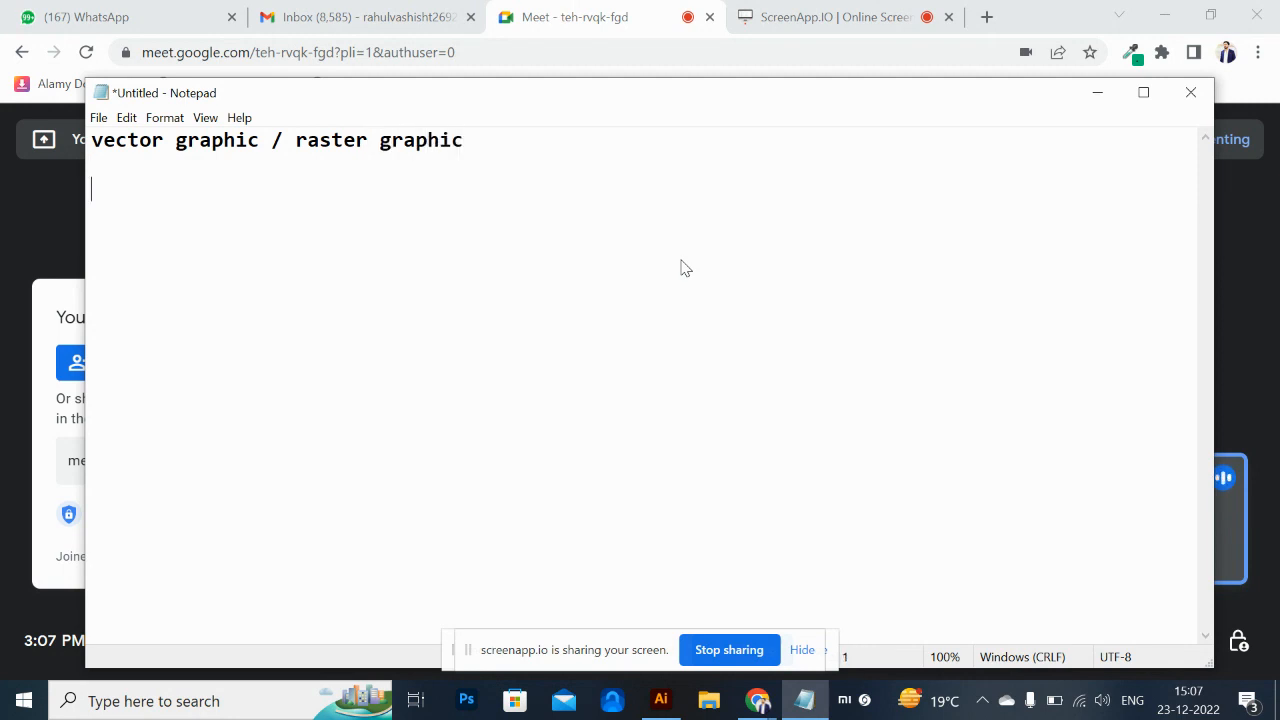
# Begin a line below the "vector graphic / raster graphic" heading reading "in vector objects created by lines and mathamtical".
pyautogui.write('c')
pyautogui.press('Return')
pyautogui.write('in vector o')
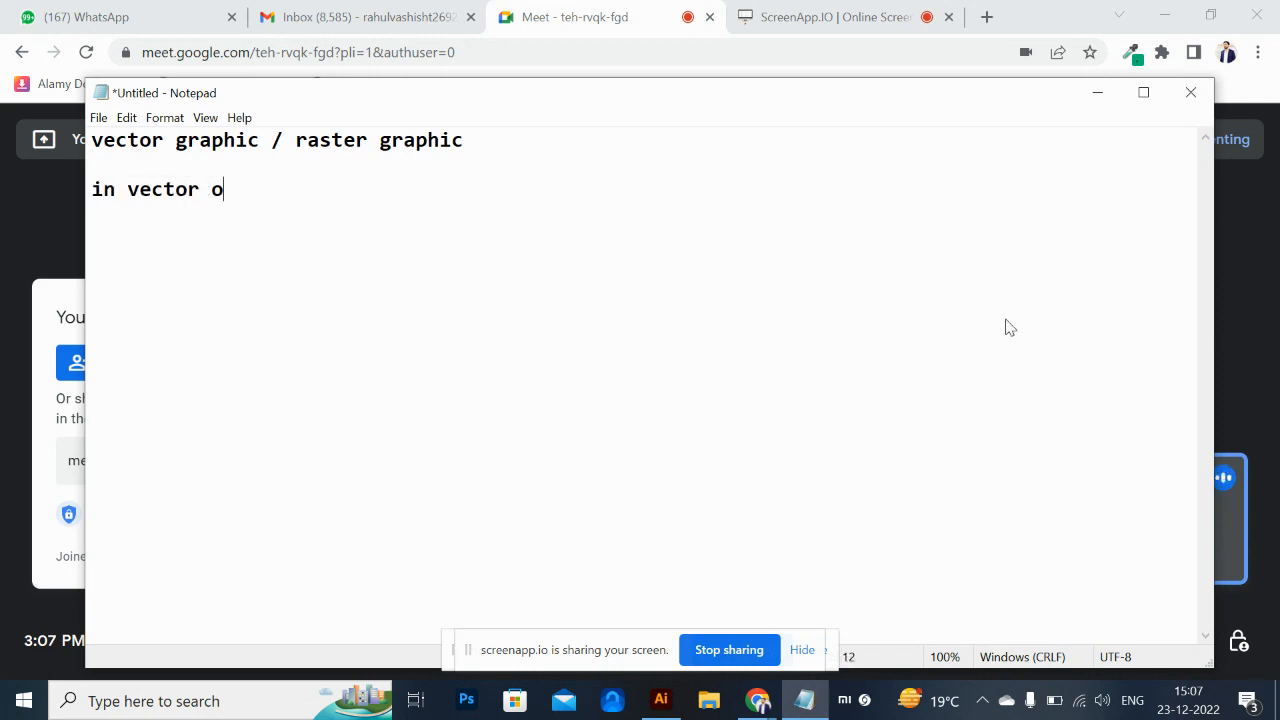
pyautogui.write('bjects created by')
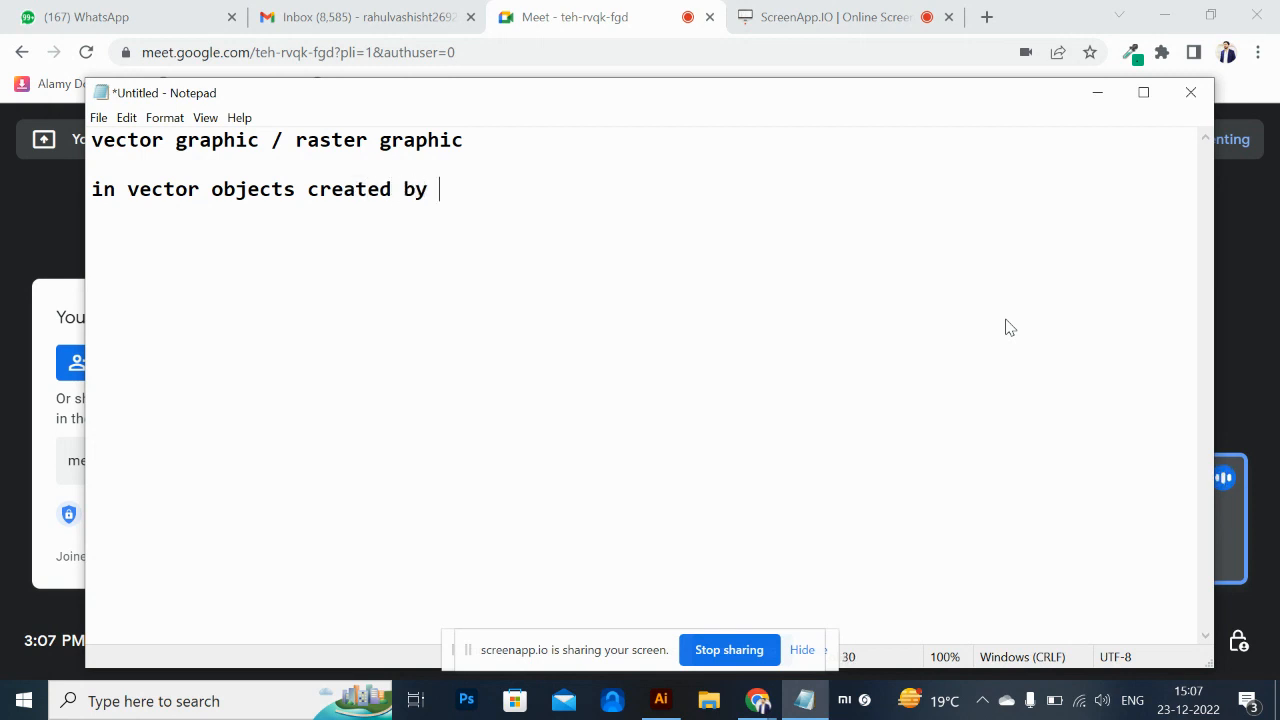
pyautogui.write(' lines and mathamti')
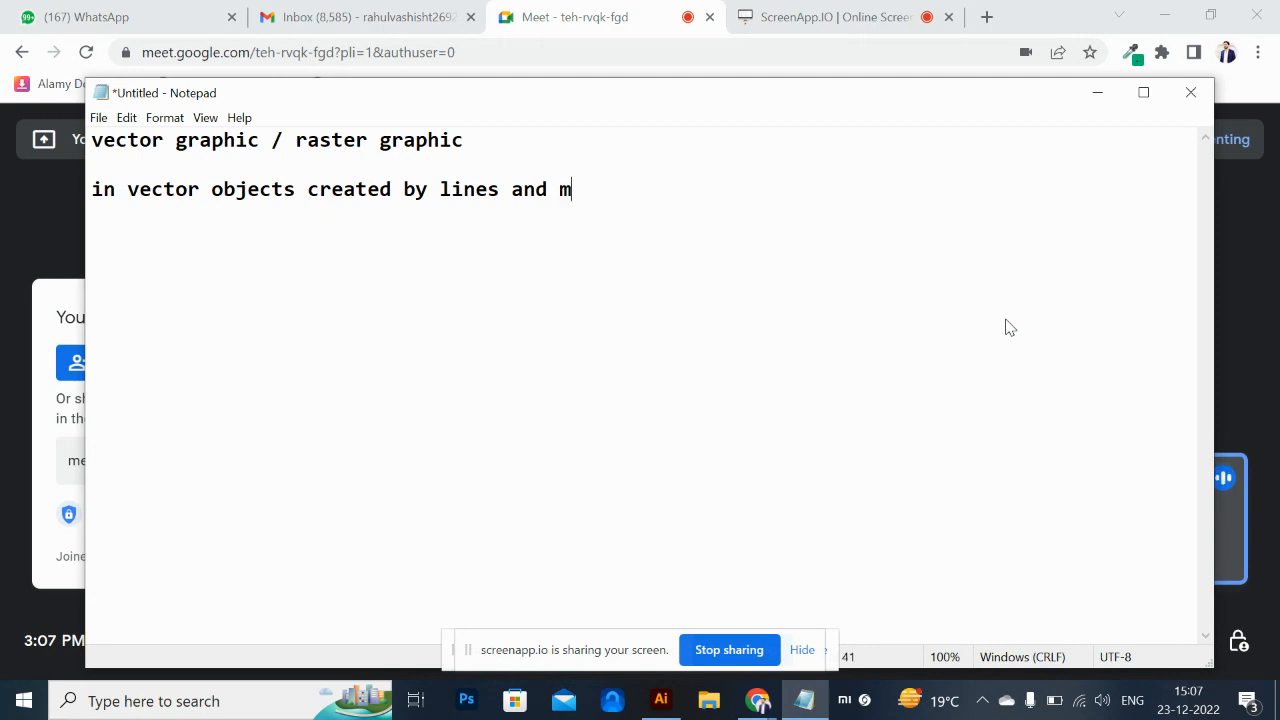
pyautogui.write('cal')
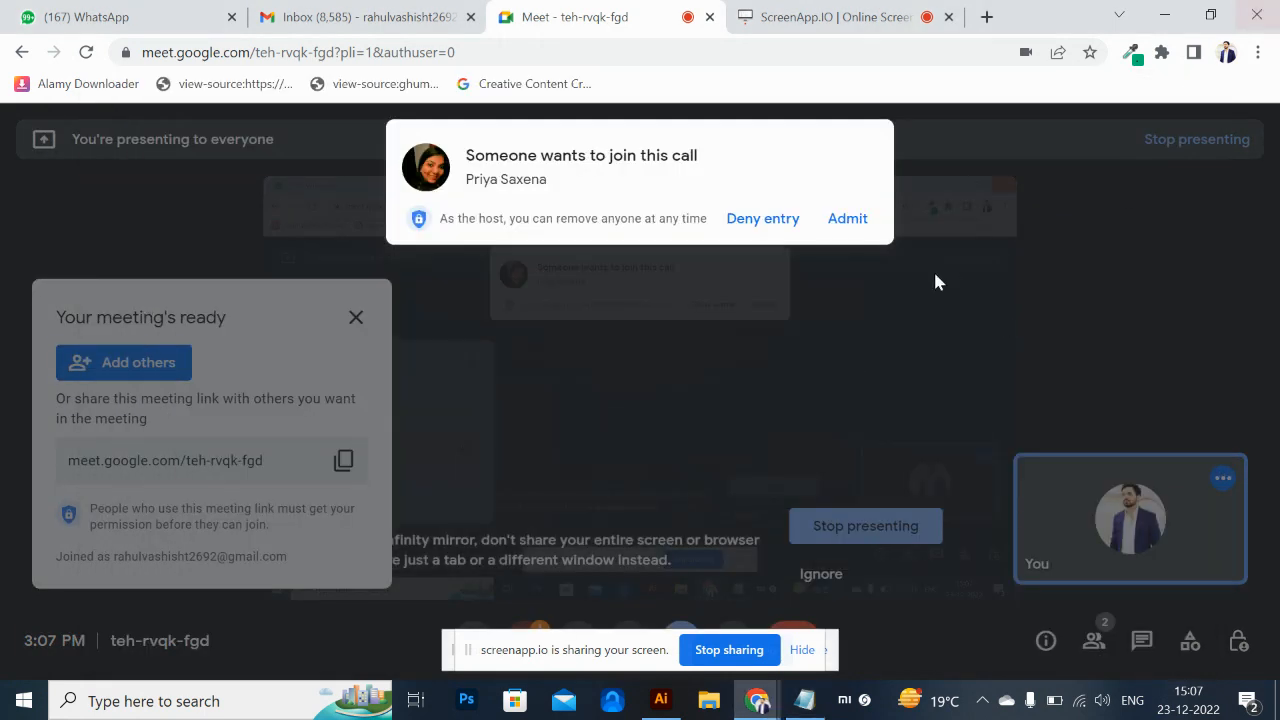
# Admit the waiting participant to the Google Meet call and return to the Notepad notes.
pyautogui.click(848, 218)
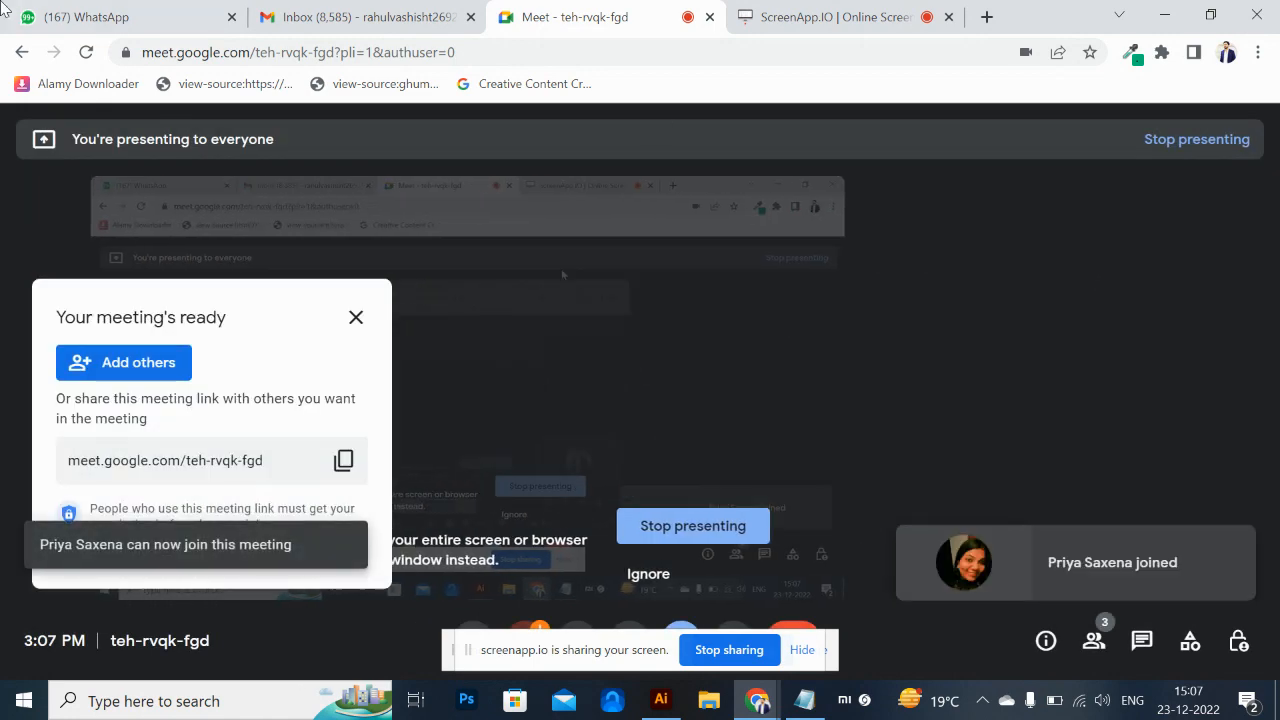
pyautogui.hotkey('alt', 'Tab')
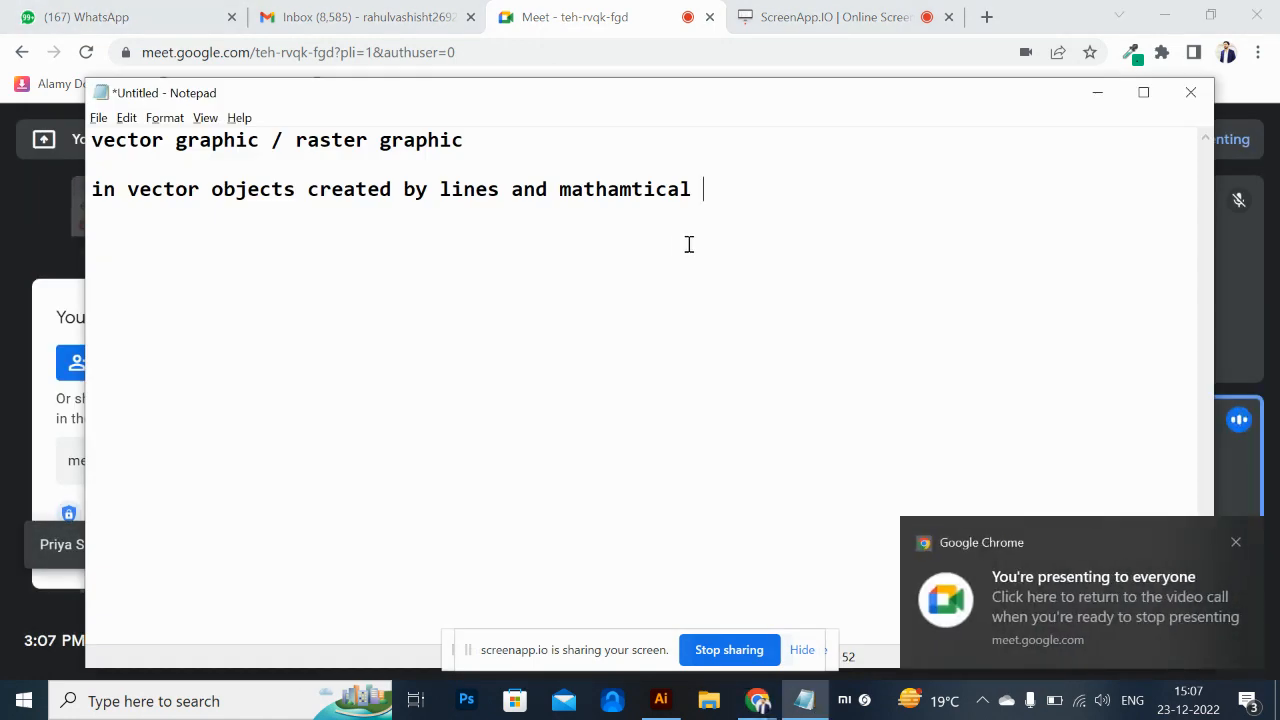
# Finish the vector line with "shapes" and write "in raster objects created by pixels" as a separate line further down.
pyautogui.write('shapes')
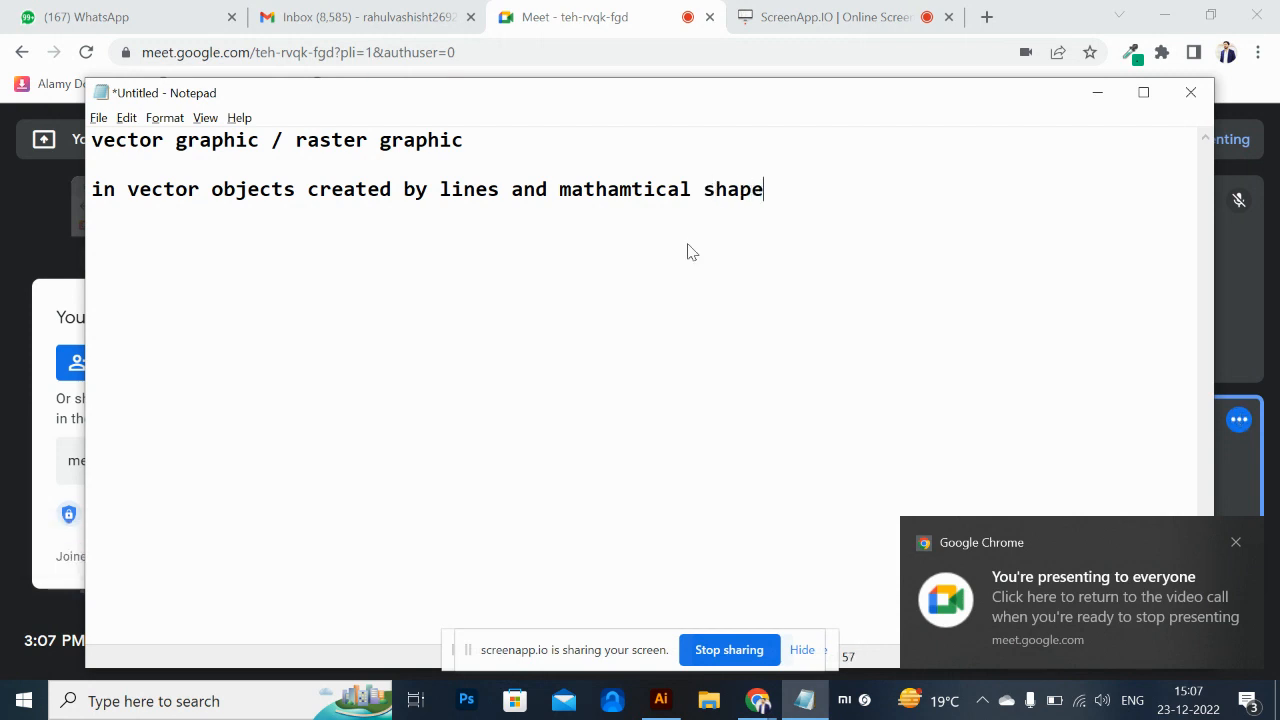
pyautogui.press('Return')
pyautogui.press('Return')
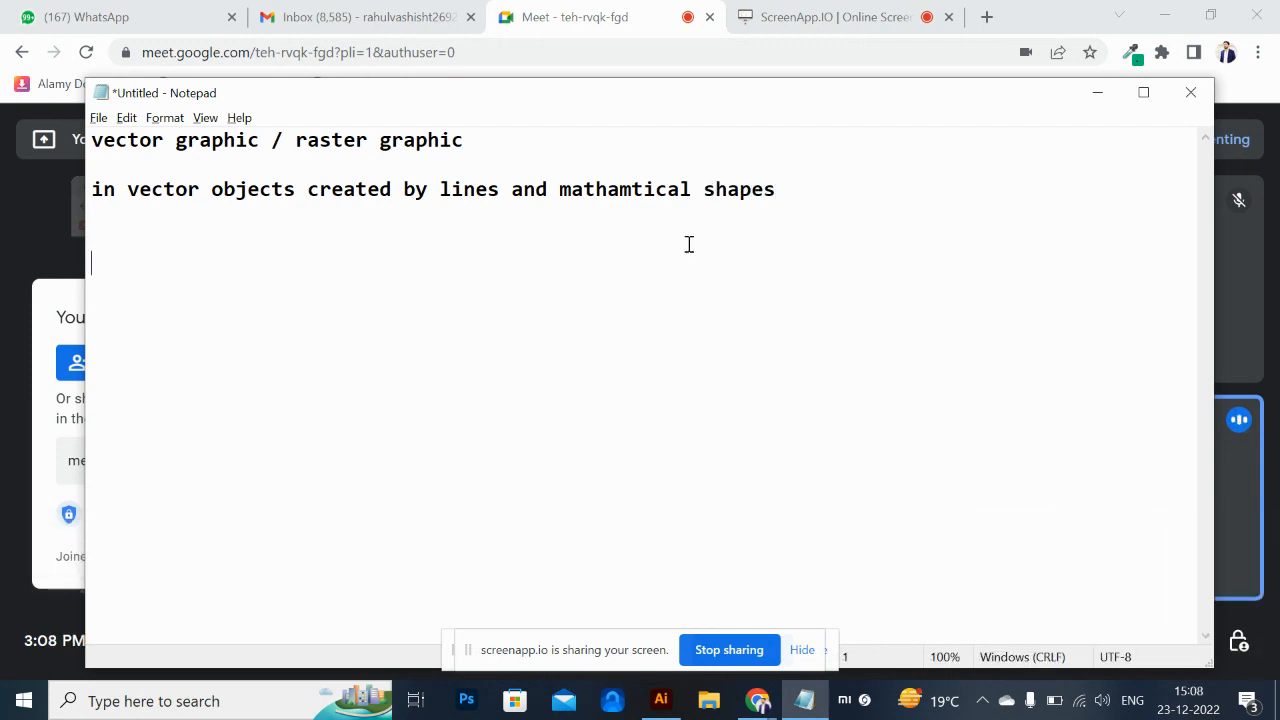
pyautogui.write('in raster')
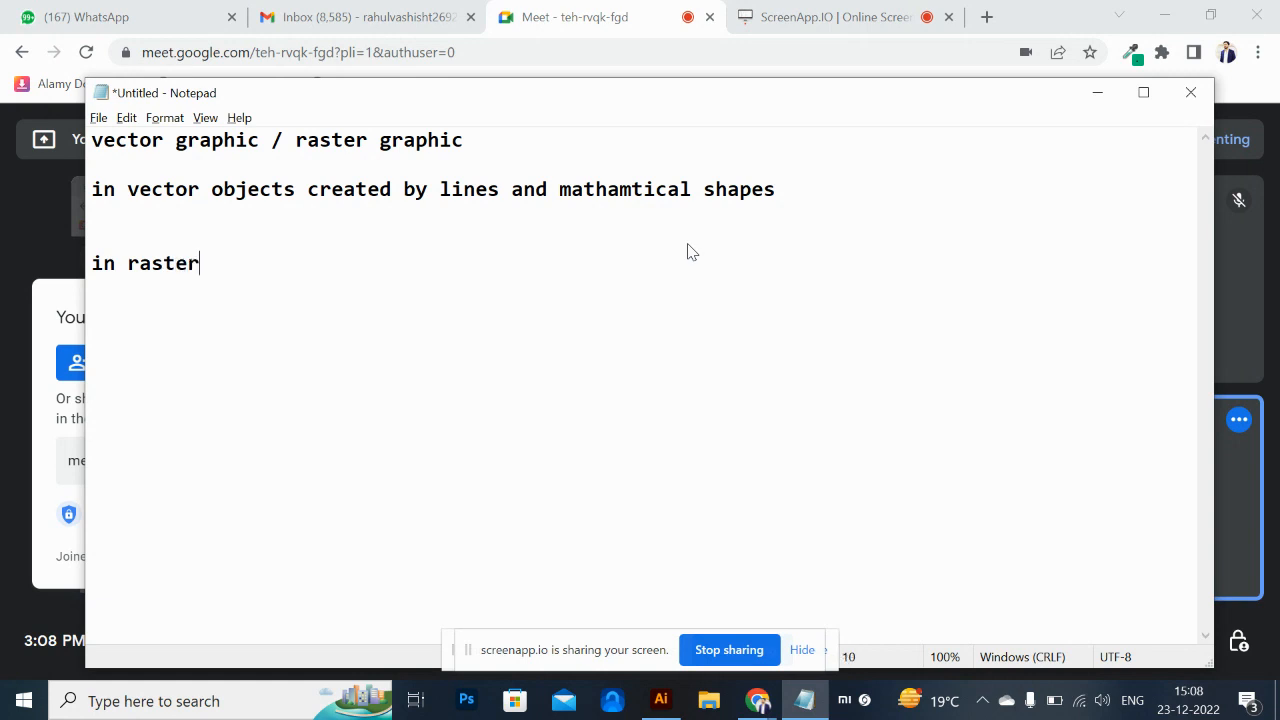
pyautogui.write(' objects')
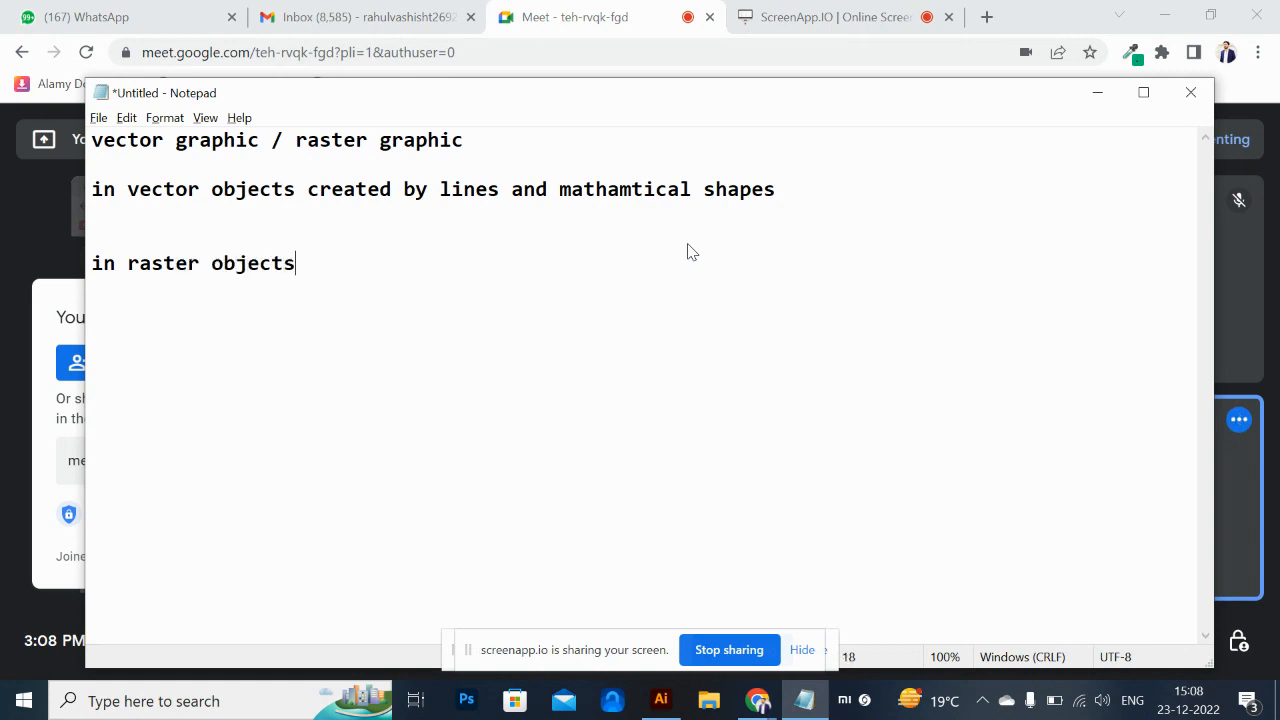
pyautogui.write(' created ')
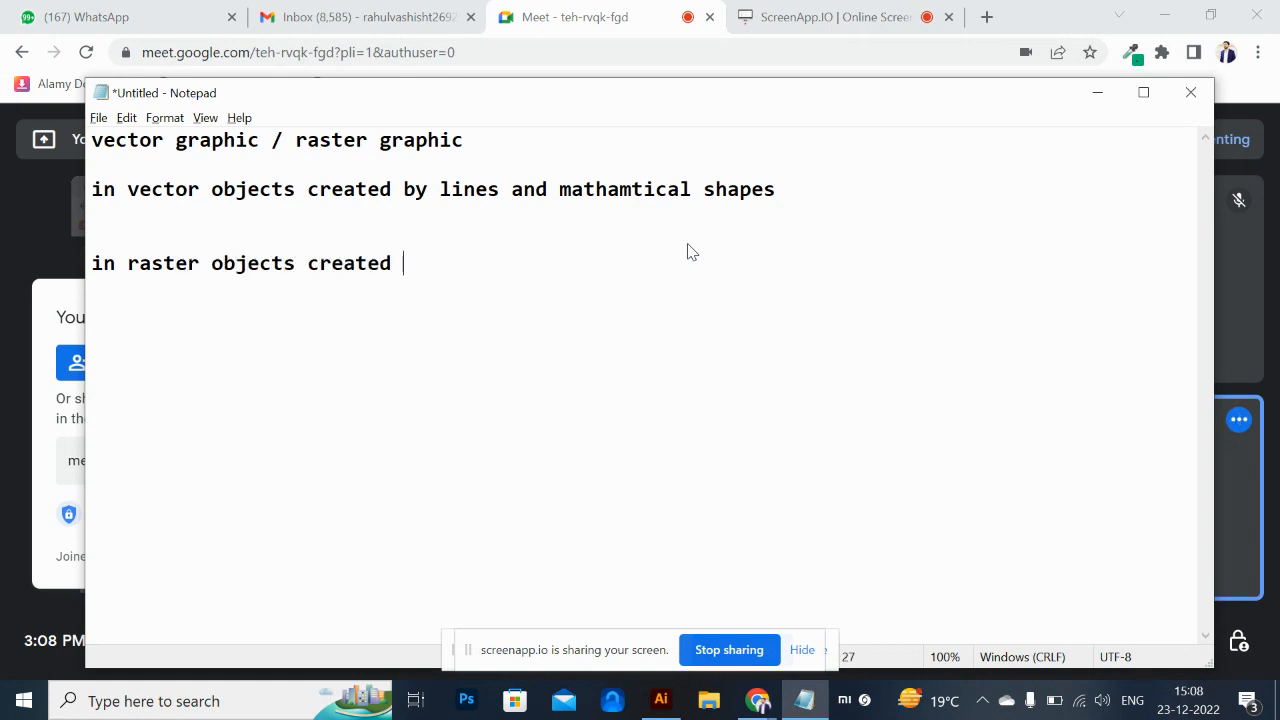
pyautogui.write('by pixels')
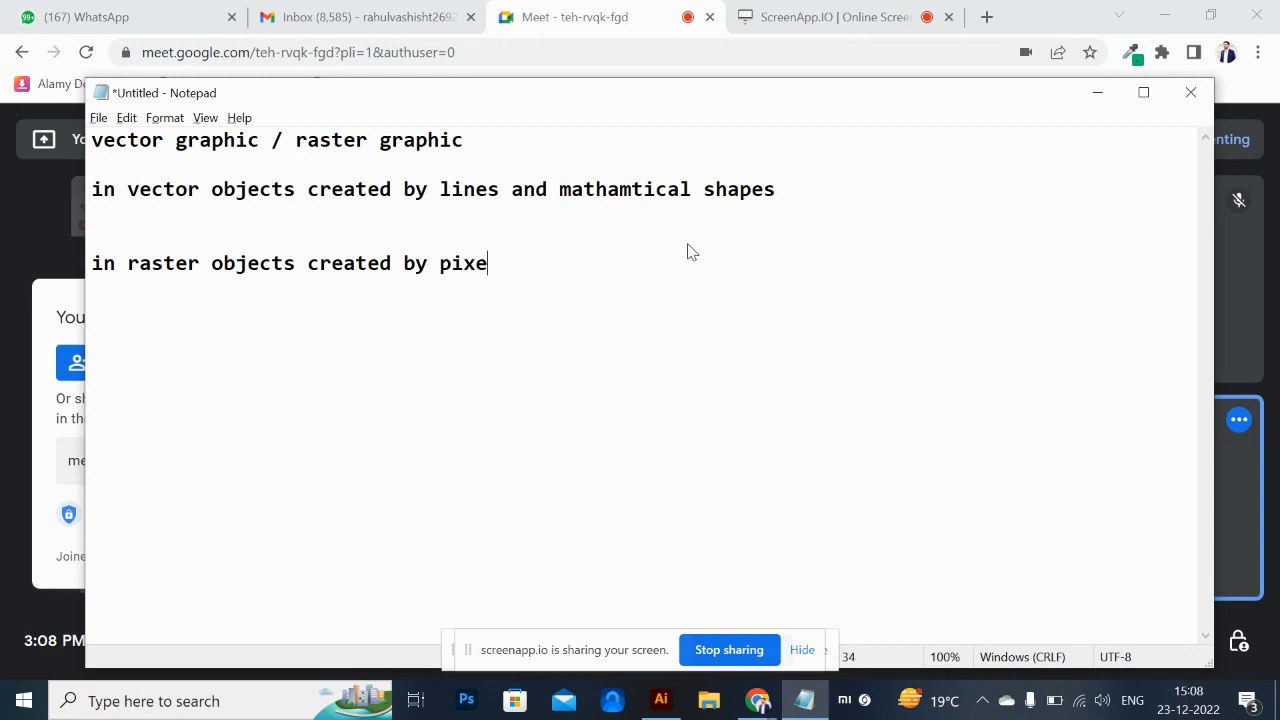
# End the vector and raster sentences with periods and insert blank lines below the heading.
pyautogui.click(688, 244)
pyautogui.press('Left')
pyautogui.write('.')
pyautogui.click(559, 158)
pyautogui.press('Return')
pyautogui.press('Return')
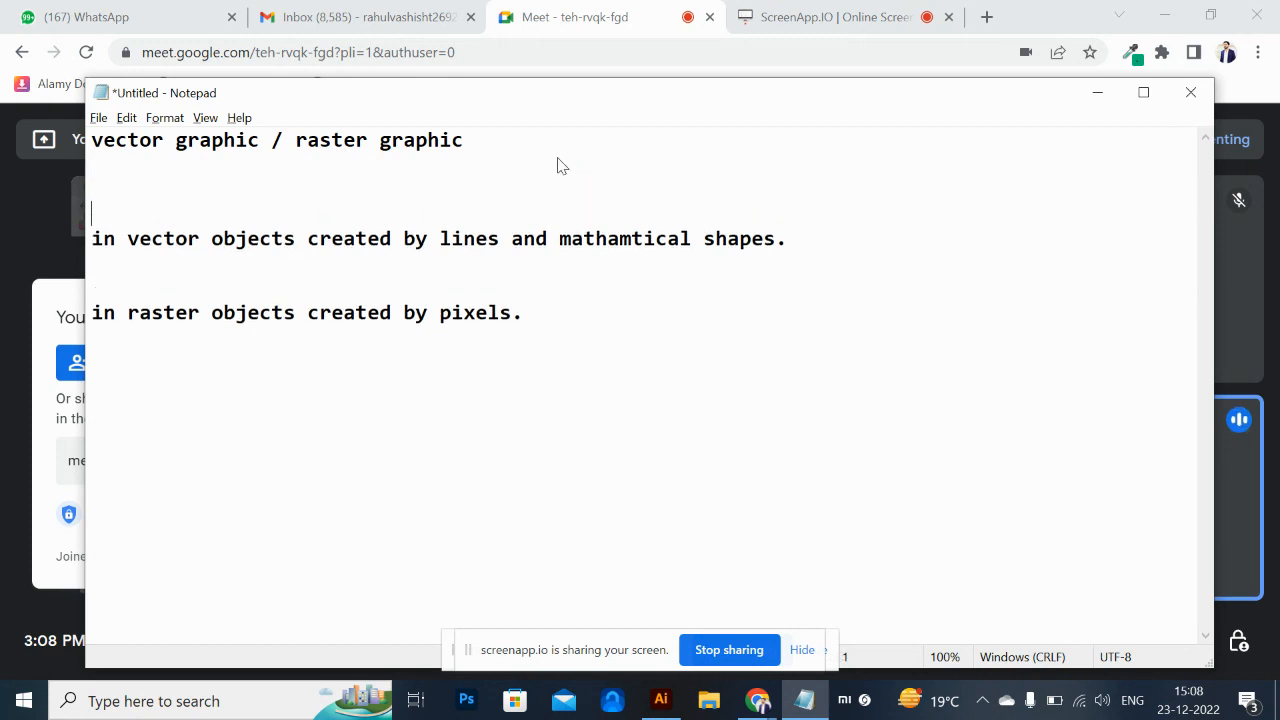
# Write "photoshop / illustrator /corel /indesign" on the line directly below the heading.
pyautogui.click(559, 160)
pyautogui.write('photosh')
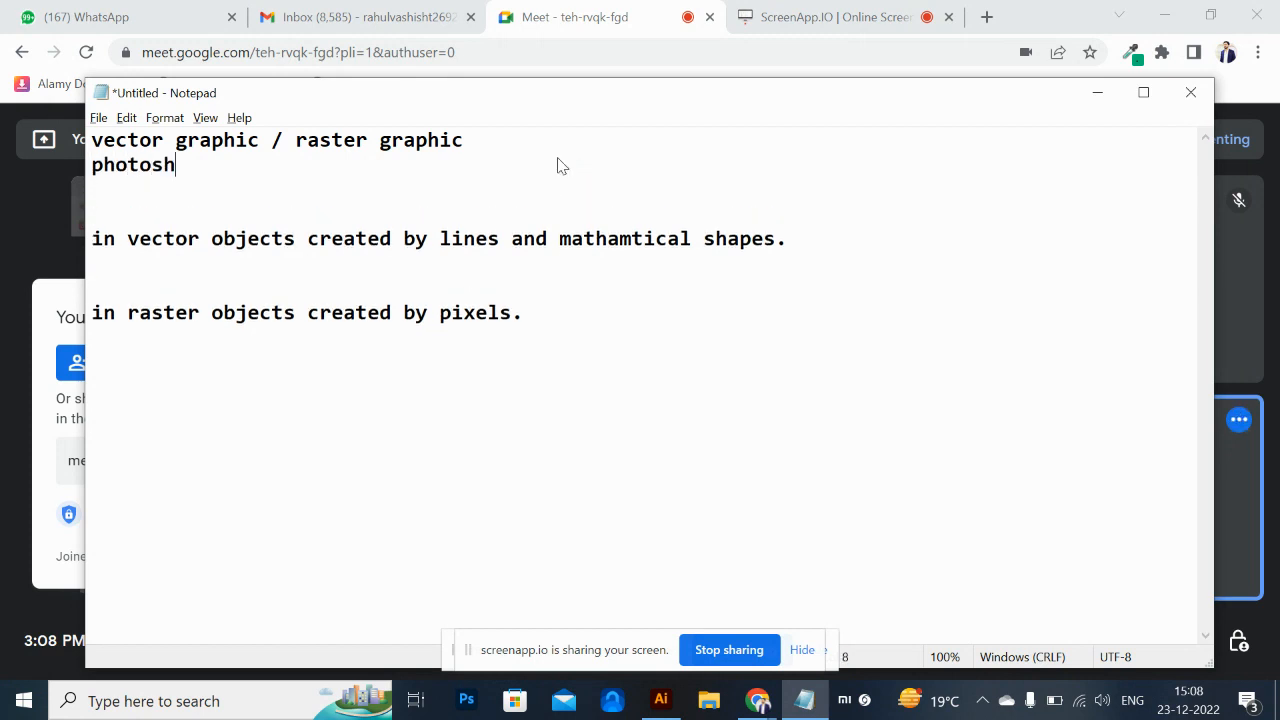
pyautogui.write('op / illustrator')
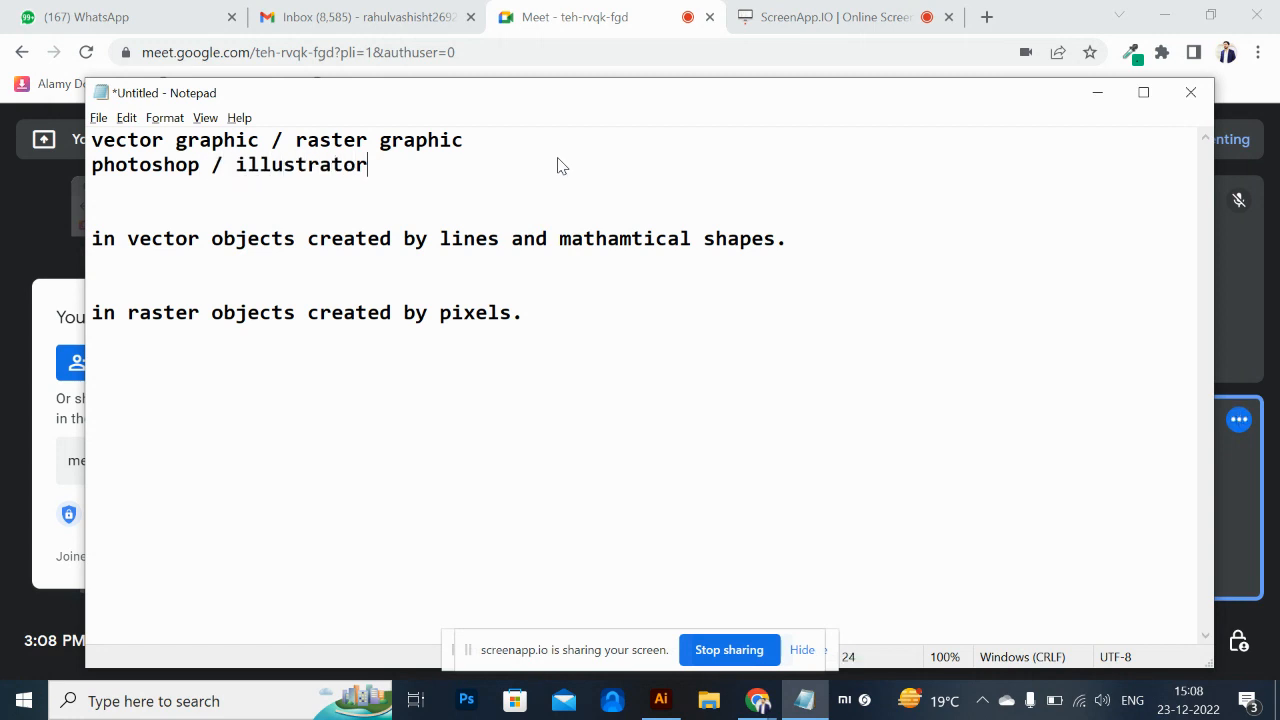
pyautogui.write(' /corel /indesign')
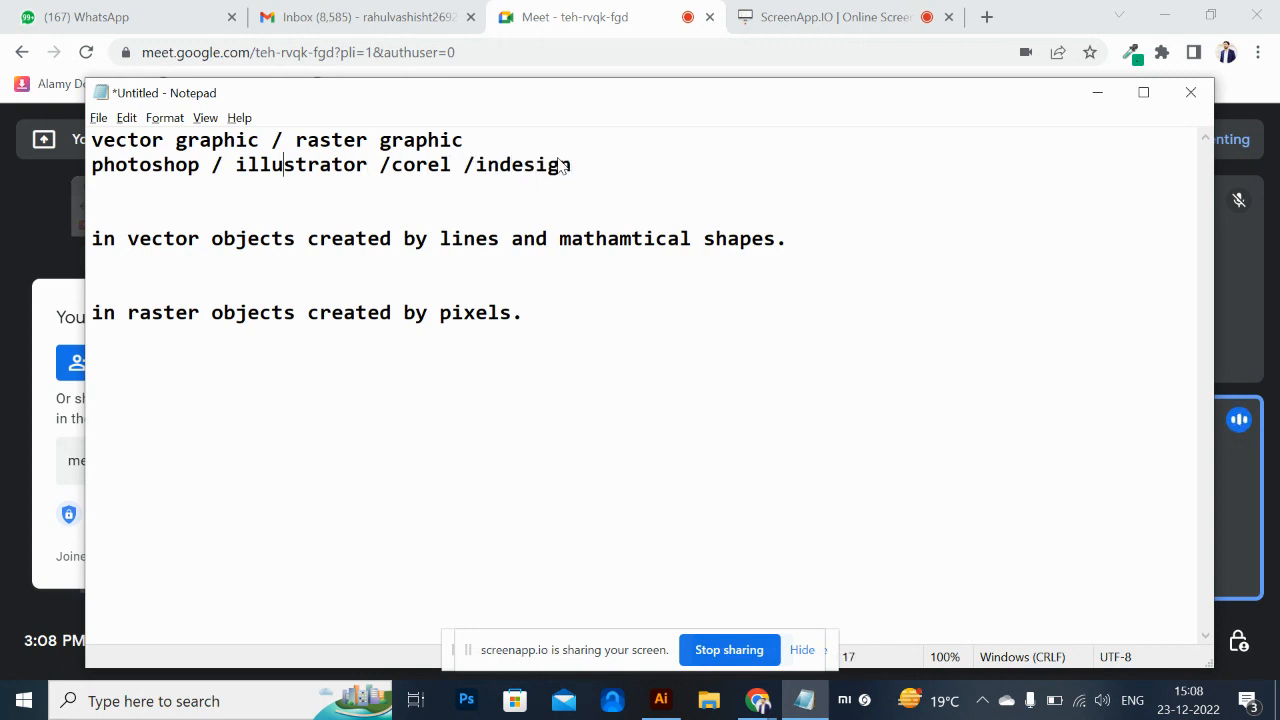
# Add "- raster graphic" after photoshop and move the remaining program names onto a new line.
pyautogui.write(' - raster')
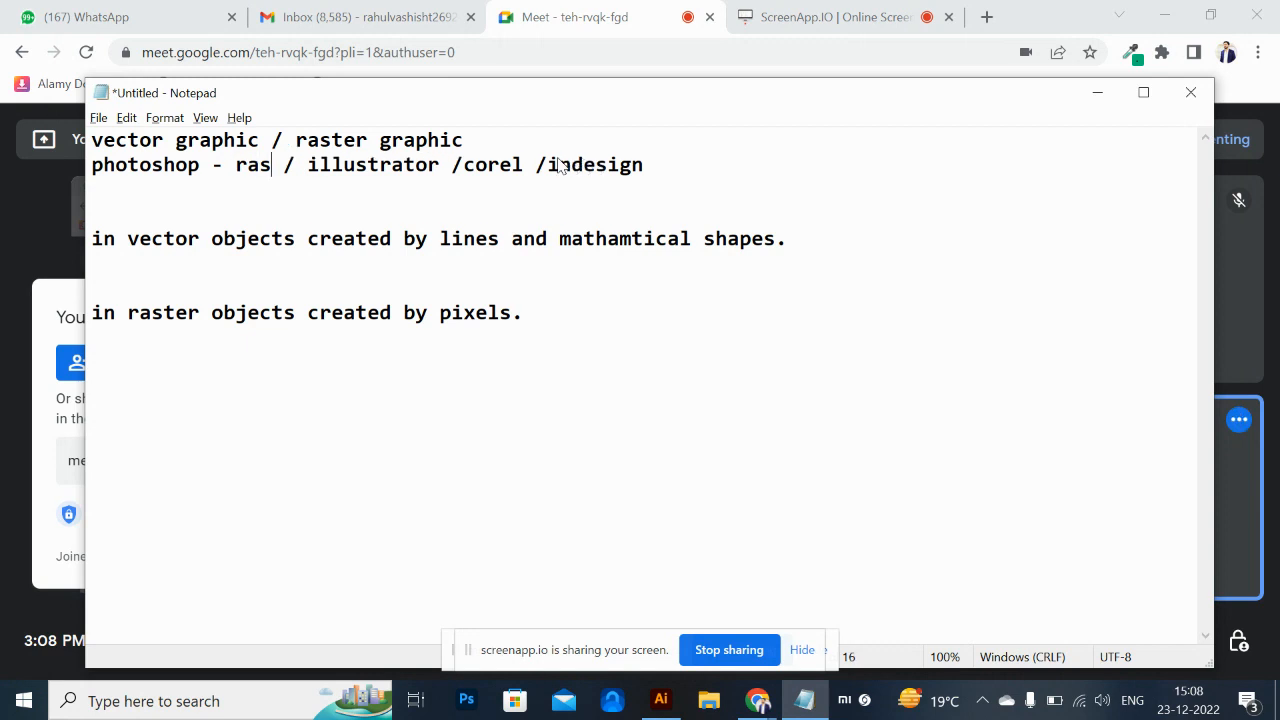
pyautogui.write(' graphic')
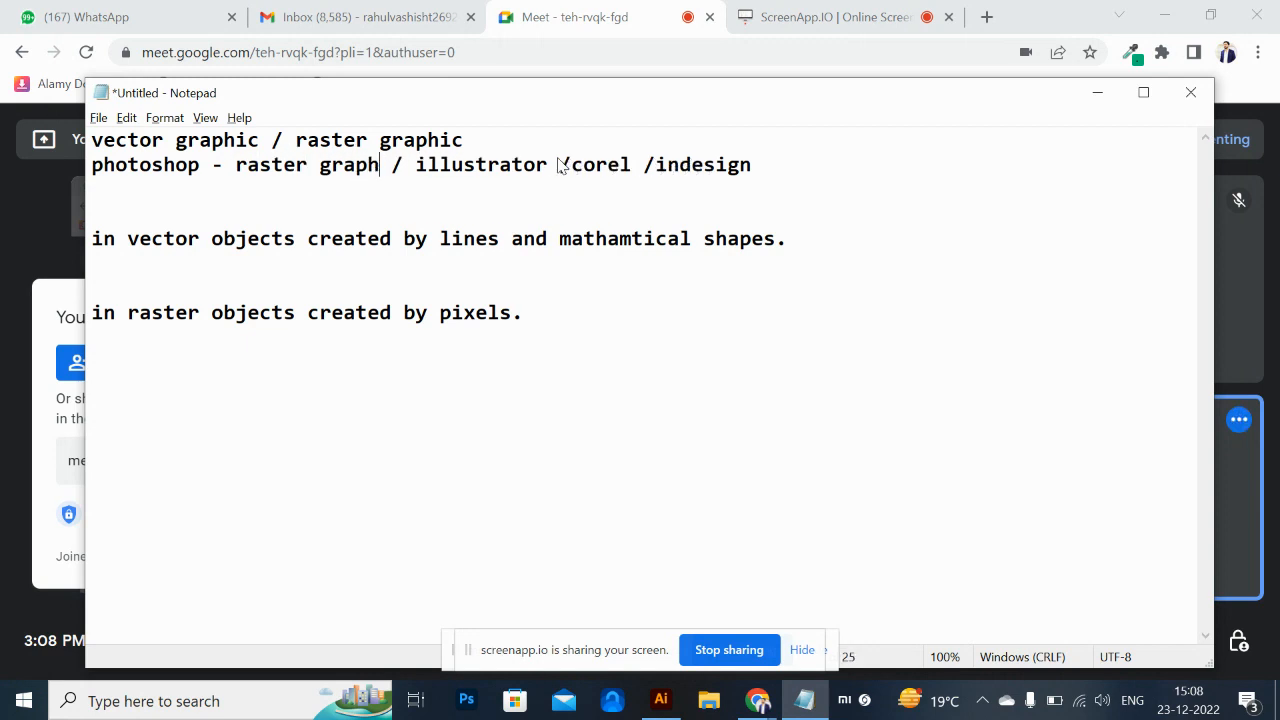
pyautogui.press('Return')
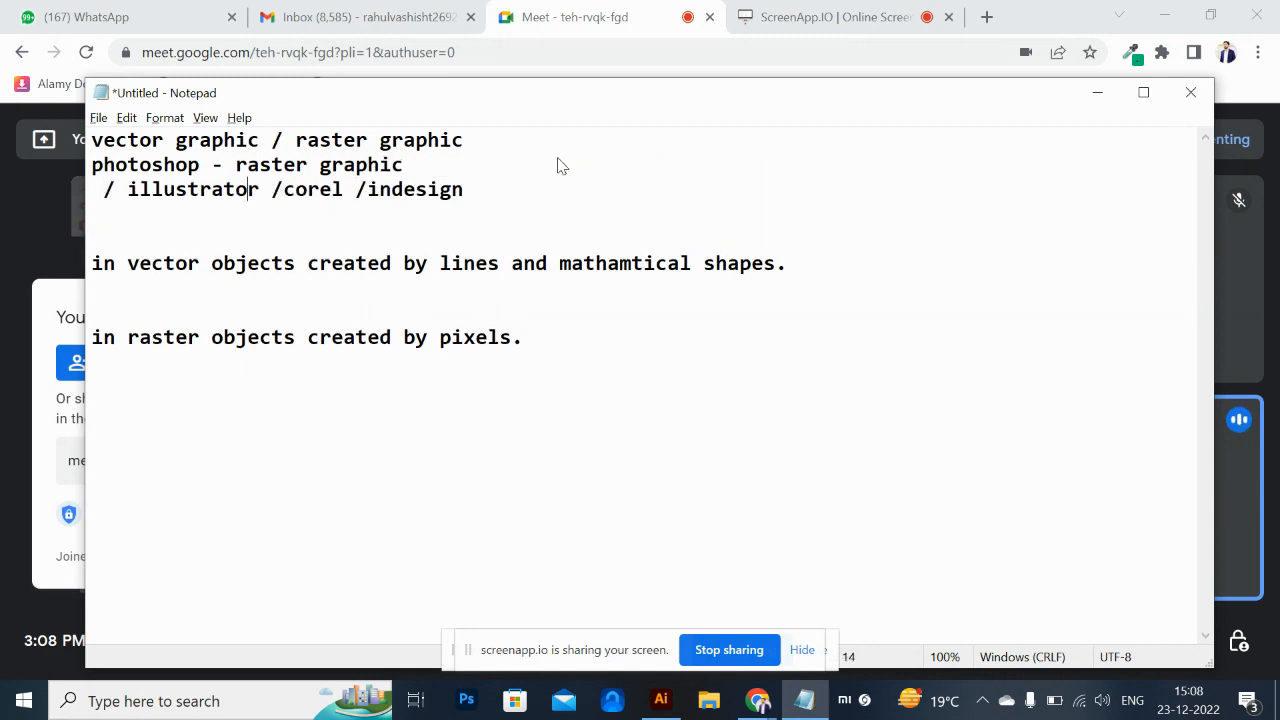
# Label illustrator, corel and indesign each as "vector", giving each program its own line.
pyautogui.press('Right')
pyautogui.write('vector')
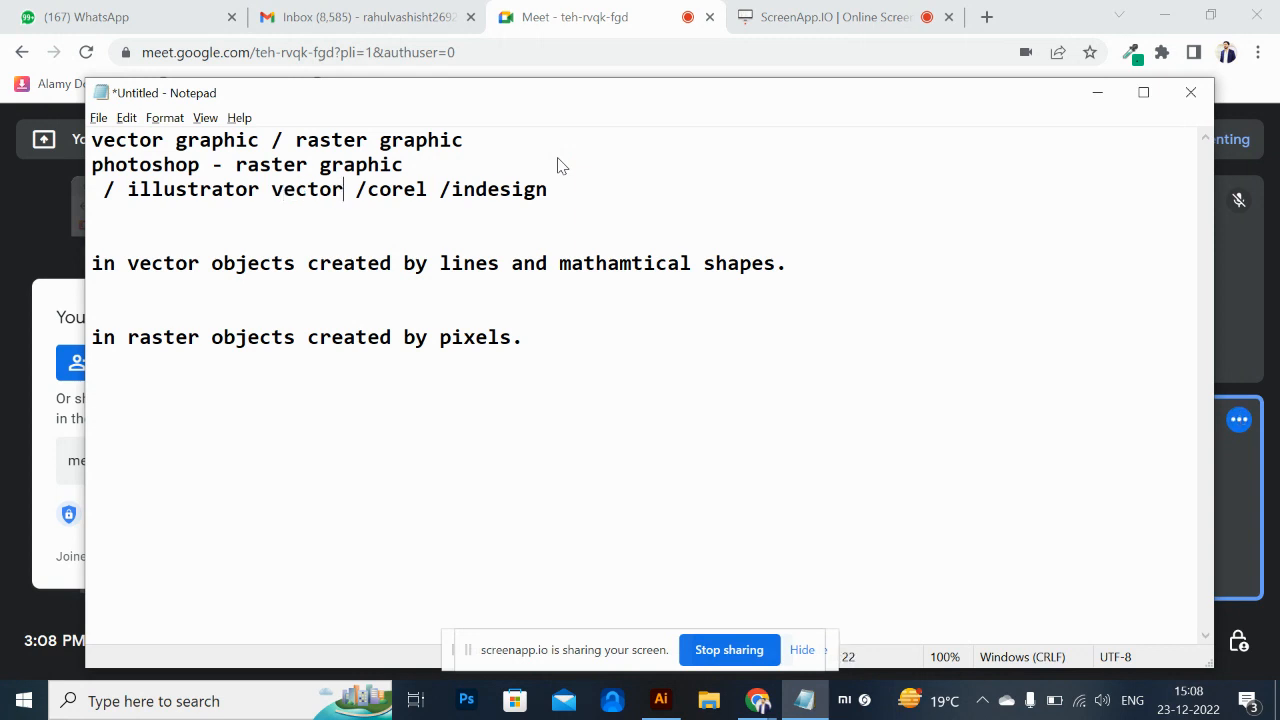
pyautogui.press('Return')
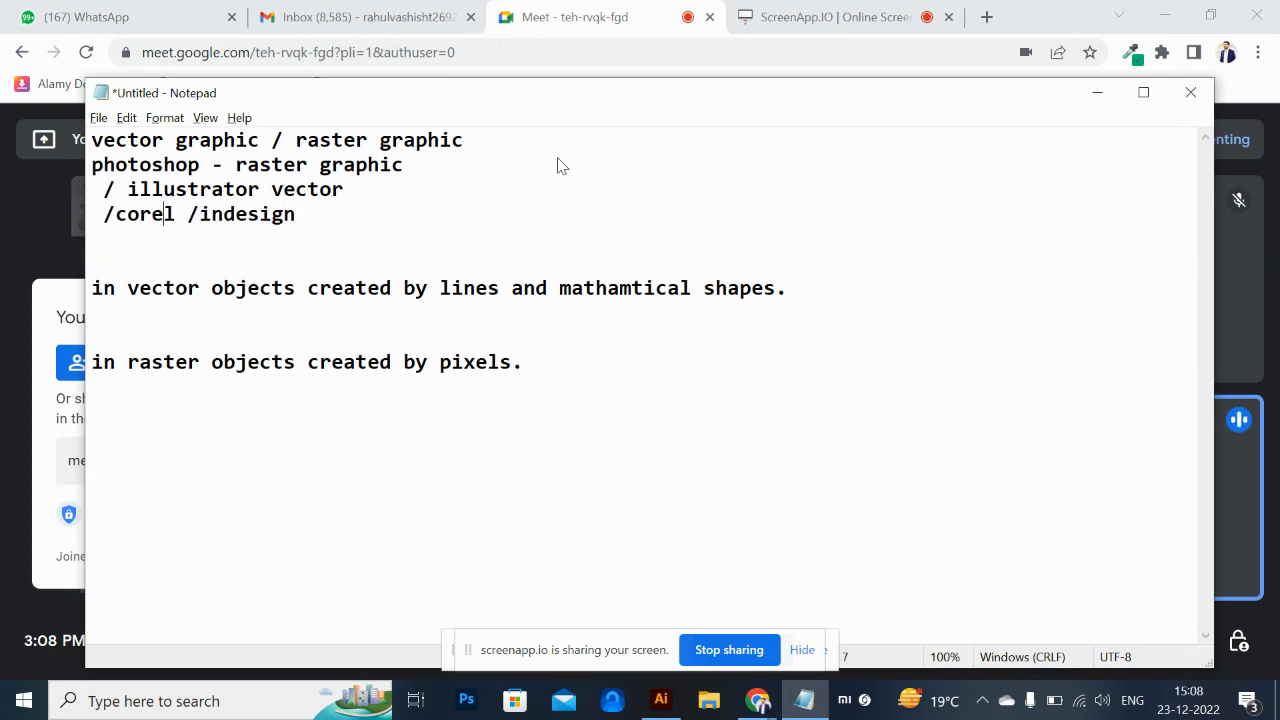
pyautogui.press('Left')
pyautogui.write('c')
pyautogui.press('BackSpace')
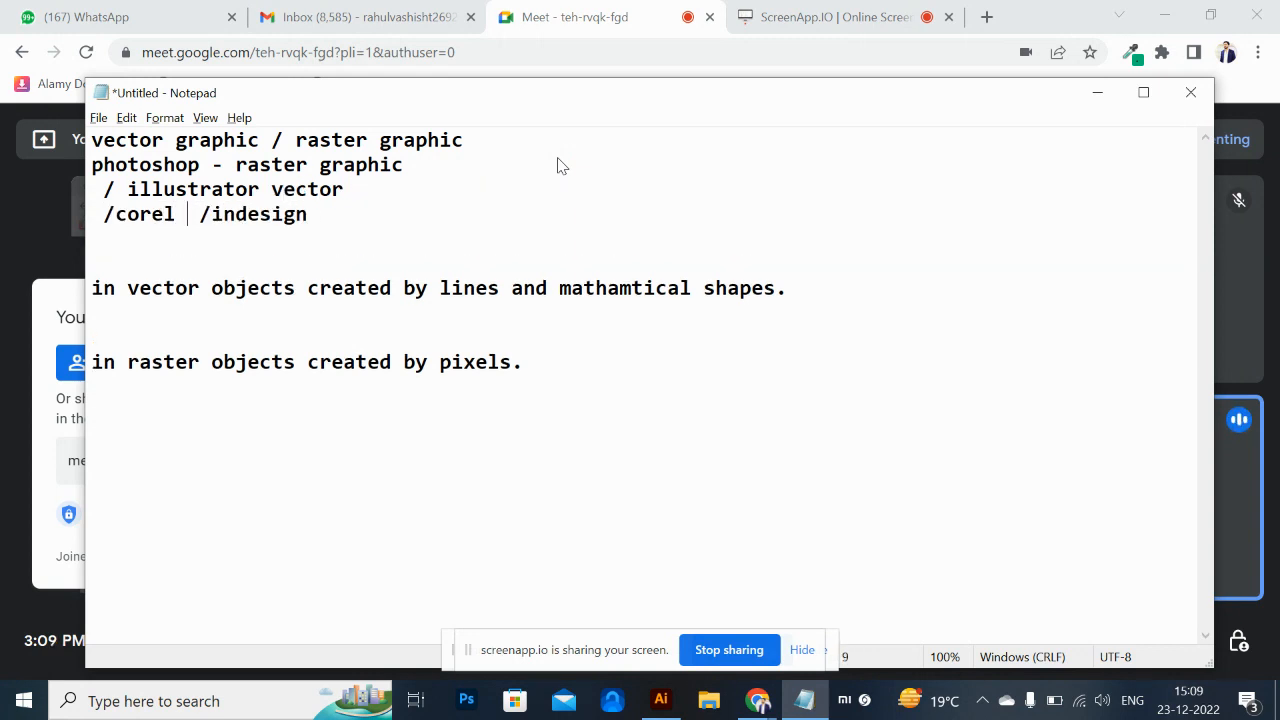
pyautogui.write('vector')
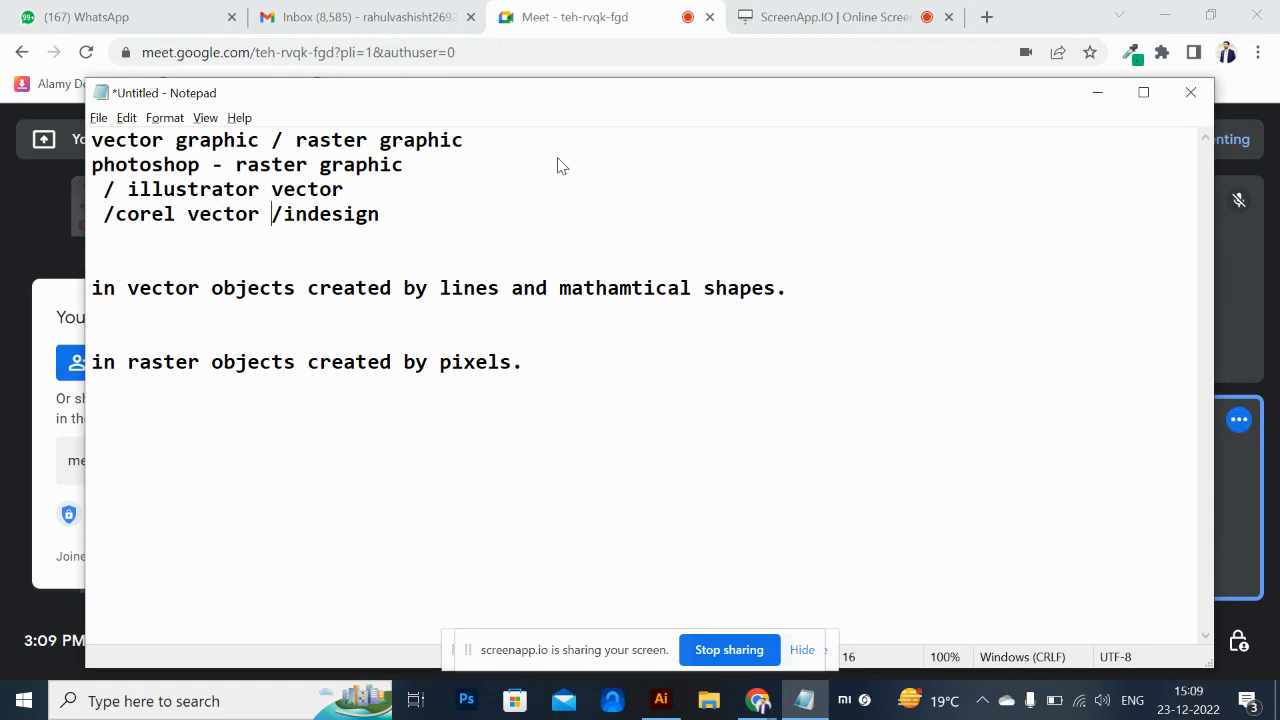
pyautogui.press('Return')
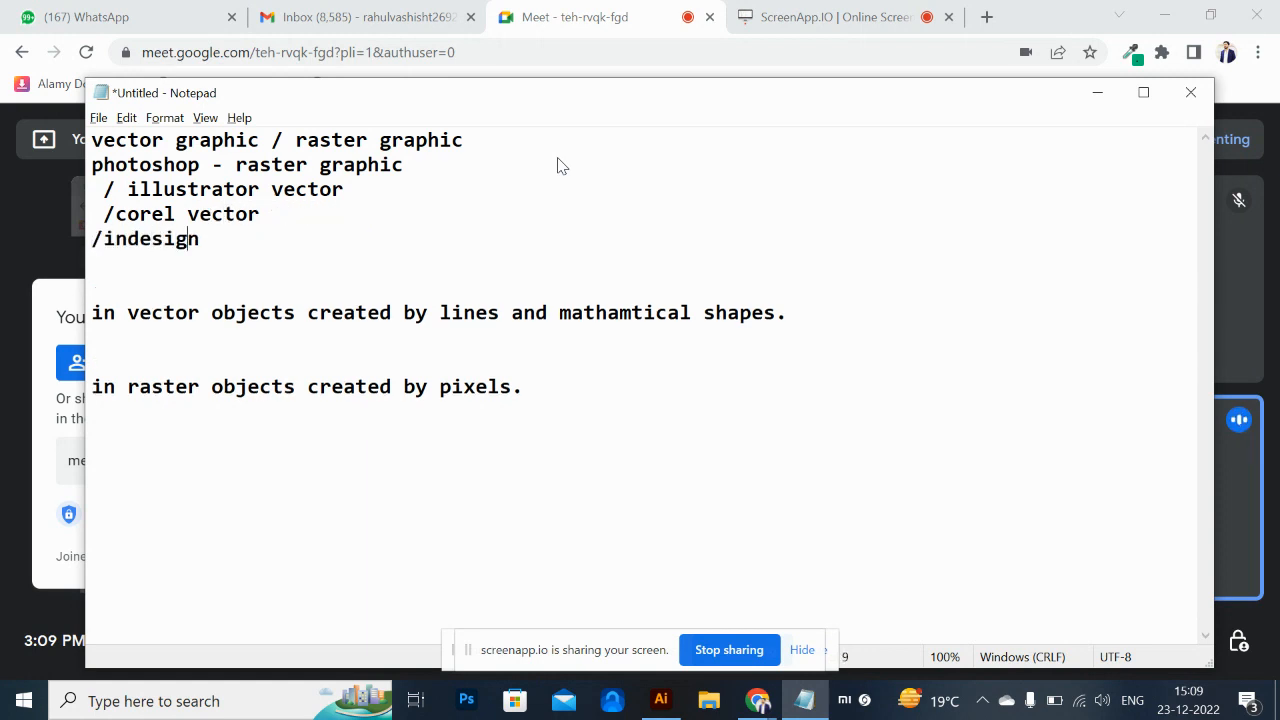
pyautogui.write('vector')
# Highlight "lines and mathamtical shapes" and "objects created by pixels." in the two definitions.
pyautogui.moveTo(439, 313); pyautogui.dragTo(778, 315)
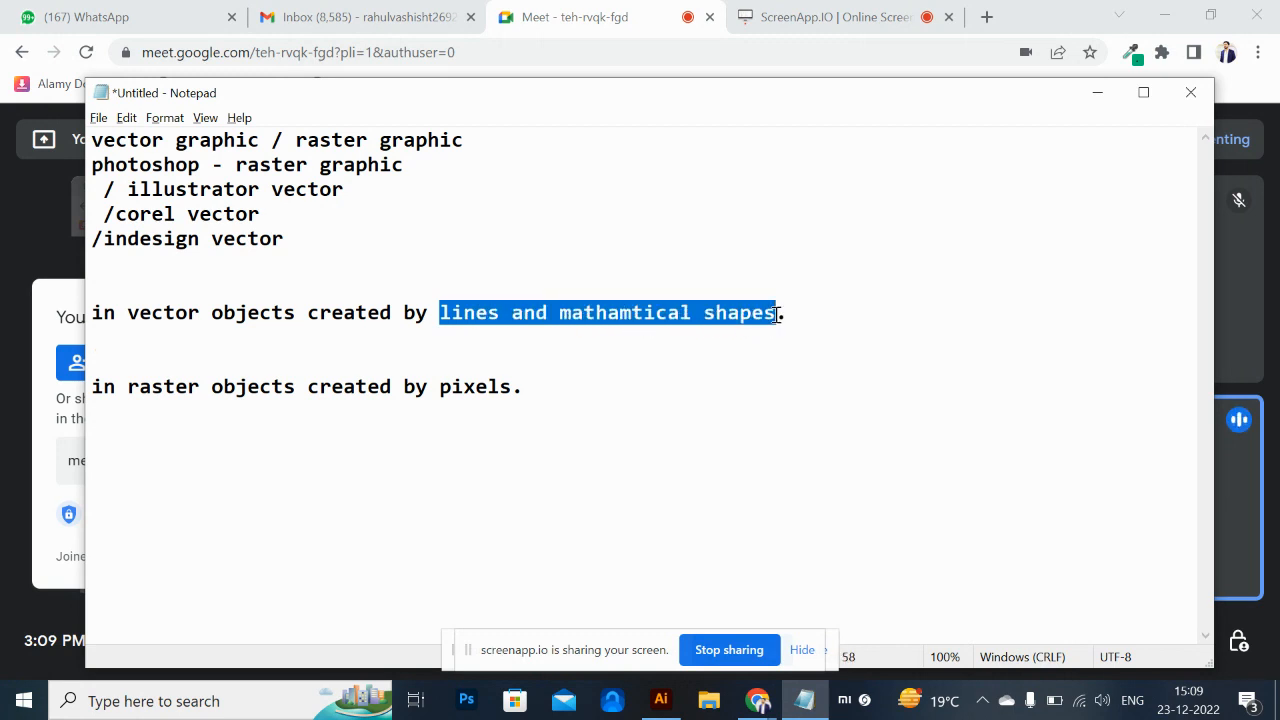
pyautogui.moveTo(211, 388); pyautogui.dragTo(520, 393)
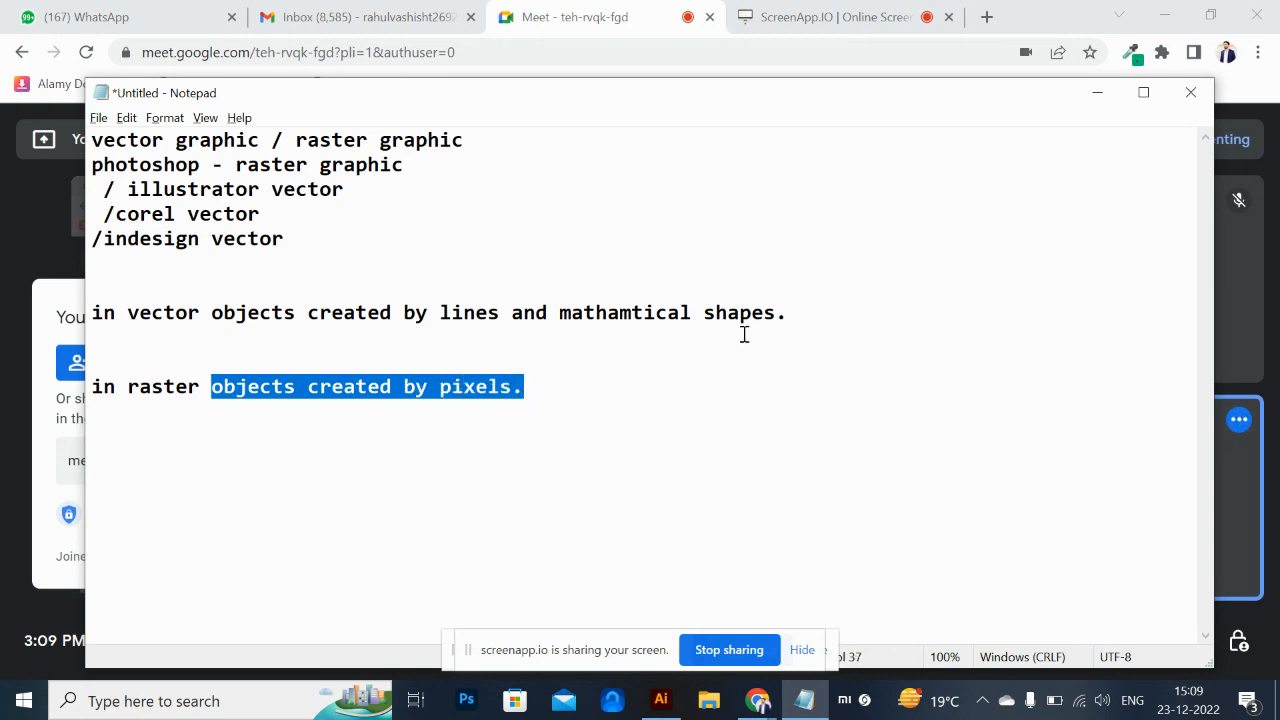
# Append "In vector if we zoom object it will not distort or pixalate" to the vector definition.
pyautogui.click(791, 314)
pyautogui.write('I')
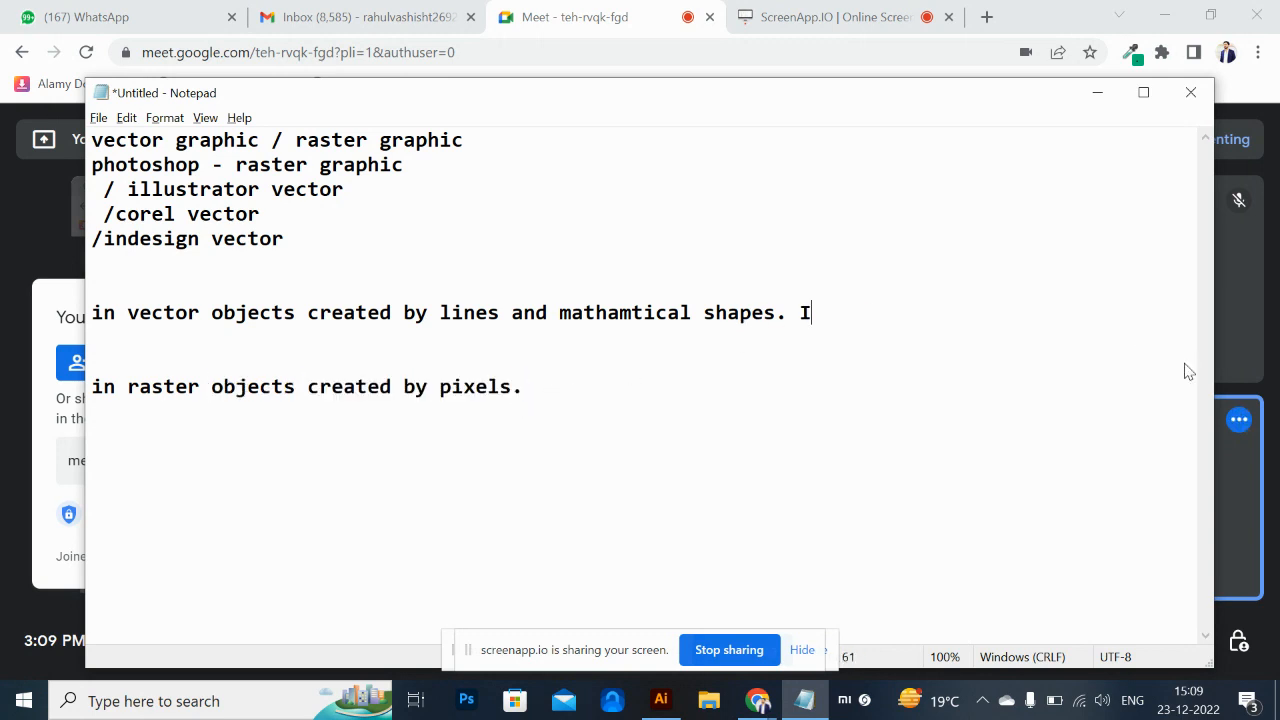
pyautogui.write('n vector ')
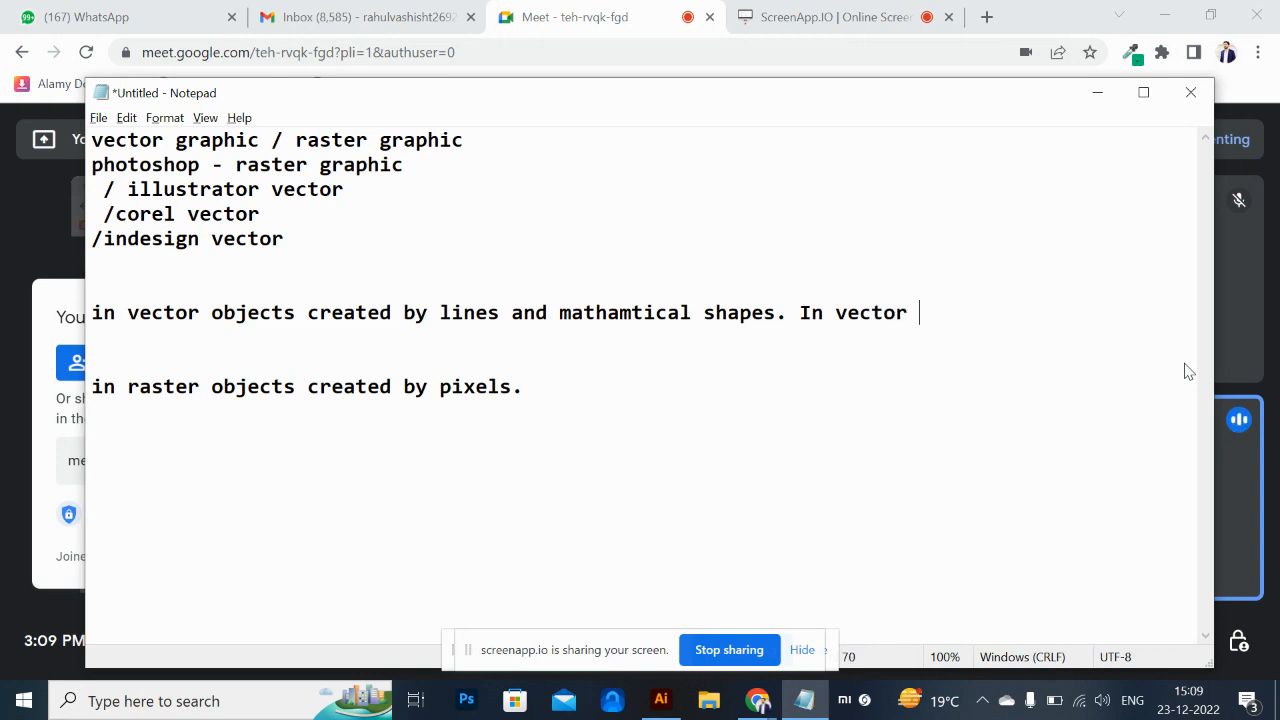
pyautogui.write('if we xz')
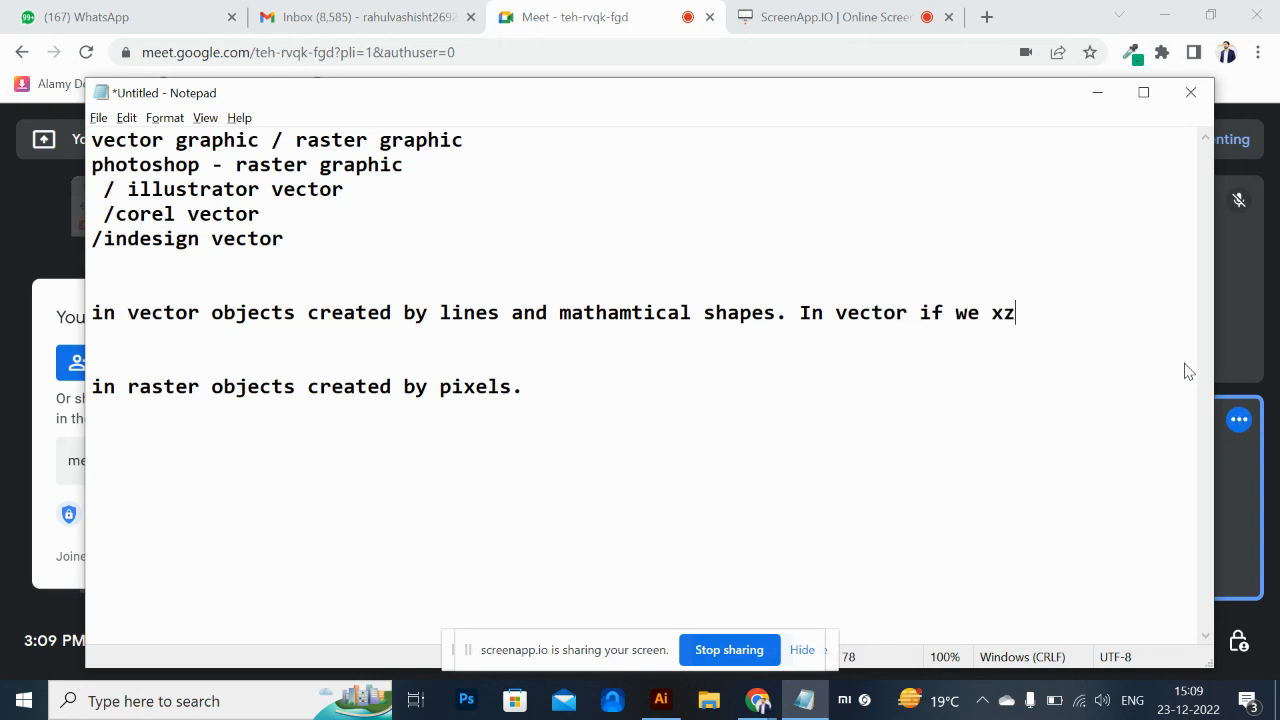
pyautogui.press('BackSpace')
pyautogui.write('z')
pyautogui.press('BackSpace')
pyautogui.press('BackSpace')
pyautogui.write('zoom object ')
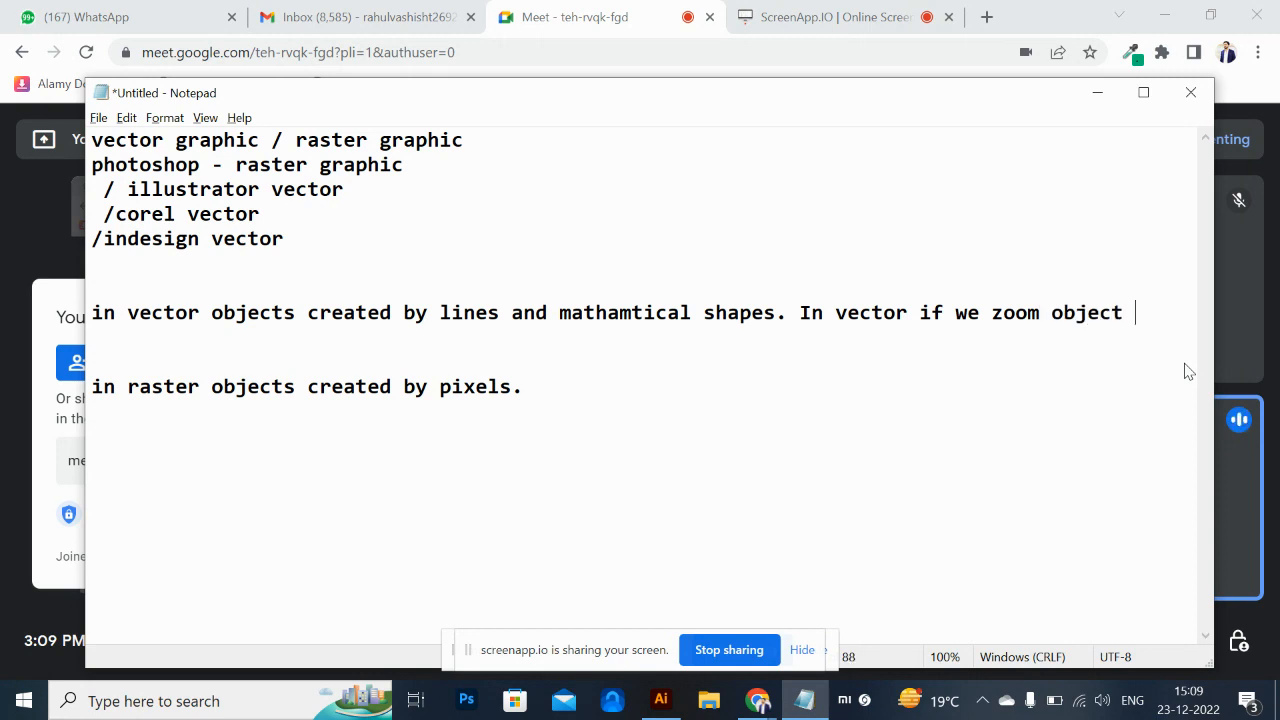
pyautogui.write('it will no')
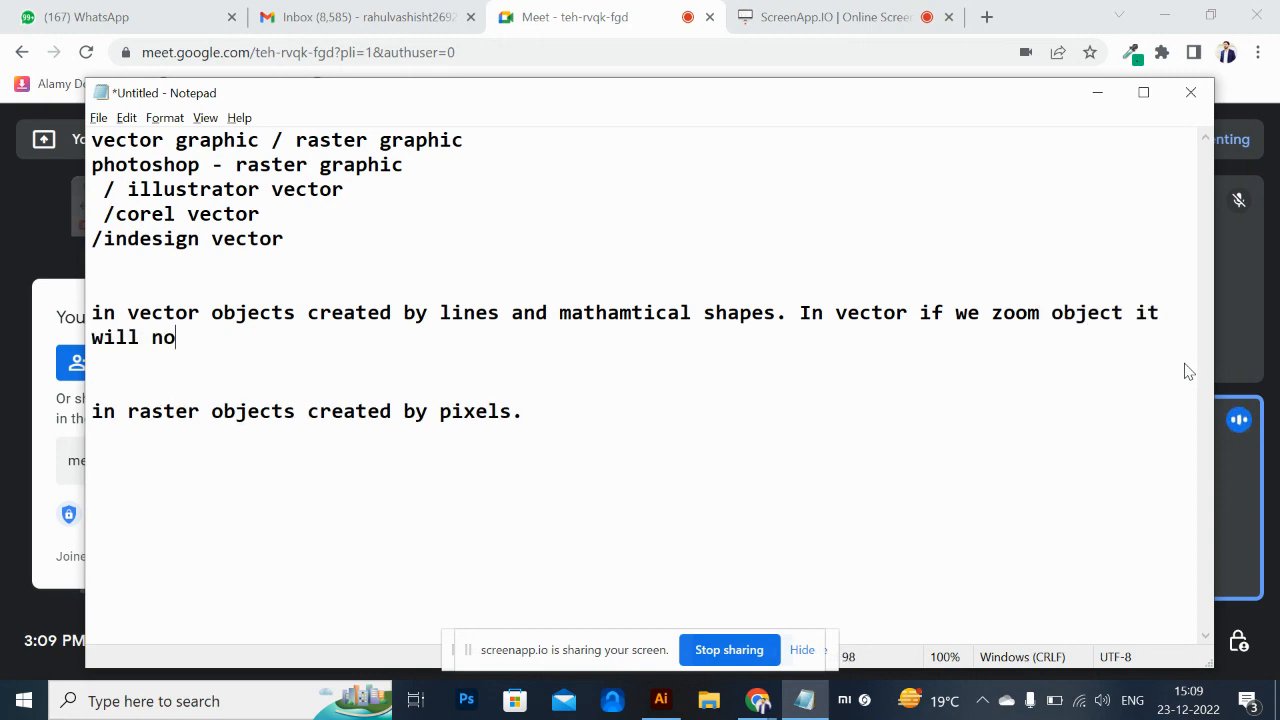
pyautogui.write('t distor ')
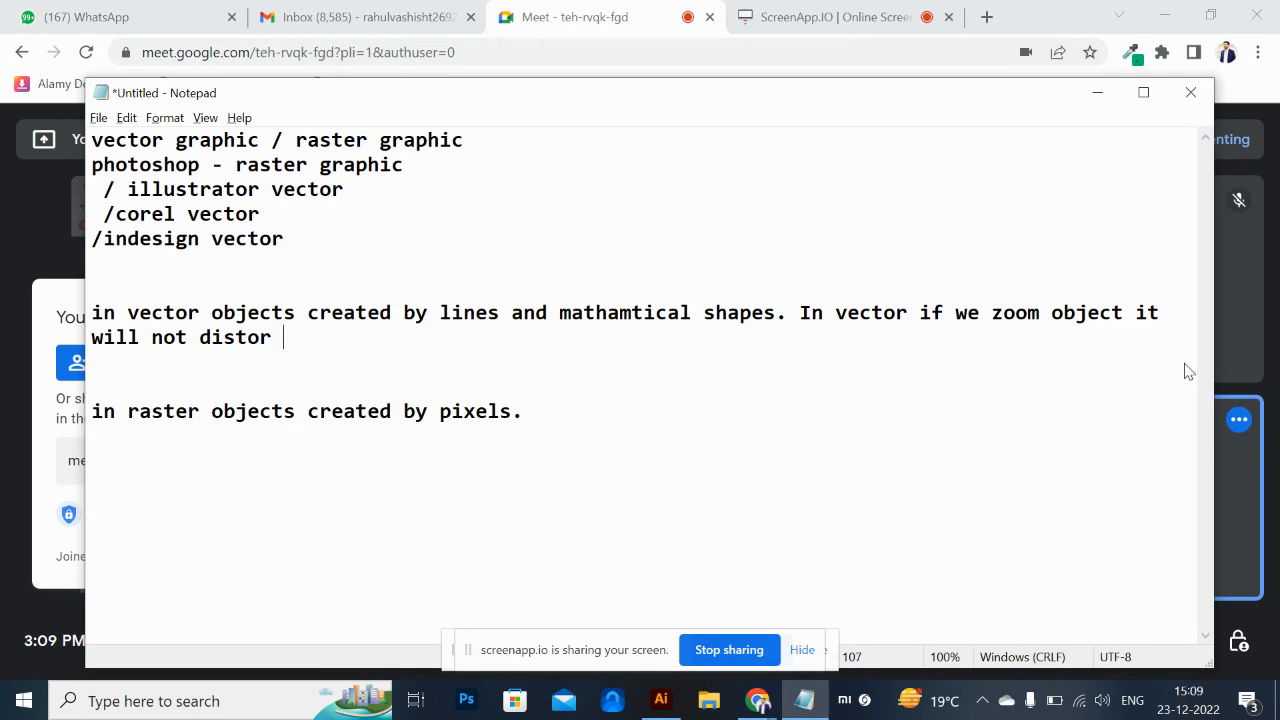
pyautogui.write('t or pix')
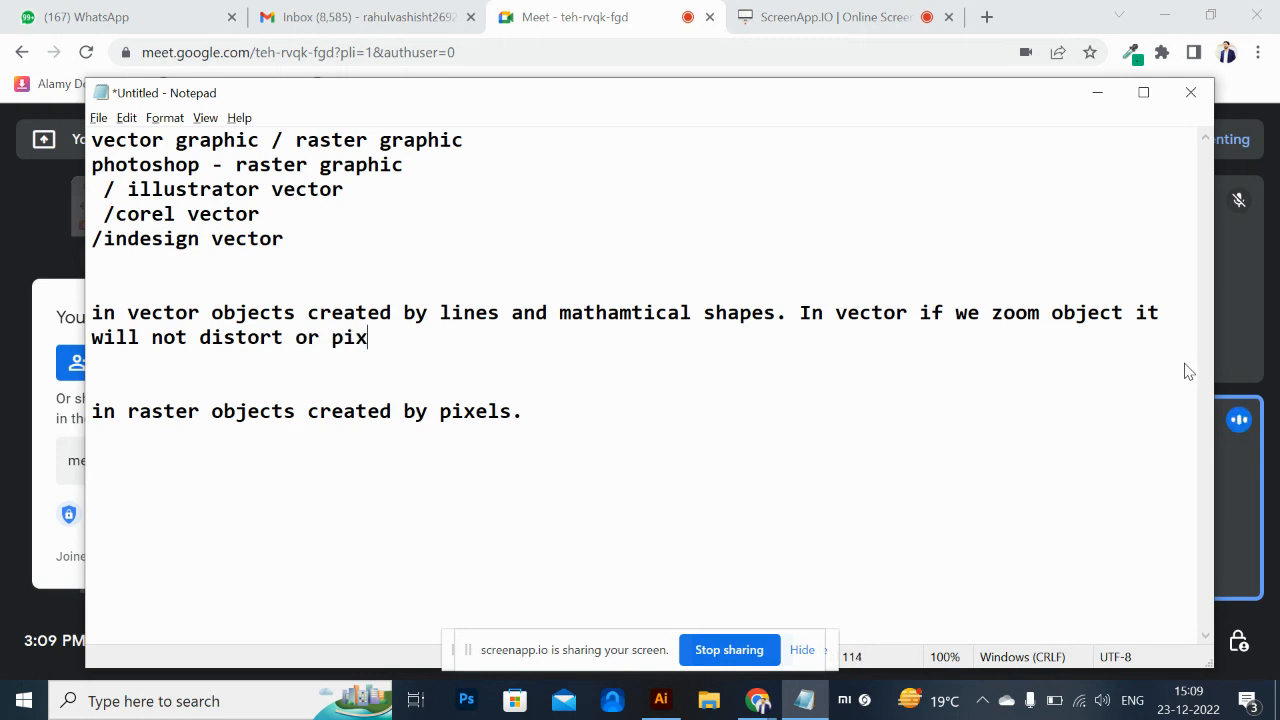
pyautogui.write('alte')
pyautogui.write('a')
# Append "in raster object will distort or pixalate." to the raster definition.
pyautogui.click(1185, 363)
pyautogui.press('Right')
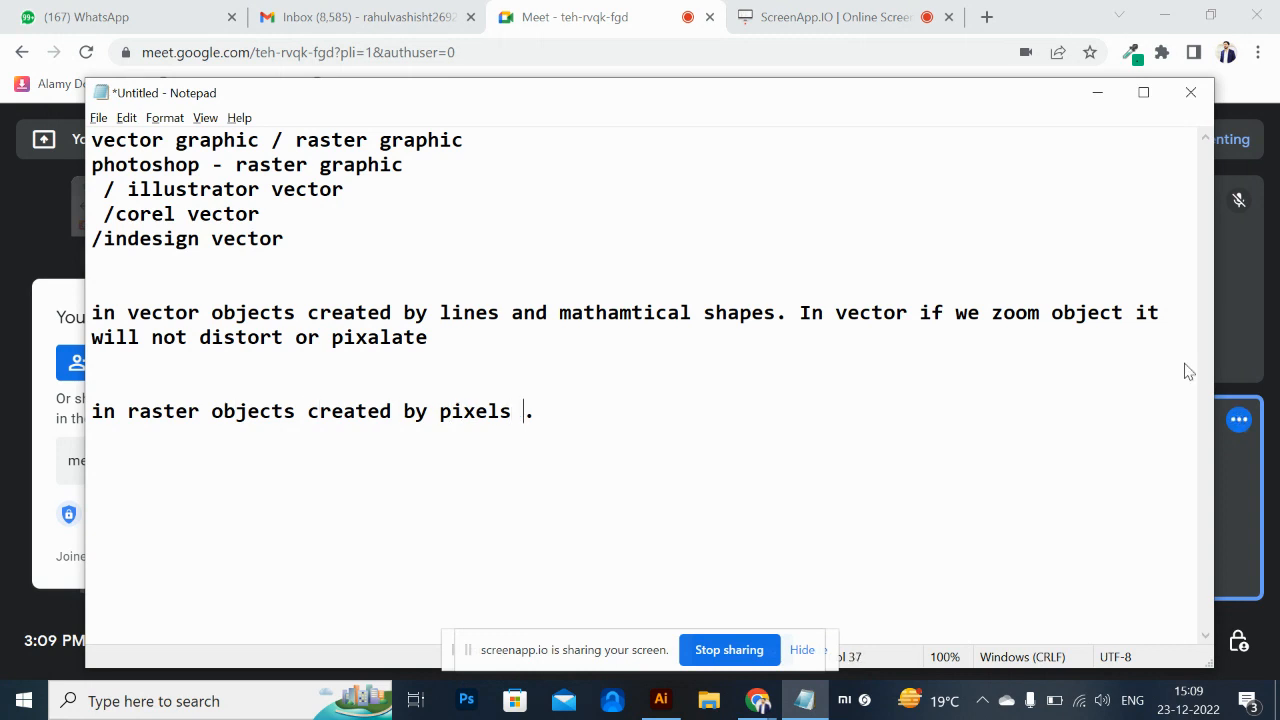
pyautogui.write('in raster')
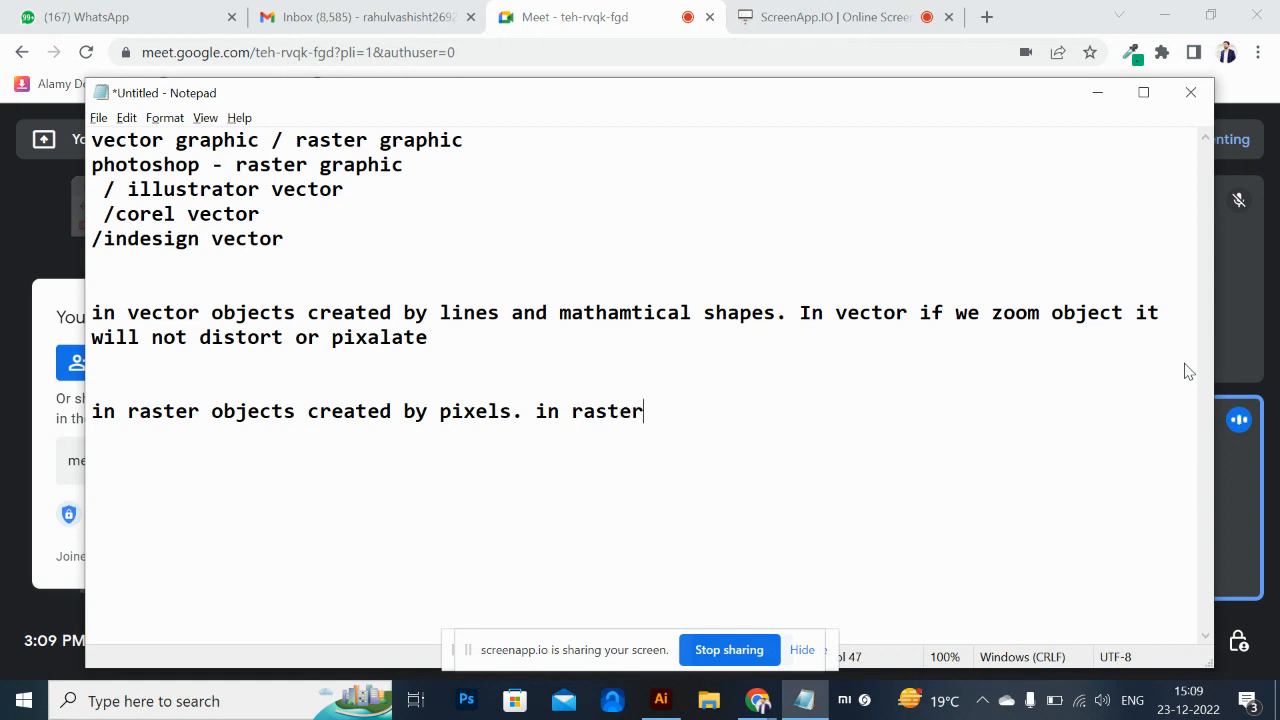
pyautogui.write(' object will distor')
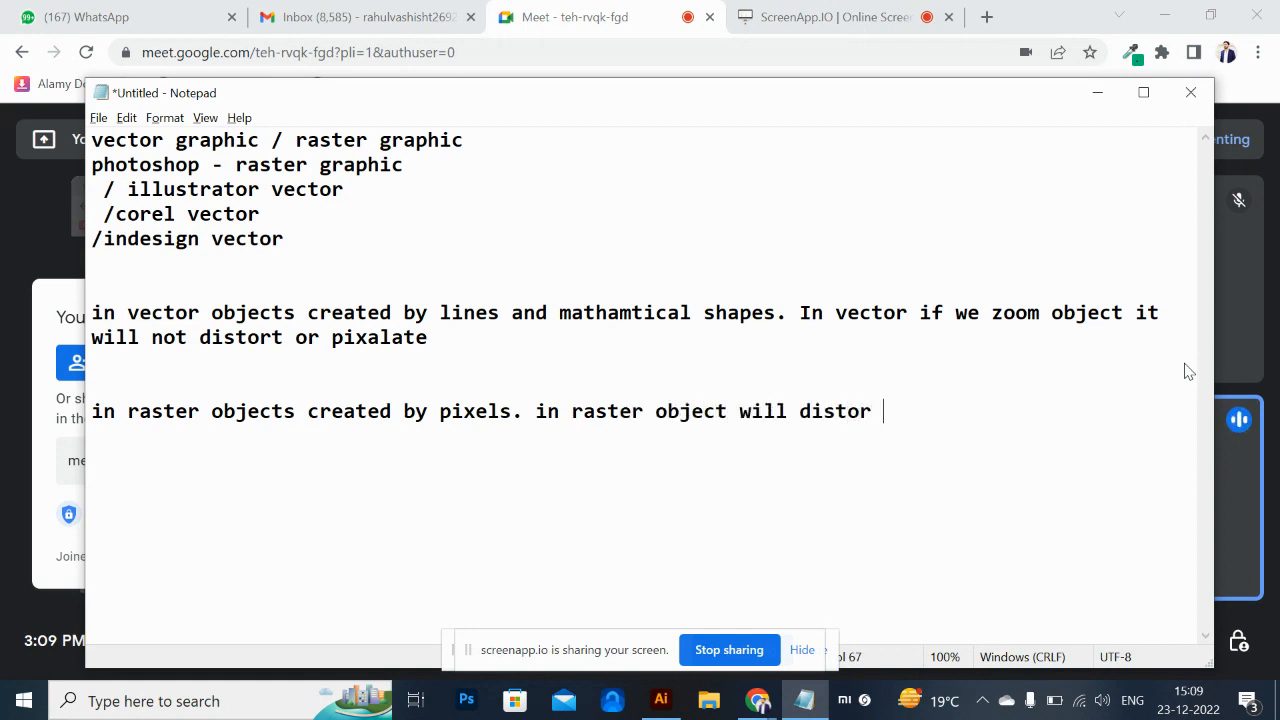
pyautogui.press('BackSpace')
pyautogui.write('t or ')
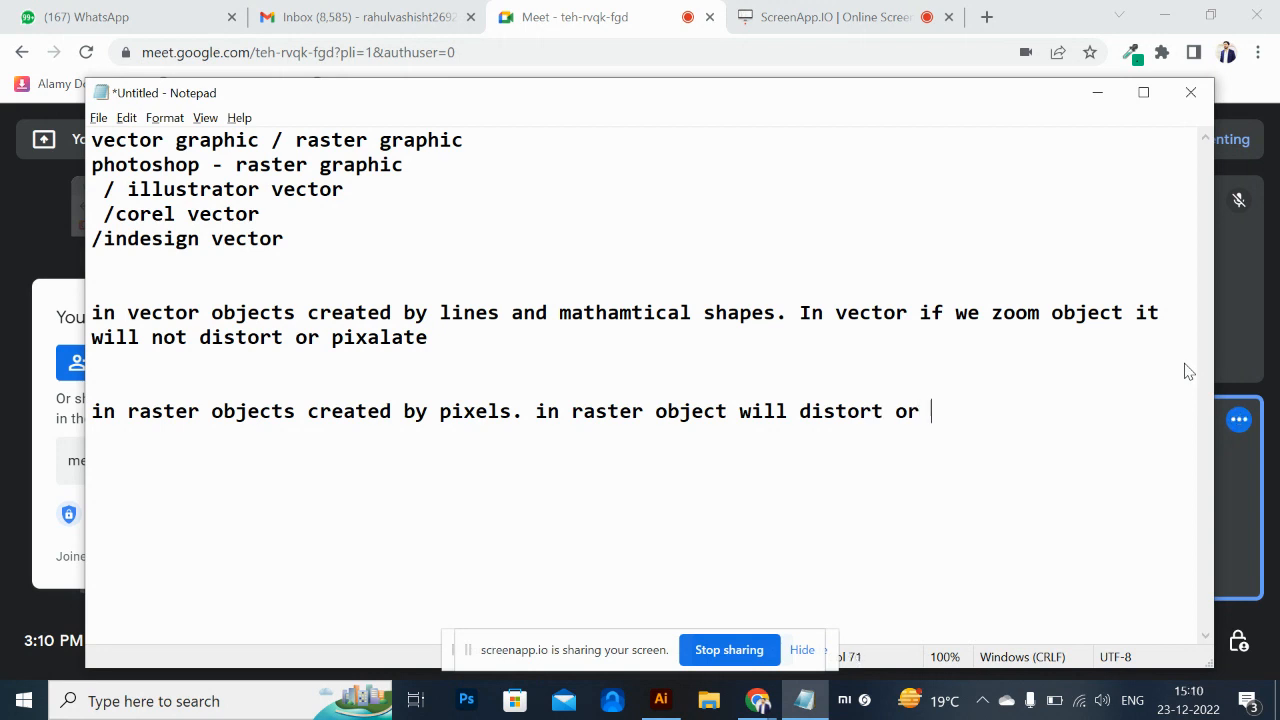
pyautogui.write('pixale')
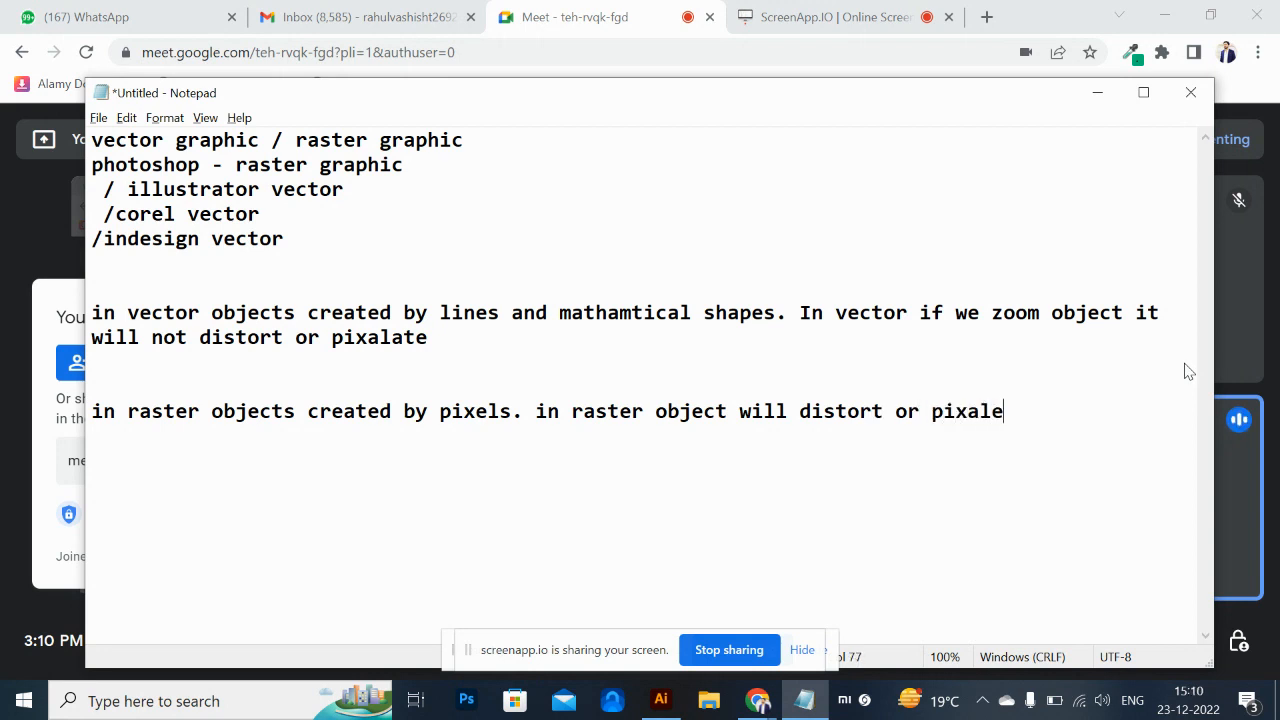
pyautogui.press('BackSpace')
pyautogui.write('ate.')
# Switch to Chrome and run a Google image search for "vector vs raster" in a new tab.
pyautogui.click(1240, 420)
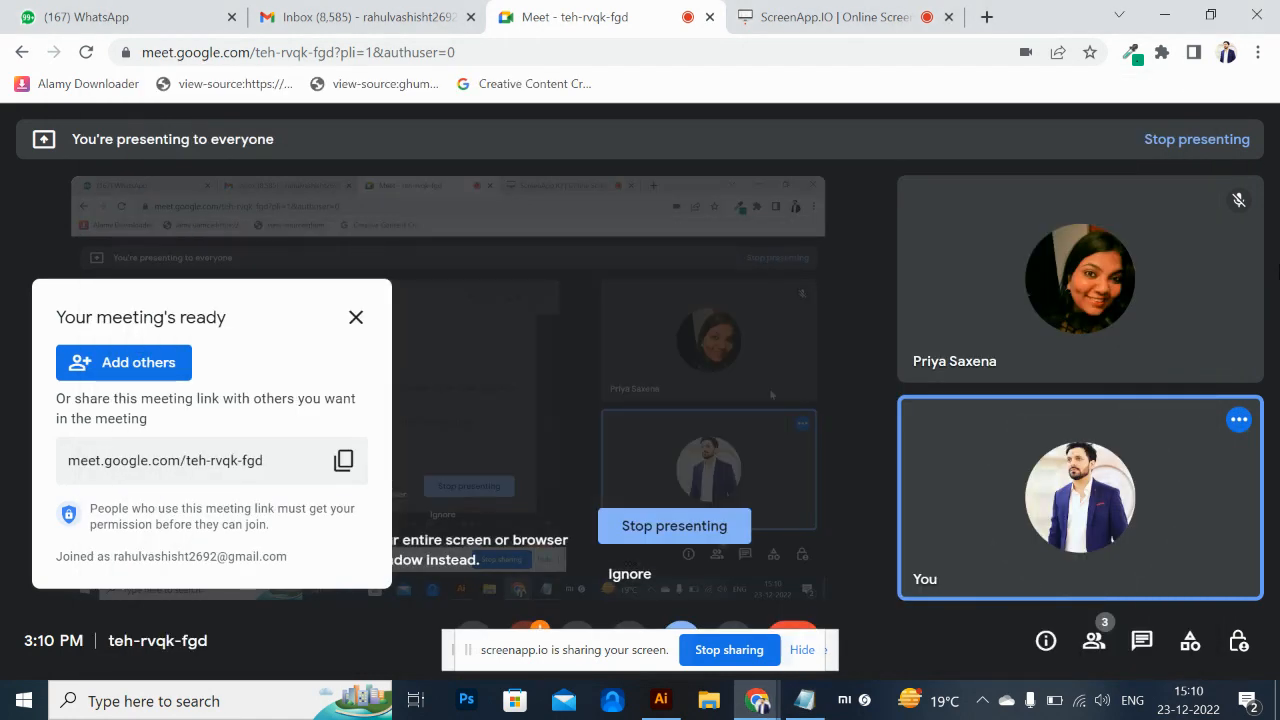
pyautogui.click(986, 17)
pyautogui.write('v')
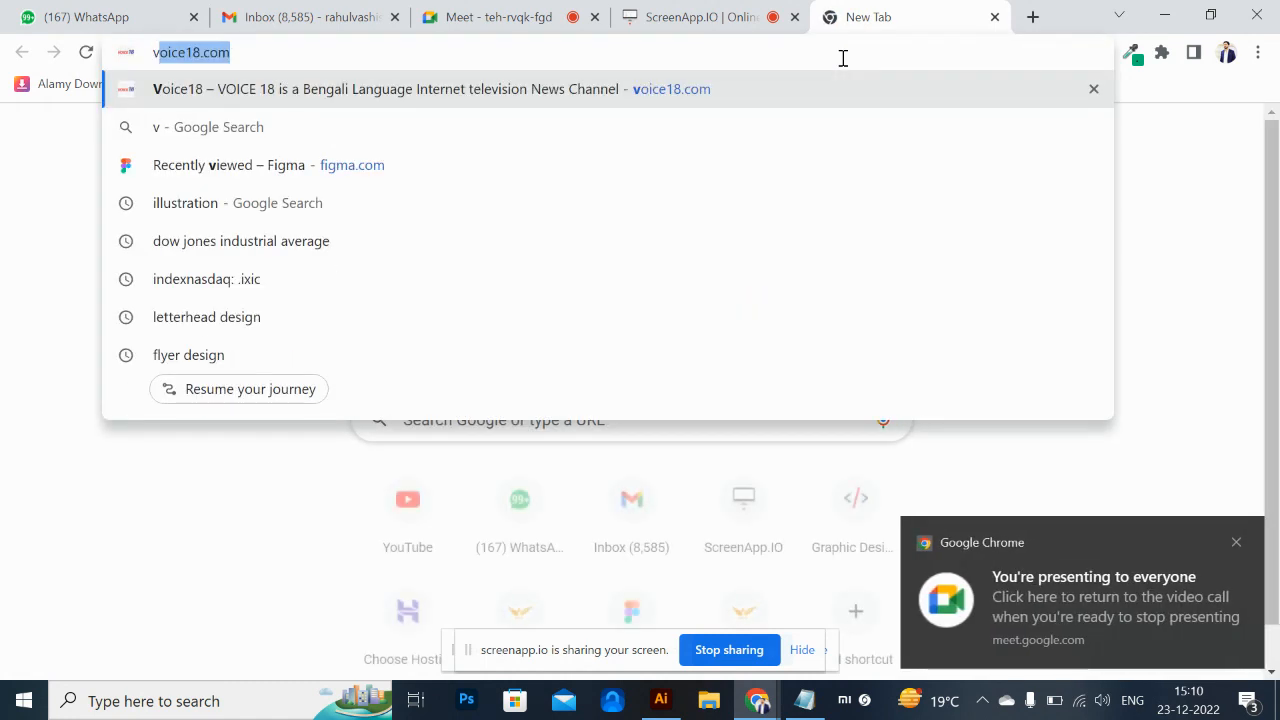
pyautogui.write('ector vs ra')
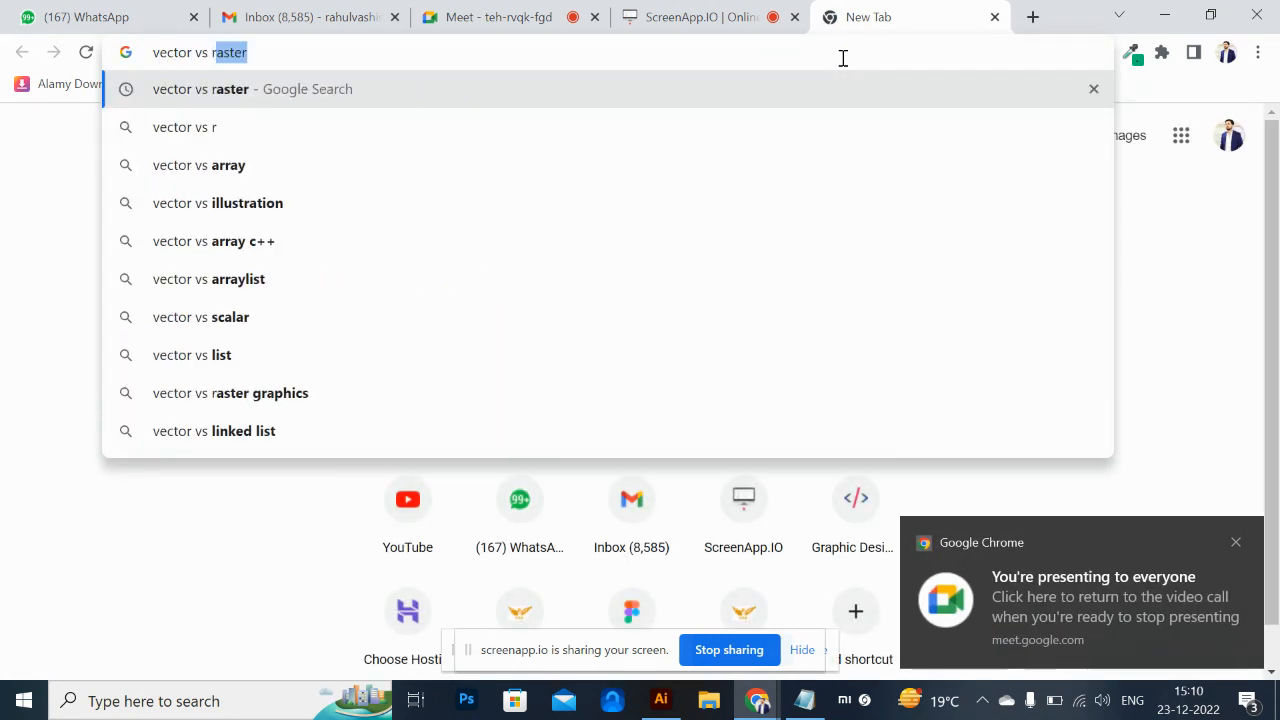
pyautogui.press('Return')
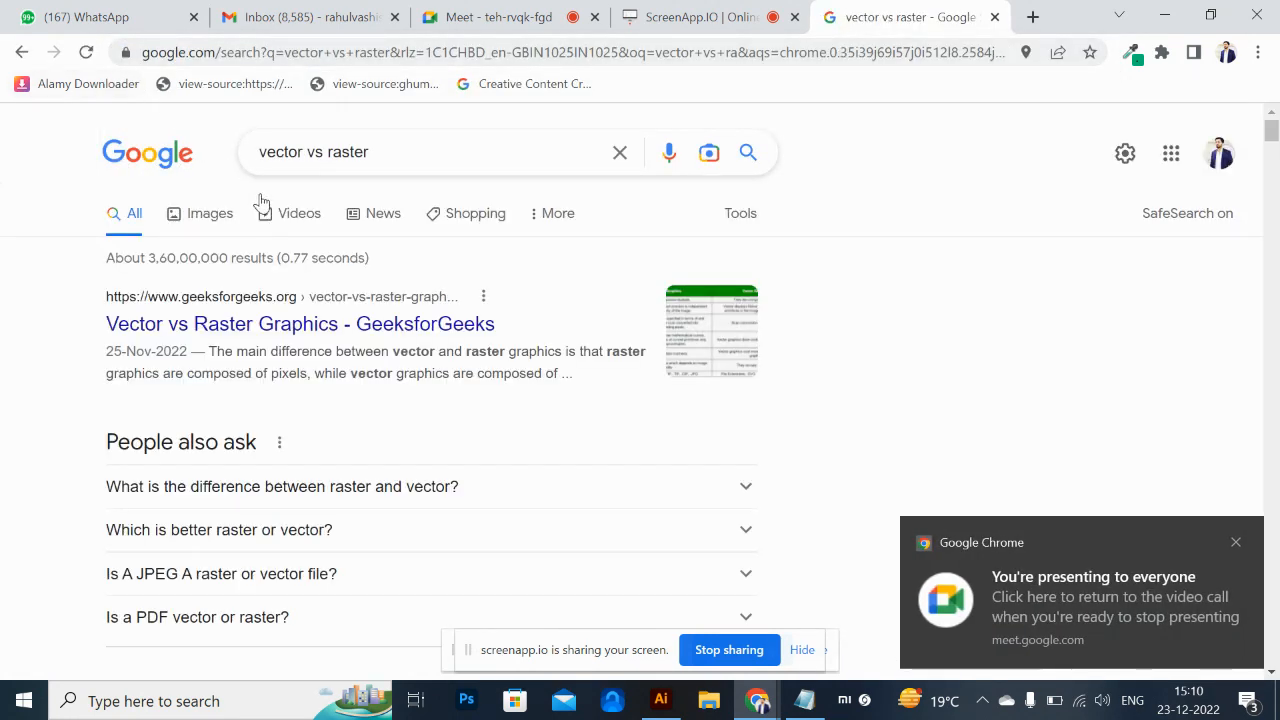
pyautogui.click(222, 213)
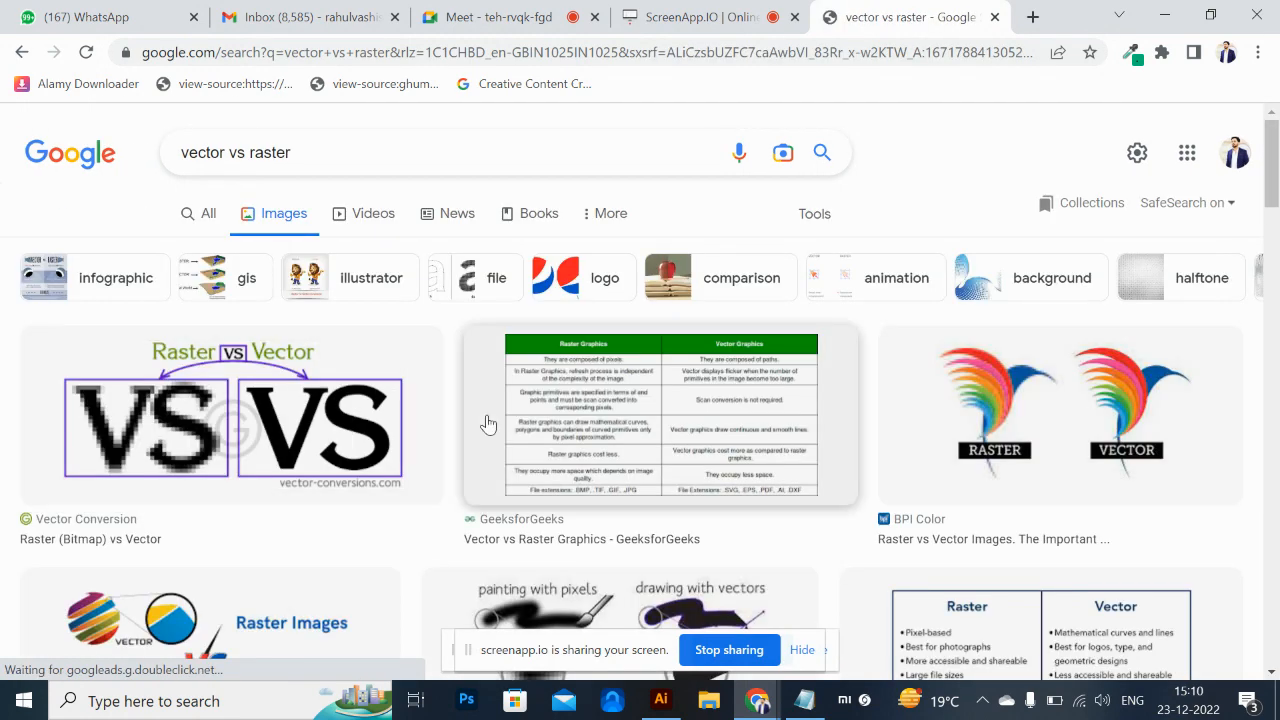
# Compare the raster and vector previews from Vector Conversion, BPI Color and Tell Your Tale Marketing & Design.
pyautogui.click(400, 414)
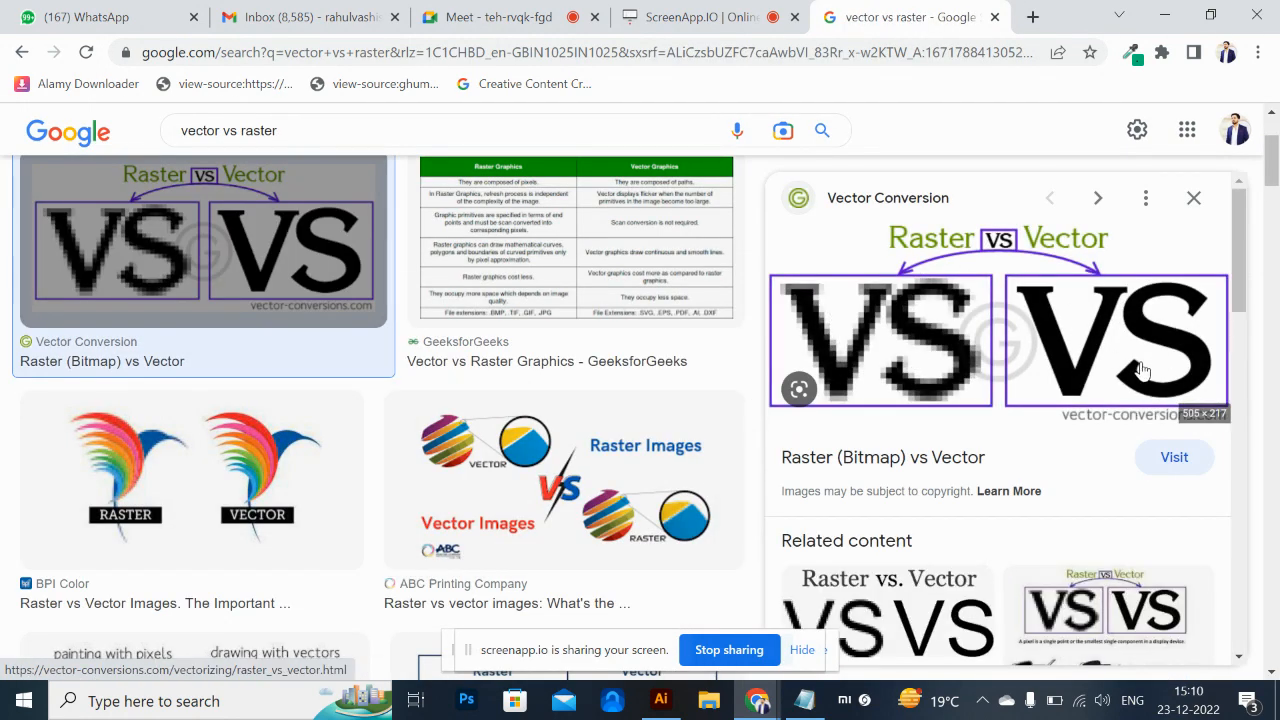
pyautogui.click(235, 495)
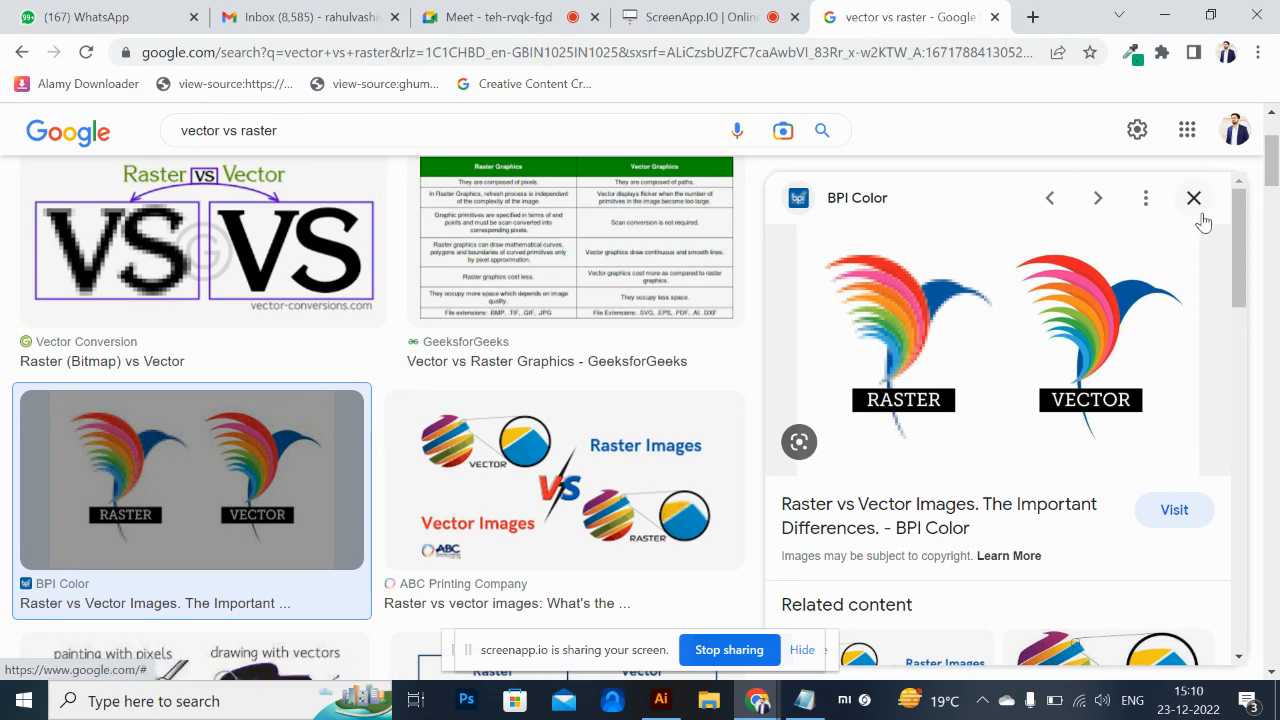
pyautogui.moveTo(1274, 172); pyautogui.dragTo(1274, 228)
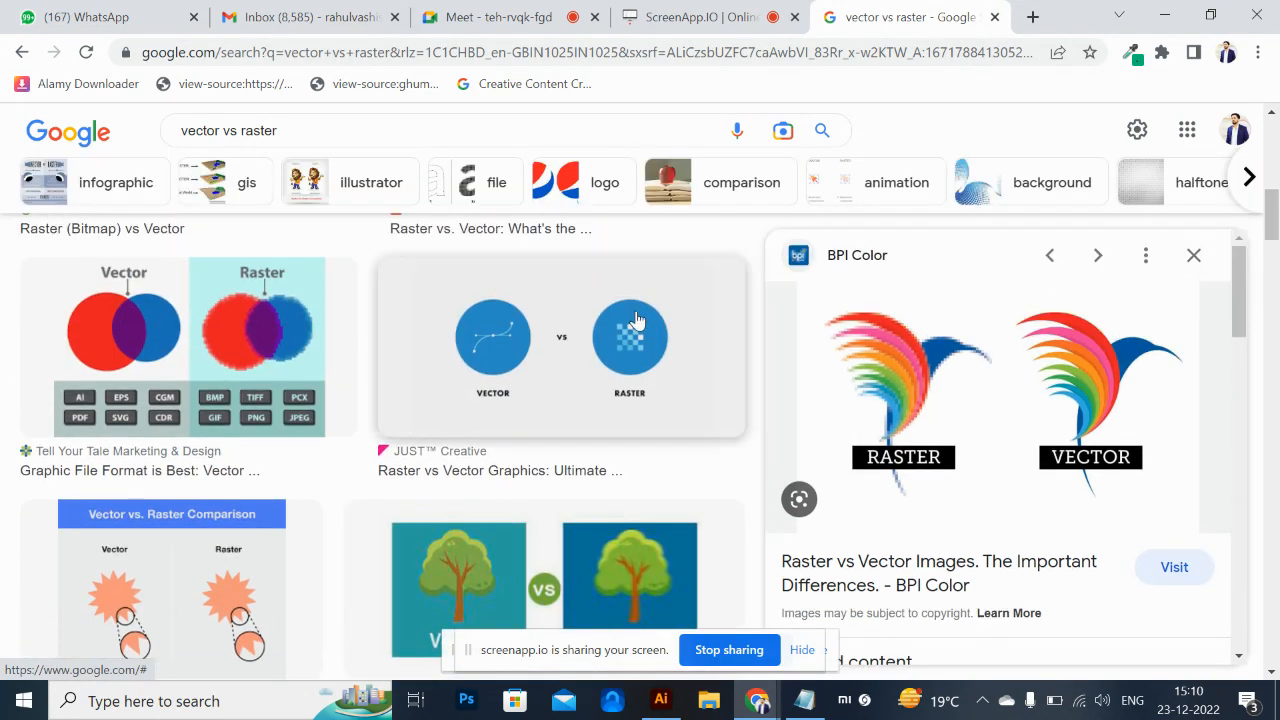
pyautogui.click(266, 323)
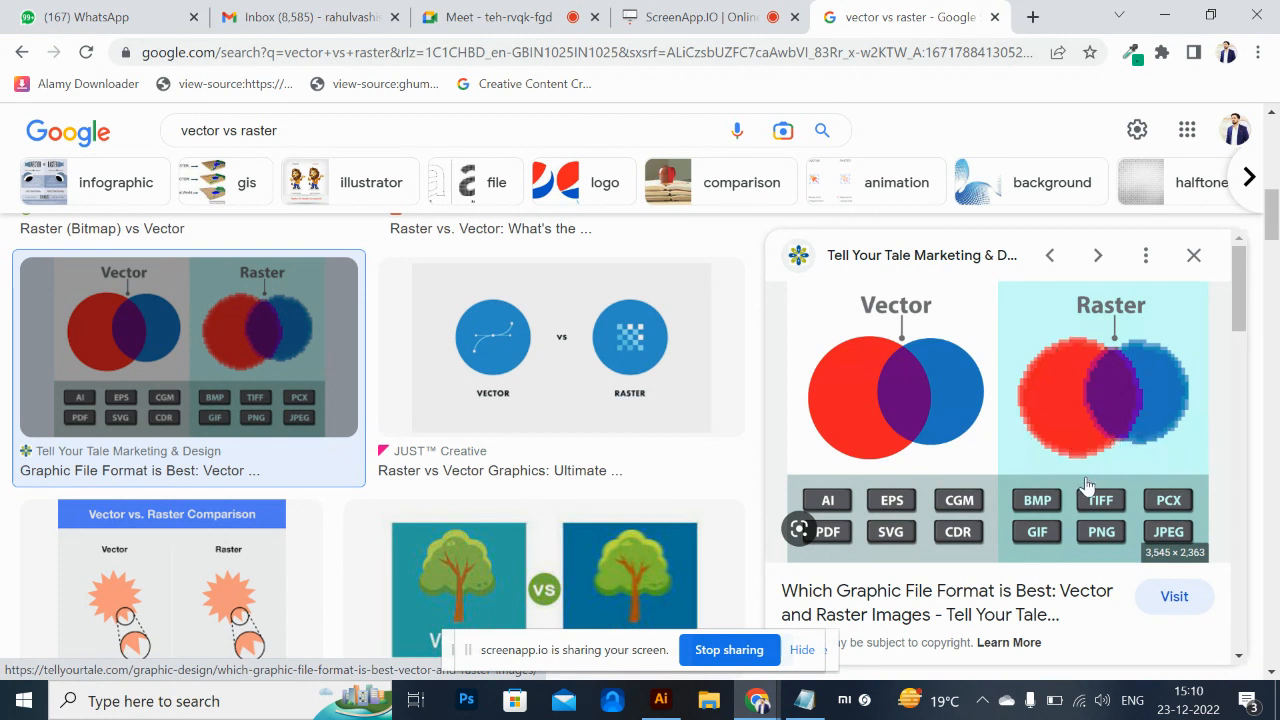
# Switch back to the Notepad notes and launch Adobe Photoshop.
pyautogui.hotkey('alt', 'Tab')
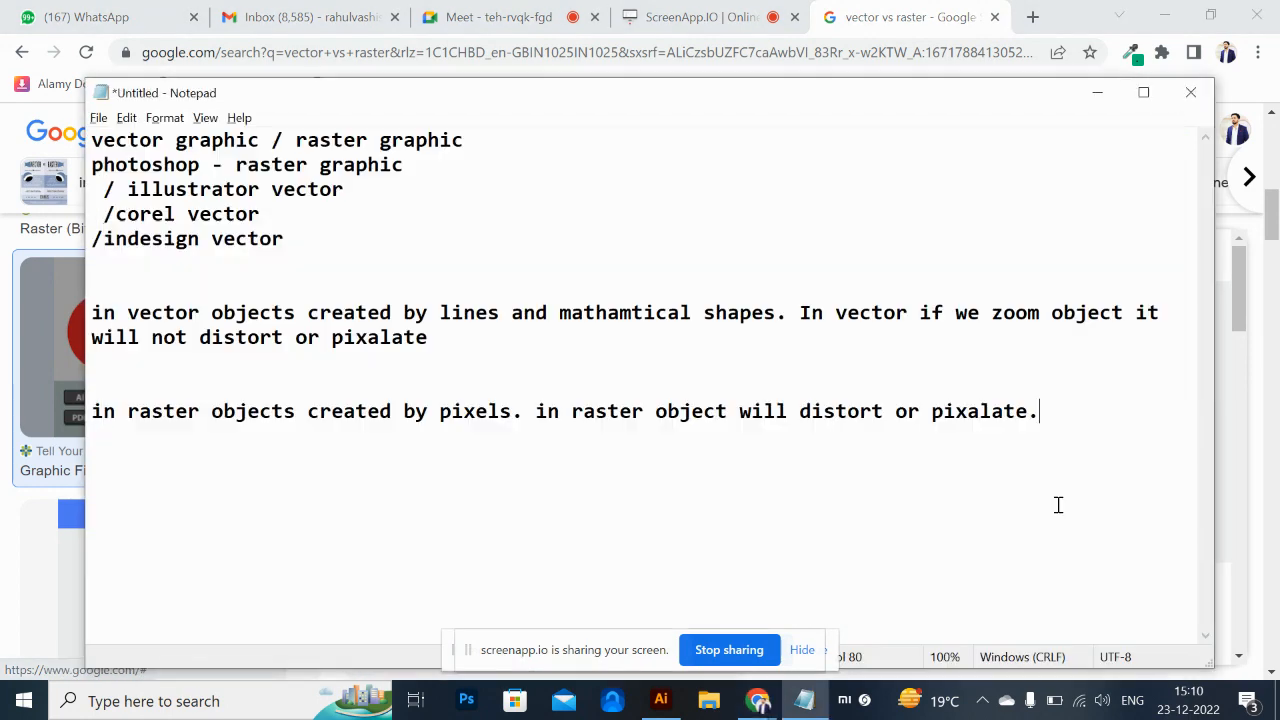
pyautogui.hotkey('alt', 'Tab')
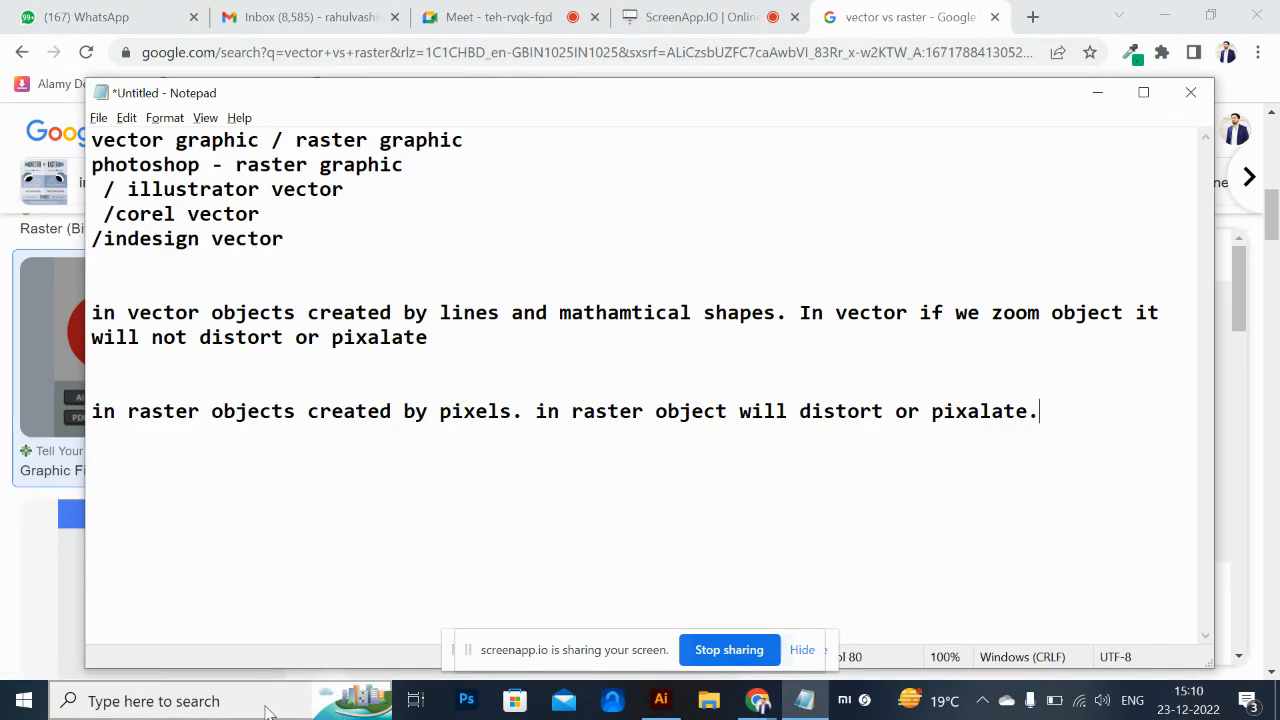
pyautogui.click(466, 702)
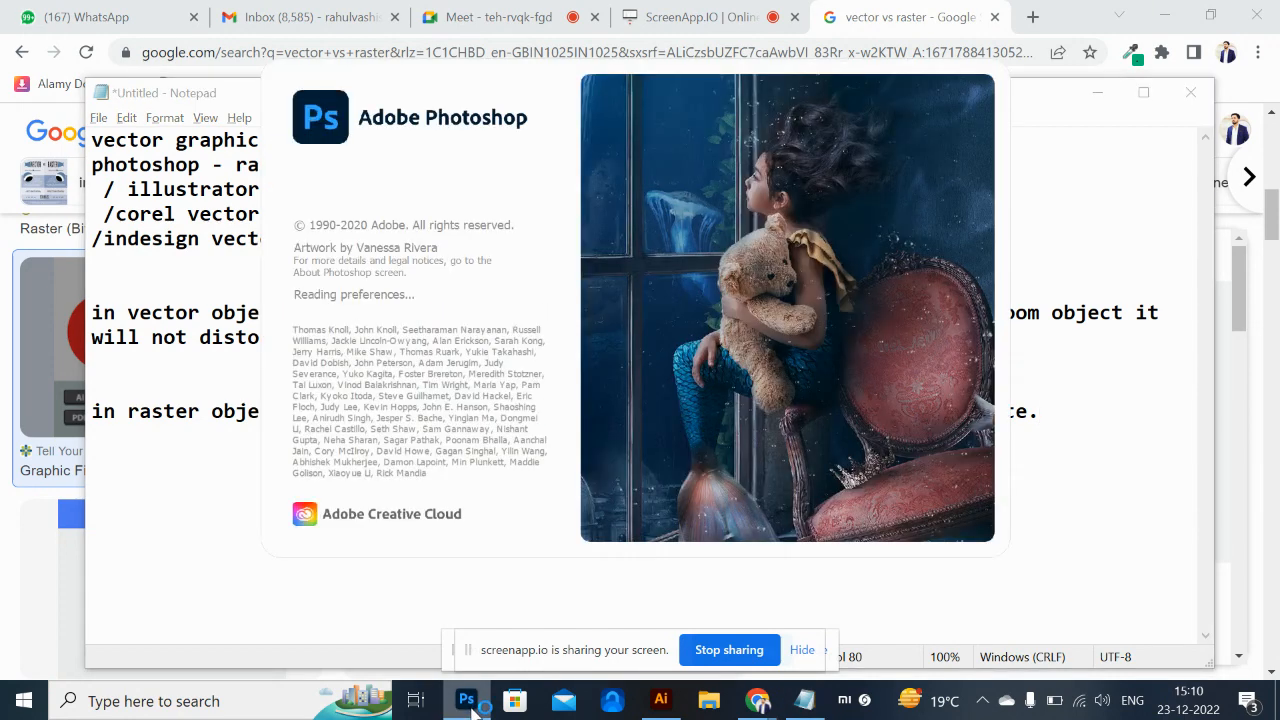
# Below the raster definition in Notepad, add a "printing" line and a "website - in case" line.
pyautogui.click(227, 478)
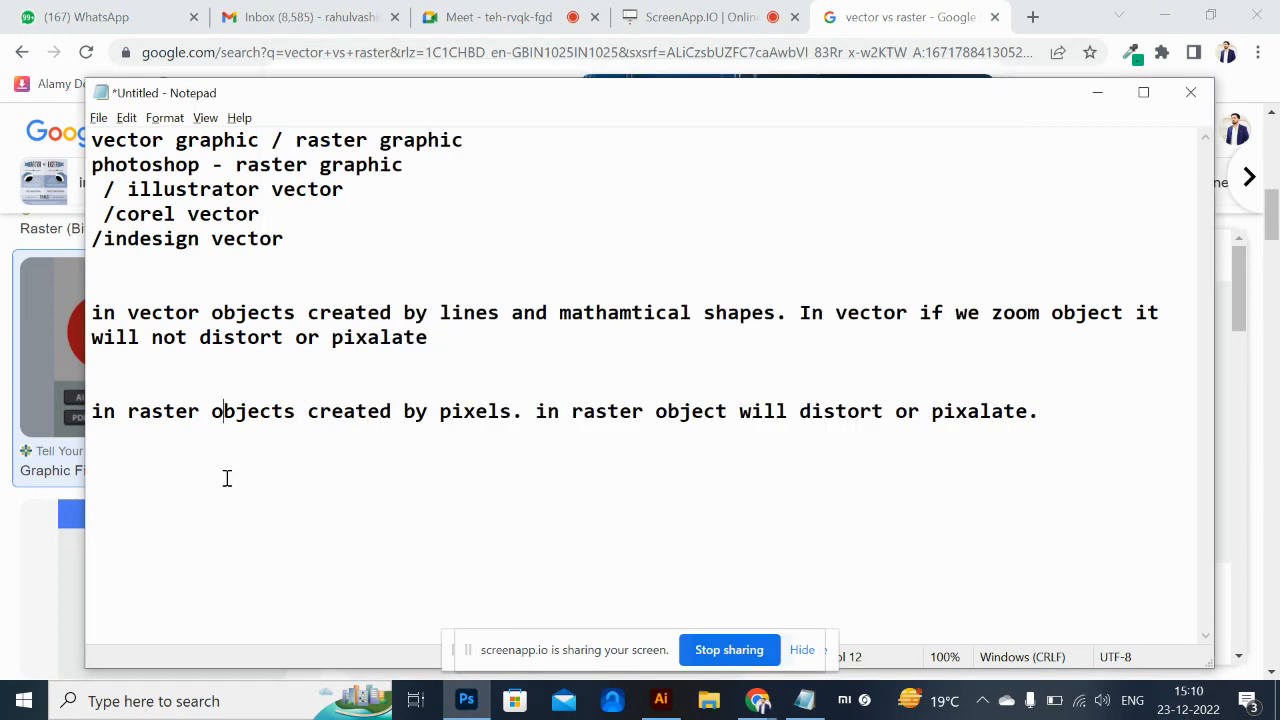
pyautogui.press('Return')
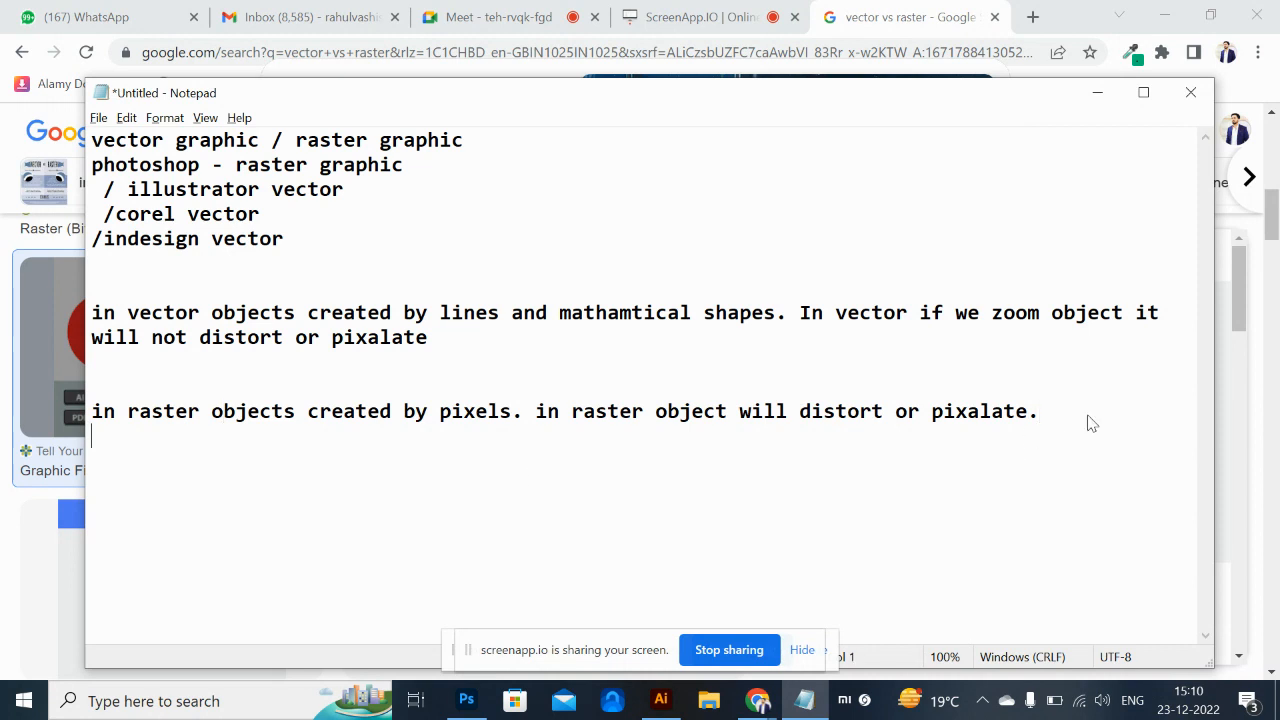
pyautogui.press('BackSpace')
pyautogui.write('printing')
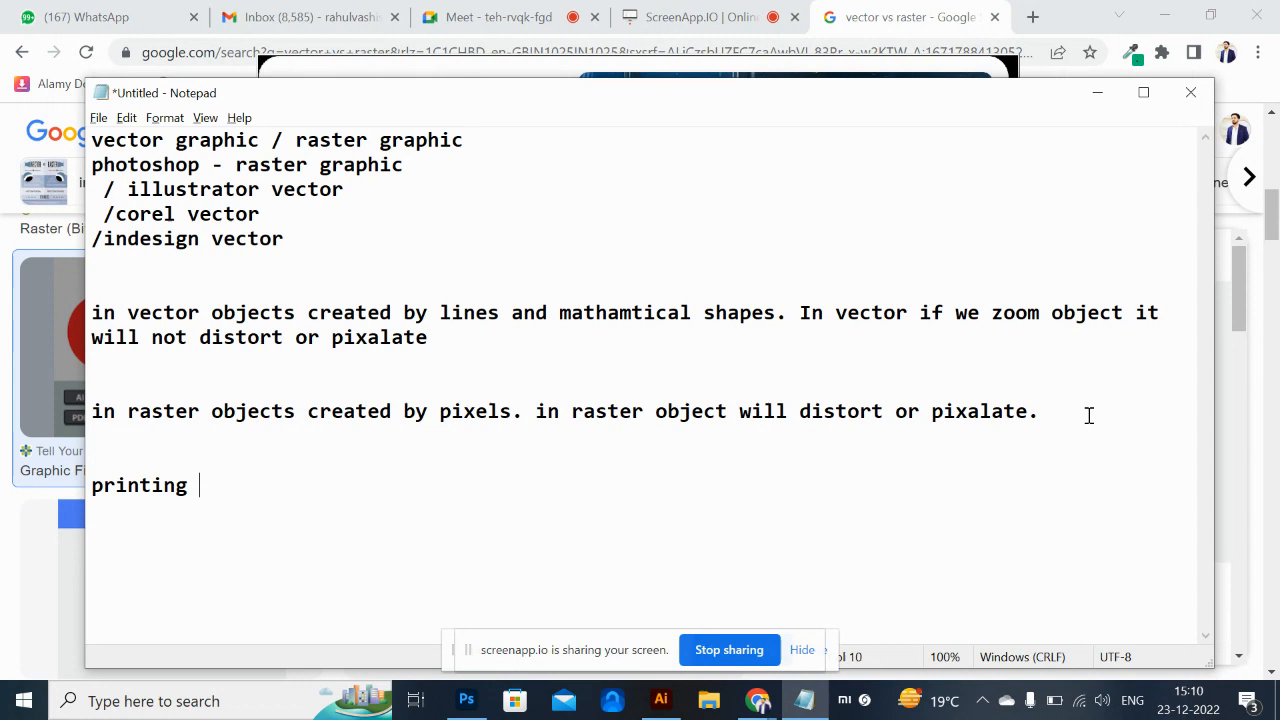
pyautogui.press('Return')
pyautogui.write('website')
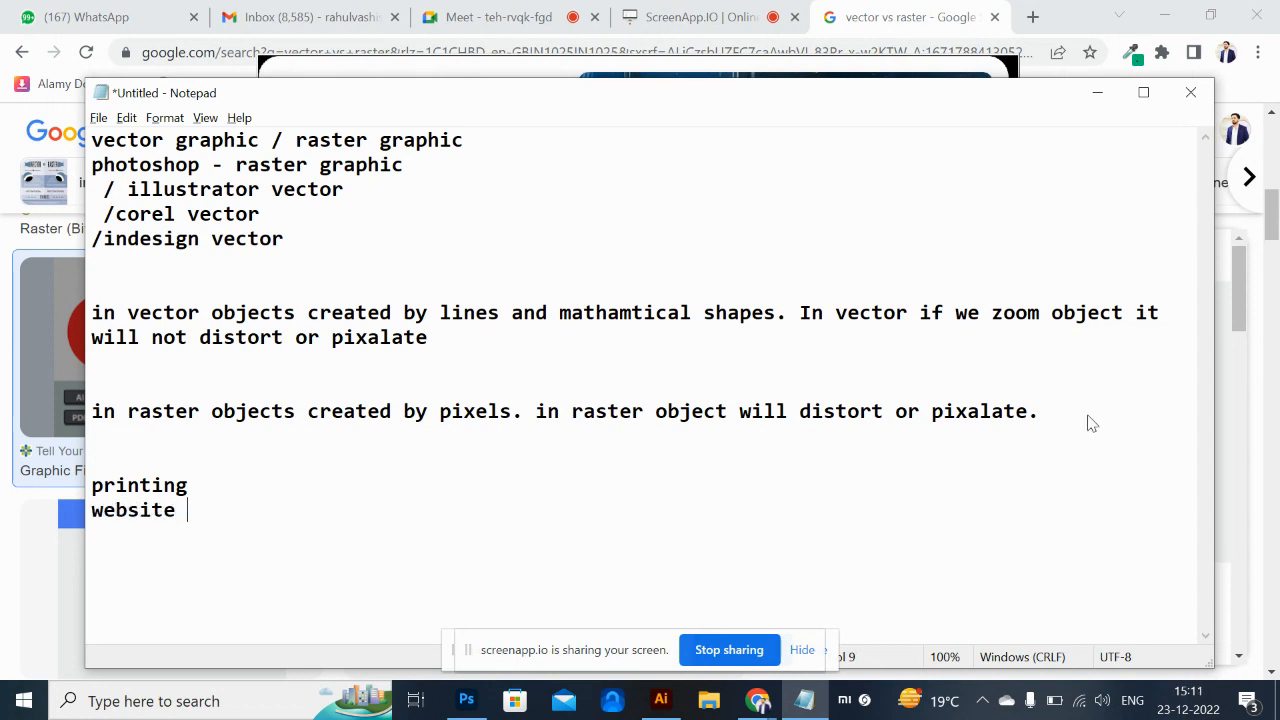
pyautogui.write(' - in case')
# Extend the printing line with "in case - if we are working for print and publishing we will take cmyk color and high resulation".
pyautogui.press('Up')
pyautogui.write('in cas')
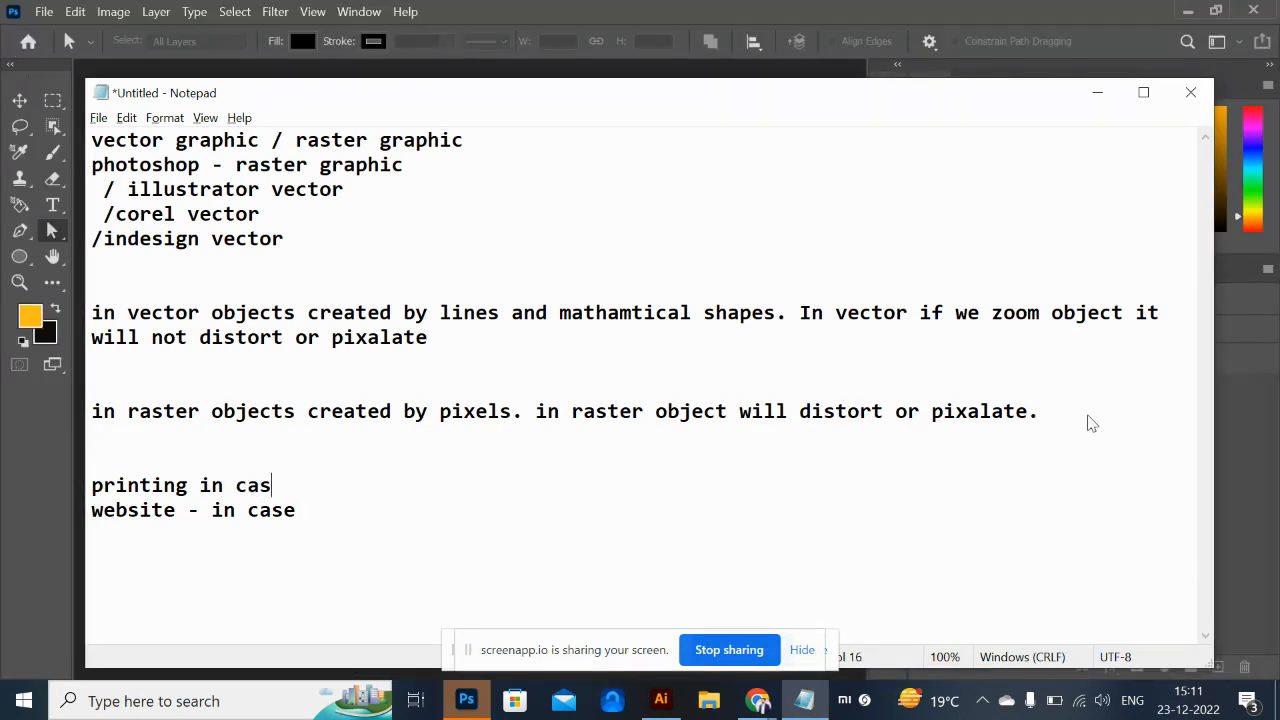
pyautogui.write('e - if we are worki')
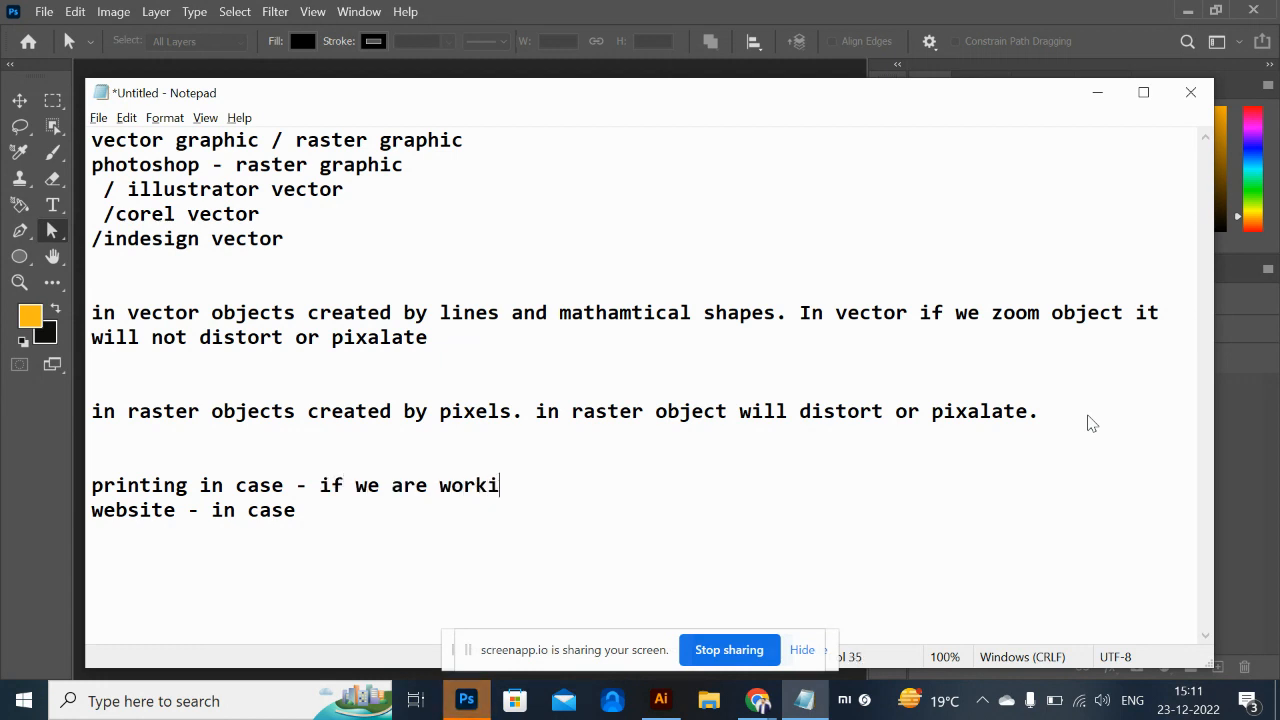
pyautogui.write('ng for prin')
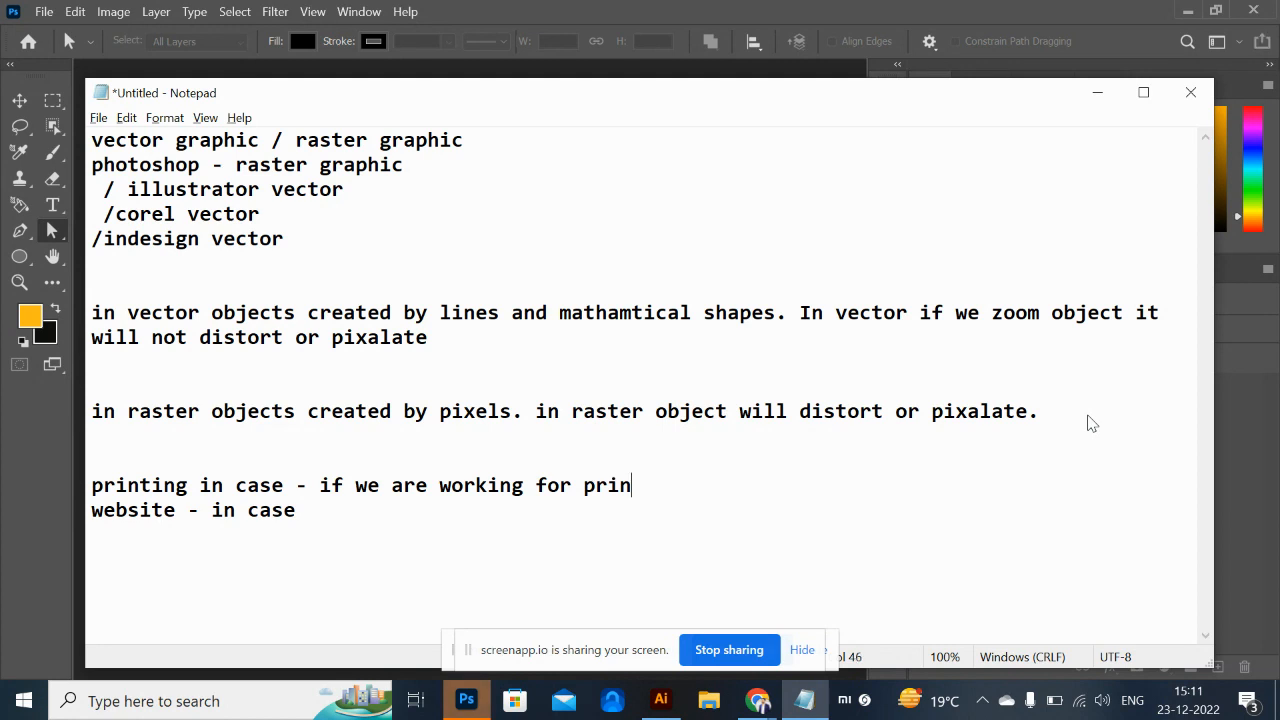
pyautogui.write('t and pubj')
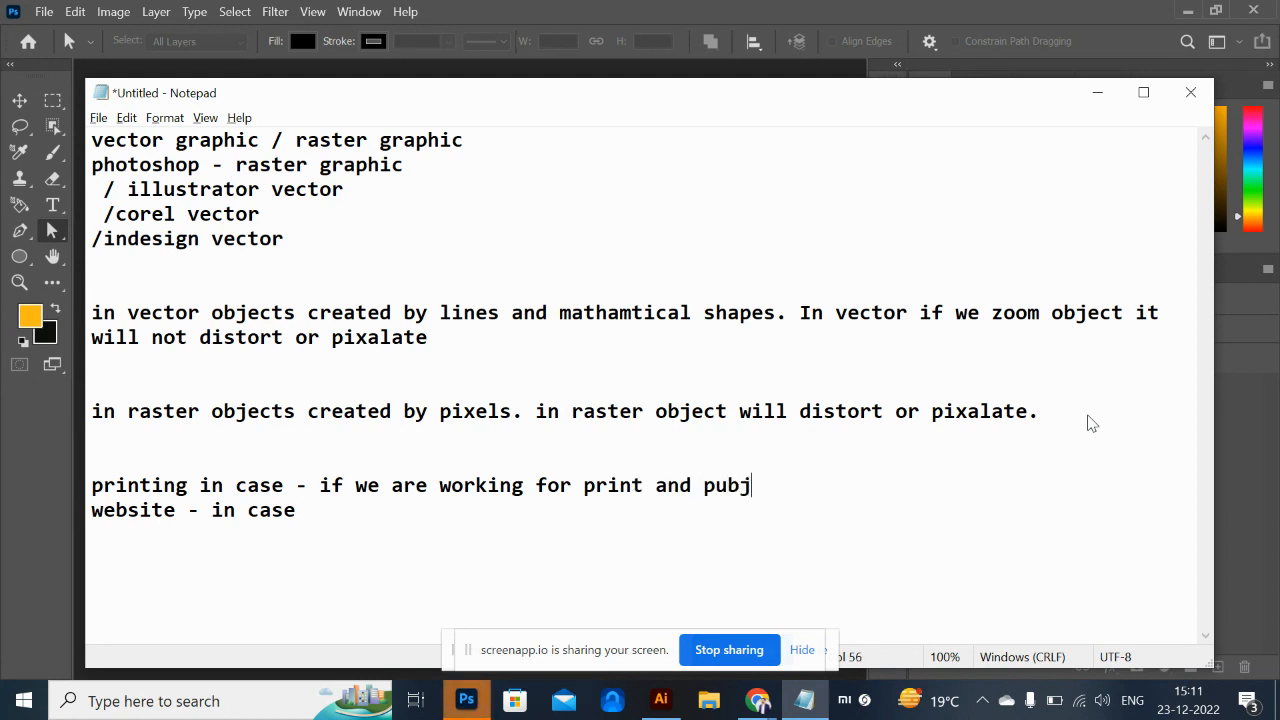
pyautogui.press('BackSpace')
pyautogui.write('lishing we ')
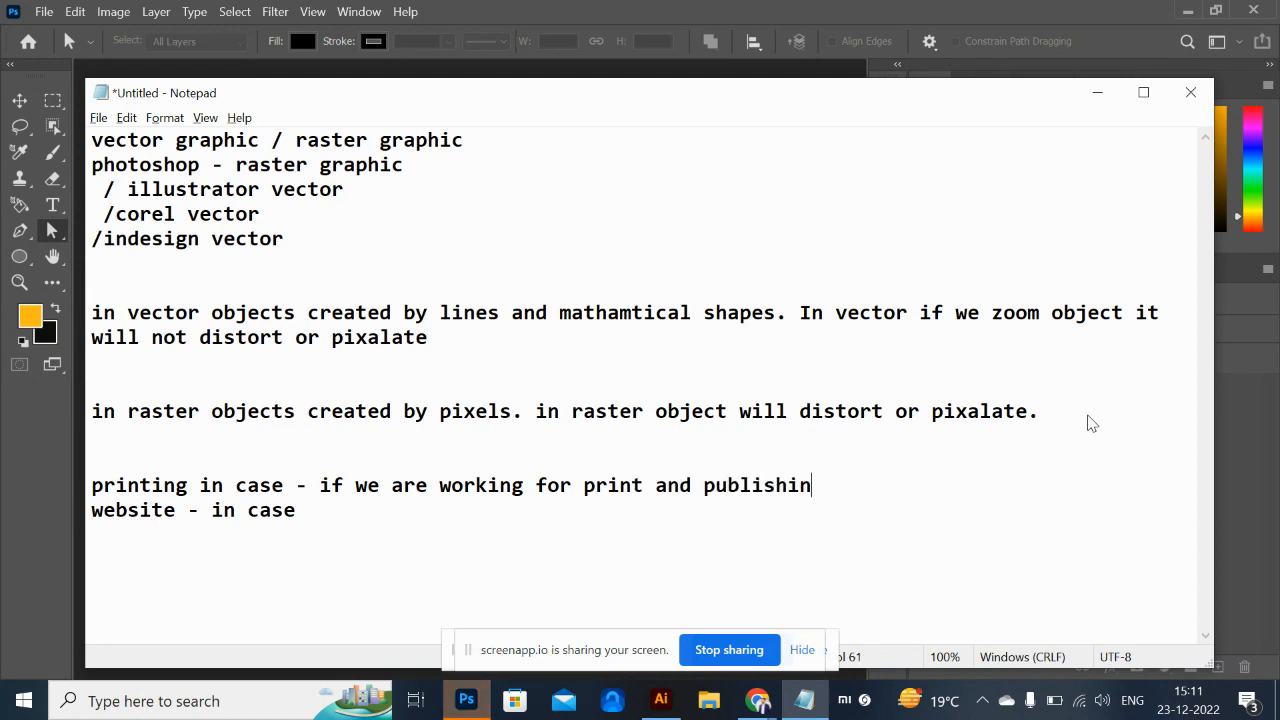
pyautogui.write('will')
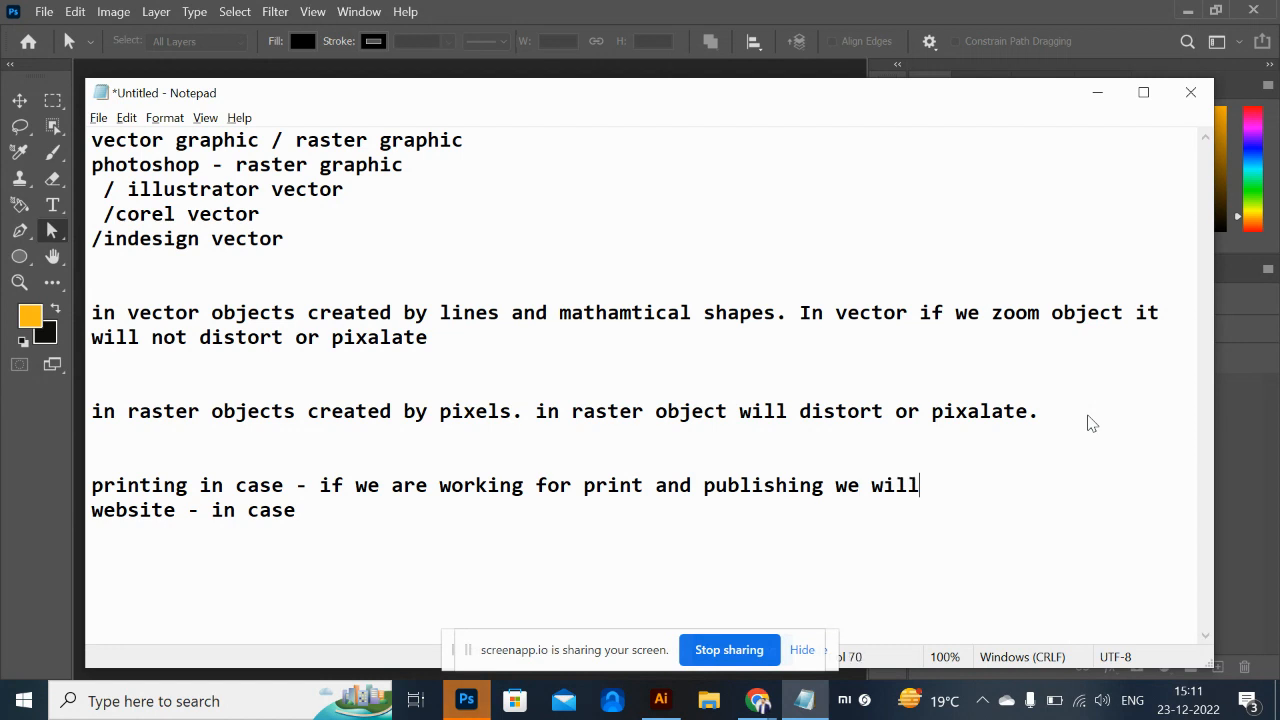
pyautogui.write(' take cmyk color ')
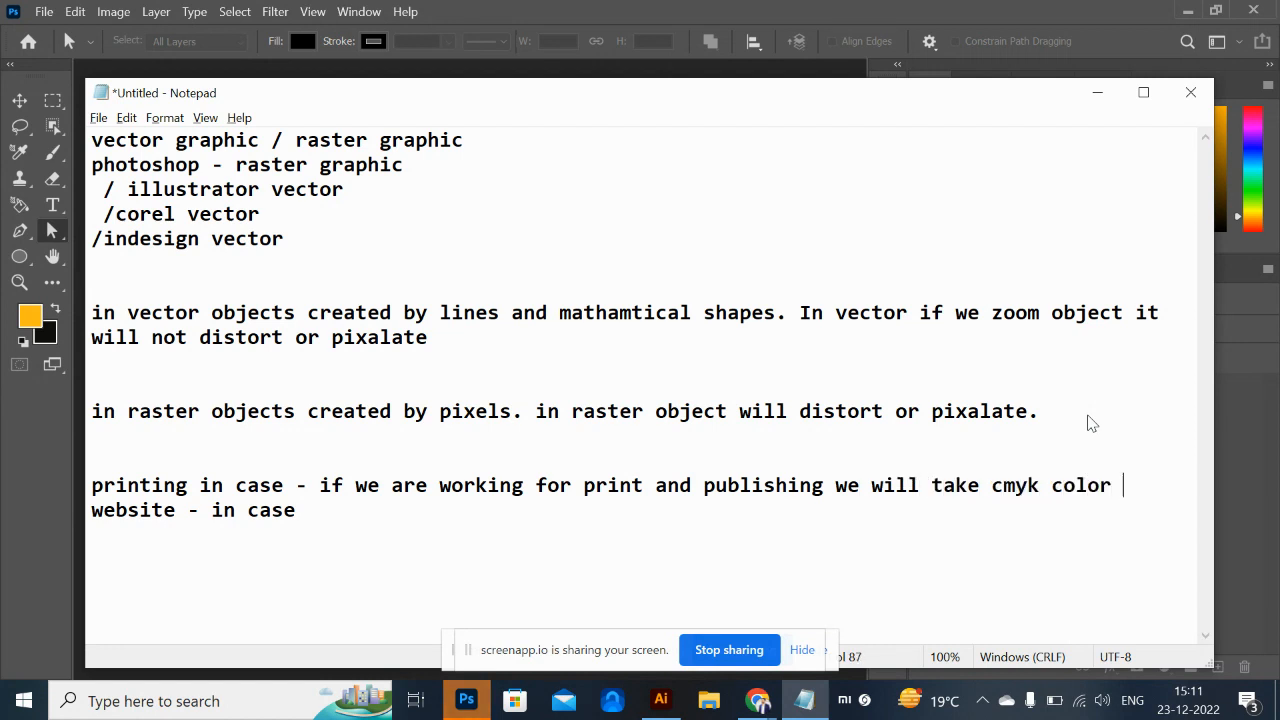
pyautogui.write('and hi')
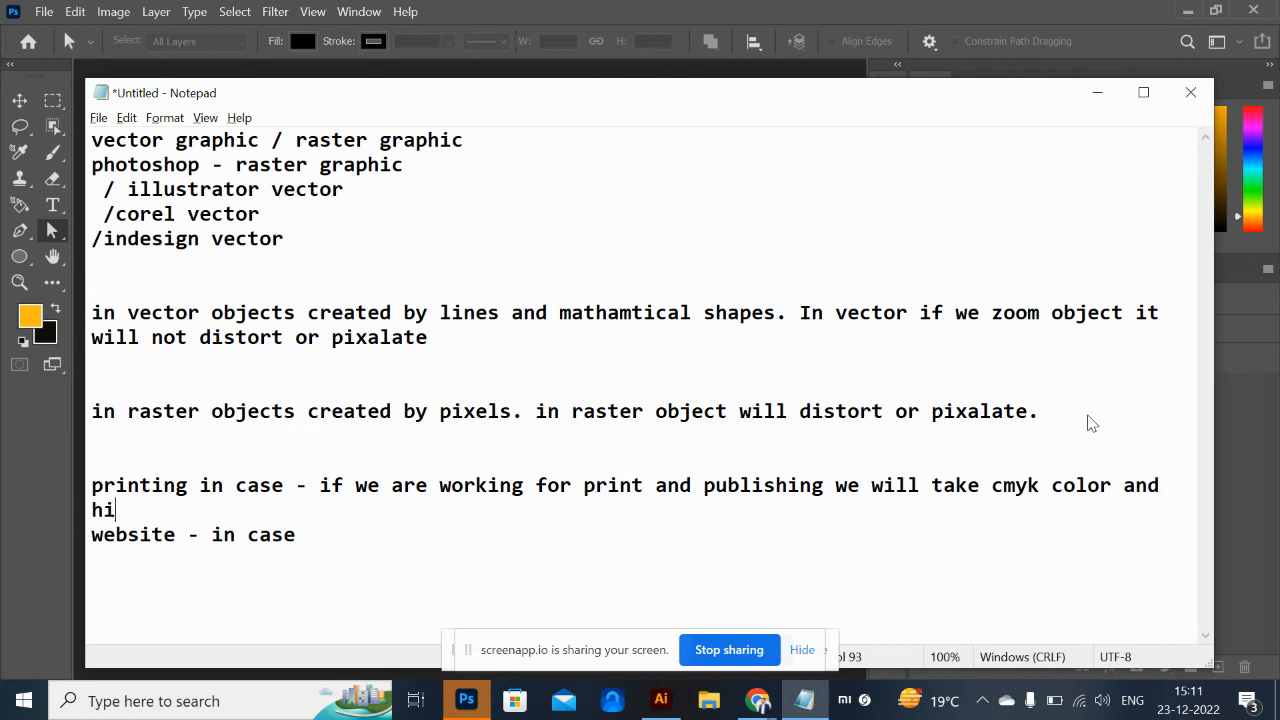
pyautogui.write('gh resulation')
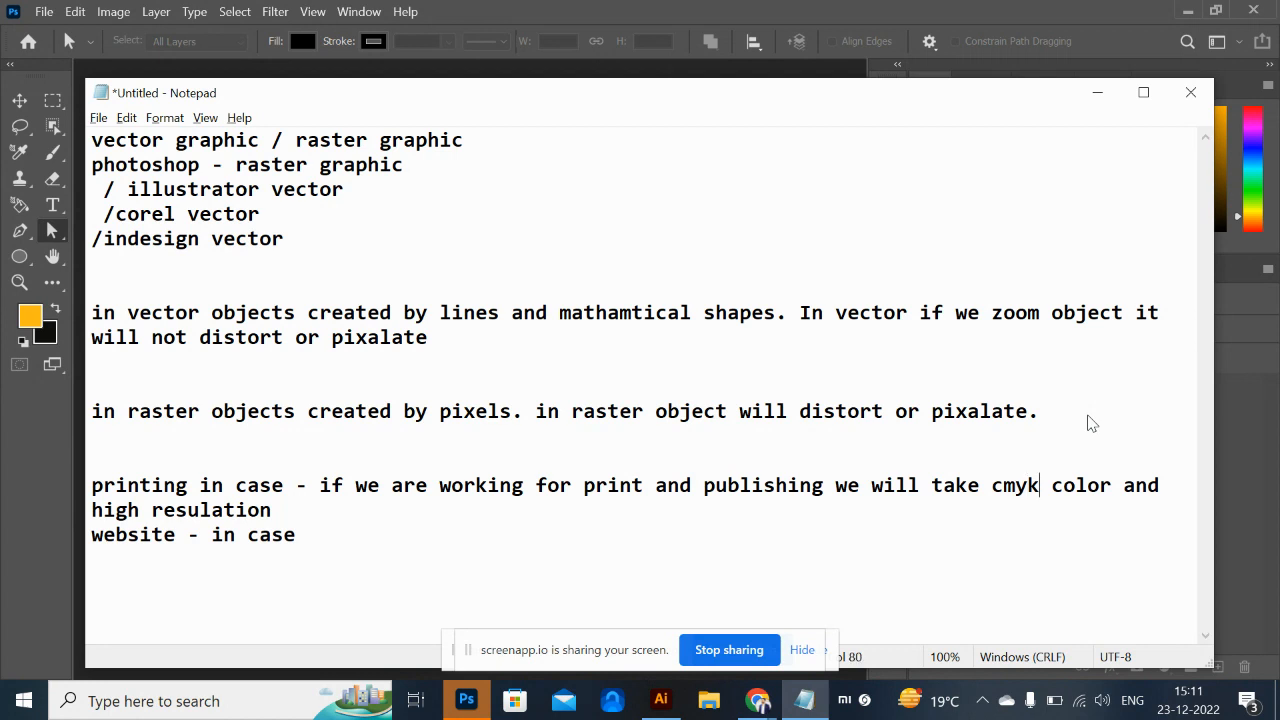
# Extend the website line with "if we are working for web and devices we will take rgb color and low resulation.".
pyautogui.press('Down')
pyautogui.press('Down')
pyautogui.write('if we are wo')
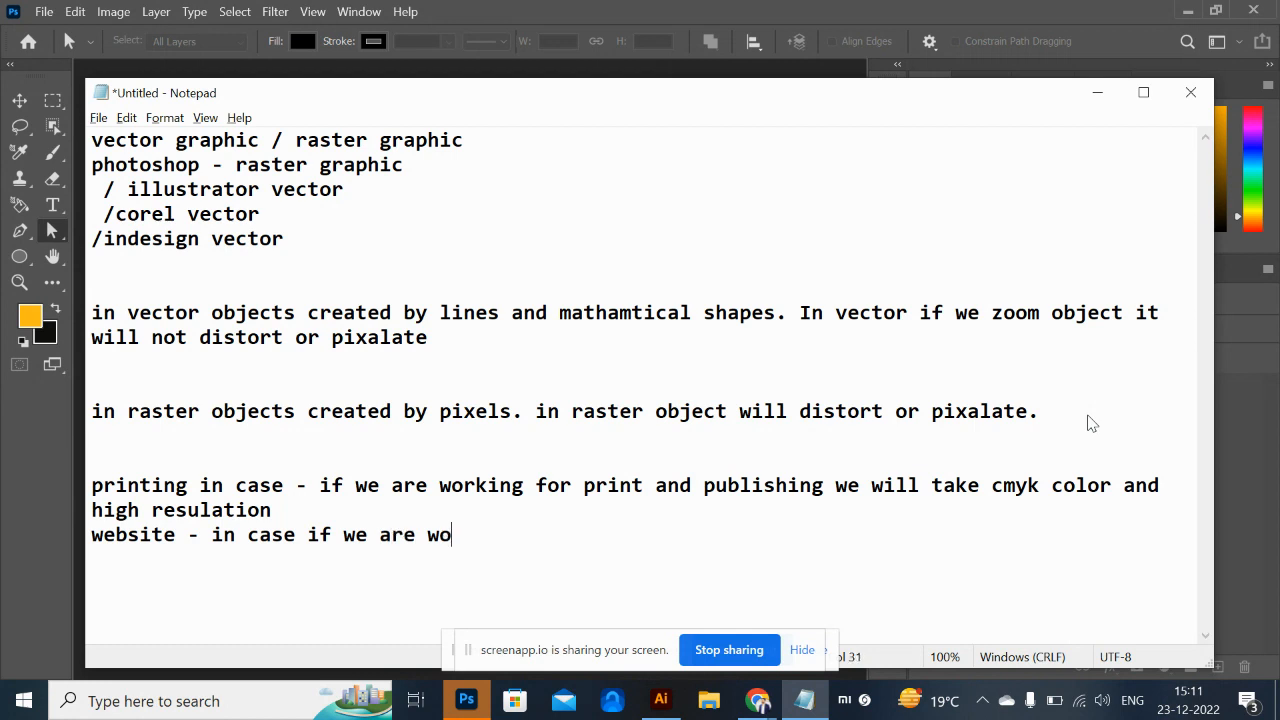
pyautogui.write('rking for ')
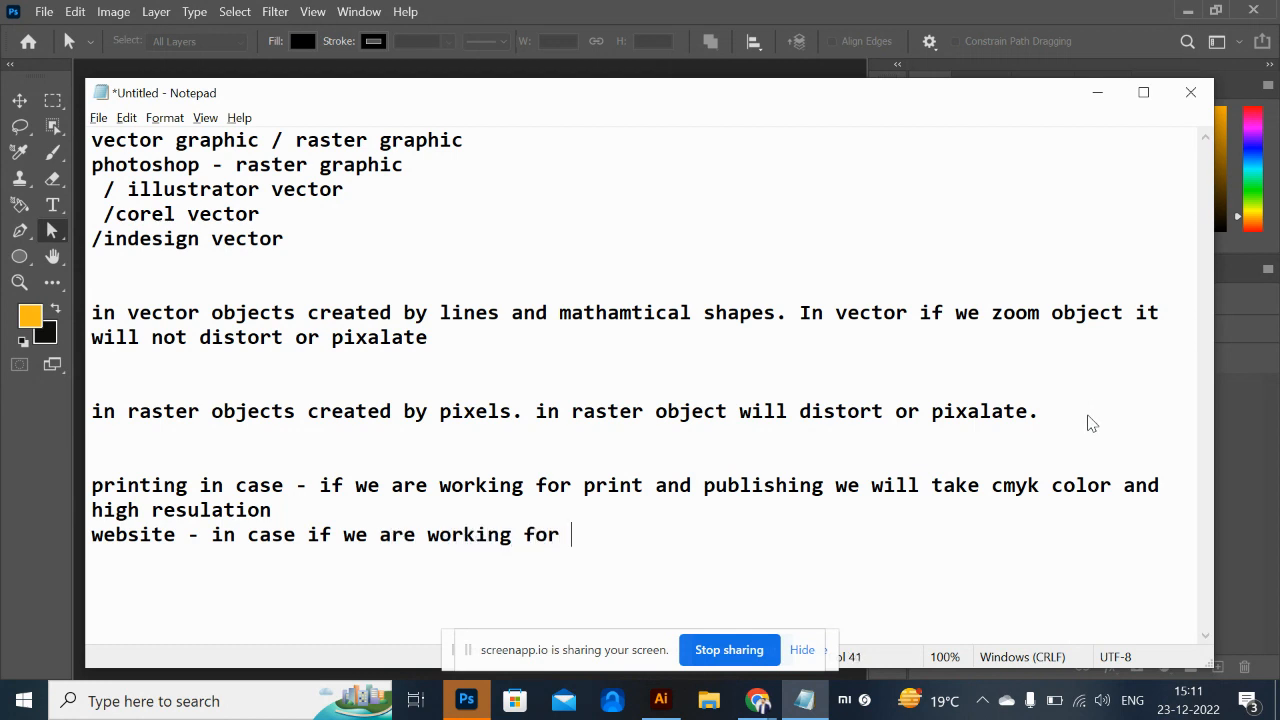
pyautogui.write('web and d')
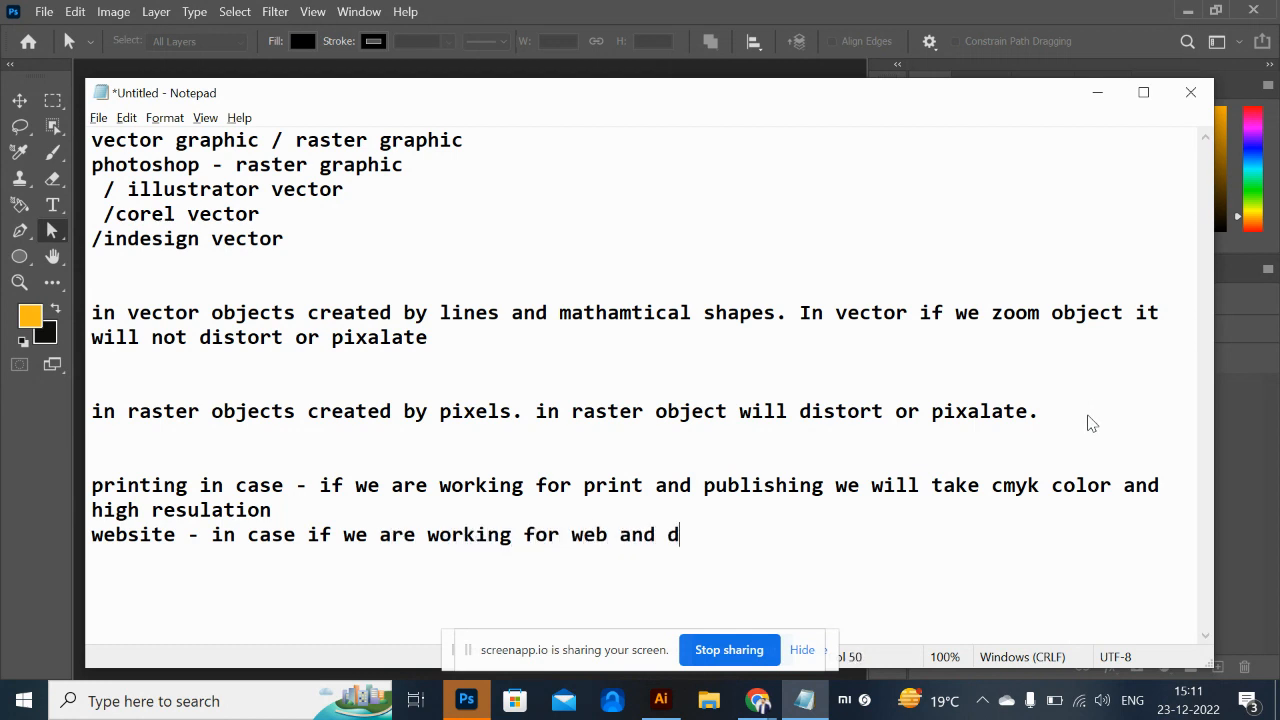
pyautogui.write('eve')
pyautogui.write('ces we')
pyautogui.write(' wi')
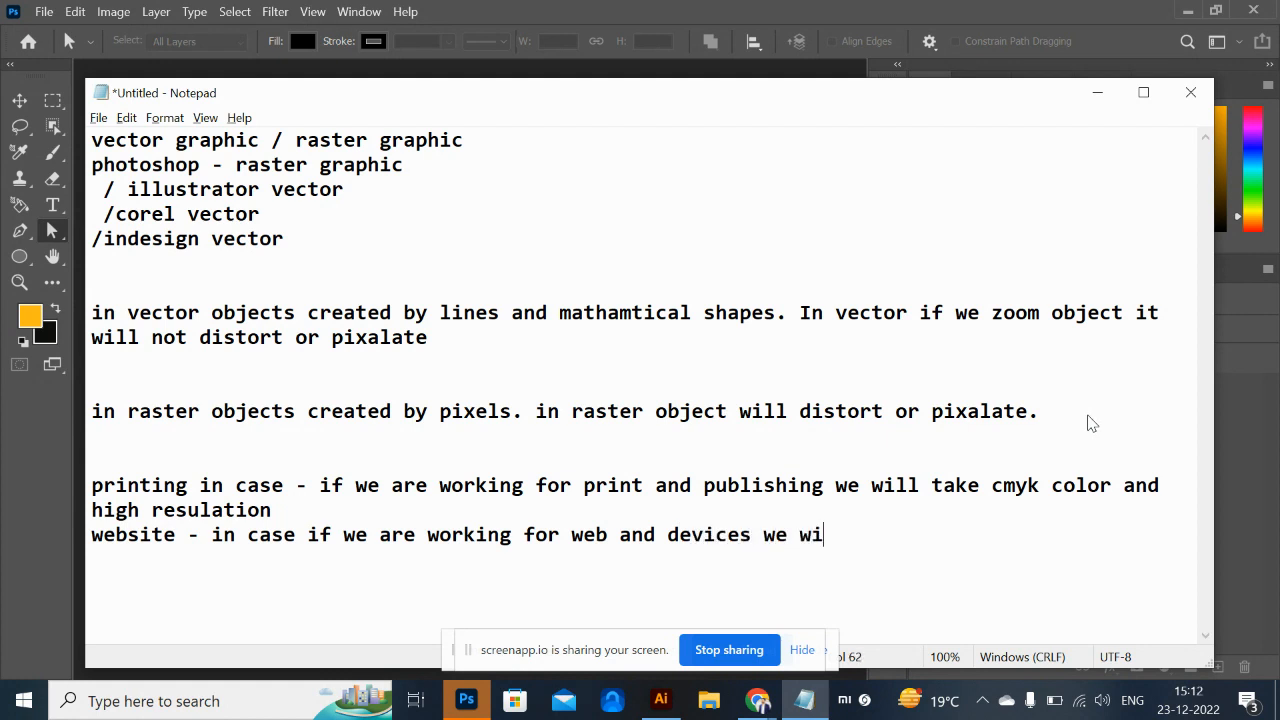
pyautogui.write('ll take rgb ')
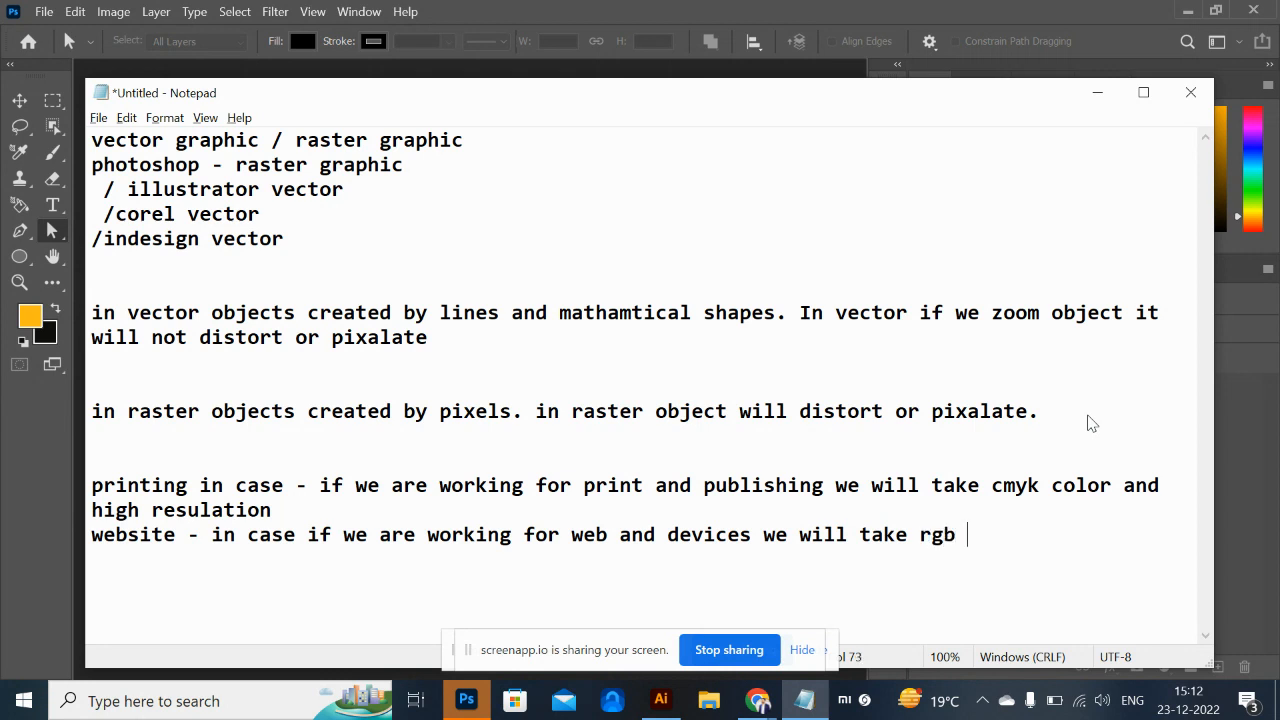
pyautogui.write('color and low re')
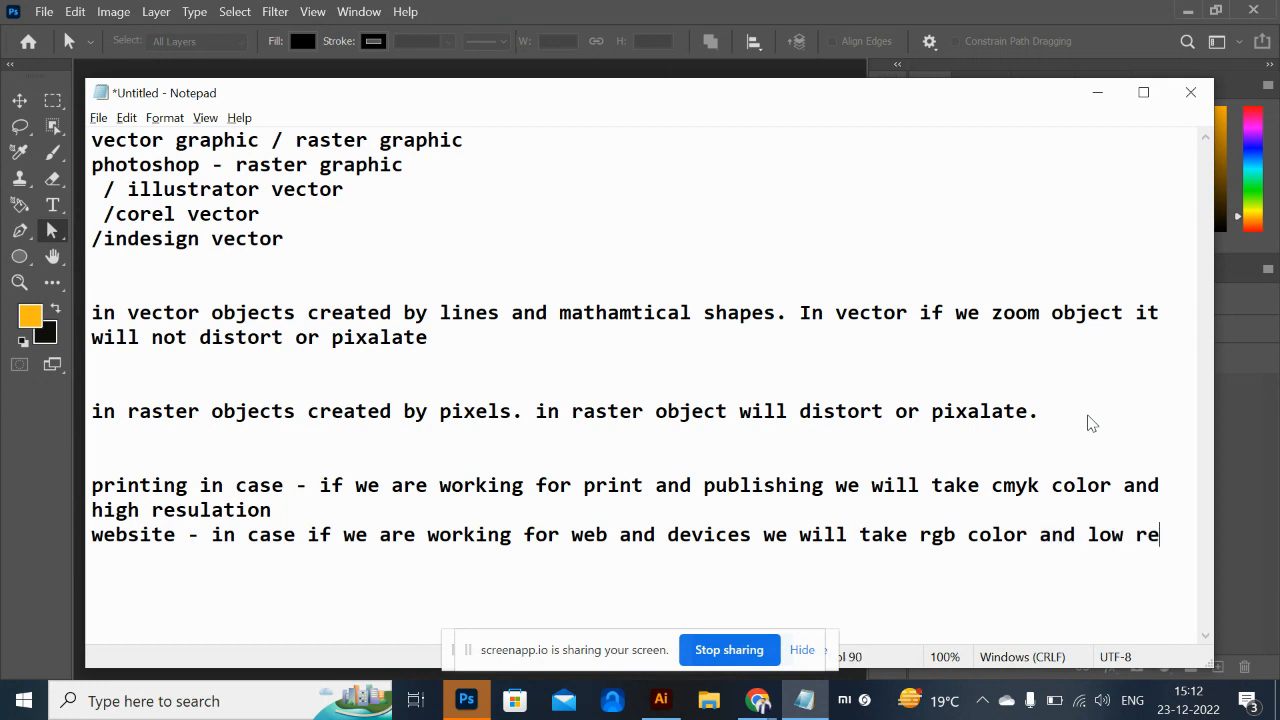
pyautogui.write('siulation.')
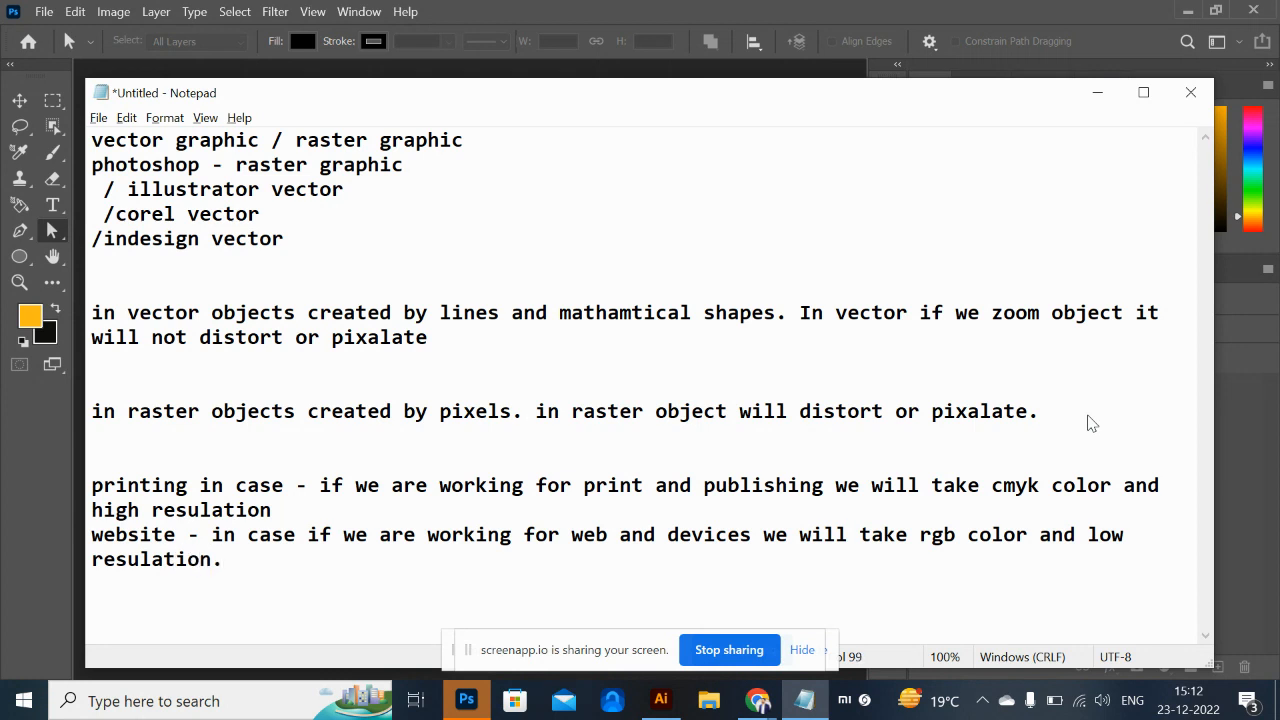
# Add nine blank lines below the website line in the notes.
pyautogui.press('Return')
pyautogui.press('Return')
pyautogui.press('Return')
pyautogui.press('Return')
pyautogui.press('Return')
pyautogui.press('Return')
pyautogui.press('Return')
pyautogui.press('Return')
pyautogui.press('Return')
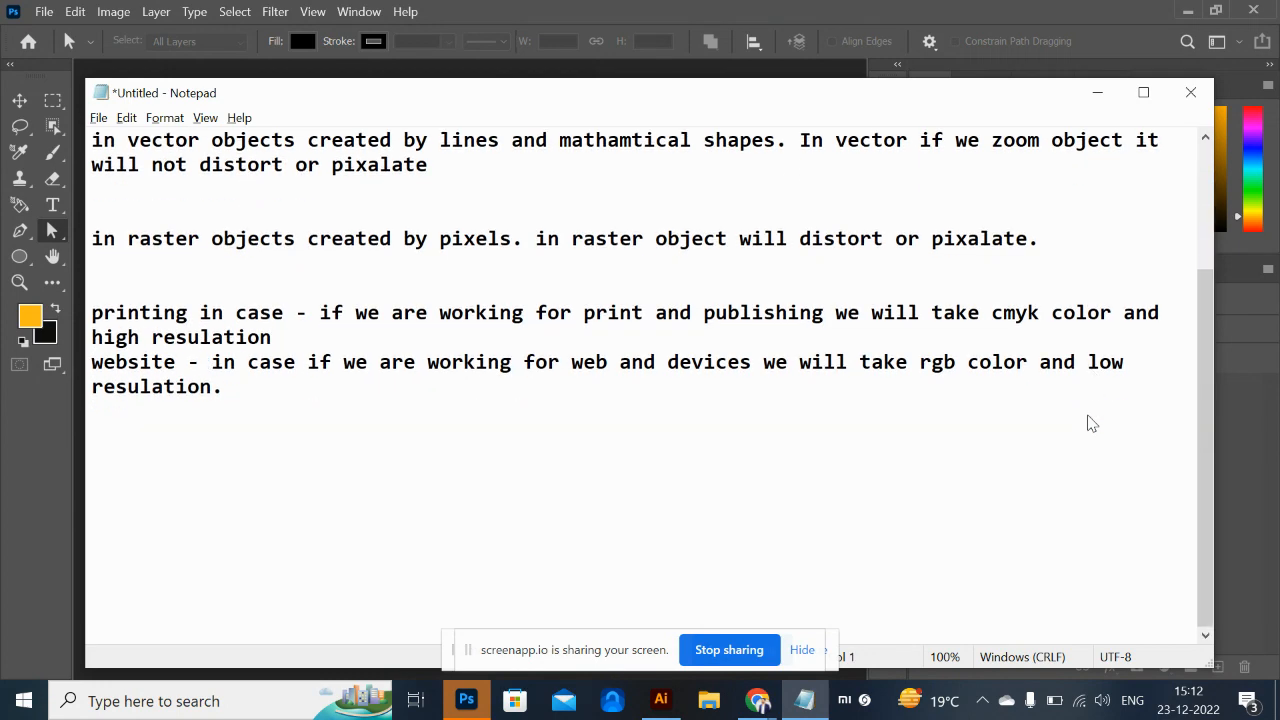
# Switch to Photoshop and start a new document.
pyautogui.hotkey('alt', 'Tab')
pyautogui.hotkey('alt', 'Tab')
pyautogui.hotkey('alt', 'Tab')
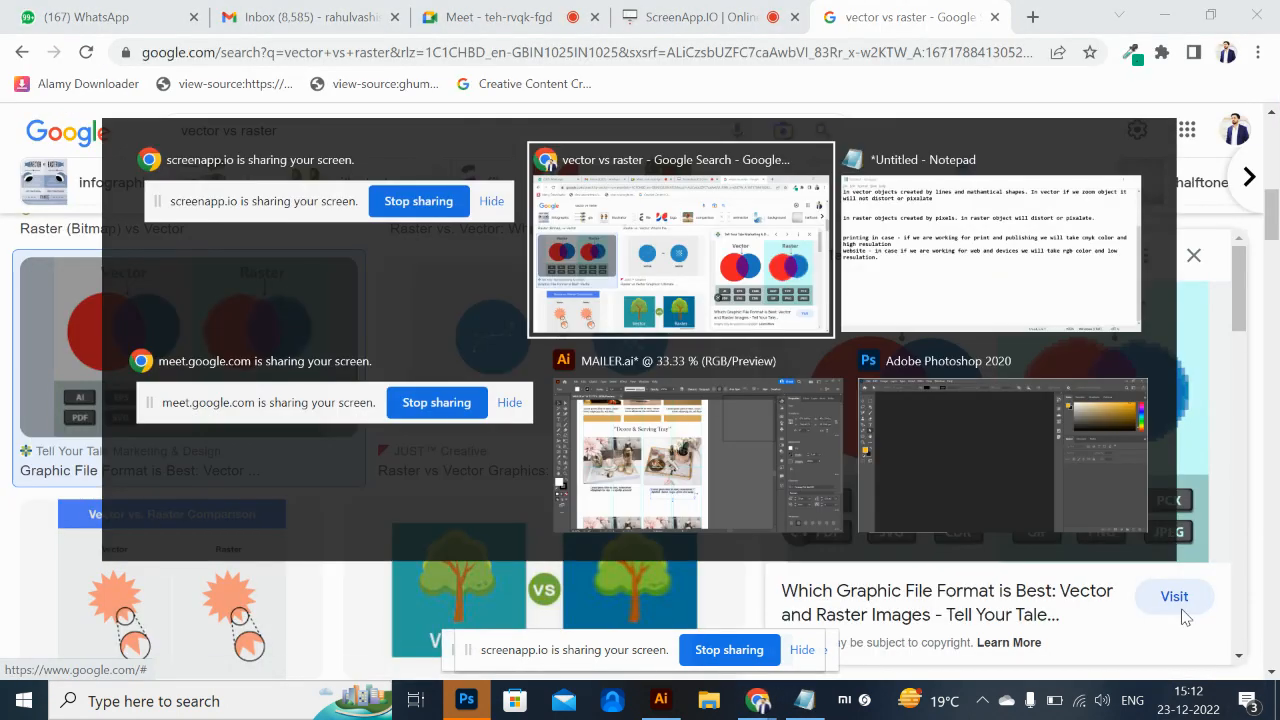
pyautogui.hotkey('alt', 'Tab')
pyautogui.hotkey('alt', 'Tab')
pyautogui.hotkey('alt', 'Tab')
pyautogui.hotkey('alt', 'Tab')
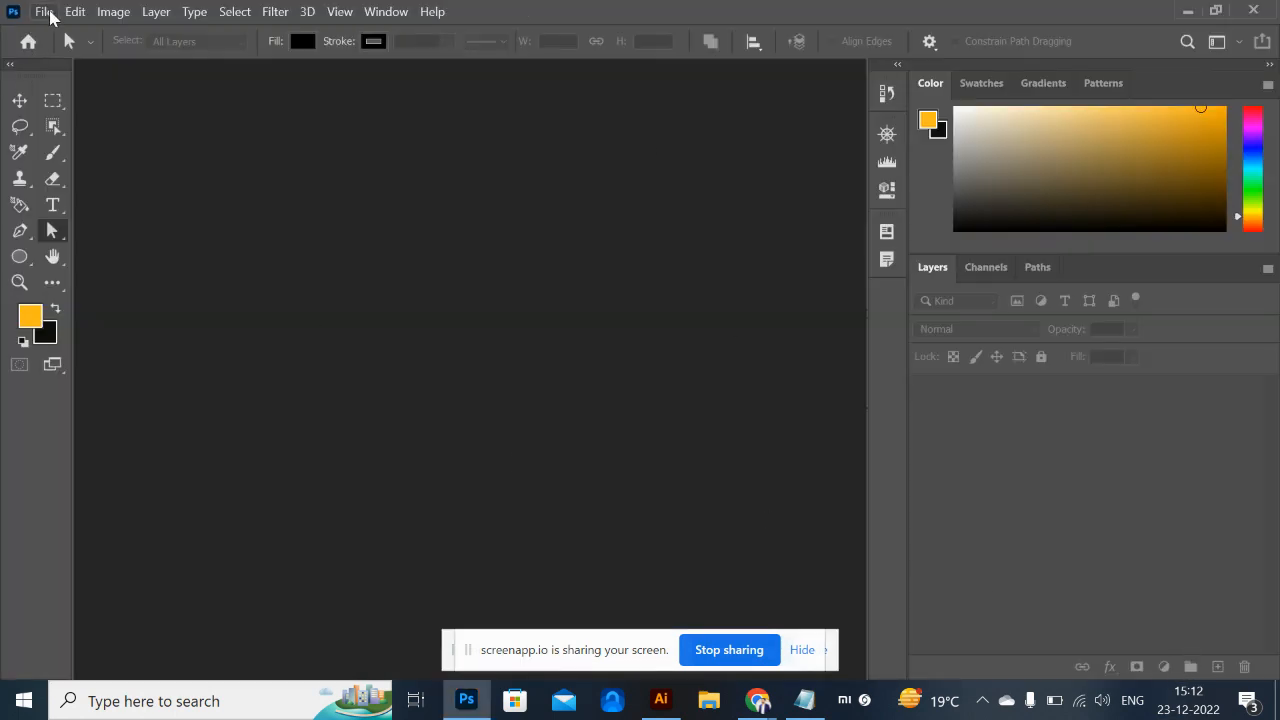
pyautogui.click(45, 12)
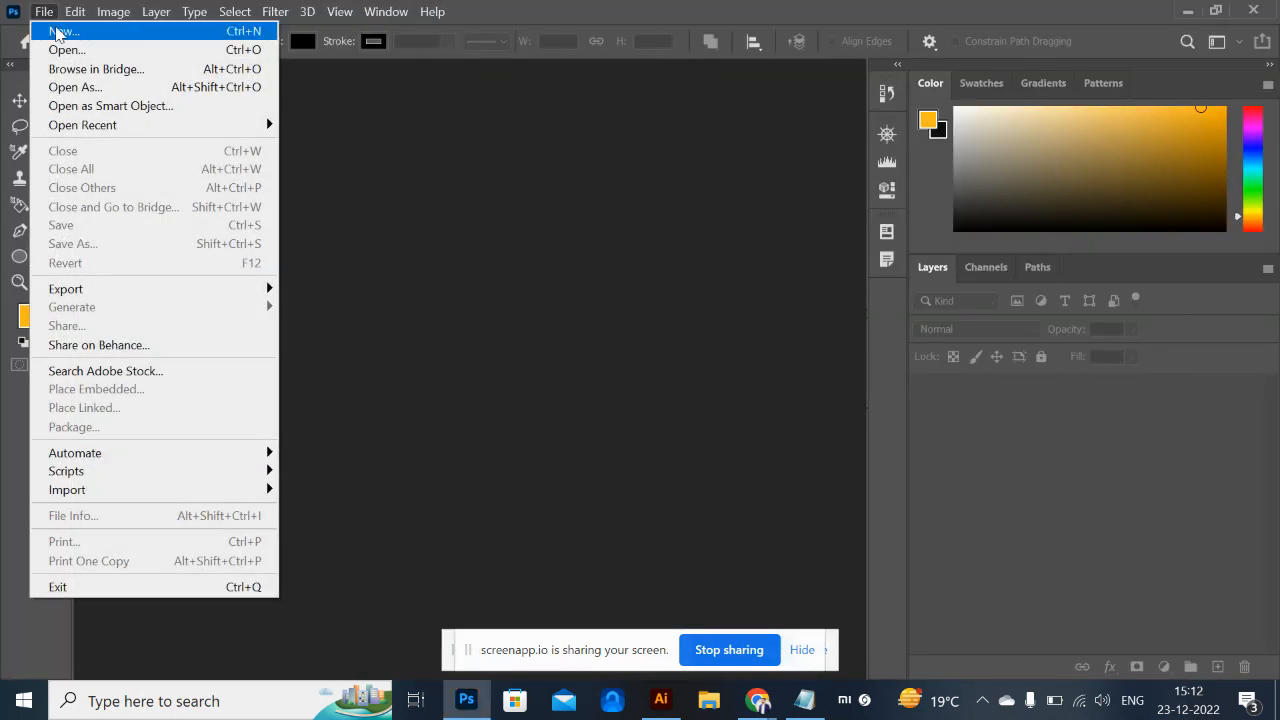
pyautogui.click(55, 32)
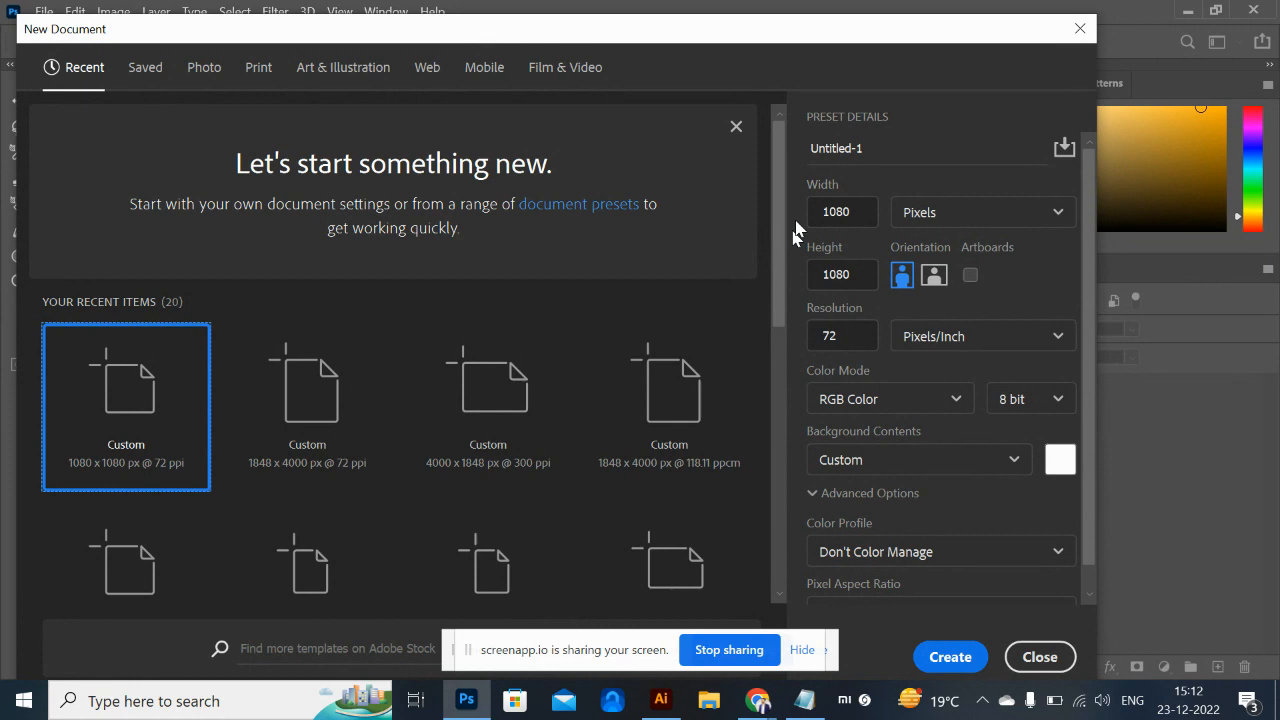
# Set the new document's width and height to 1000 pixels each, and change the size unit to Inches.
pyautogui.click(865, 211)
pyautogui.press('Tab')
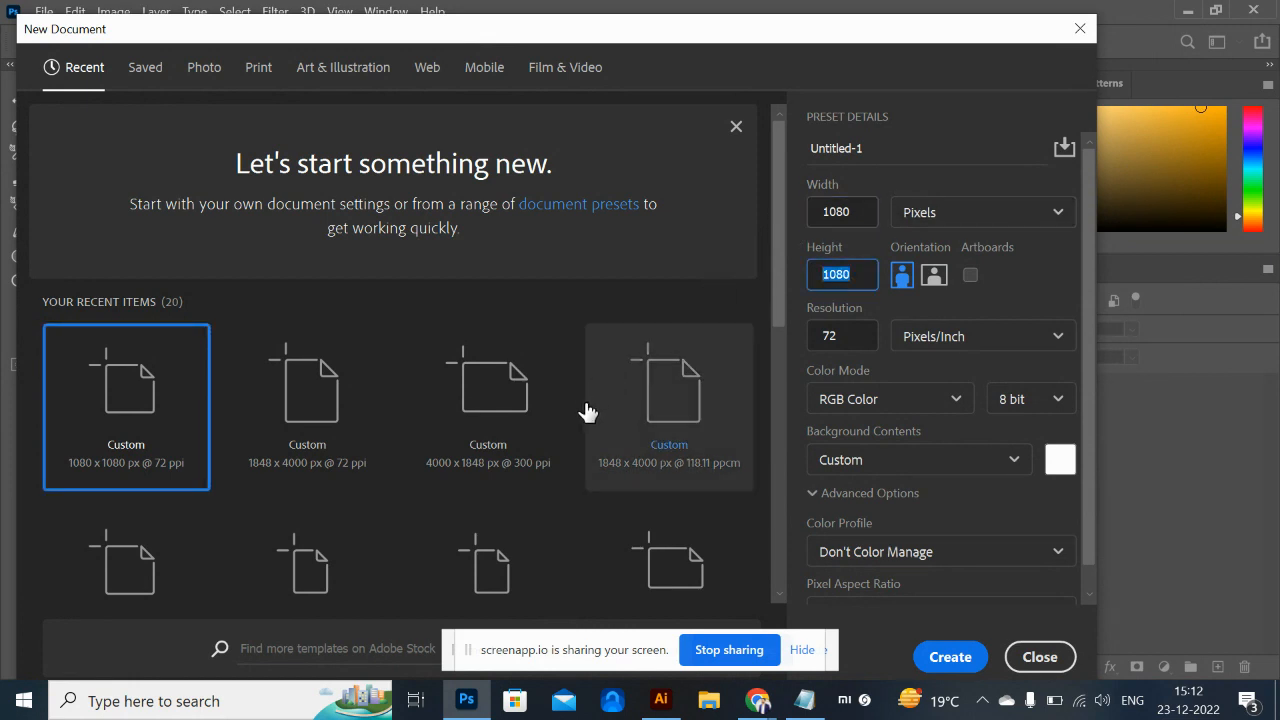
pyautogui.click(854, 216)
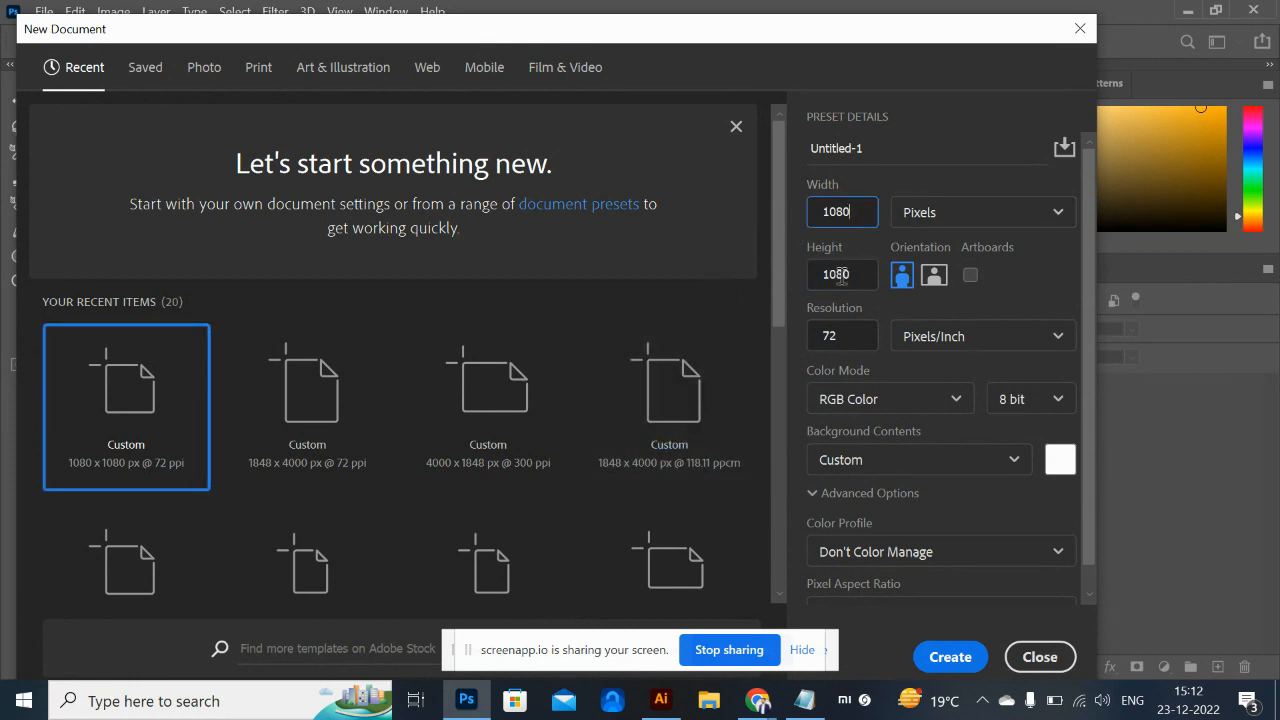
pyautogui.doubleClick(849, 279)
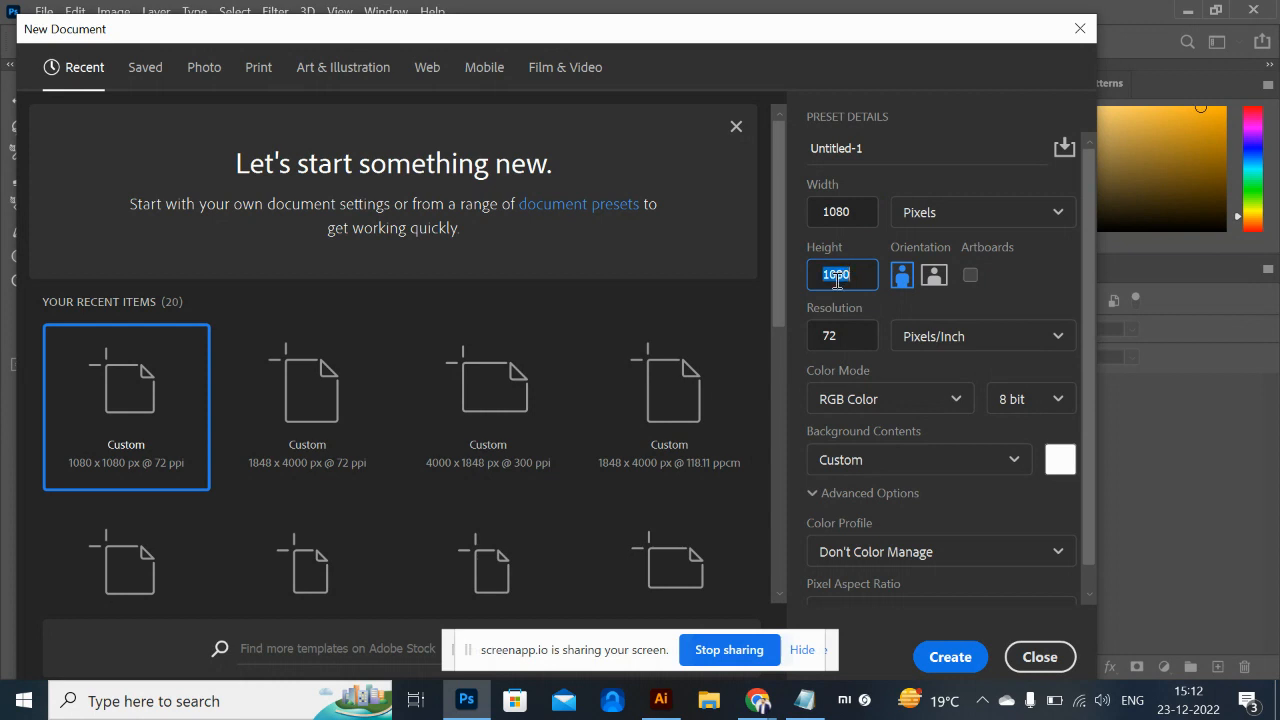
pyautogui.click(855, 211)
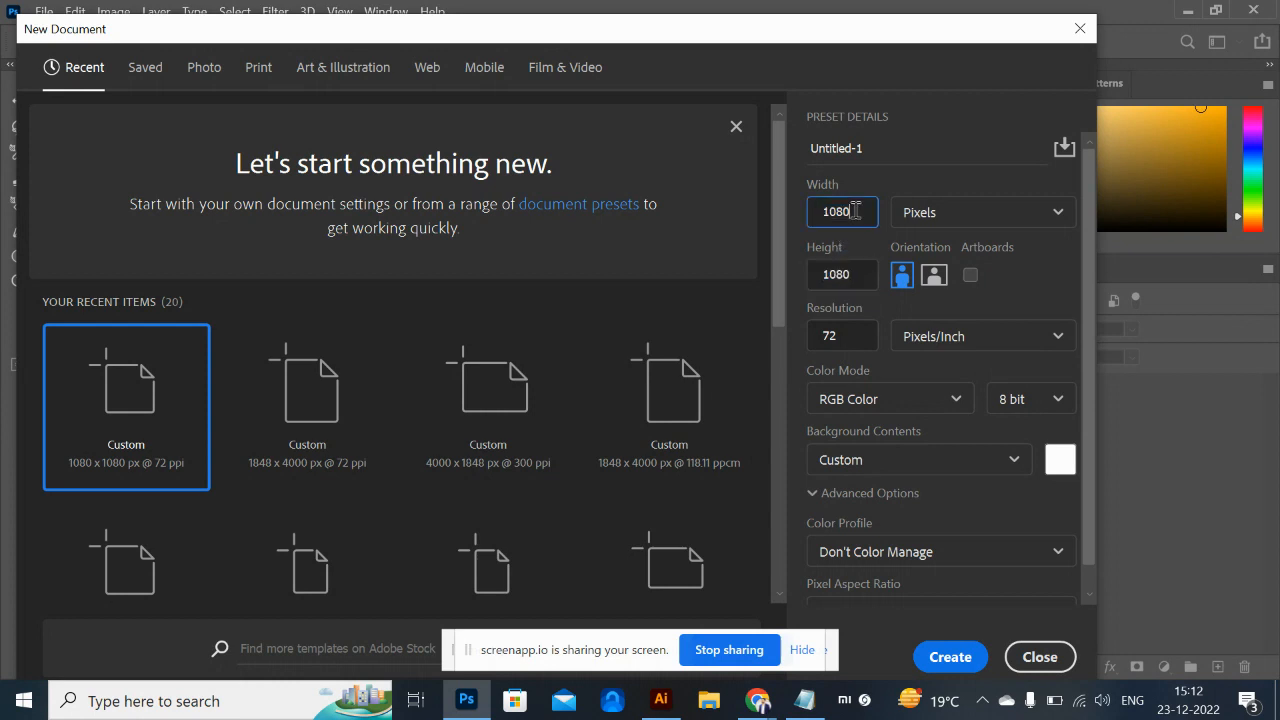
pyautogui.doubleClick(855, 211)
pyautogui.write('1')
pyautogui.doubleClick(866, 276)
pyautogui.write('1000')
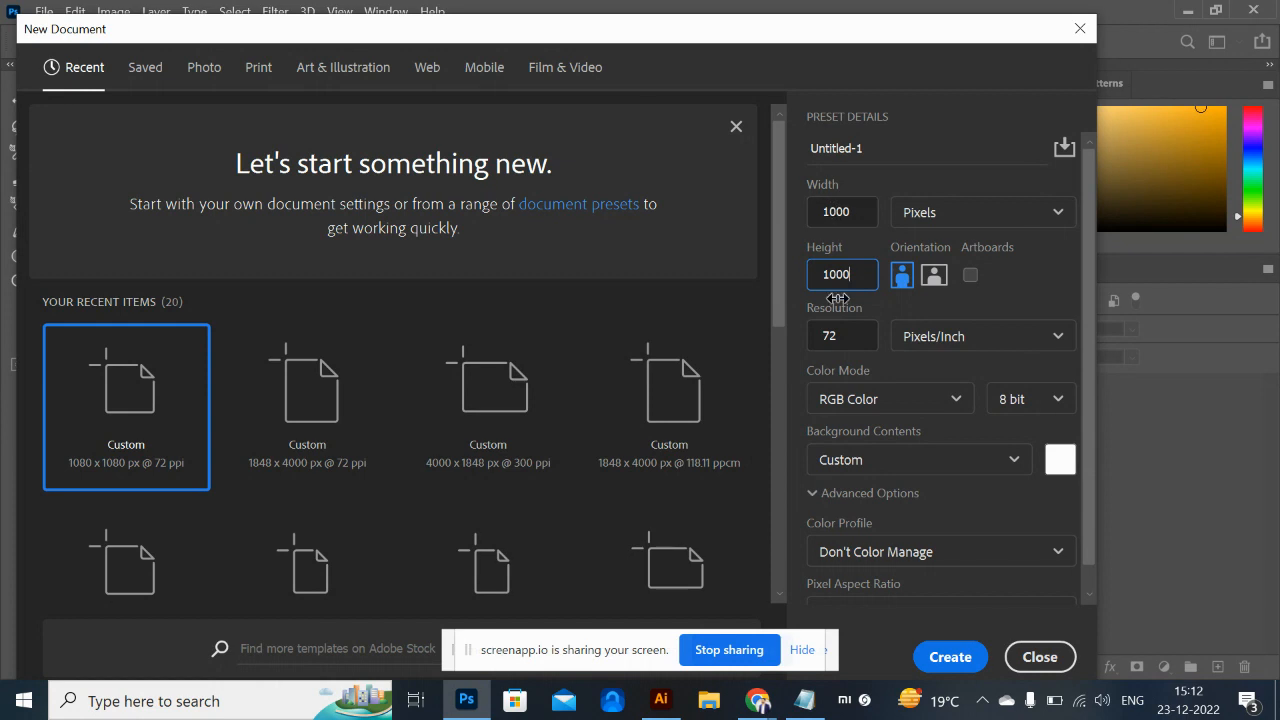
pyautogui.click(1023, 210)
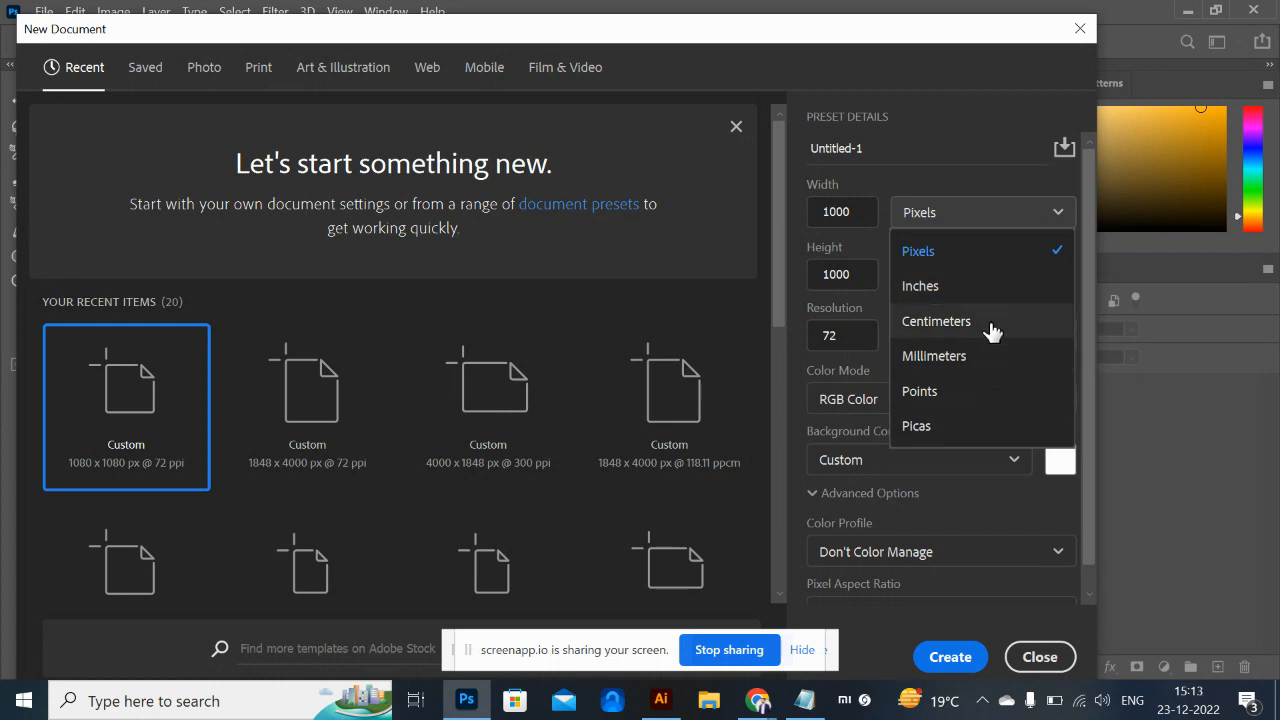
pyautogui.click(978, 290)
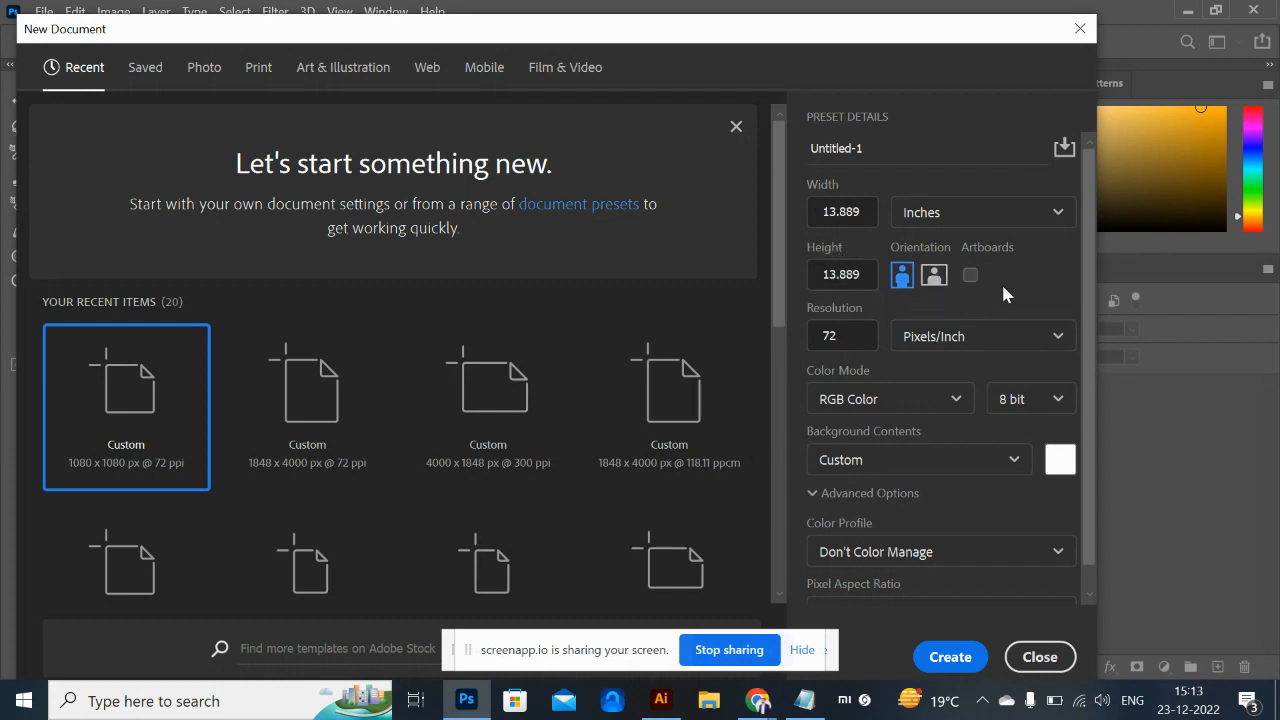
# Switch to the Google Meet call, admit the waiting participant, and return to Photoshop's new document settings.
pyautogui.hotkey('alt', 'Tab')
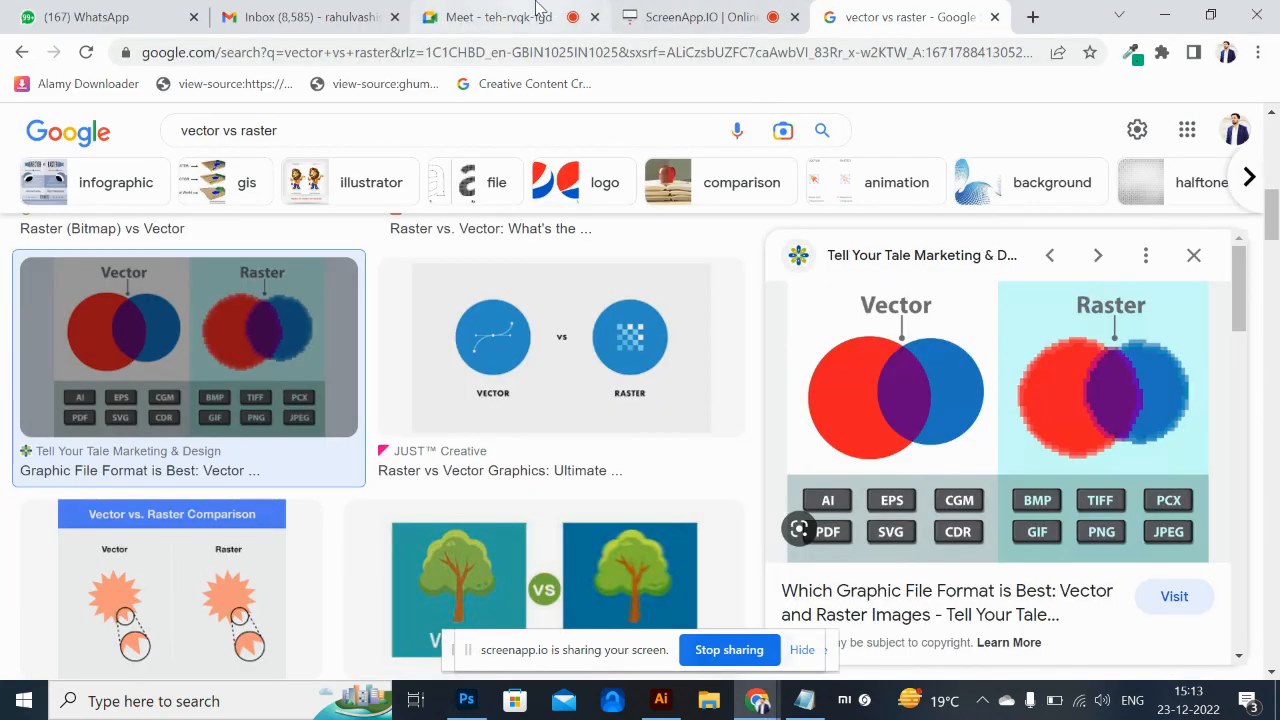
pyautogui.click(500, 17)
pyautogui.click(848, 219)
pyautogui.hotkey('alt', 'Tab')
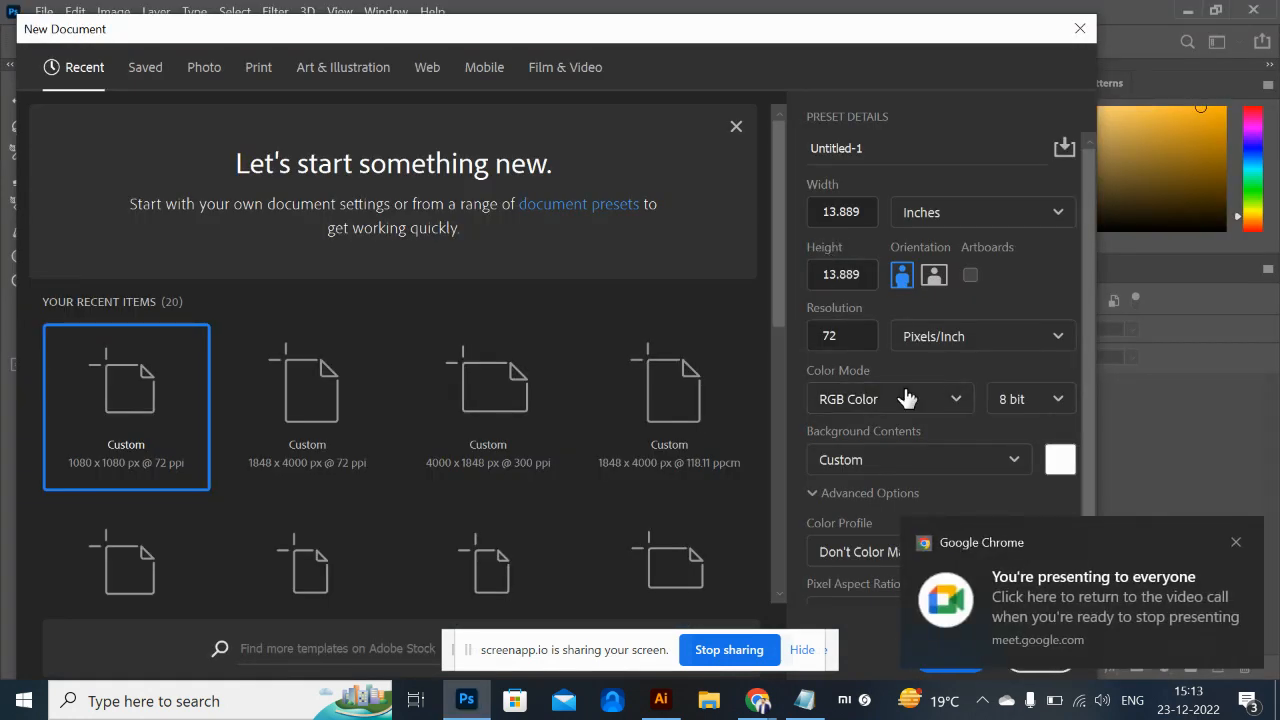
# Dismiss the presenting notification and create the document with RGB Color at 72 pixels/inch.
pyautogui.click(1236, 542)
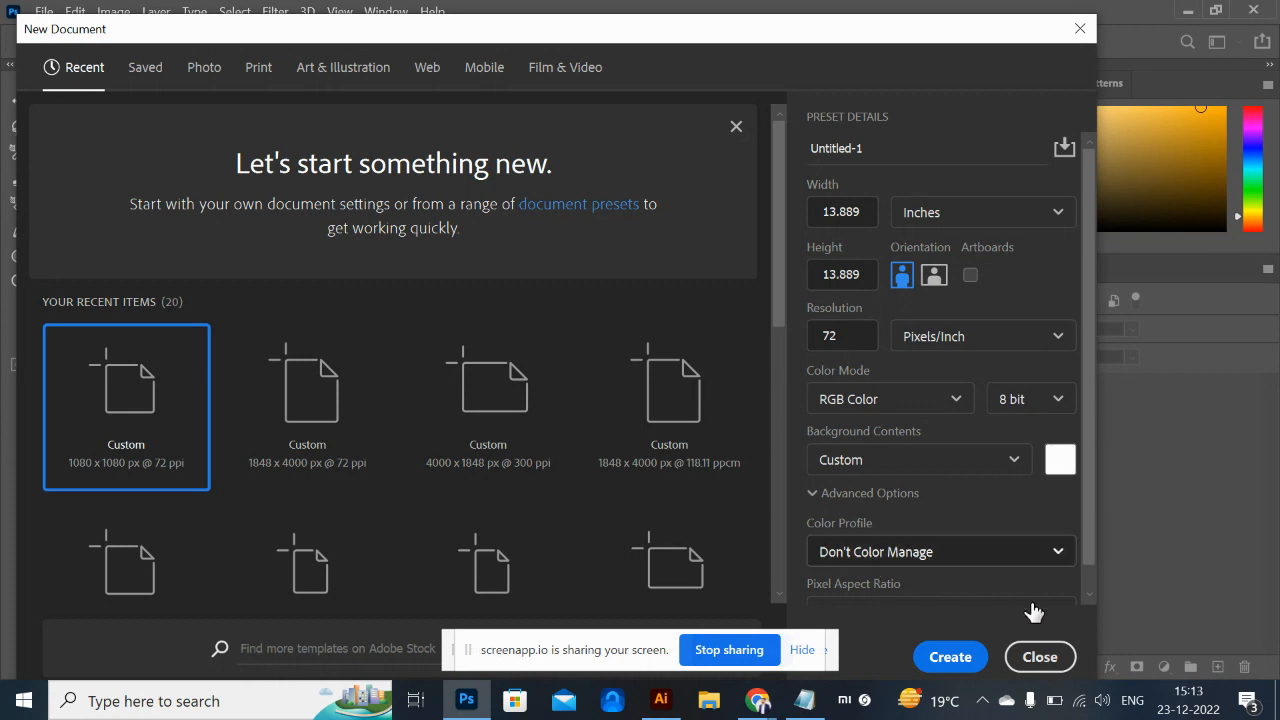
pyautogui.click(952, 660)
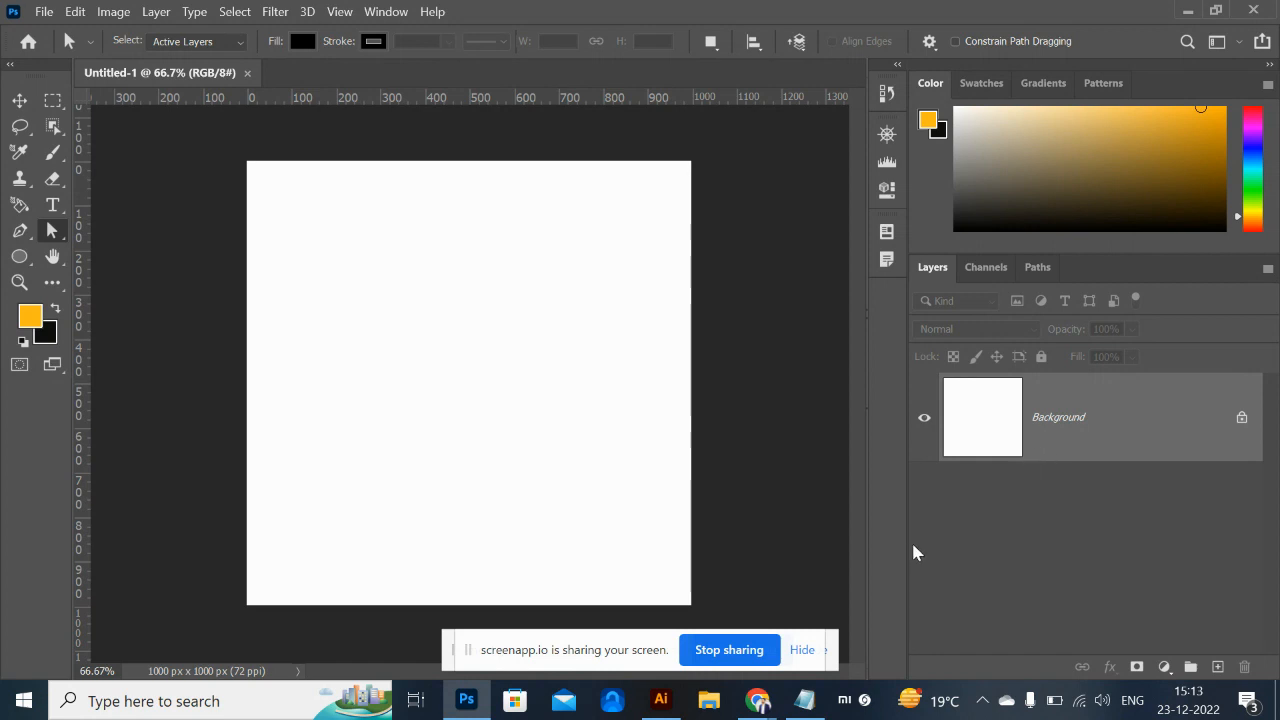
# In the Google Meet call, admit the waiting participant and try to mute the unmuted attendee's microphone.
pyautogui.hotkey('alt', 'Tab')
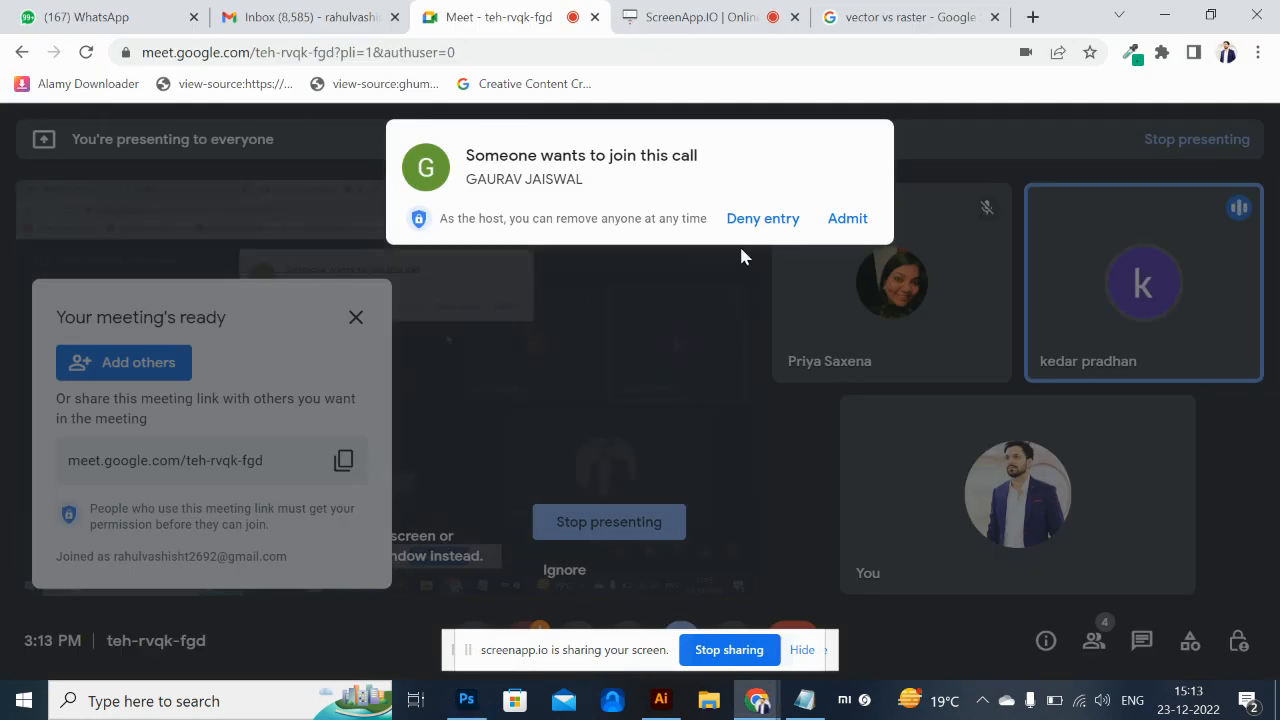
pyautogui.click(840, 218)
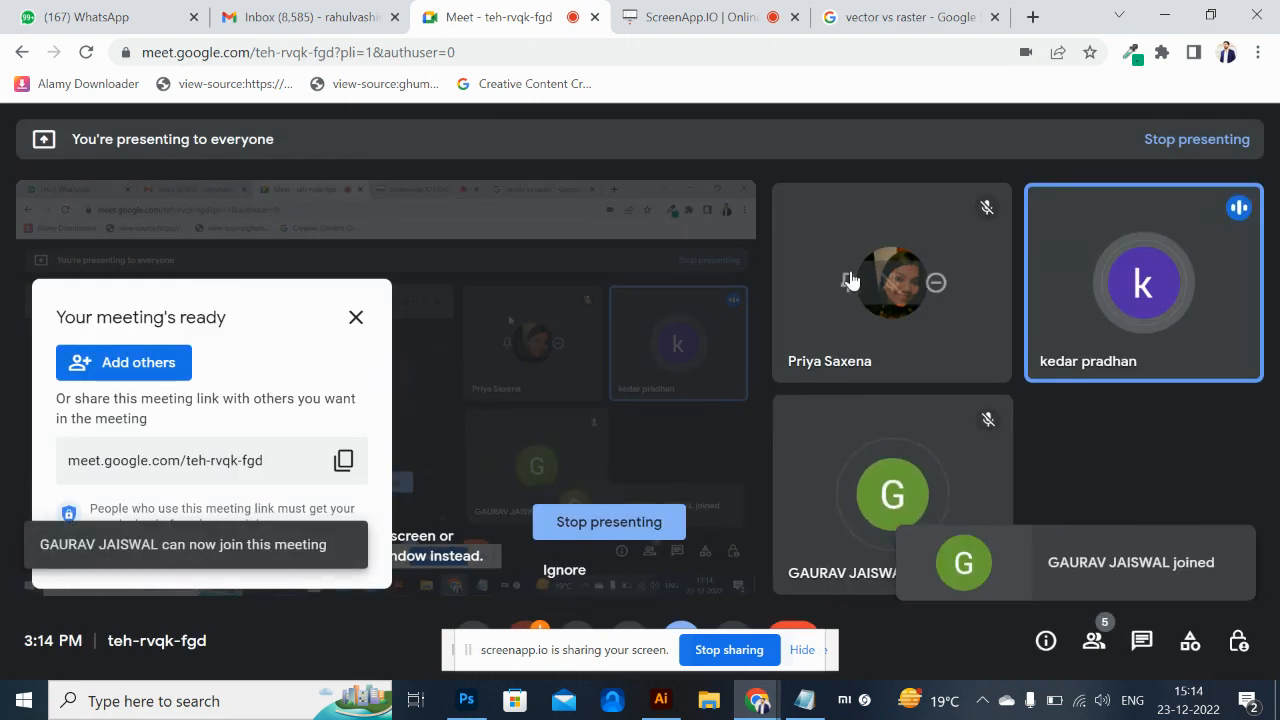
pyautogui.click(1093, 643)
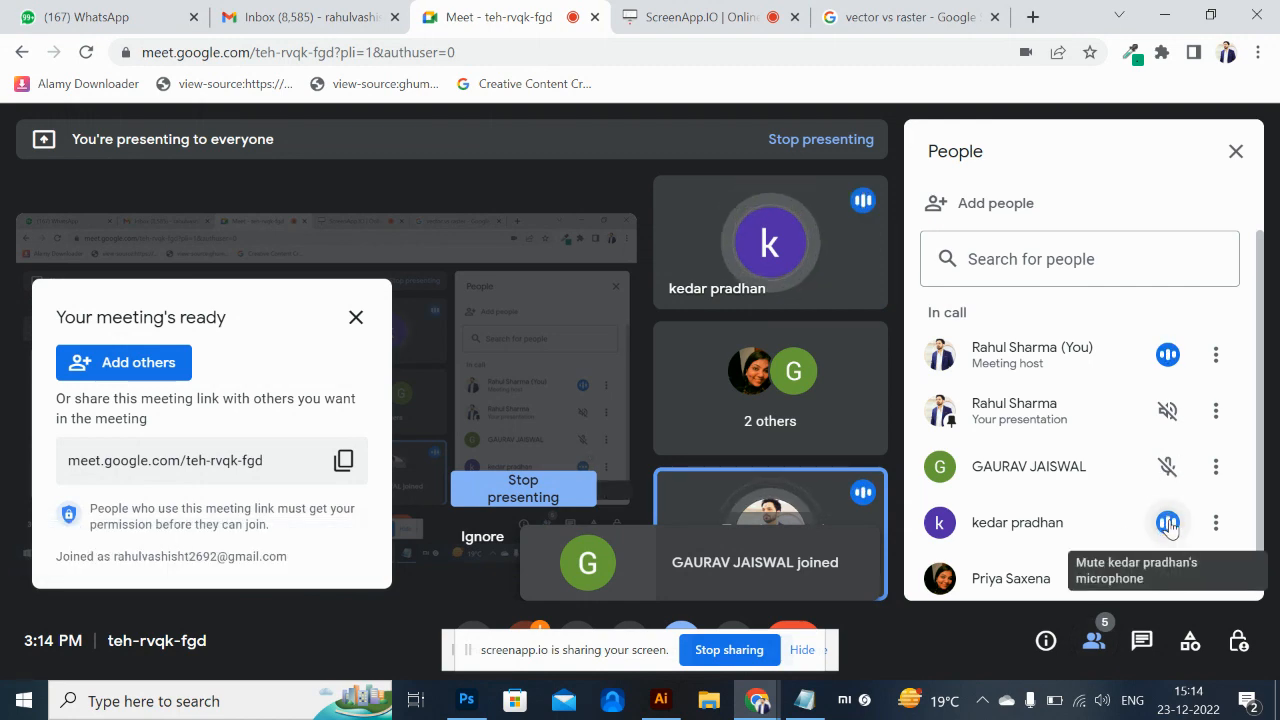
pyautogui.click(1168, 523)
pyautogui.click(776, 433)
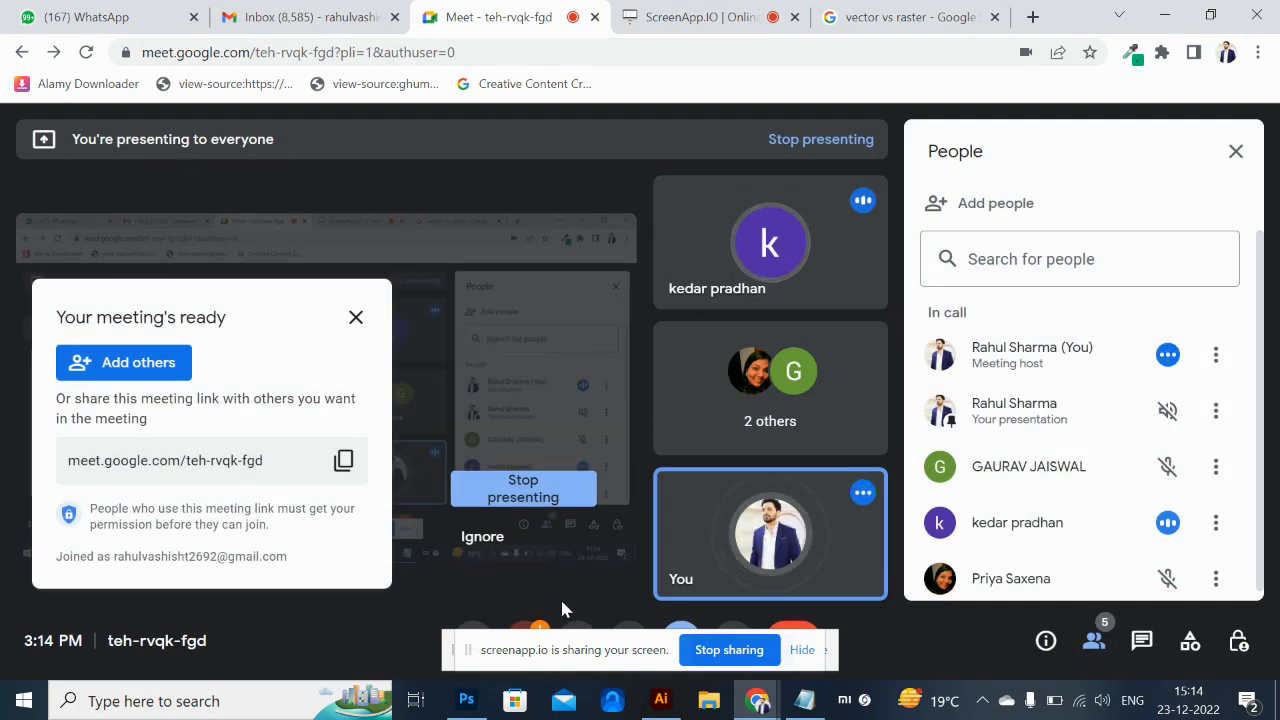
# Back in Photoshop, fill the Background layer alternately with the orange foreground and black background colors, ending with orange.
pyautogui.hotkey('alt', 'Tab')
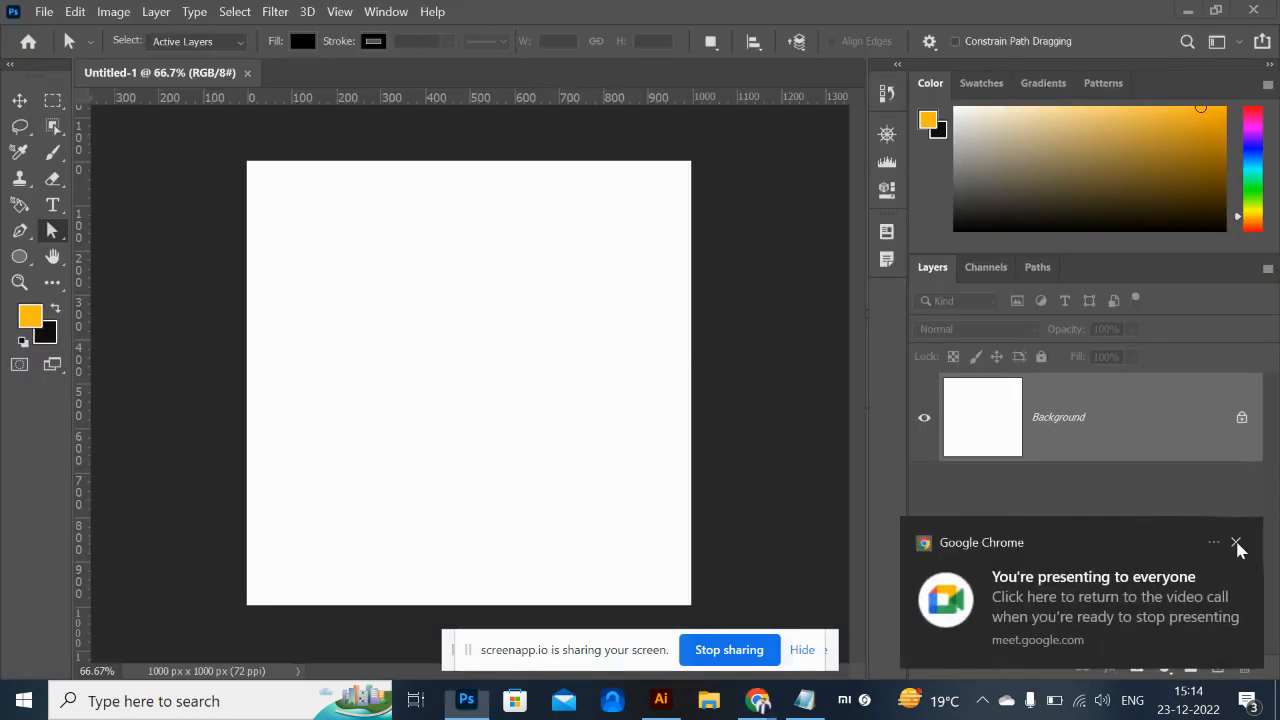
pyautogui.click(1236, 542)
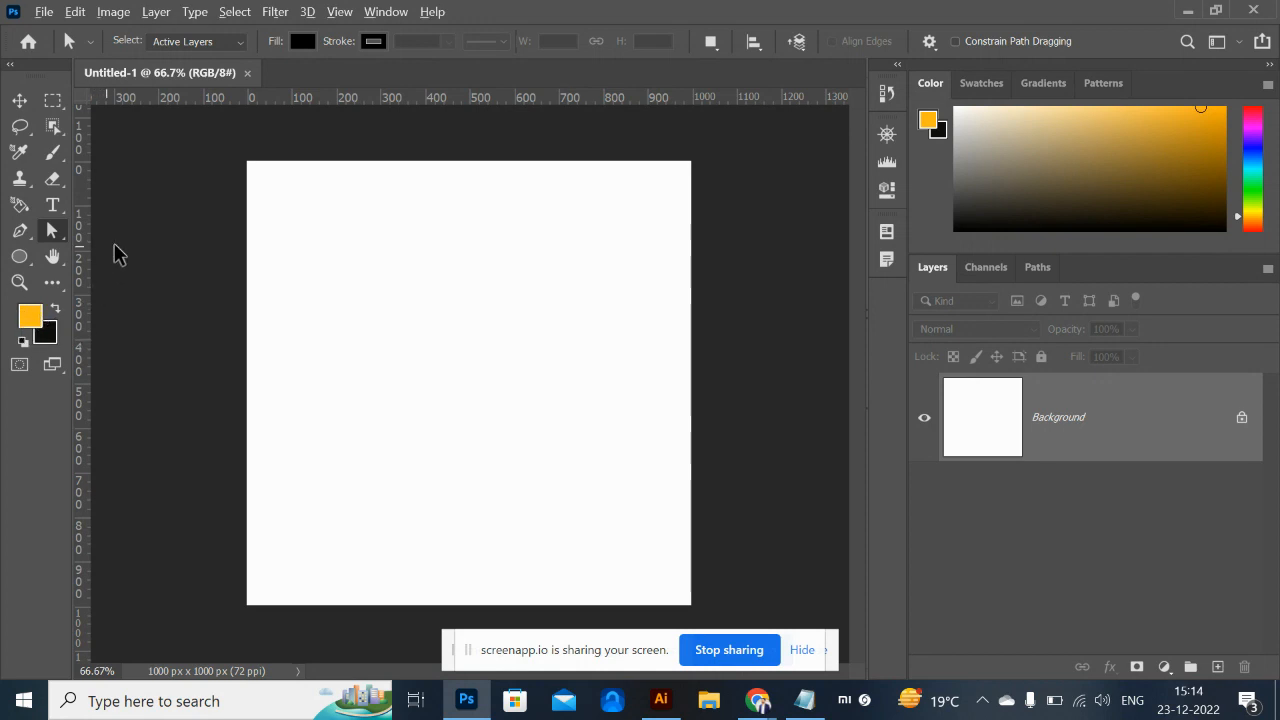
pyautogui.hotkey('alt', 'BackSpace')
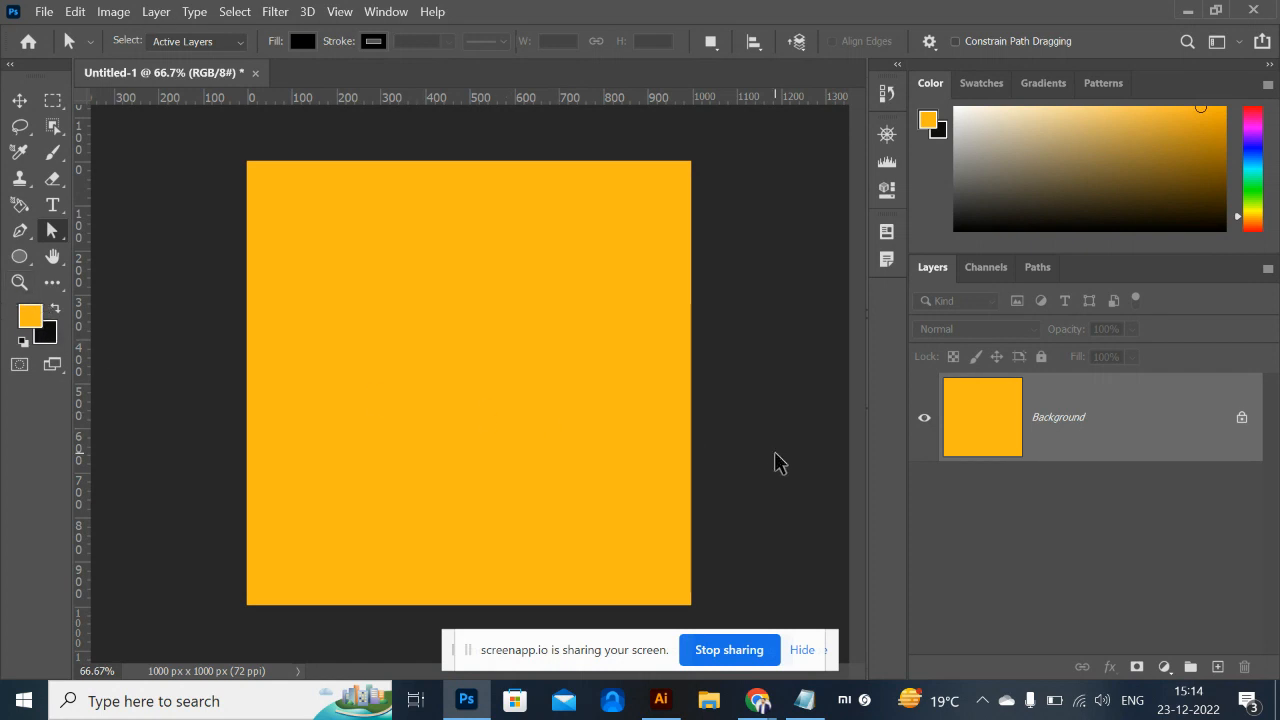
pyautogui.hotkey('ctrl', 'BackSpace')
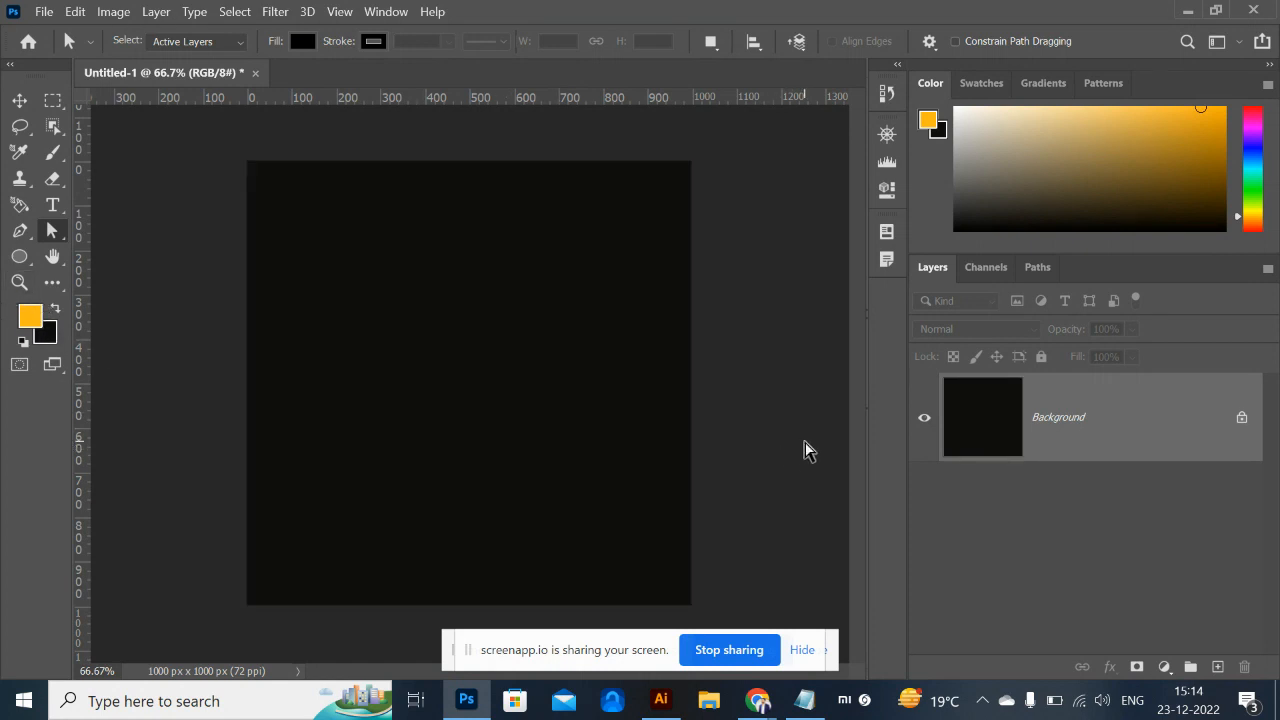
pyautogui.hotkey('alt', 'BackSpace')
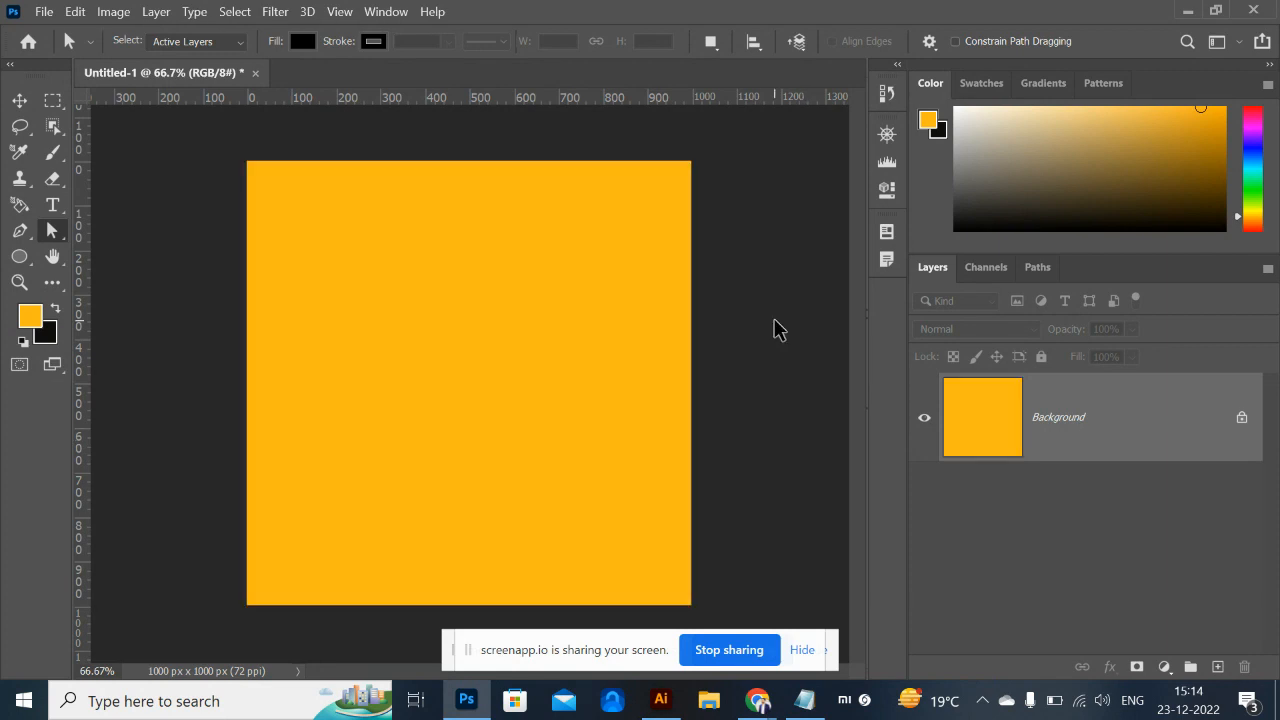
pyautogui.hotkey('ctrl', 'BackSpace')
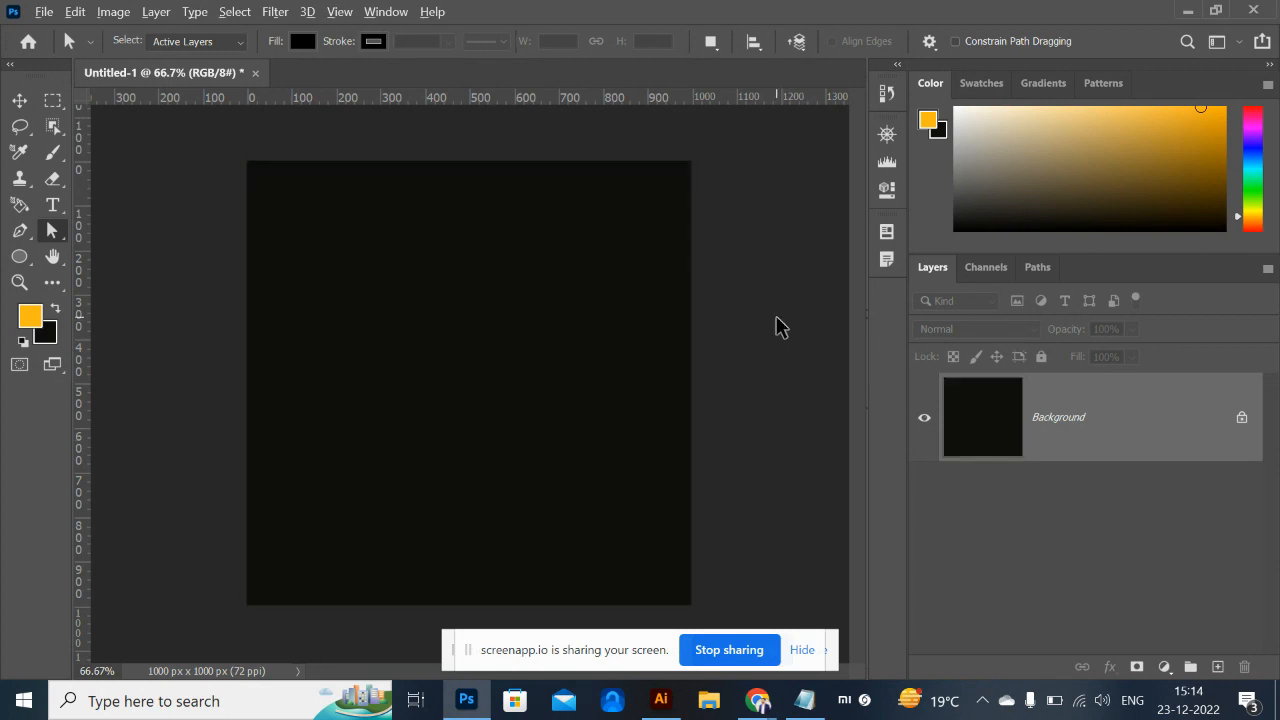
pyautogui.hotkey('alt', 'BackSpace')
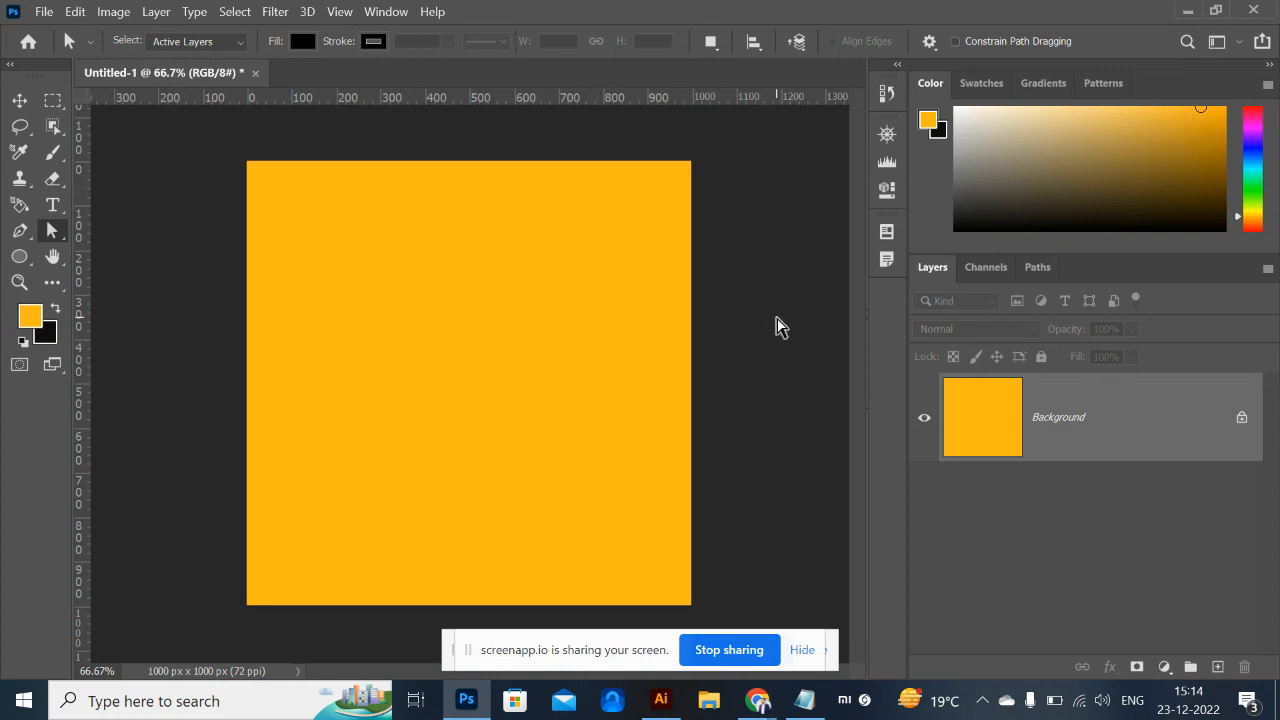
# Marquee-select a full-height strip about 425 px wide along the canvas's right edge and fill it with the black background color.
pyautogui.click(55, 105)
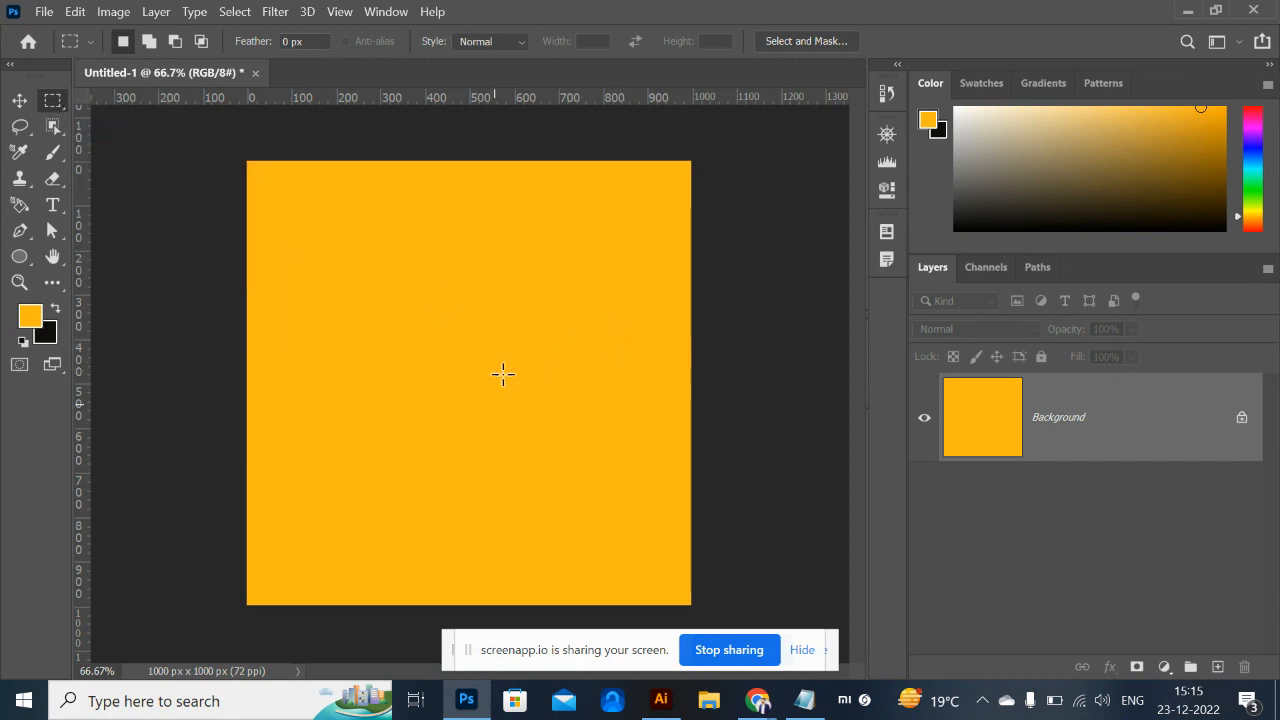
pyautogui.moveTo(503, 152); pyautogui.dragTo(776, 703)
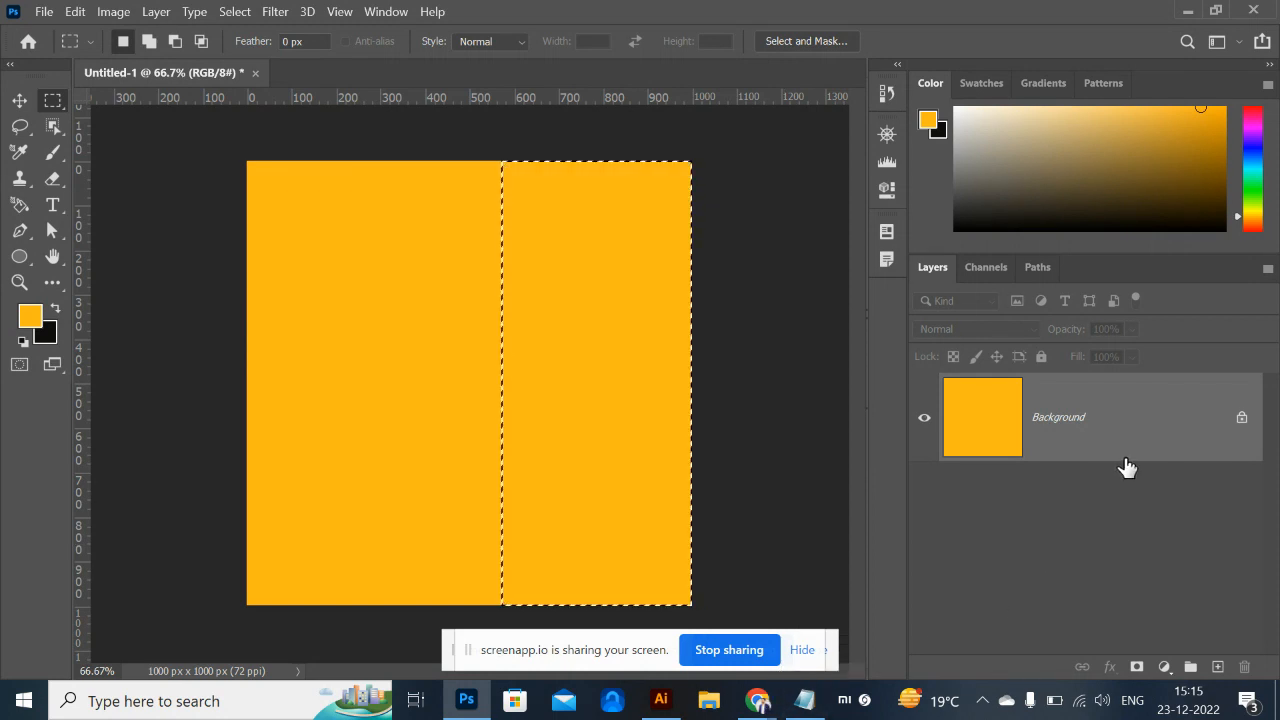
pyautogui.hotkey('ctrl', 'BackSpace')
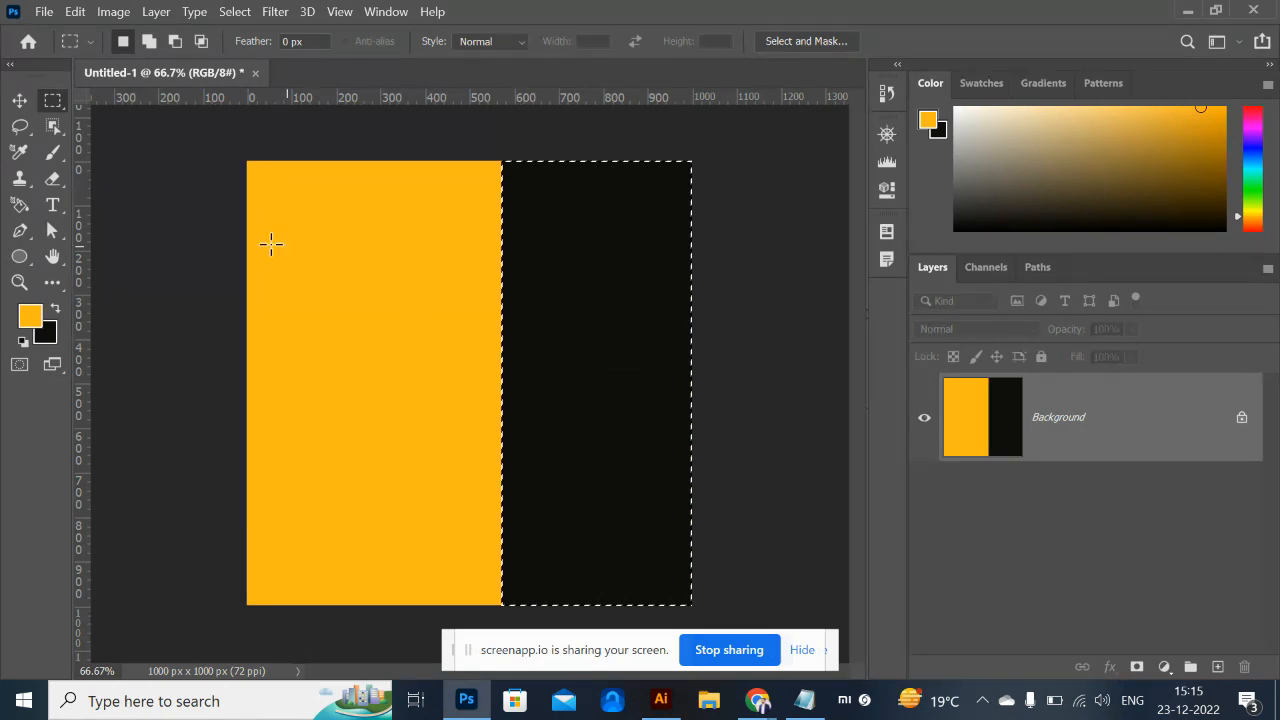
# Marquee-select a full-height strip about 90 px wide along the canvas's left edge and fill it with a blue foreground color.
pyautogui.moveTo(238, 158); pyautogui.dragTo(288, 672)
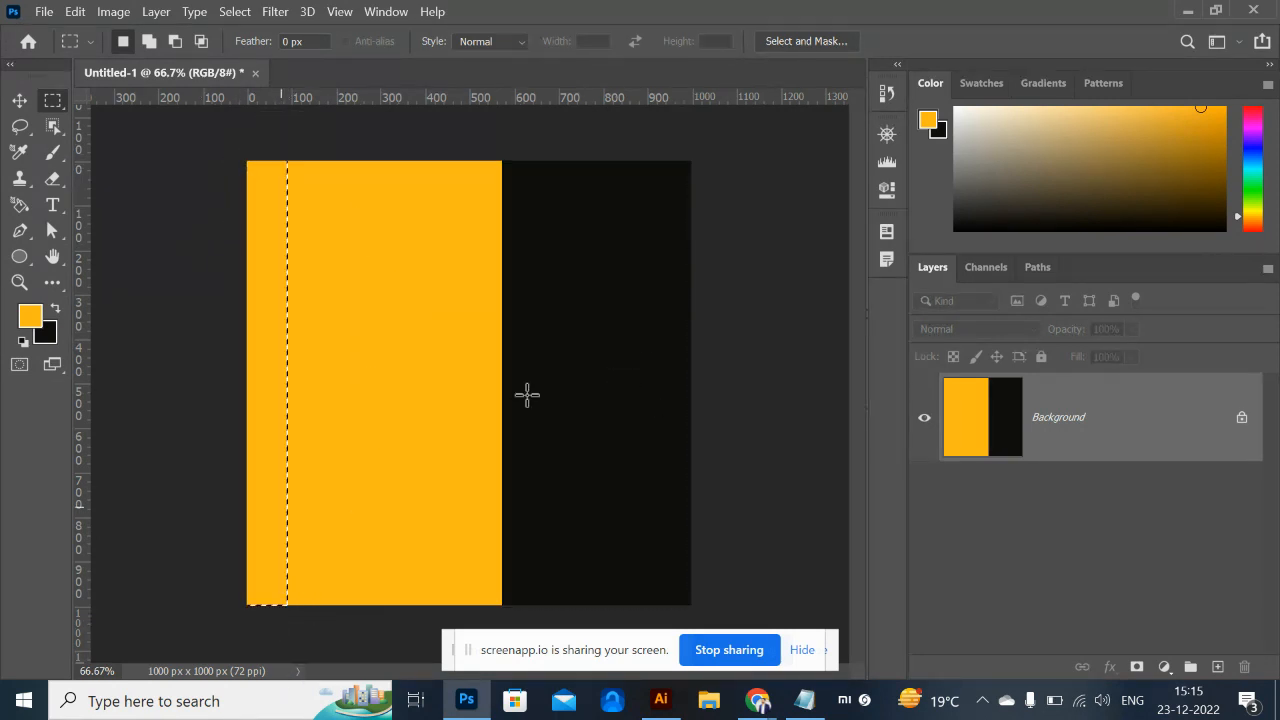
pyautogui.click(1251, 147)
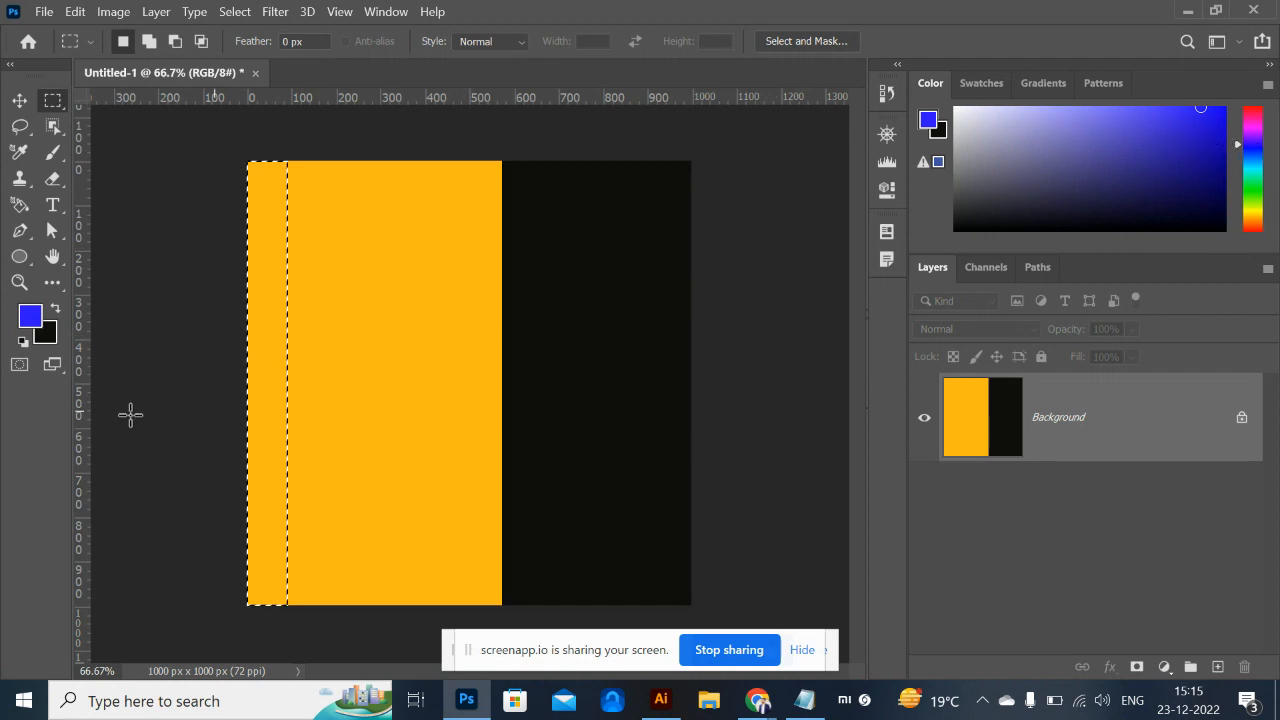
pyautogui.hotkey('alt', 'BackSpace')
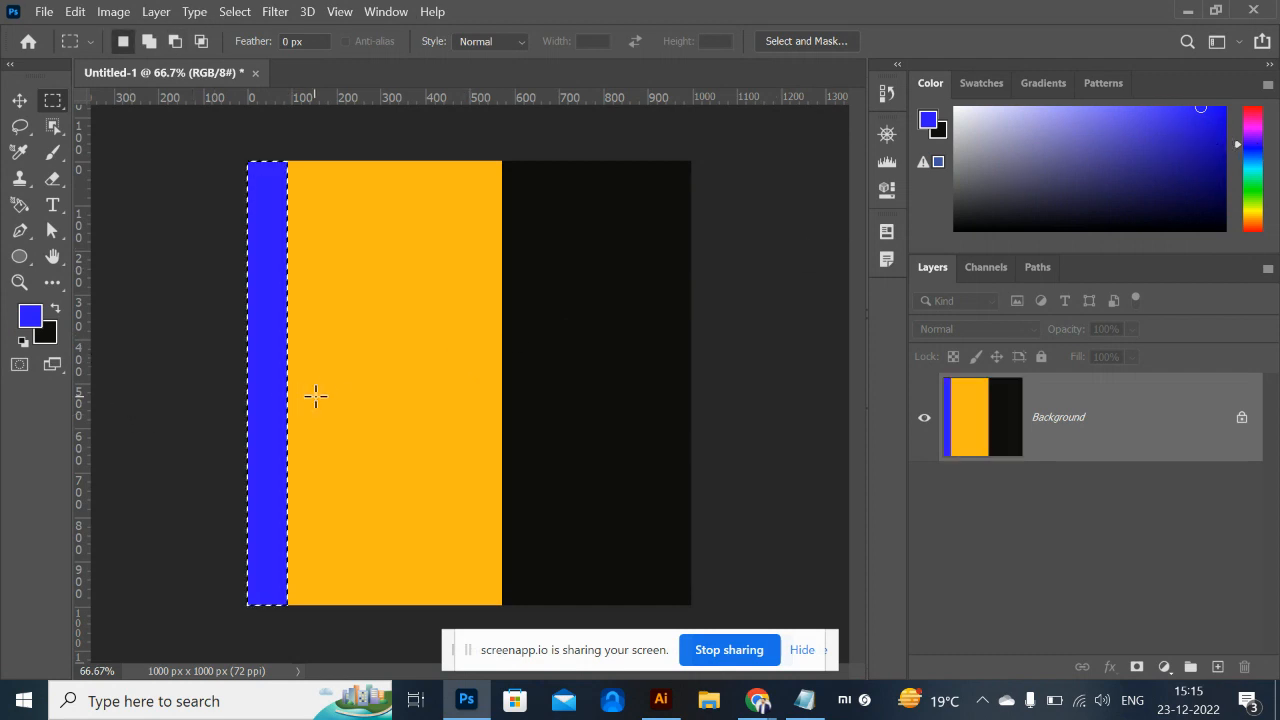
# Set the background color to a bright red-orange and fill a full-height strip about 185 px wide within the yellow-orange area with it.
pyautogui.click(50, 335)
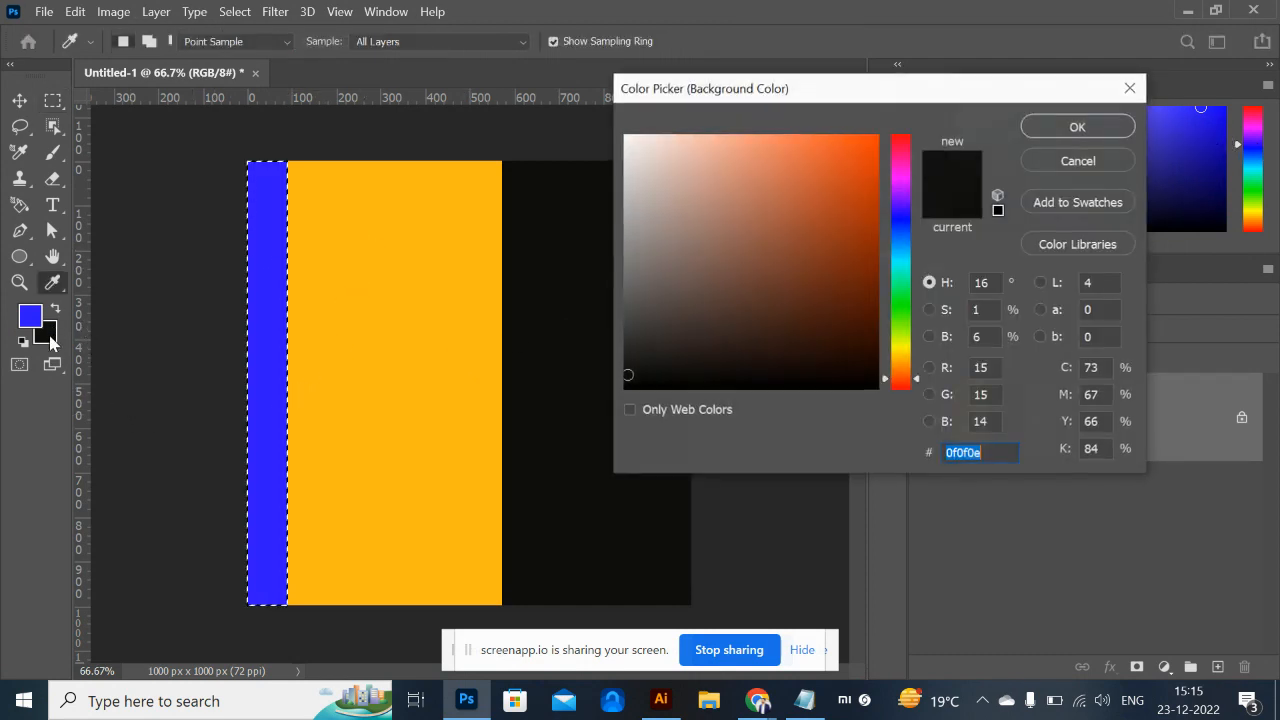
pyautogui.click(874, 148)
pyautogui.click(1078, 127)
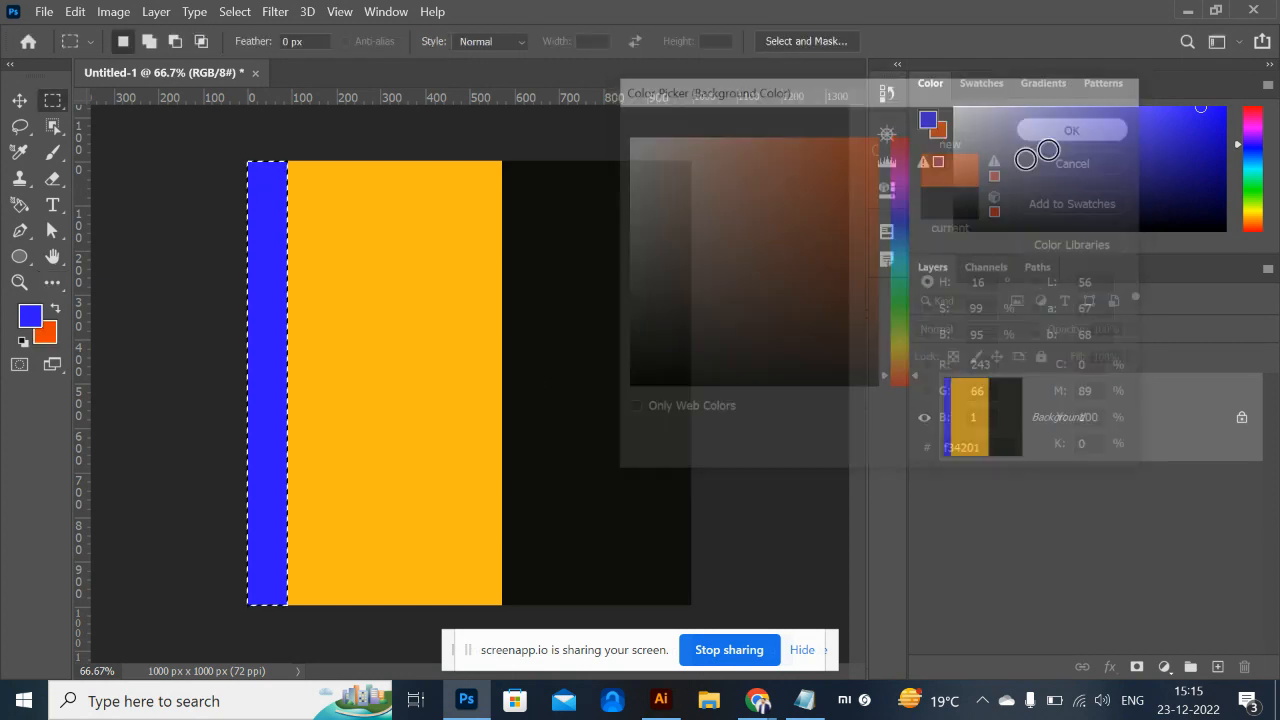
pyautogui.moveTo(338, 145); pyautogui.dragTo(420, 645)
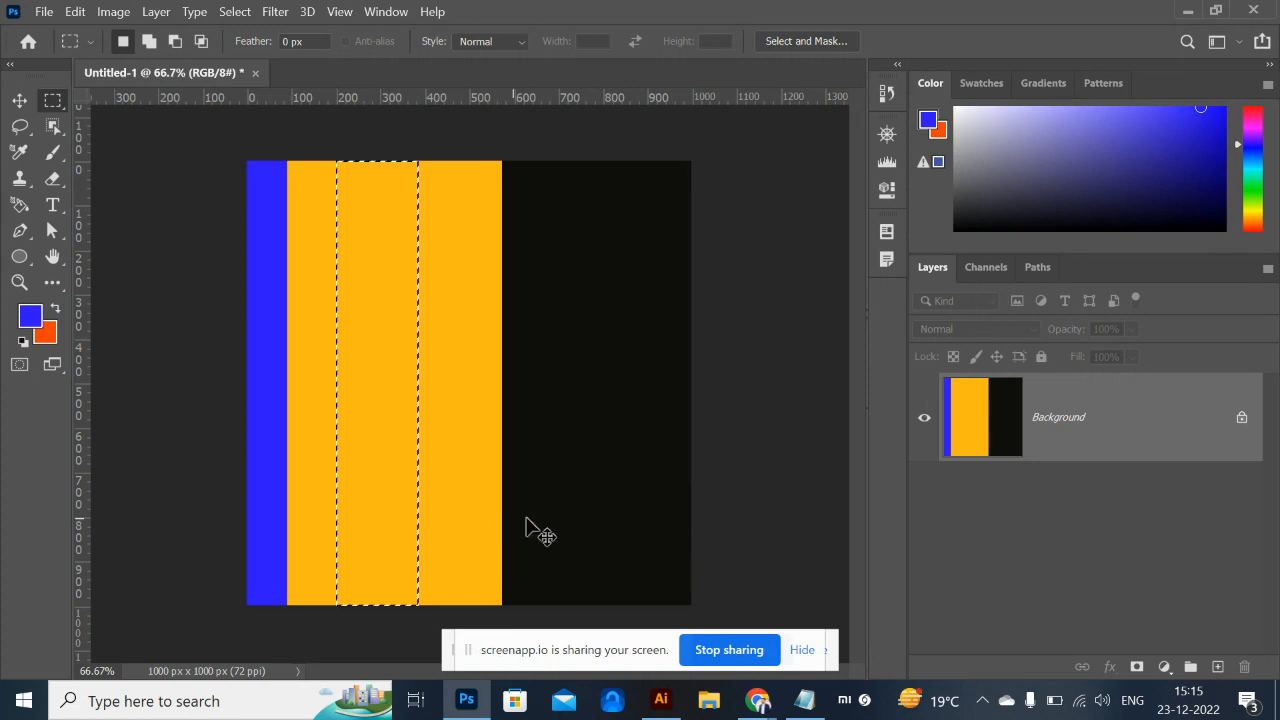
pyautogui.hotkey('ctrl', 'BackSpace')
# Fill a full-height strip about 125 px wide inside the black area with the blue foreground color and deselect it.
pyautogui.moveTo(571, 160); pyautogui.dragTo(628, 610)
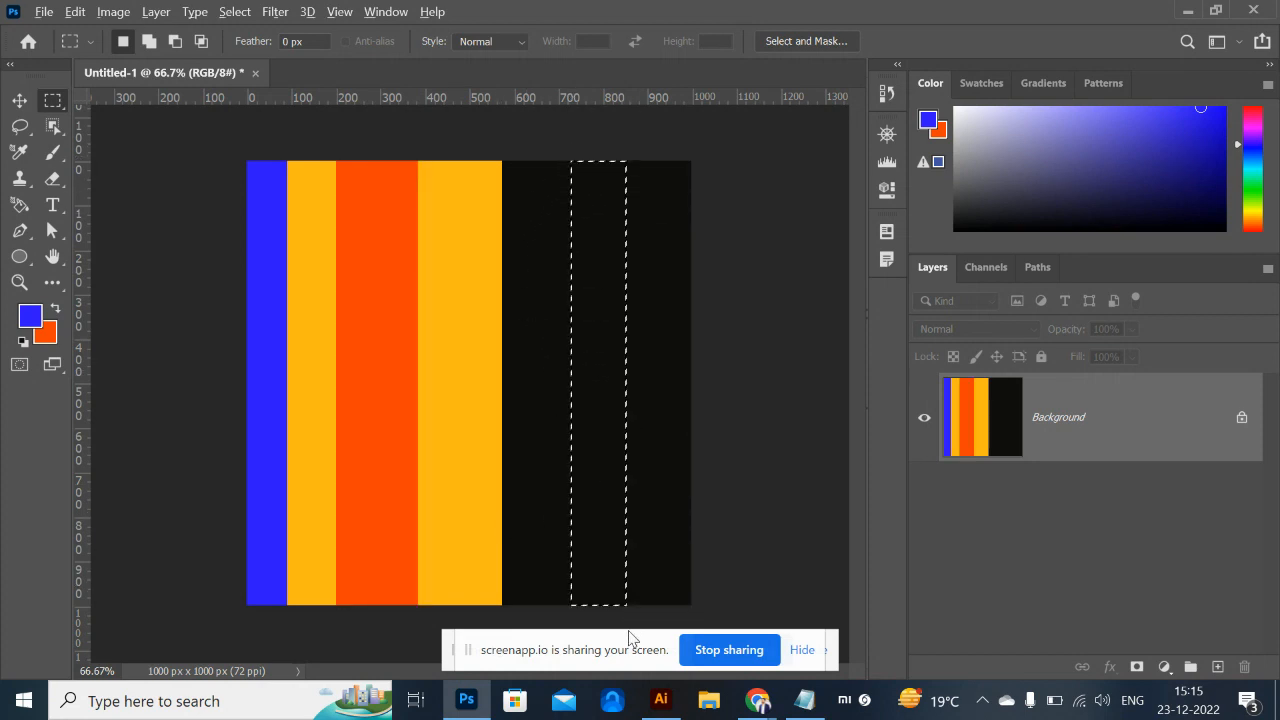
pyautogui.hotkey('alt', 'BackSpace')
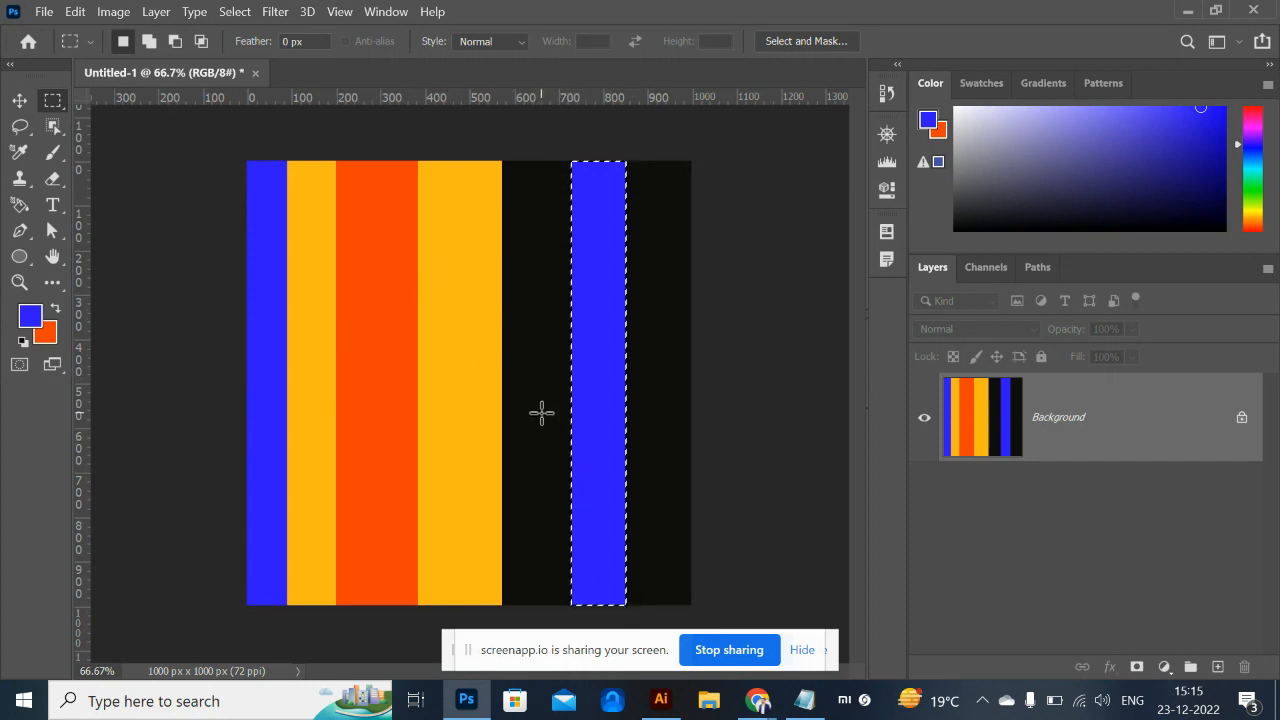
pyautogui.hotkey('ctrl', 'd')
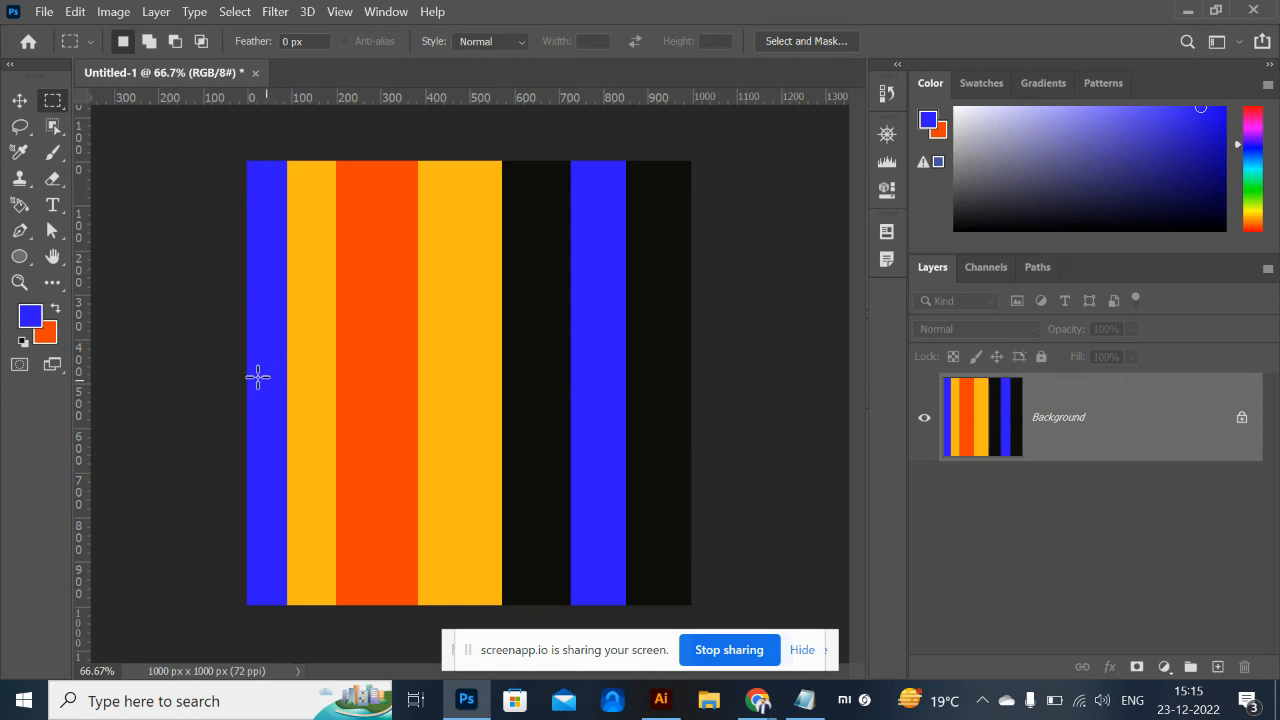
# Select the lower 550 px or so of the canvas, try and undo a red-orange fill, fill it with a black foreground color, and deselect.
pyautogui.moveTo(231, 361); pyautogui.dragTo(790, 672)
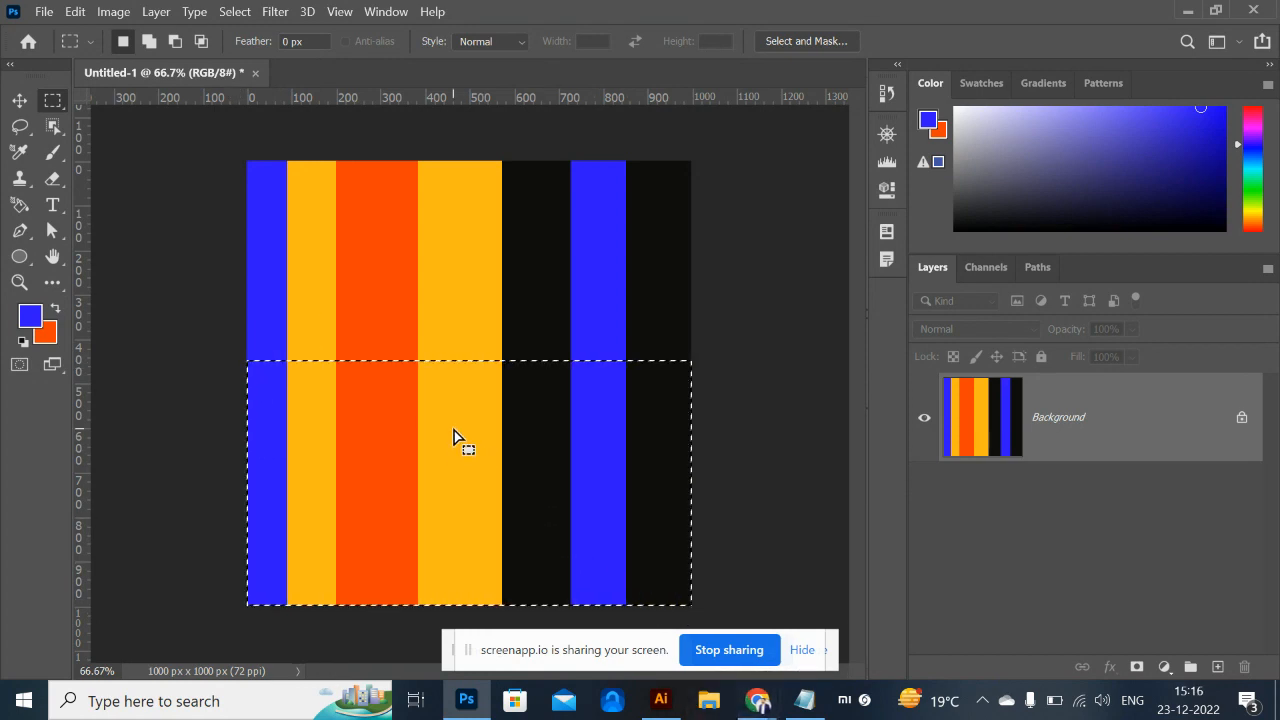
pyautogui.hotkey('ctrl', 'BackSpace')
pyautogui.hotkey('ctrl', 'z')
pyautogui.click(967, 232)
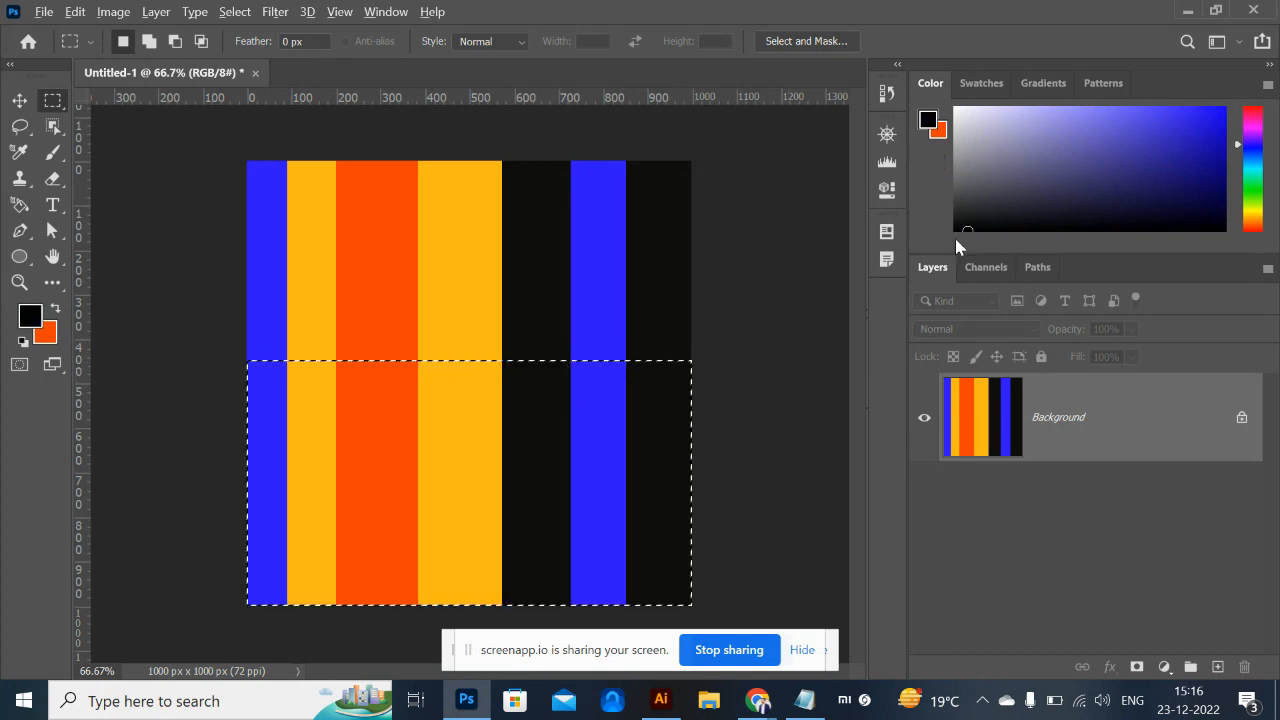
pyautogui.hotkey('alt', 'BackSpace')
pyautogui.click(663, 285)
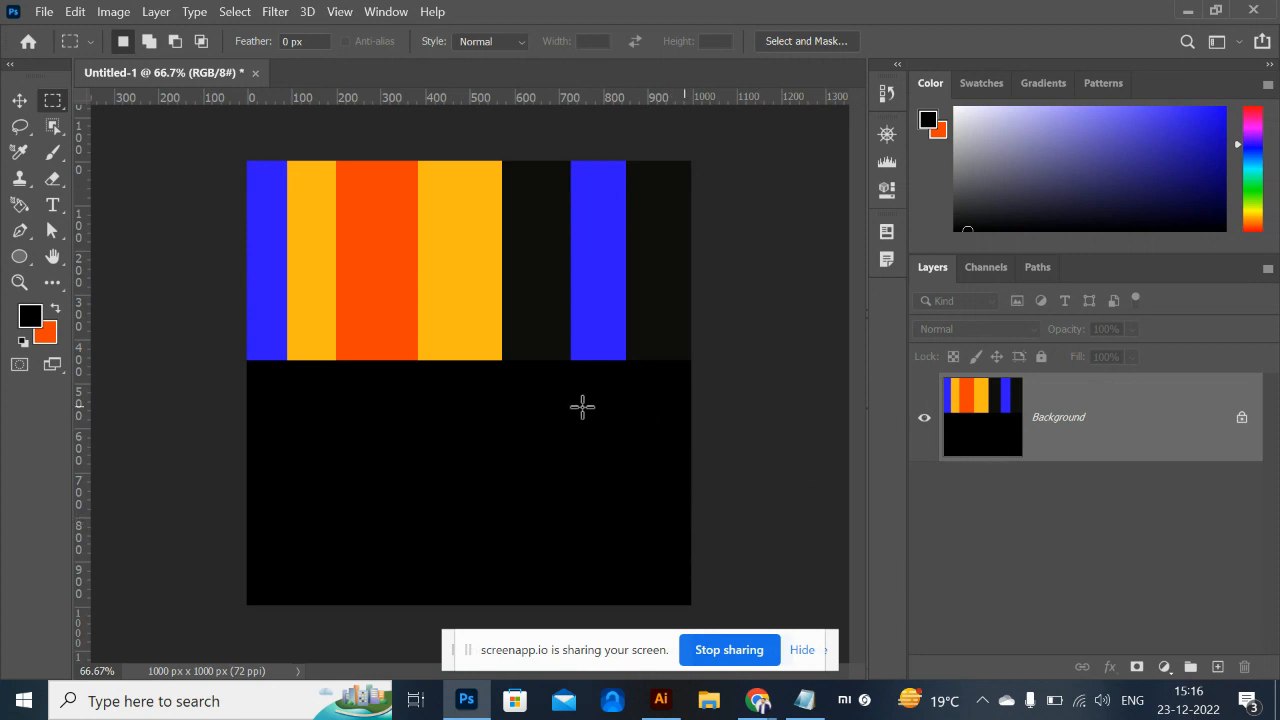
pyautogui.moveTo(237, 345); pyautogui.dragTo(703, 640)
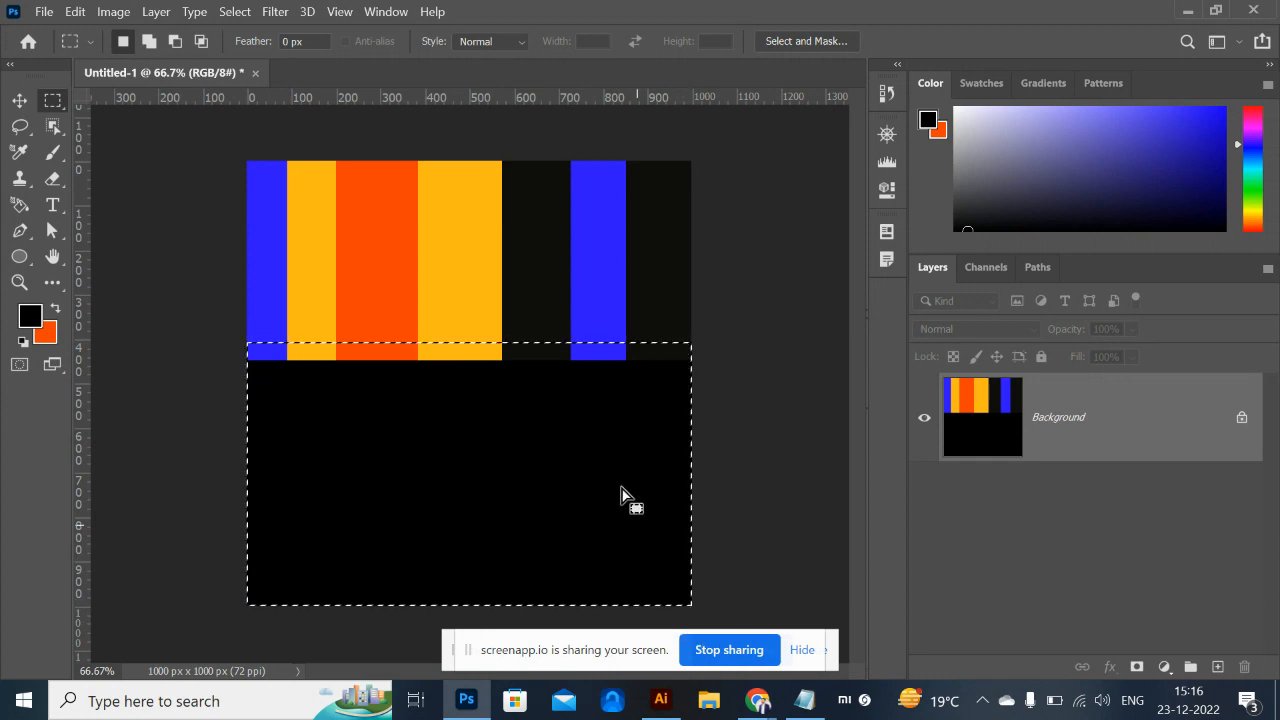
pyautogui.click(19, 100)
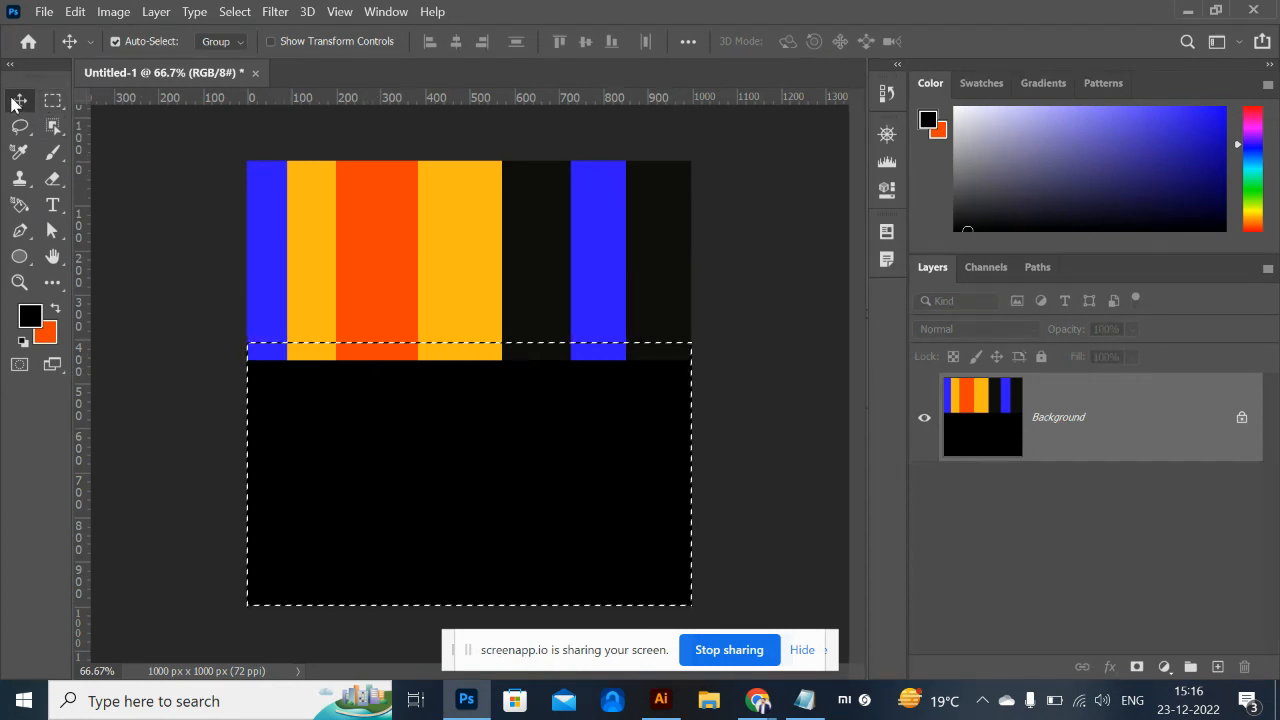
pyautogui.press('ctrl')
pyautogui.hotkey('ctrl', 'd')
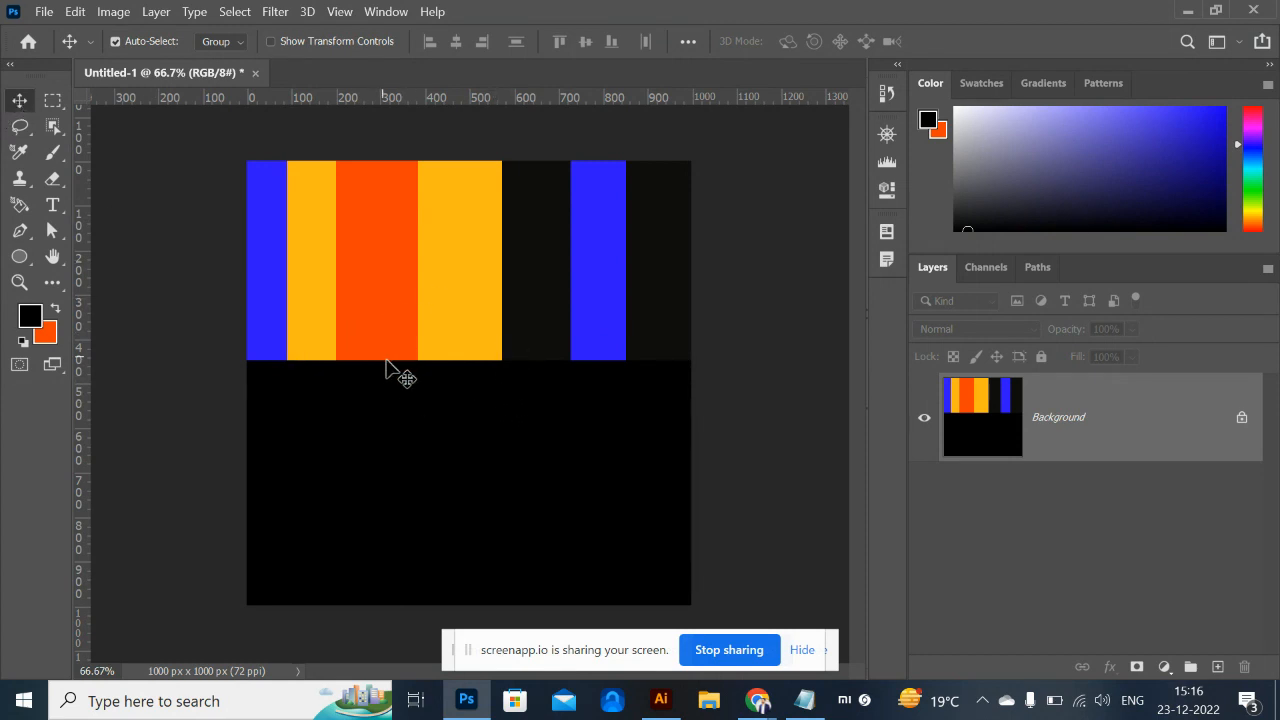
# Marquee-select a rectangle about 560 by 525 px over the stripes, test red and red-orange fills ending with red, and deselect.
pyautogui.click(58, 108)
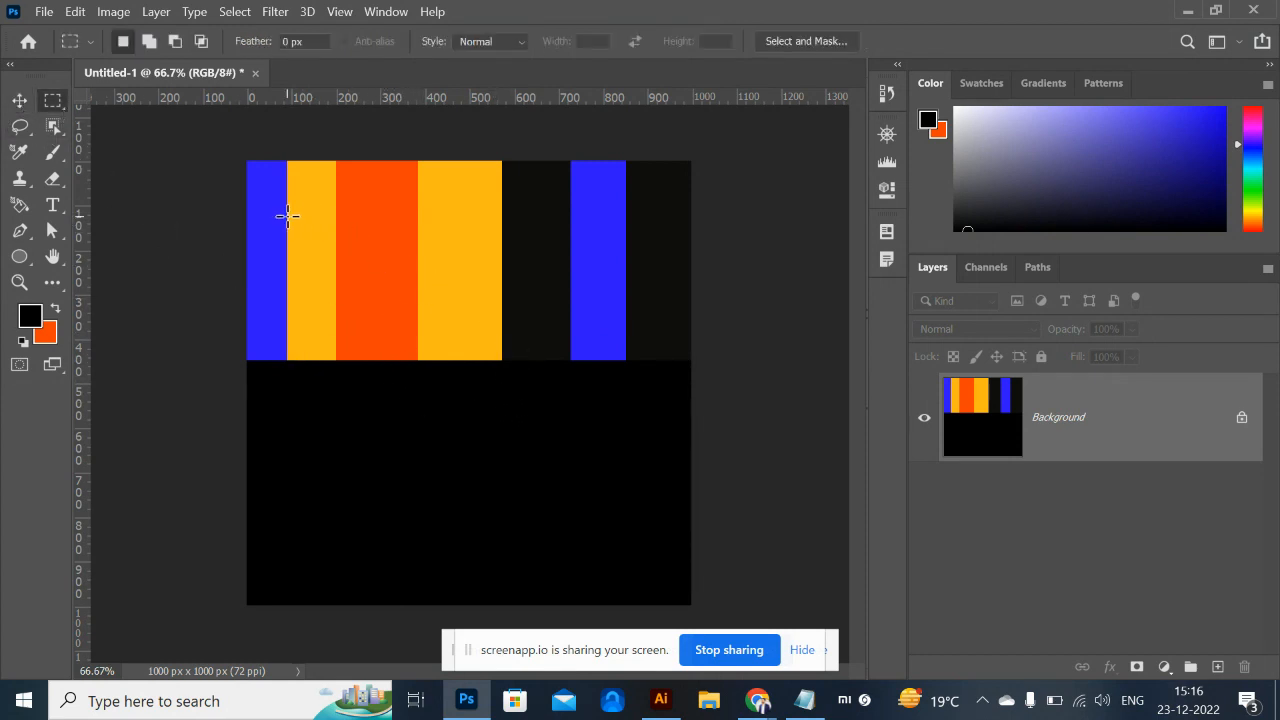
pyautogui.moveTo(287, 214); pyautogui.dragTo(535, 448)
pyautogui.moveTo(1153, 160); pyautogui.dragTo(1259, 103)
pyautogui.moveTo(1185, 133); pyautogui.dragTo(1212, 112)
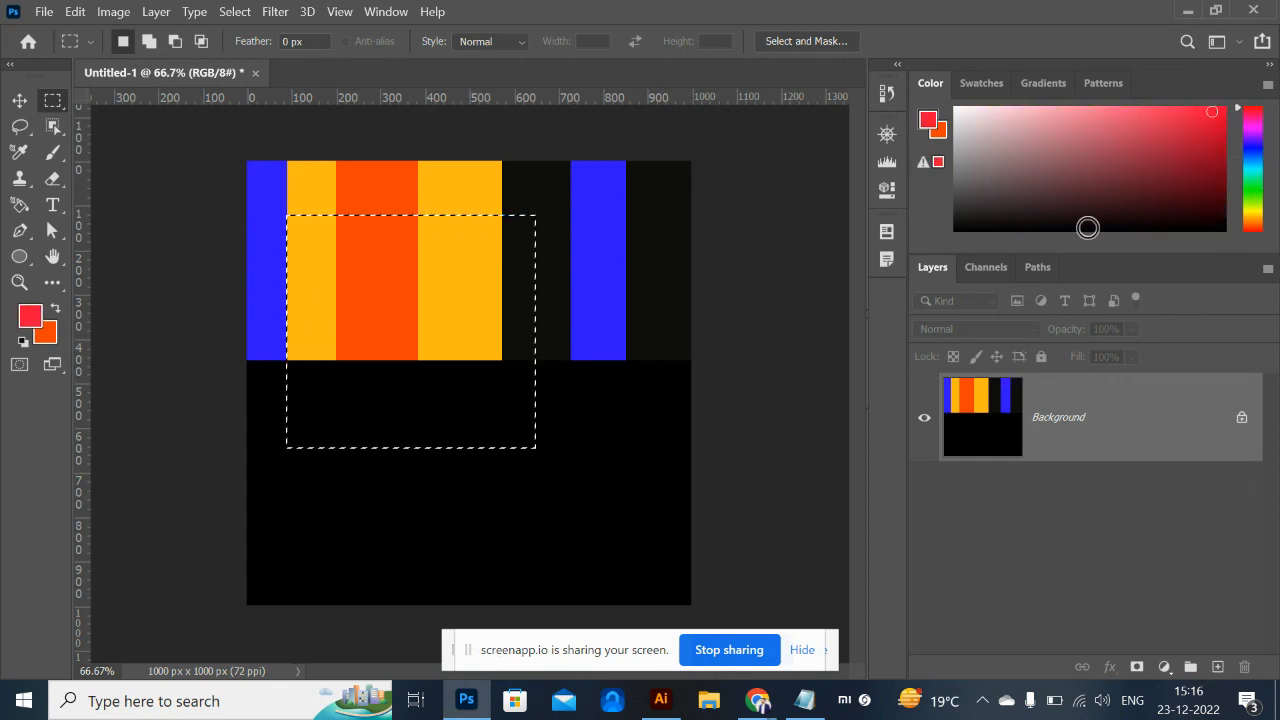
pyautogui.hotkey('alt', 'BackSpace')
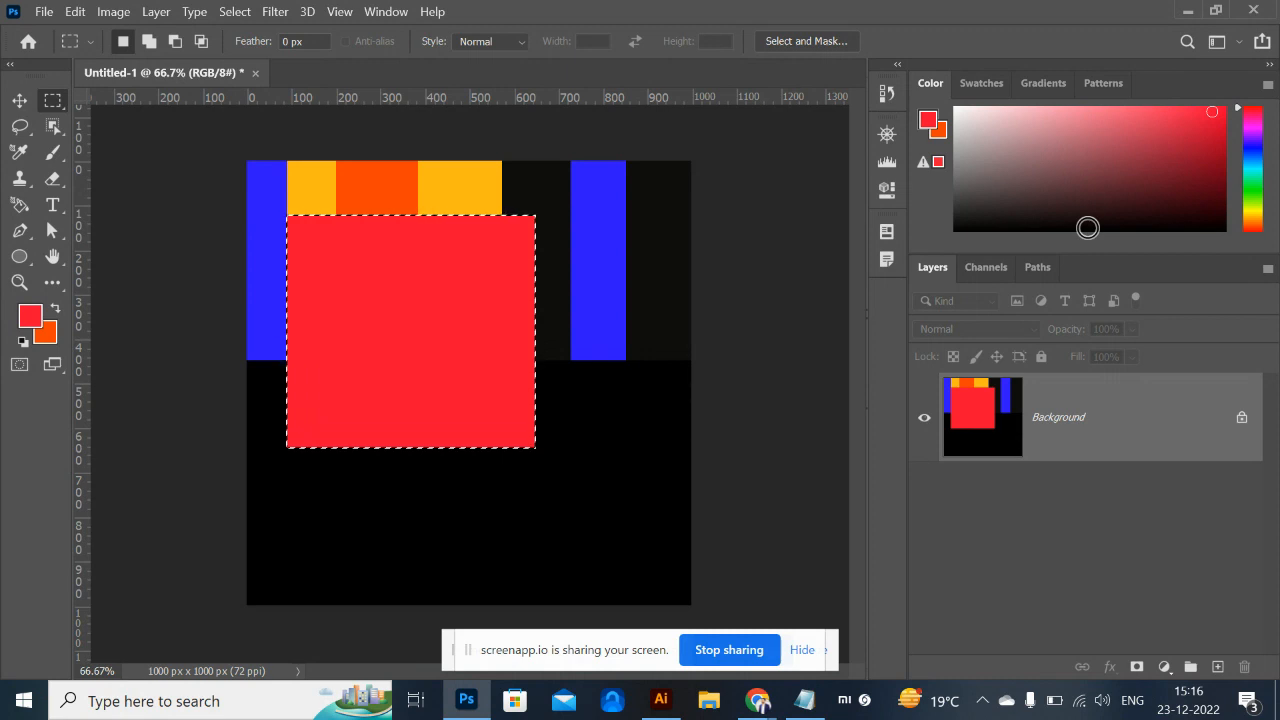
pyautogui.hotkey('ctrl', 'BackSpace')
pyautogui.hotkey('alt', 'BackSpace')
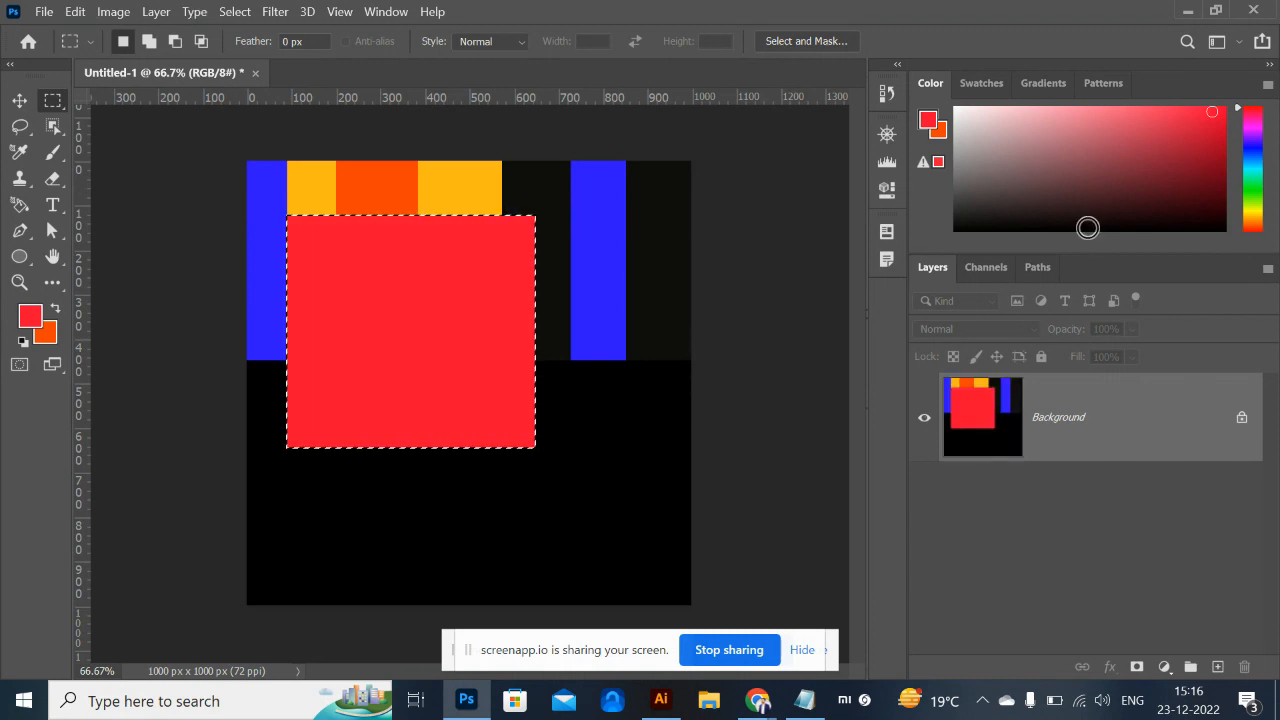
pyautogui.hotkey('ctrl', 'd')
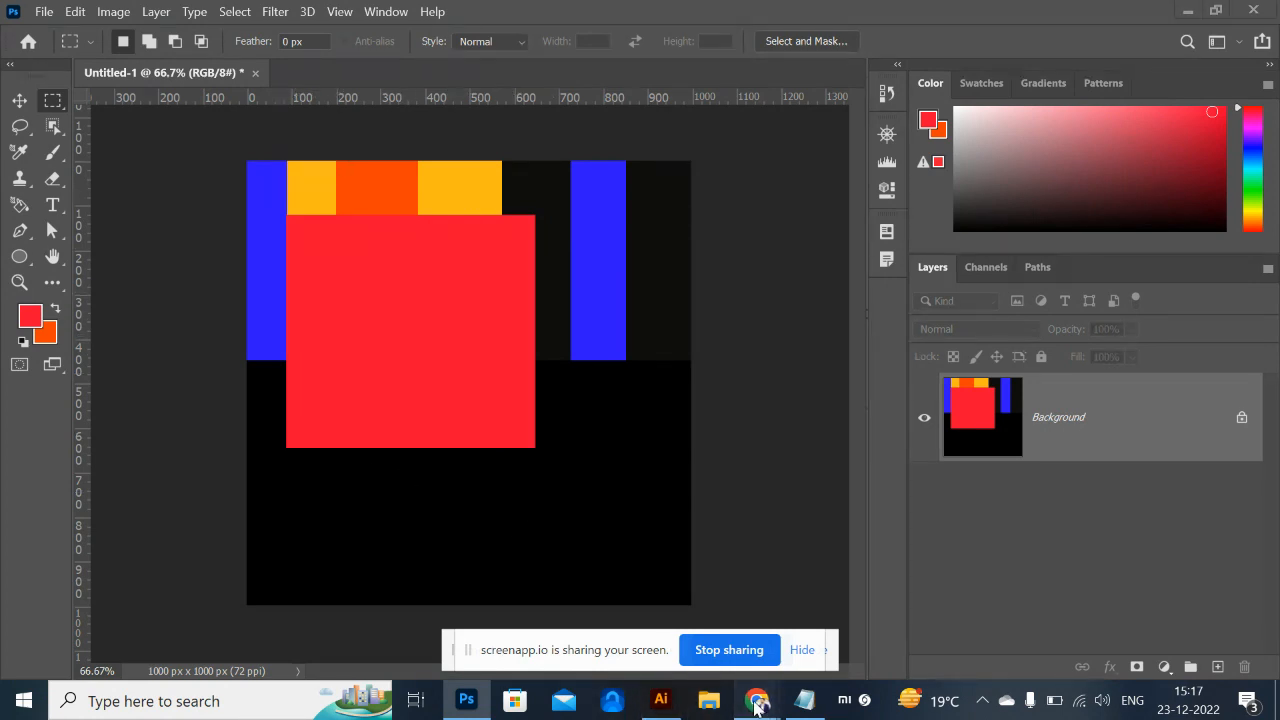
# Switch to Chrome and search Google for "flyer design" in the tab with the vector vs raster results.
pyautogui.moveTo(745, 707)
pyautogui.click(565, 640)
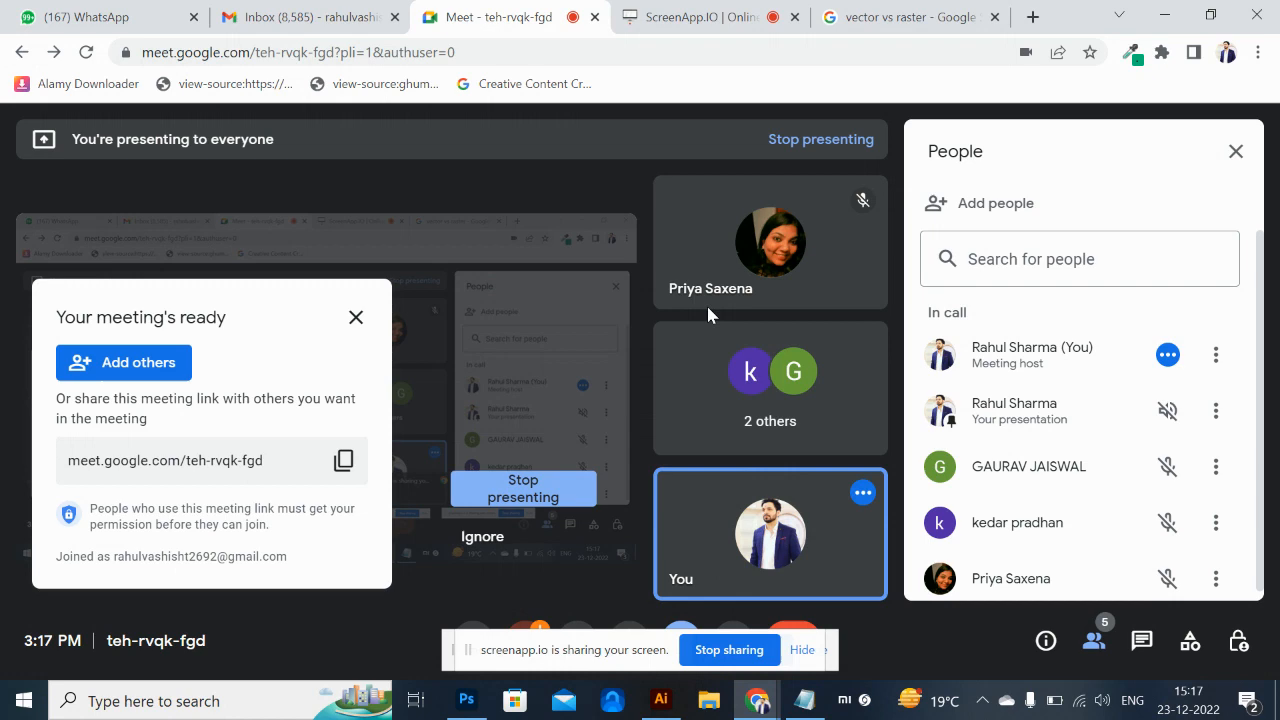
pyautogui.click(975, 15)
pyautogui.click(481, 60)
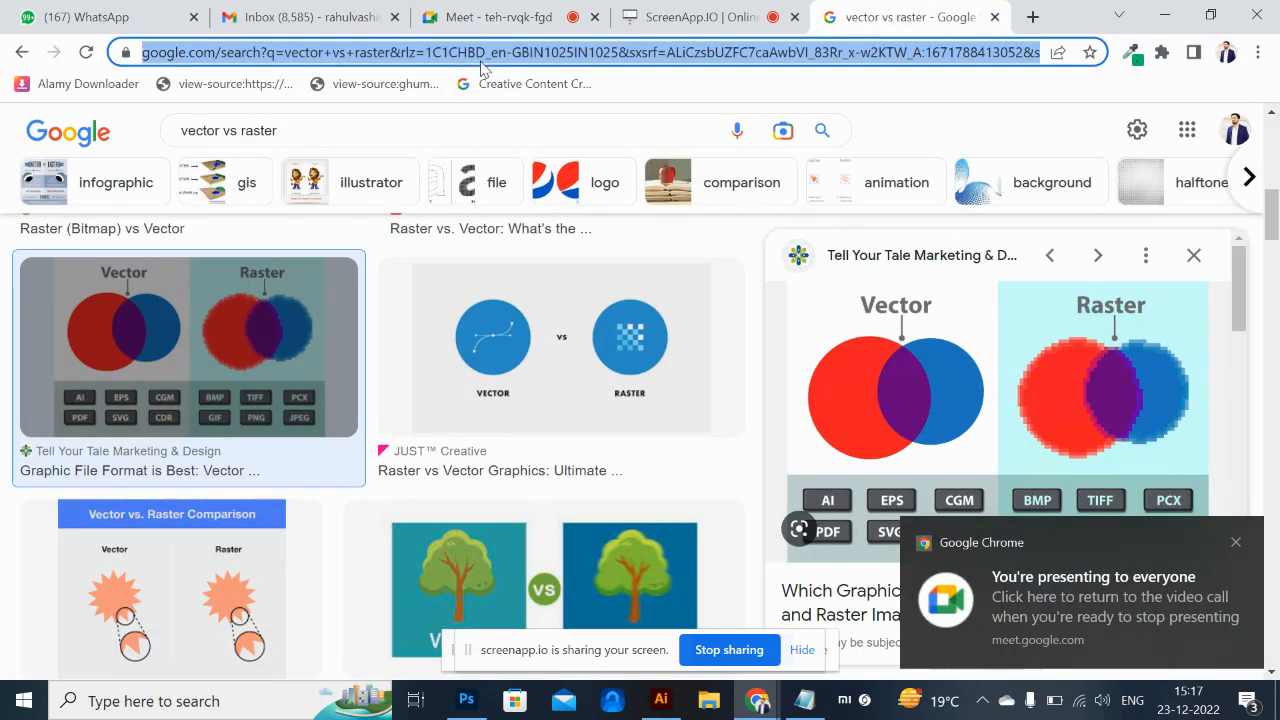
pyautogui.write('flyer desi')
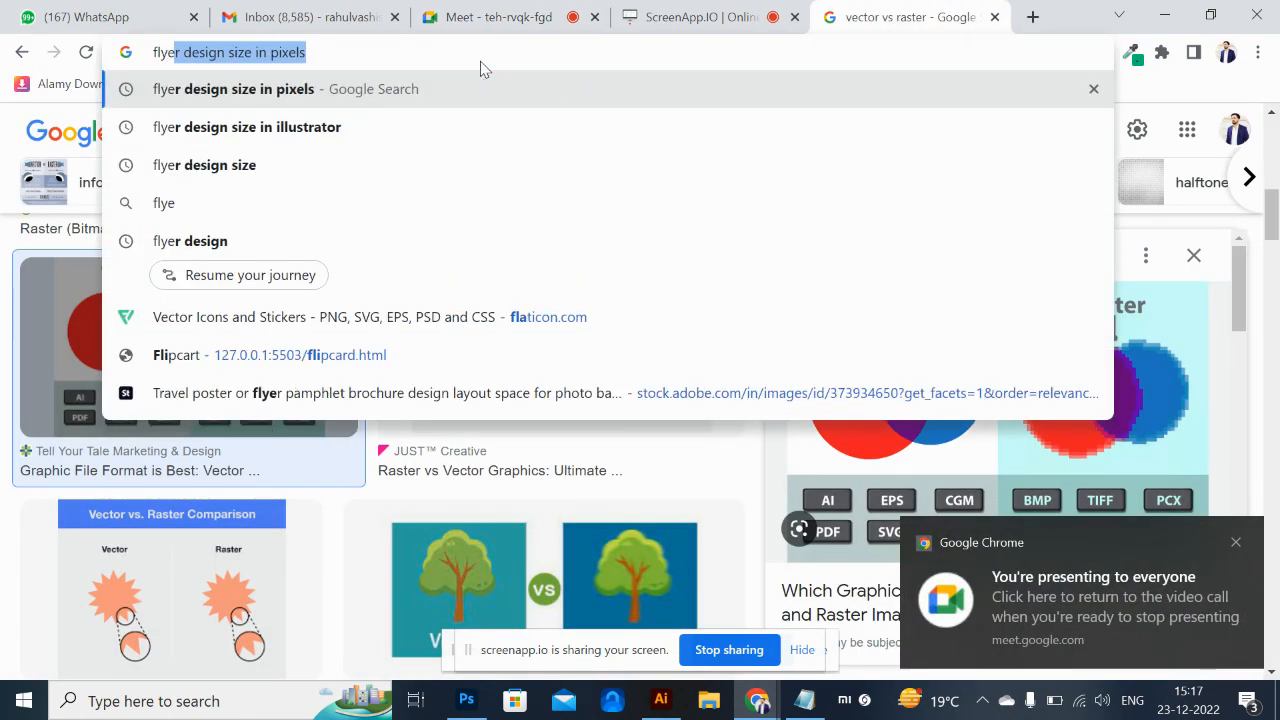
pyautogui.write('gn')
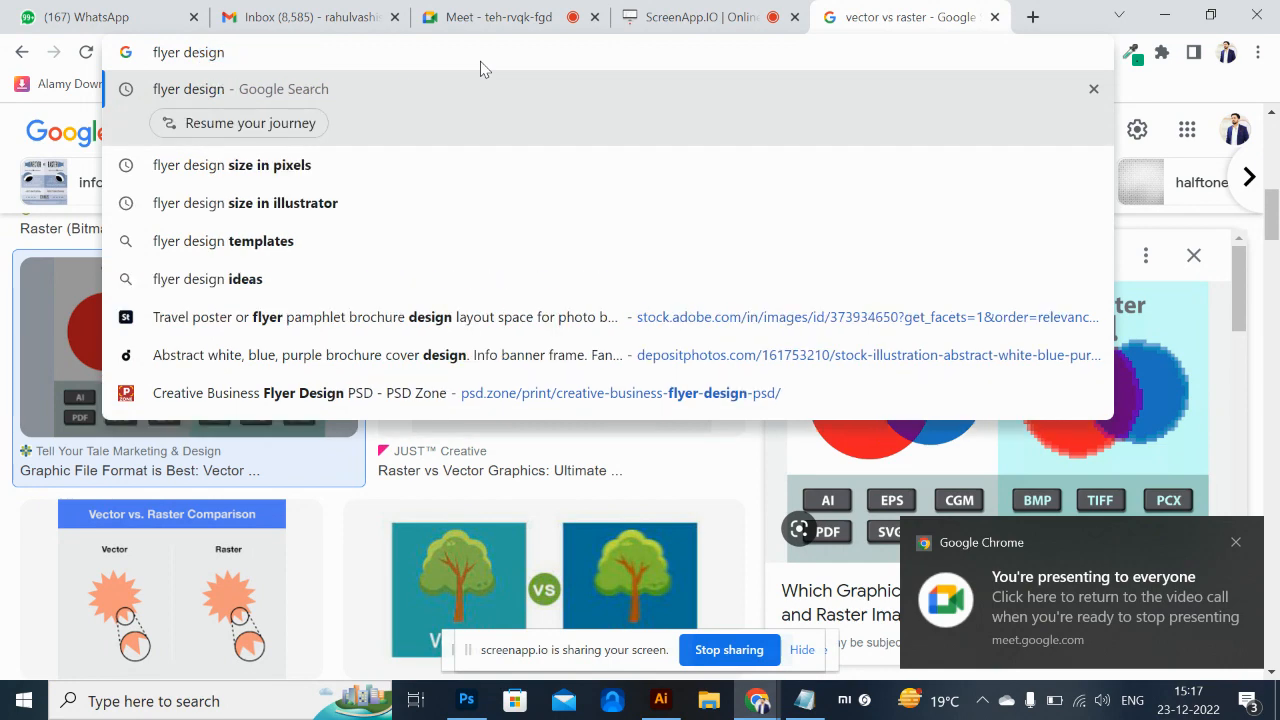
pyautogui.press('Return')
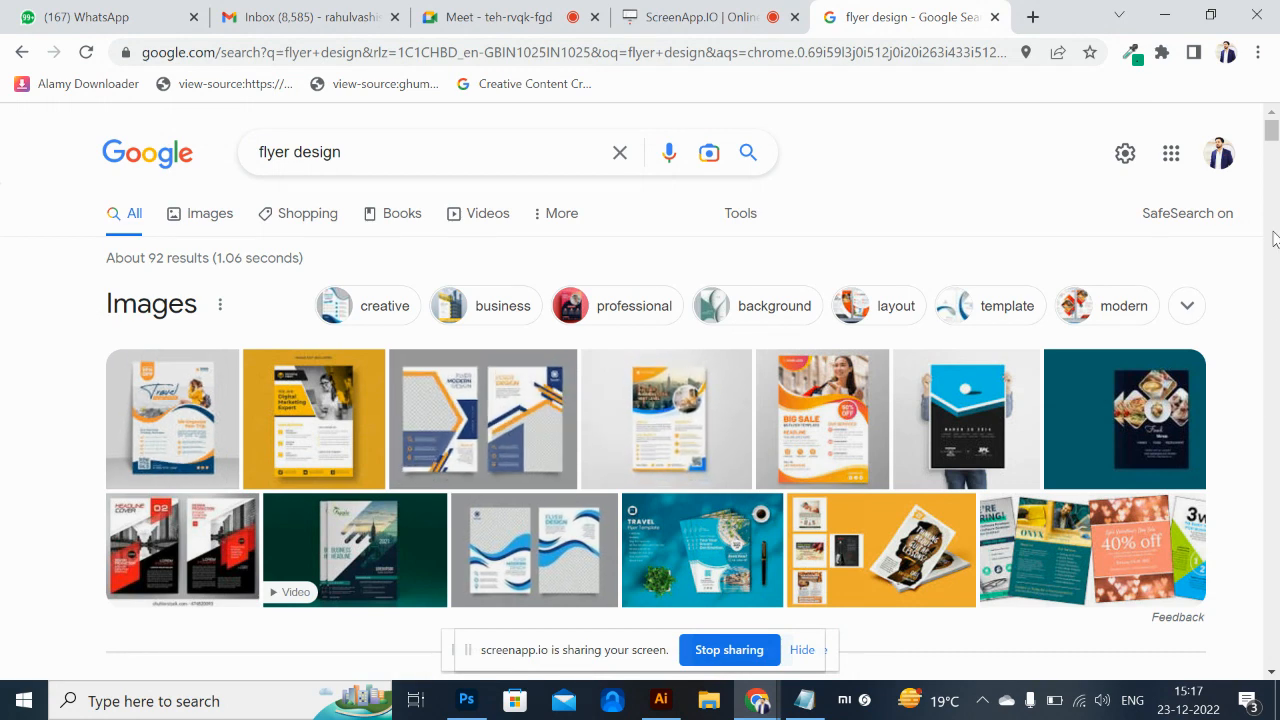
# Show the image results for "flyer design" and examine the layouts and color shapes of the sample flyers.
pyautogui.moveTo(1272, 122)
pyautogui.mouseDown()
pyautogui.moveTo(1272, 160)
pyautogui.moveTo(1272, 130)
pyautogui.mouseUp()
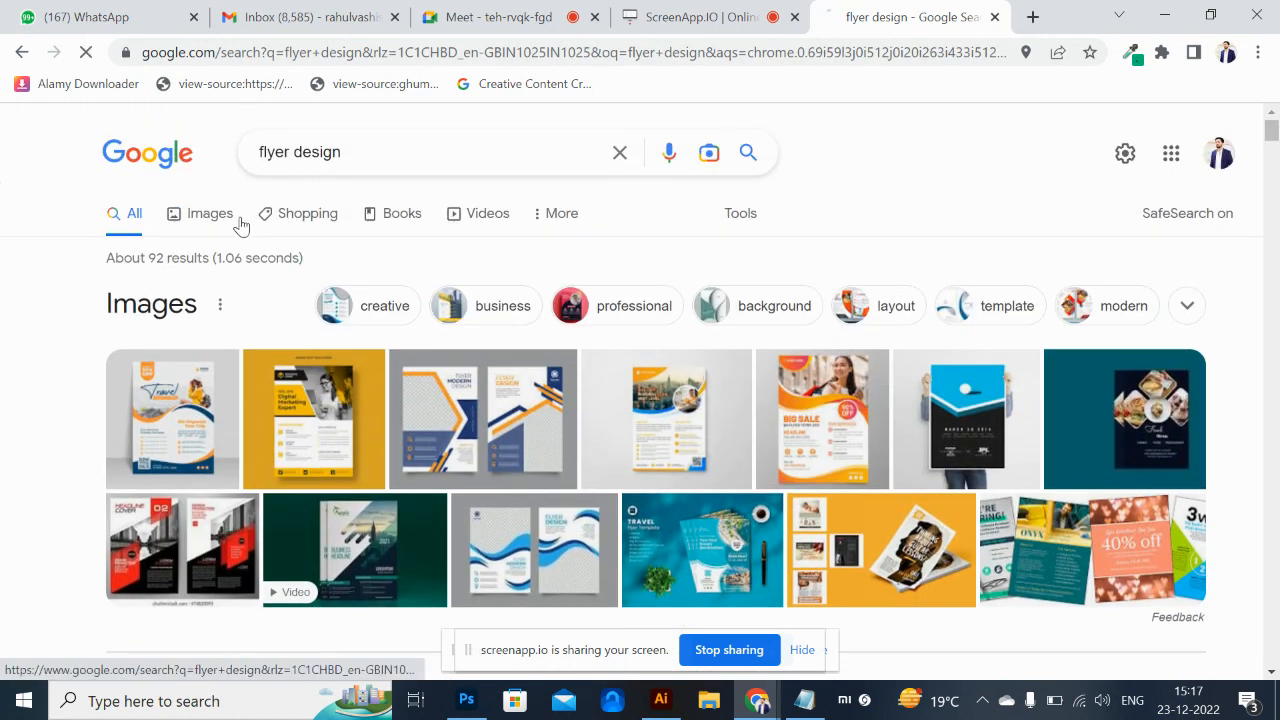
pyautogui.click(240, 225)
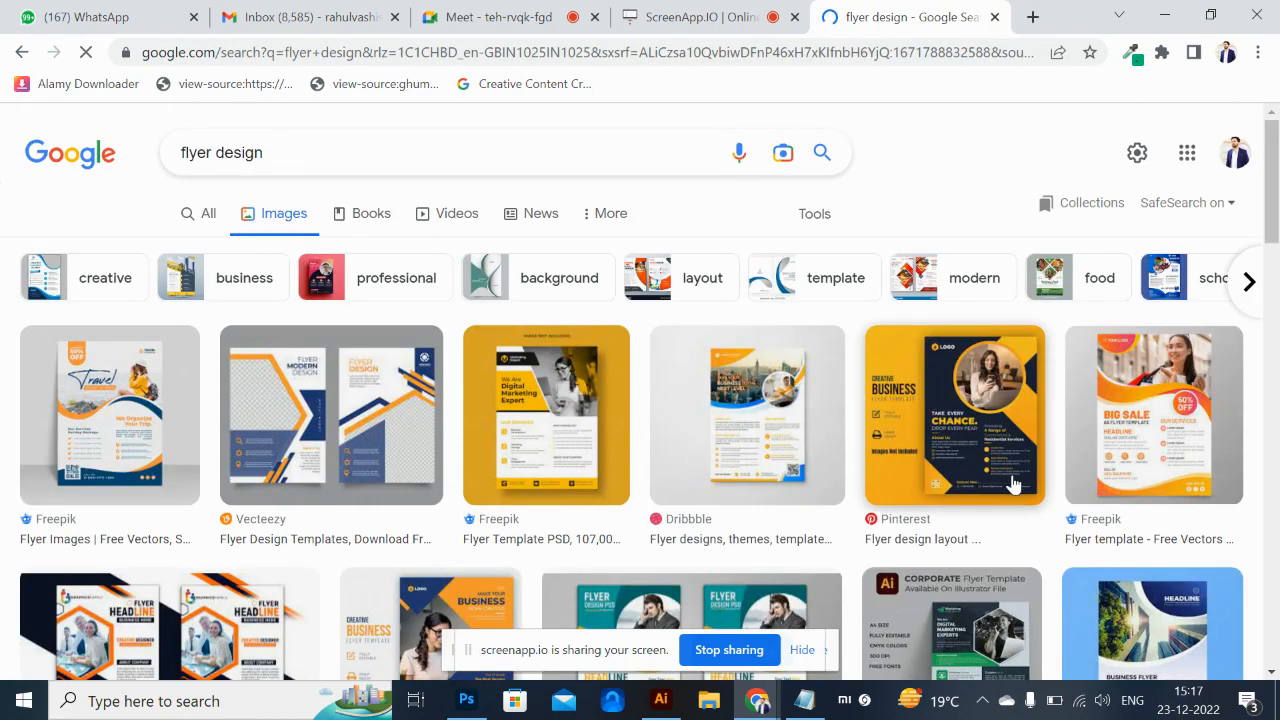
pyautogui.moveTo(1272, 228); pyautogui.dragTo(1272, 319)
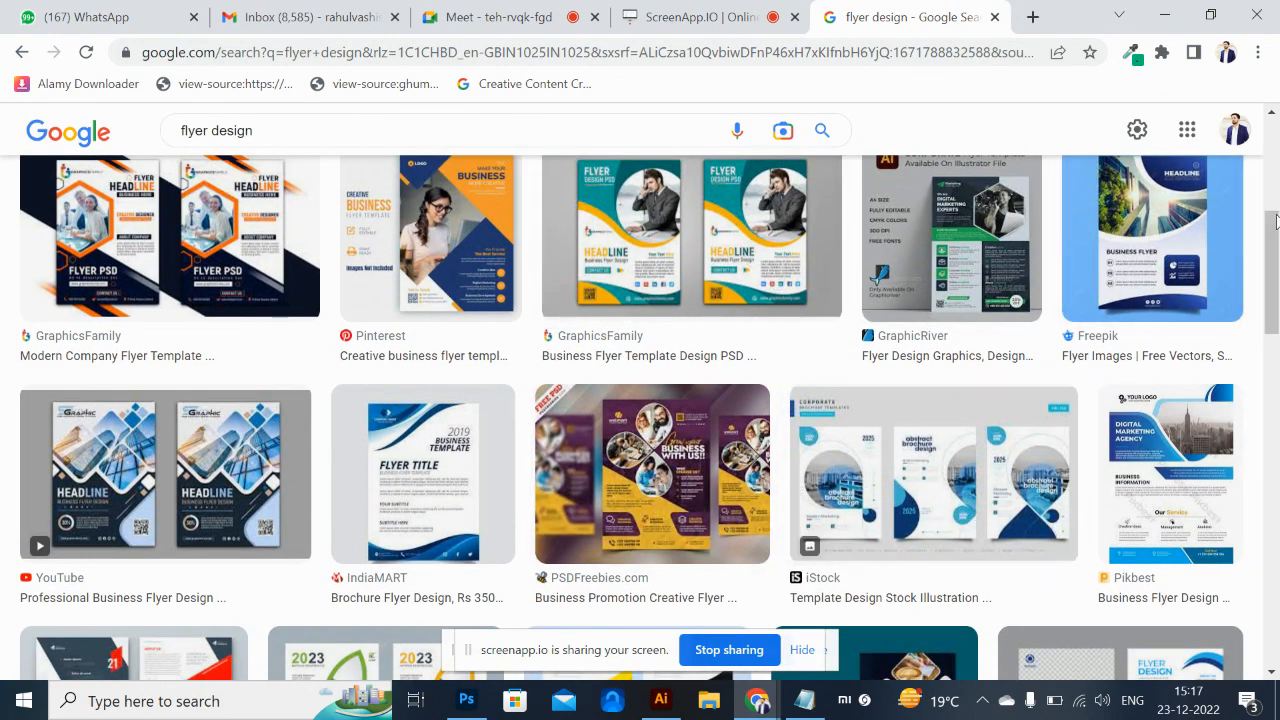
pyautogui.scroll(-5, 1250, 370)
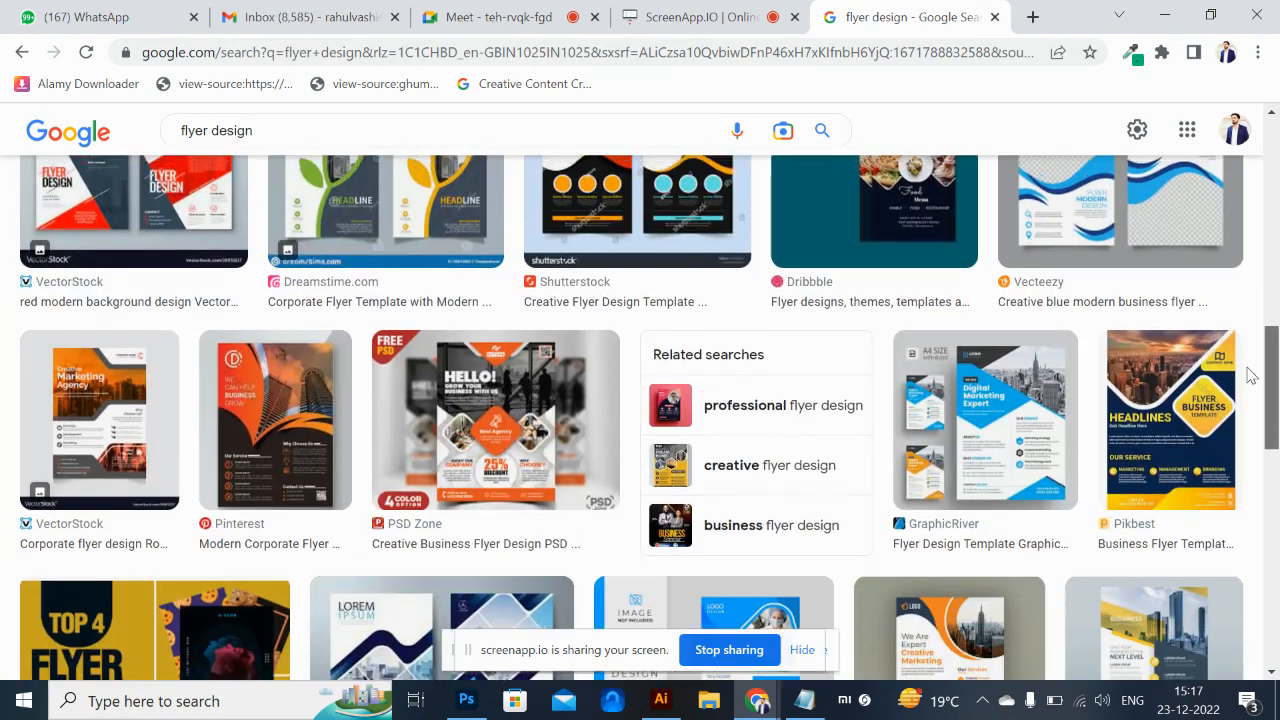
pyautogui.scroll(2, 1250, 372)
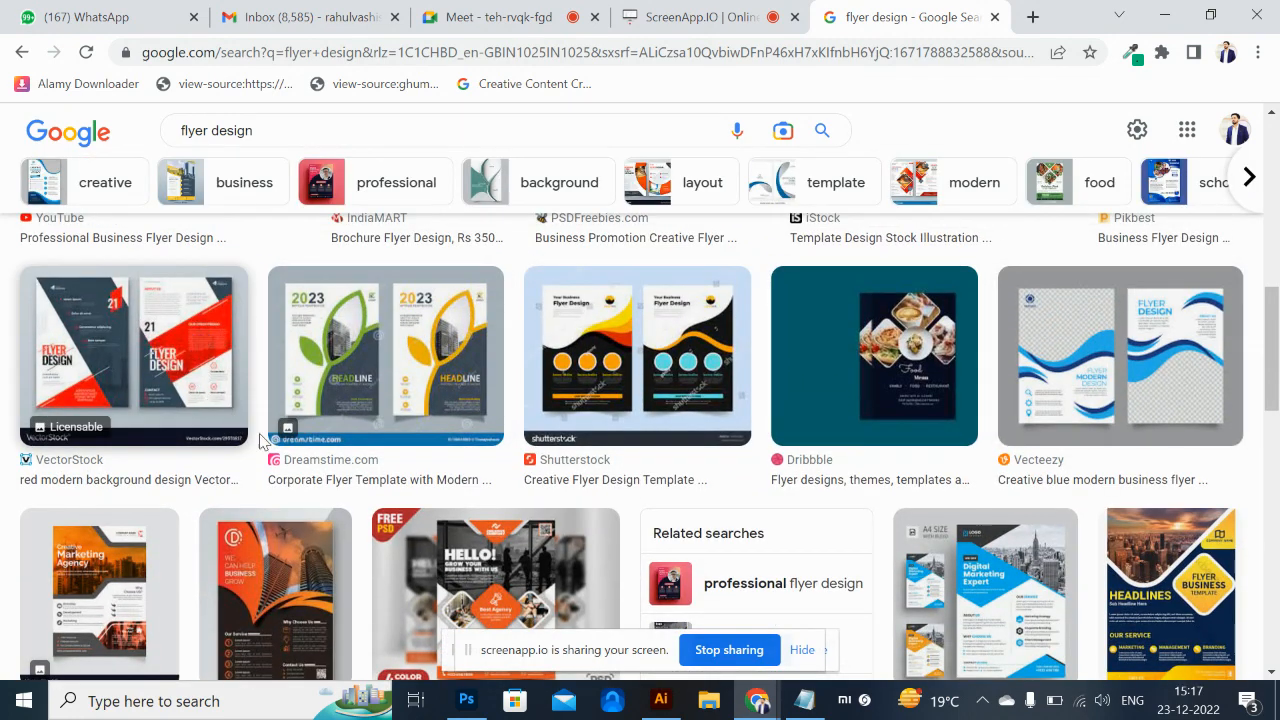
pyautogui.scroll(-7, 1273, 378)
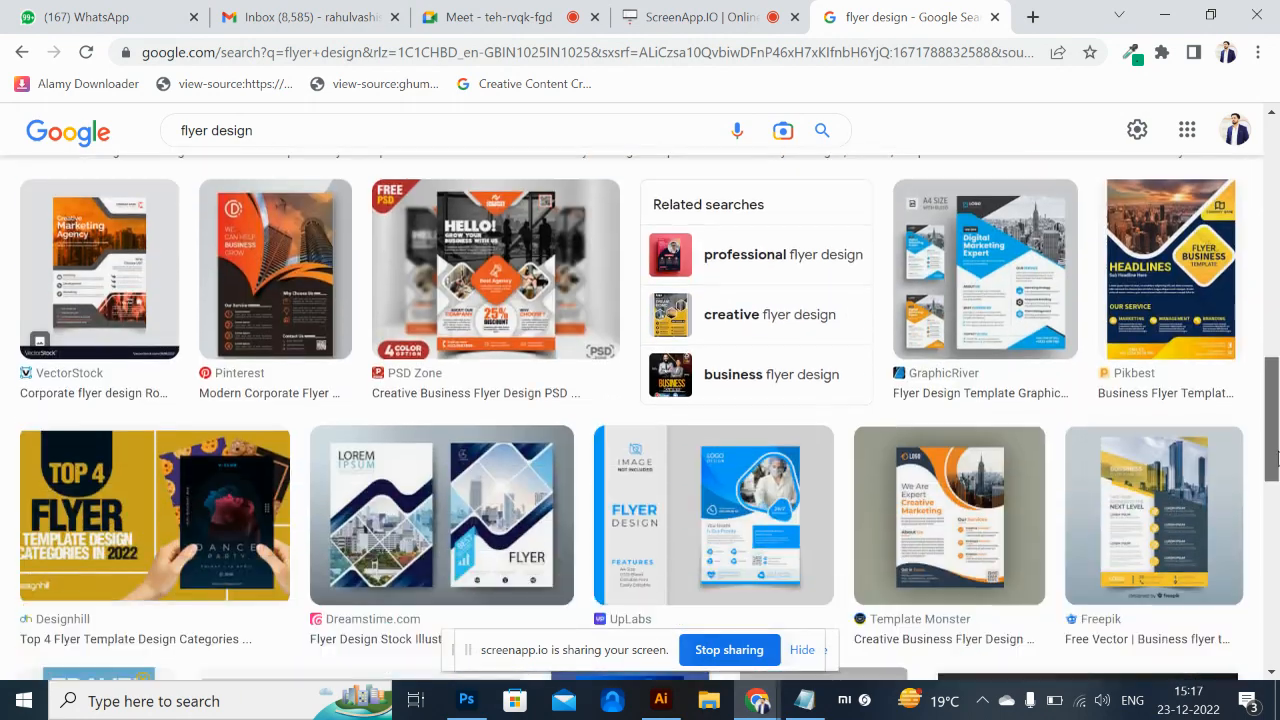
pyautogui.scroll(5, 1269, 360)
pyautogui.scroll(-6, 1269, 360)
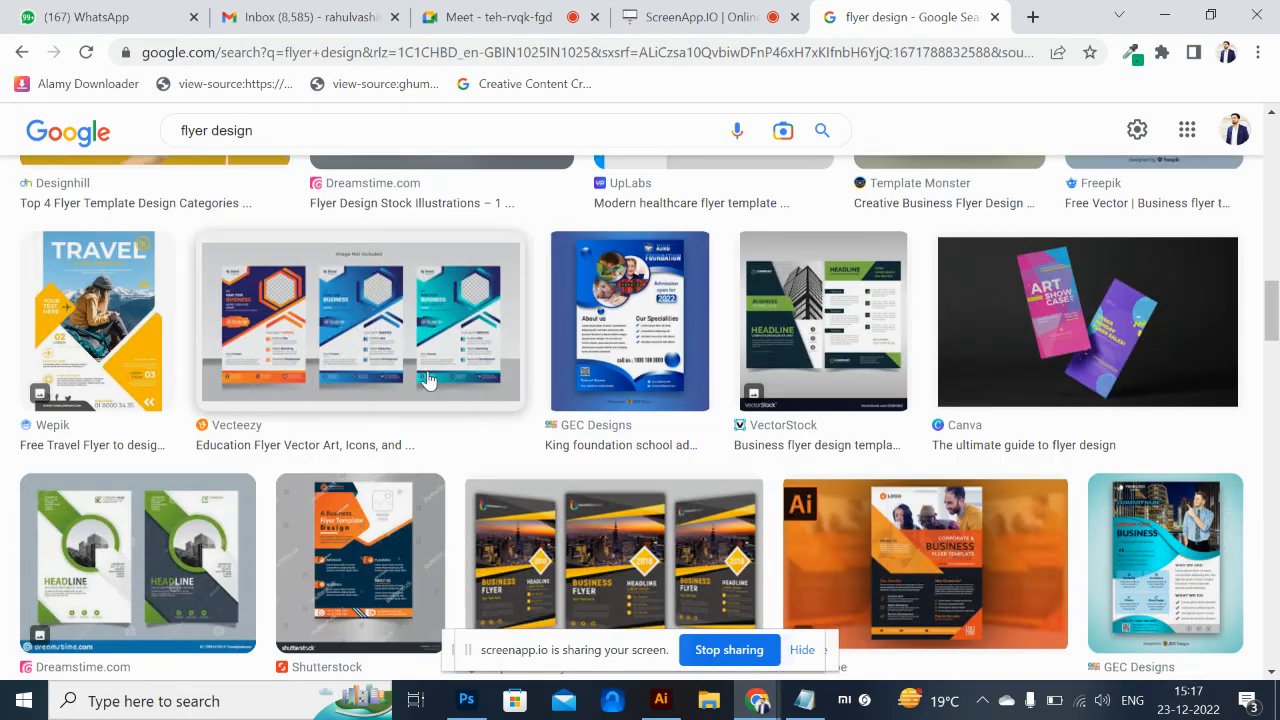
# Switch to Photoshop, set the foreground color to white, and fill the whole canvas with it.
pyautogui.click(22, 53)
pyautogui.hotkey('alt', 'Tab')
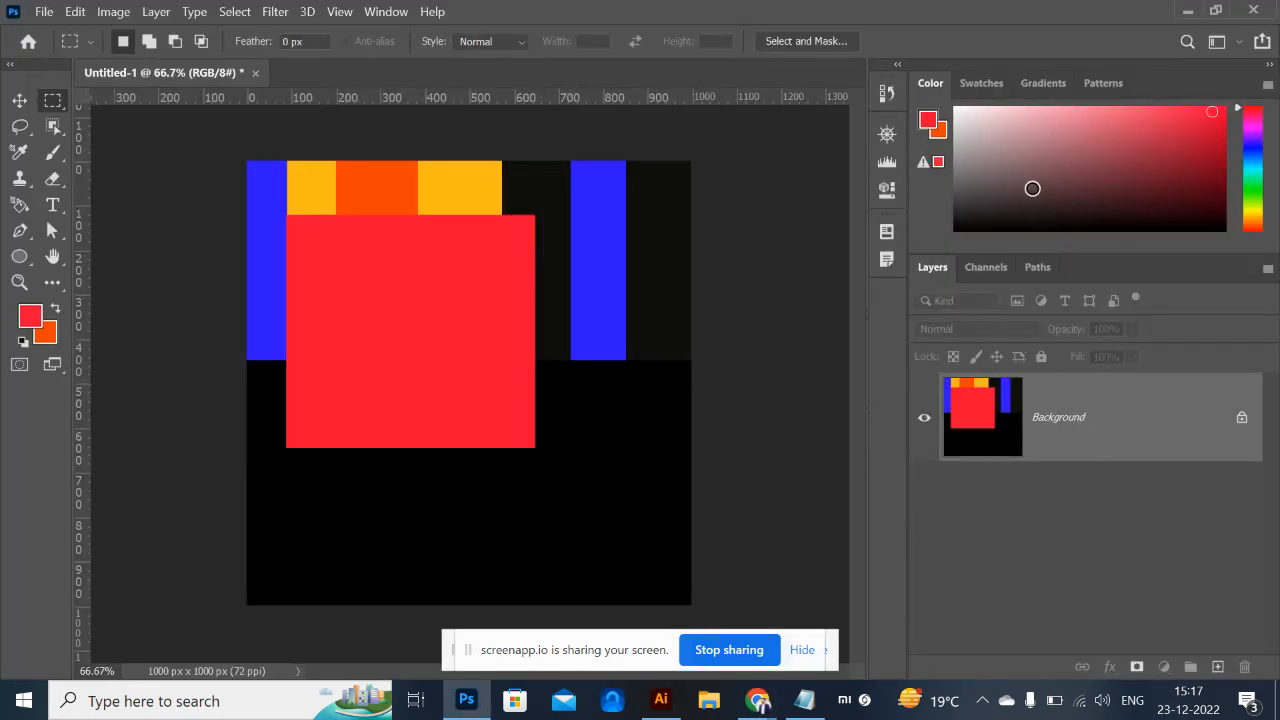
pyautogui.moveTo(1031, 189); pyautogui.dragTo(941, 98)
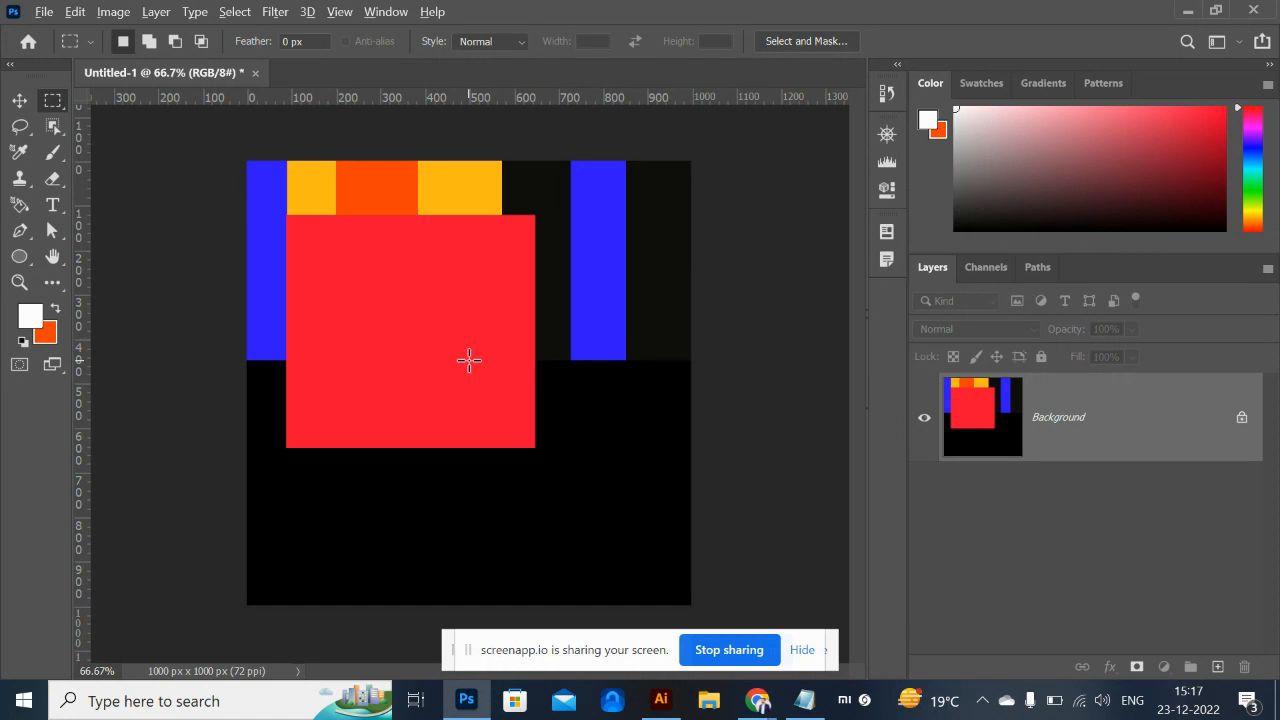
pyautogui.hotkey('alt', 'BackSpace')
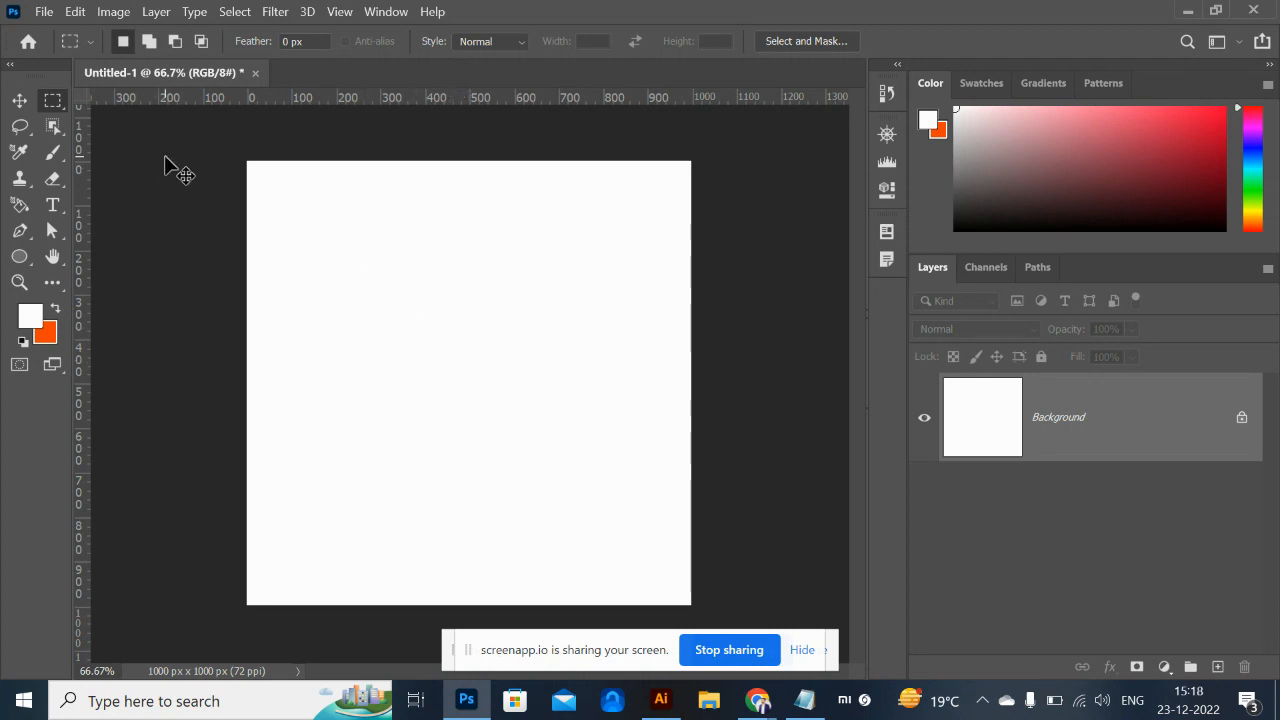
# Zoom the blank canvas in and out repeatedly, between 25% and 300% magnification.
pyautogui.hotkey('ctrl', '+')
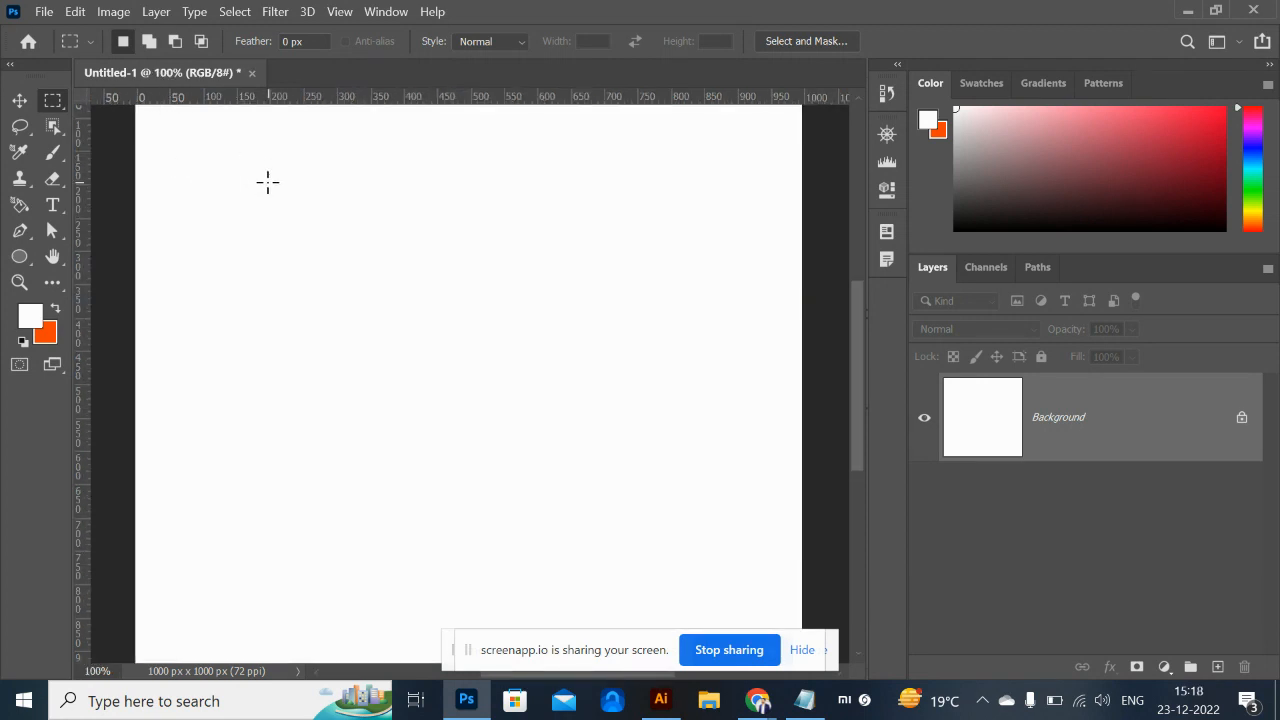
pyautogui.hotkey('ctrl', '-')
pyautogui.hotkey('ctrl', '-')
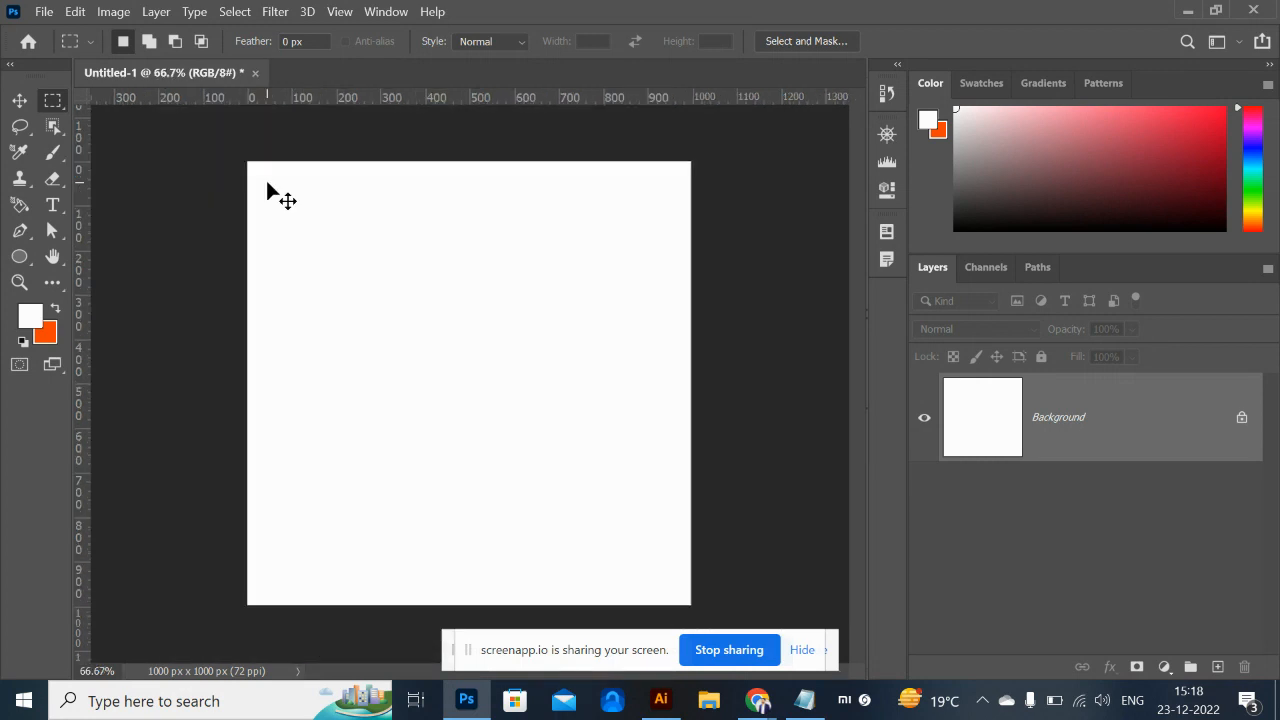
pyautogui.hotkey('ctrl', '-')
pyautogui.hotkey('ctrl', '+')
pyautogui.hotkey('ctrl', '+')
pyautogui.hotkey('ctrl', '+')
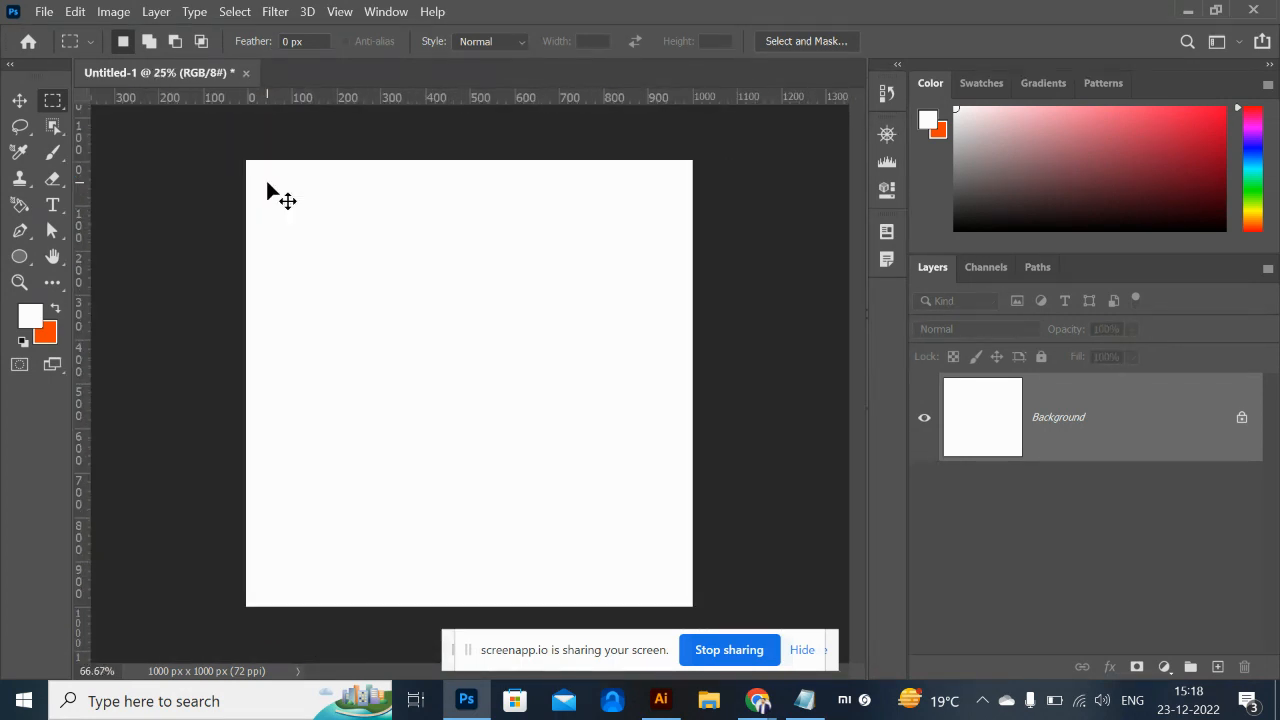
pyautogui.hotkey('ctrl', '-')
pyautogui.hotkey('ctrl', '-')
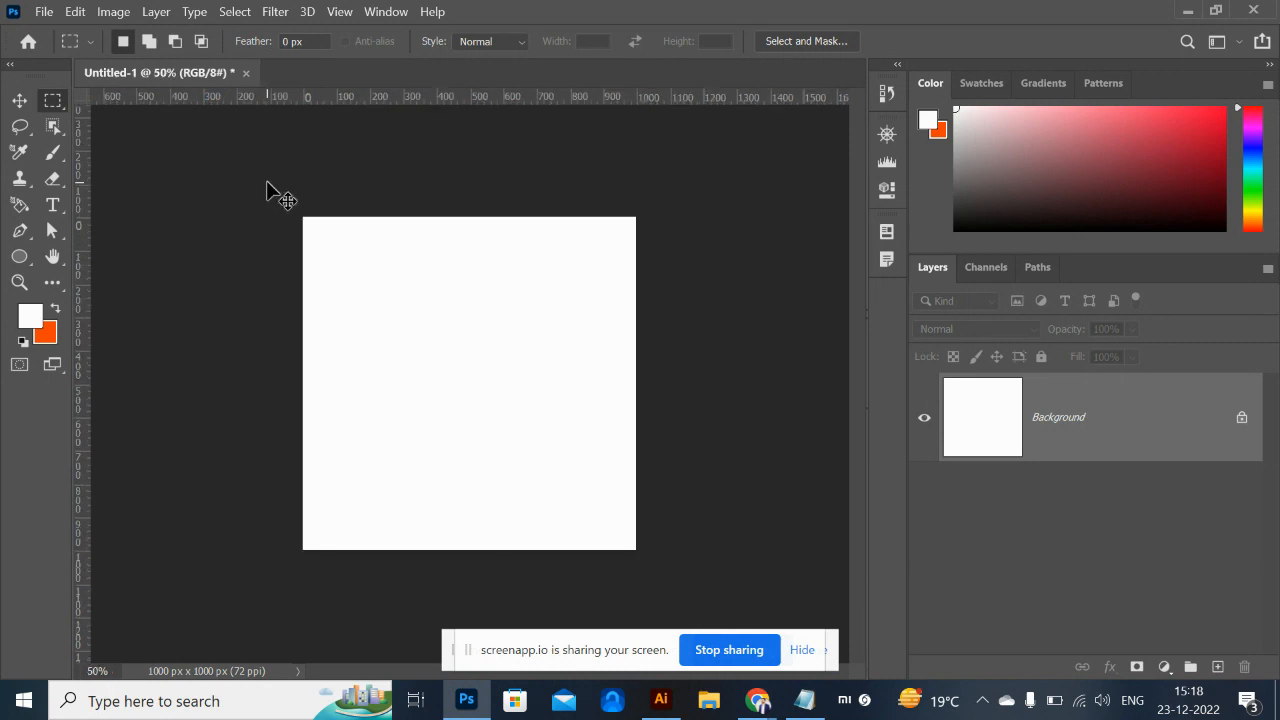
pyautogui.hotkey('ctrl', '+')
pyautogui.hotkey('ctrl', '+')
pyautogui.hotkey('ctrl', '+')
pyautogui.hotkey('ctrl', '+')
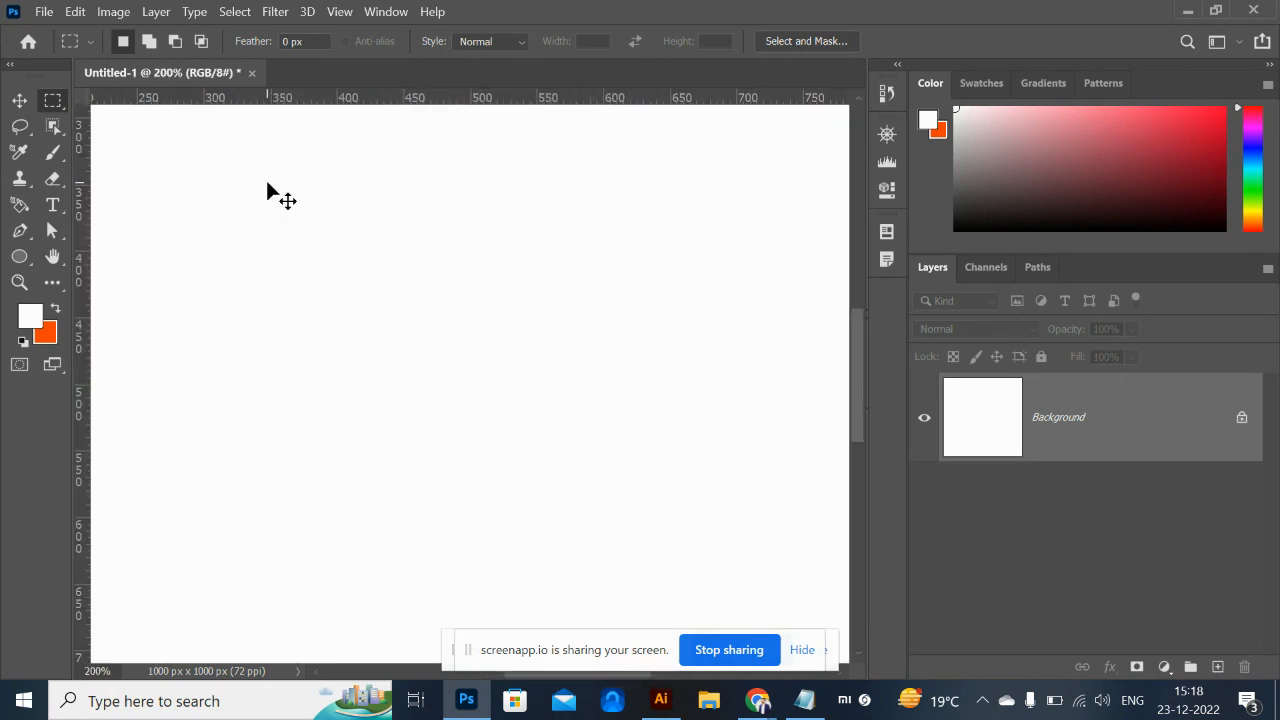
pyautogui.hotkey('ctrl', '-')
pyautogui.hotkey('ctrl', '-')
pyautogui.hotkey('ctrl', '-')
pyautogui.hotkey('ctrl', '-')
pyautogui.hotkey('ctrl', '+')
pyautogui.hotkey('ctrl', '+')
pyautogui.hotkey('ctrl', '+')
pyautogui.hotkey('ctrl', '+')
pyautogui.hotkey('ctrl', '-')
pyautogui.hotkey('ctrl', '-')
pyautogui.hotkey('ctrl', '+')
pyautogui.hotkey('ctrl', '+')
pyautogui.hotkey('ctrl', '+')
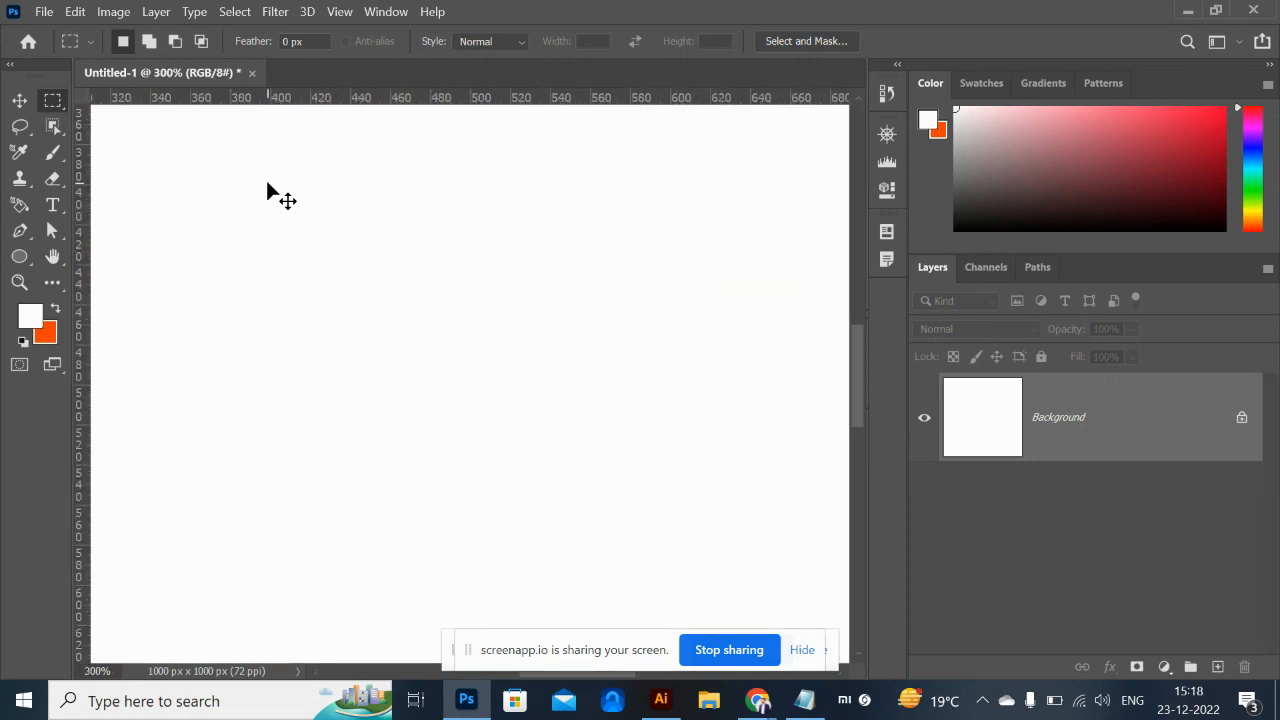
pyautogui.hotkey('ctrl', '-')
pyautogui.hotkey('ctrl', '-')
pyautogui.hotkey('ctrl', '-')
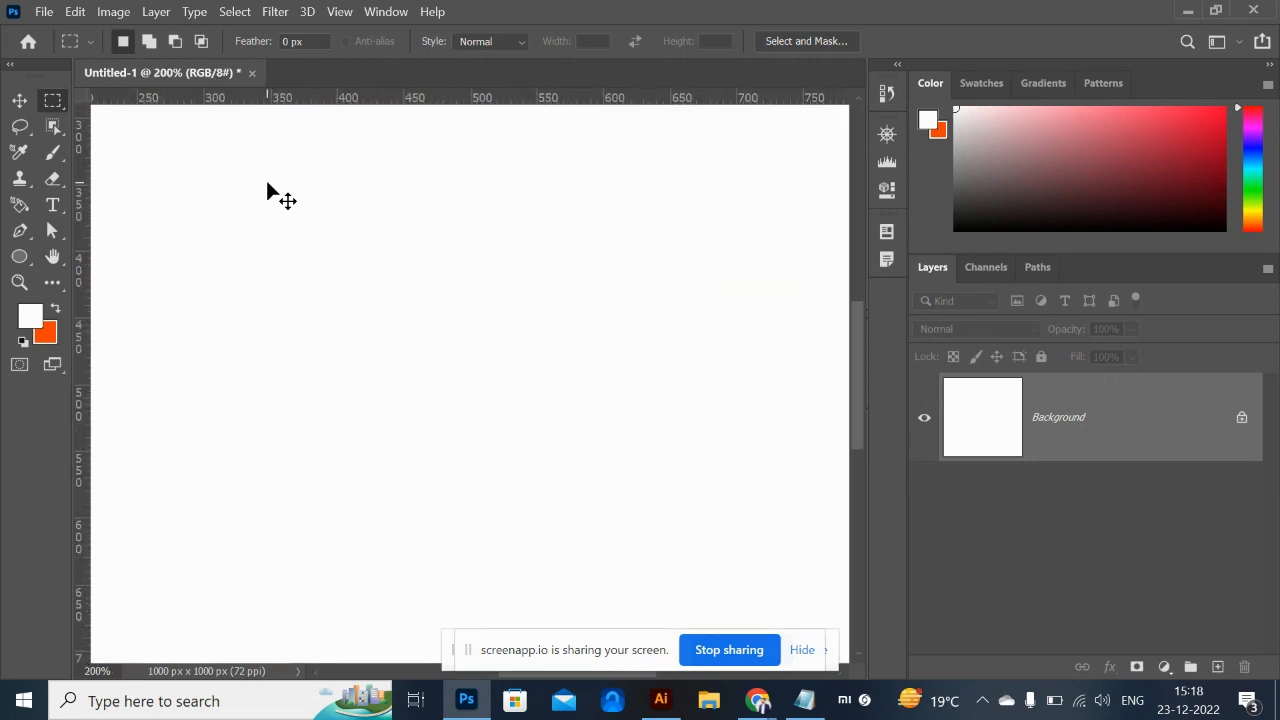
pyautogui.hotkey('ctrl', '+')
pyautogui.hotkey('ctrl', '+')
# Marquee-select a square about 110 px wide at the canvas's top-left corner and add a new empty layer.
pyautogui.press('space')
pyautogui.moveTo(214, 231); pyautogui.dragTo(566, 636)
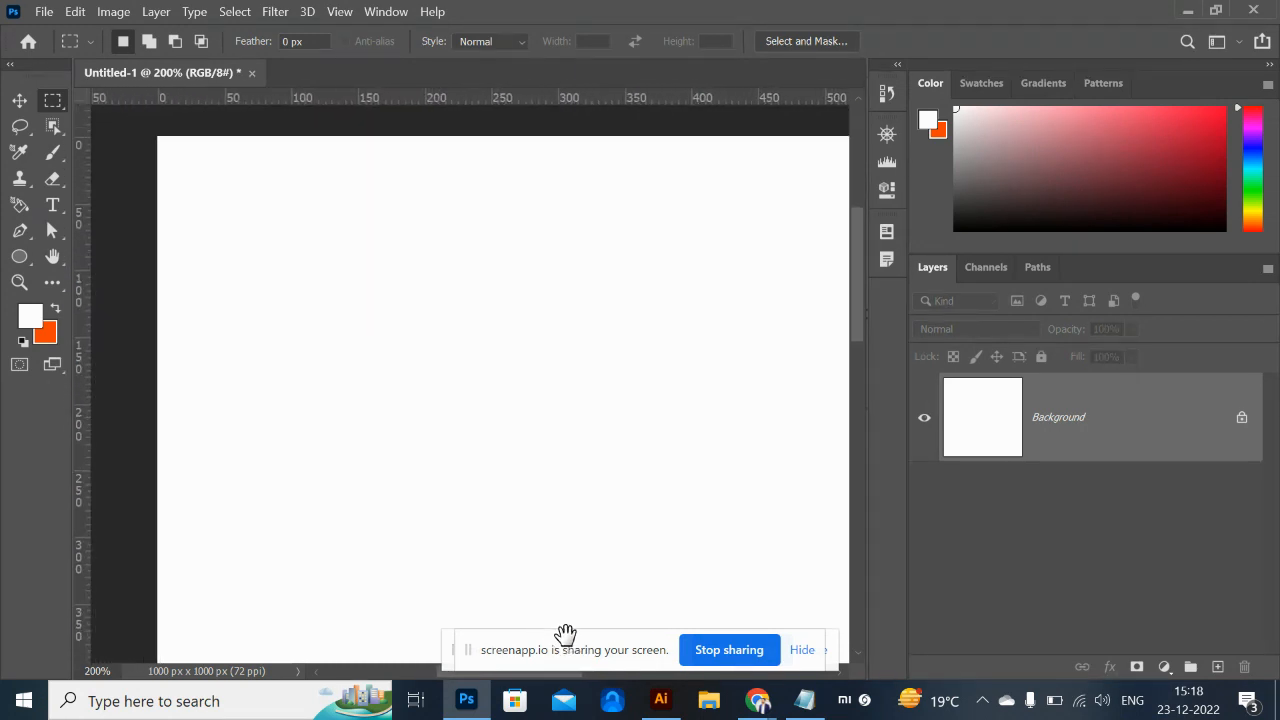
pyautogui.moveTo(440, 378); pyautogui.dragTo(486, 411)
pyautogui.hotkey('ctrl', '+')
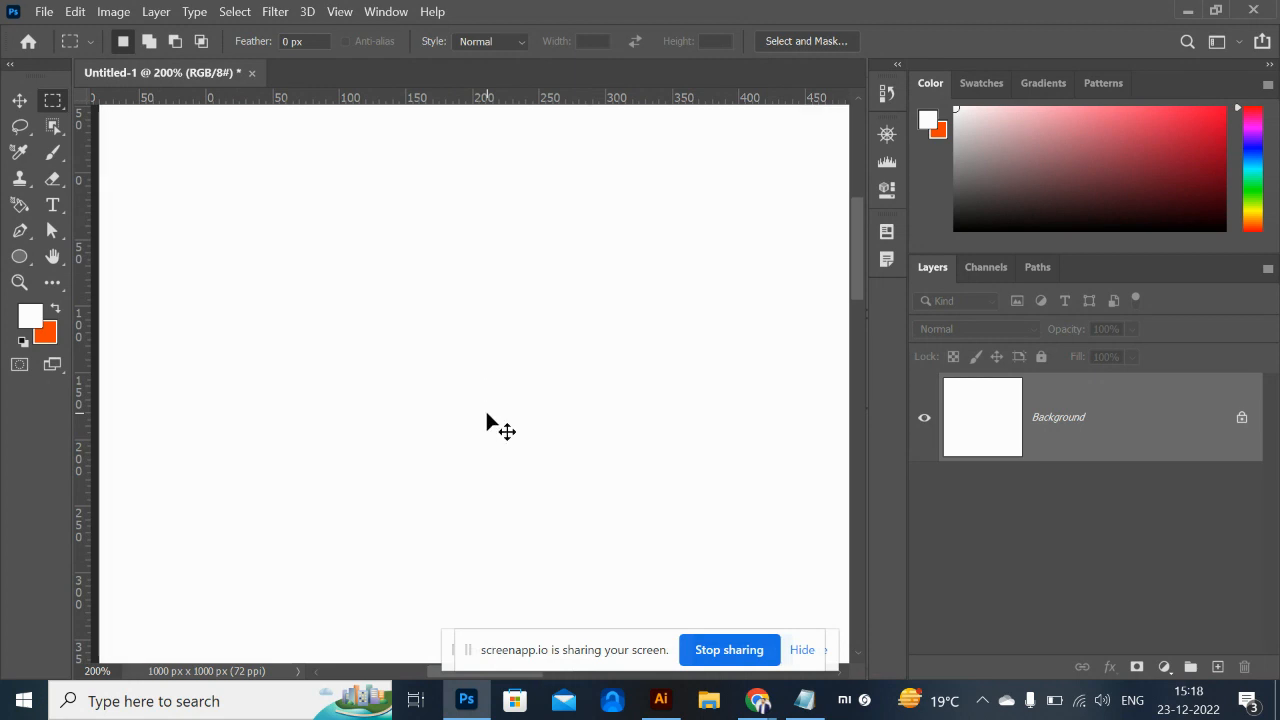
pyautogui.moveTo(317, 363); pyautogui.dragTo(343, 403)
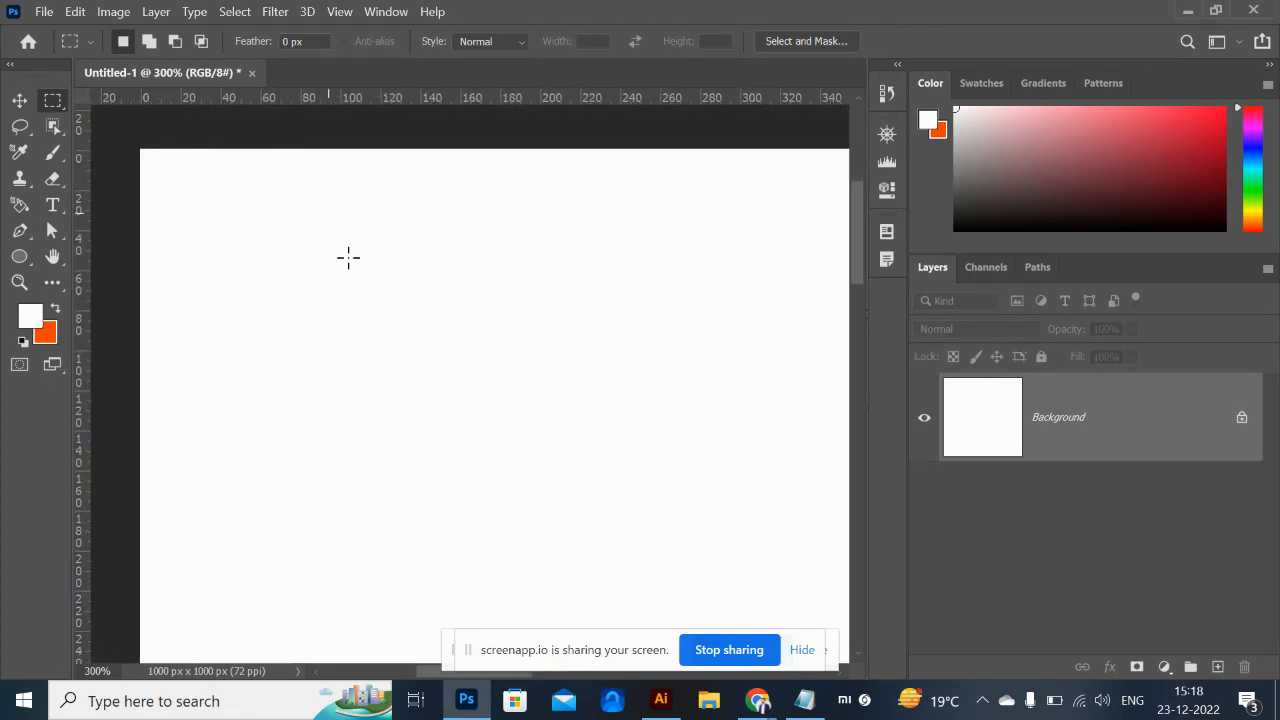
pyautogui.click(57, 99)
pyautogui.moveTo(140, 148); pyautogui.dragTo(429, 372)
pyautogui.click(1216, 667)
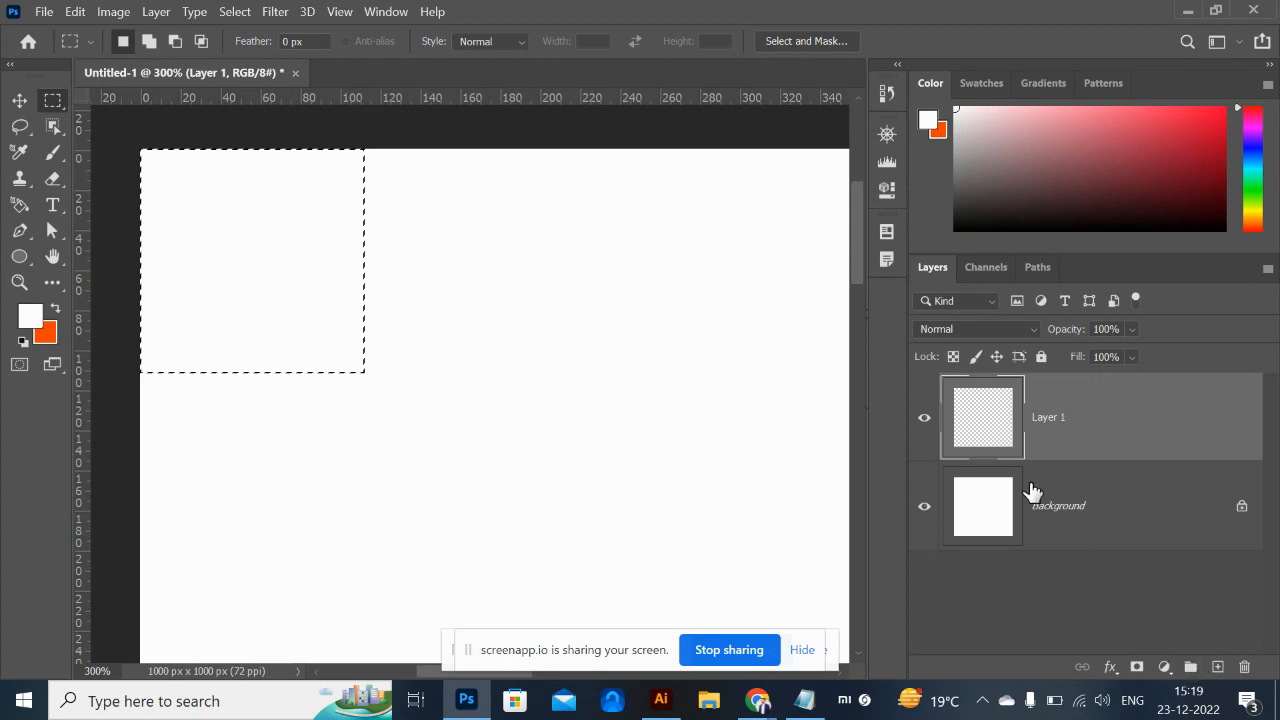
# Set the foreground color to a medium reddish brown from the orange hue range.
pyautogui.moveTo(1260, 173)
pyautogui.mouseDown()
pyautogui.moveTo(1262, 248)
pyautogui.moveTo(1260, 206)
pyautogui.moveTo(1260, 226)
pyautogui.mouseUp()
pyautogui.moveTo(1205, 171)
pyautogui.mouseDown()
pyautogui.moveTo(1170, 172)
pyautogui.moveTo(1171, 140)
pyautogui.moveTo(1171, 173)
pyautogui.moveTo(1183, 153)
pyautogui.moveTo(1192, 184)
pyautogui.moveTo(1180, 157)
pyautogui.moveTo(1174, 169)
pyautogui.mouseUp()
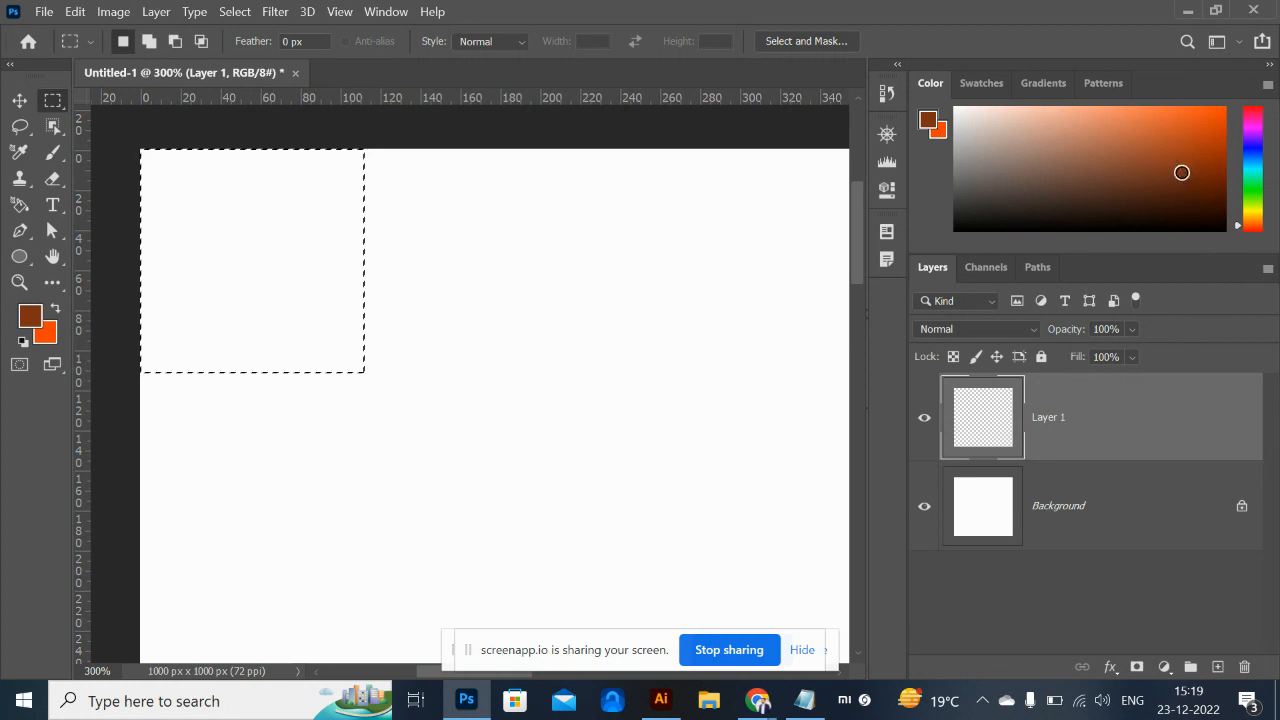
pyautogui.click(1185, 154)
pyautogui.moveTo(1186, 153)
pyautogui.mouseDown()
pyautogui.moveTo(1197, 168)
pyautogui.moveTo(1168, 163)
pyautogui.mouseUp()
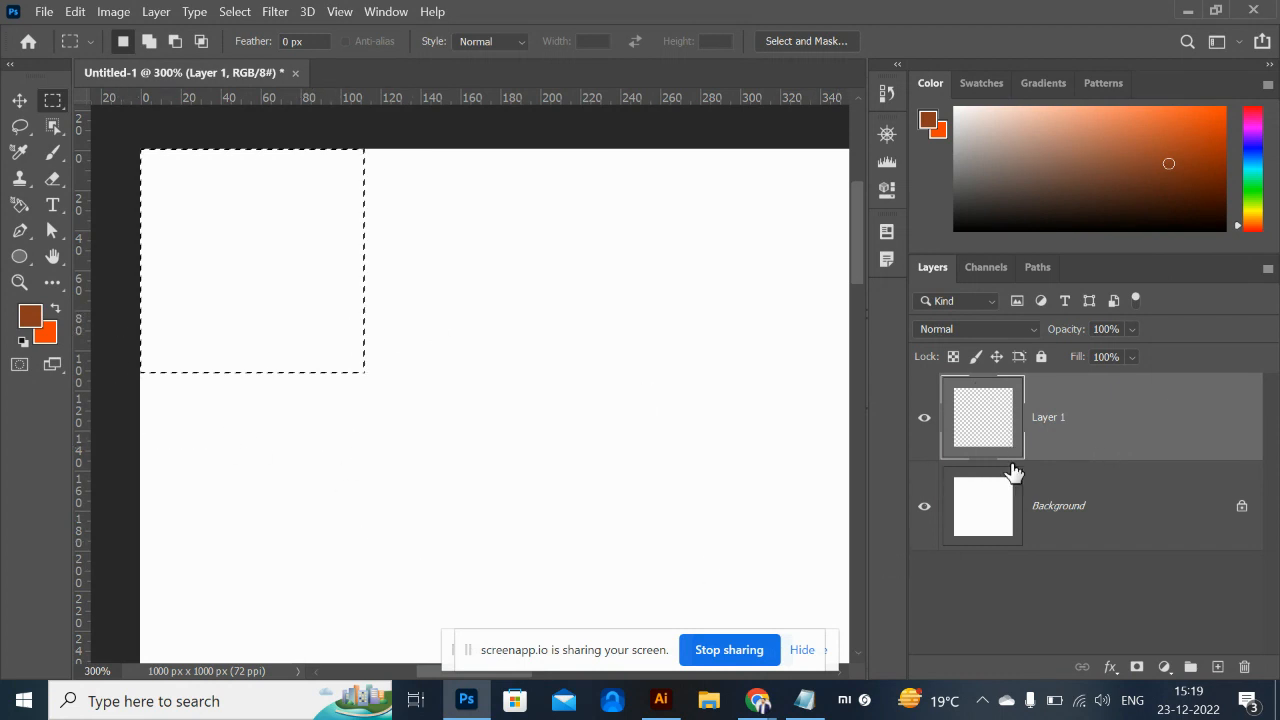
# Rename the new layer above the Background as "first box".
pyautogui.click(1035, 527)
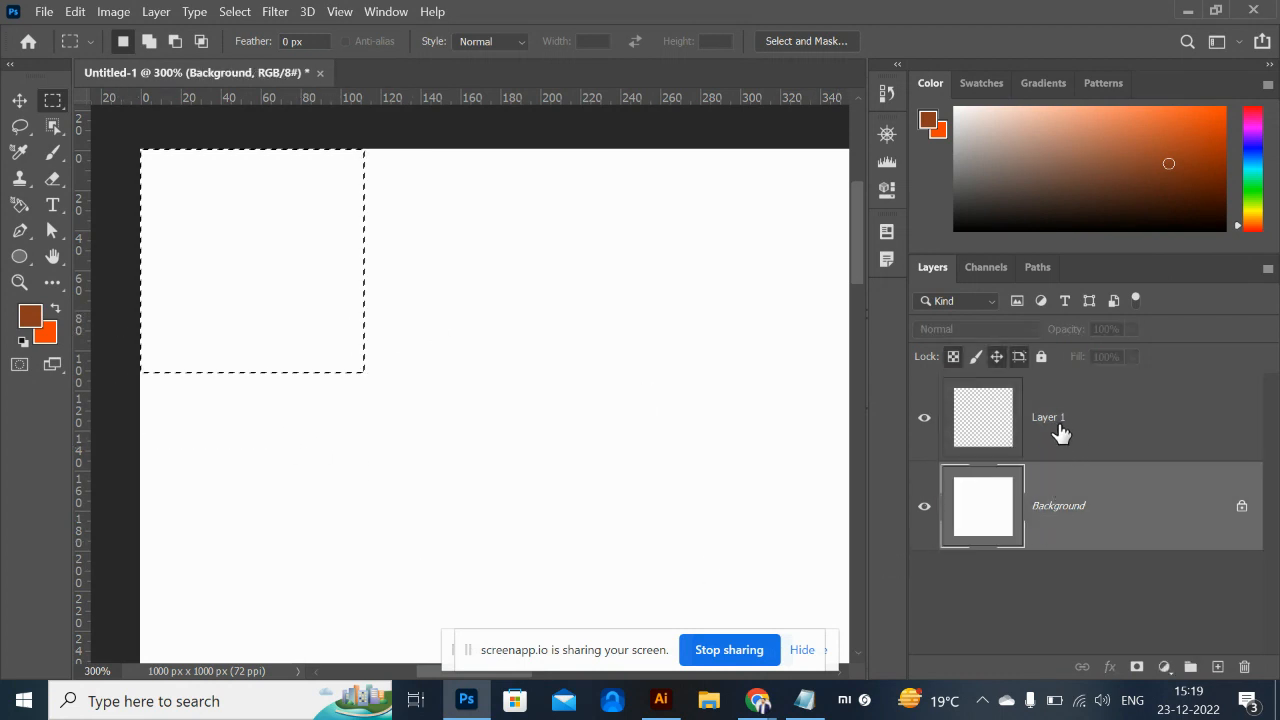
pyautogui.click(1062, 432)
pyautogui.doubleClick(1062, 425)
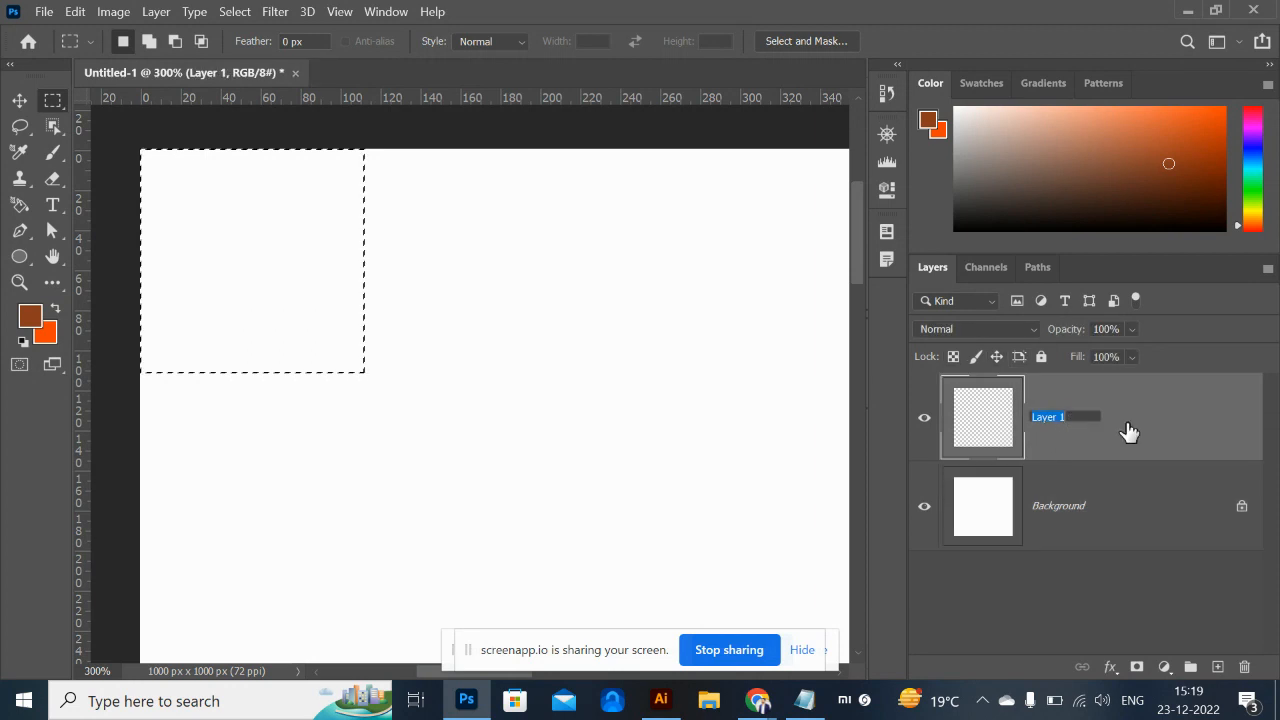
pyautogui.press('BackSpace')
pyautogui.write('bo')
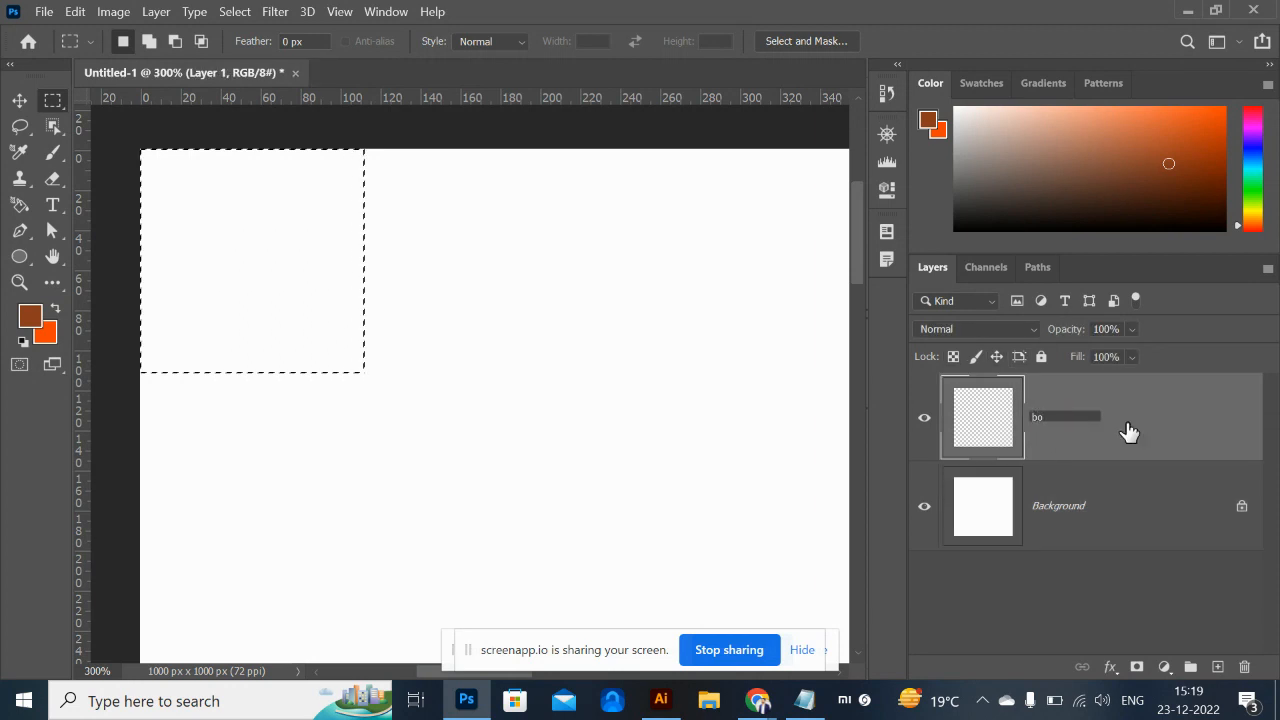
pyautogui.write('frst')
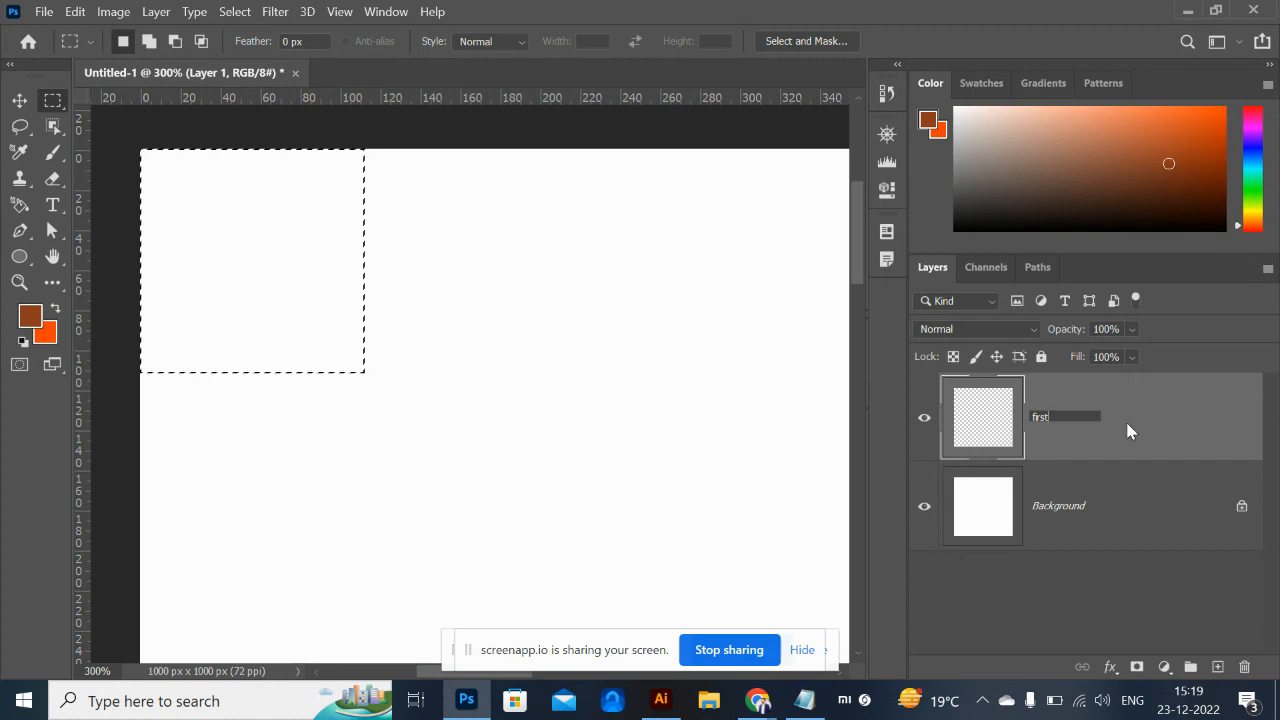
pyautogui.write(' box')
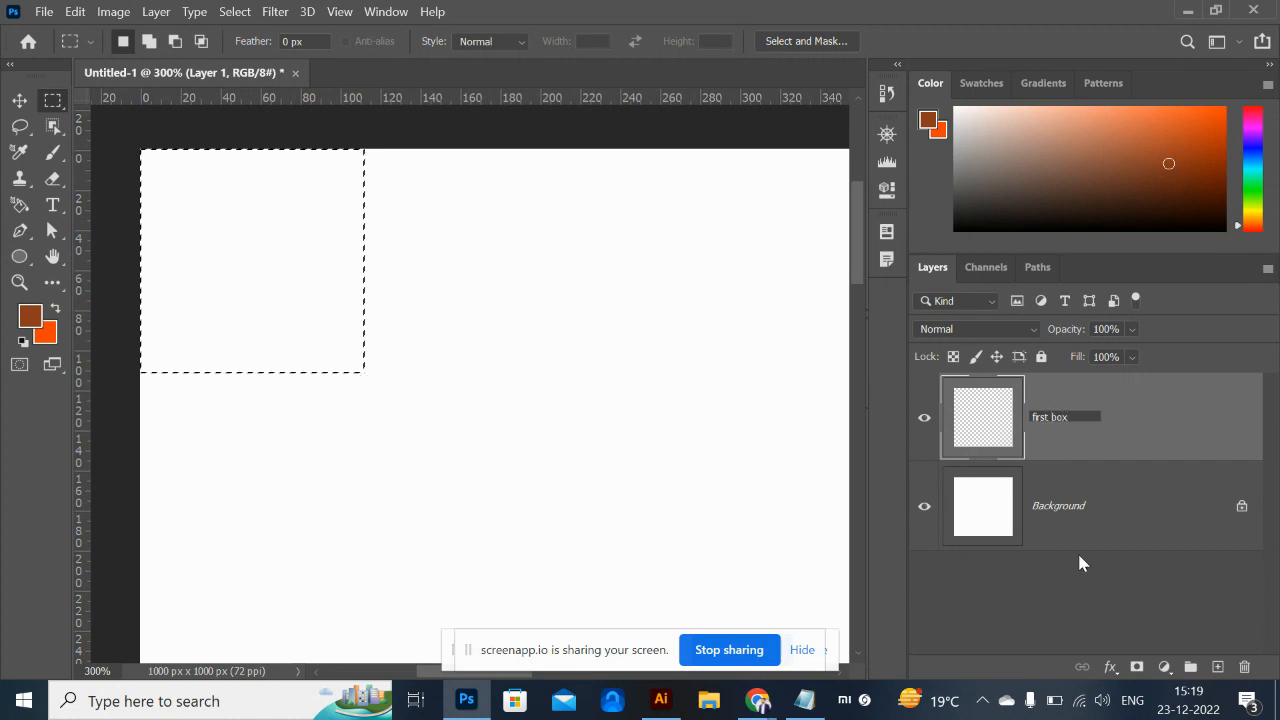
pyautogui.press('Return')
# Fill the square selection on the "first box" layer with the brown foreground color and deselect.
pyautogui.click(1084, 530)
pyautogui.click(1080, 445)
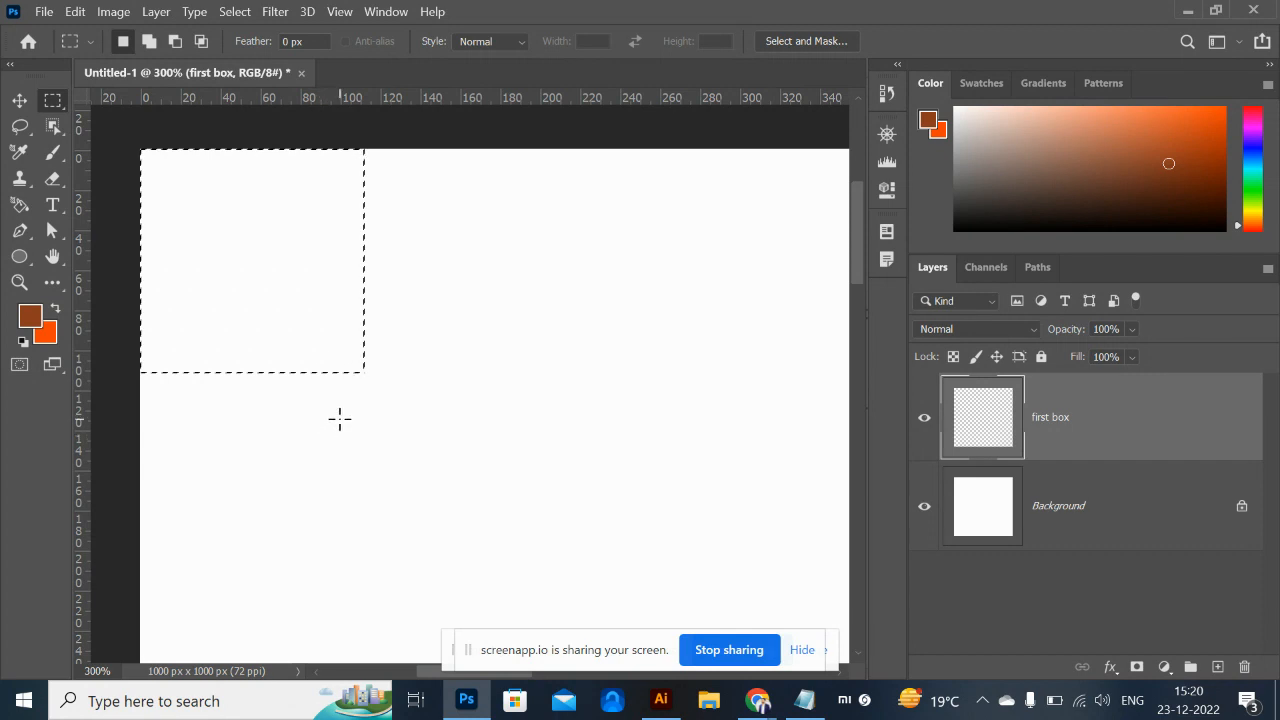
pyautogui.hotkey('alt', 'BackSpace')
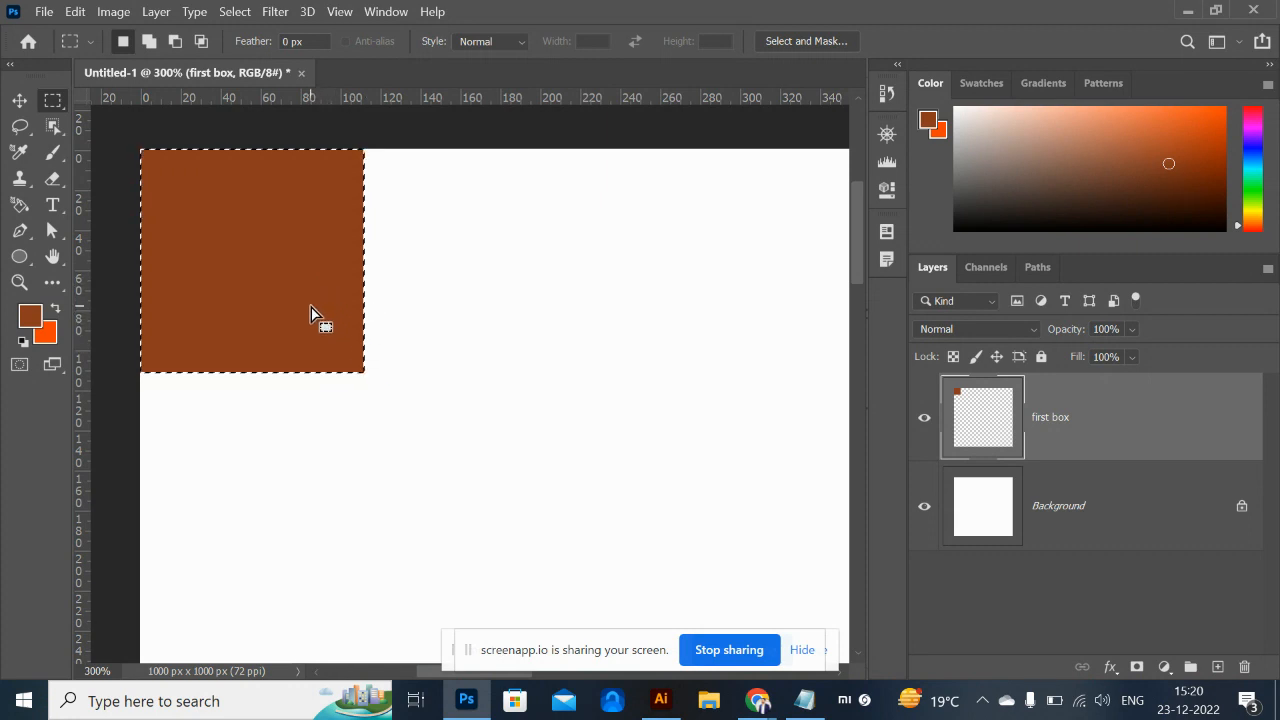
pyautogui.hotkey('ctrl', 'd')
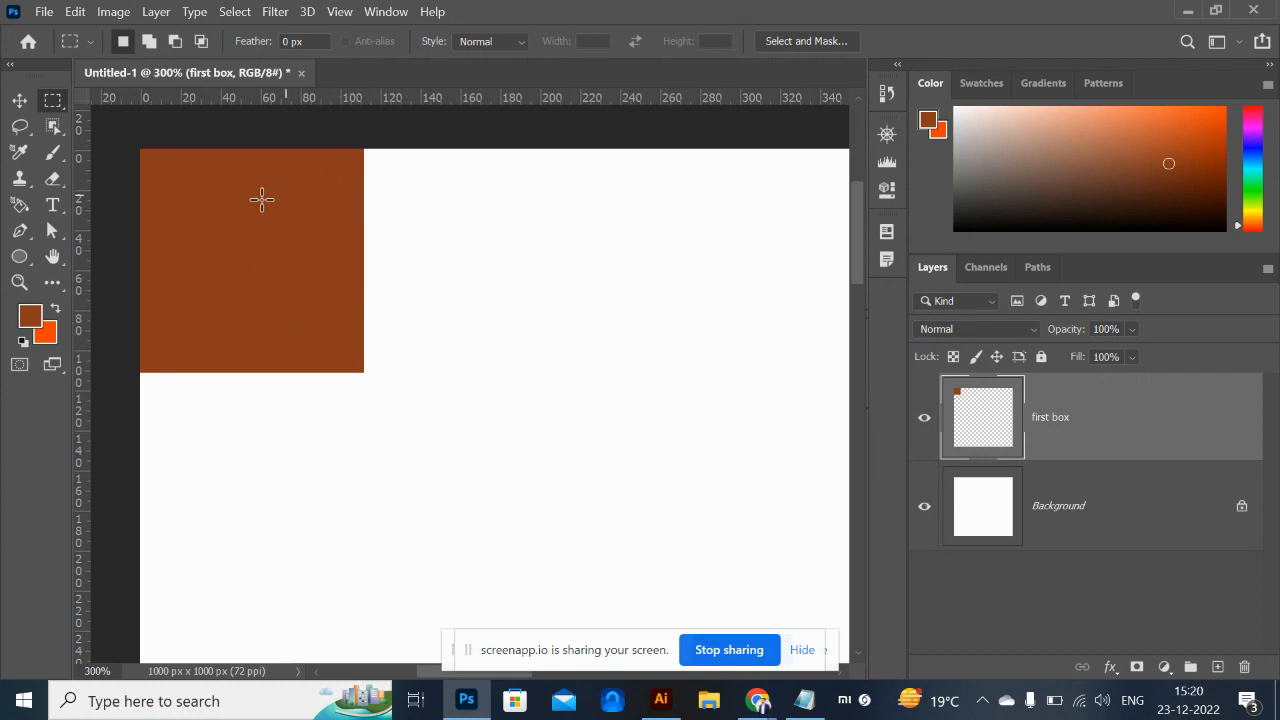
# Use the Move tool to shift the brown box around the canvas and align it back with the canvas's top-left corner.
pyautogui.click(21, 102)
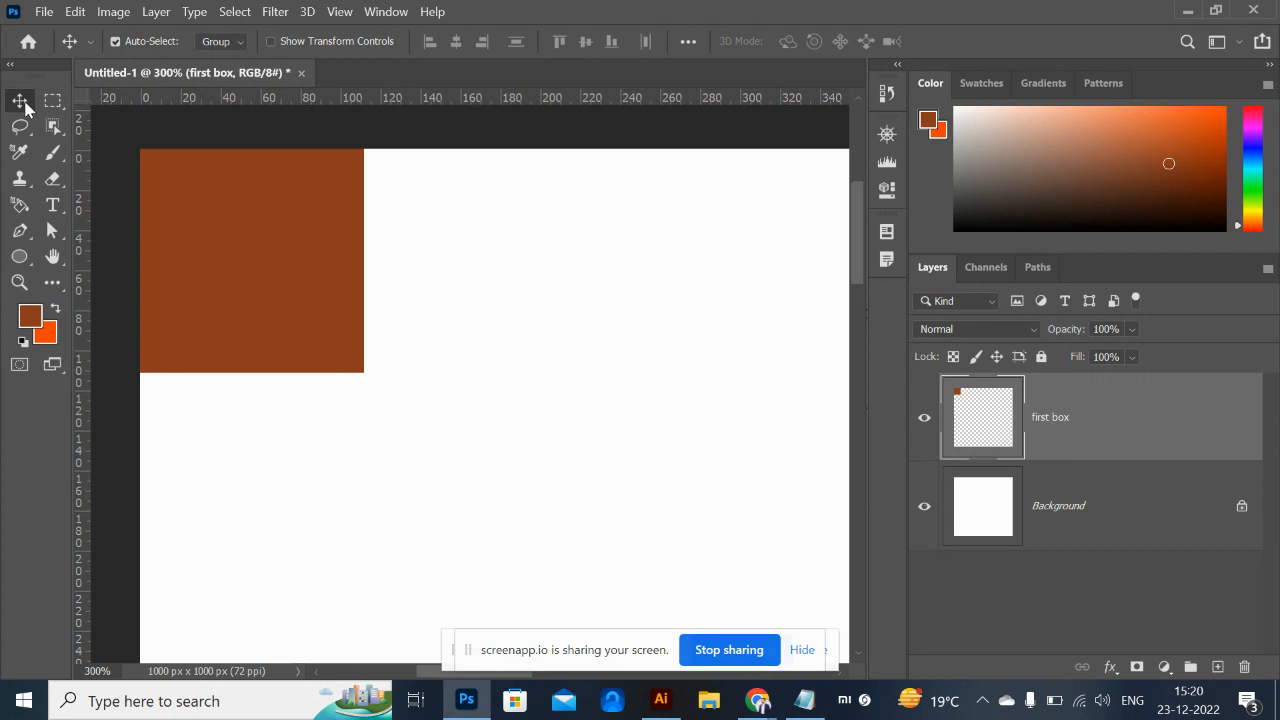
pyautogui.click(51, 103)
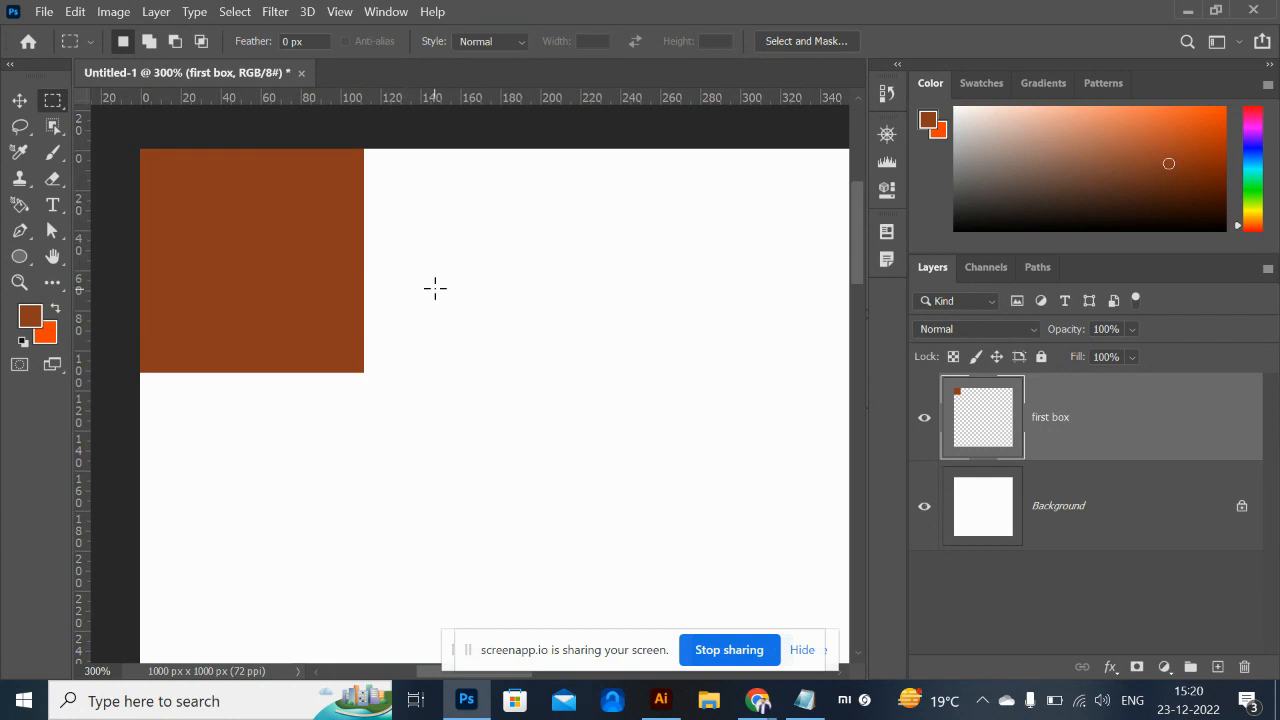
pyautogui.click(18, 103)
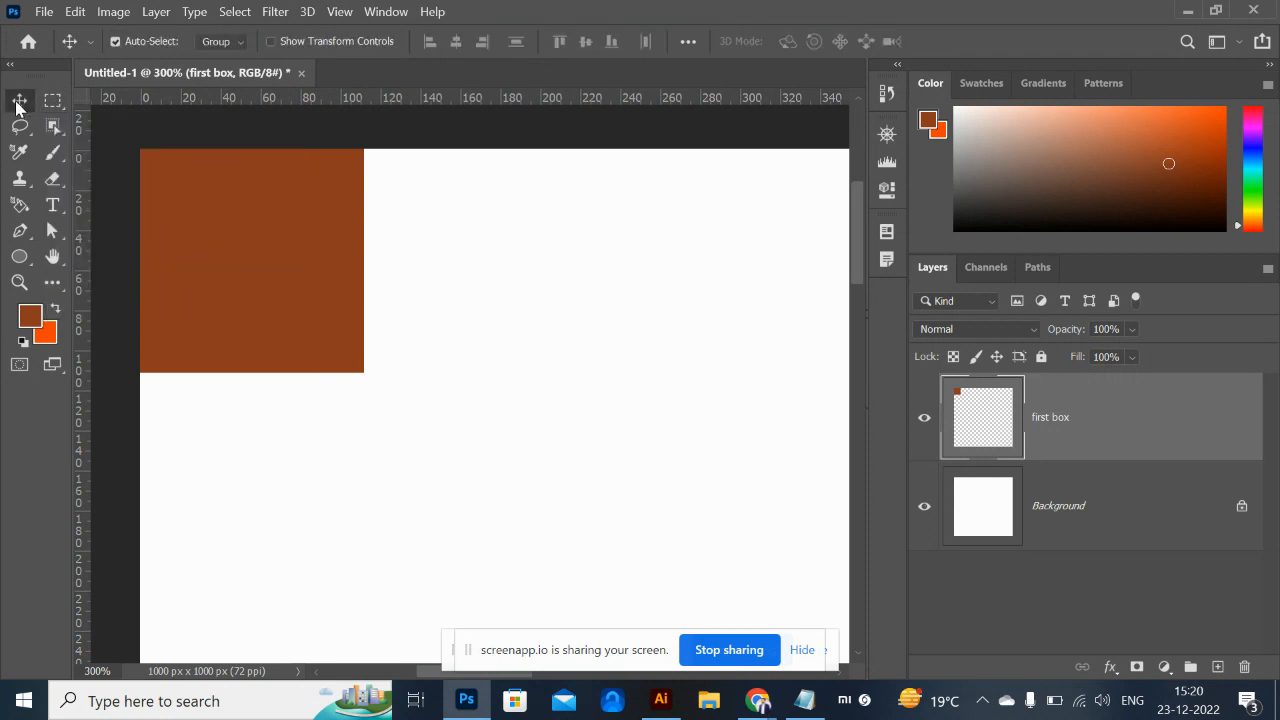
pyautogui.moveTo(227, 280); pyautogui.dragTo(259, 295)
pyautogui.moveTo(370, 396); pyautogui.dragTo(226, 262)
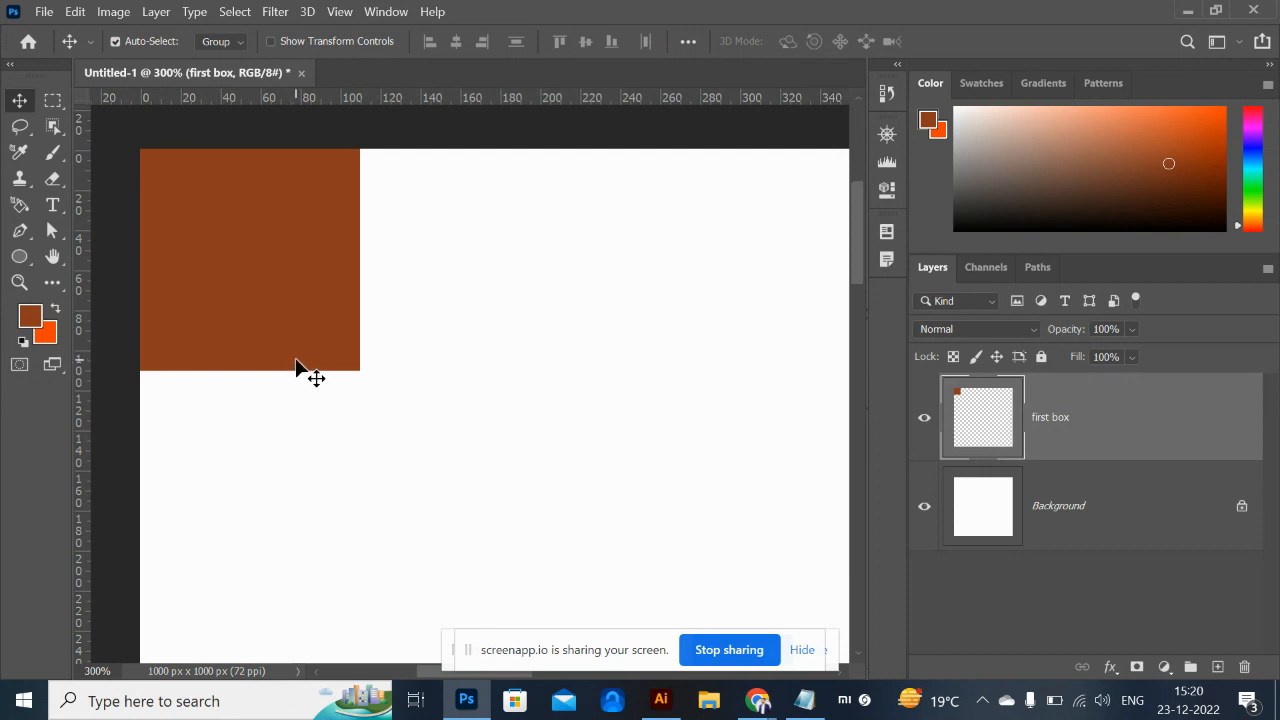
pyautogui.moveTo(214, 242); pyautogui.dragTo(205, 218)
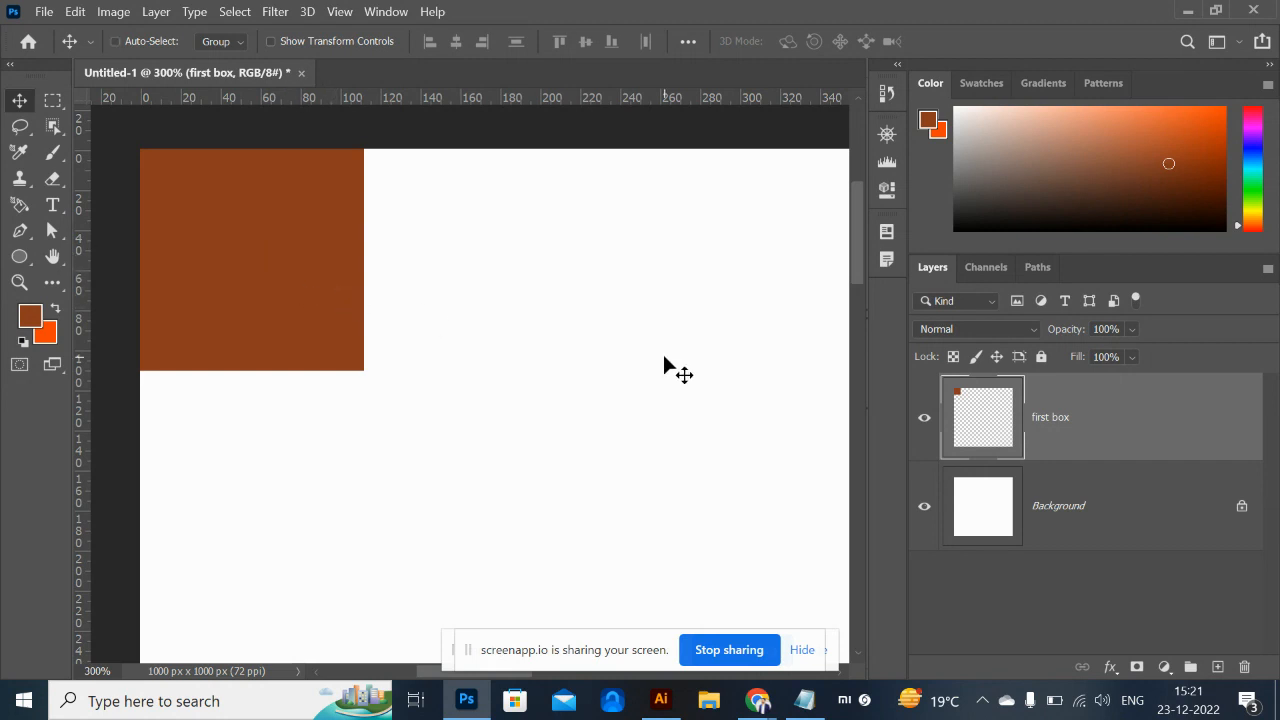
# Duplicate the brown box twice and place the copies side by side along the canvas's top edge, making a row about 330 px long.
pyautogui.hotkey('ctrl', 'j')
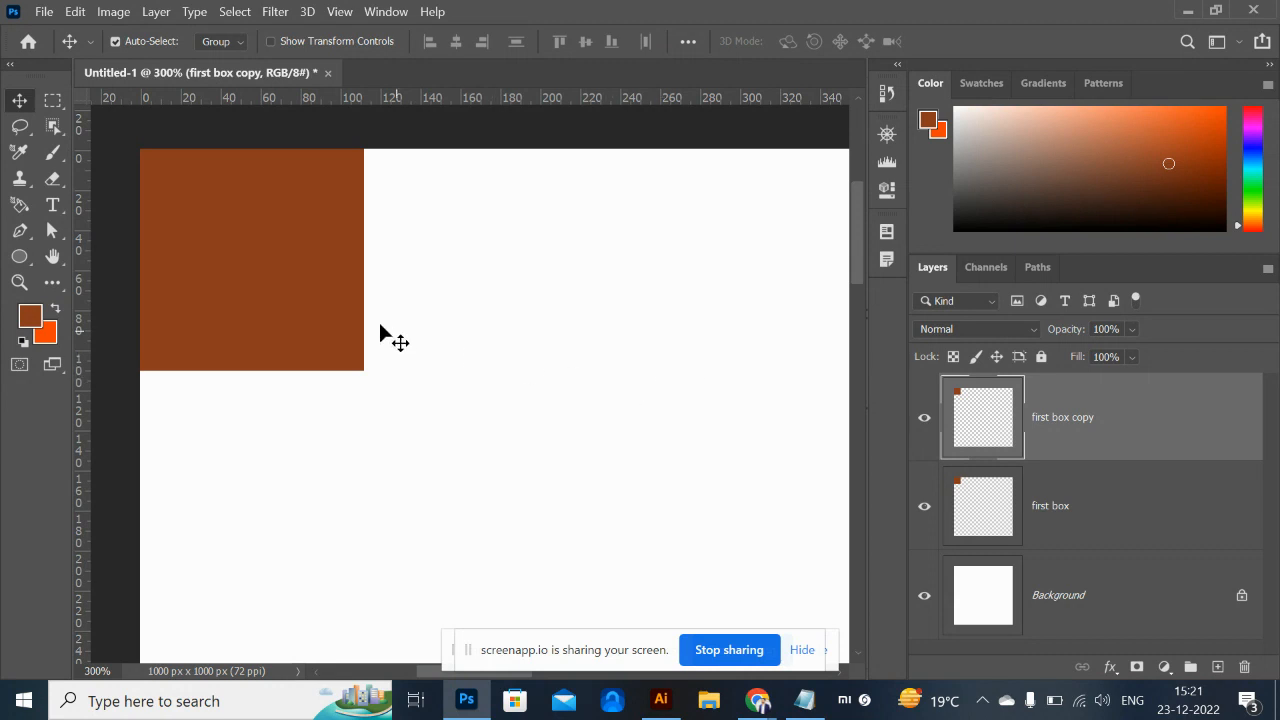
pyautogui.moveTo(218, 258); pyautogui.dragTo(440, 260)
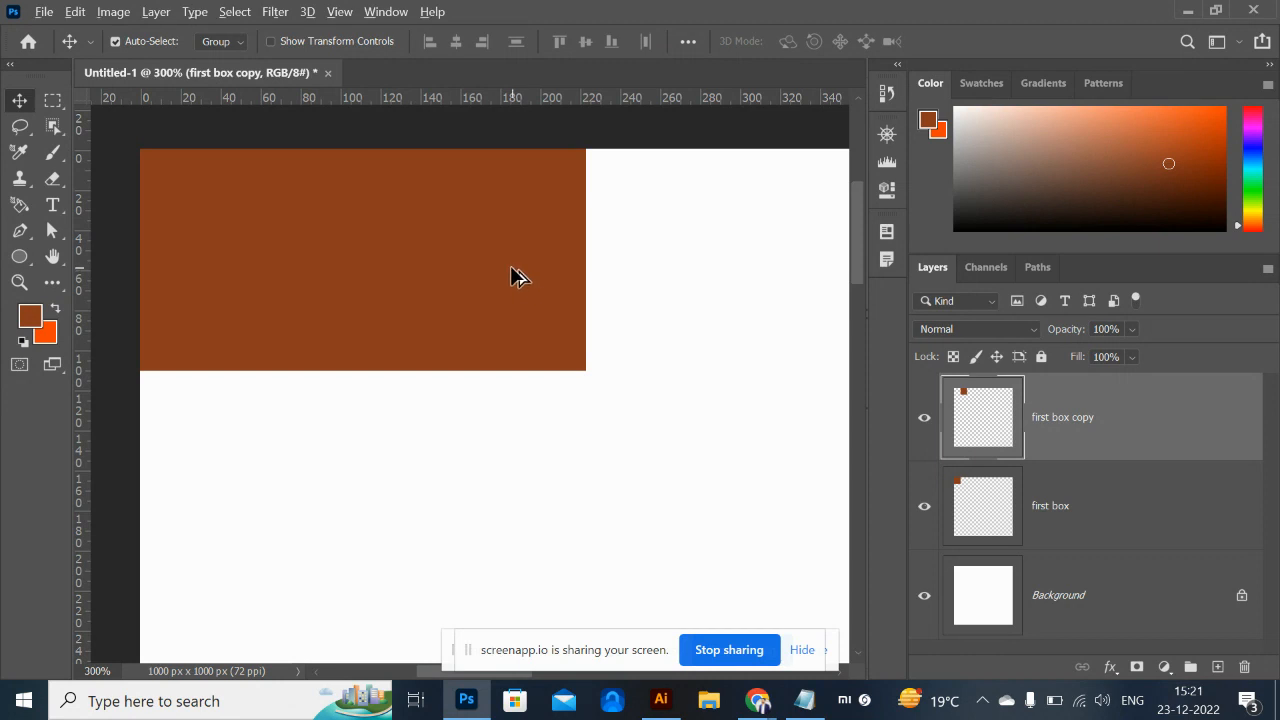
pyautogui.moveTo(517, 270); pyautogui.dragTo(730, 263)
pyautogui.hotkey('ctrl', 'j')
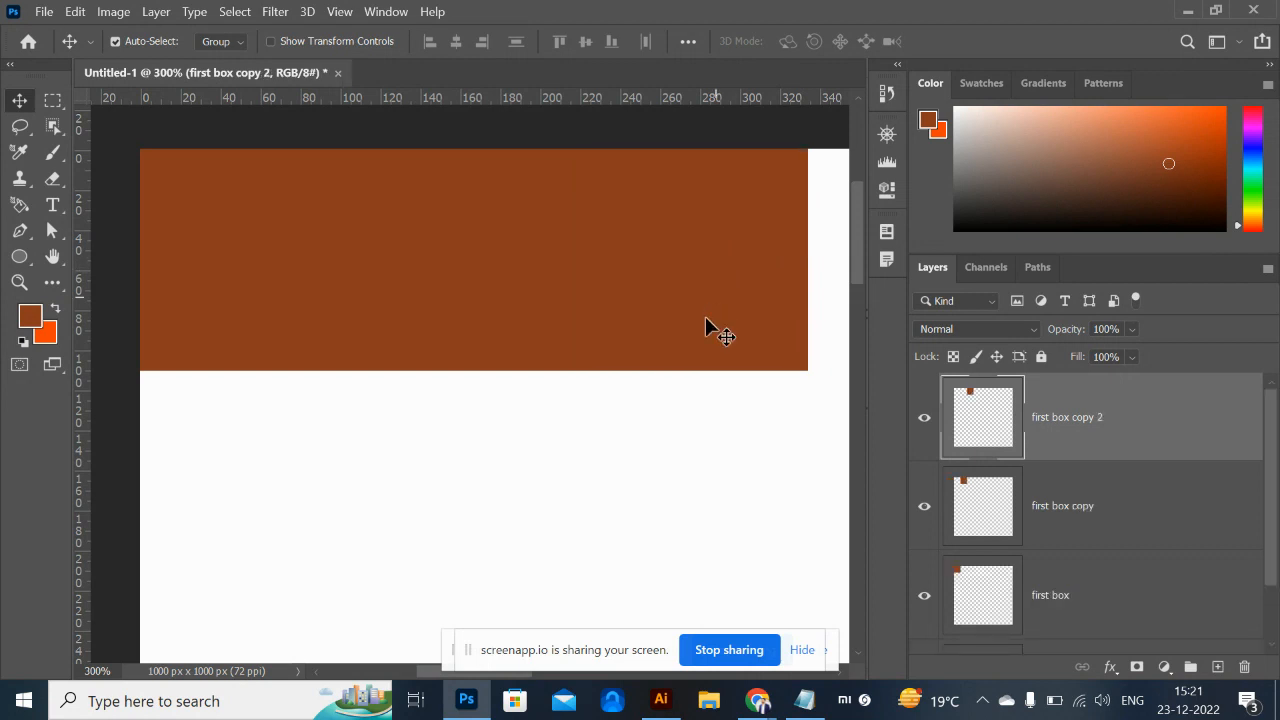
# Duplicate the brown box three more times along the canvas's top edge, extending the row to about 665 px long.
pyautogui.moveTo(706, 429); pyautogui.dragTo(263, 446)
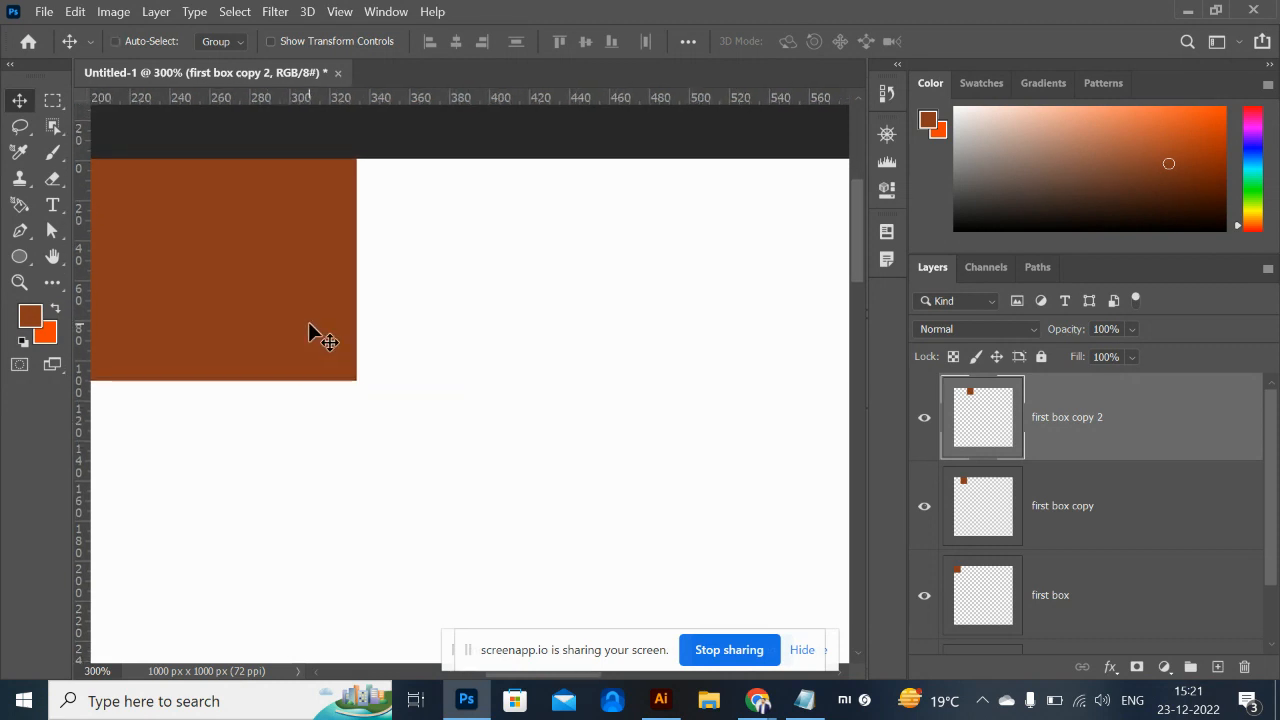
pyautogui.moveTo(312, 334); pyautogui.dragTo(718, 341)
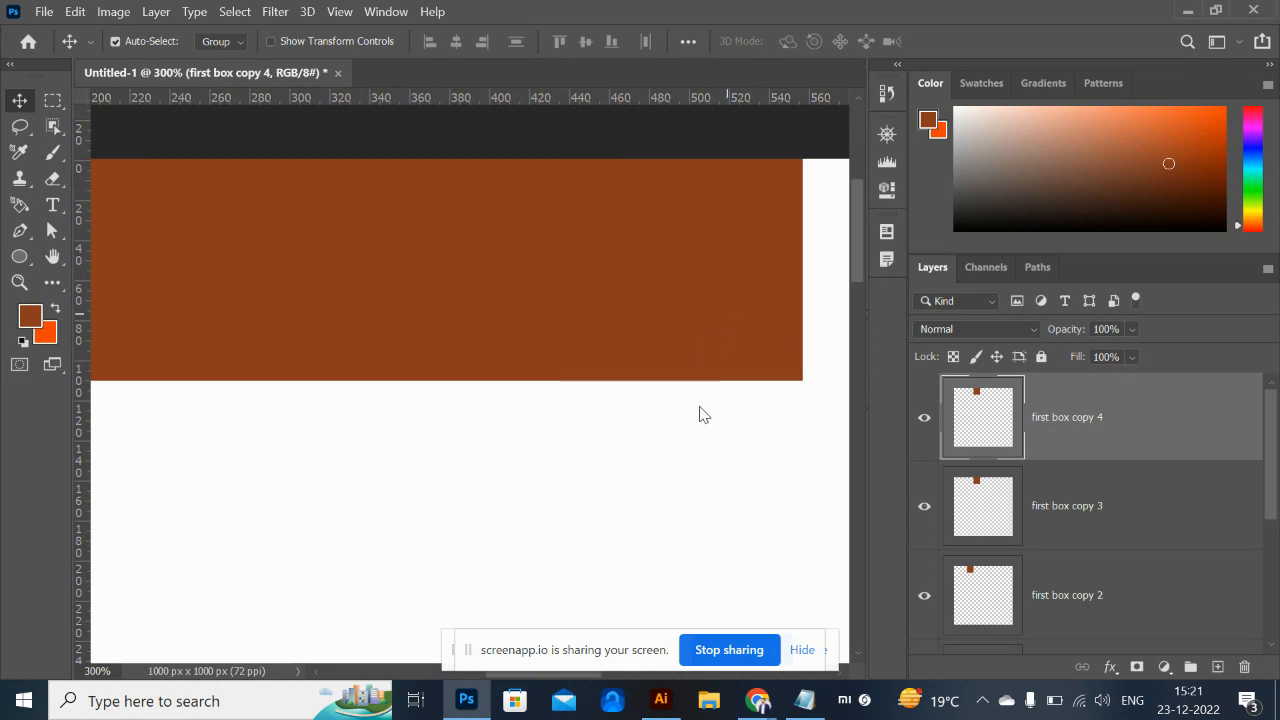
pyautogui.moveTo(694, 460); pyautogui.dragTo(258, 545)
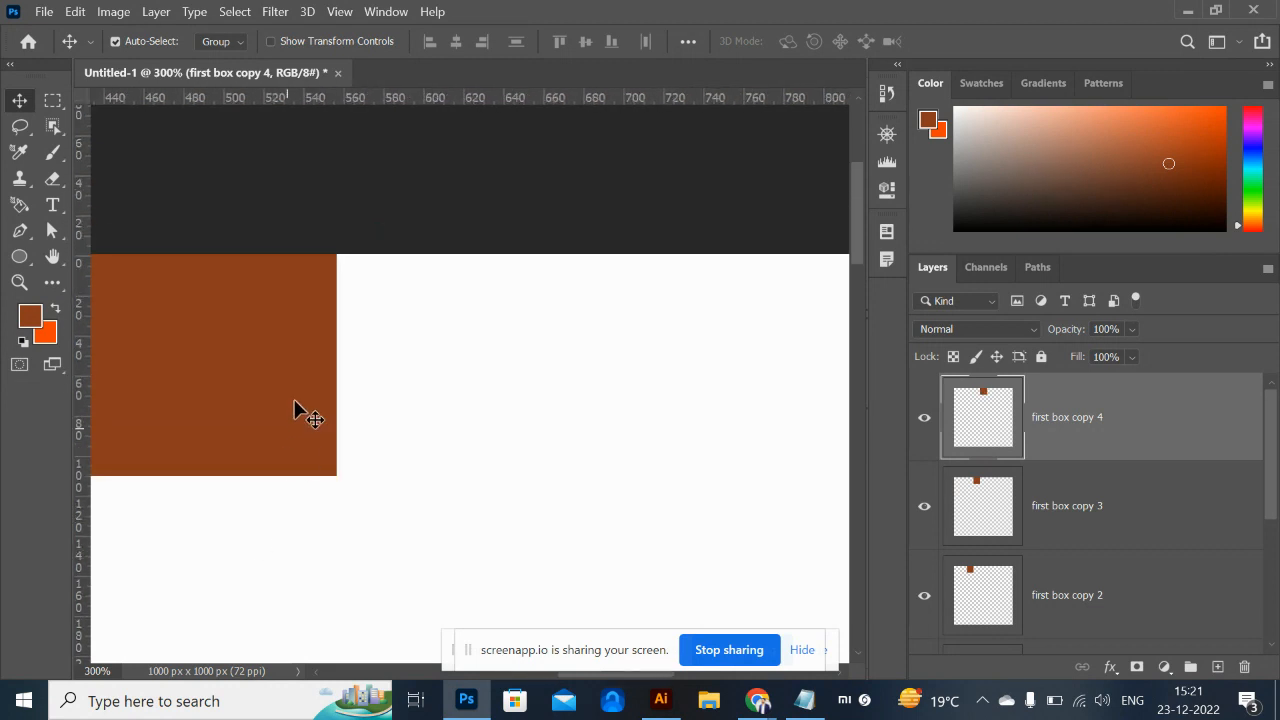
pyautogui.keyDown('alt'); pyautogui.moveTo(294, 402); pyautogui.dragTo(504, 373); pyautogui.keyUp('alt')
pyautogui.click(695, 476)
pyautogui.moveTo(660, 451); pyautogui.dragTo(757, 451)
pyautogui.hotkey('ctrl', '-')
pyautogui.hotkey('ctrl', '-')
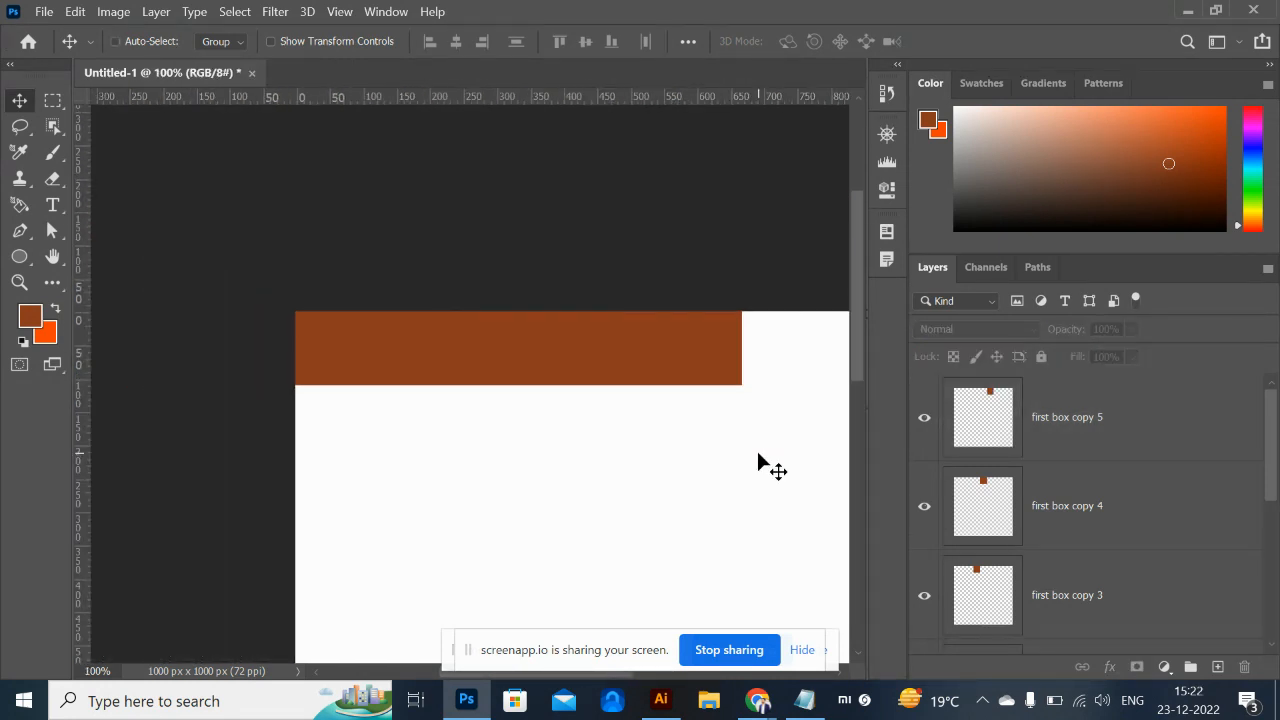
# Select the "first box" layer at the start of the row and add a Bevel & Emboss effect to it.
pyautogui.hotkey('ctrl', '+')
pyautogui.hotkey('ctrl', '+')
pyautogui.hotkey('ctrl', '+')
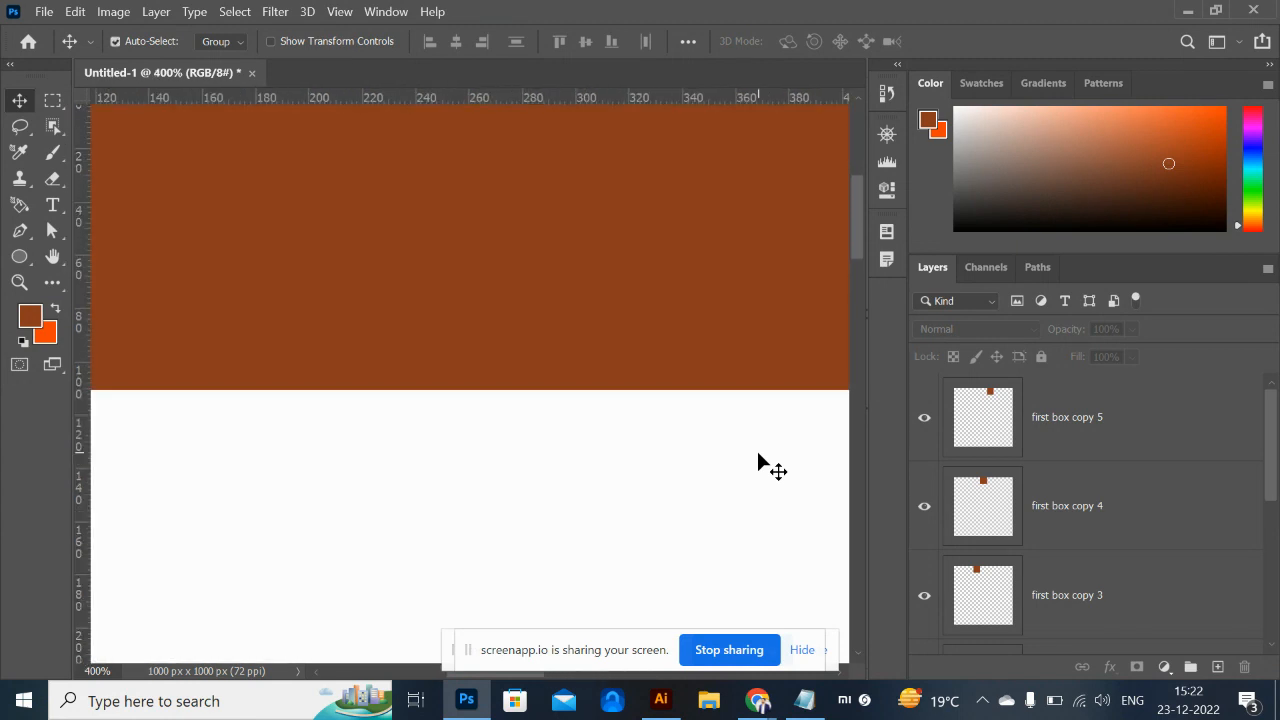
pyautogui.moveTo(362, 391); pyautogui.dragTo(760, 482)
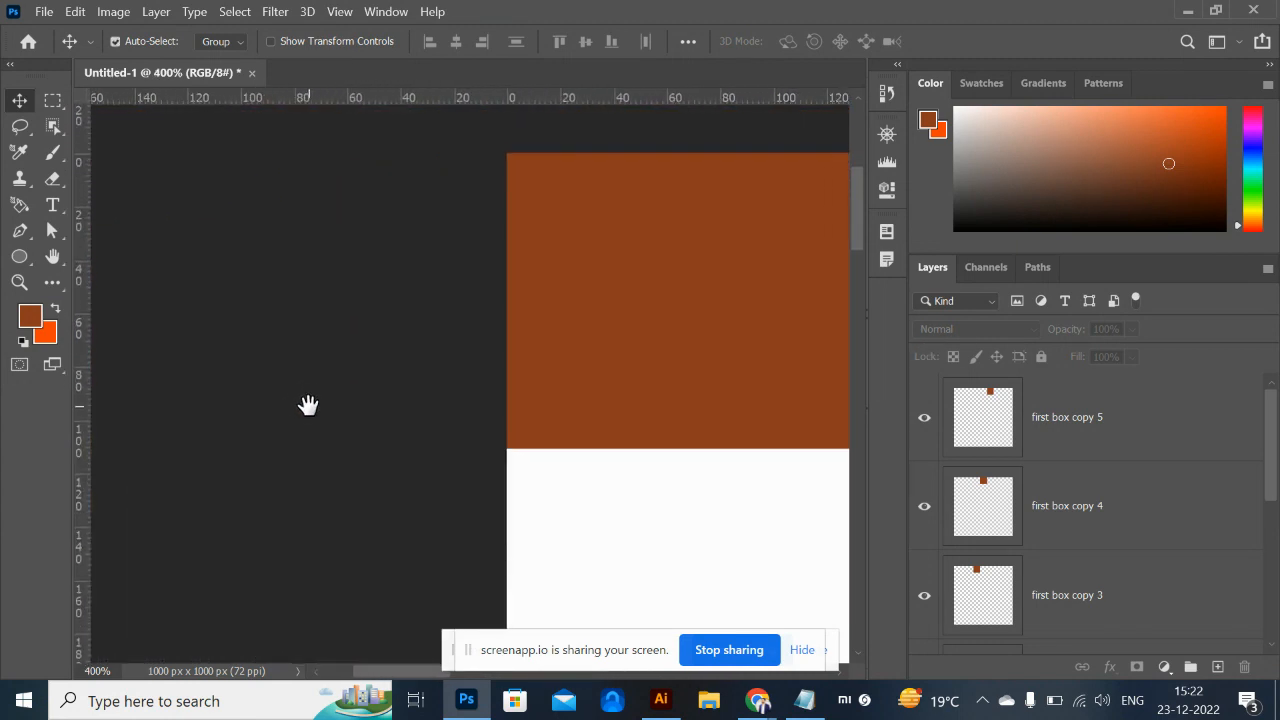
pyautogui.click(566, 380)
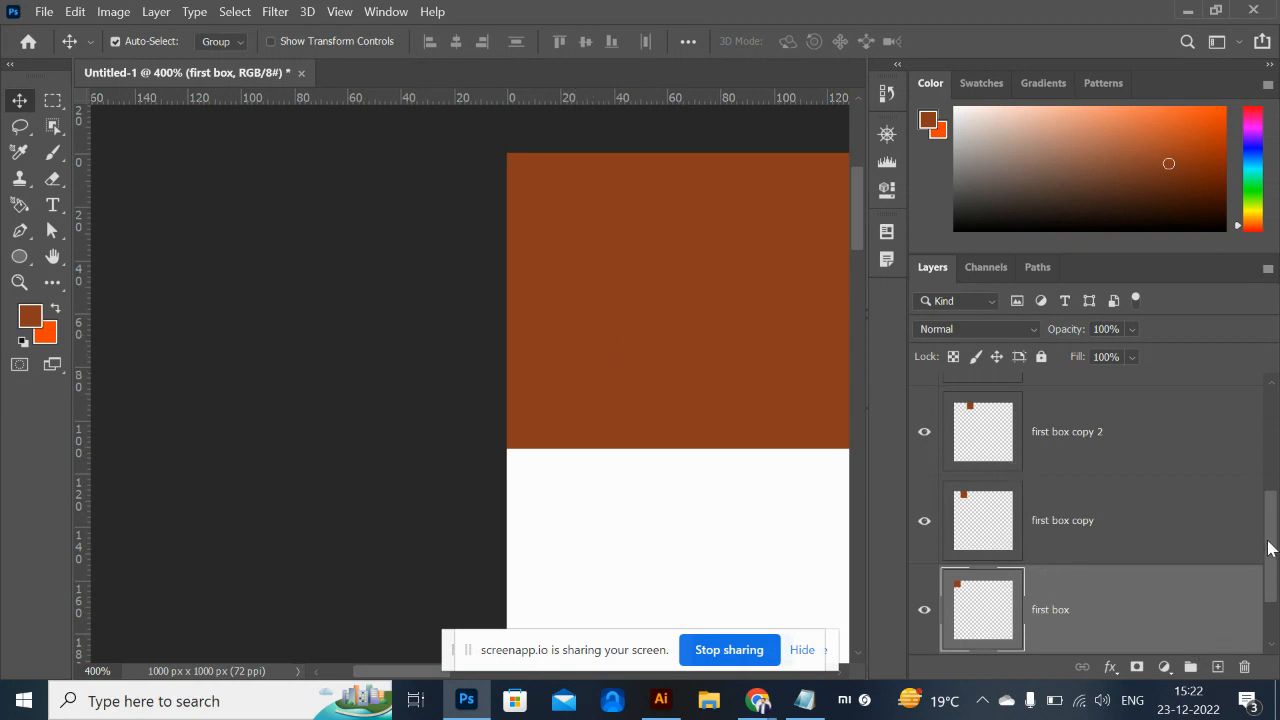
pyautogui.moveTo(1268, 548); pyautogui.dragTo(1268, 597)
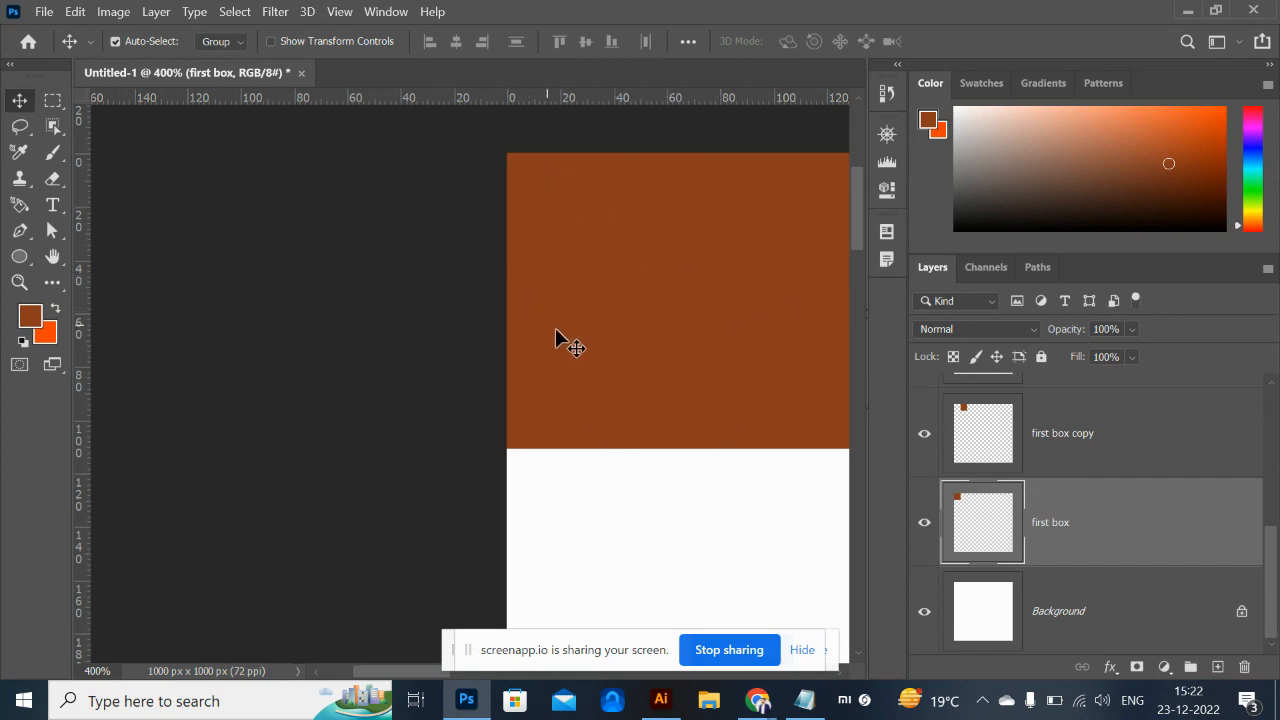
pyautogui.moveTo(599, 333); pyautogui.dragTo(434, 349)
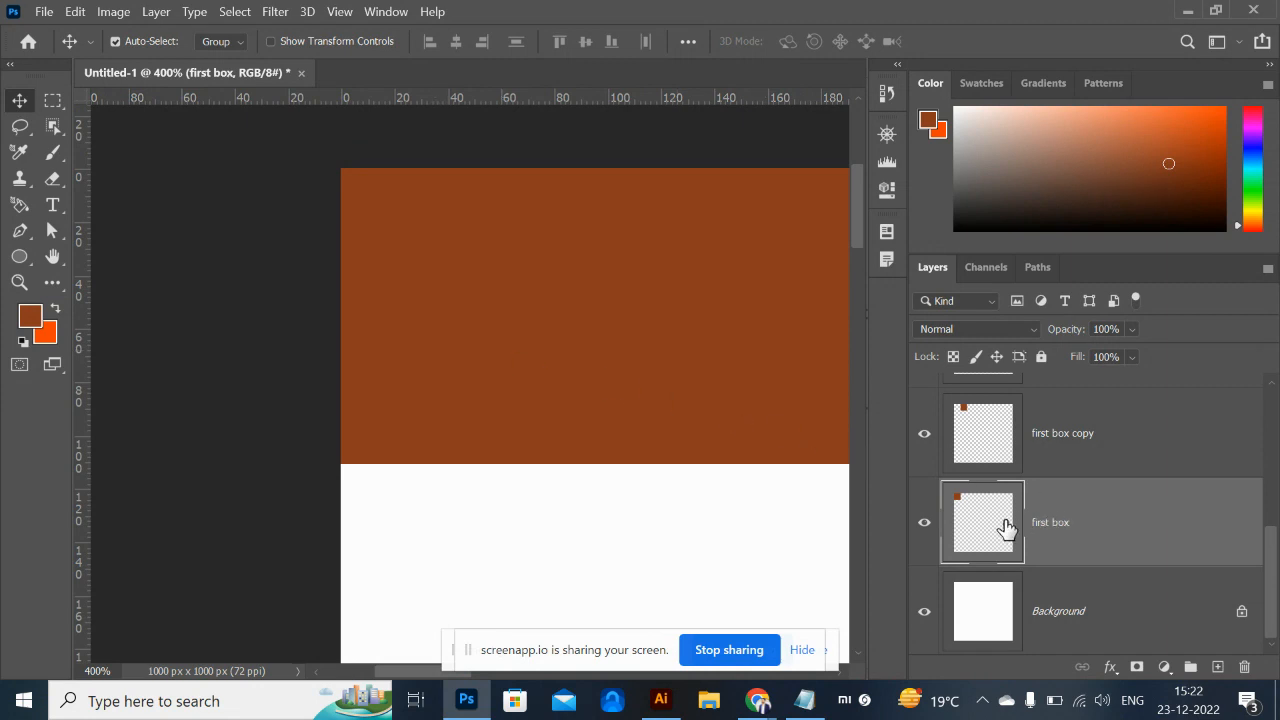
pyautogui.click(1112, 670)
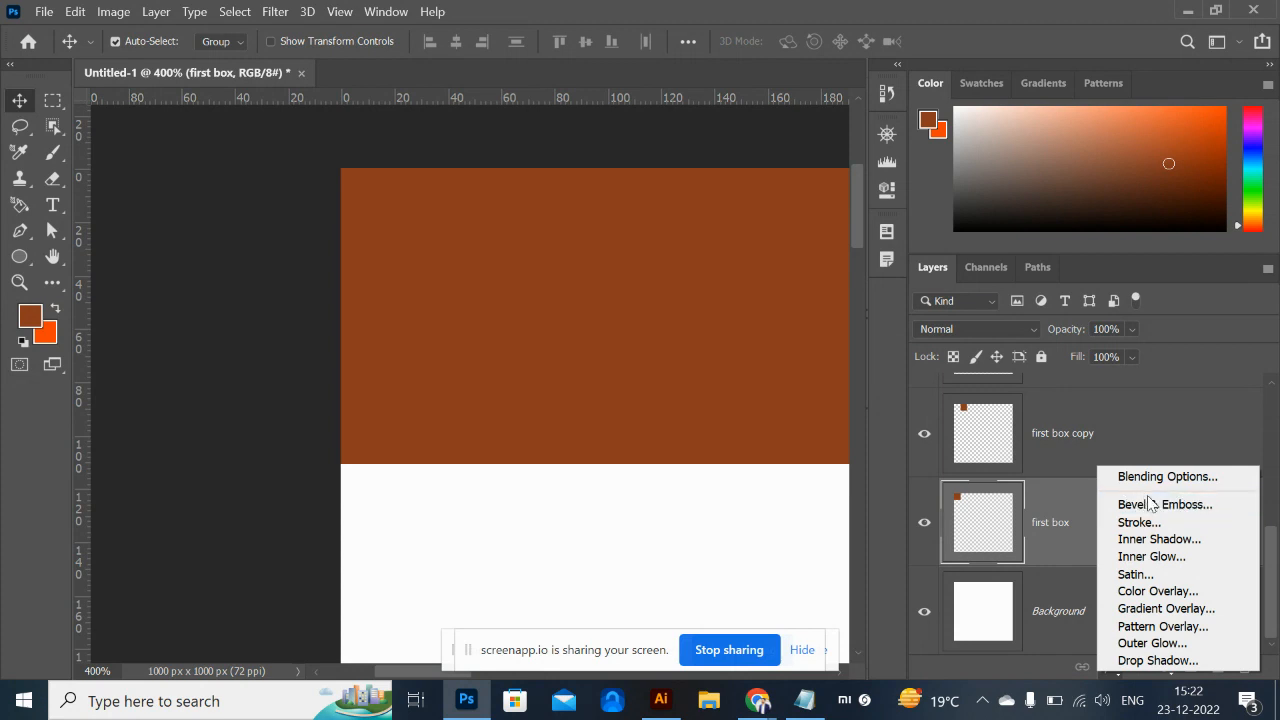
pyautogui.click(1142, 505)
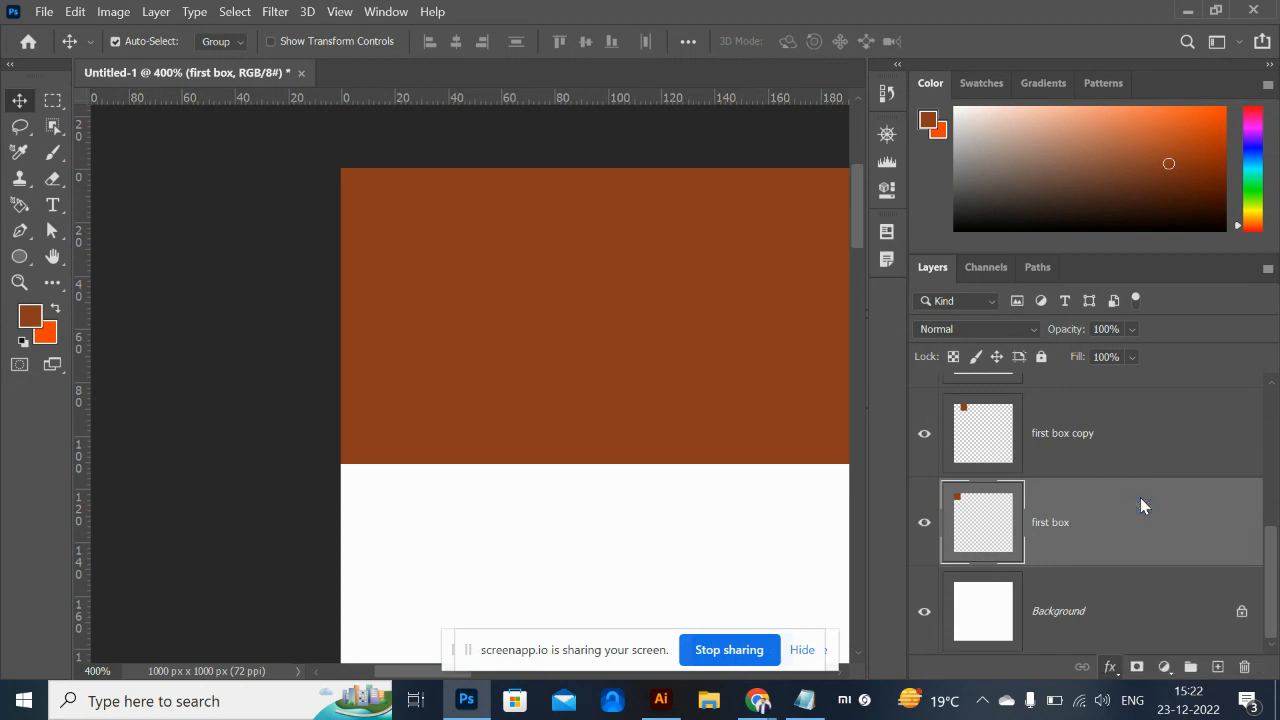
pyautogui.moveTo(662, 101); pyautogui.dragTo(1032, 116)
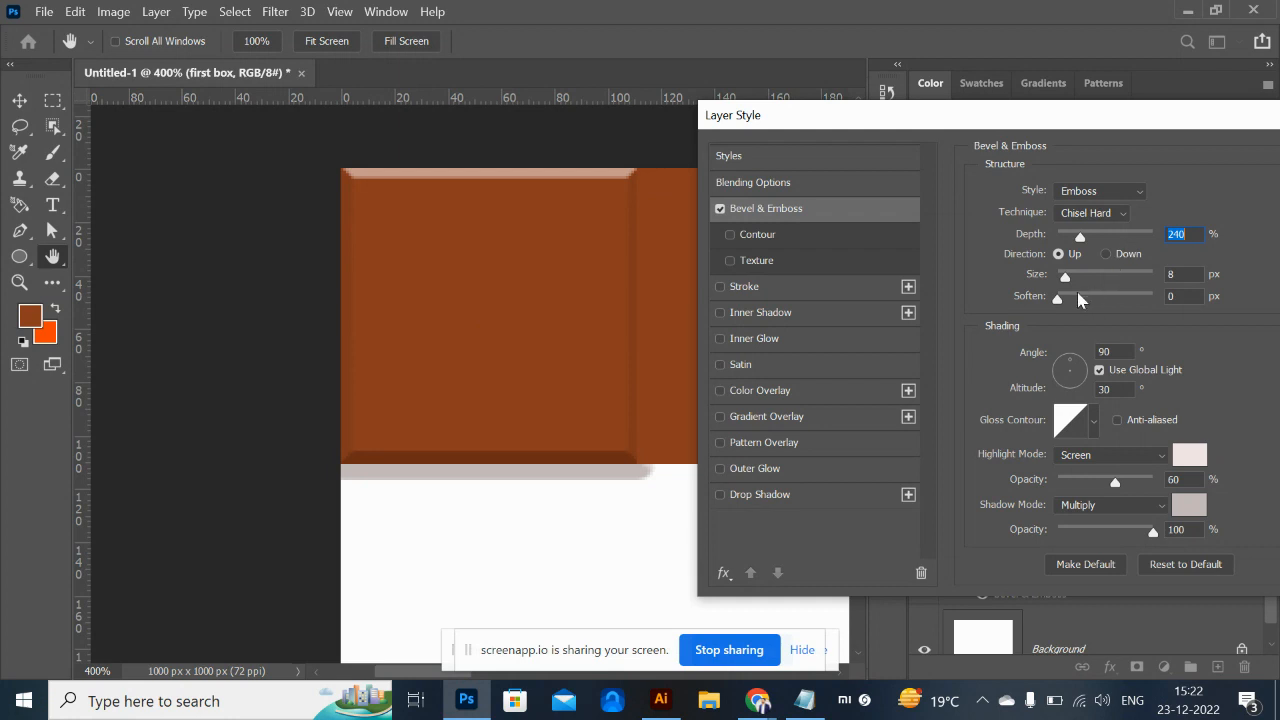
# Set the bevel's style to Inner Bevel with a size of 21 px and apply the effect.
pyautogui.moveTo(1066, 277); pyautogui.dragTo(1081, 284)
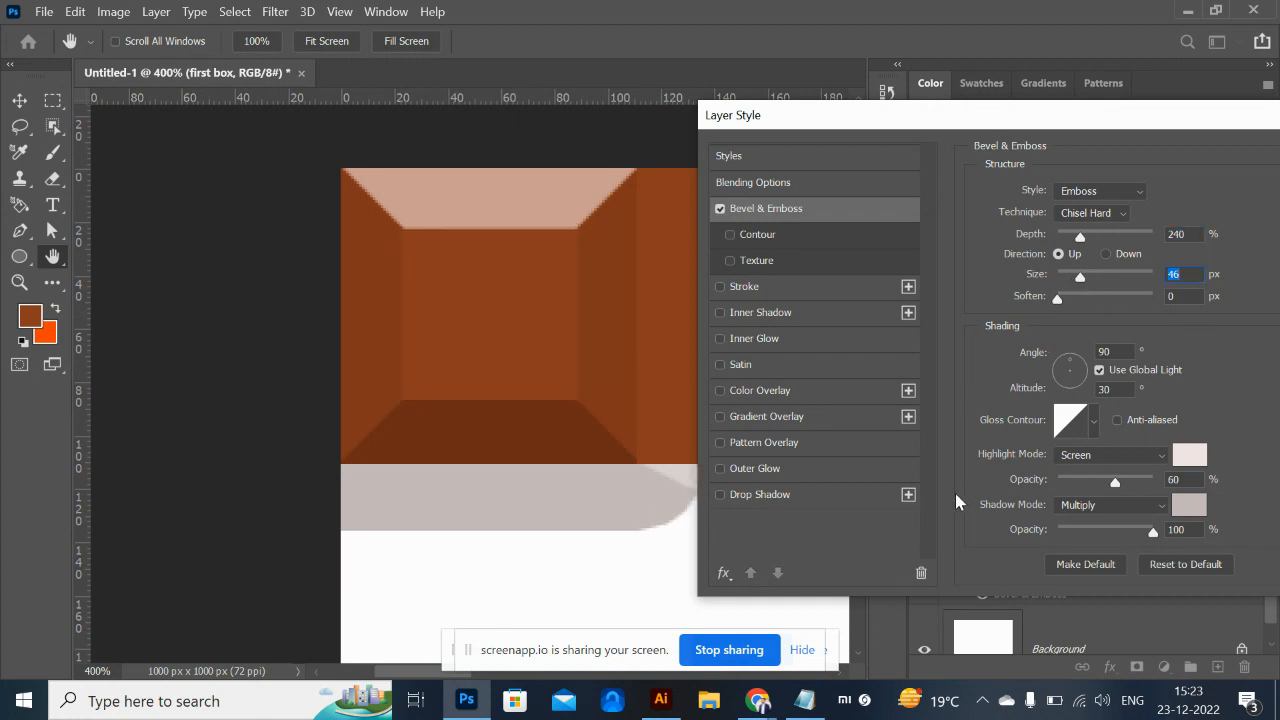
pyautogui.click(1101, 192)
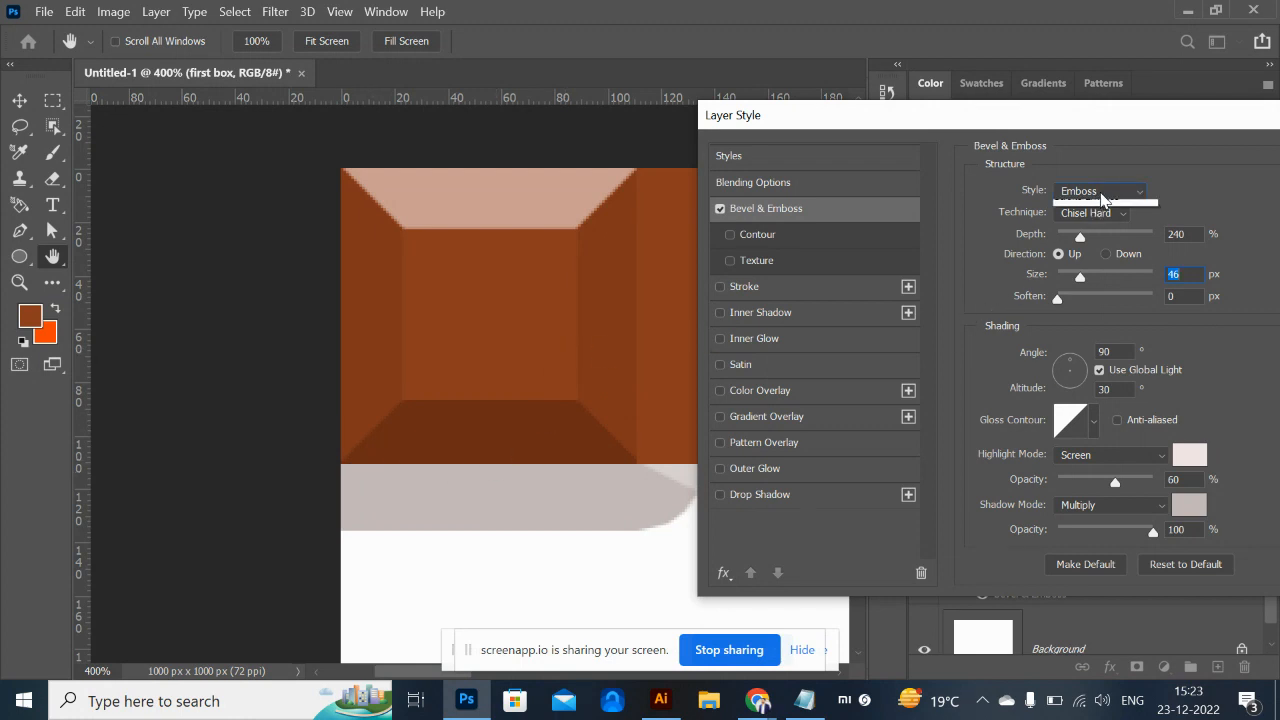
pyautogui.click(1102, 224)
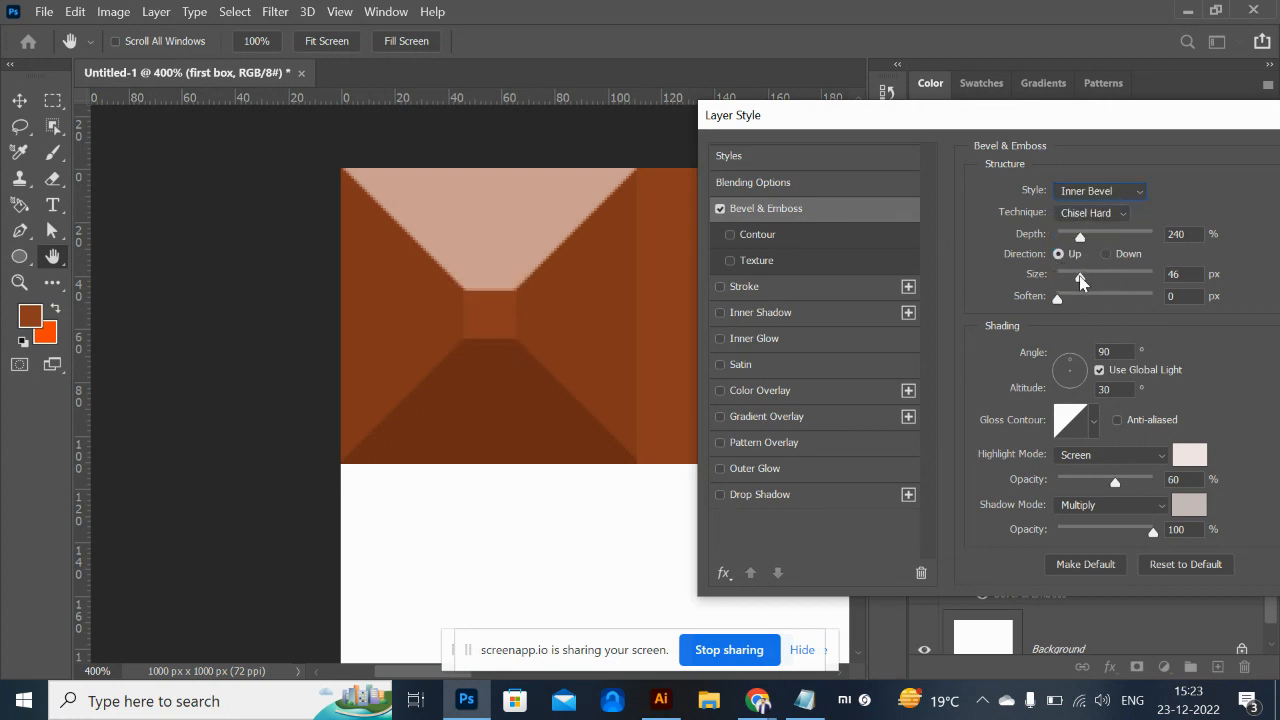
pyautogui.moveTo(1080, 280); pyautogui.dragTo(1073, 283)
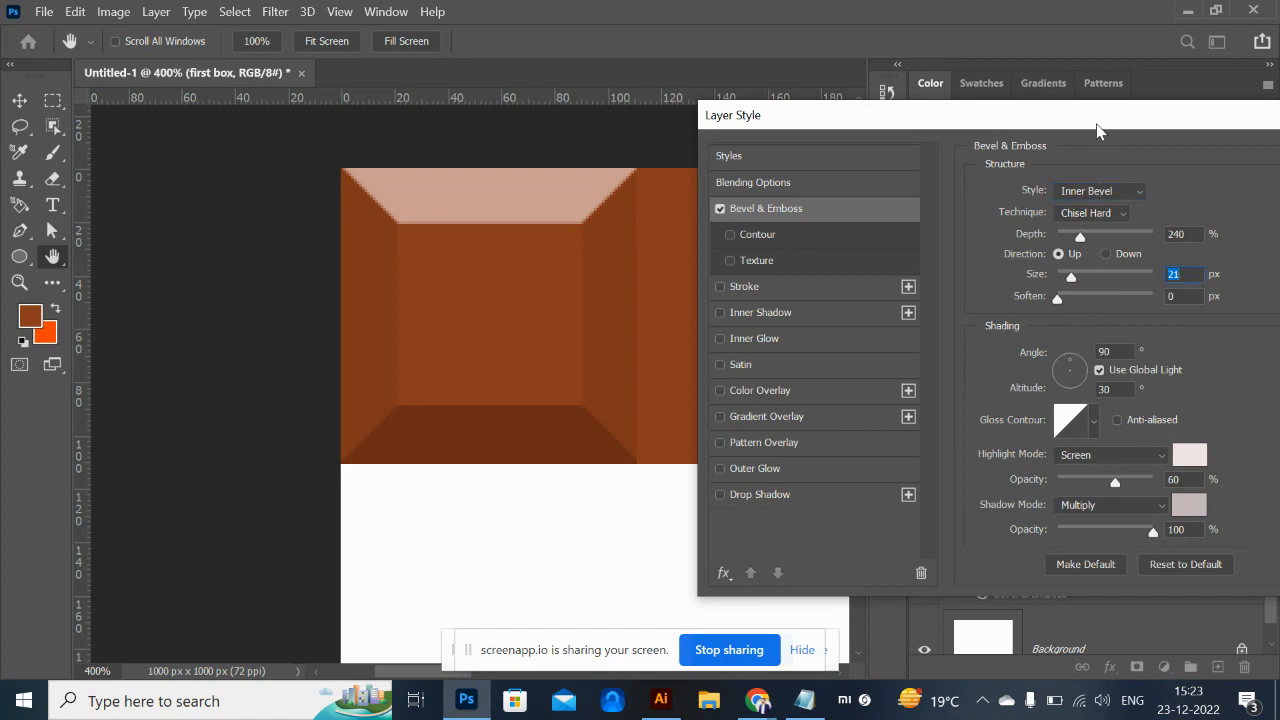
pyautogui.moveTo(1097, 128); pyautogui.dragTo(628, 114)
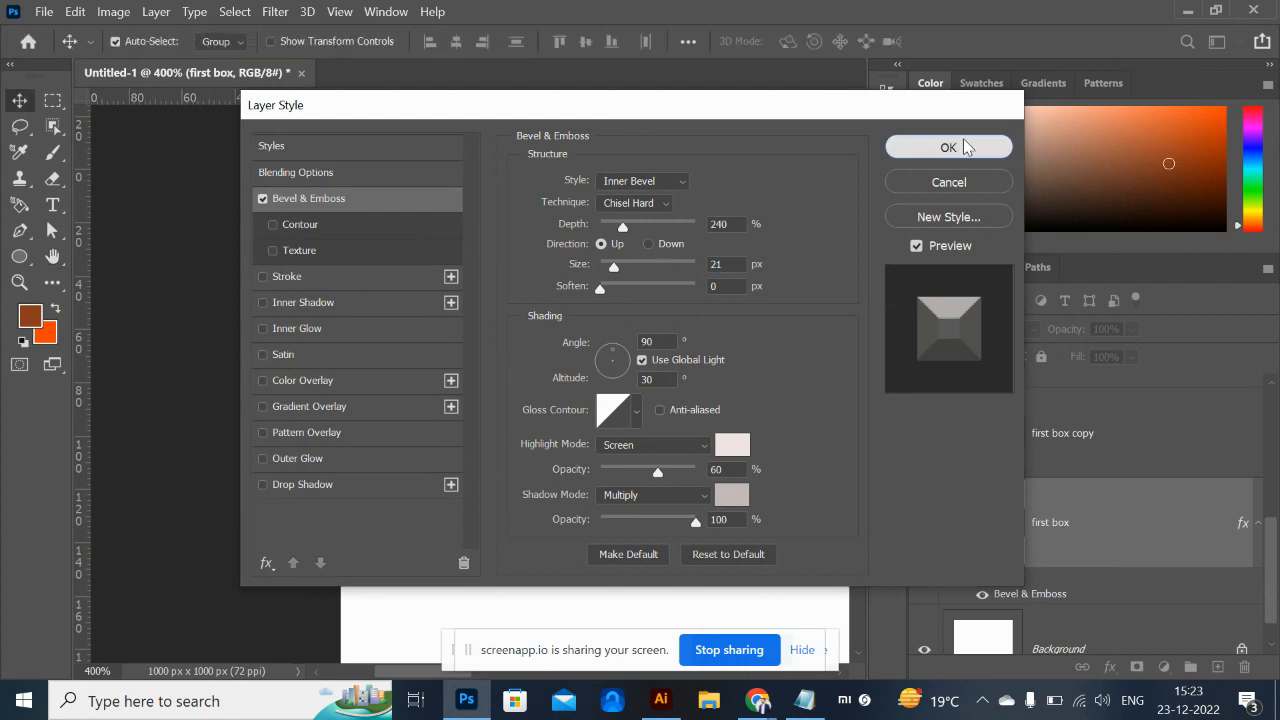
pyautogui.click(948, 147)
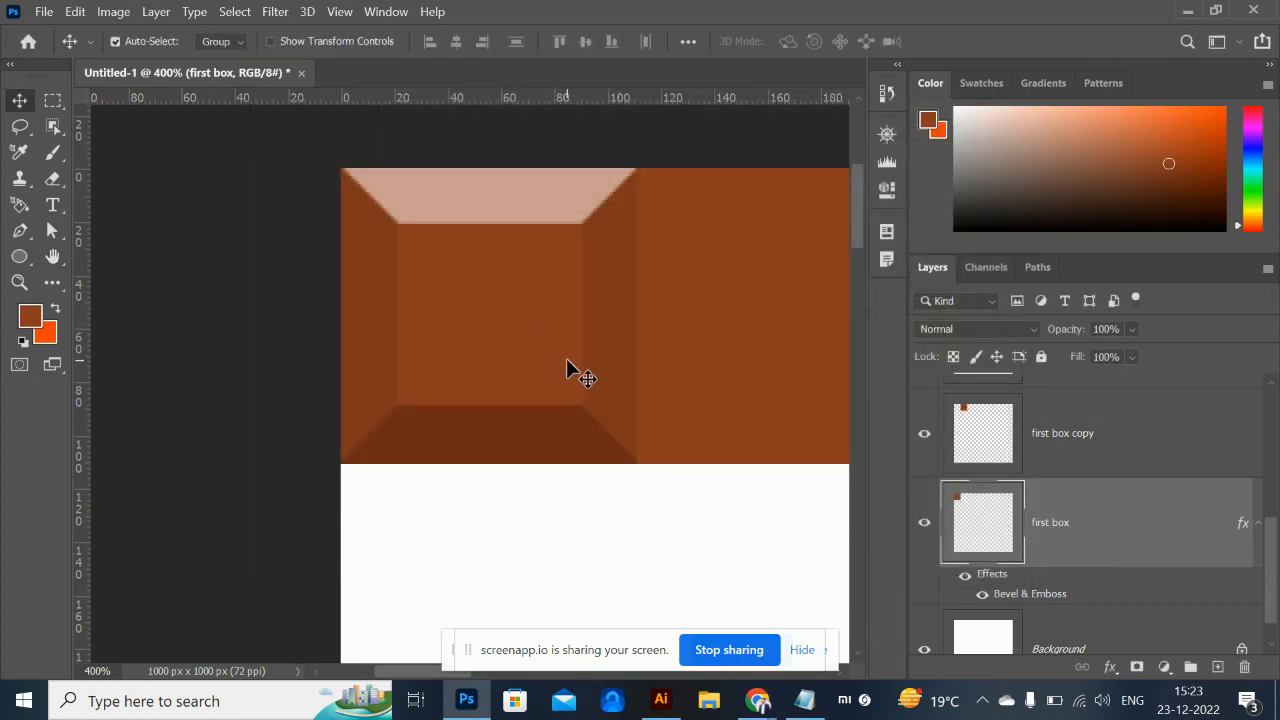
# Reopen the "first box" bevel settings and try highlight color d82323 and shadow color 0f0505, cancelling each color.
pyautogui.doubleClick(1055, 596)
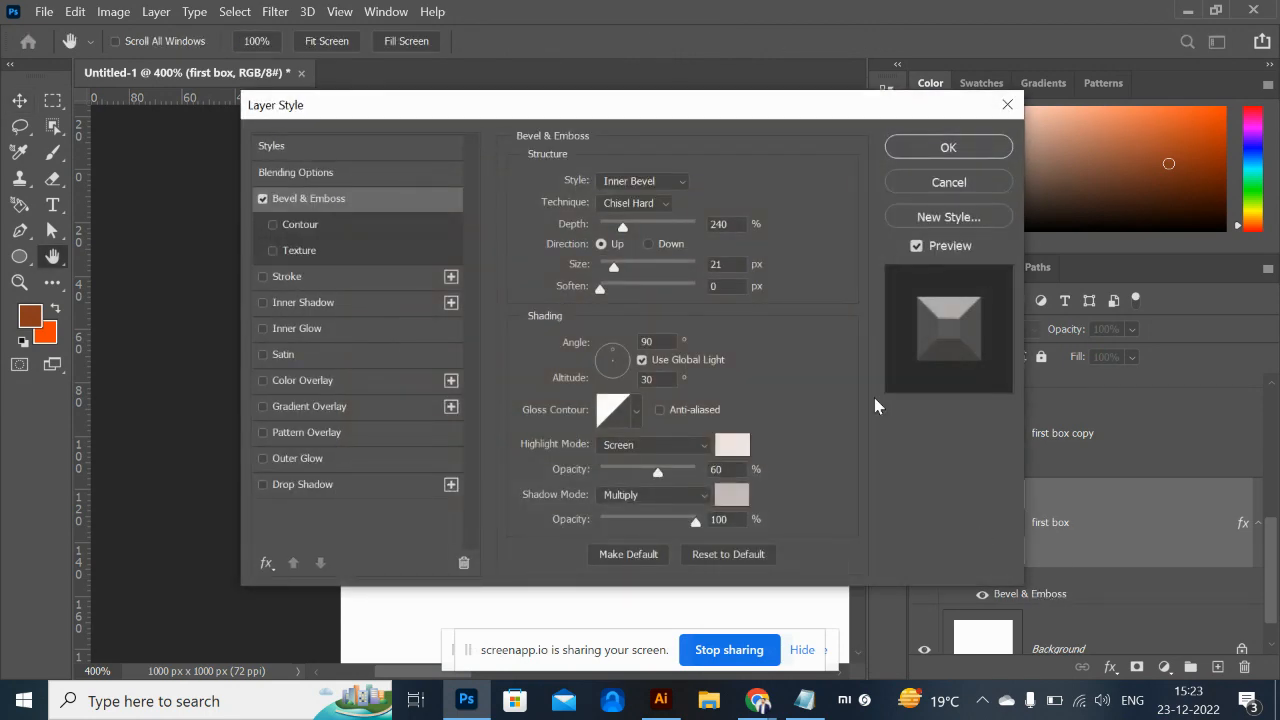
pyautogui.moveTo(728, 112); pyautogui.dragTo(1113, 117)
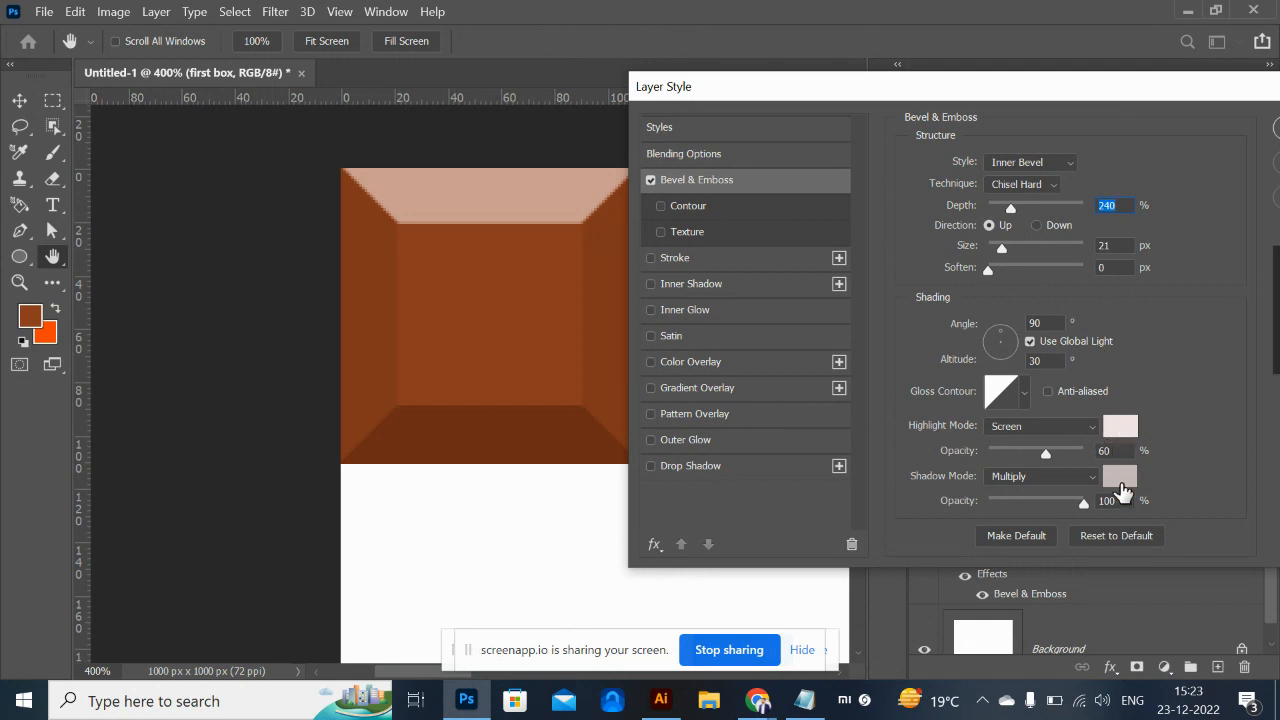
pyautogui.click(1120, 427)
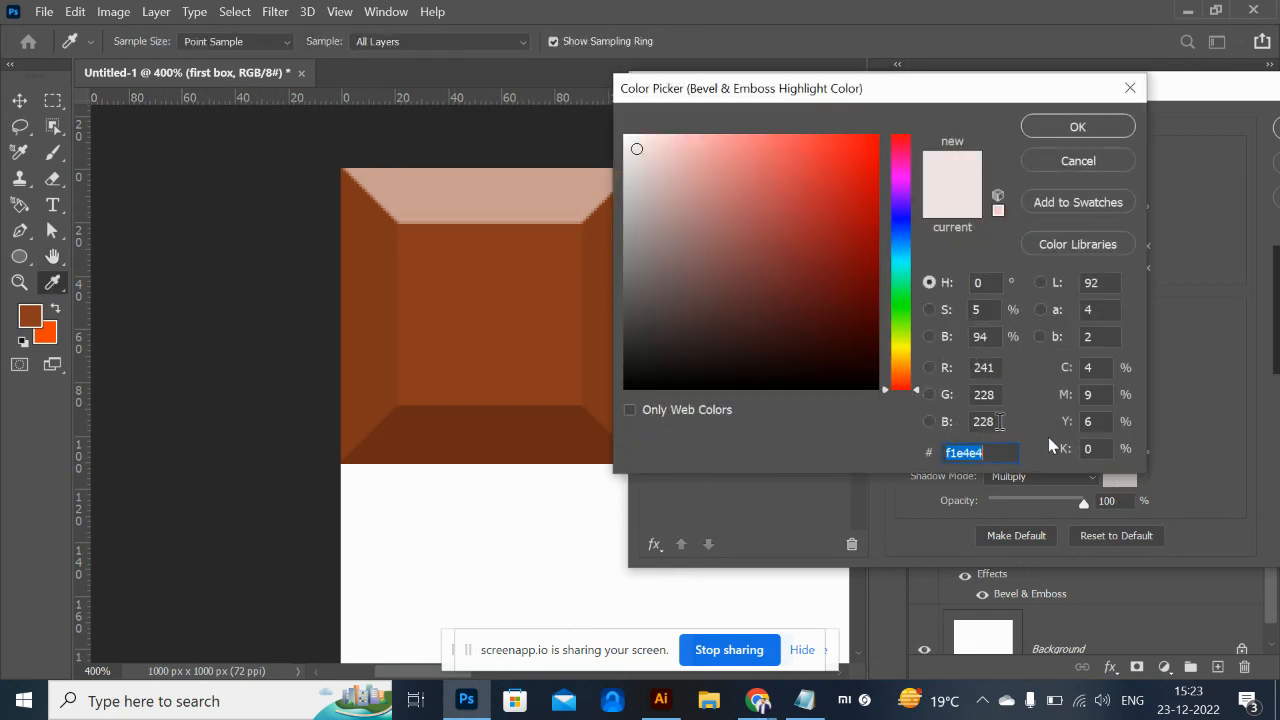
pyautogui.click(803, 251)
pyautogui.click(838, 173)
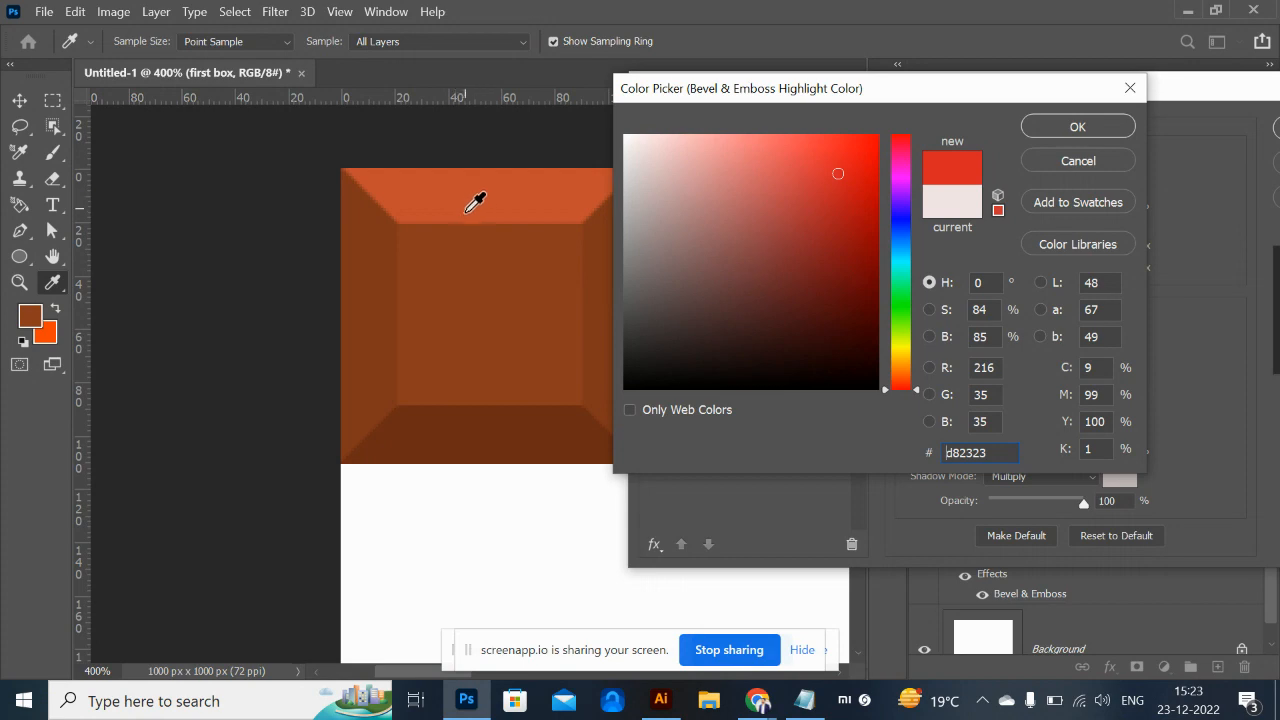
pyautogui.click(1064, 166)
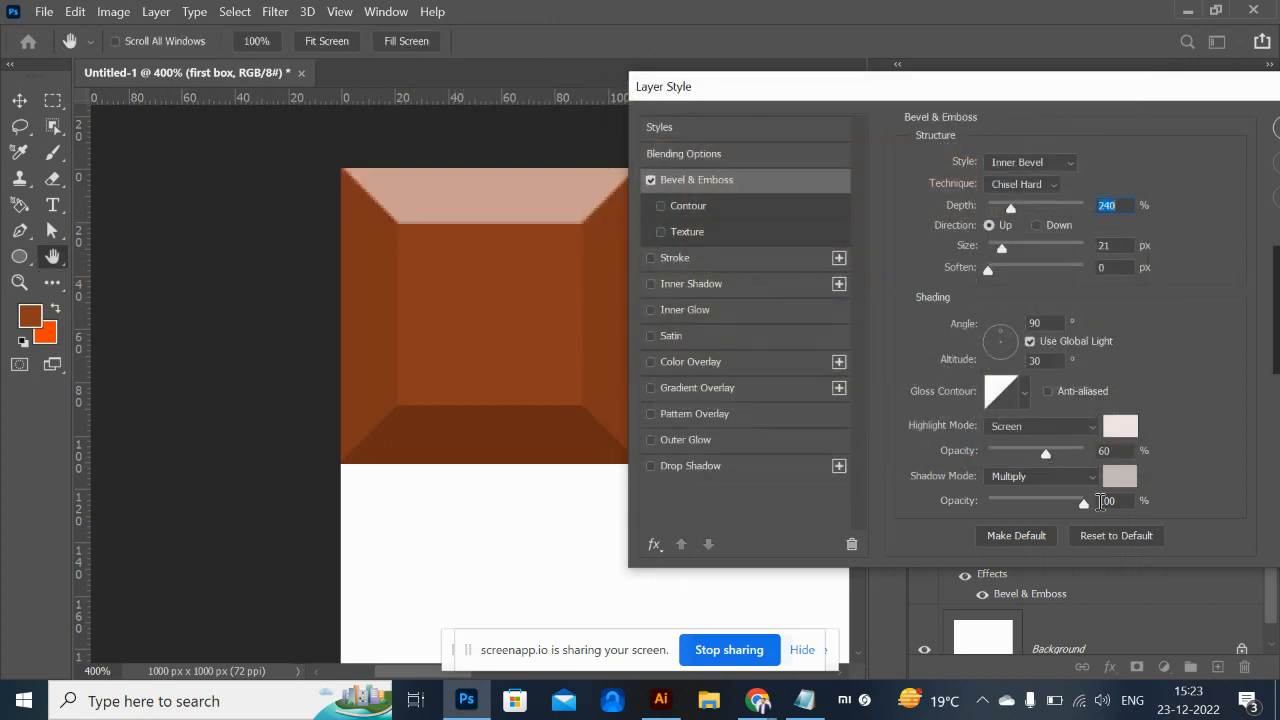
pyautogui.click(1116, 478)
pyautogui.click(798, 375)
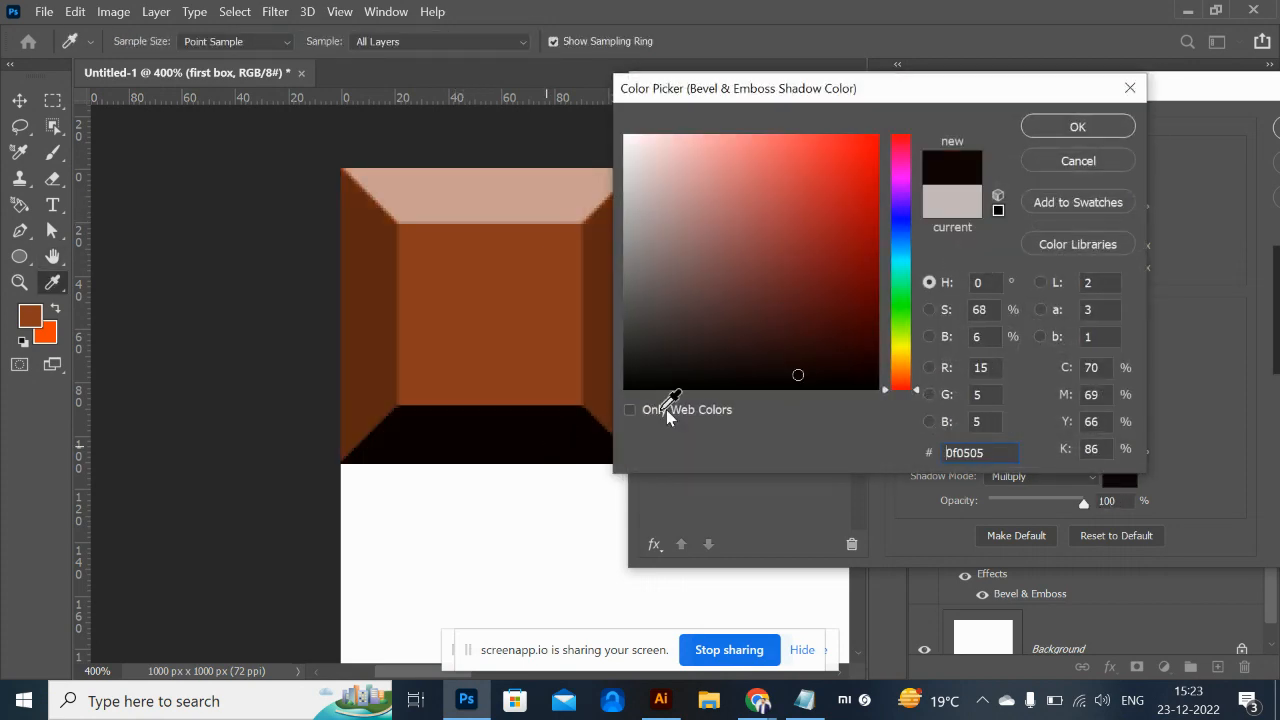
pyautogui.click(1097, 165)
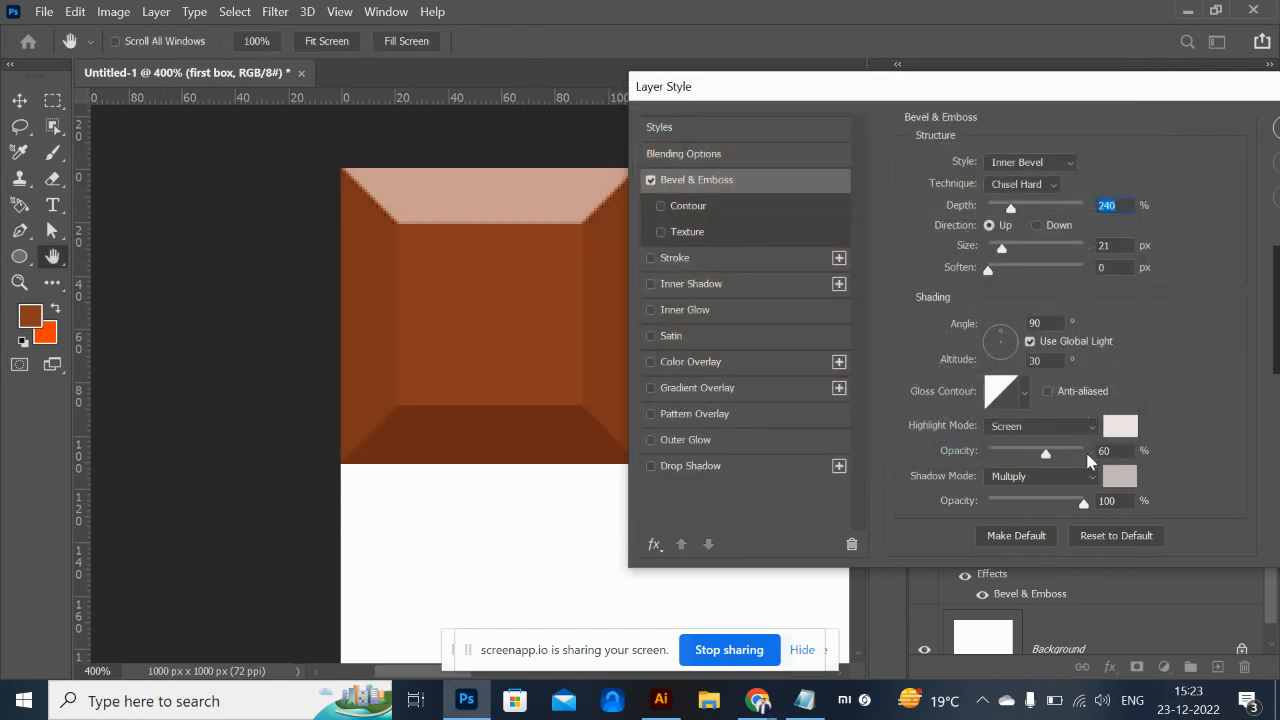
# Try the bevel direction Down, switch it back to Up, and close the layer style settings.
pyautogui.click(1037, 225)
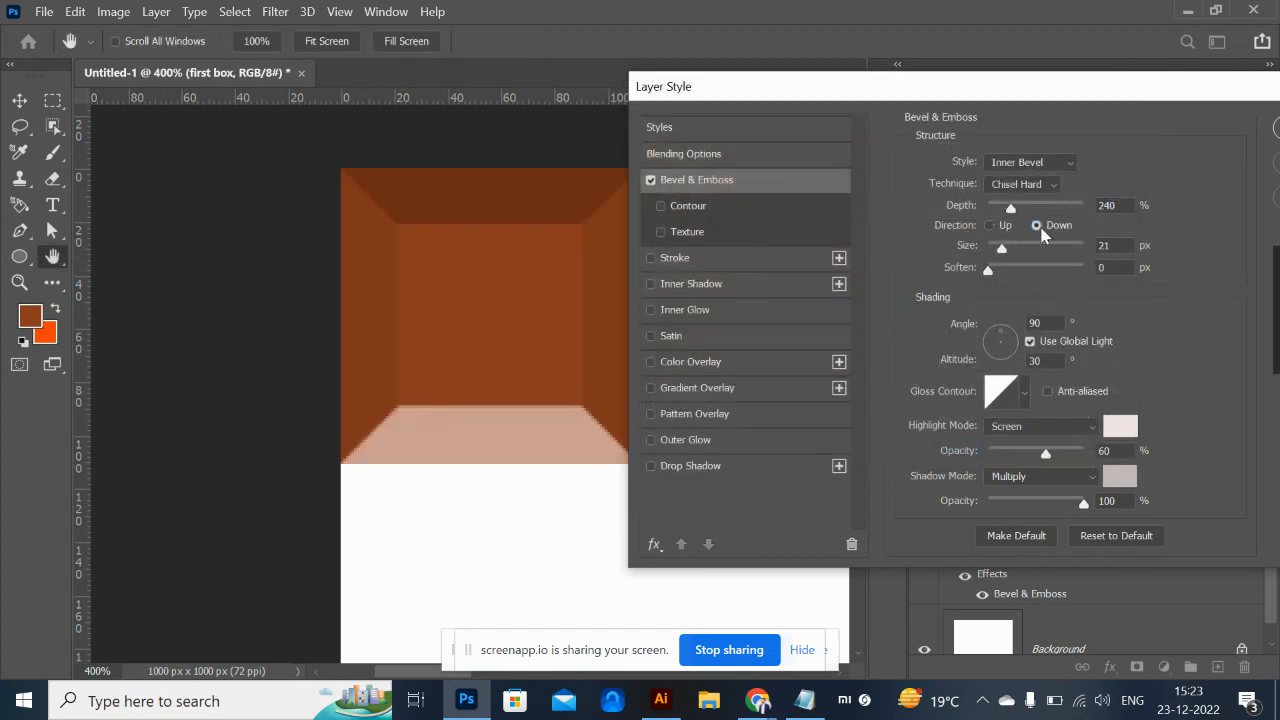
pyautogui.click(1004, 227)
pyautogui.click(1038, 228)
pyautogui.click(998, 229)
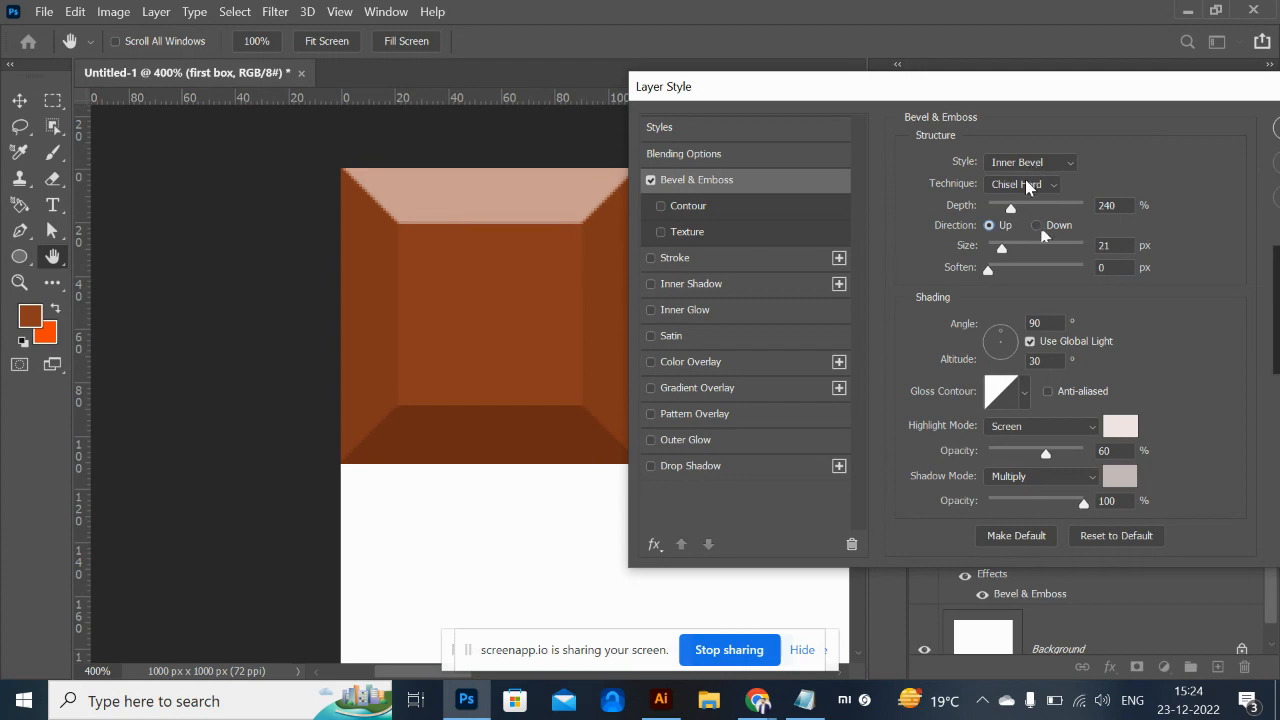
pyautogui.moveTo(850, 103); pyautogui.dragTo(436, 80)
pyautogui.click(934, 117)
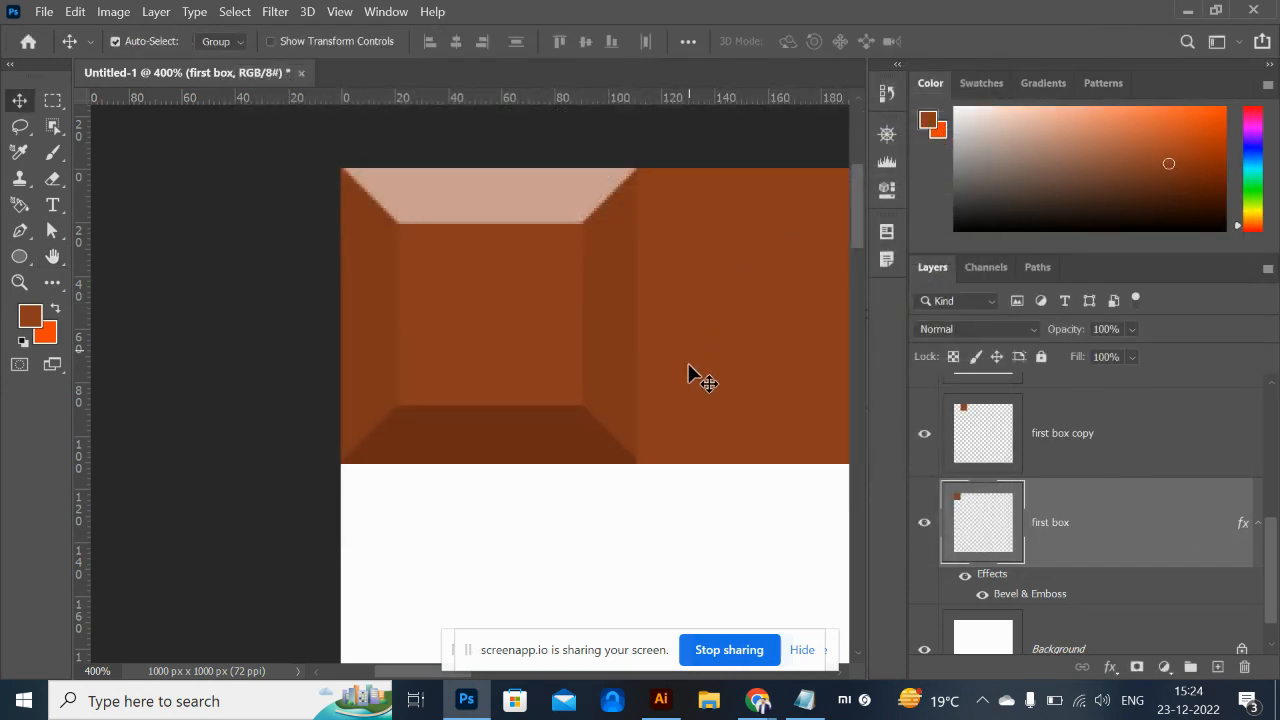
# Try to duplicate the beveled box onto the next position in the row, and undo the copy.
pyautogui.hotkey('ctrl', '-')
pyautogui.hotkey('ctrl', '-')
pyautogui.hotkey('ctrl', '-')
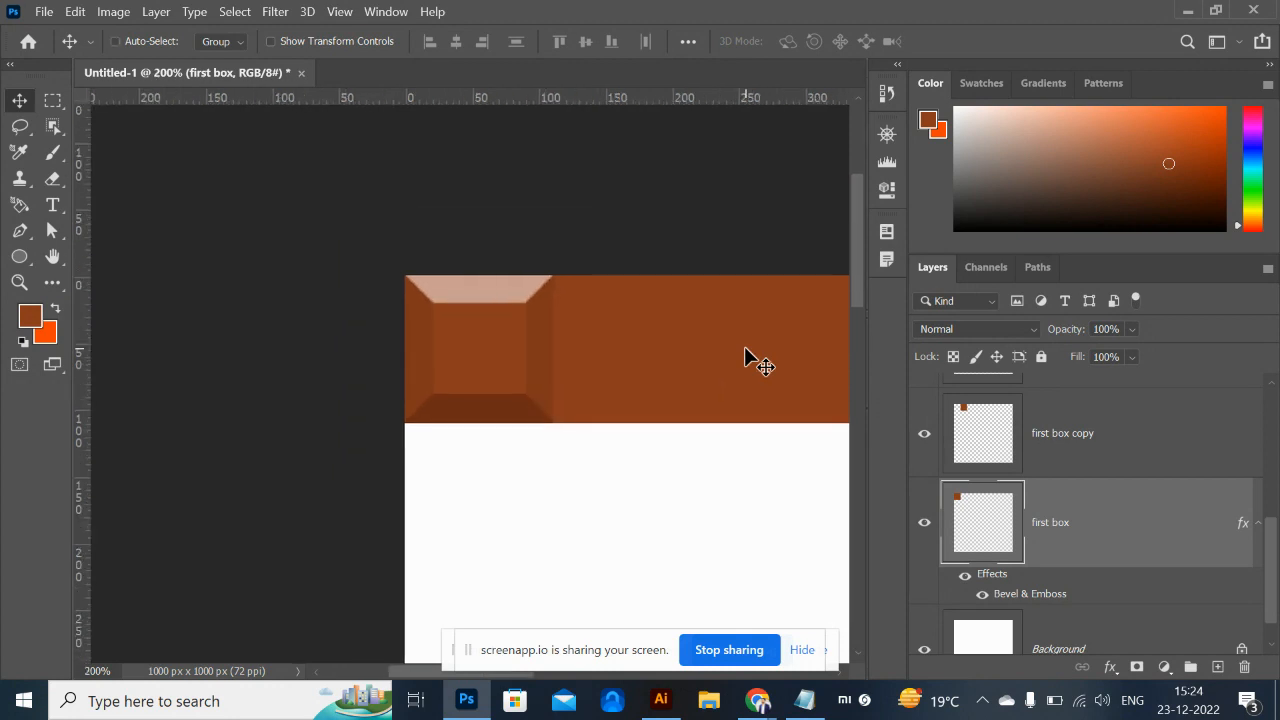
pyautogui.moveTo(705, 508); pyautogui.dragTo(571, 463)
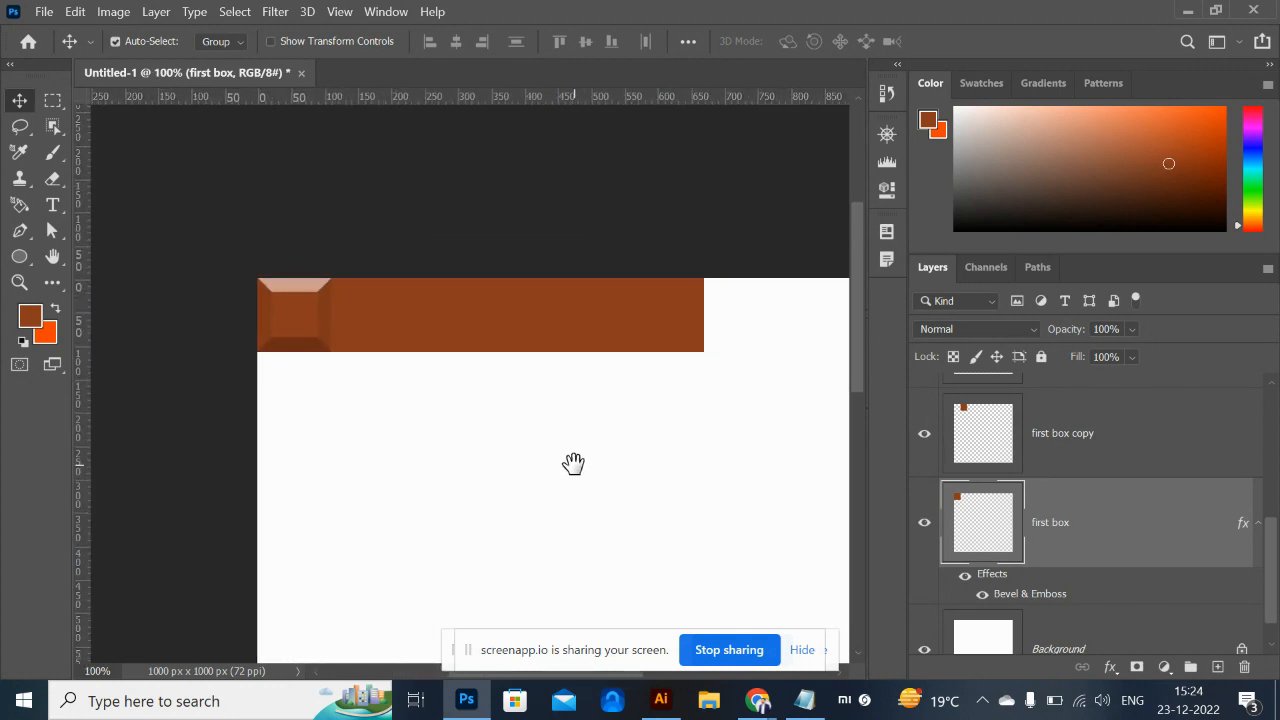
pyautogui.moveTo(318, 341); pyautogui.dragTo(400, 337)
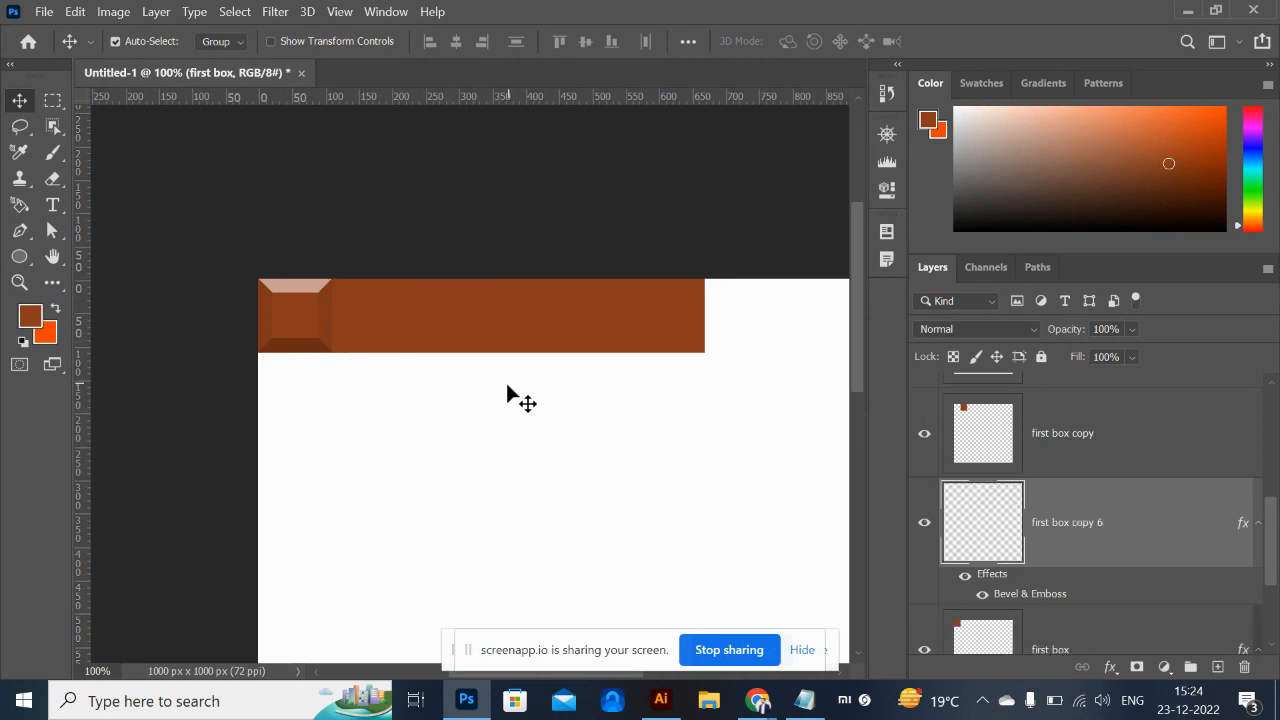
pyautogui.hotkey('ctrl', 'z')
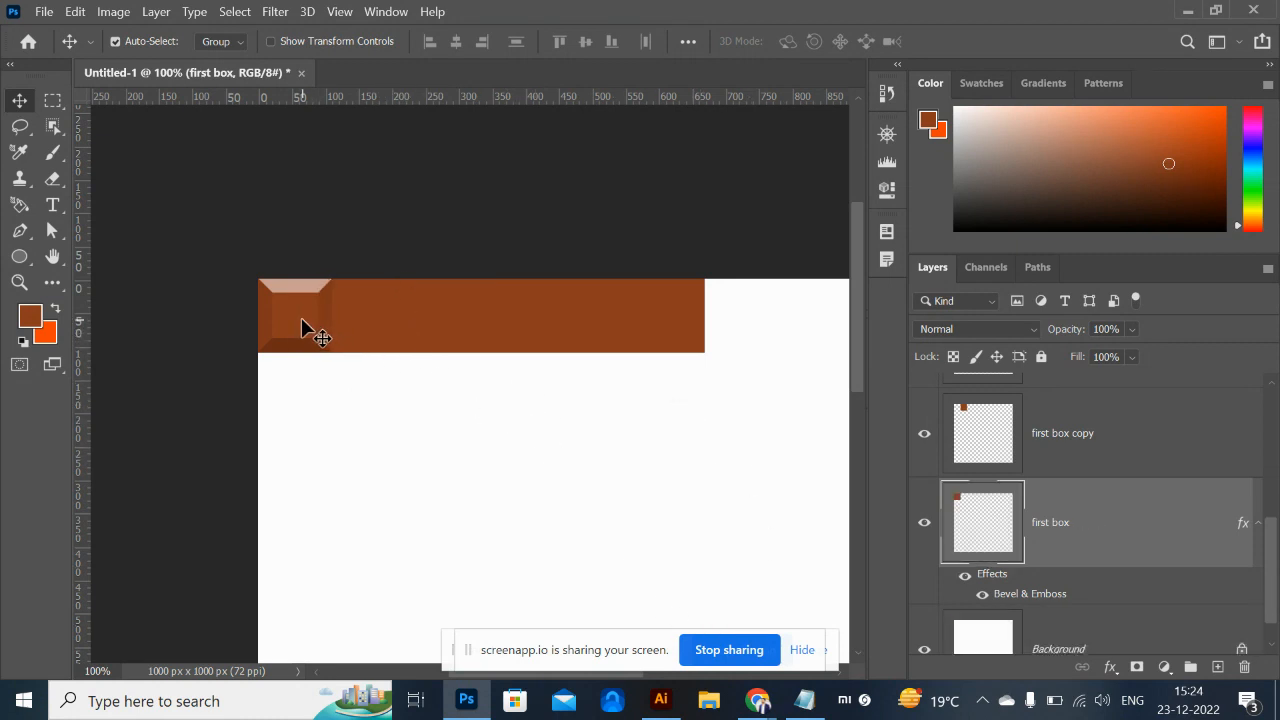
# Copy the layer style of the beveled "first box" layer.
pyautogui.click(353, 322)
pyautogui.click(440, 323)
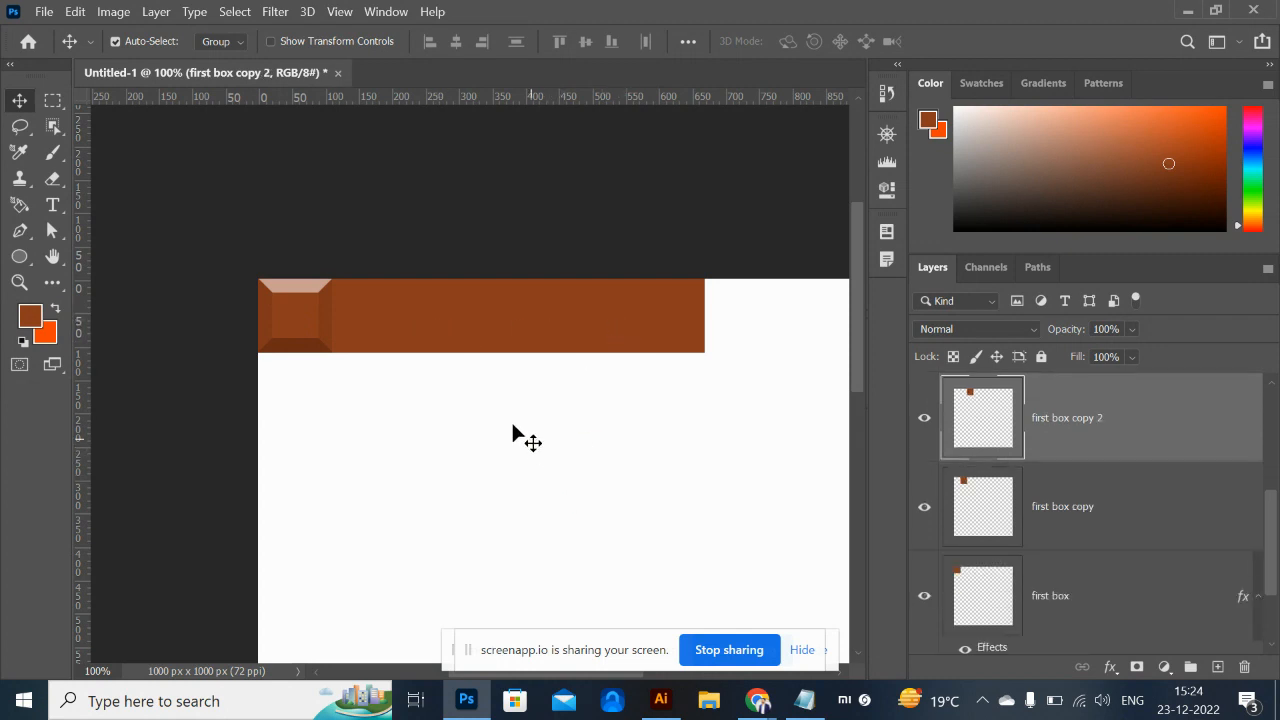
pyautogui.click(293, 326)
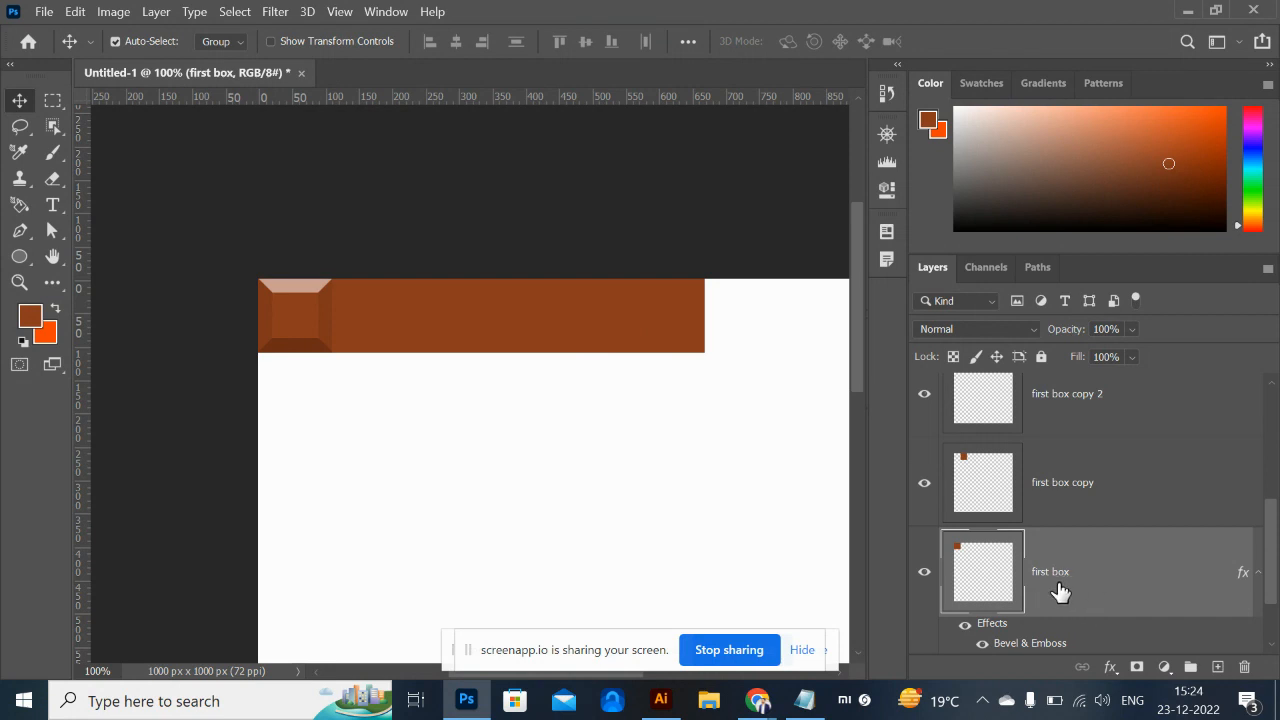
pyautogui.rightClick(1120, 580)
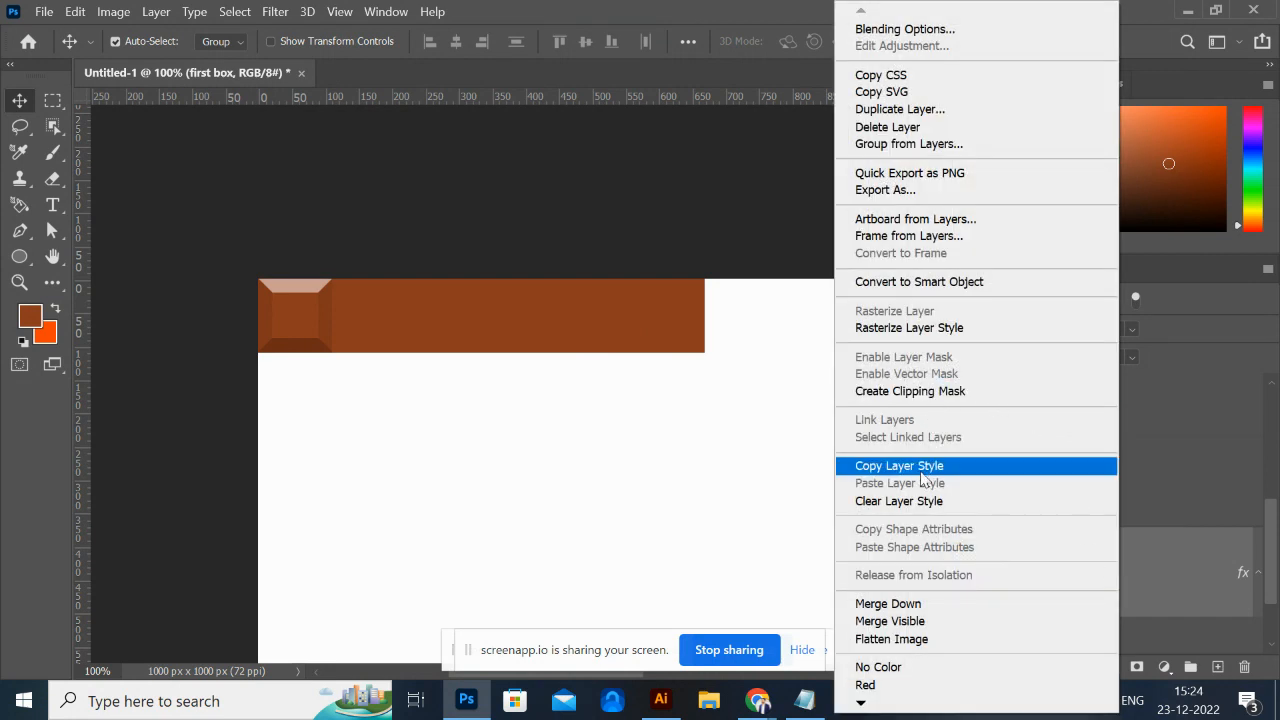
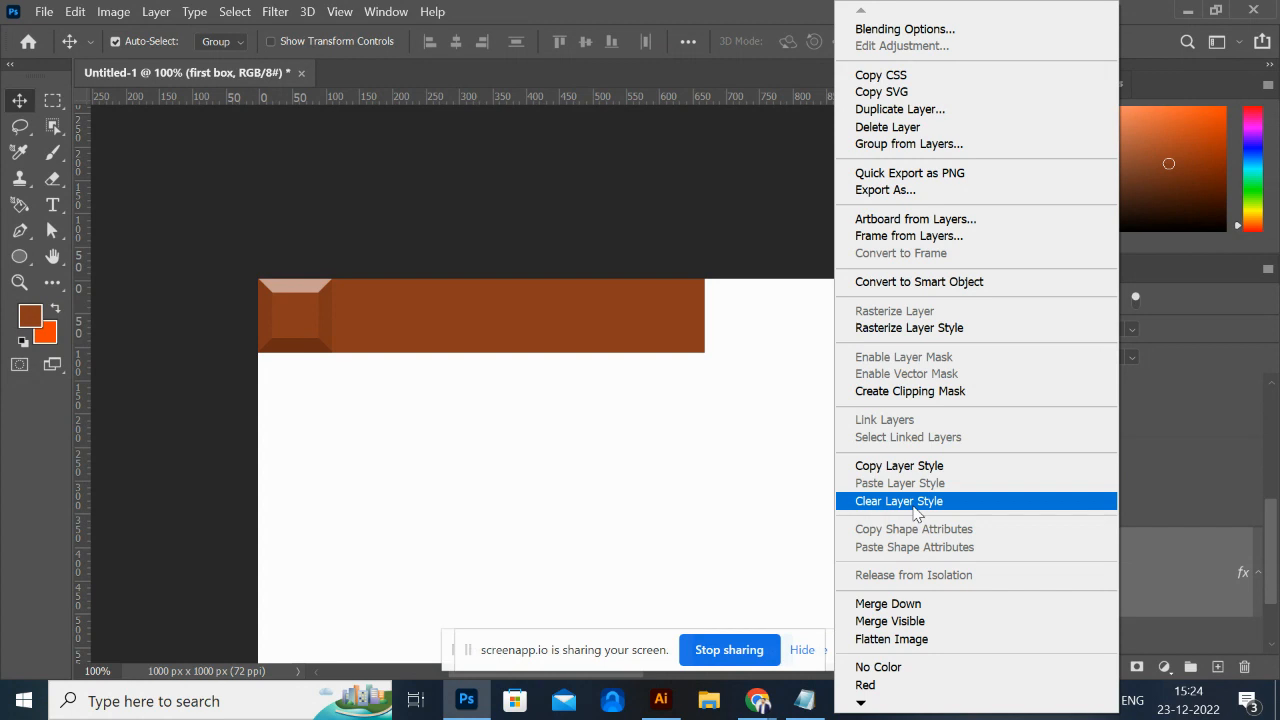
pyautogui.click(915, 466)
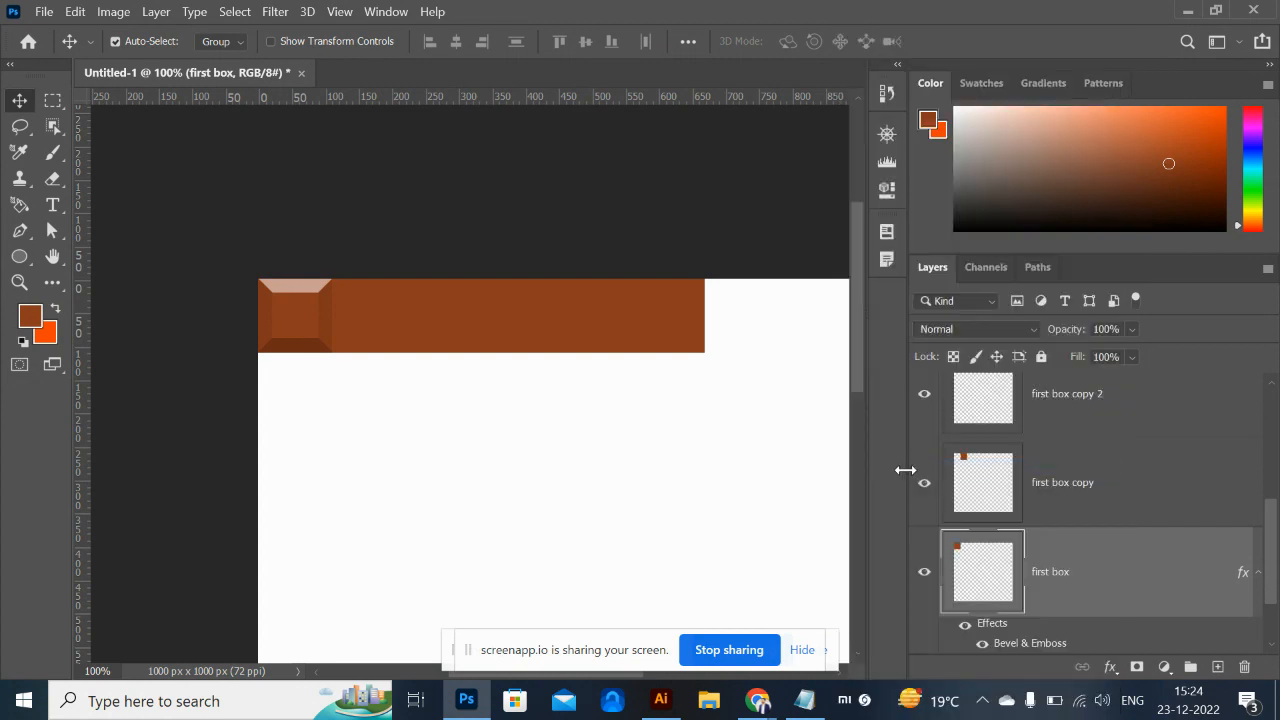
# Paste the copied layer style onto the "first box copy" and "first box copy 2" layers.
pyautogui.click(374, 337)
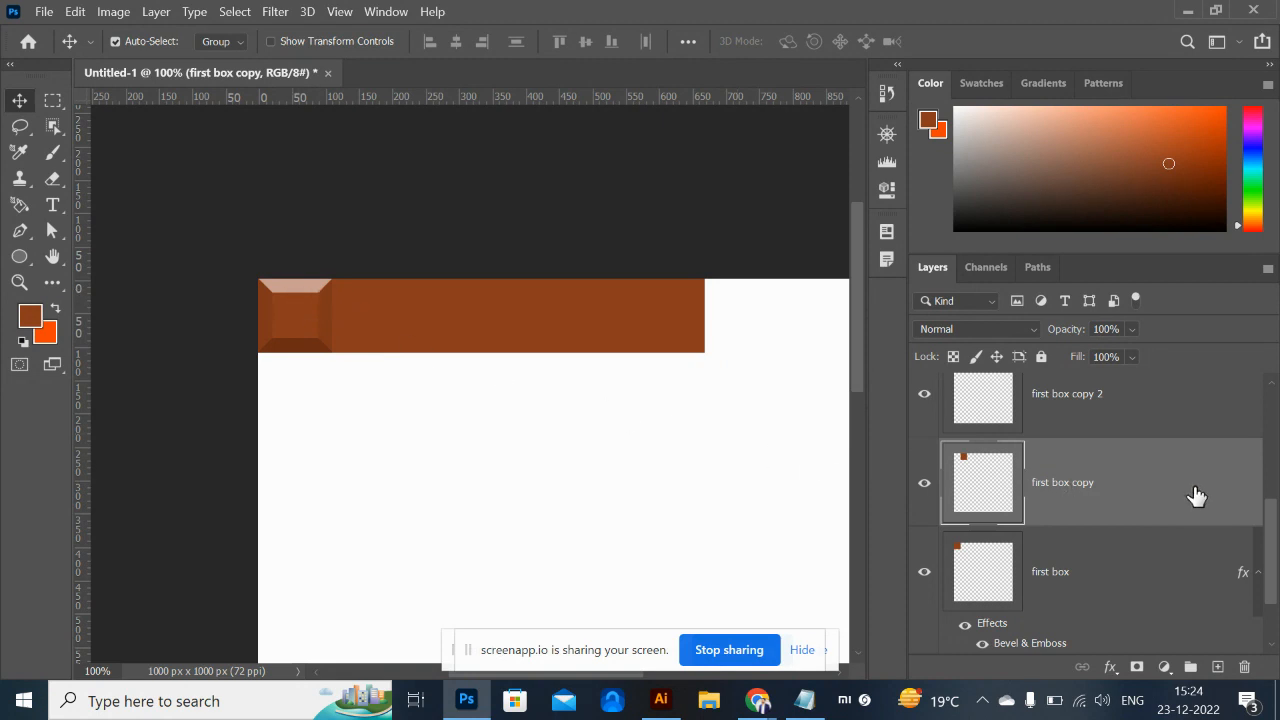
pyautogui.rightClick(980, 475)
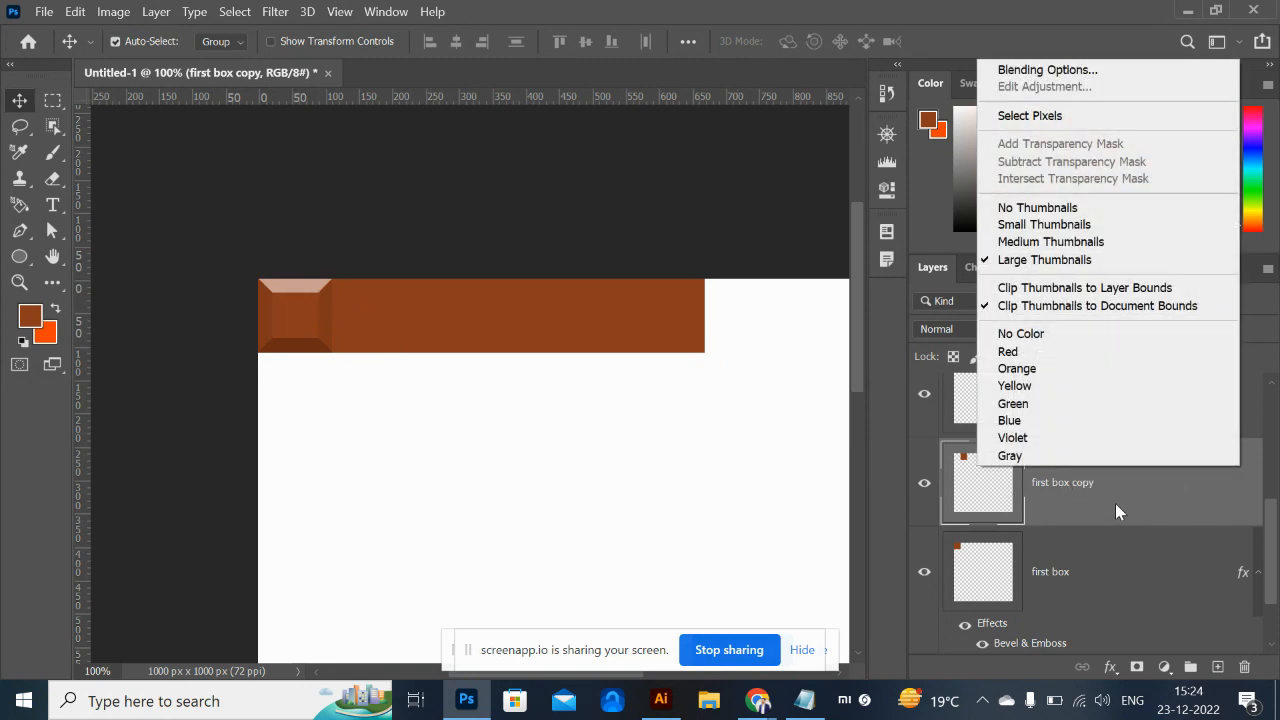
pyautogui.rightClick(1157, 498)
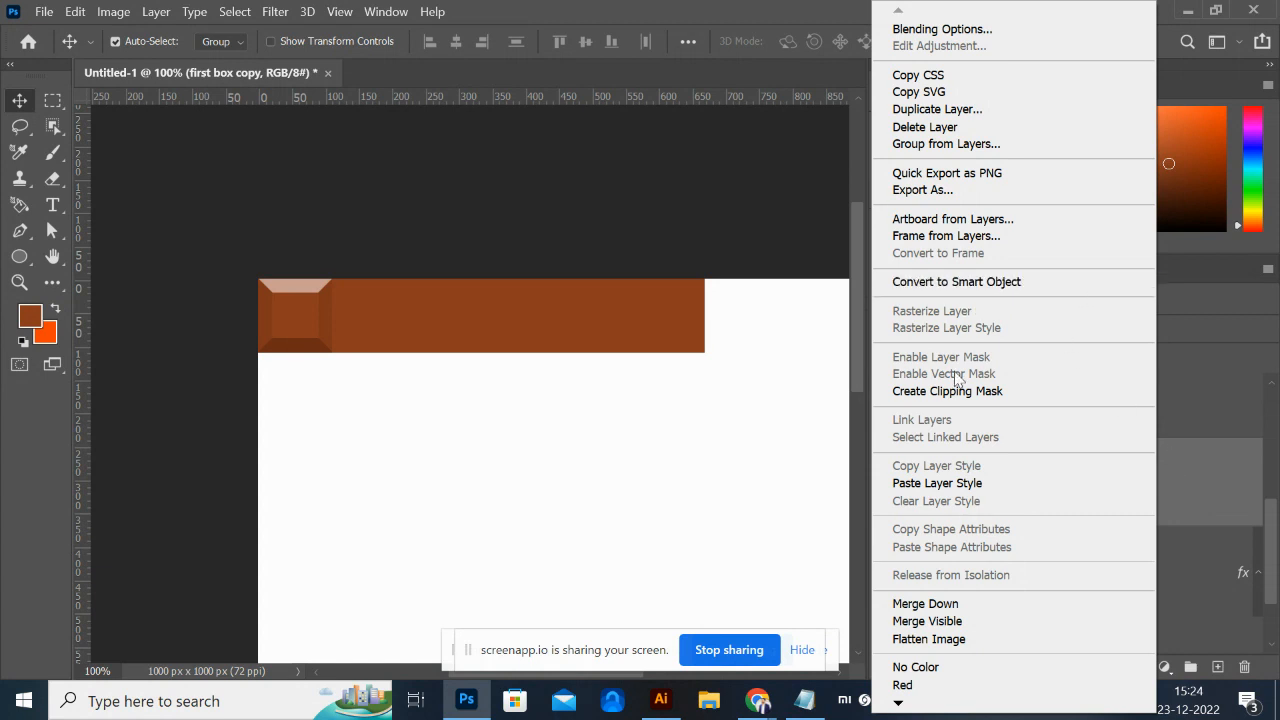
pyautogui.click(951, 484)
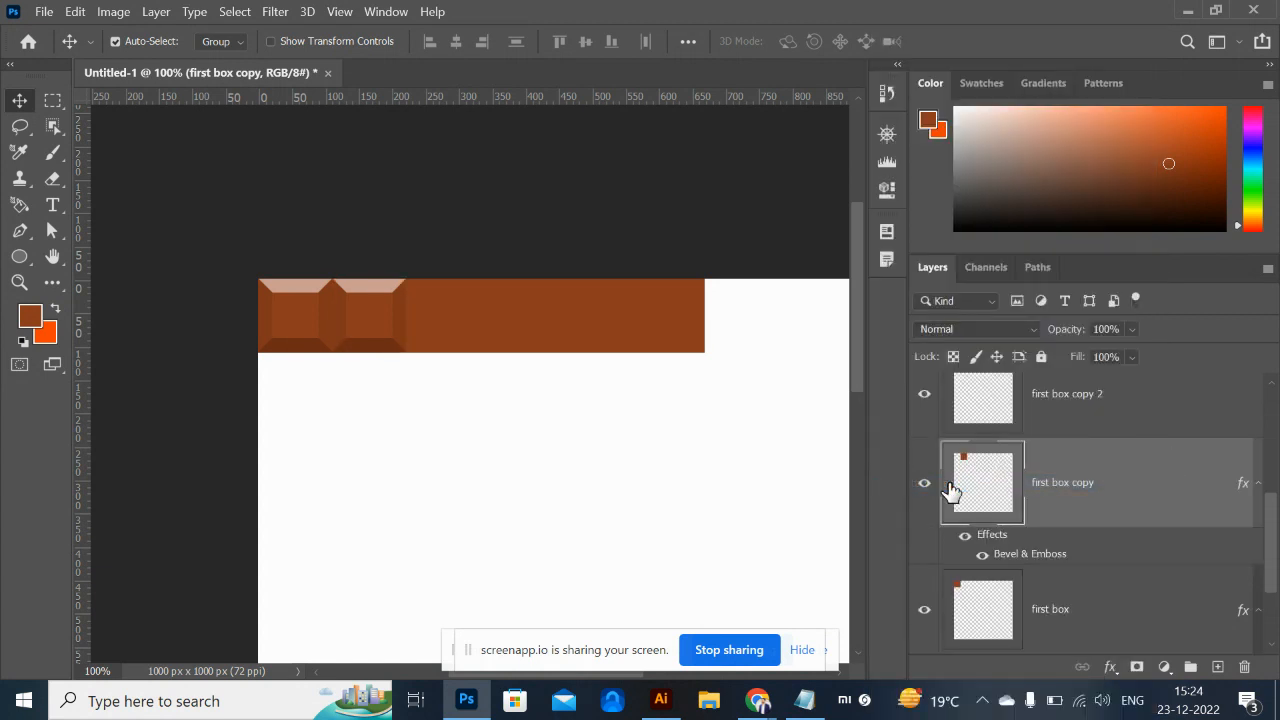
pyautogui.click(450, 330)
pyautogui.rightClick(1200, 433)
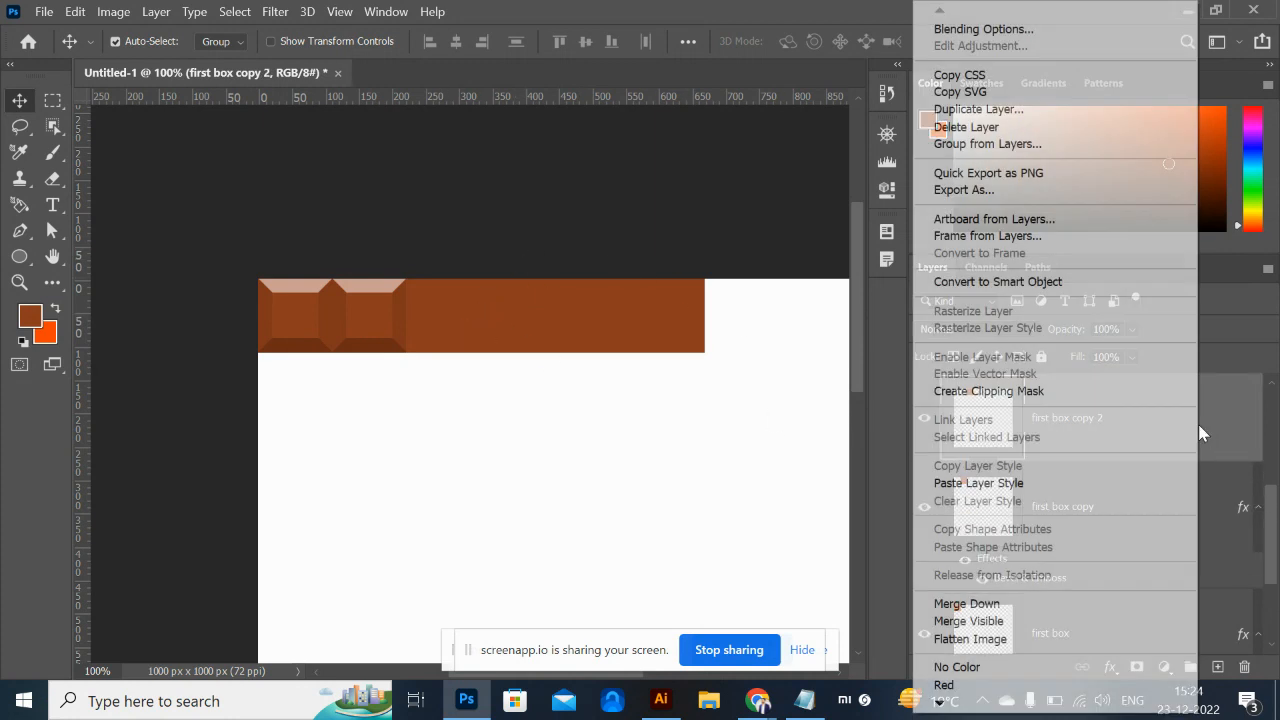
pyautogui.click(1014, 483)
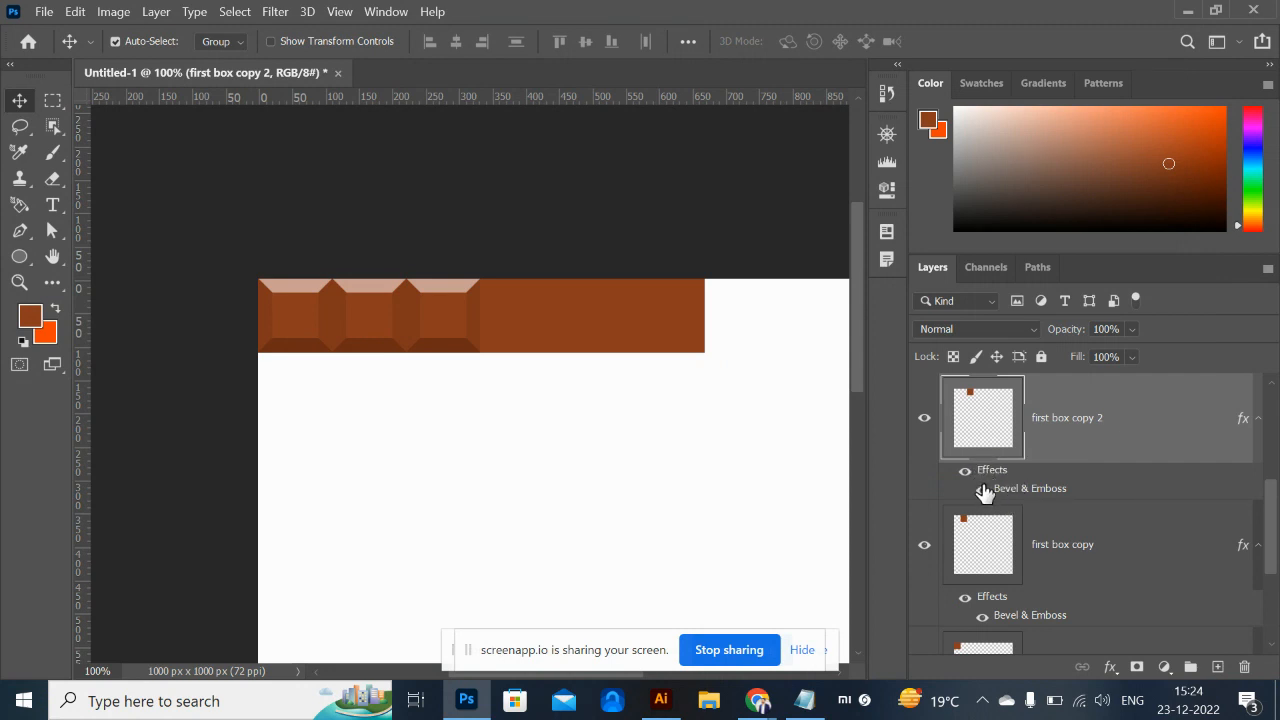
# Paste the copied layer style onto the last three boxes of the row together, and deselect them.
pyautogui.click(525, 320)
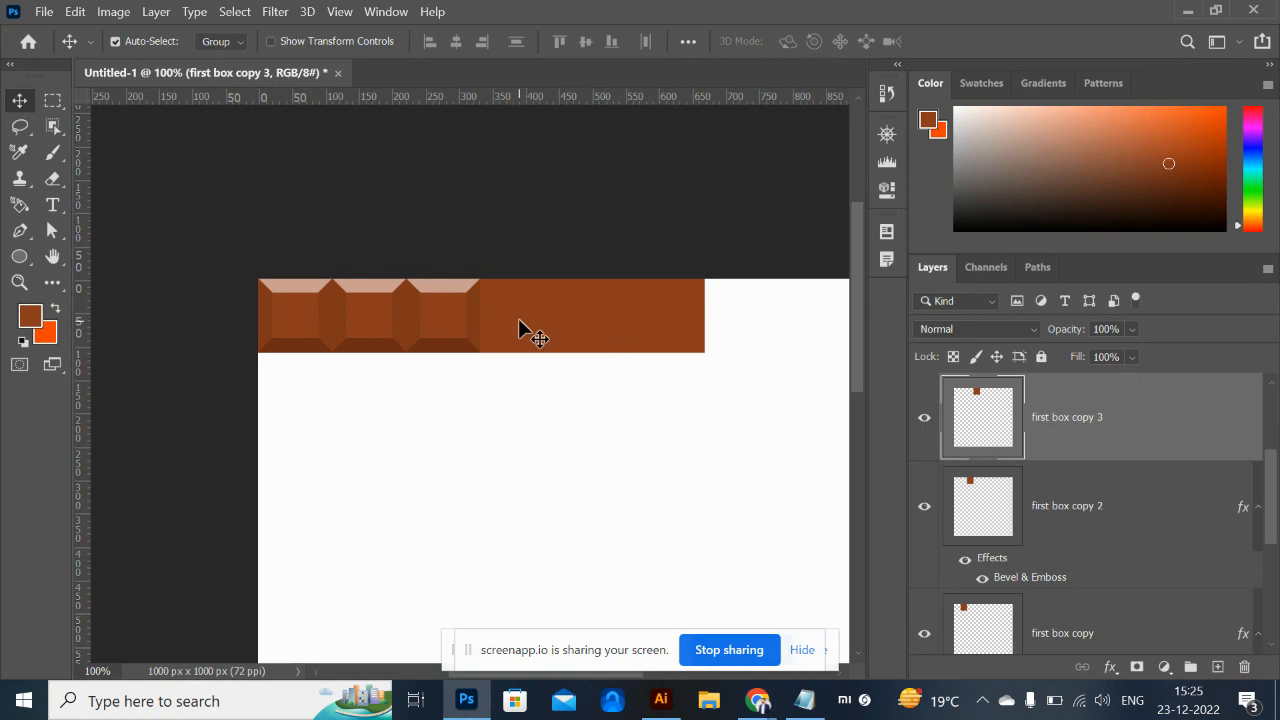
pyautogui.keyDown('shift'); pyautogui.click(576, 323); pyautogui.keyUp('shift')
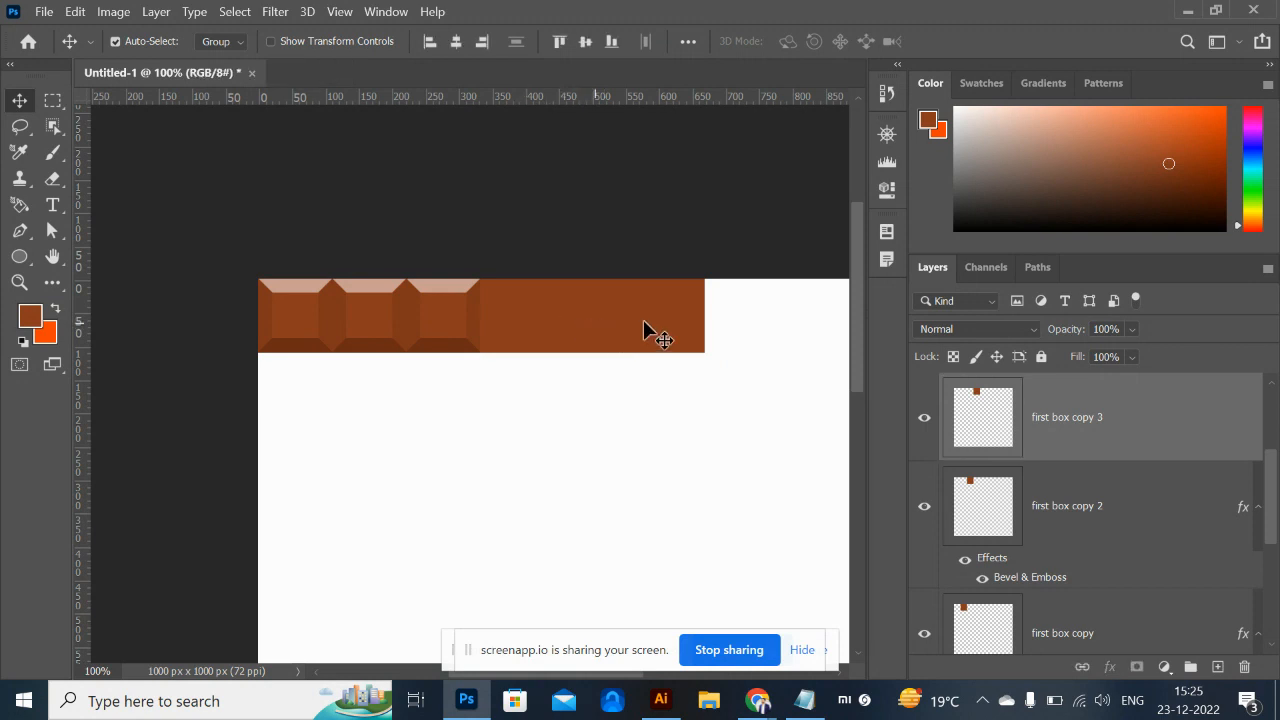
pyautogui.moveTo(677, 318); pyautogui.dragTo(693, 386)
pyautogui.hotkey('ctrl', 'z')
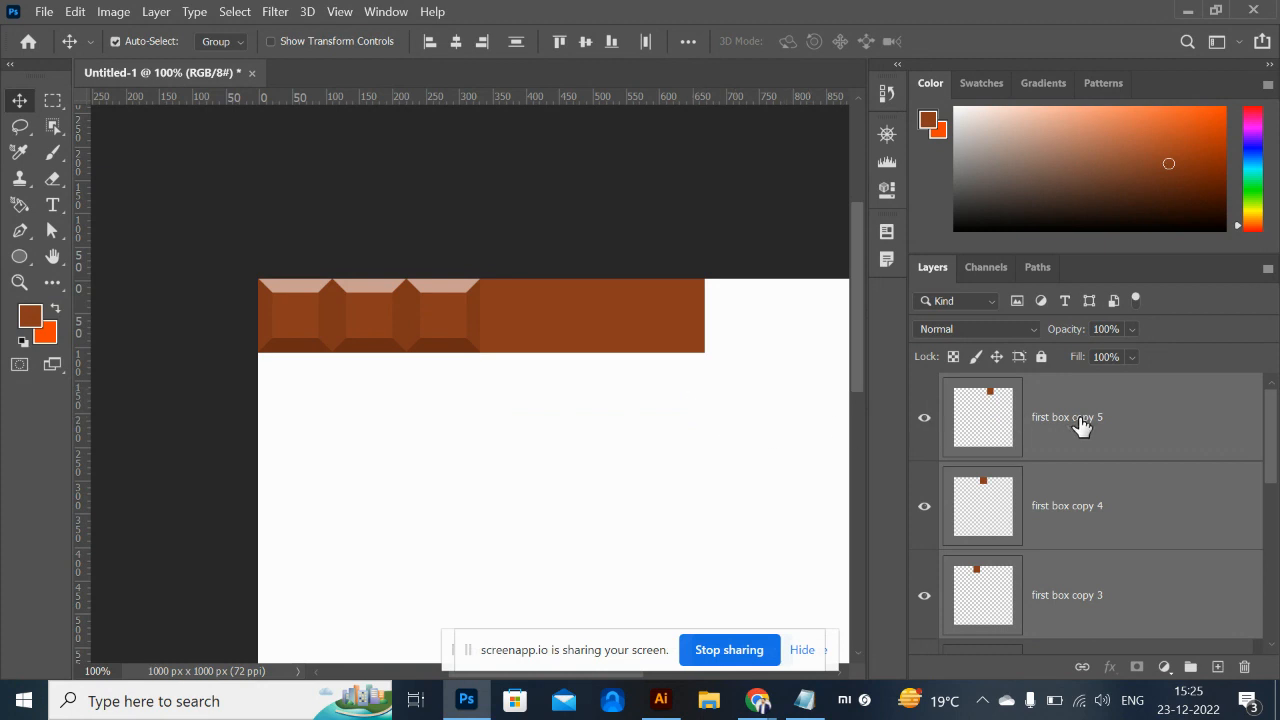
pyautogui.rightClick(1140, 433)
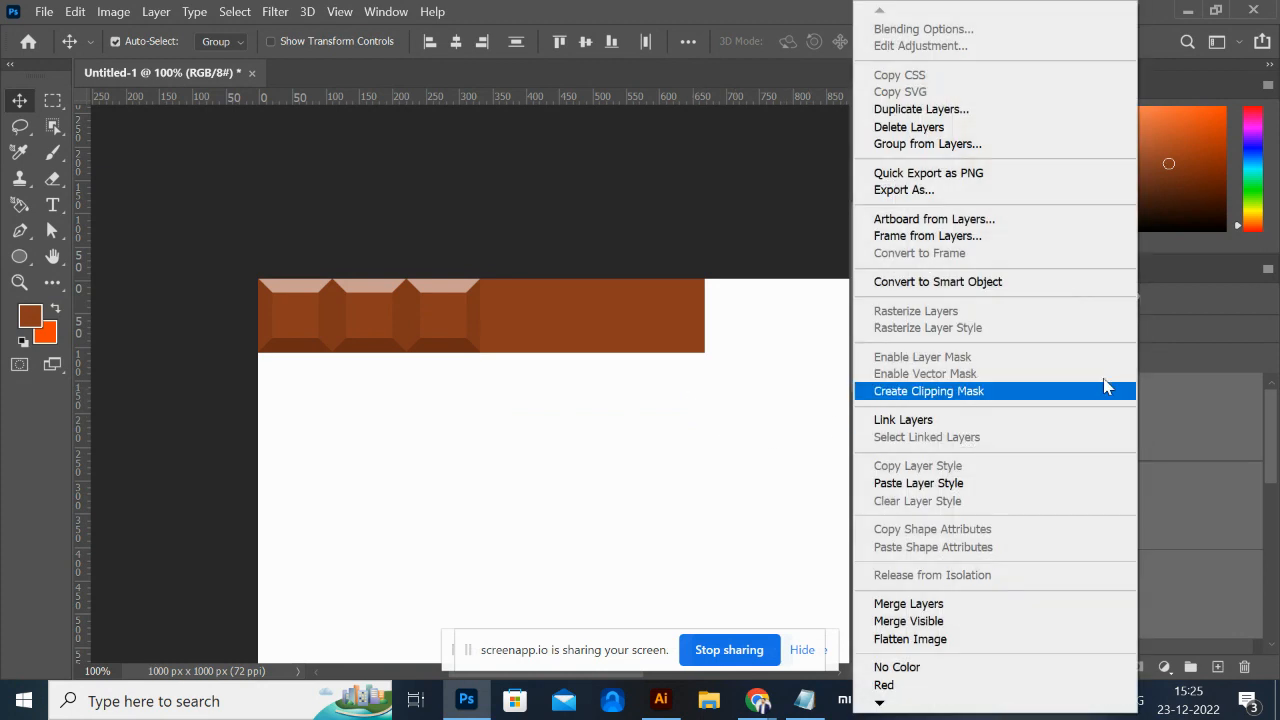
pyautogui.click(966, 483)
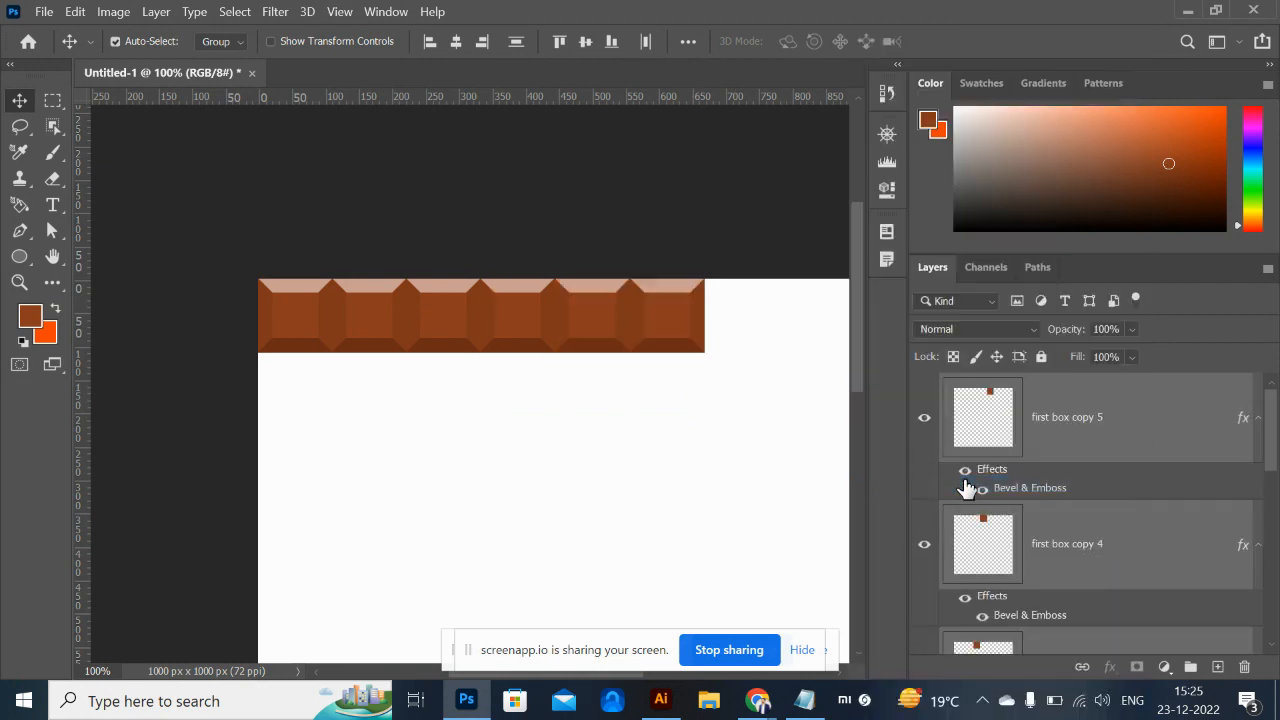
pyautogui.click(709, 426)
# Try to select all six boxes with a selection frame and move them down, and undo the move.
pyautogui.press('ctrl')
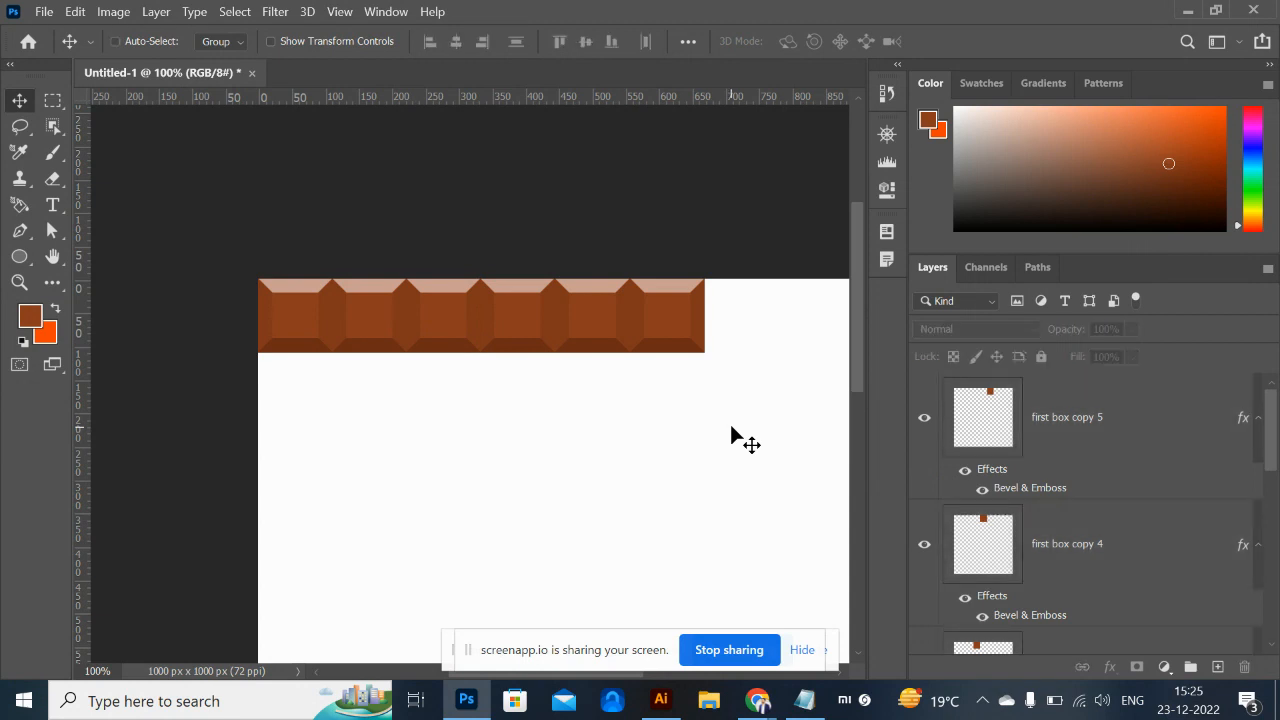
pyautogui.hotkey('ctrl', '+')
pyautogui.hotkey('ctrl', '-')
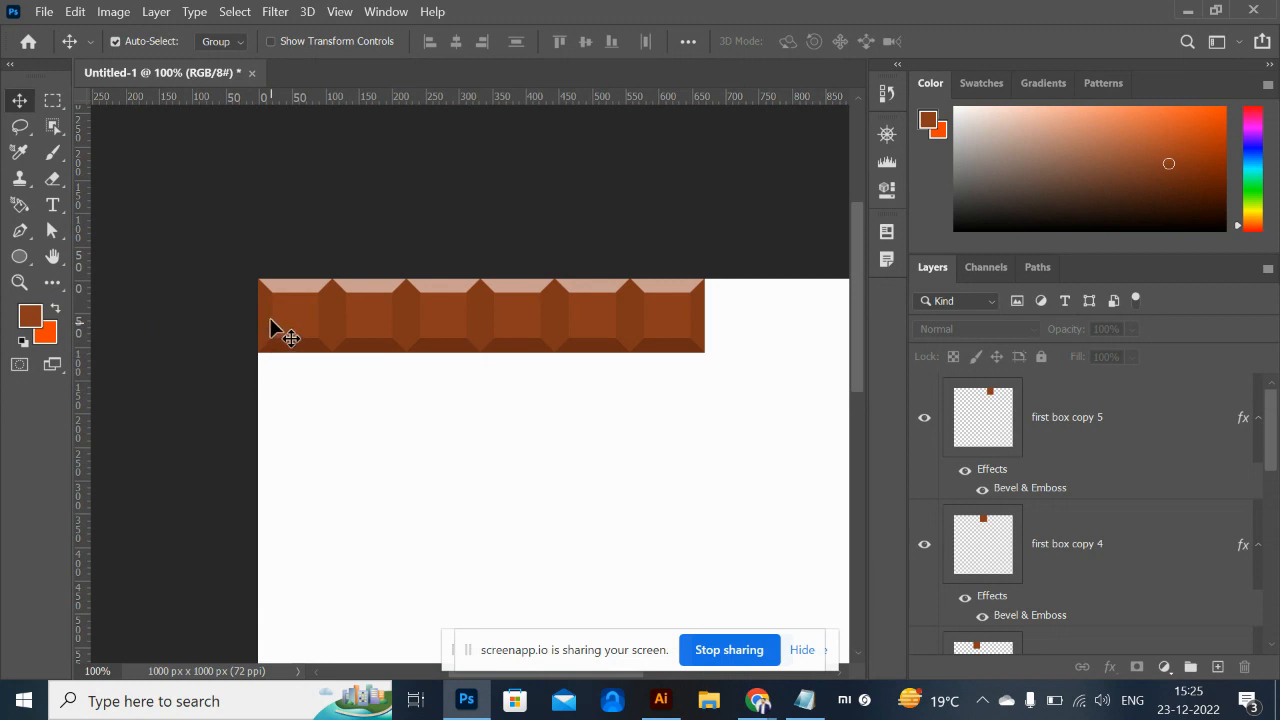
pyautogui.moveTo(721, 393); pyautogui.dragTo(181, 242)
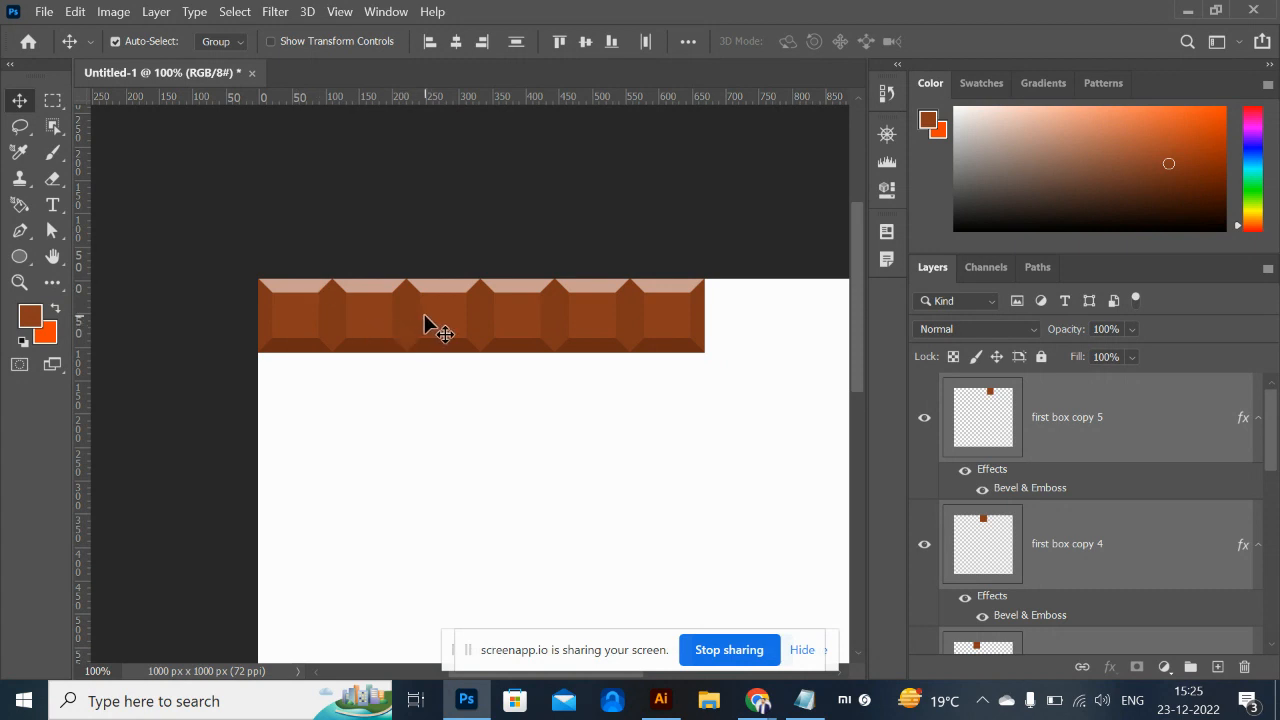
pyautogui.moveTo(420, 329); pyautogui.dragTo(413, 401)
pyautogui.hotkey('ctrl', 'z')
# Select all six boxes one after another and duplicate the row downward to build three stacked rows.
pyautogui.click(305, 306)
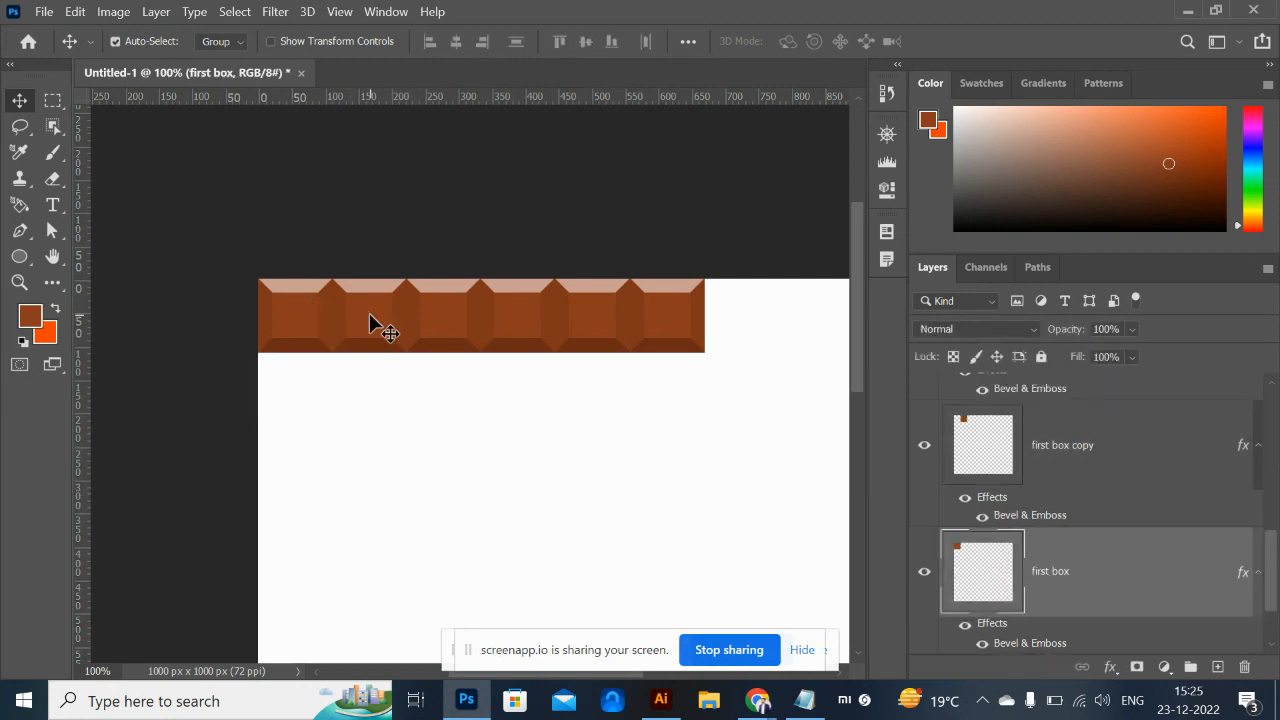
pyautogui.keyDown('shift'); pyautogui.click(437, 321); pyautogui.keyUp('shift')
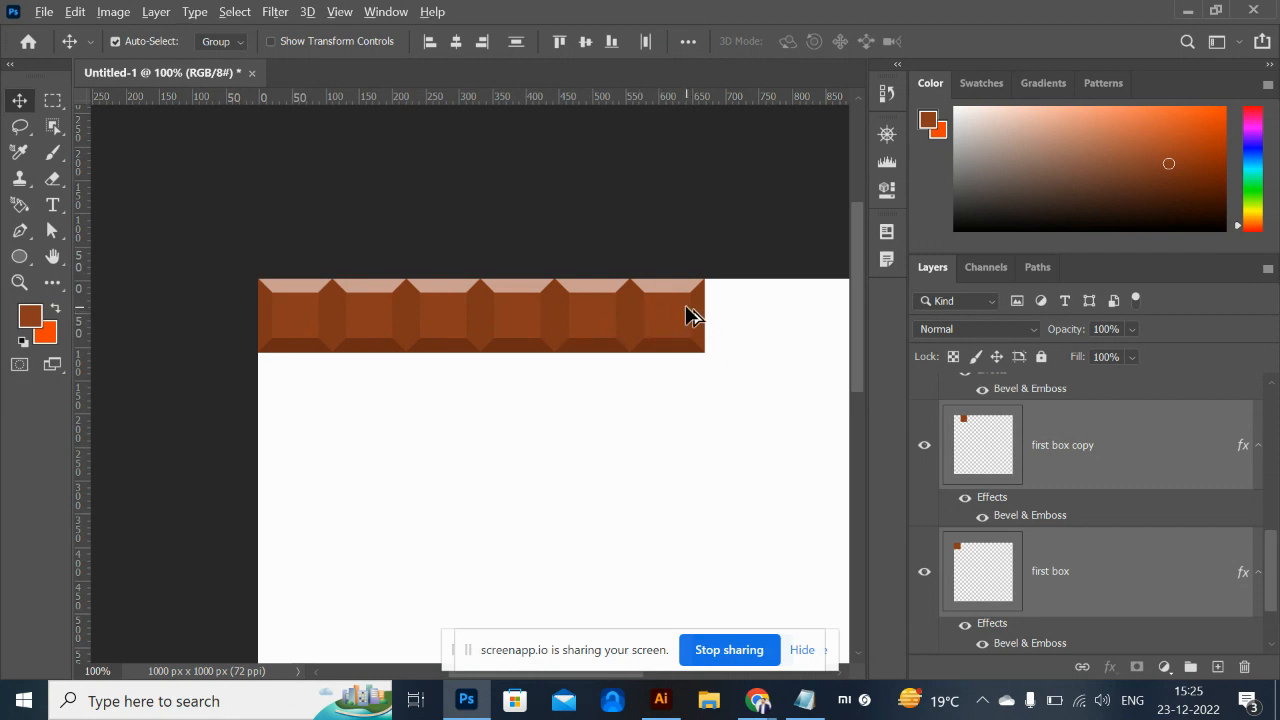
pyautogui.moveTo(685, 313); pyautogui.dragTo(652, 458)
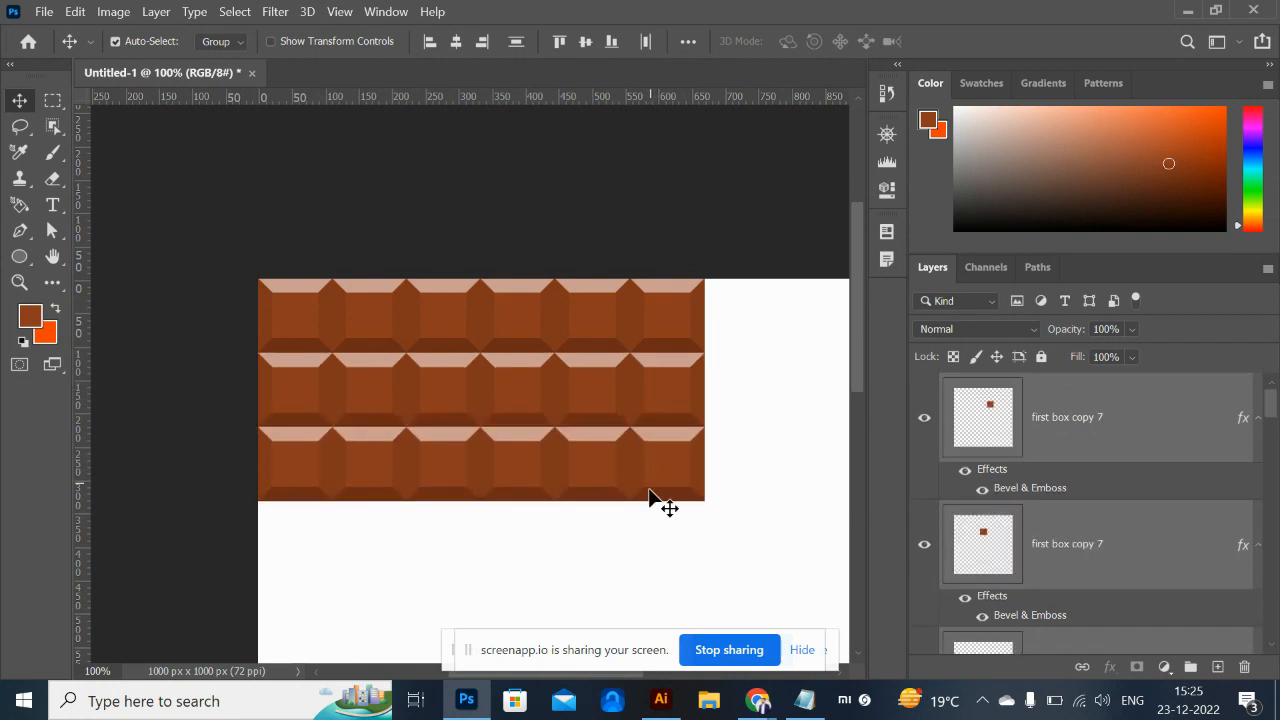
# Select all three rows of boxes and place a duplicate of the block directly beneath them.
pyautogui.moveTo(572, 570); pyautogui.dragTo(551, 387)
pyautogui.moveTo(500, 337); pyautogui.dragTo(511, 434)
pyautogui.moveTo(743, 462); pyautogui.dragTo(251, 166)
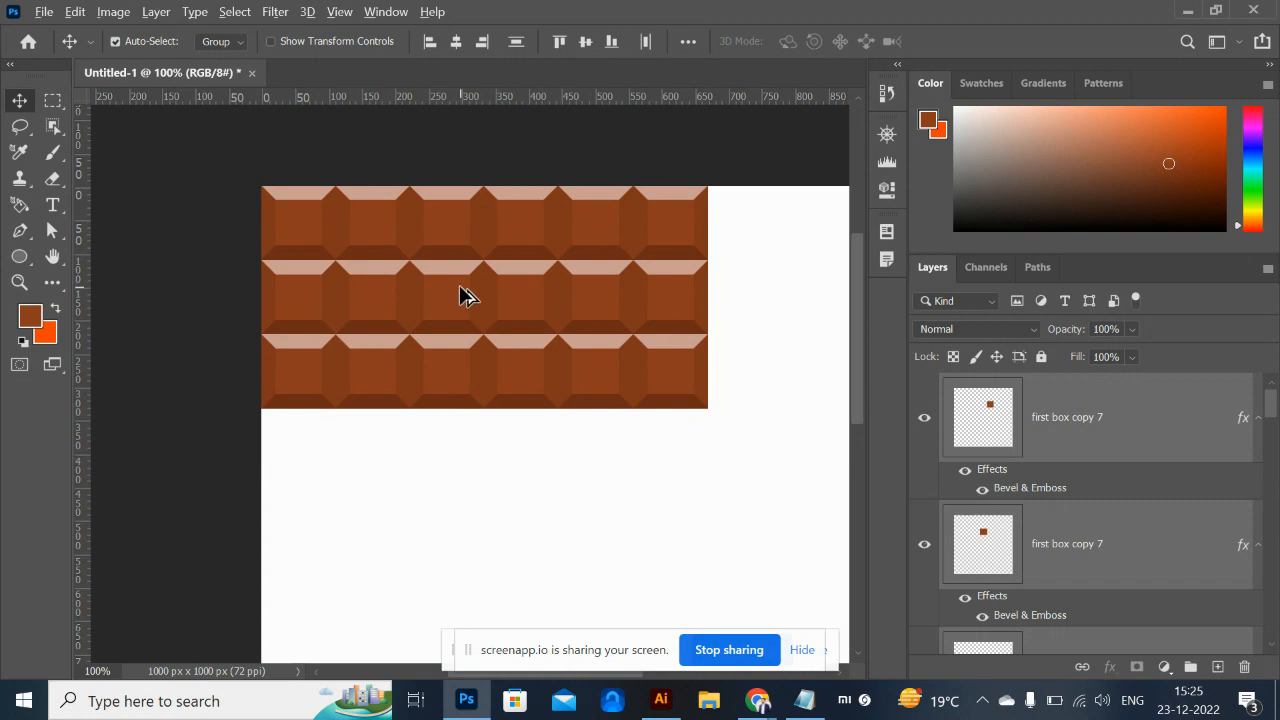
pyautogui.moveTo(455, 420); pyautogui.dragTo(507, 459)
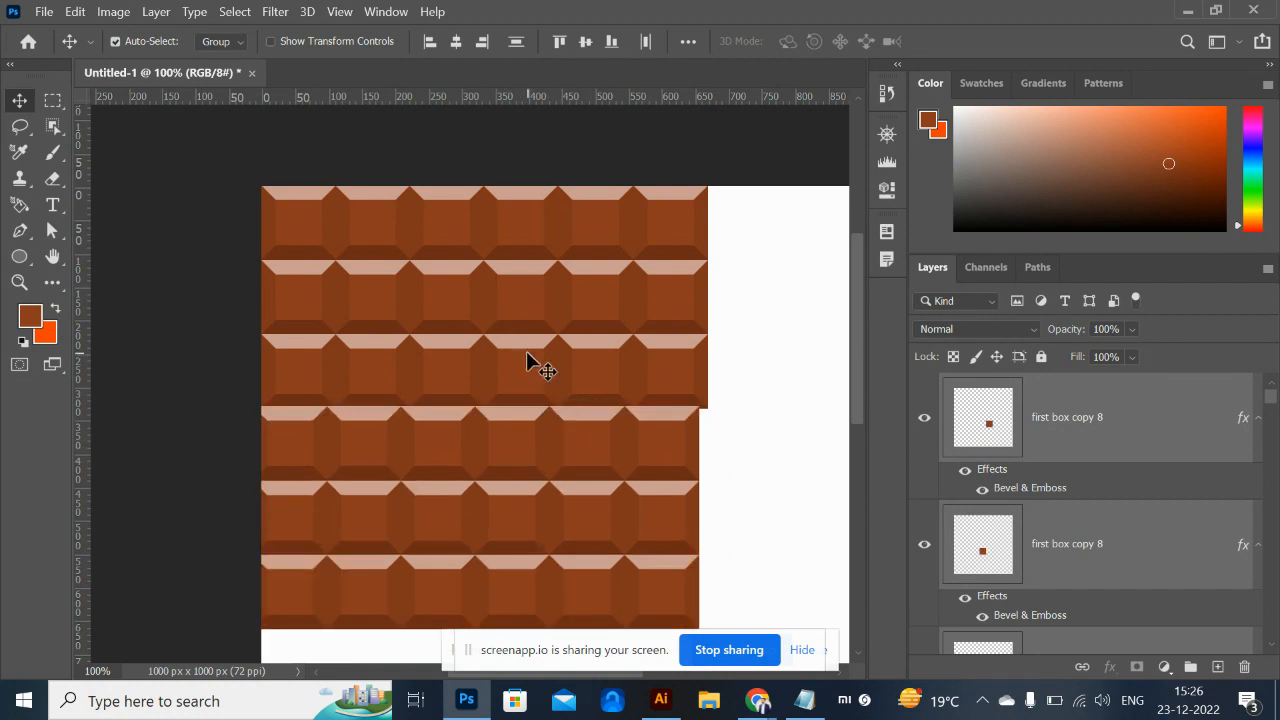
# Nudge the duplicated three rows horizontally until their columns line up with the rows above, and deselect them.
pyautogui.press('Right')
pyautogui.press('Right')
pyautogui.press('Right')
pyautogui.press('Right')
pyautogui.press('Right')
pyautogui.press('Right')
pyautogui.press('Right')
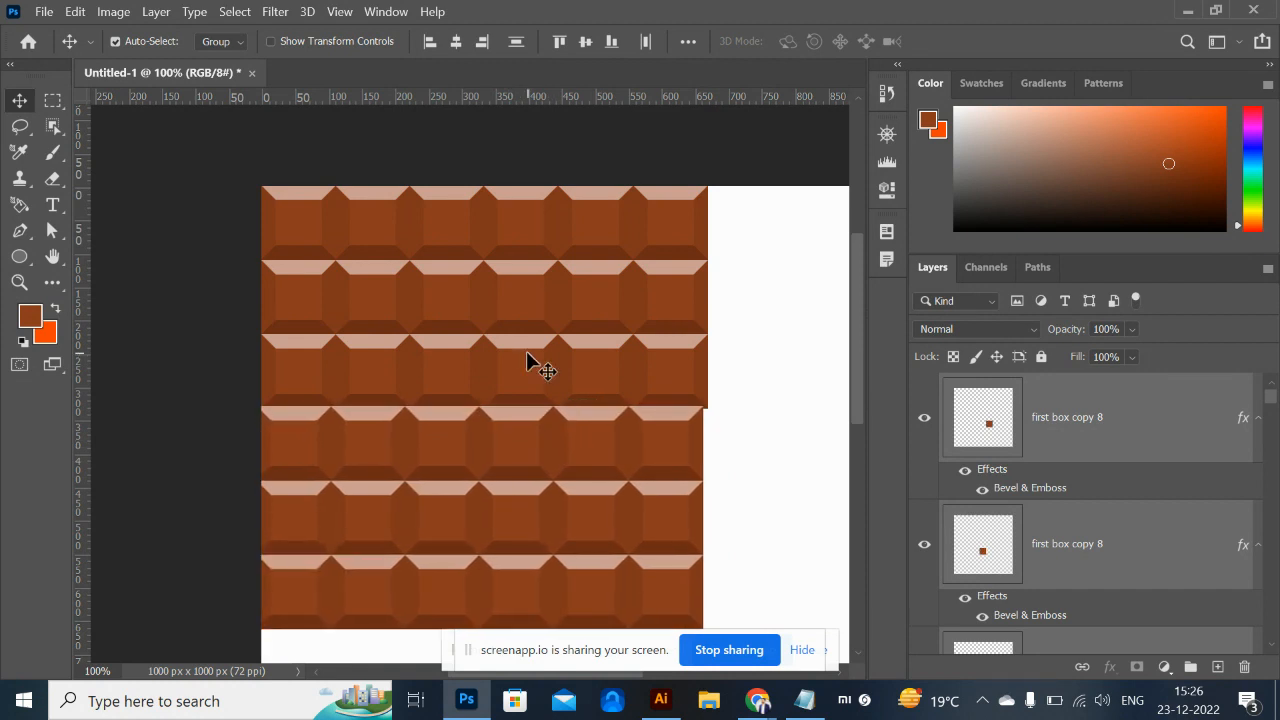
pyautogui.press('Right')
pyautogui.press('Right')
pyautogui.press('Right')
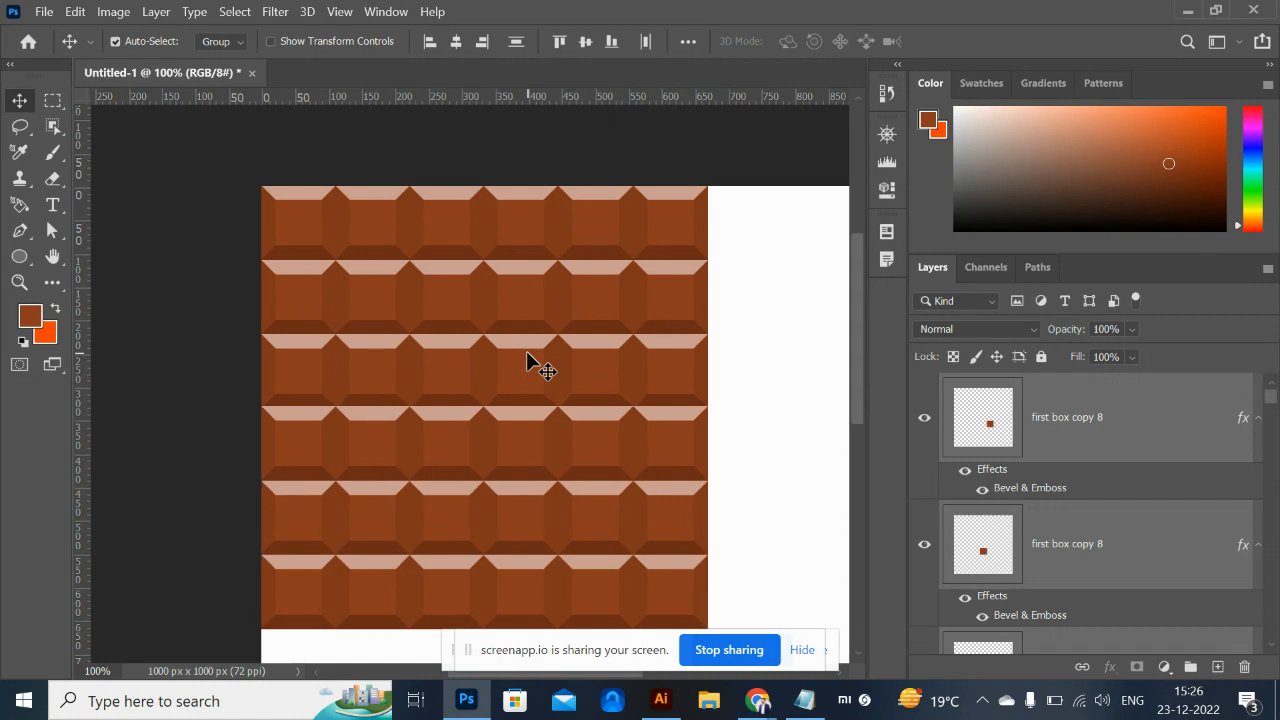
pyautogui.press('Left')
pyautogui.press('Right')
pyautogui.press('Left')
pyautogui.press('Right')
pyautogui.hotkey('ctrl', '-')
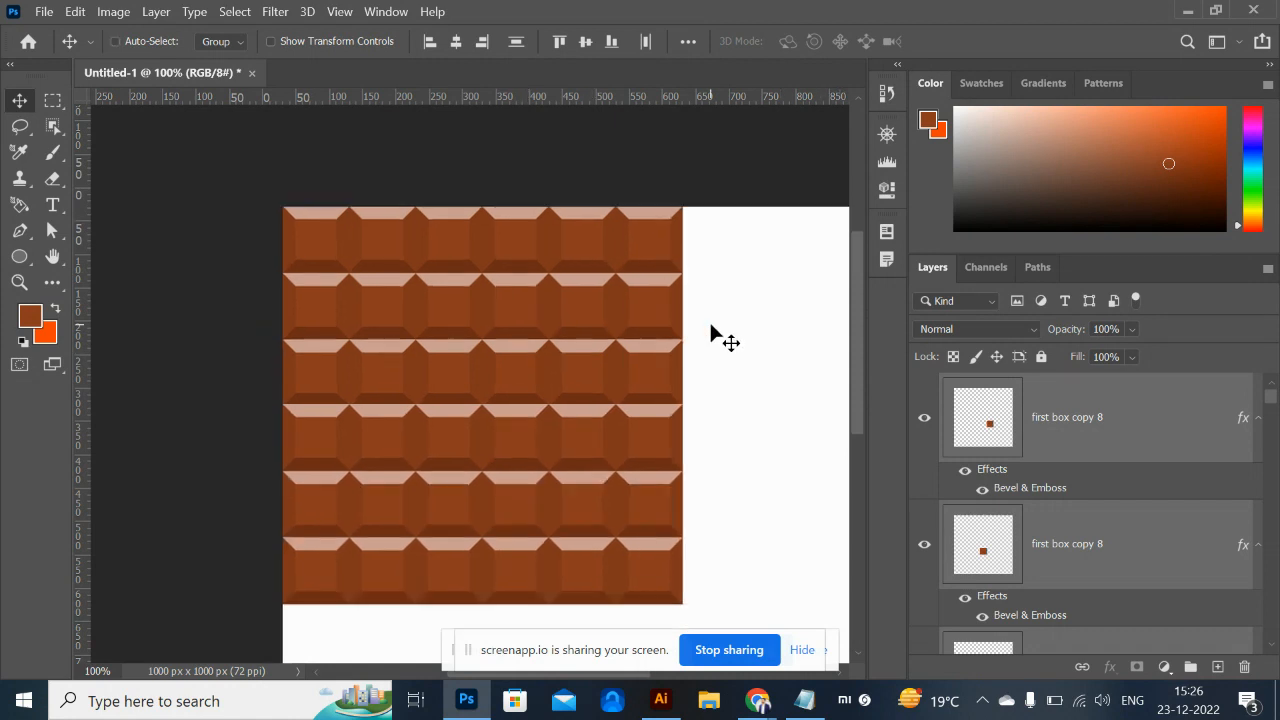
pyautogui.click(634, 466)
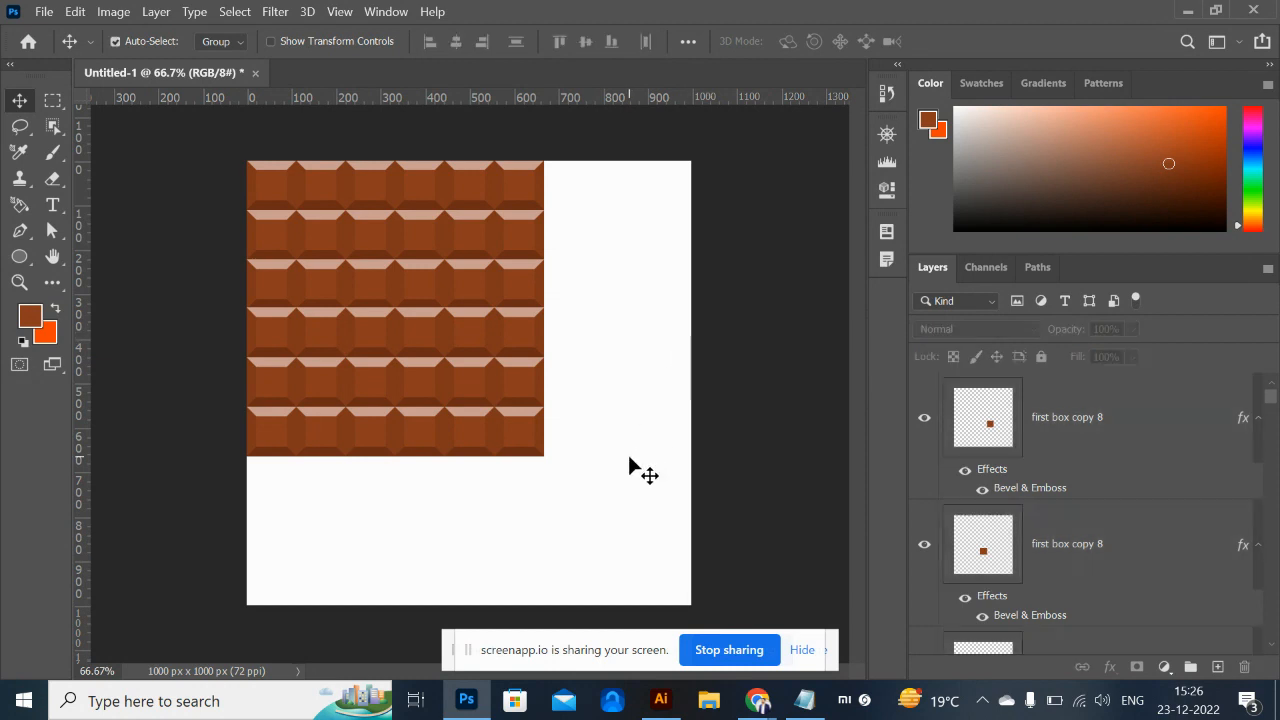
# Move the last box of the lowest row out onto the white canvas area and scale it proportionally to about 225%.
pyautogui.click(526, 438)
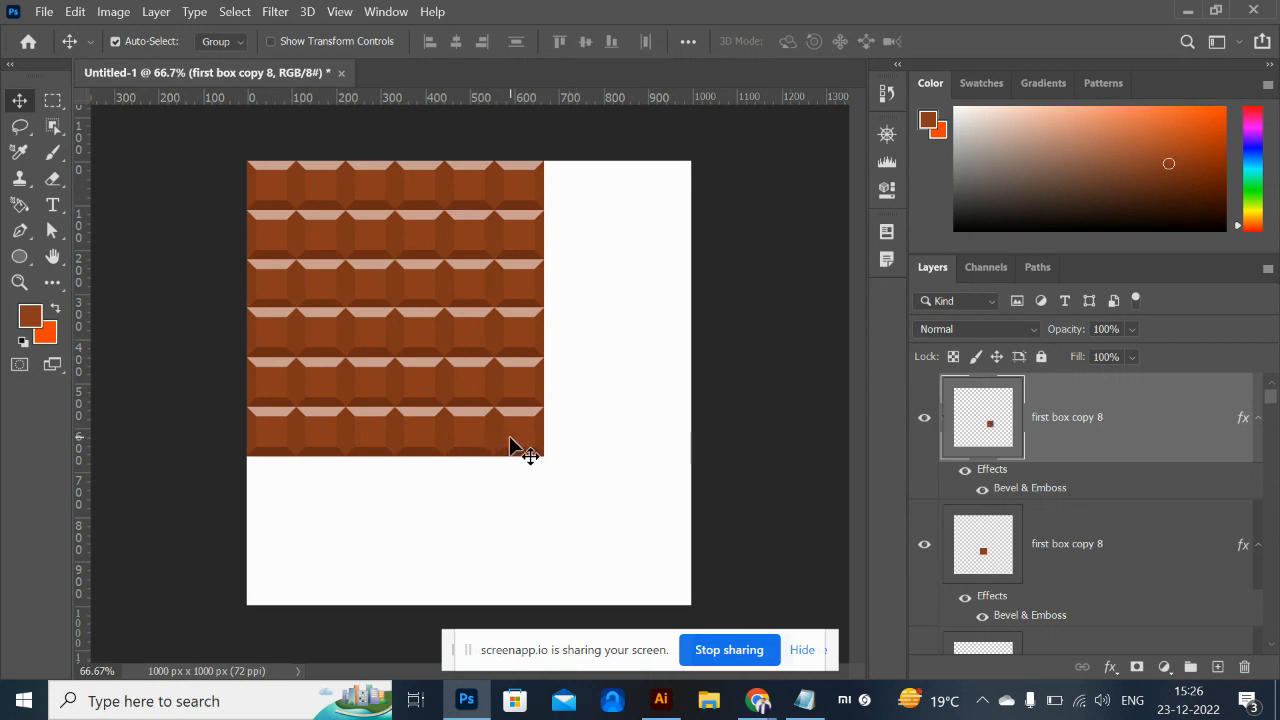
pyautogui.moveTo(510, 438); pyautogui.dragTo(564, 478)
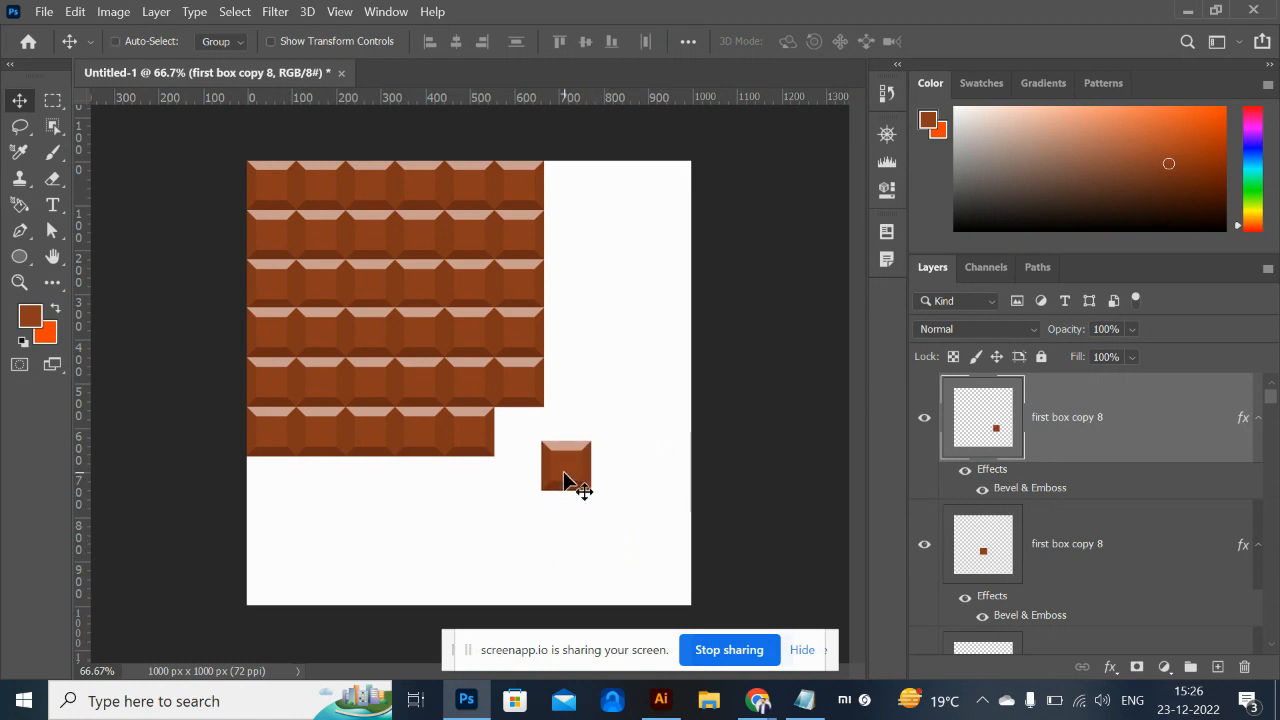
pyautogui.hotkey('ctrl', 't')
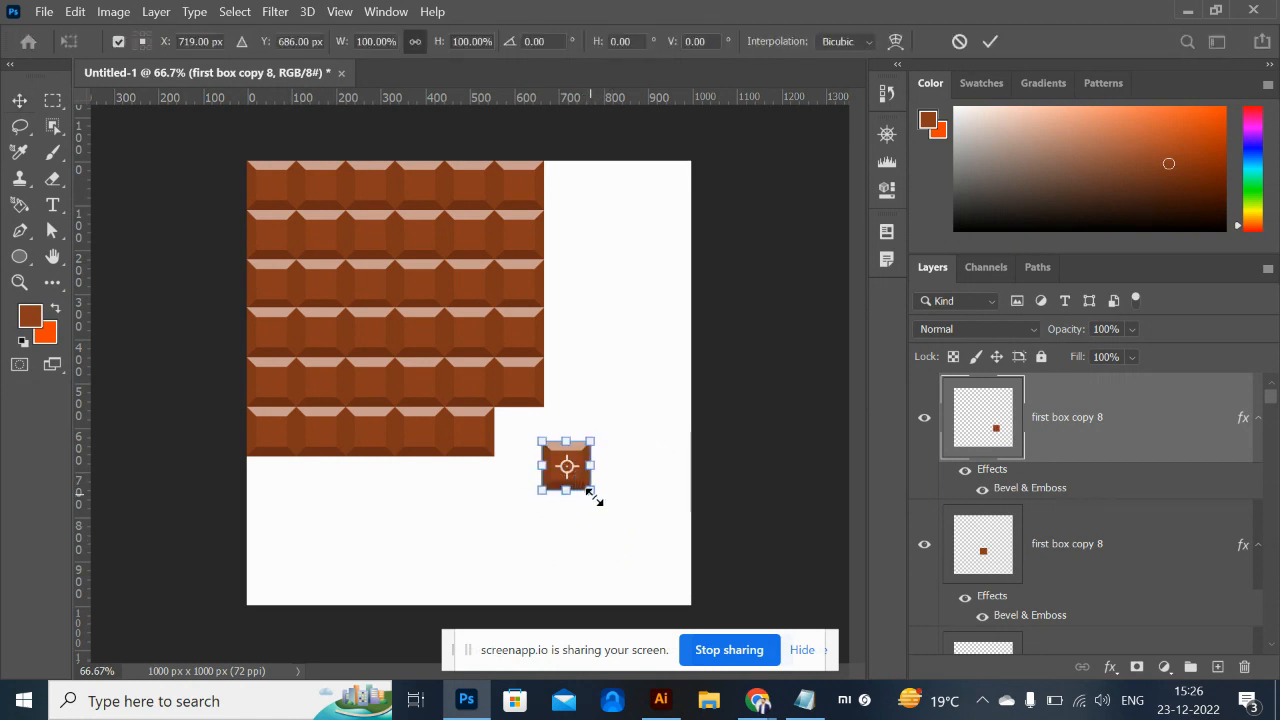
pyautogui.moveTo(590, 492); pyautogui.dragTo(647, 556)
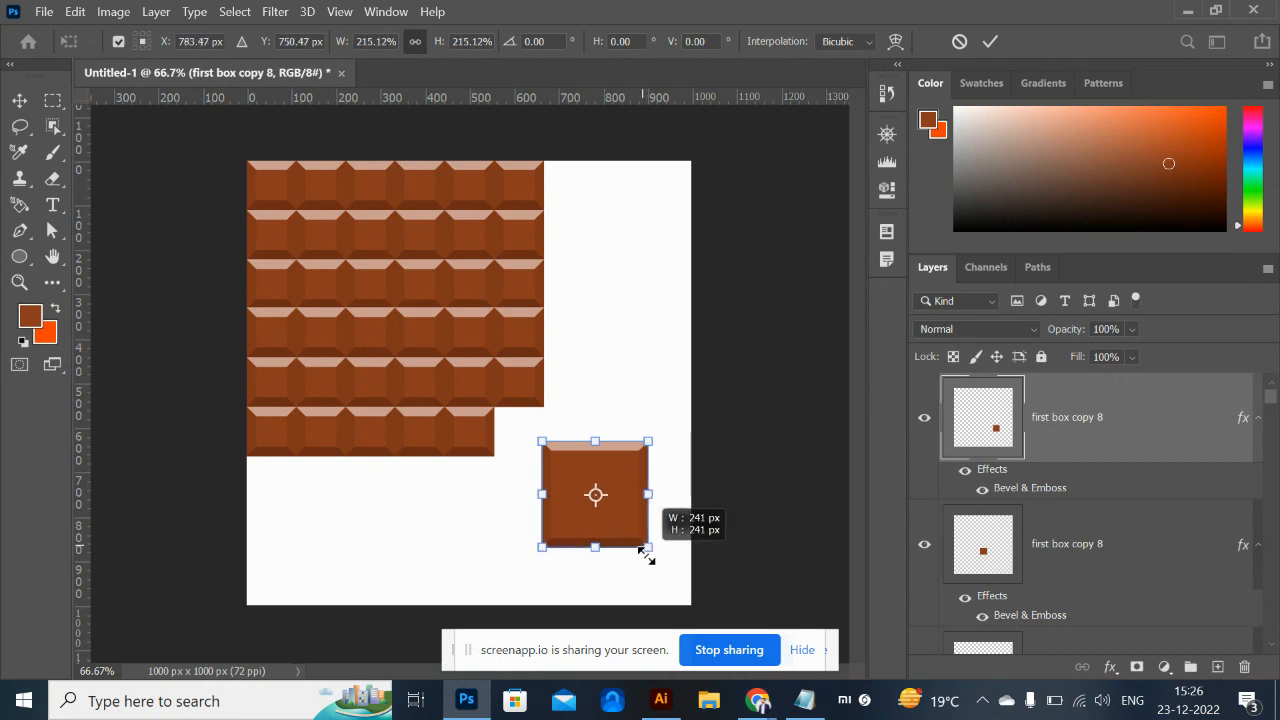
pyautogui.moveTo(647, 556)
pyautogui.mouseDown()
pyautogui.moveTo(666, 566)
pyautogui.moveTo(642, 542)
pyautogui.moveTo(652, 551)
pyautogui.mouseUp()
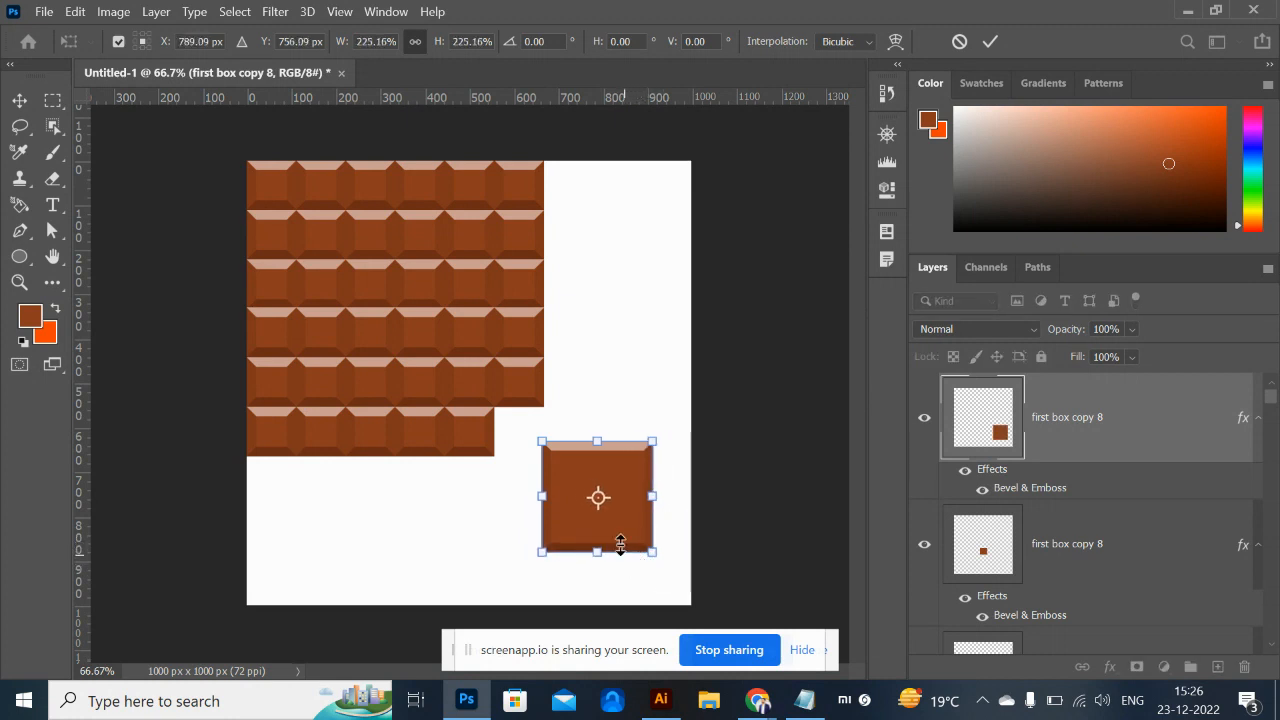
pyautogui.press('Return')
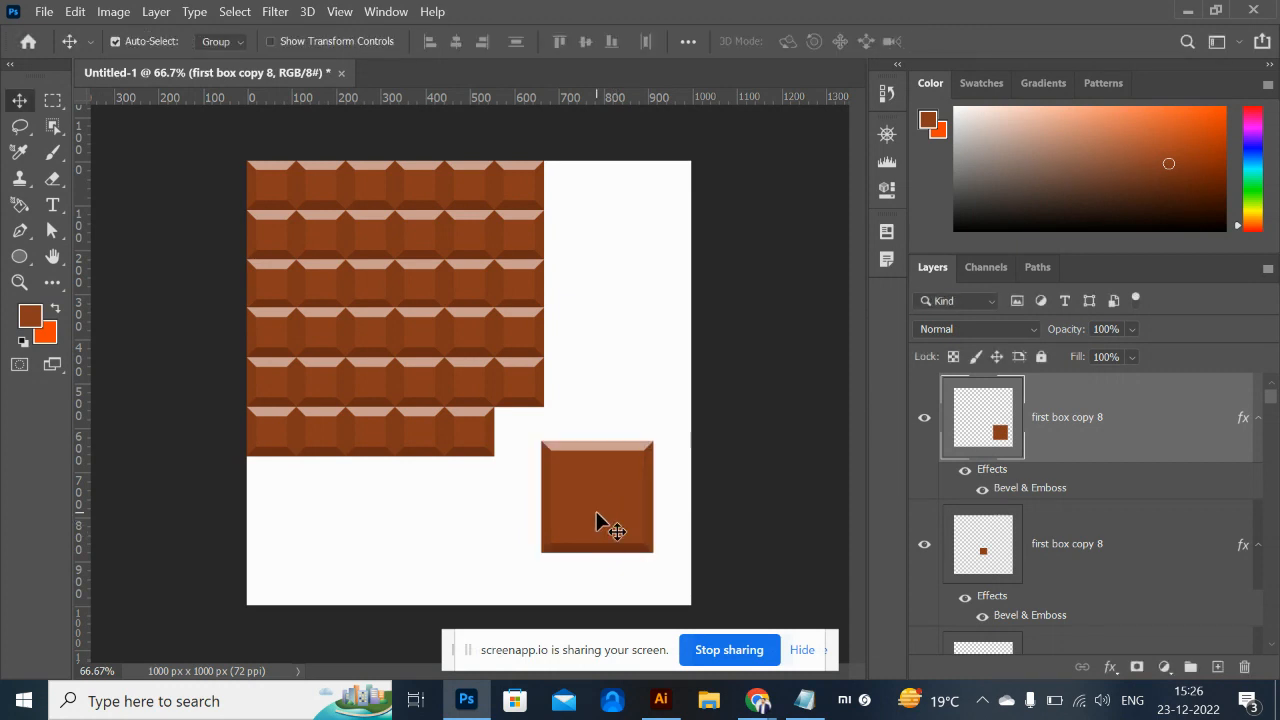
pyautogui.moveTo(598, 514); pyautogui.dragTo(571, 490)
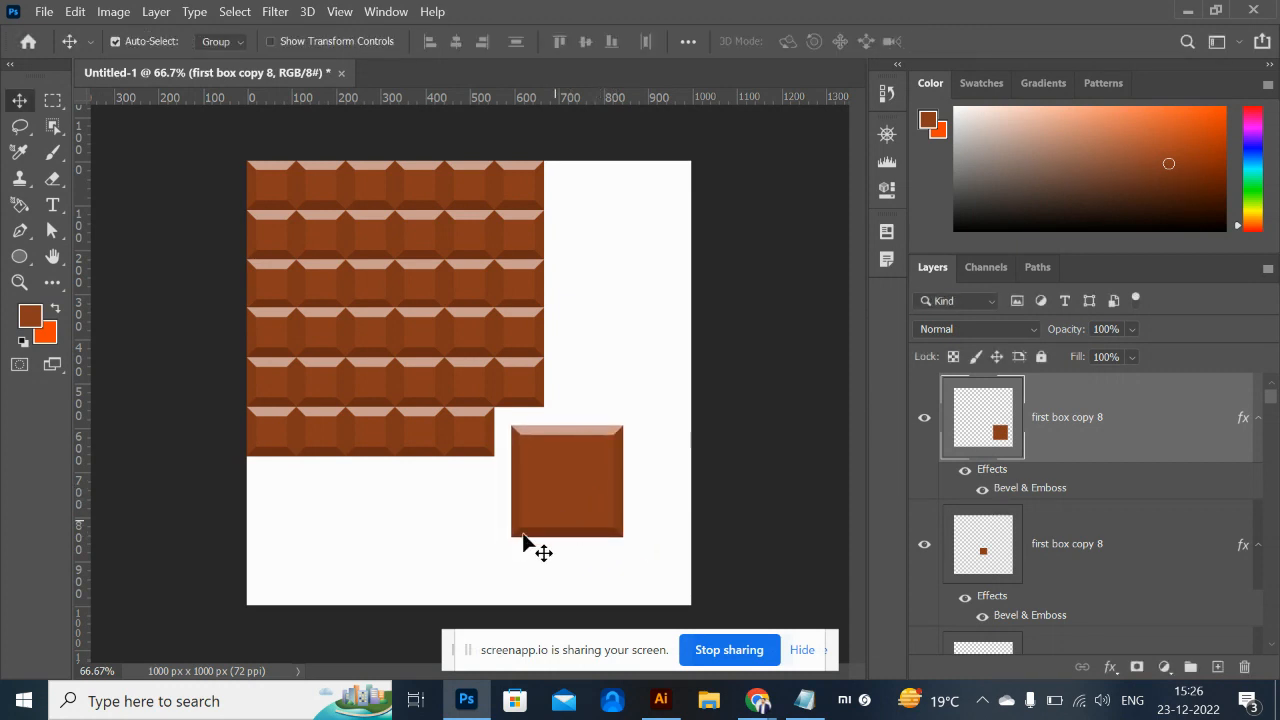
# Set the enlarged box's Bevel & Emboss size to 54 px, apply it and deselect the box.
pyautogui.click(318, 633)
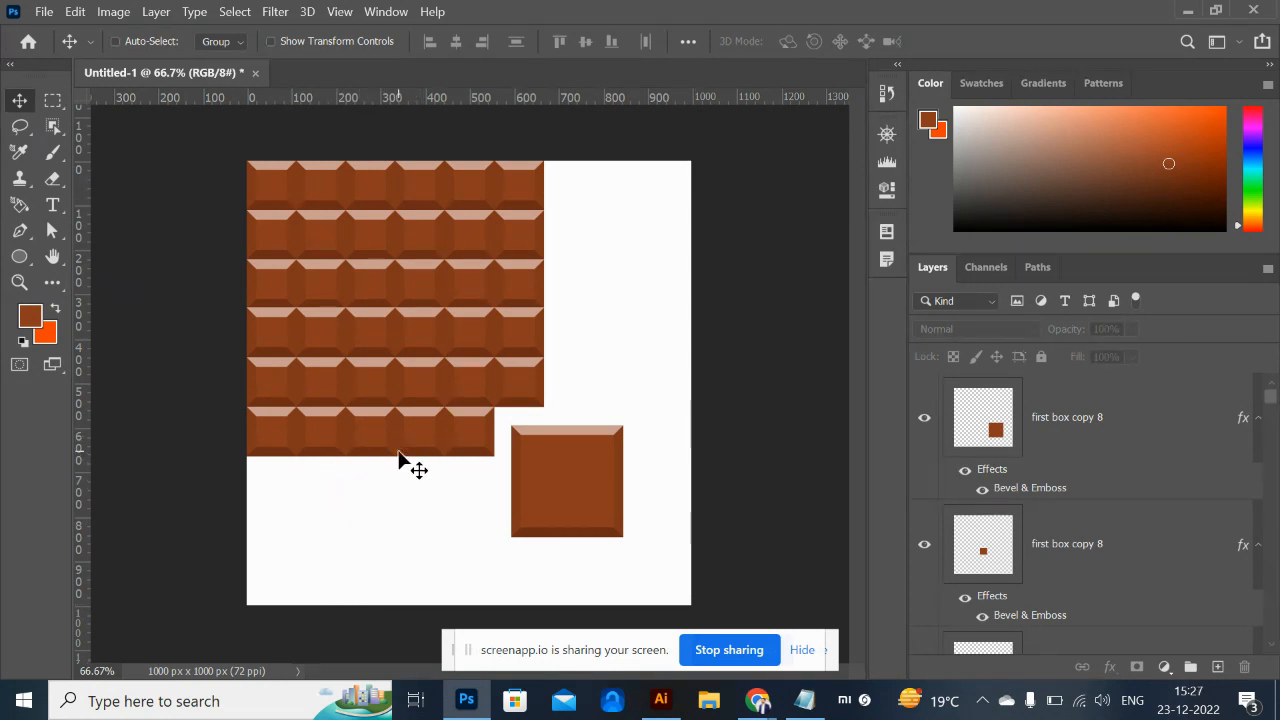
pyautogui.scroll(2, 398, 455)
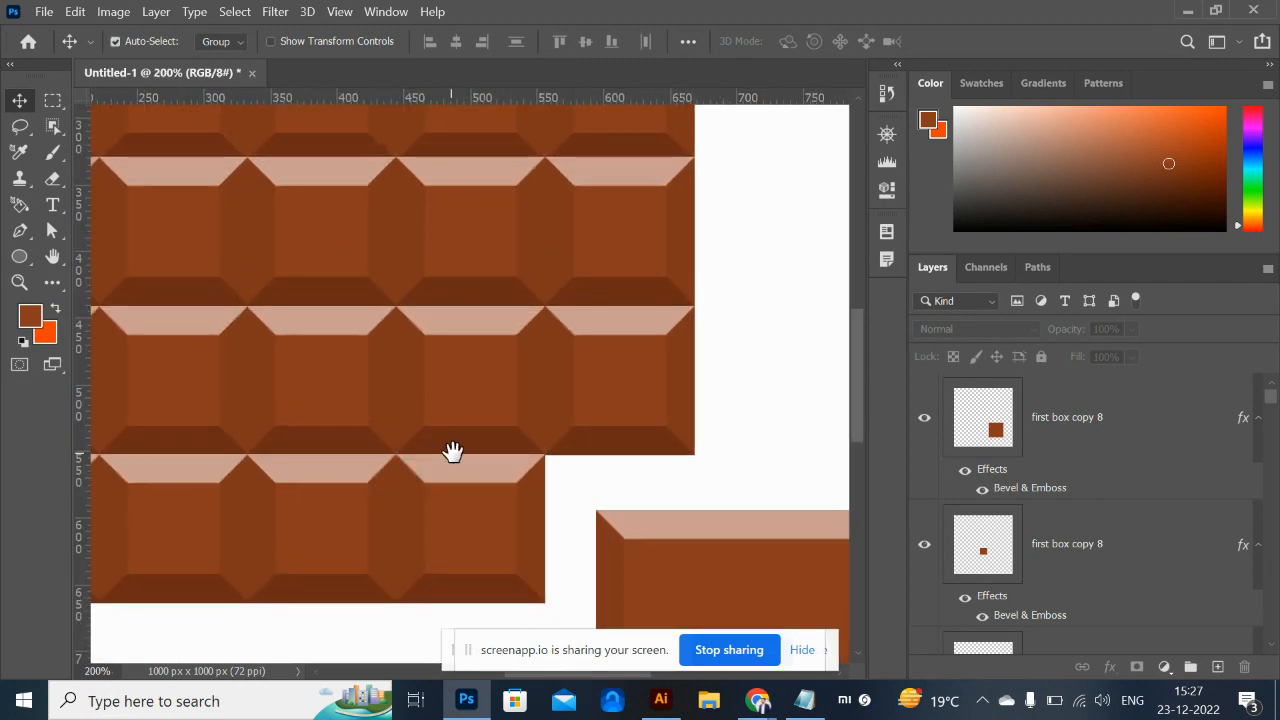
pyautogui.moveTo(535, 410); pyautogui.dragTo(337, 206)
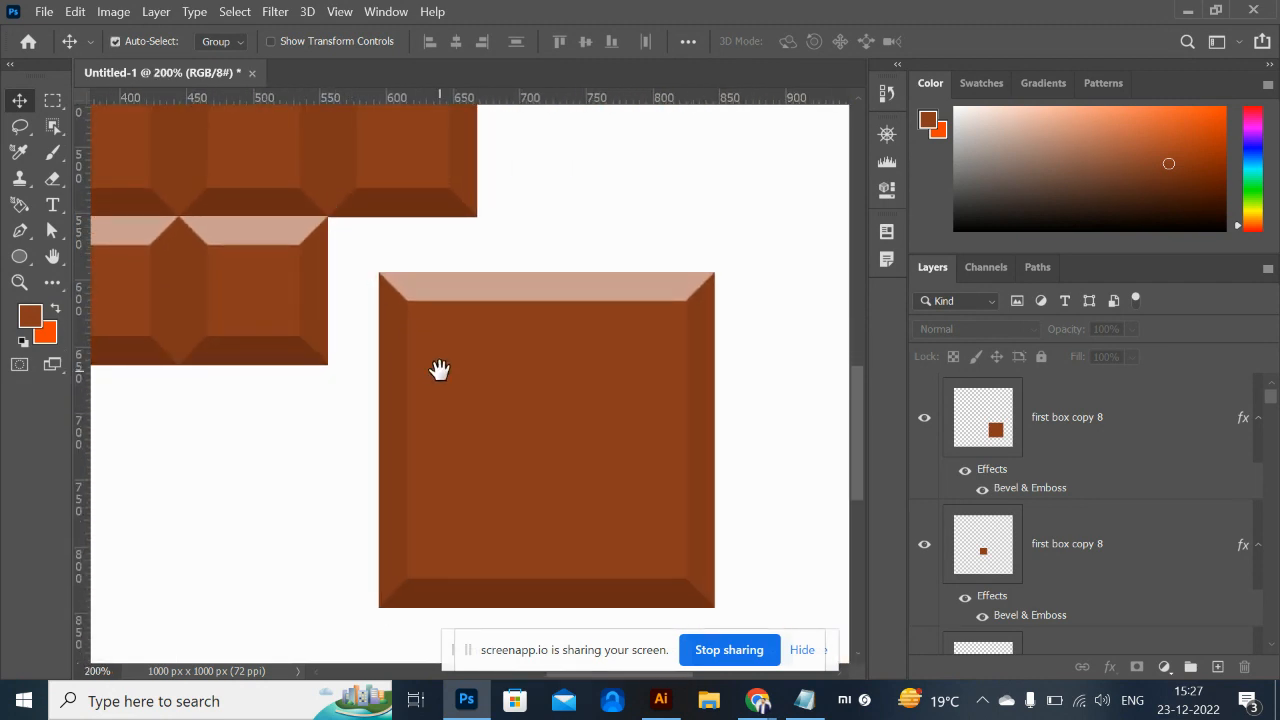
pyautogui.moveTo(437, 369); pyautogui.dragTo(420, 312)
pyautogui.click(491, 346)
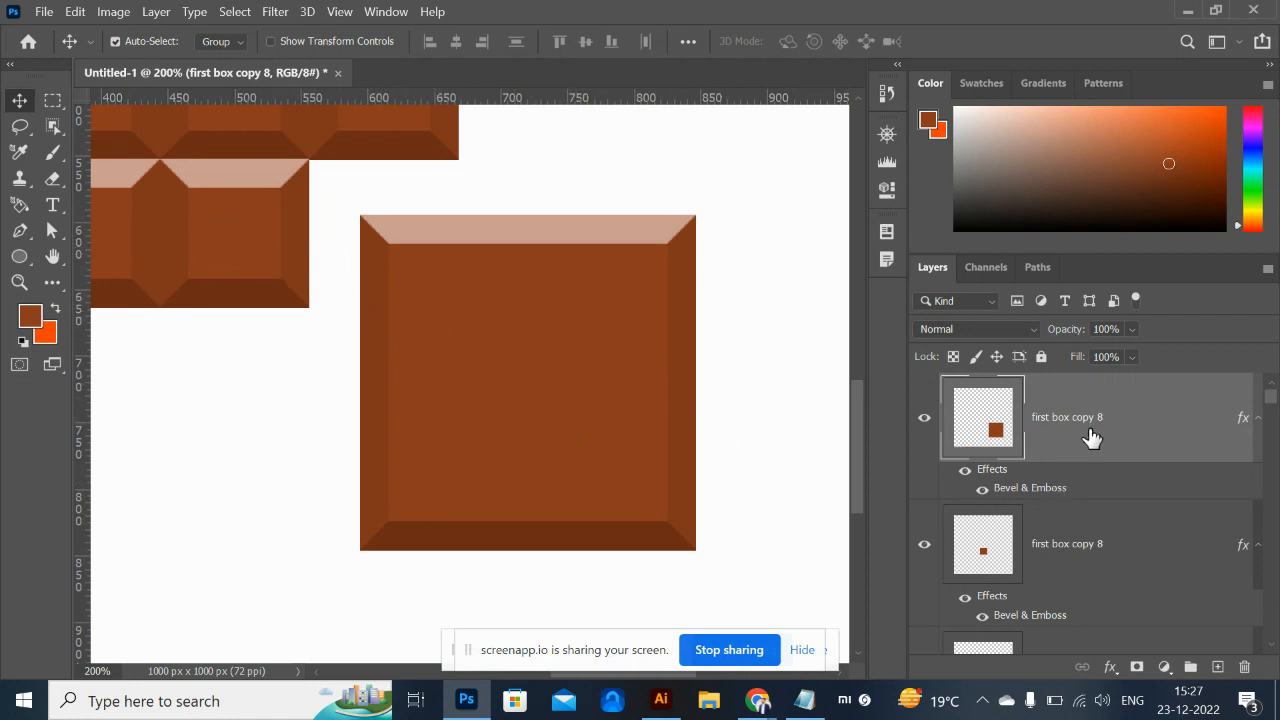
pyautogui.doubleClick(1044, 497)
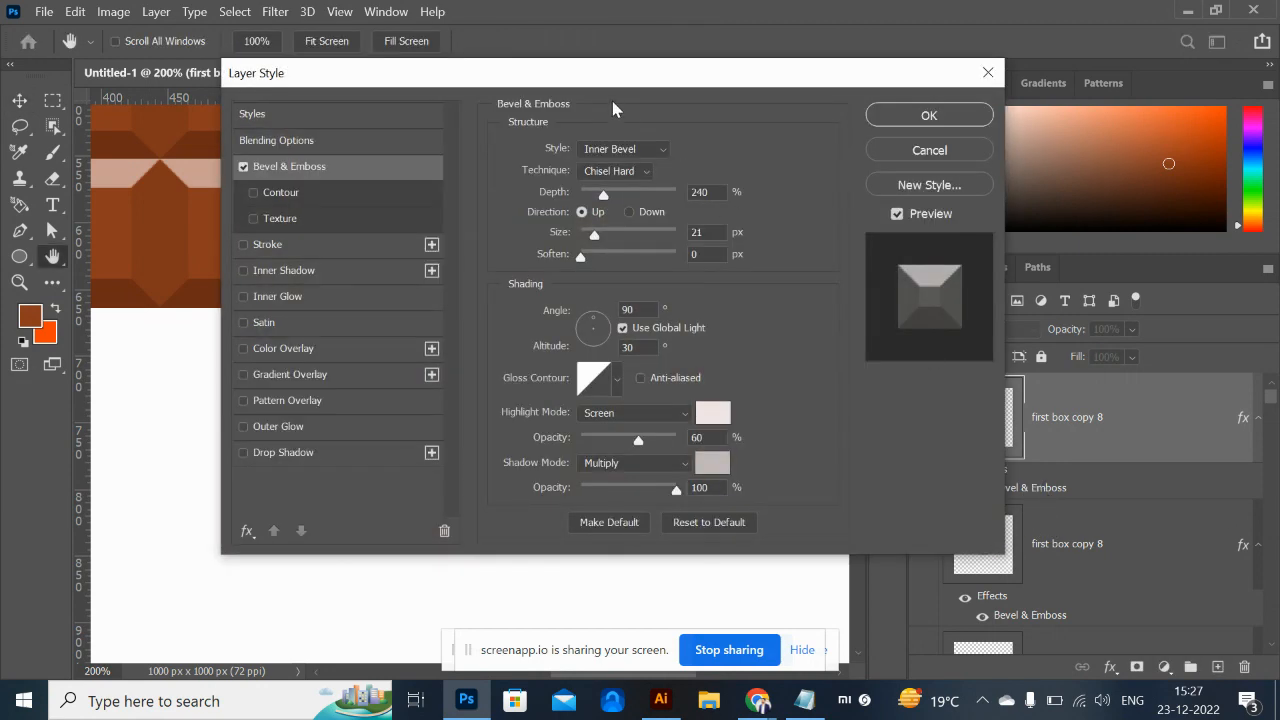
pyautogui.moveTo(612, 101); pyautogui.dragTo(1008, 105)
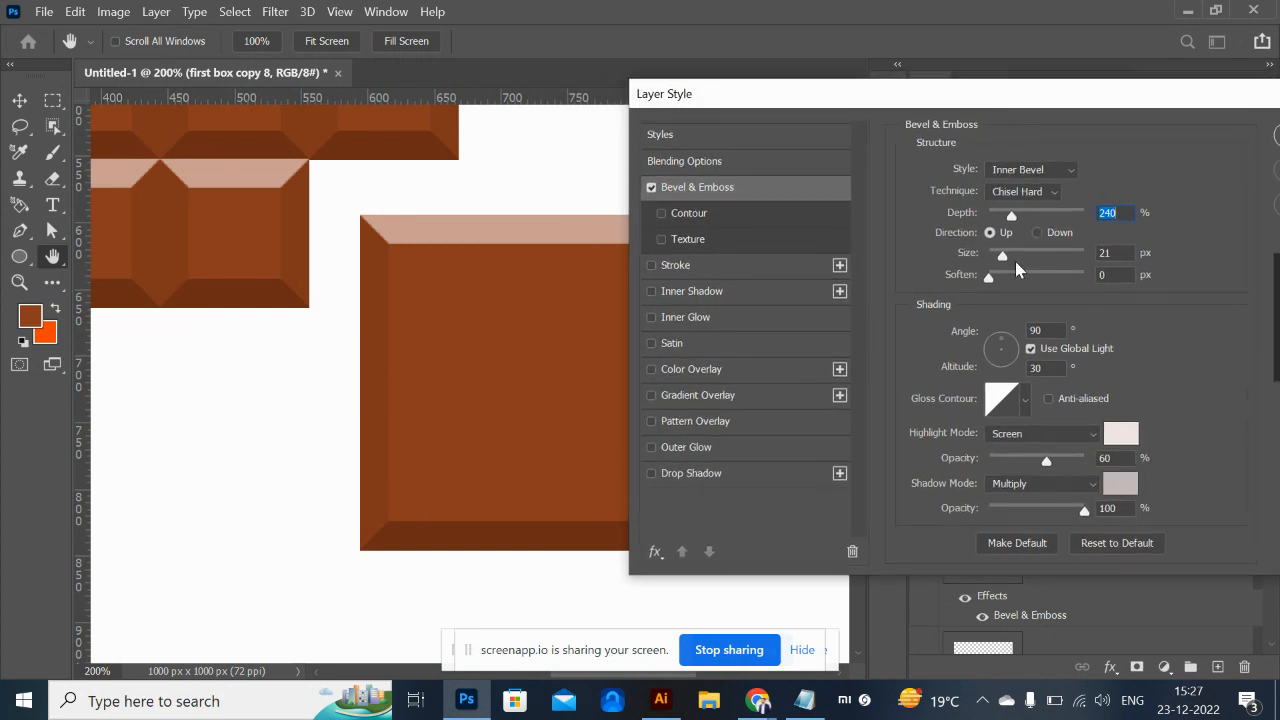
pyautogui.moveTo(1004, 257); pyautogui.dragTo(1014, 258)
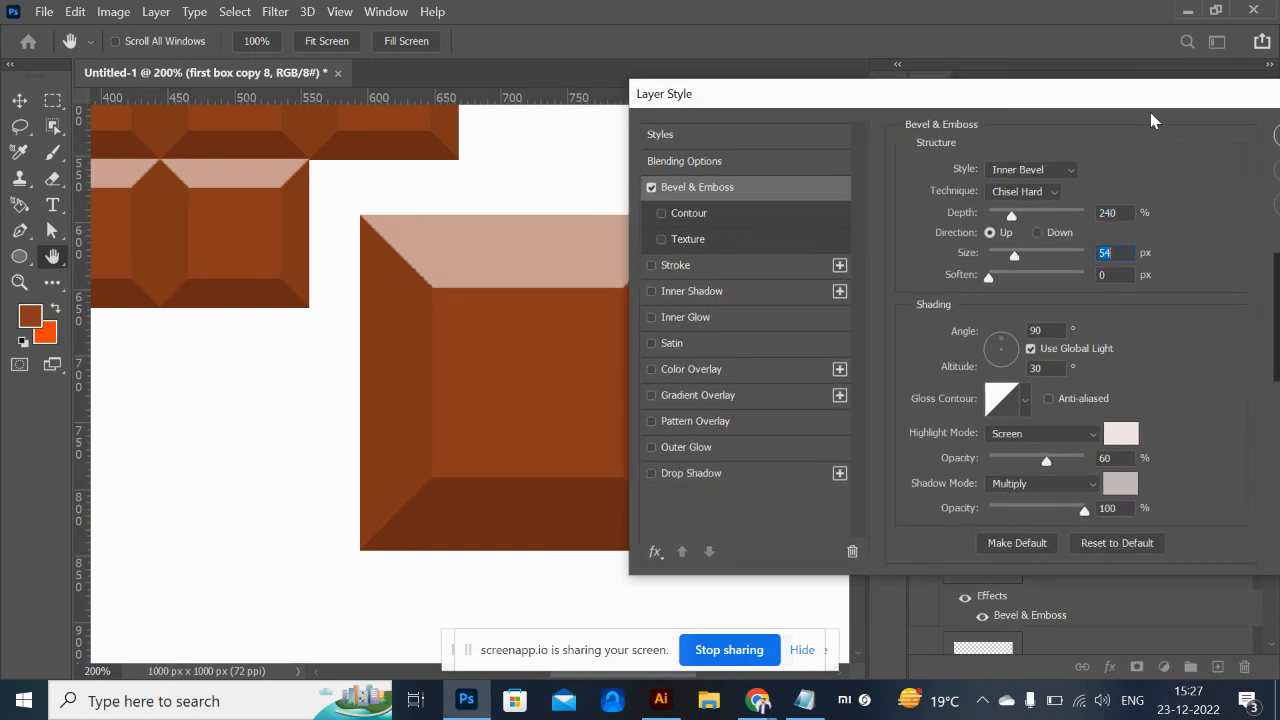
pyautogui.moveTo(1121, 93); pyautogui.dragTo(611, 106)
pyautogui.click(818, 143)
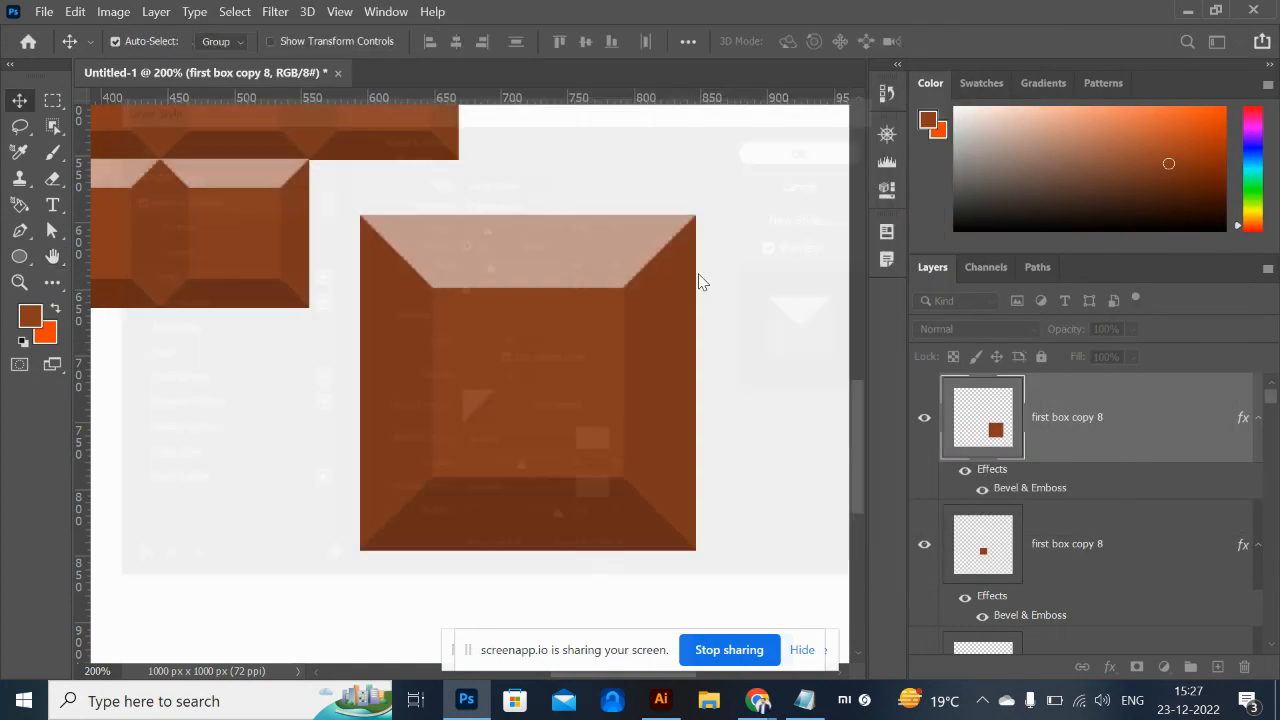
pyautogui.click(712, 462)
pyautogui.hotkey('ctrl', '-')
pyautogui.hotkey('ctrl', '-')
pyautogui.hotkey('ctrl', '-')
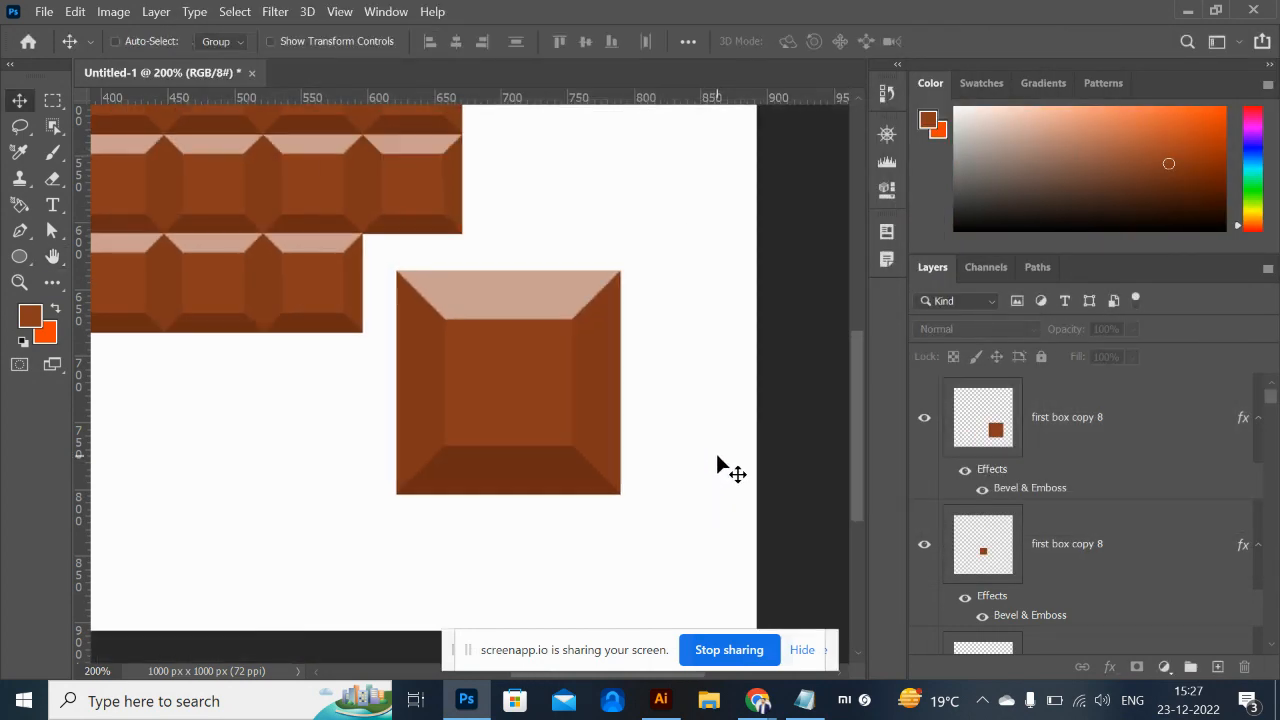
pyautogui.hotkey('ctrl', '+')
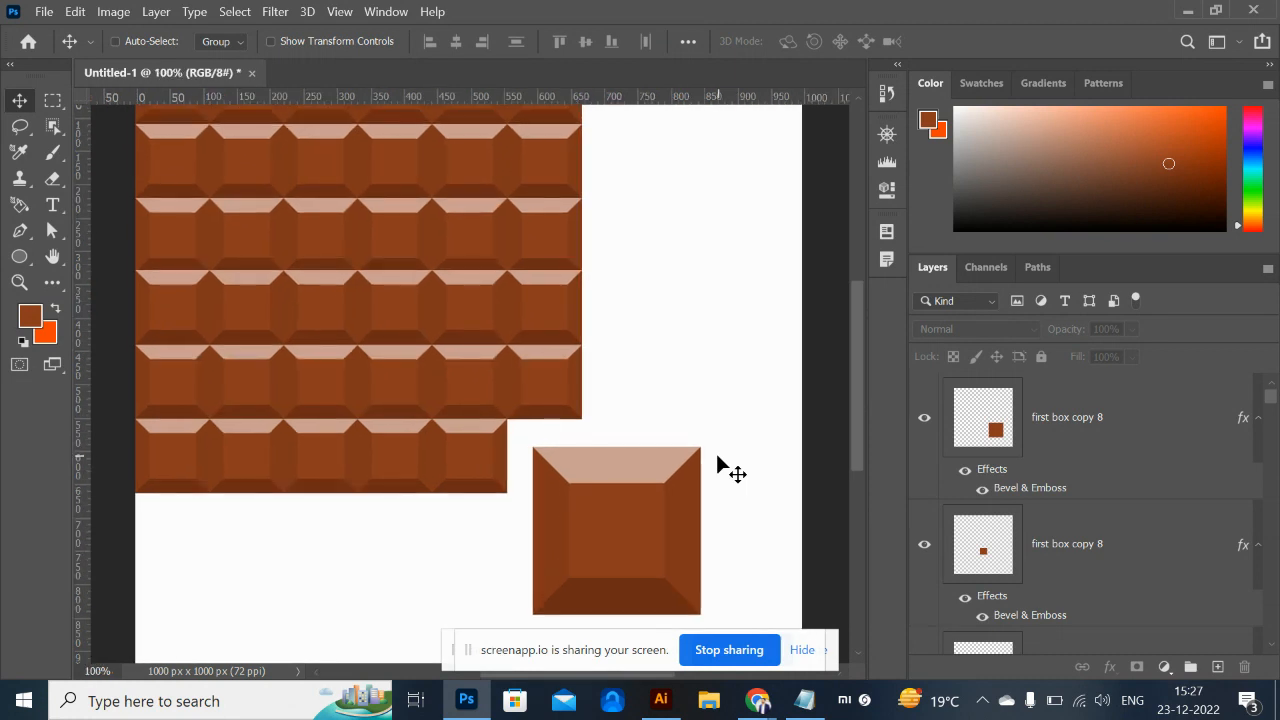
pyautogui.hotkey('ctrl', '-')
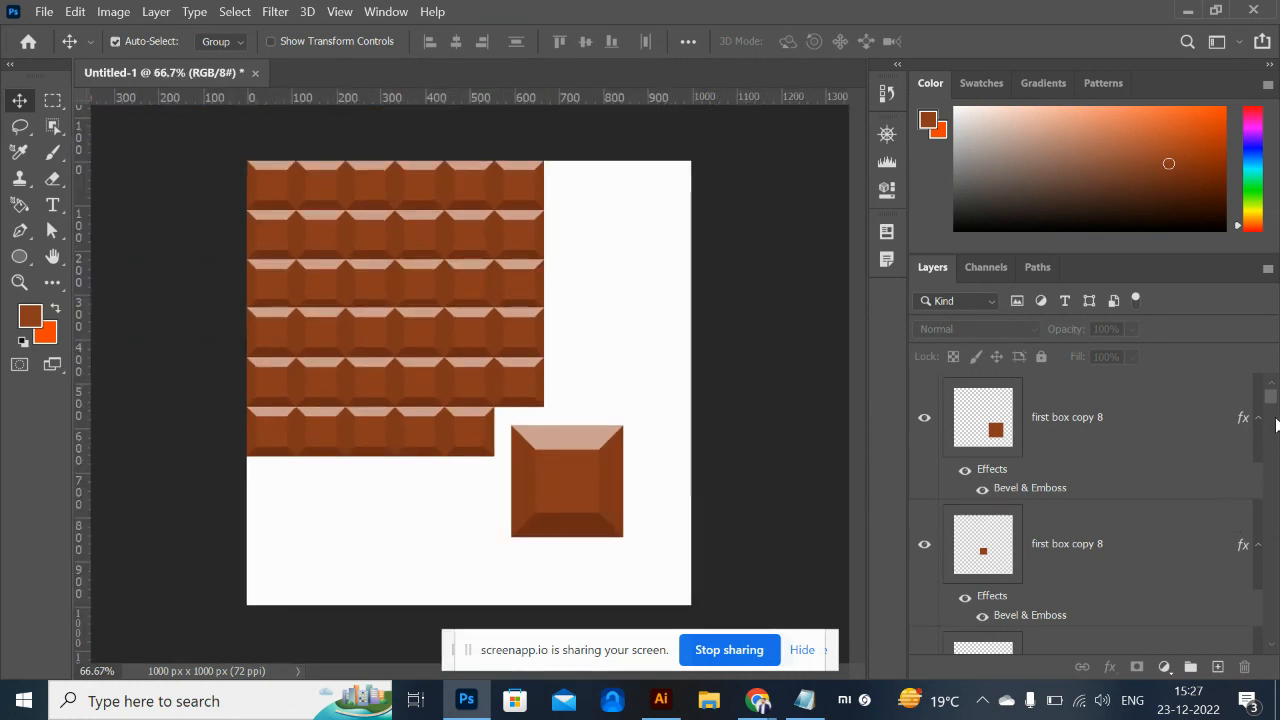
# Select the Background layer and fill it with a light terracotta brown that contrasts with the boxes.
pyautogui.moveTo(1271, 399); pyautogui.dragTo(1274, 656)
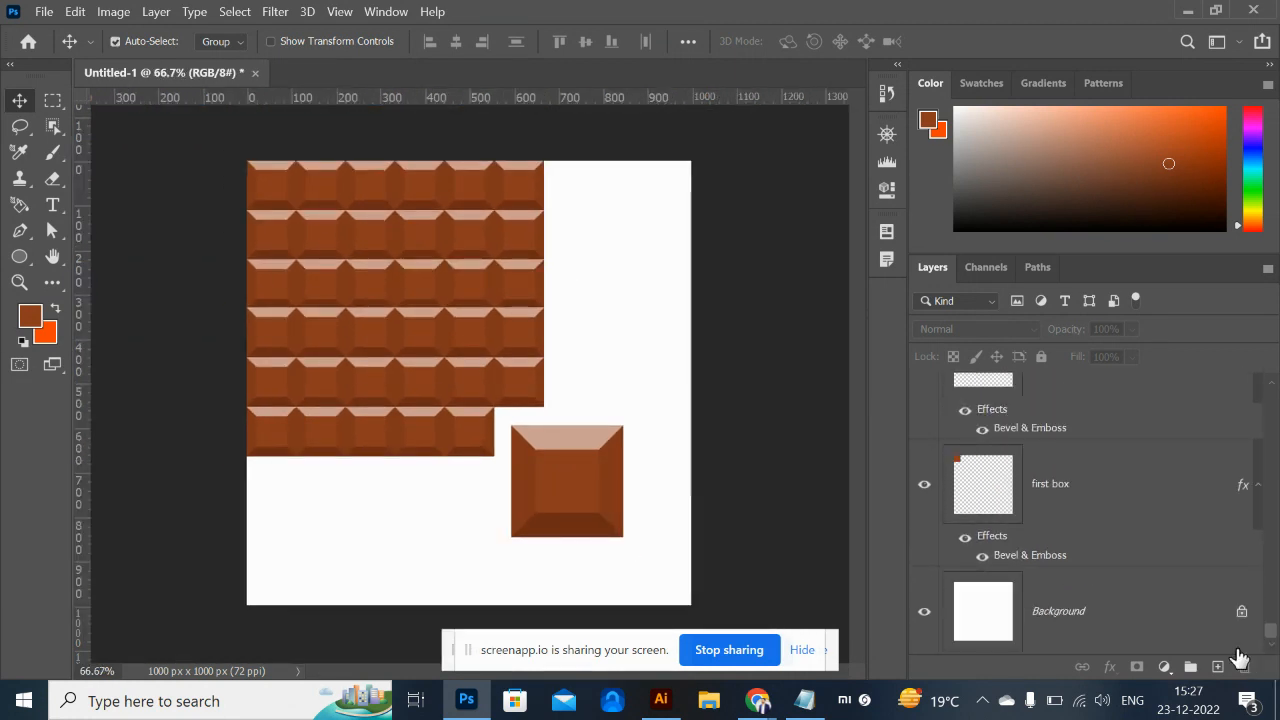
pyautogui.click(1100, 630)
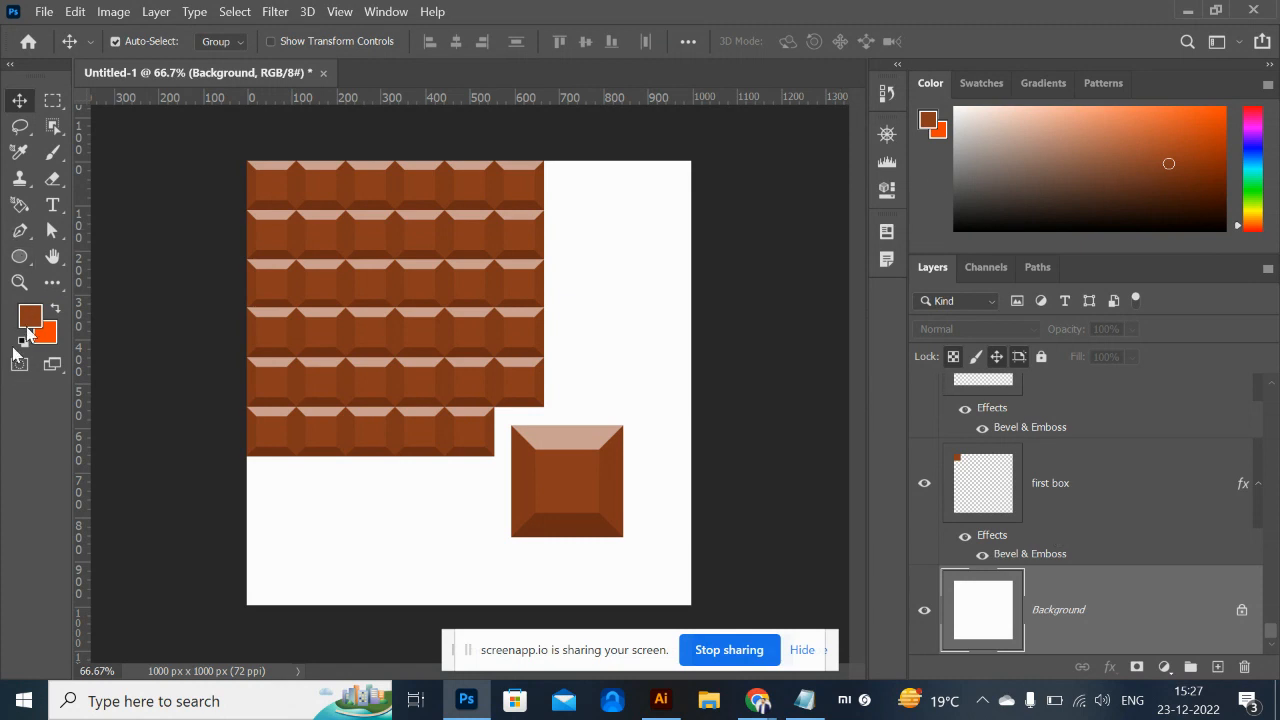
pyautogui.hotkey('alt', 'BackSpace')
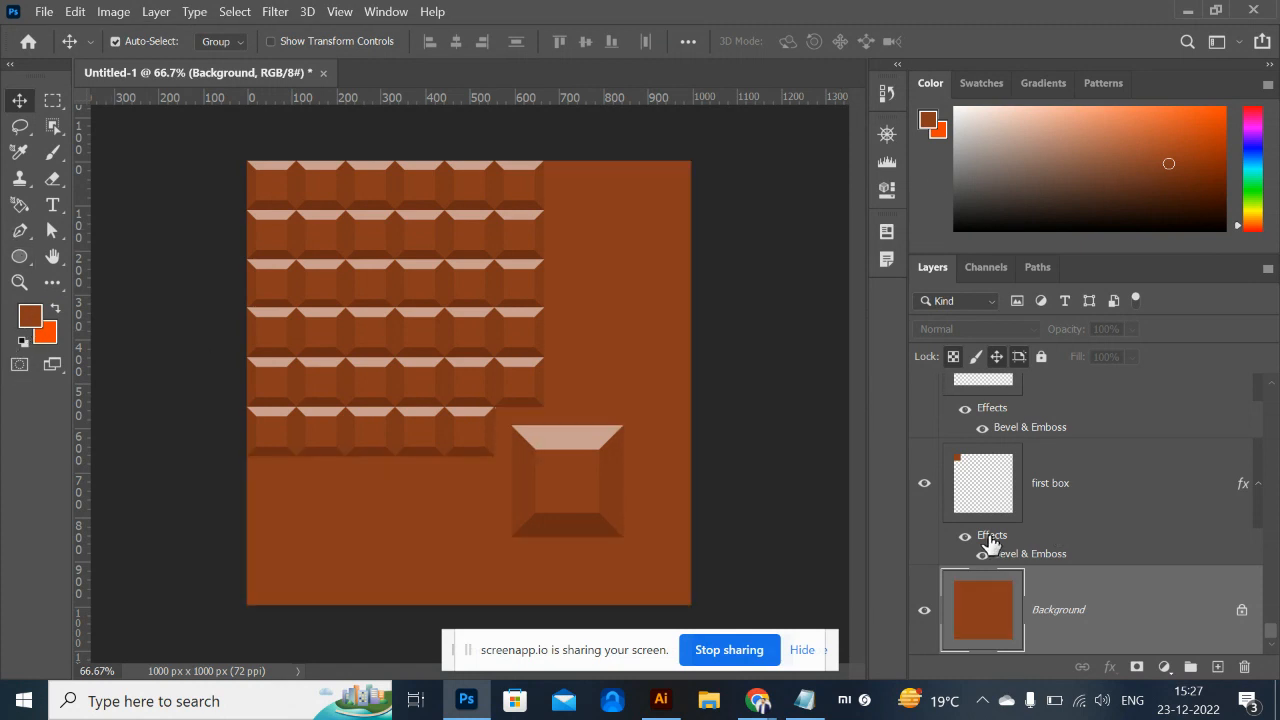
pyautogui.moveTo(1086, 197); pyautogui.dragTo(1089, 135)
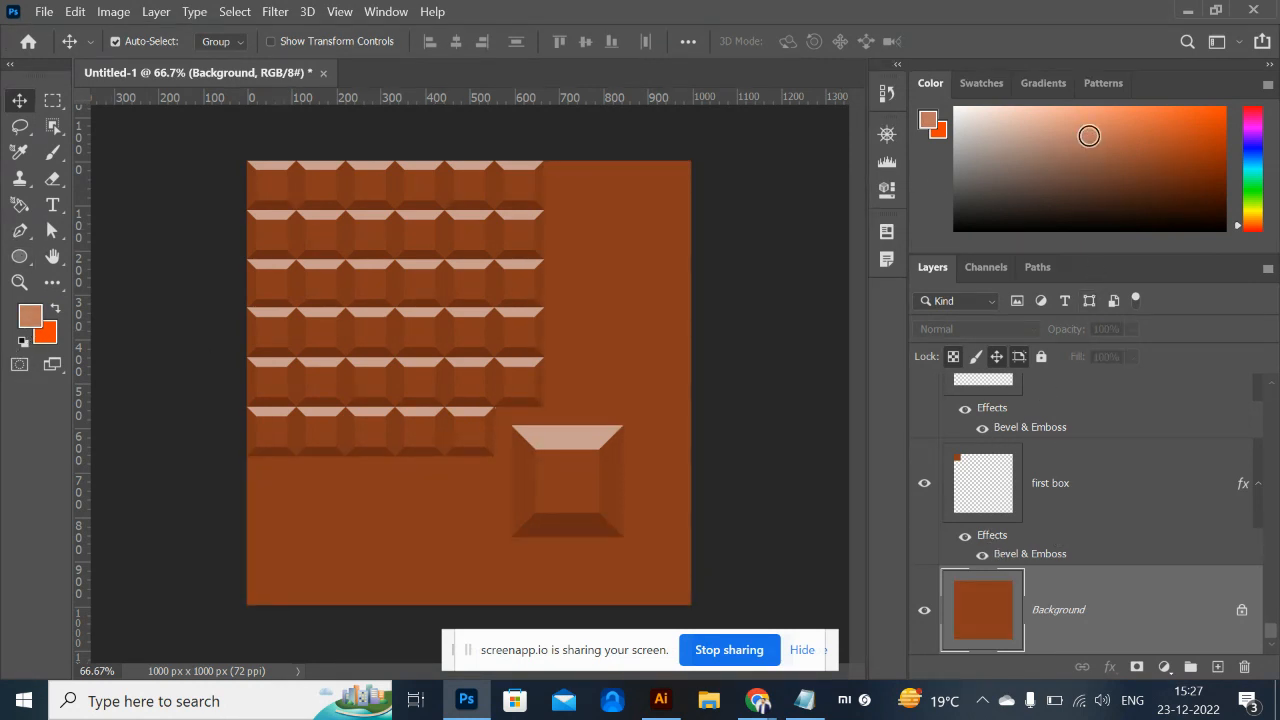
pyautogui.hotkey('alt', 'BackSpace')
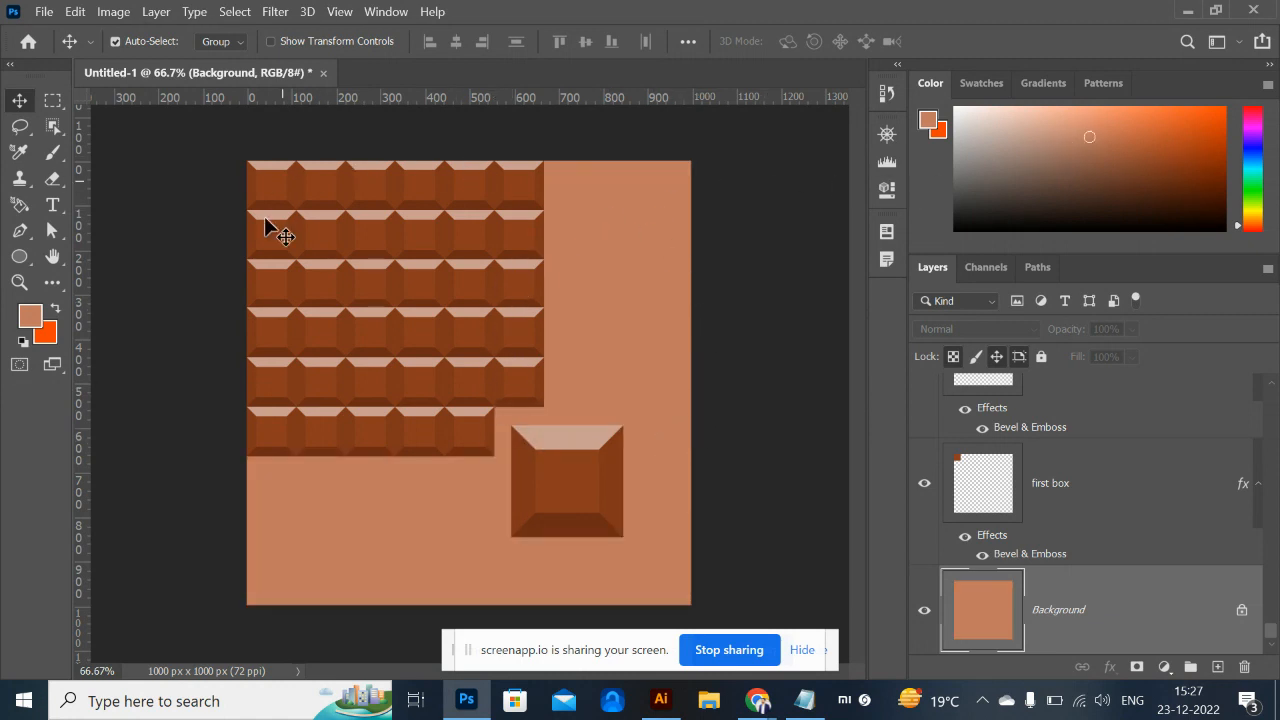
# Delete every box except the first one in the canvas corner and remove its Bevel & Emboss effect.
pyautogui.moveTo(214, 160); pyautogui.dragTo(506, 438)
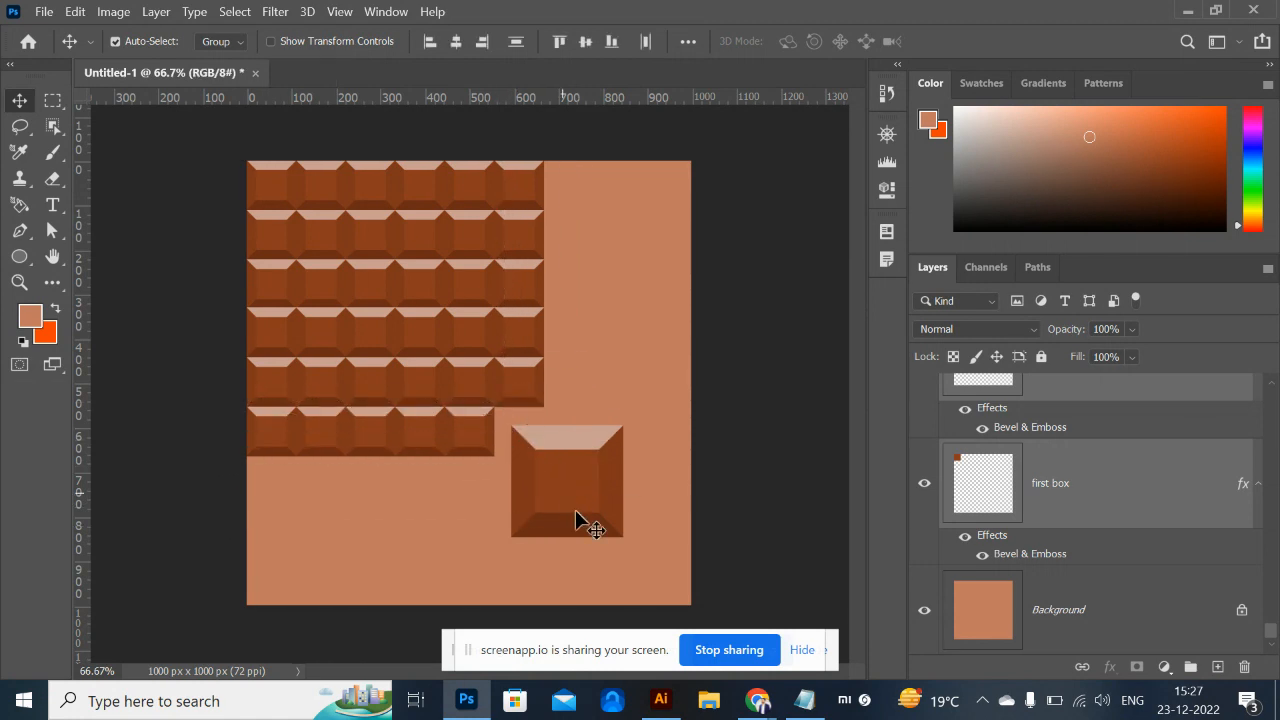
pyautogui.moveTo(693, 594); pyautogui.dragTo(690, 248)
pyautogui.press('Delete')
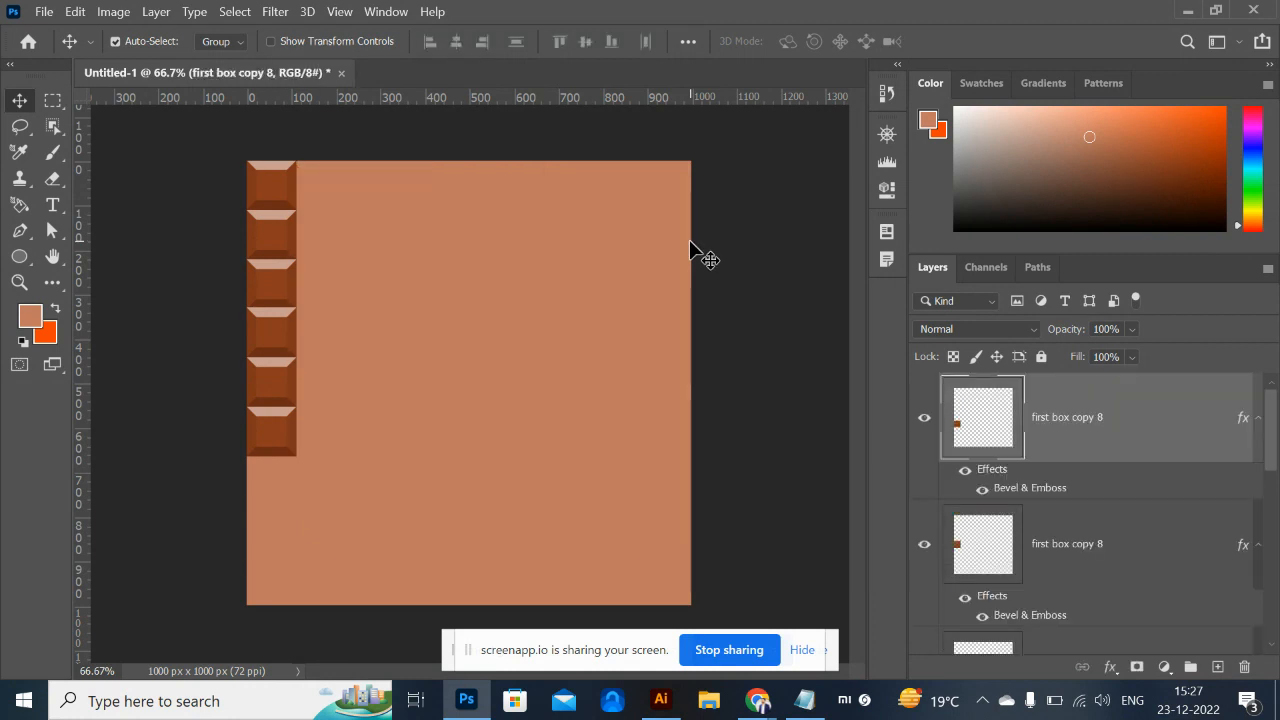
pyautogui.moveTo(473, 453); pyautogui.dragTo(203, 214)
pyautogui.press('Delete')
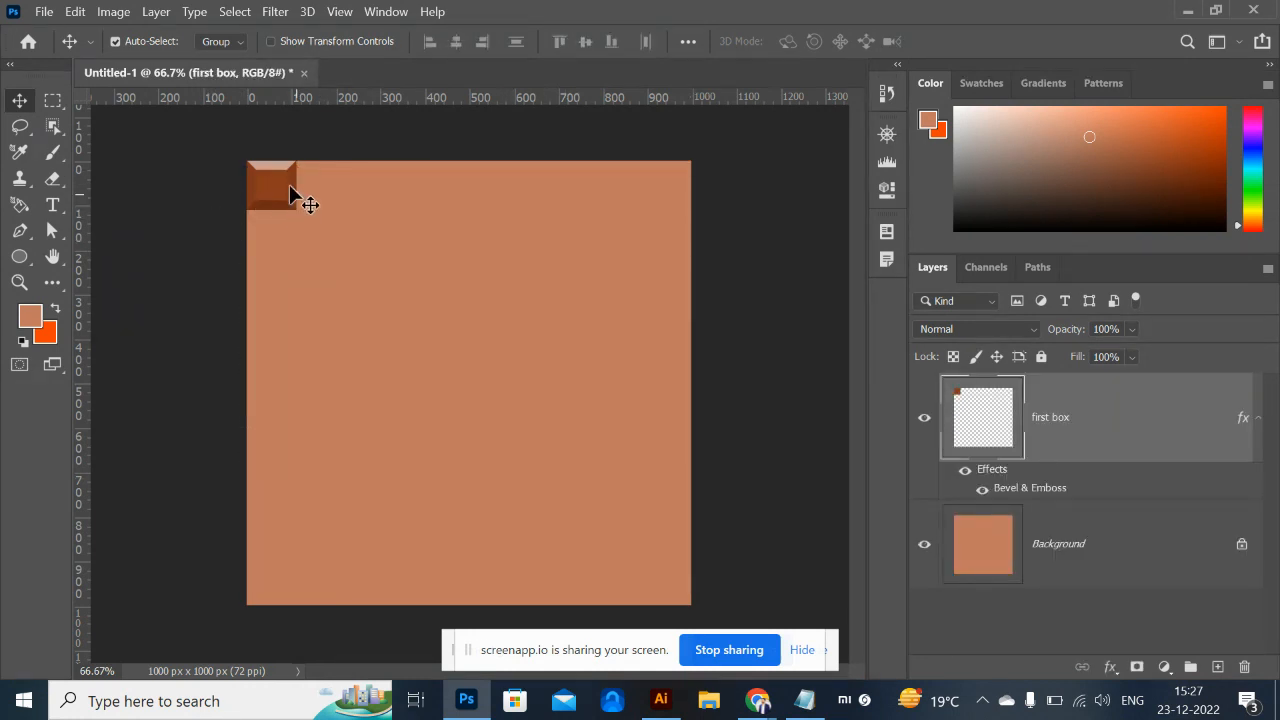
pyautogui.moveTo(1093, 500); pyautogui.dragTo(1244, 666)
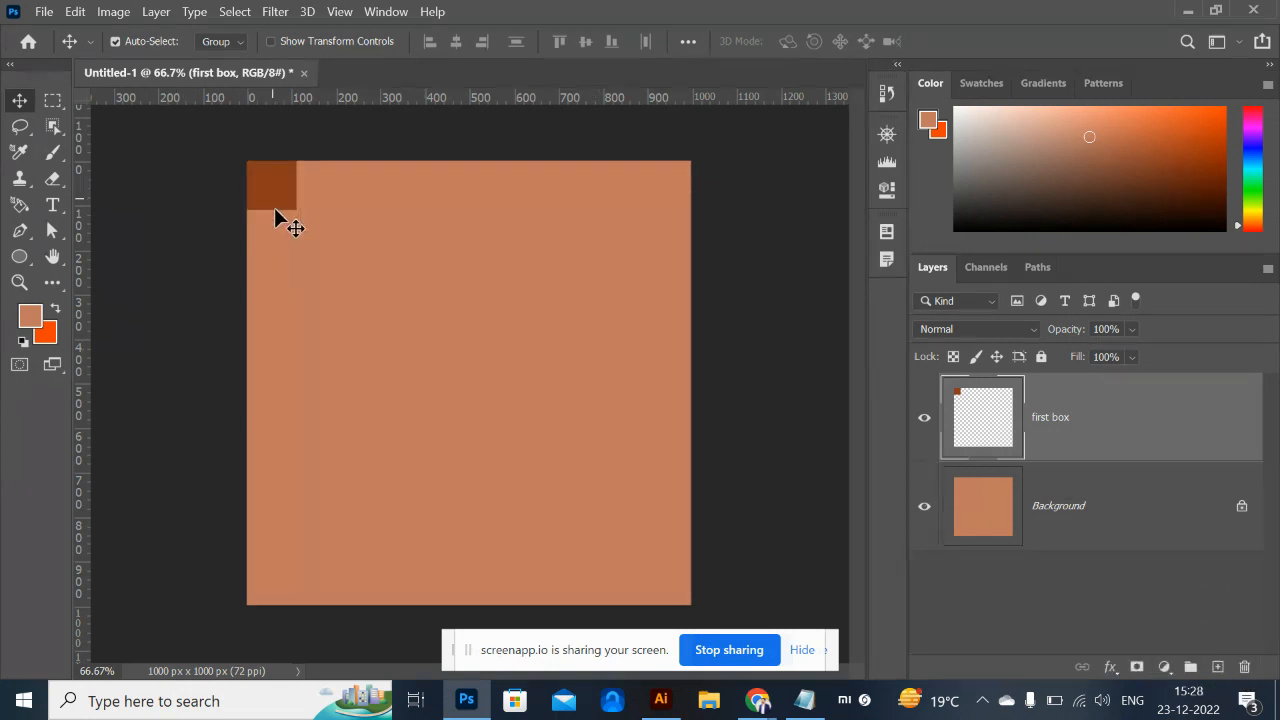
# Move the first box away from the canvas corner and place it back against the top-left corner.
pyautogui.moveTo(274, 207); pyautogui.dragTo(285, 227)
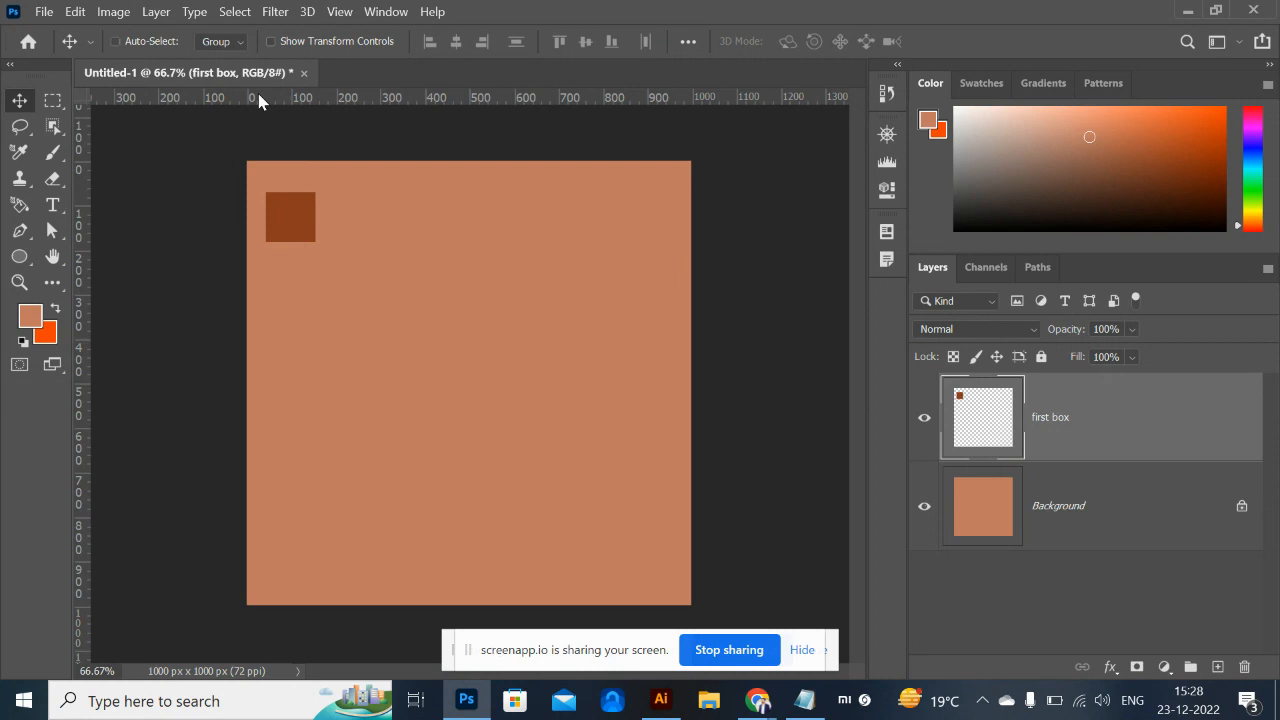
pyautogui.hotkey('ctrl', '+')
pyautogui.hotkey('ctrl', '+')
pyautogui.moveTo(248, 274); pyautogui.dragTo(553, 545)
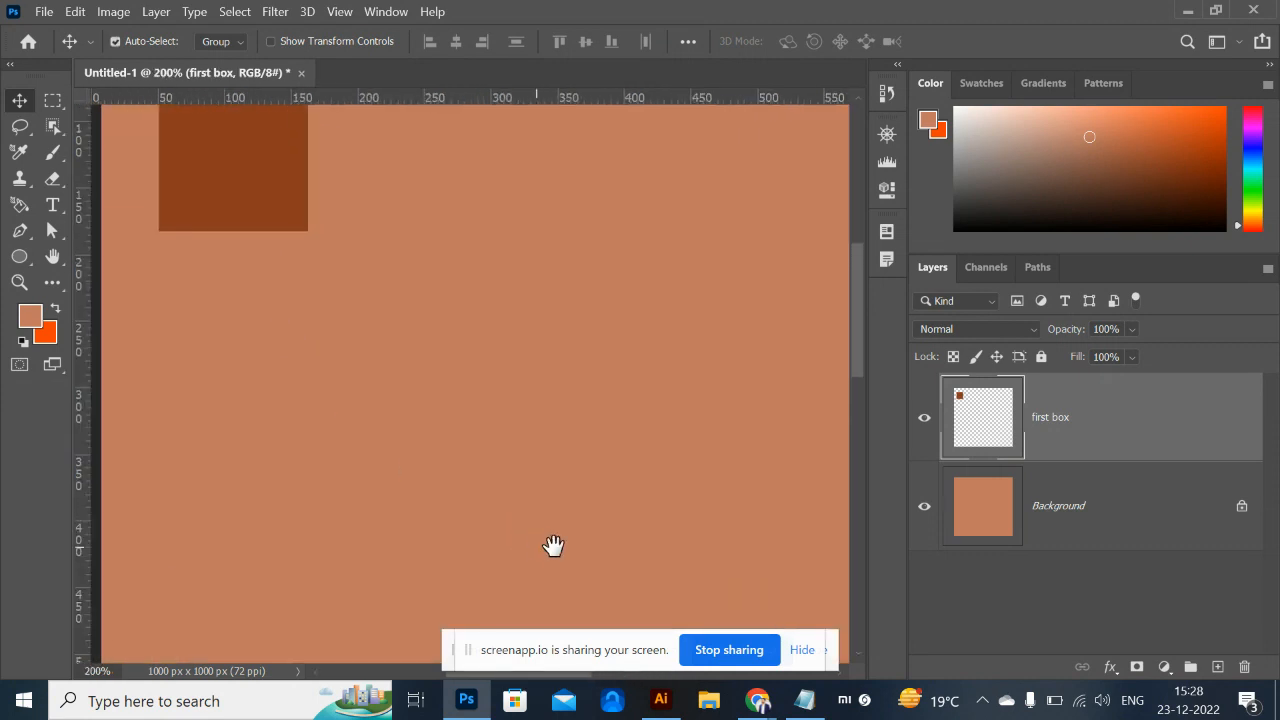
pyautogui.moveTo(440, 334); pyautogui.dragTo(567, 466)
pyautogui.hotkey('ctrl', '+')
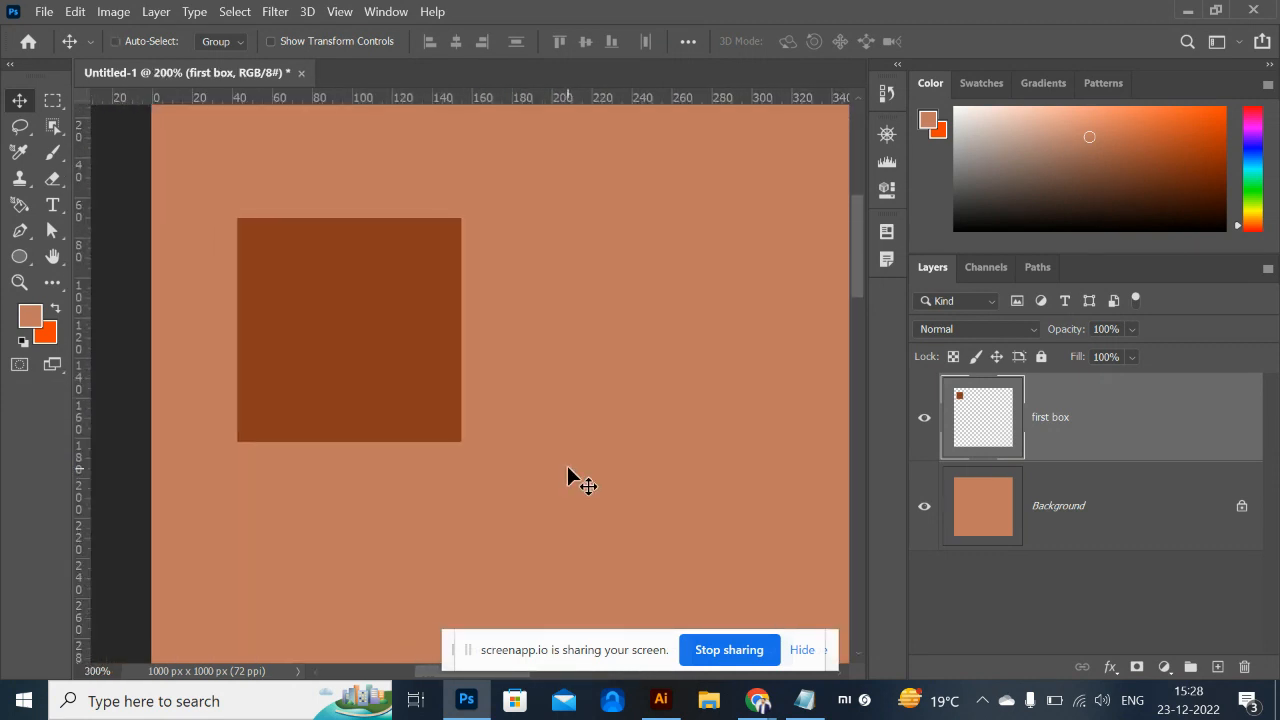
pyautogui.moveTo(558, 382); pyautogui.dragTo(698, 501)
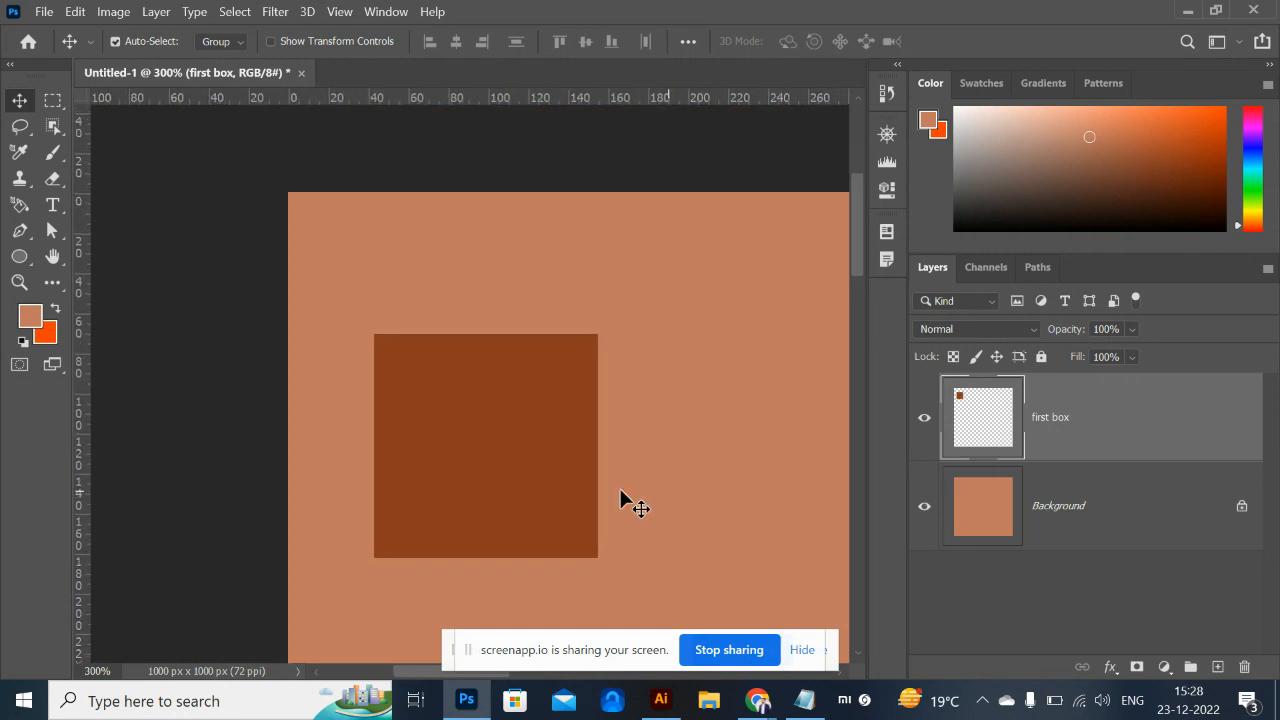
pyautogui.moveTo(532, 490); pyautogui.dragTo(448, 345)
# Scale the first box up proportionally to about 155 px per side and apply the transform.
pyautogui.hotkey('ctrl', 't')
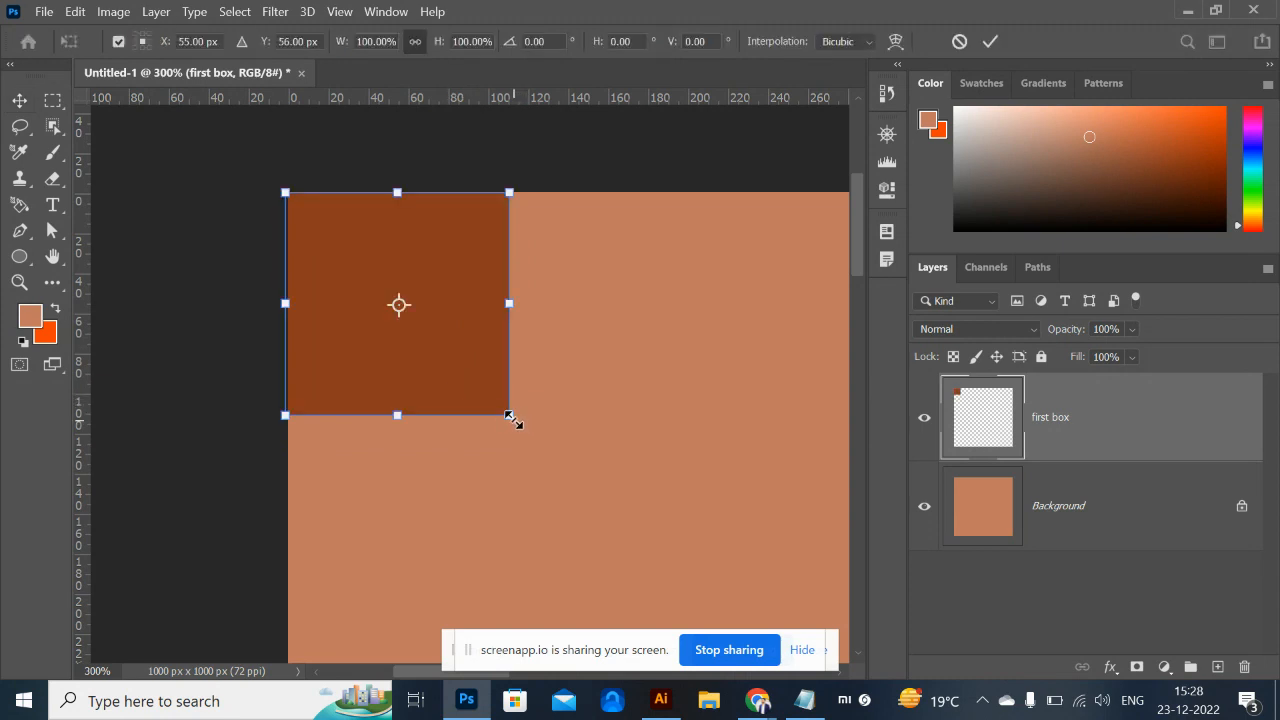
pyautogui.moveTo(510, 417); pyautogui.dragTo(617, 521)
pyautogui.hotkey('ctrl', 'z')
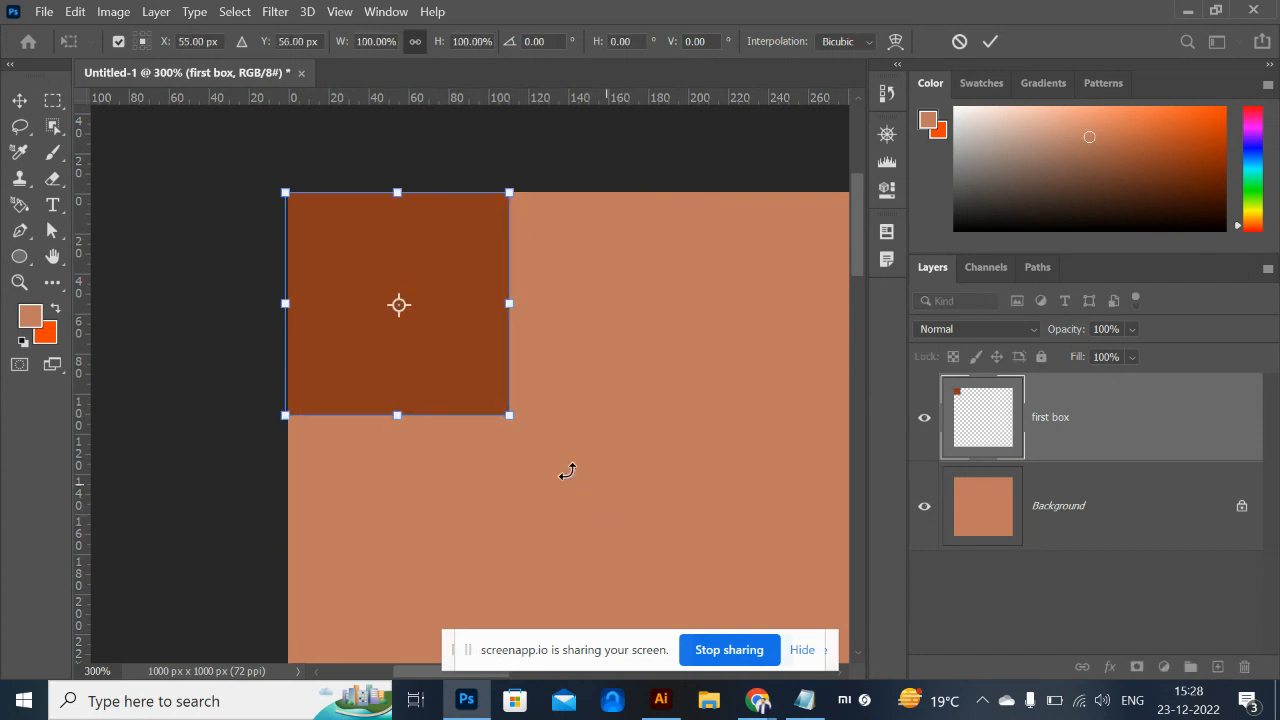
pyautogui.moveTo(509, 424); pyautogui.dragTo(586, 500)
pyautogui.hotkey('ctrl', 'z')
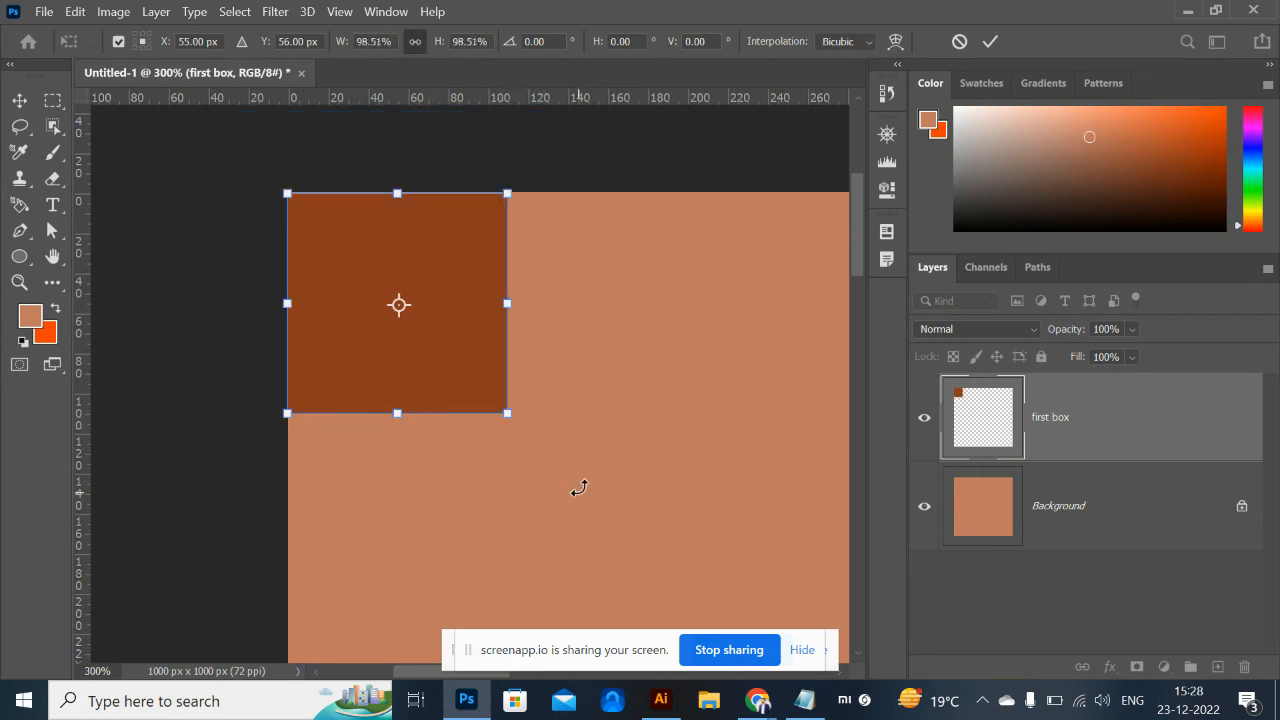
pyautogui.moveTo(508, 414); pyautogui.dragTo(601, 507)
pyautogui.press('Return')
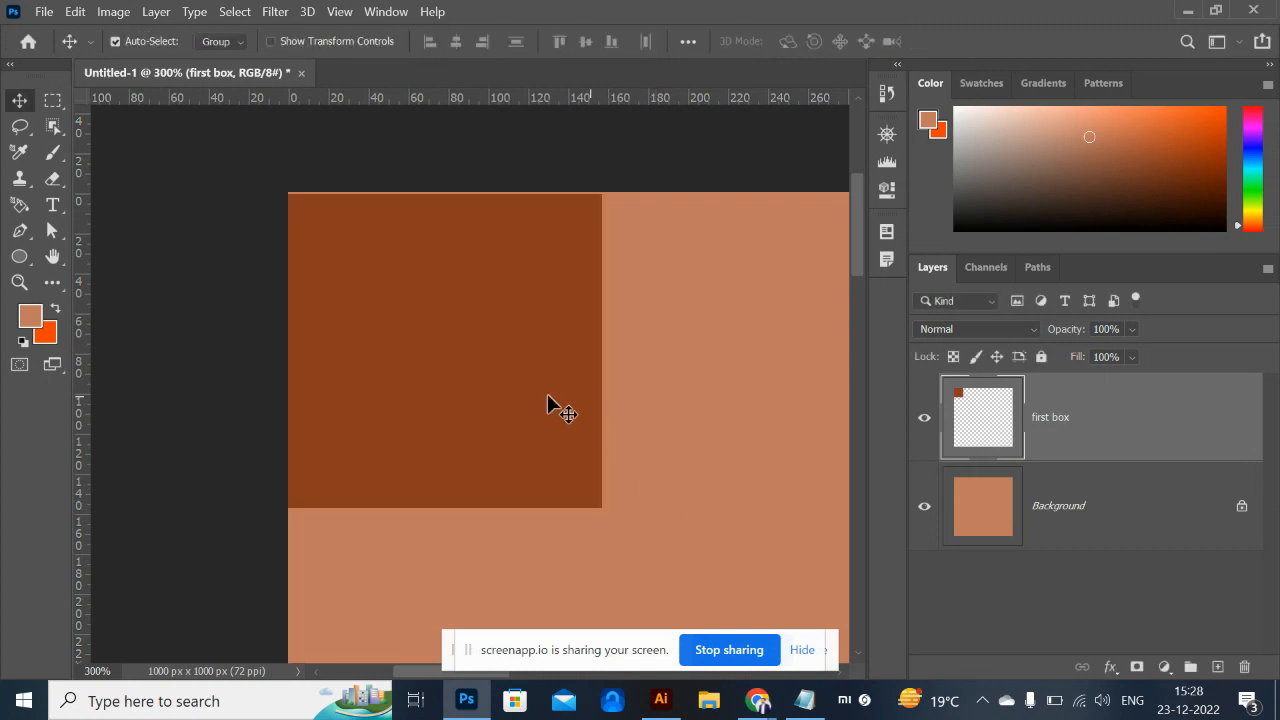
# Nudge the enlarged box until its edges sit flush with the canvas's top-left corner.
pyautogui.press('Up')
pyautogui.press('Up')
pyautogui.press('Up')
pyautogui.press('Right')
pyautogui.press('Down')
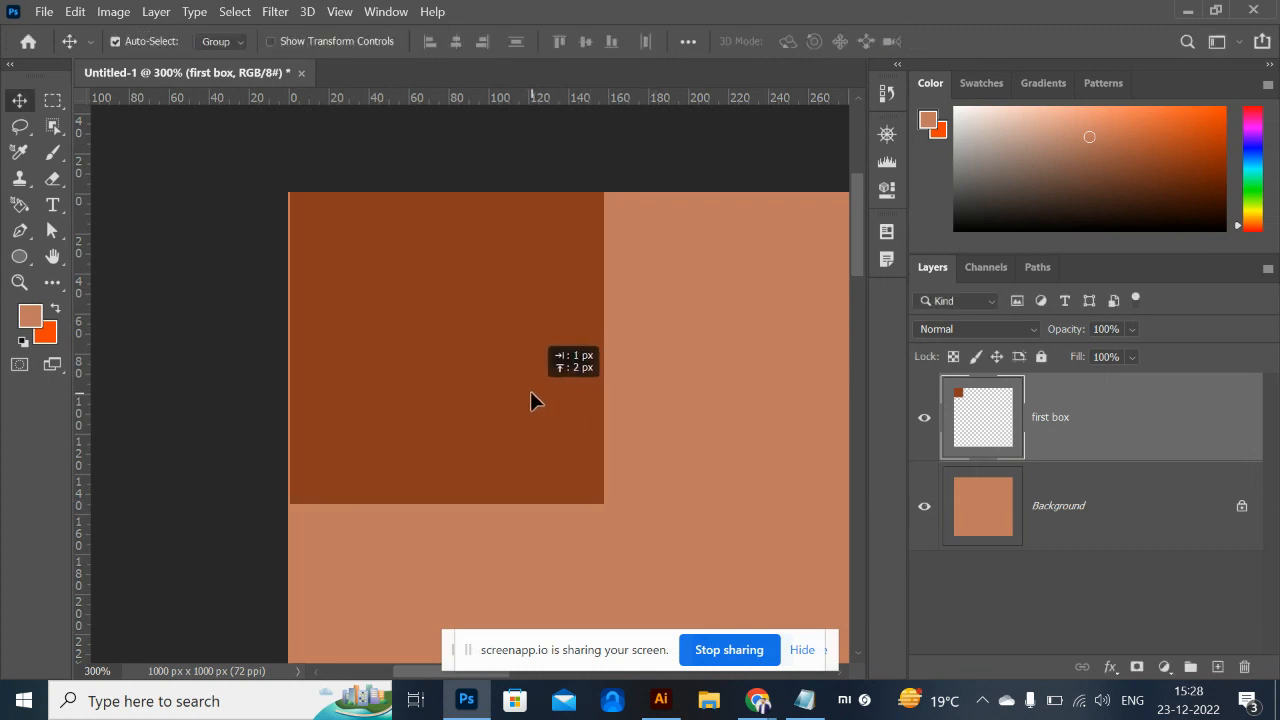
pyautogui.press('Down')
pyautogui.press('Down')
pyautogui.moveTo(530, 395); pyautogui.dragTo(522, 391)
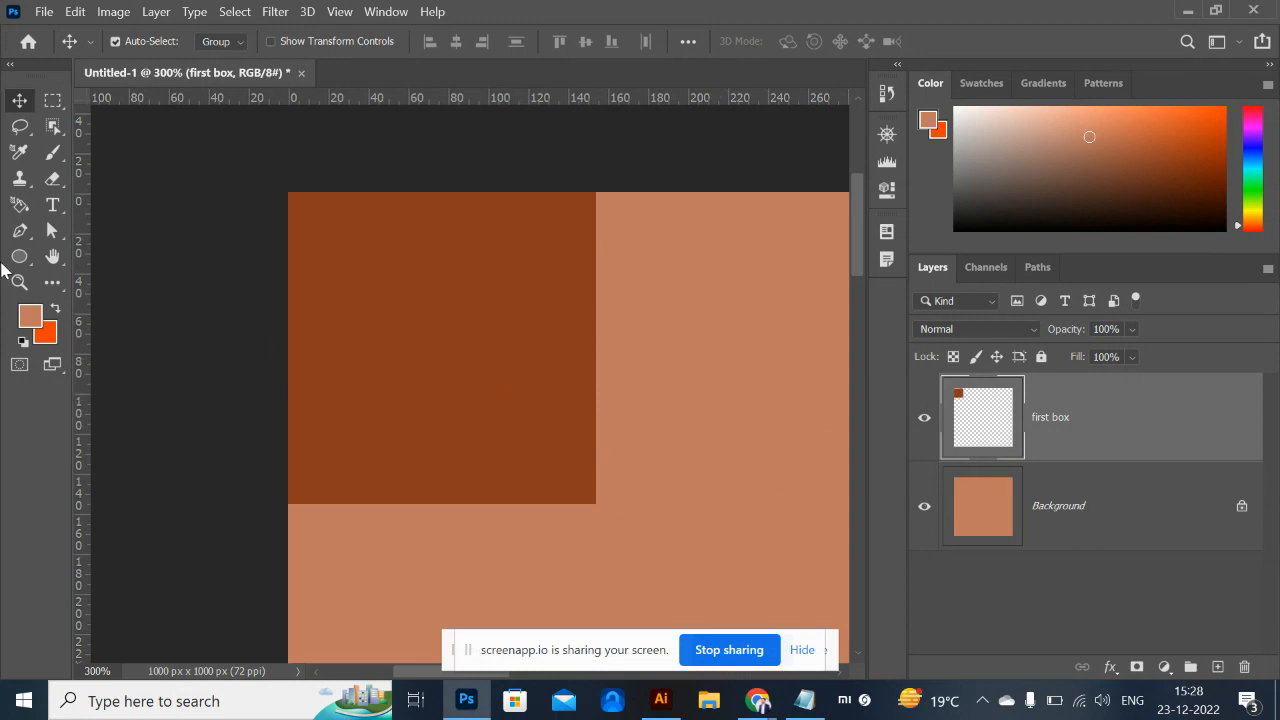
# Add a Bevel & Emboss effect to the first box and set its size to 32 px.
pyautogui.click(1110, 667)
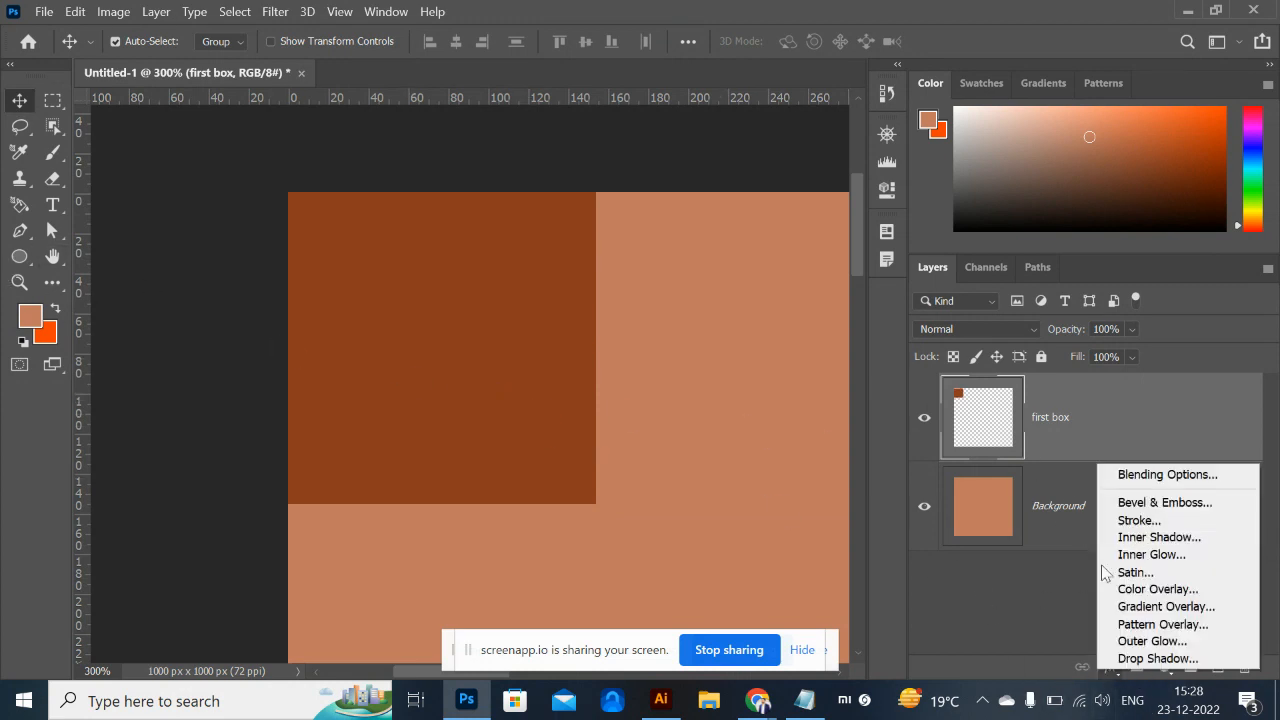
pyautogui.click(1181, 509)
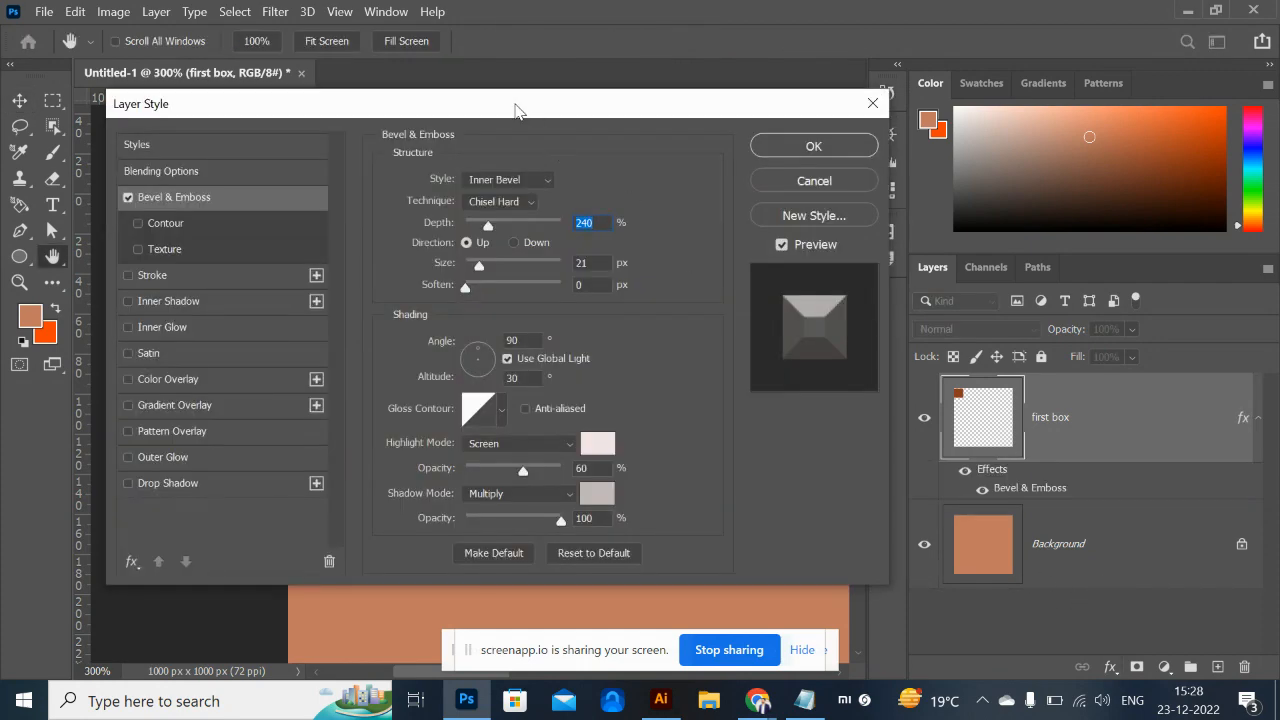
pyautogui.moveTo(514, 102); pyautogui.dragTo(1022, 24)
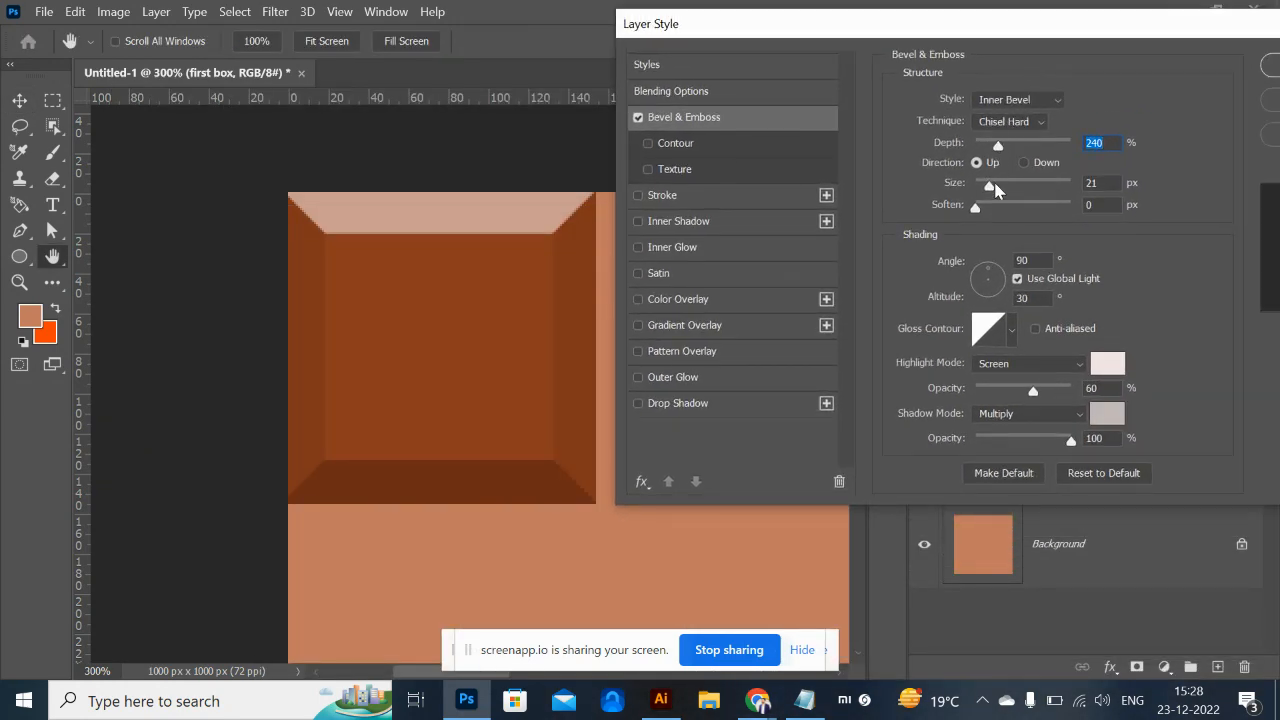
pyautogui.moveTo(995, 188)
pyautogui.mouseDown()
pyautogui.moveTo(978, 186)
pyautogui.moveTo(993, 188)
pyautogui.mouseUp()
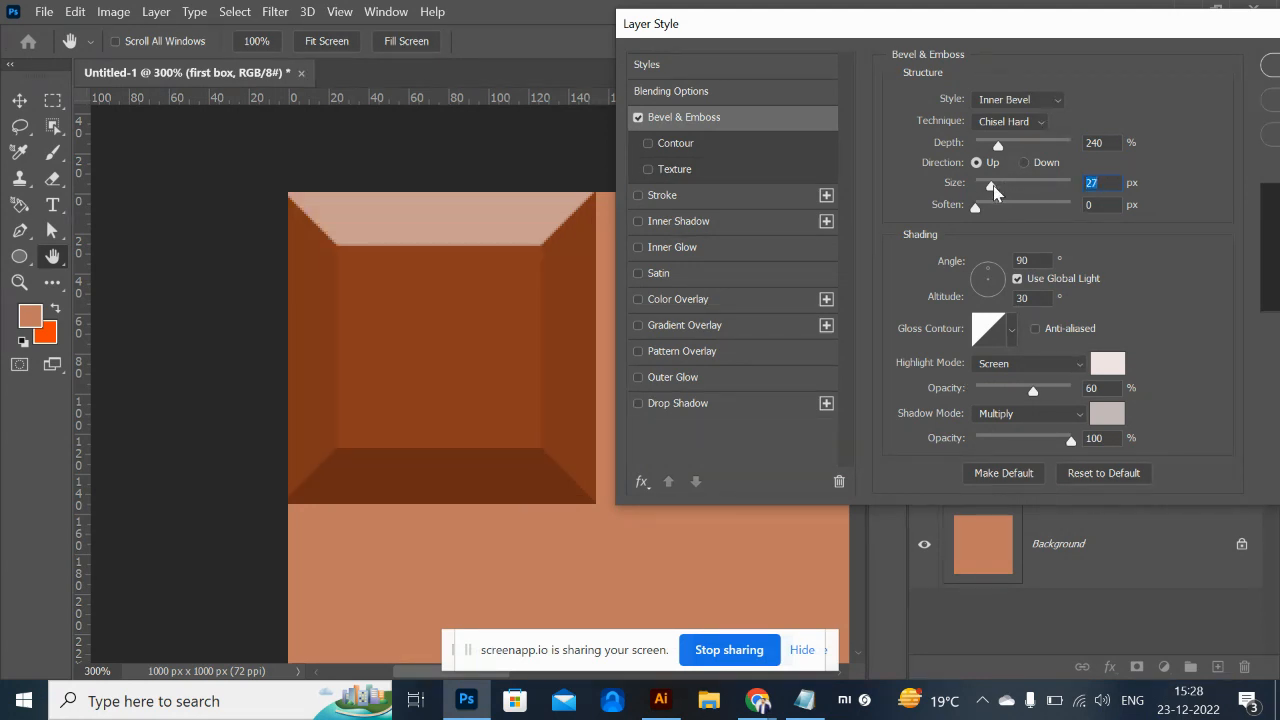
pyautogui.moveTo(993, 186); pyautogui.dragTo(996, 188)
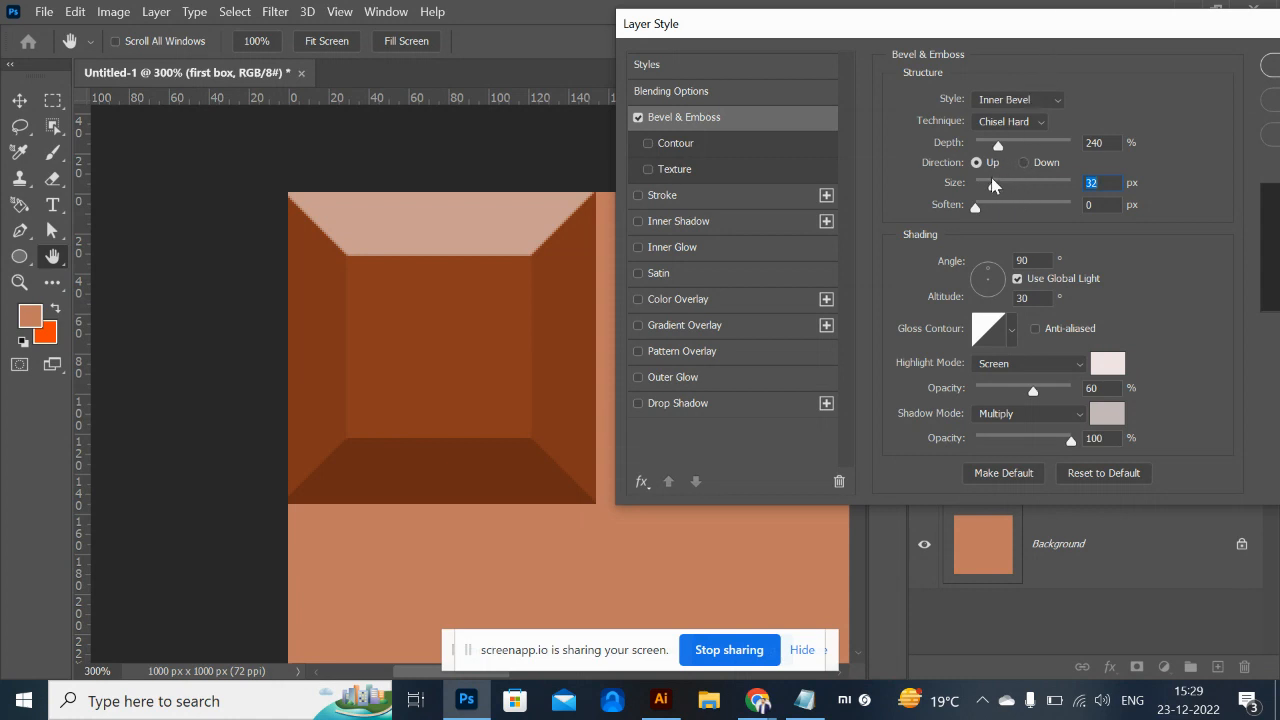
# Keep the first box's bevel technique at Chisel Hard, set Soften to 8 px, and apply the layer style.
pyautogui.click(1024, 131)
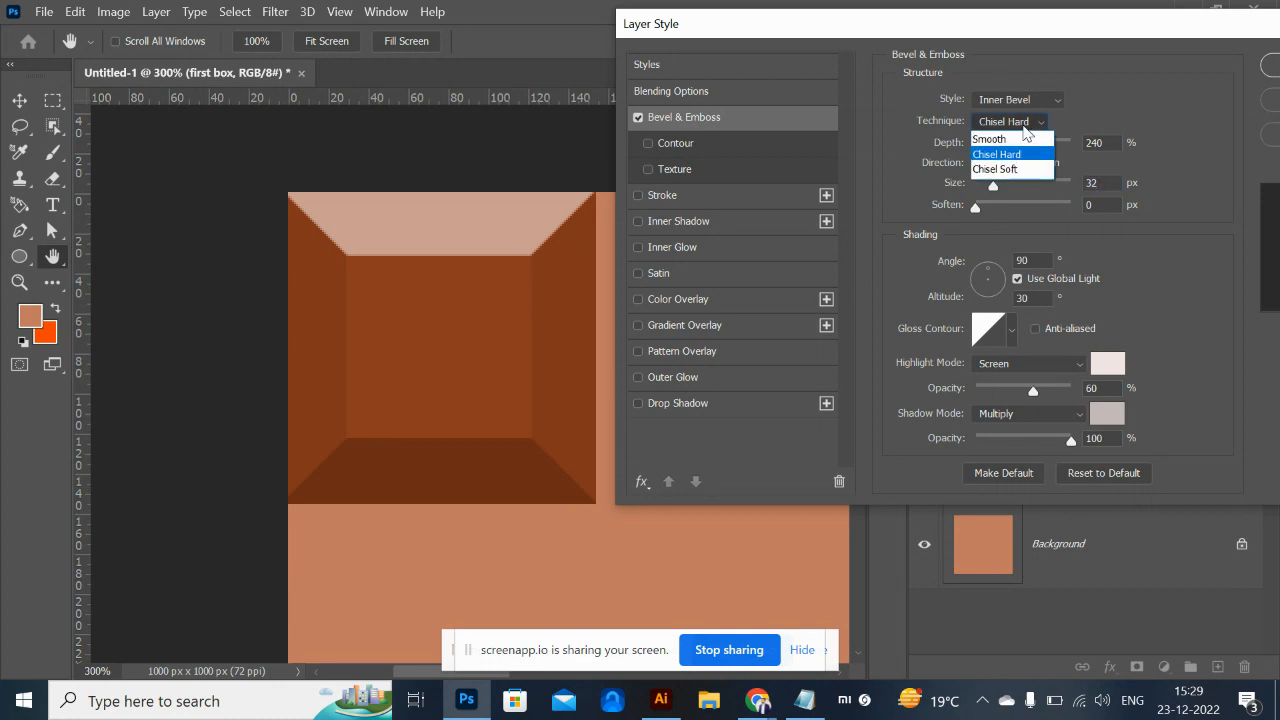
pyautogui.click(1024, 131)
pyautogui.moveTo(978, 209); pyautogui.dragTo(1024, 222)
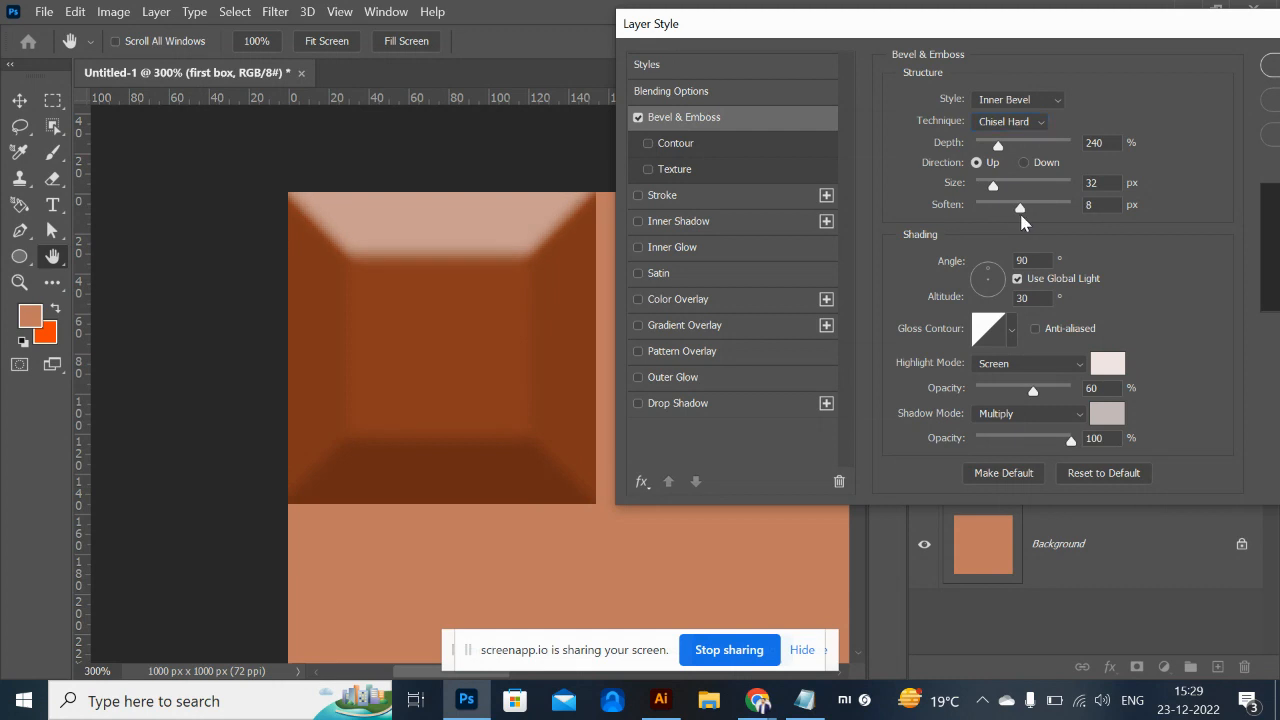
pyautogui.click(1270, 68)
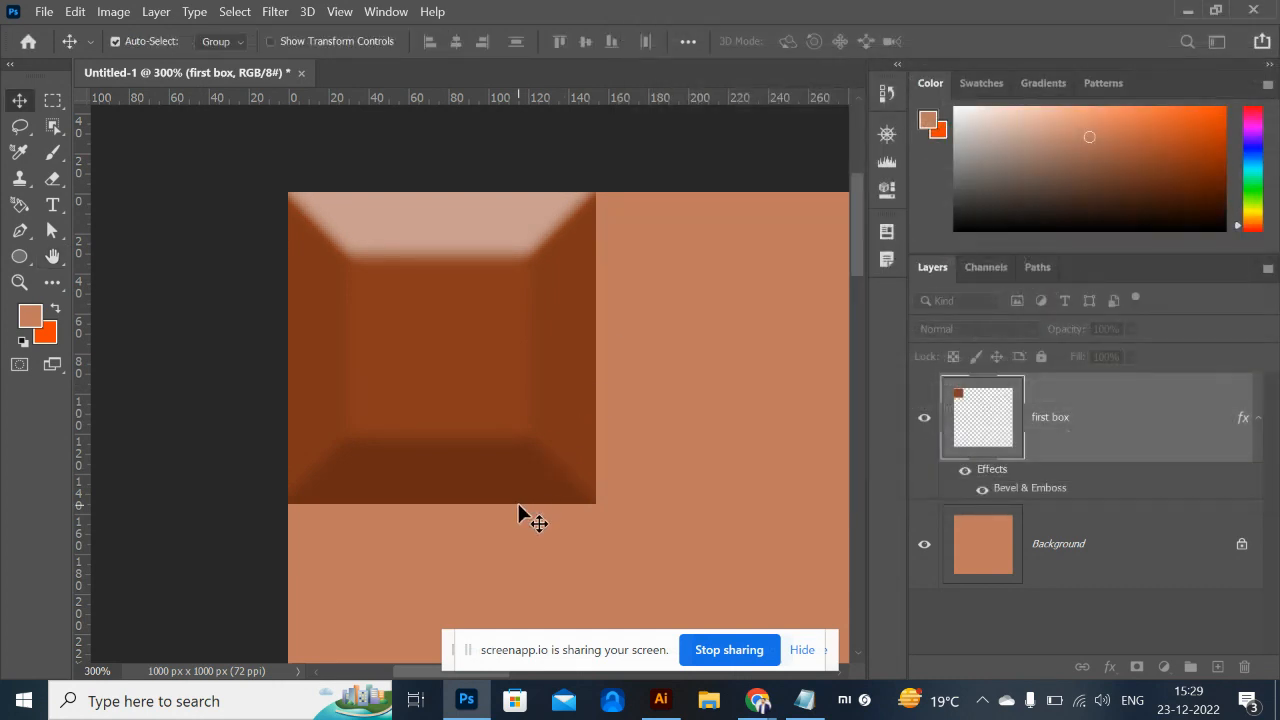
# Scale the first box up from its lower-right corner to about 220 px square, keeping it in the canvas corner.
pyautogui.hotkey('ctrl', '-')
pyautogui.hotkey('ctrl', '-')
pyautogui.hotkey('ctrl', '-')
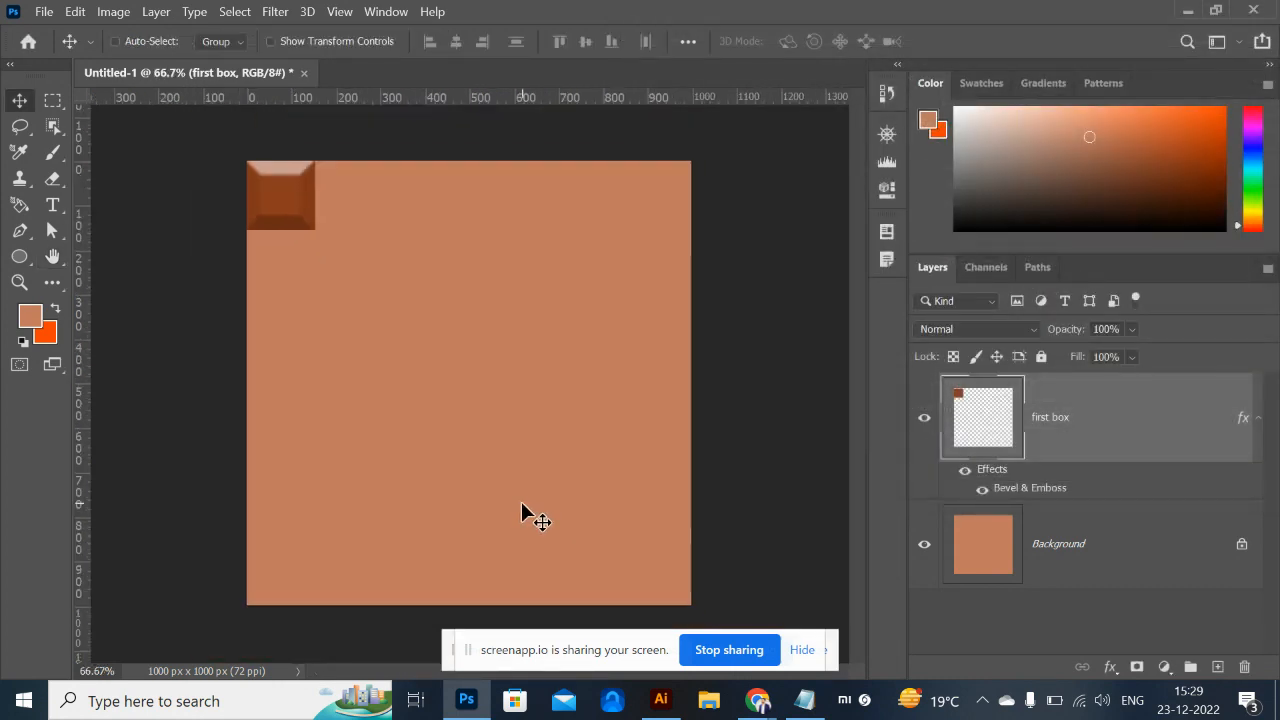
pyautogui.hotkey('ctrl', '+')
pyautogui.hotkey('ctrl', '+')
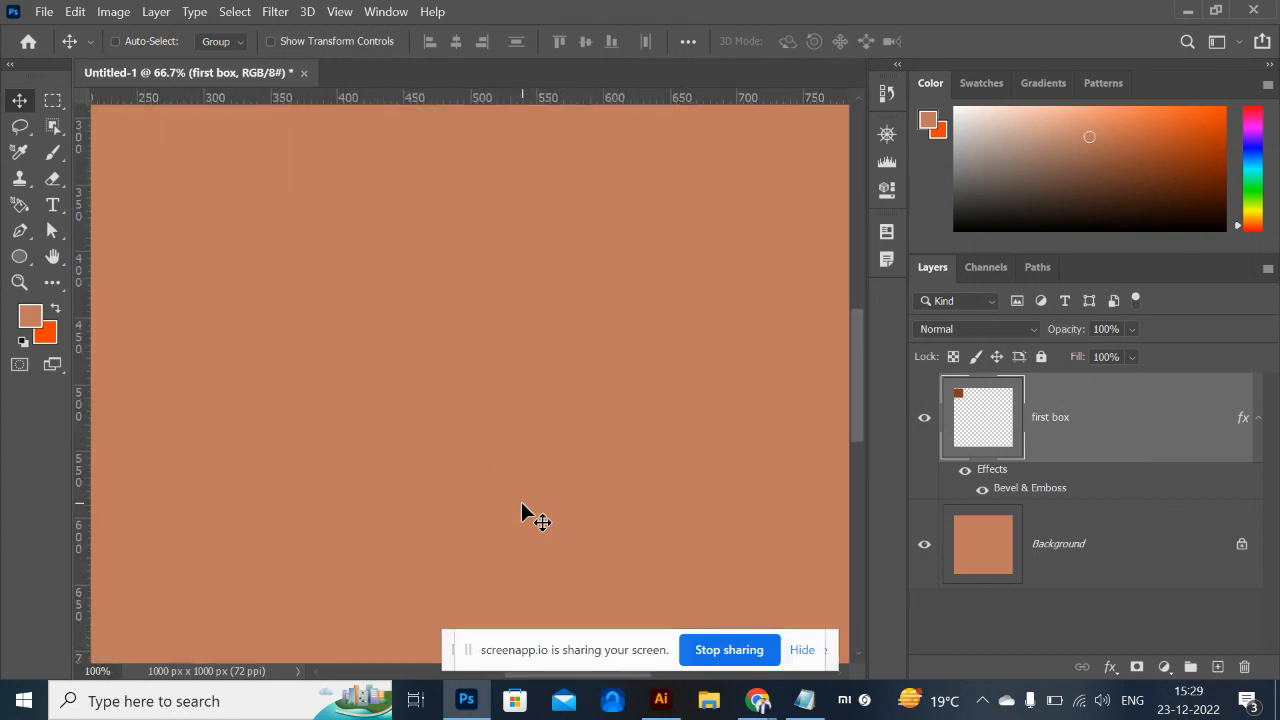
pyautogui.moveTo(338, 320); pyautogui.dragTo(609, 606)
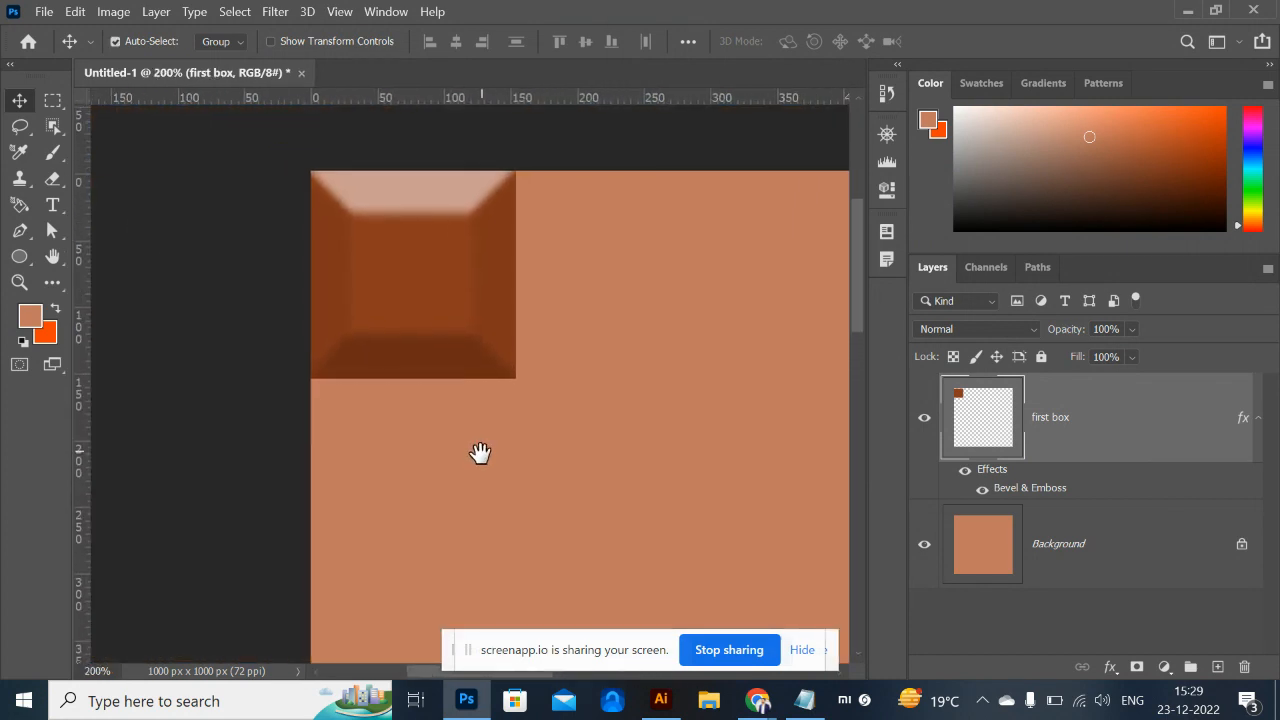
pyautogui.hotkey('ctrl', 't')
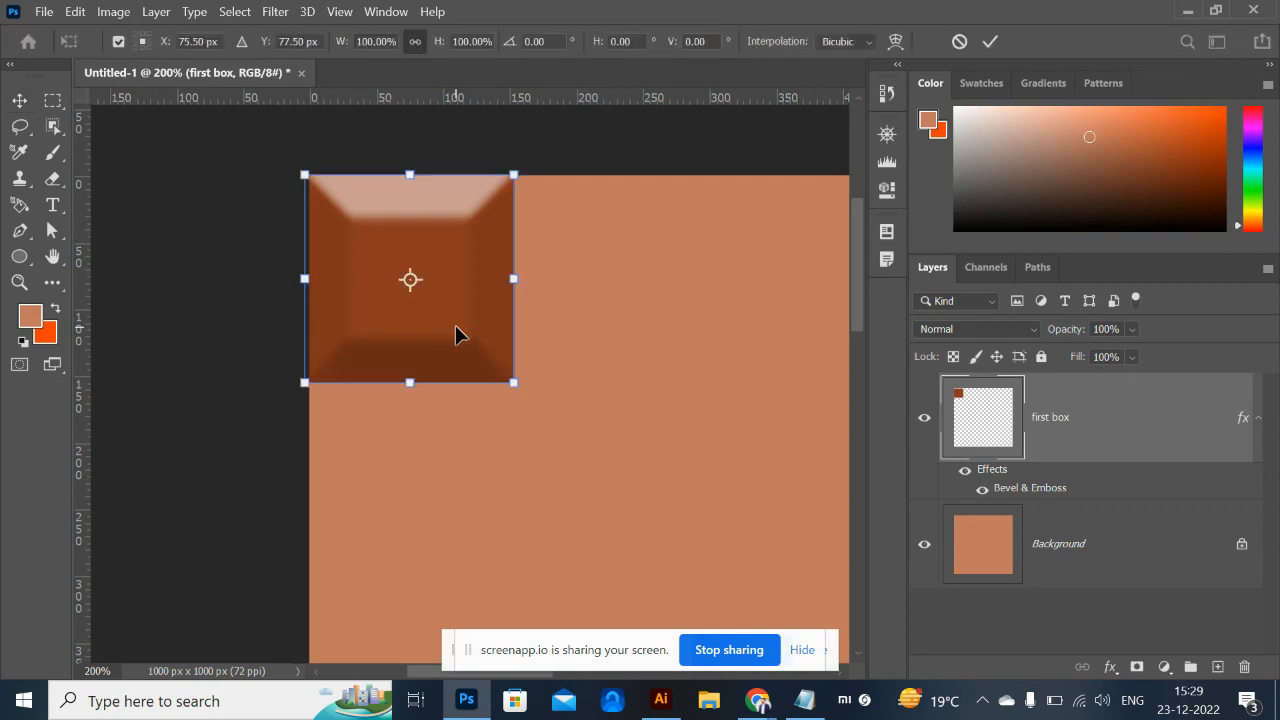
pyautogui.moveTo(520, 378); pyautogui.dragTo(610, 478)
pyautogui.press('Return')
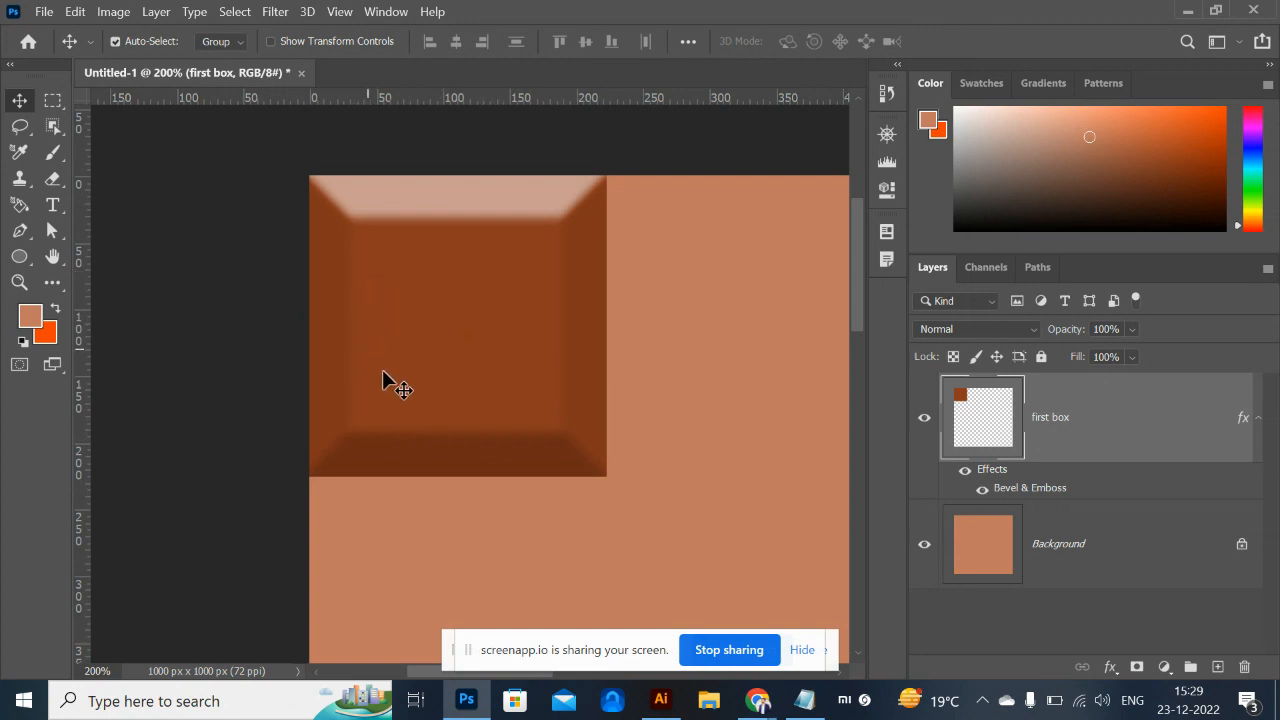
# Add the text "Cadbury" in Cambria Bold, 50 pt, on the empty canvas below the box.
pyautogui.moveTo(514, 451); pyautogui.dragTo(421, 302)
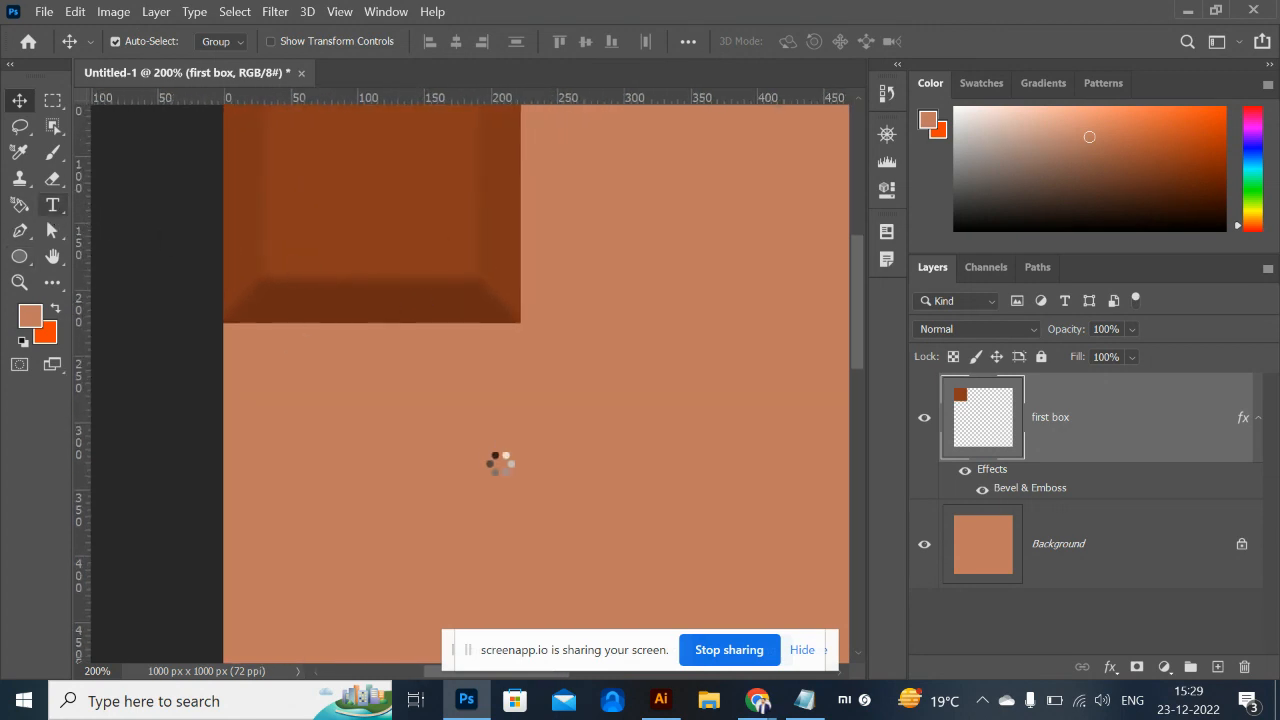
pyautogui.click(456, 463)
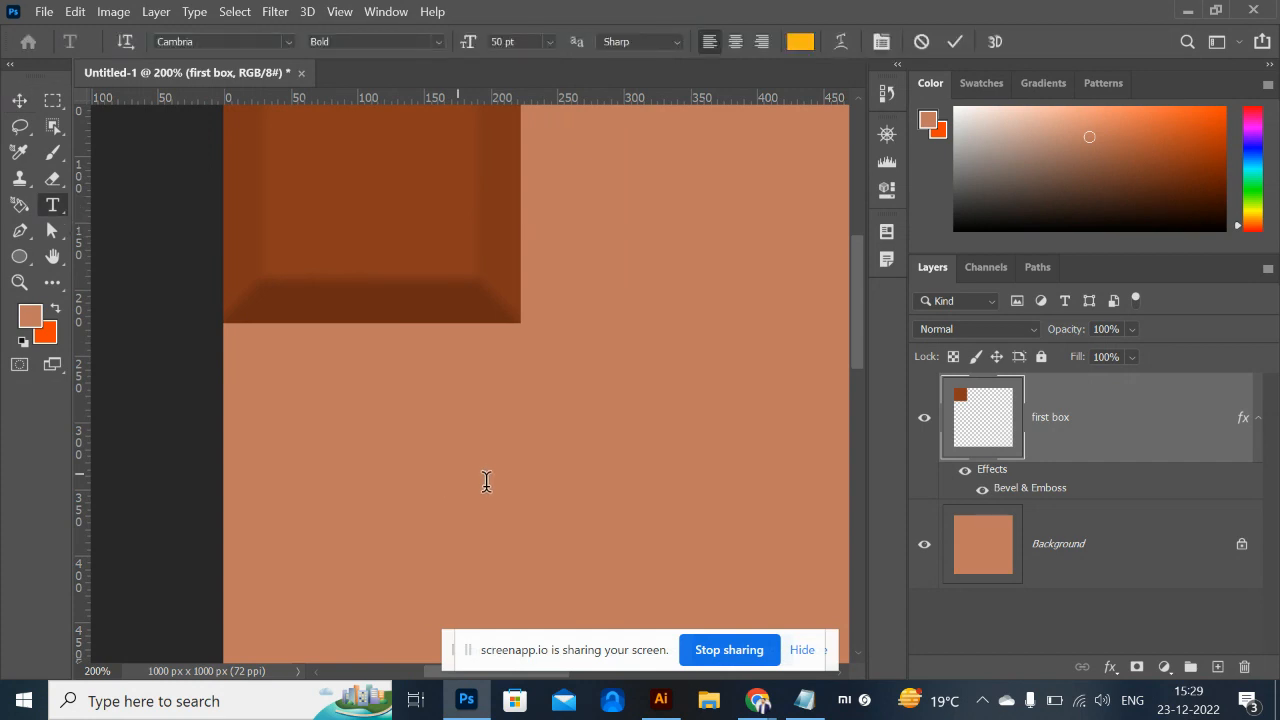
pyautogui.press('capslock')
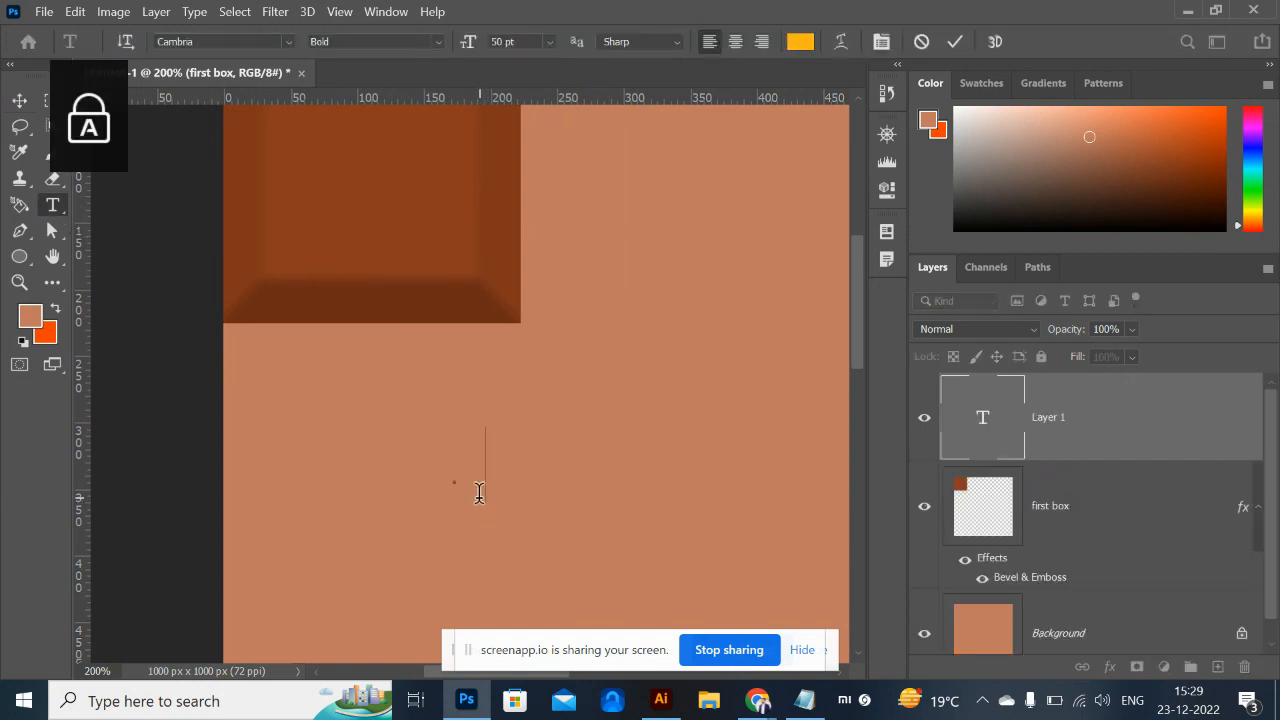
pyautogui.write('C')
pyautogui.press('BackSpace')
pyautogui.press('capslock')
pyautogui.write('c')
pyautogui.press('capslock')
pyautogui.write('A')
pyautogui.press('BackSpace')
pyautogui.press('BackSpace')
pyautogui.write('C')
pyautogui.press('capslock')
pyautogui.write('s')
pyautogui.press('BackSpace')
pyautogui.write('a')
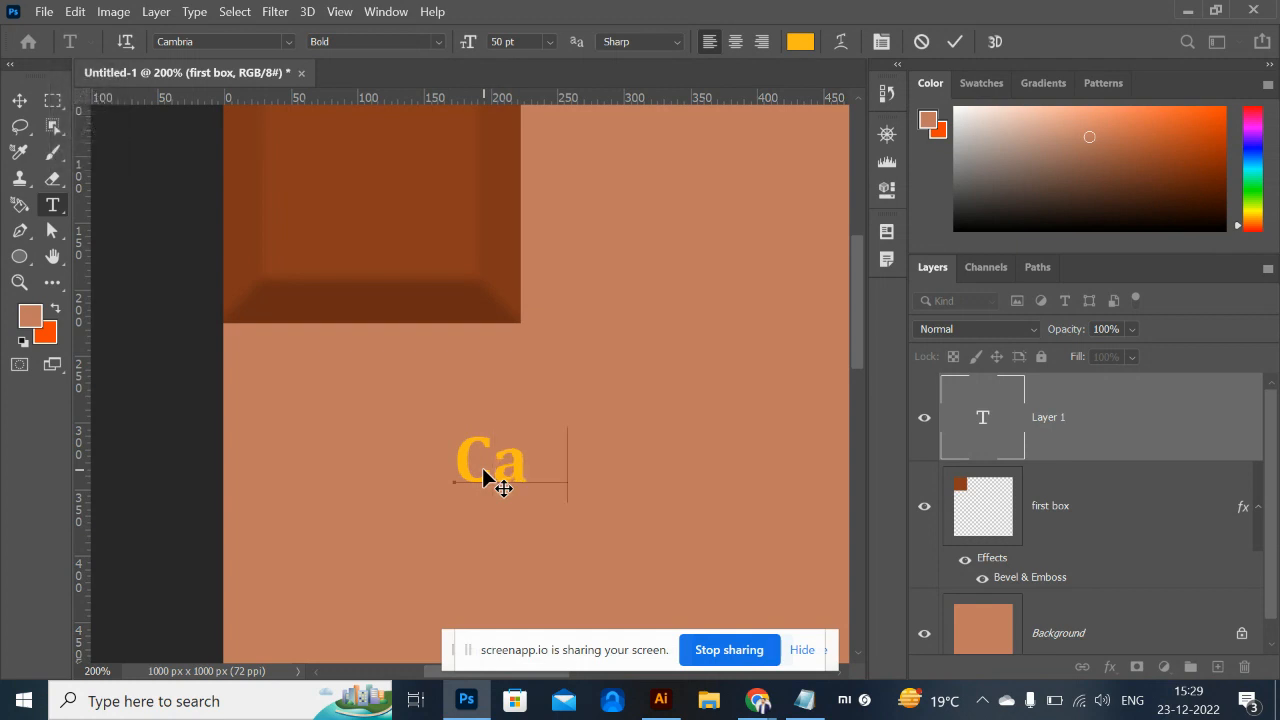
pyautogui.write('du')
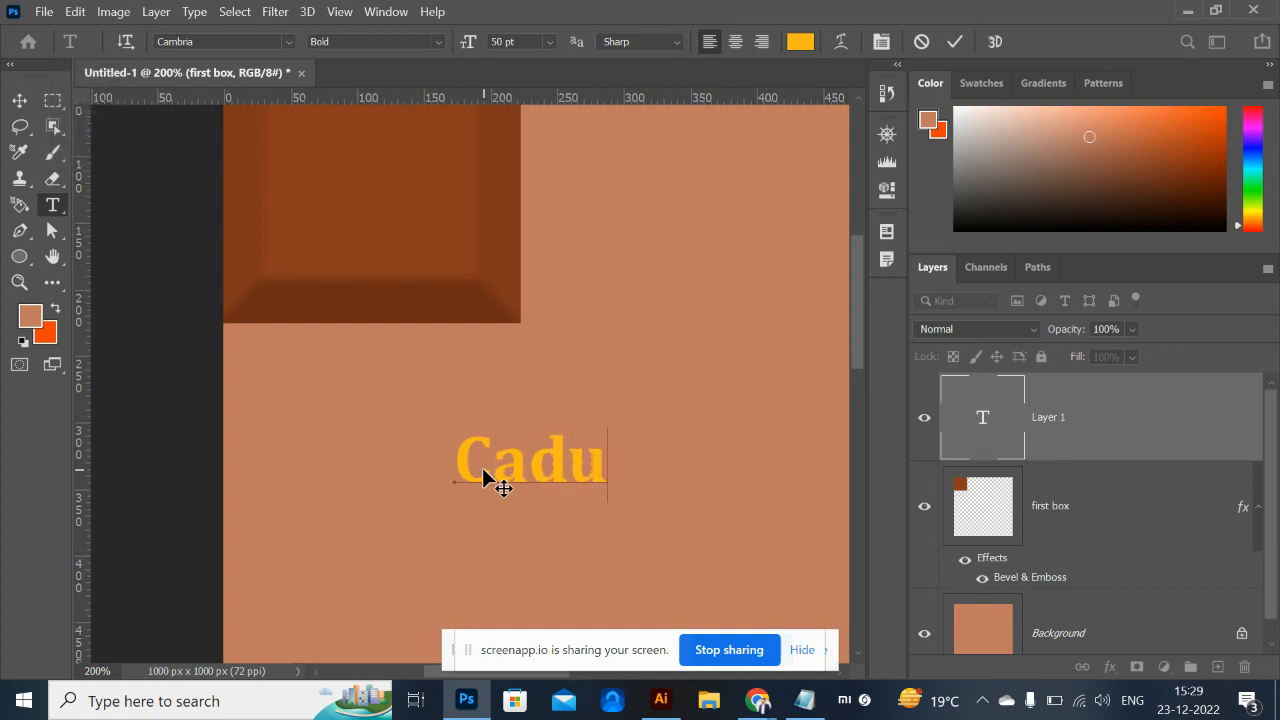
pyautogui.press('BackSpace')
pyautogui.write('bury')
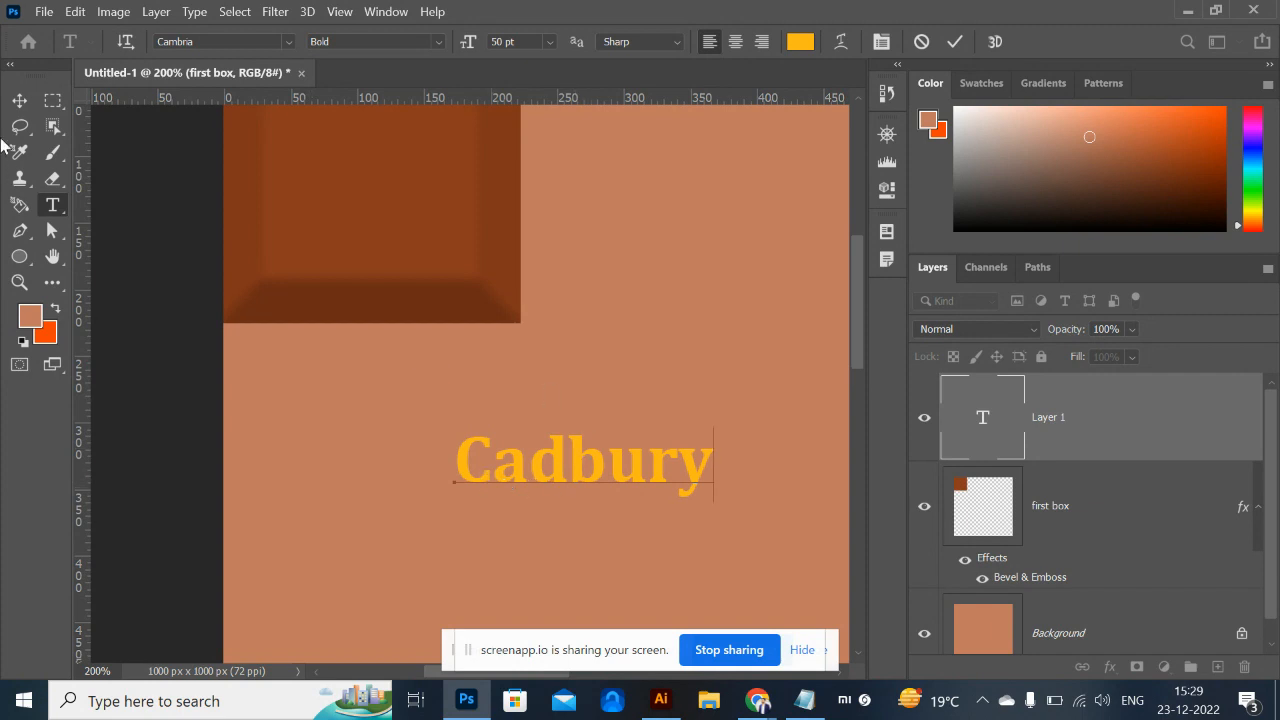
pyautogui.hotkey('ctrl', 'Return')
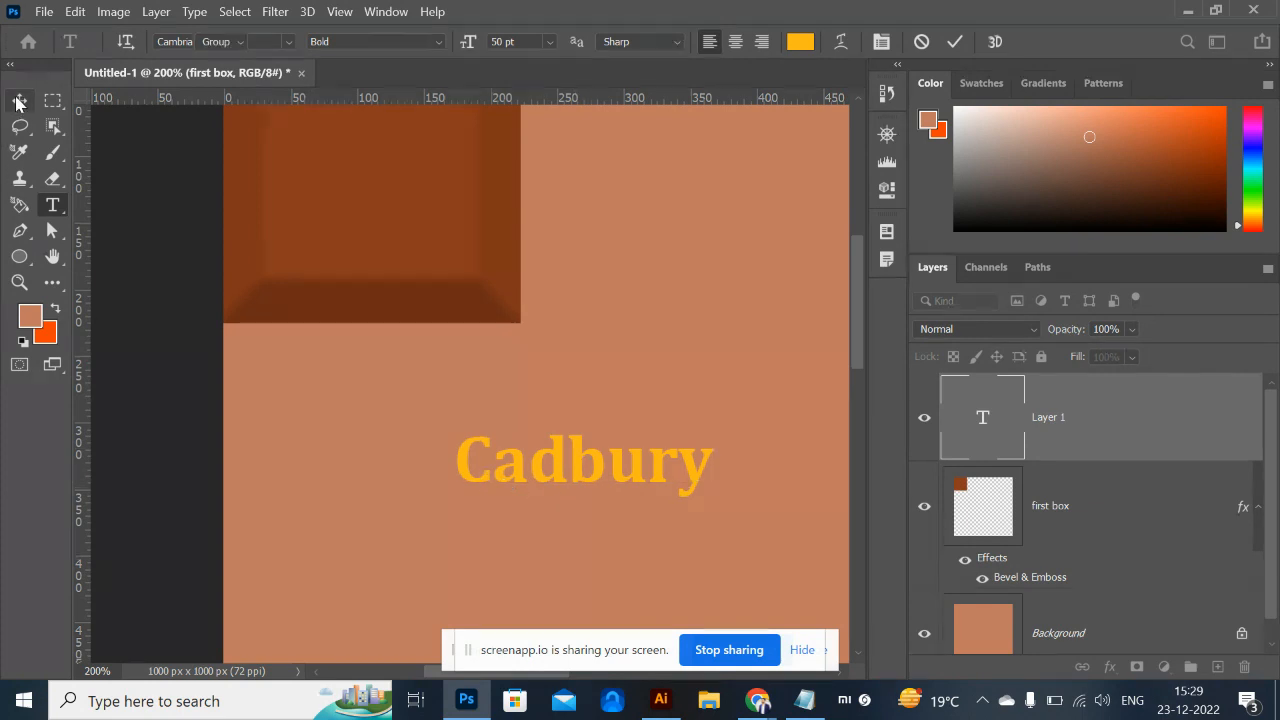
# Move the Cadbury text onto the middle of the chocolate box.
pyautogui.moveTo(600, 480); pyautogui.dragTo(424, 186)
pyautogui.moveTo(573, 377); pyautogui.dragTo(700, 557)
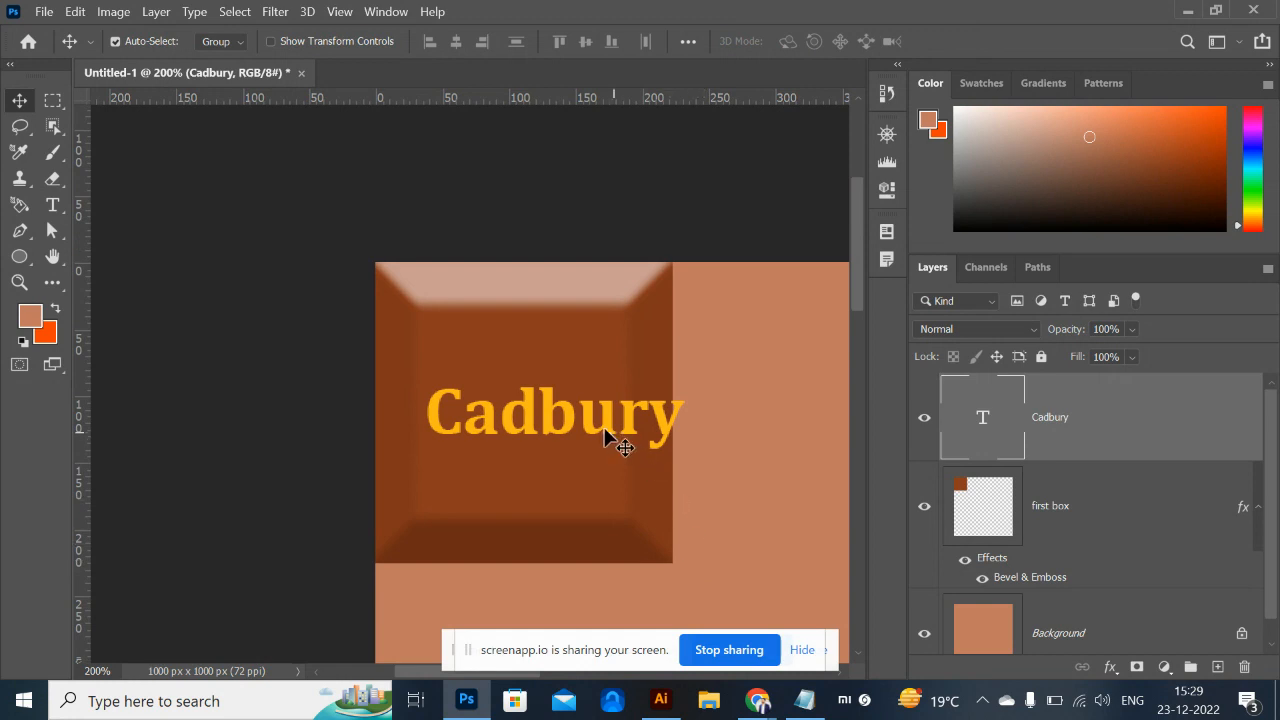
pyautogui.moveTo(605, 436); pyautogui.dragTo(580, 414)
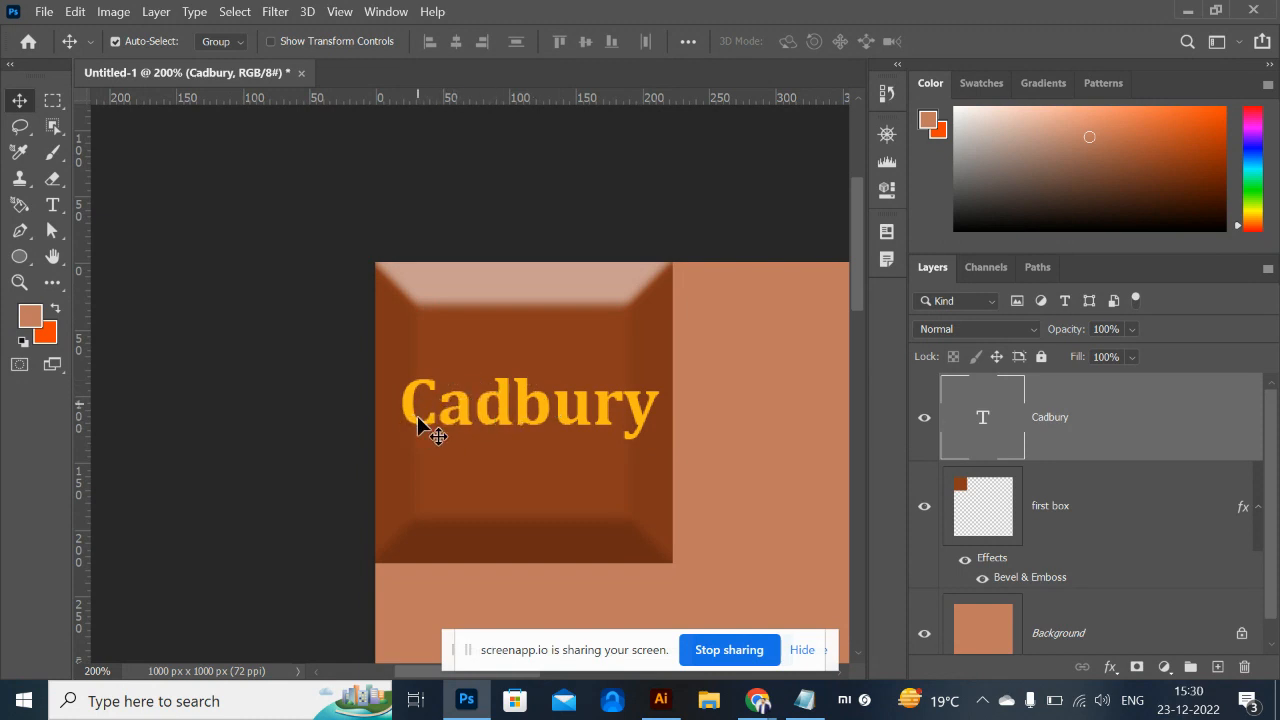
# Scale the Cadbury text to about 71% and reposition it within the flat center of the box.
pyautogui.hotkey('ctrl', 't')
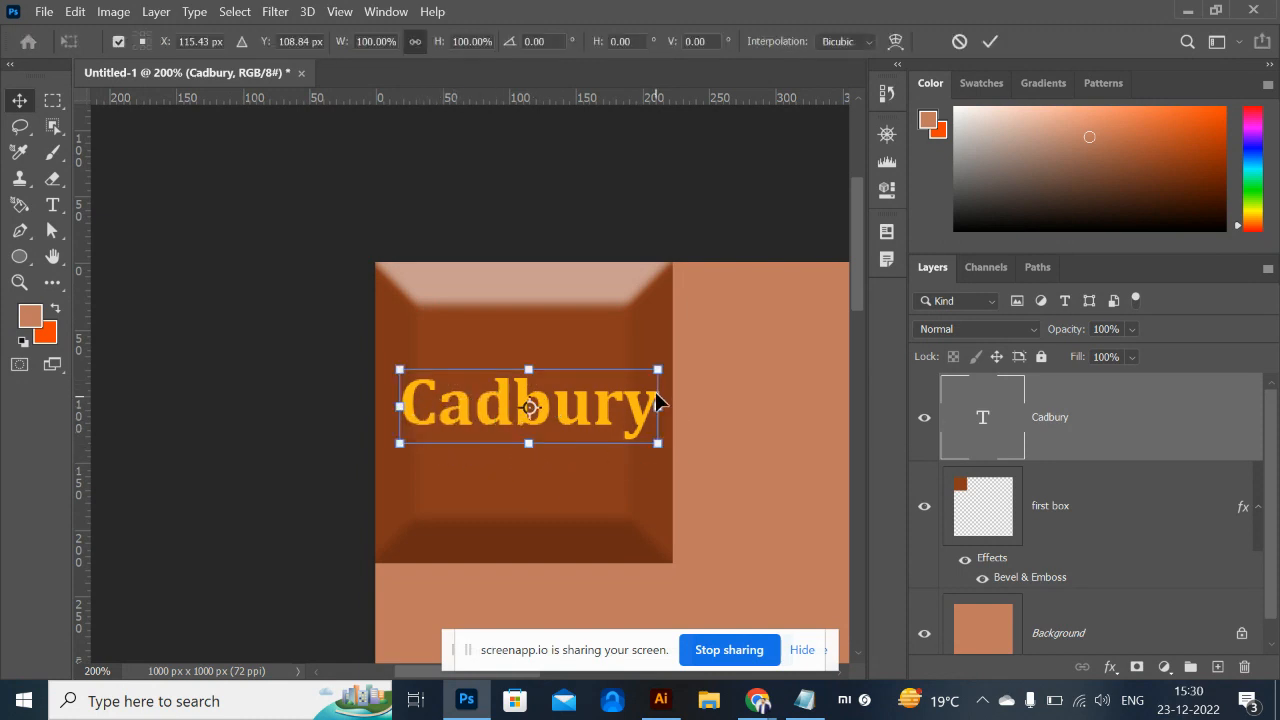
pyautogui.moveTo(657, 367); pyautogui.dragTo(582, 391)
pyautogui.moveTo(538, 427); pyautogui.dragTo(561, 425)
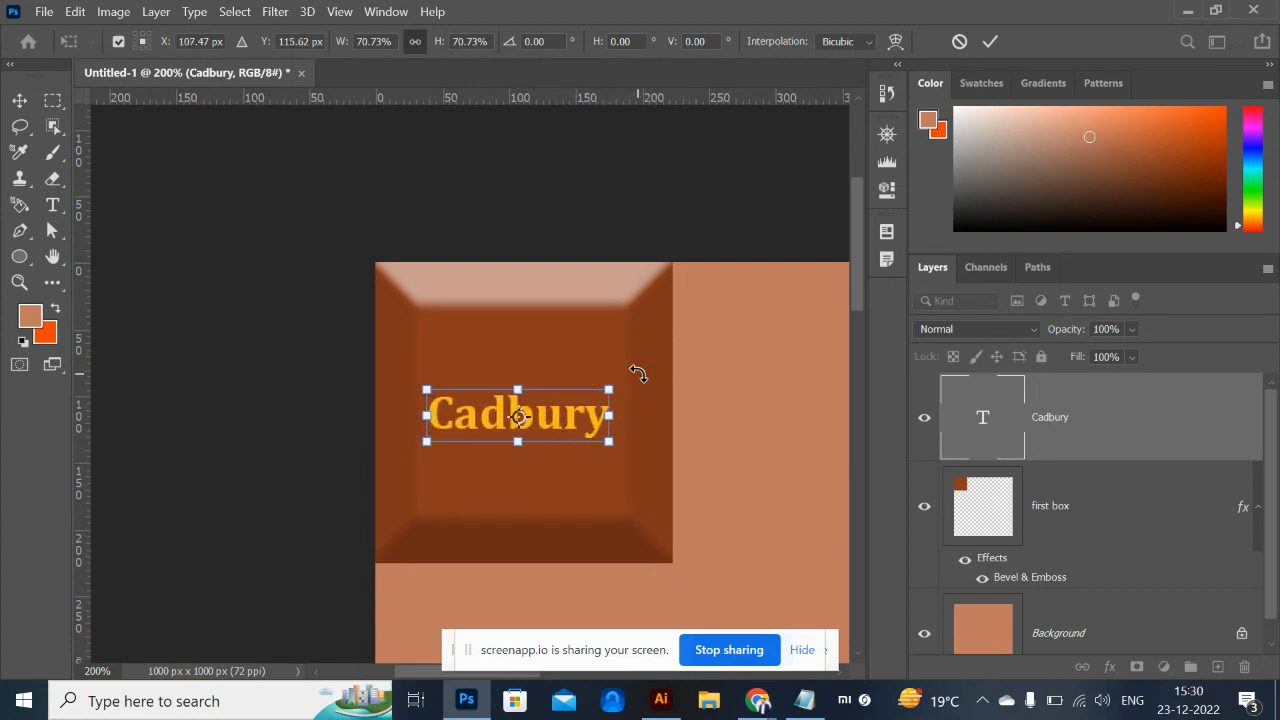
# Rotate the Cadbury text to about -41°, nudge it 3 px to the right, and apply the transform.
pyautogui.moveTo(638, 374); pyautogui.dragTo(576, 328)
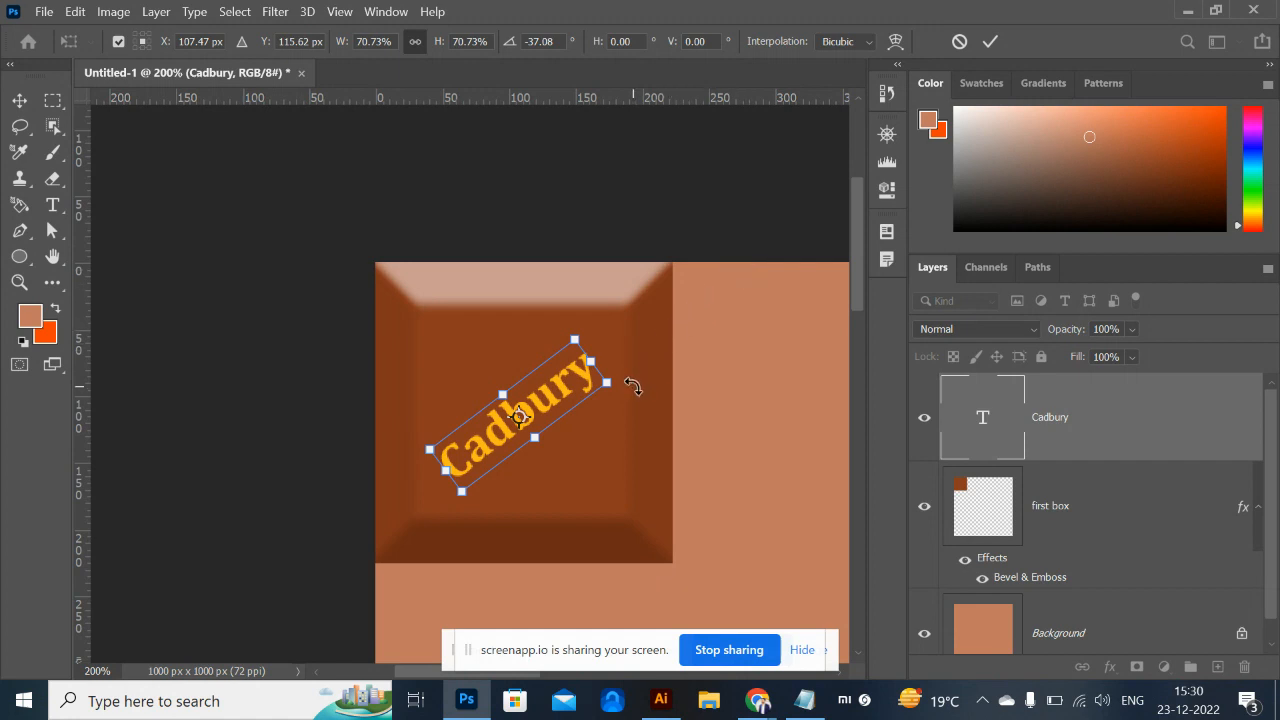
pyautogui.moveTo(633, 386); pyautogui.dragTo(631, 381)
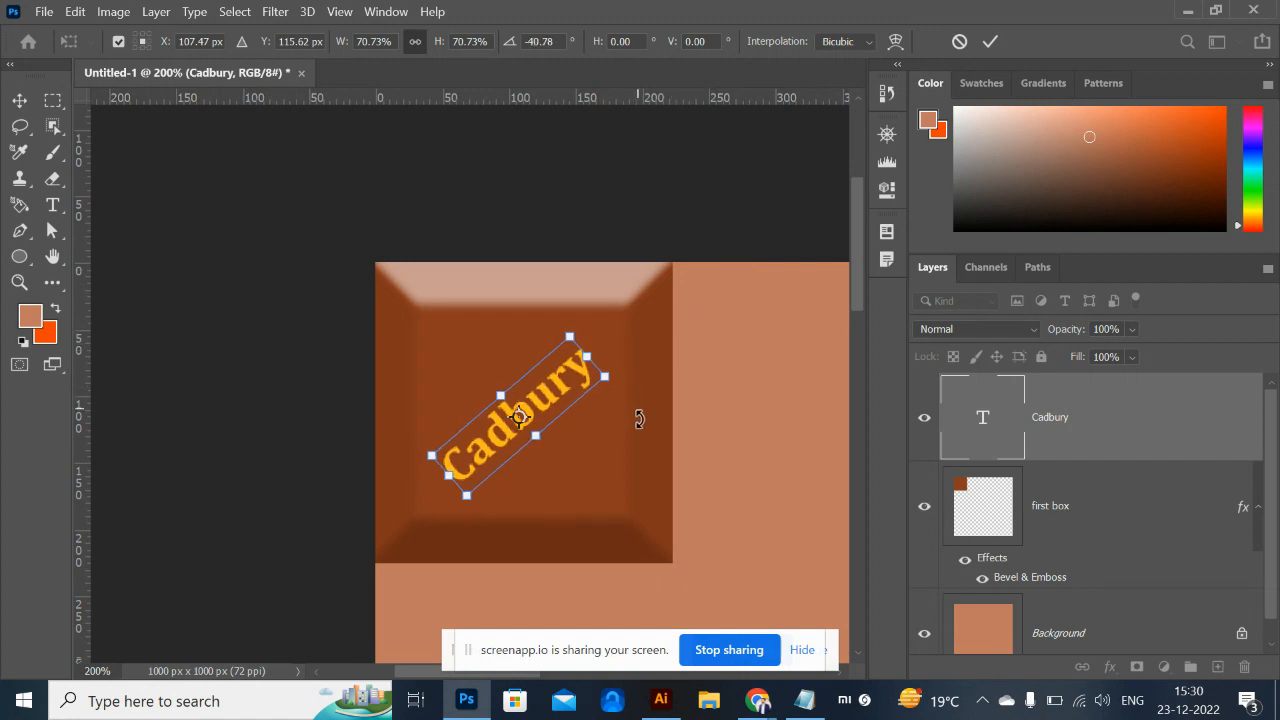
pyautogui.press('Right')
pyautogui.press('Right')
pyautogui.press('Right')
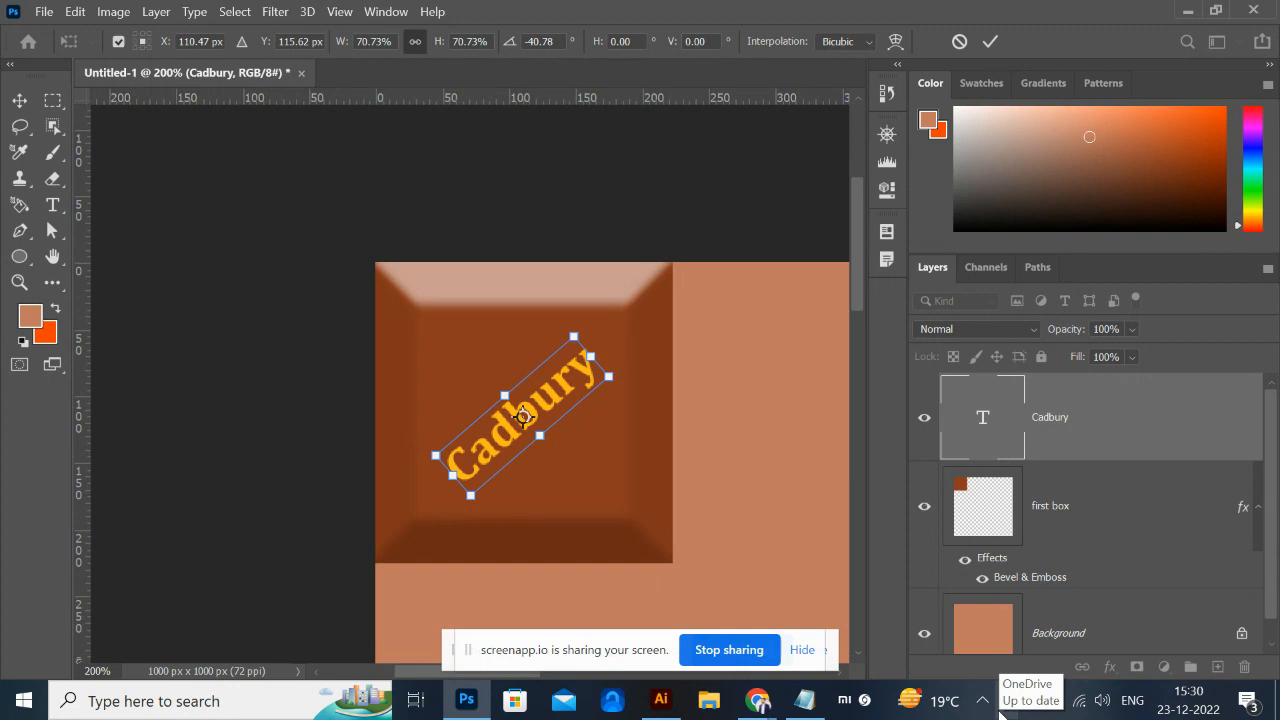
pyautogui.click(993, 41)
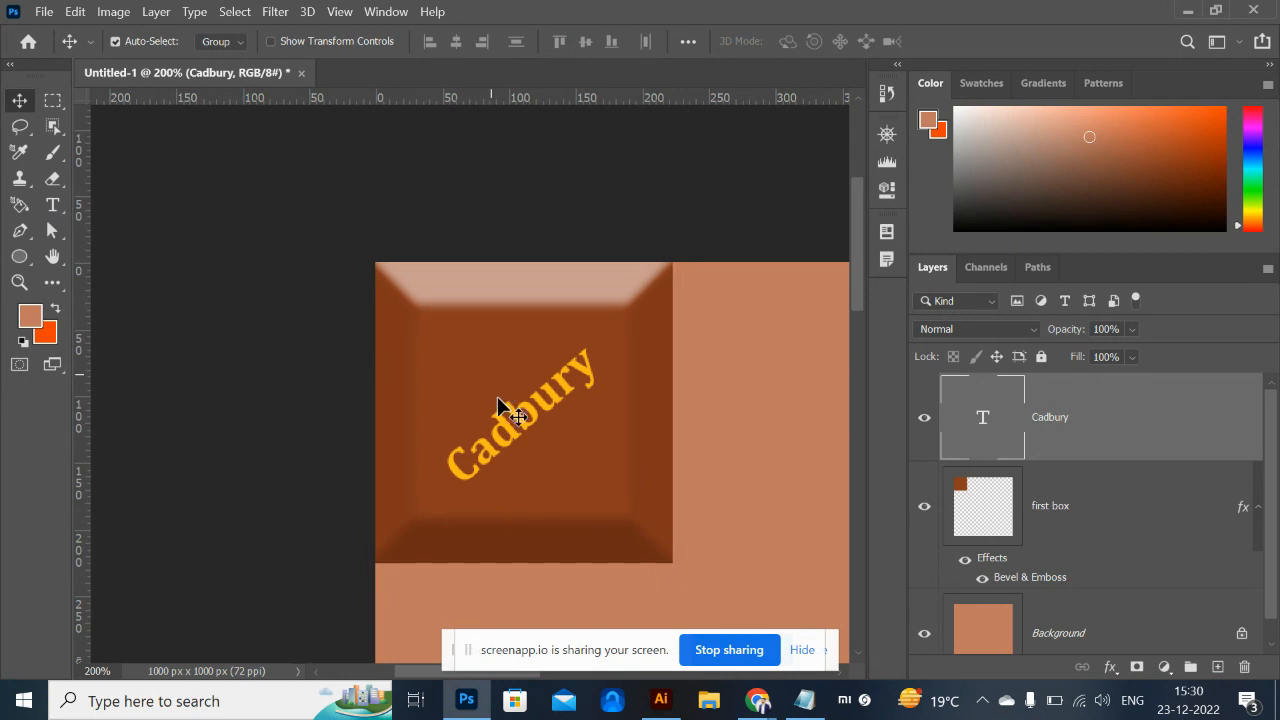
# Choose a dark brown foreground color and fill the Cadbury text with it.
pyautogui.moveTo(1153, 165); pyautogui.dragTo(1179, 188)
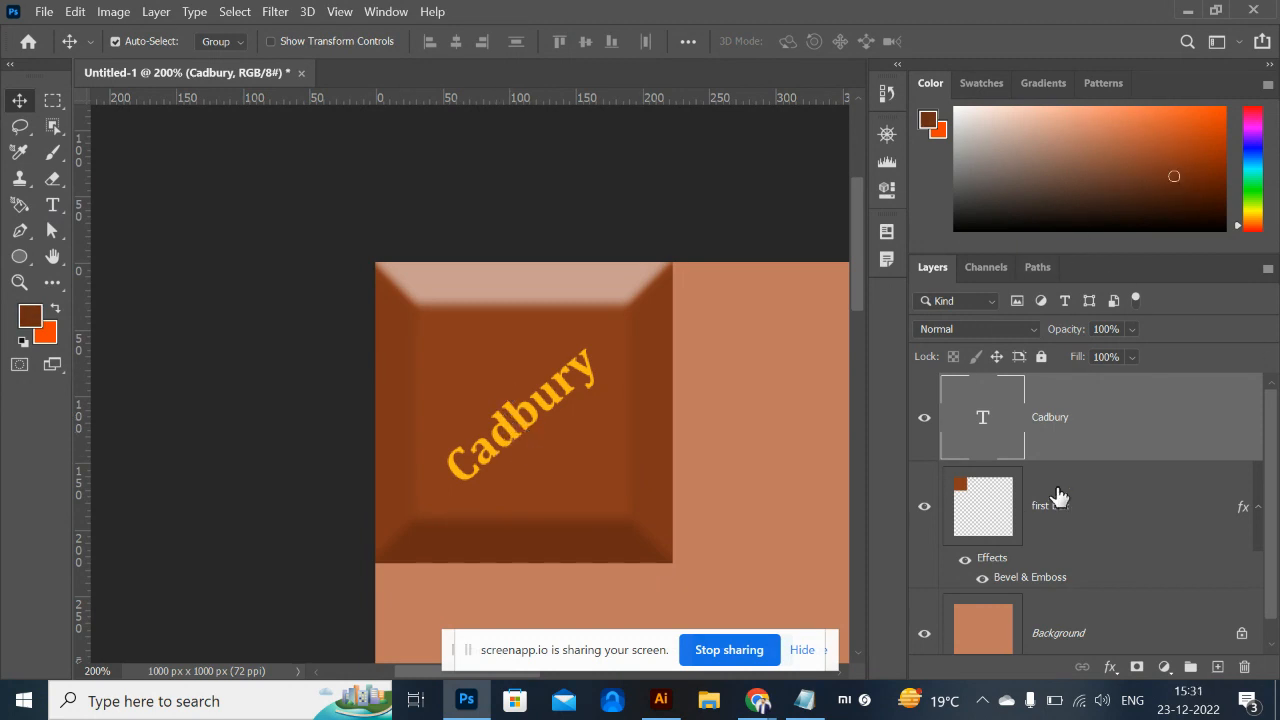
pyautogui.hotkey('alt', 'BackSpace')
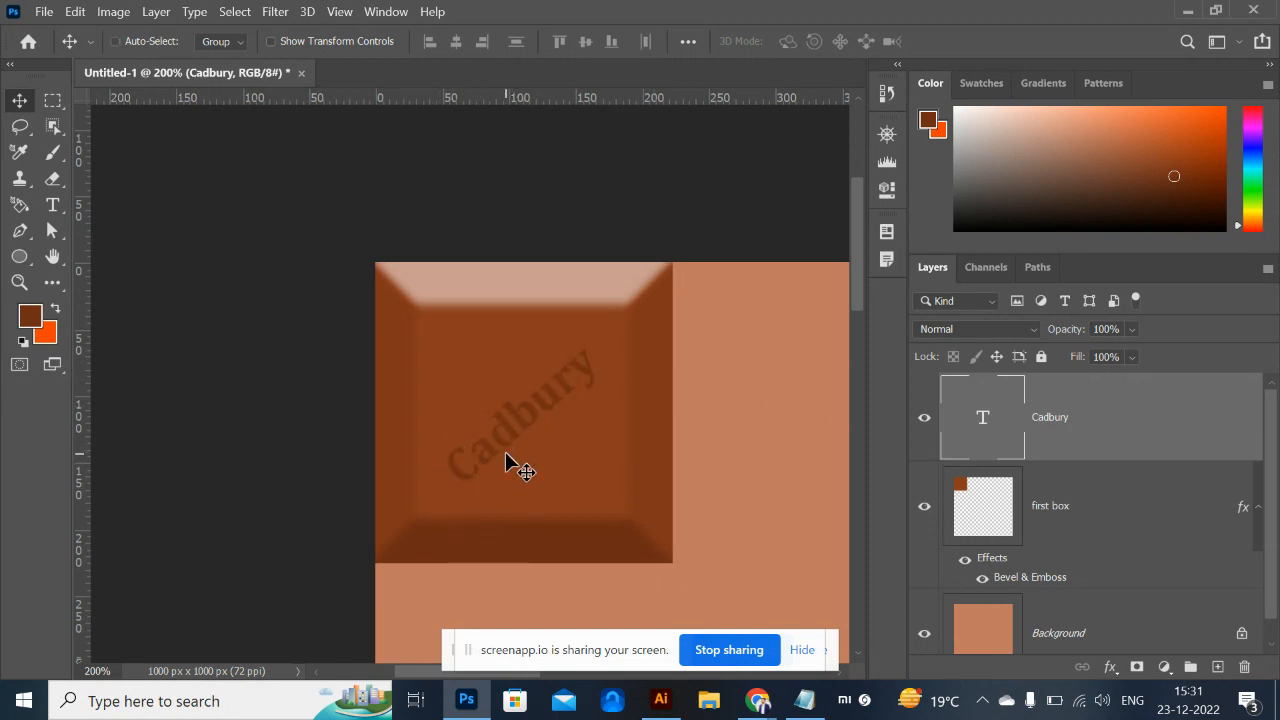
# Add a Bevel & Emboss effect to the Cadbury text with the Emboss style and a size of 5 px.
pyautogui.hotkey('ctrl', '+')
pyautogui.hotkey('ctrl', '+')
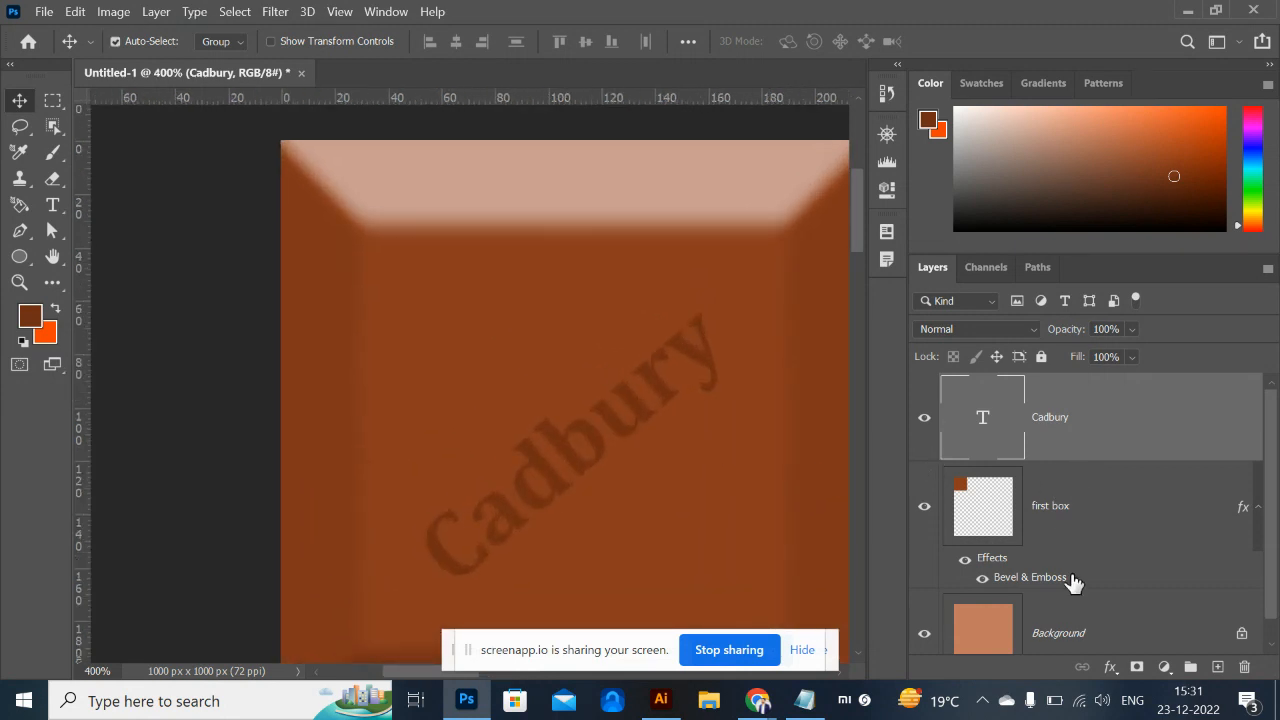
pyautogui.click(1110, 667)
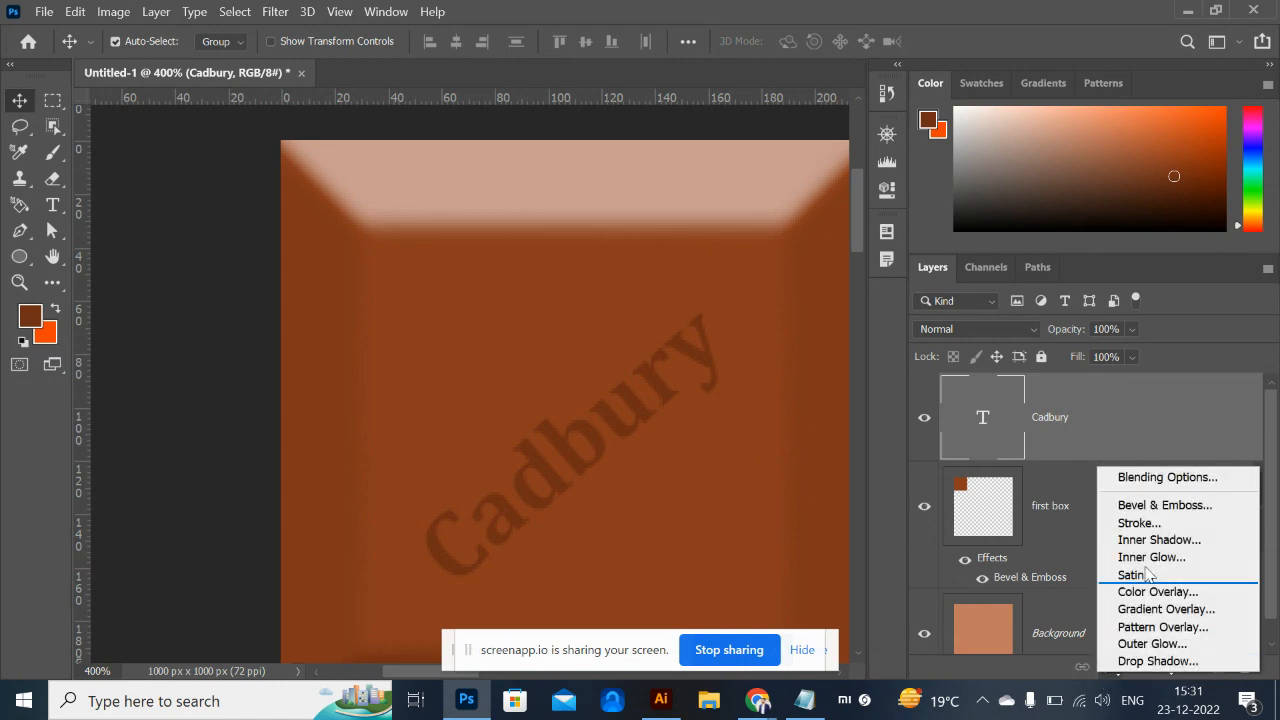
pyautogui.click(1168, 510)
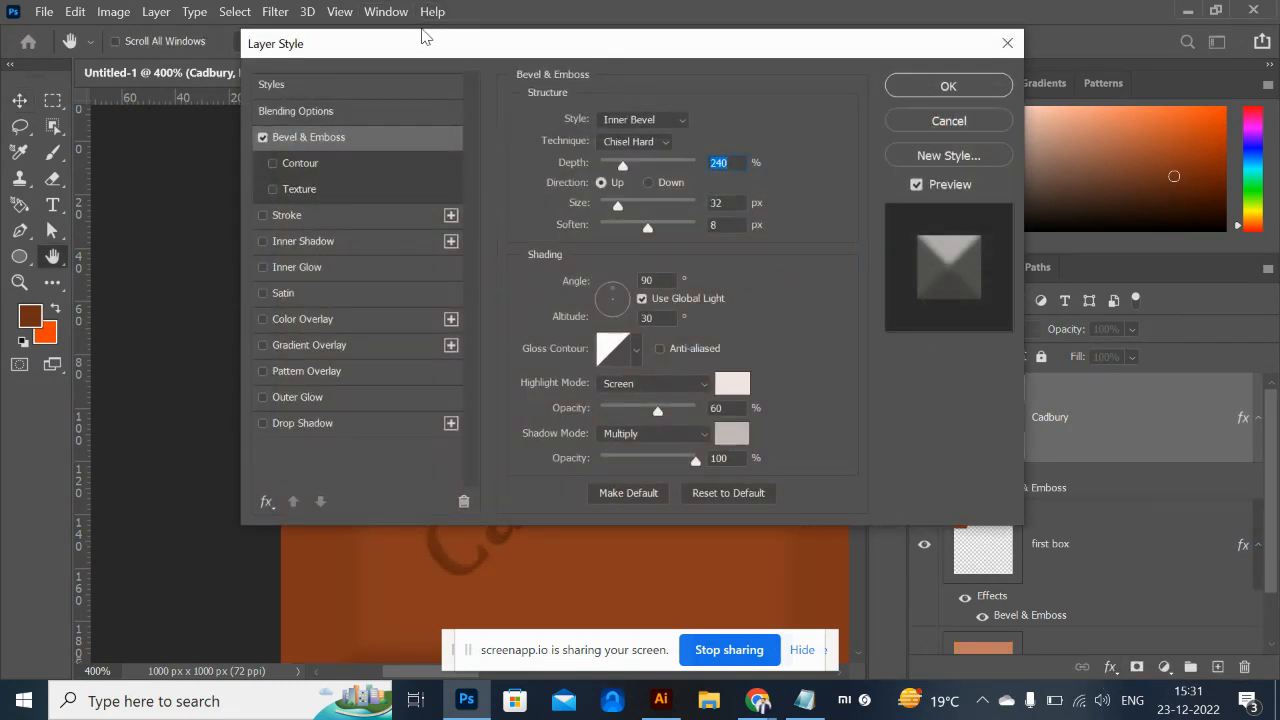
pyautogui.moveTo(417, 55); pyautogui.dragTo(946, 63)
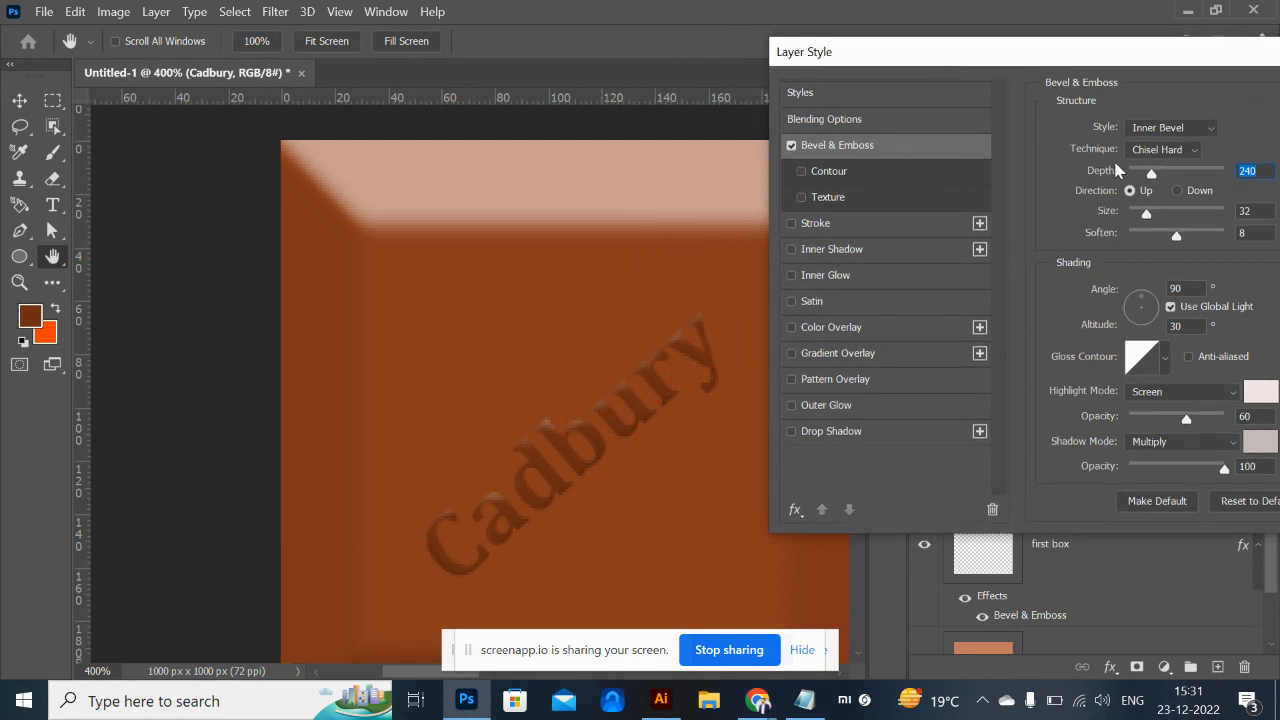
pyautogui.click(1180, 128)
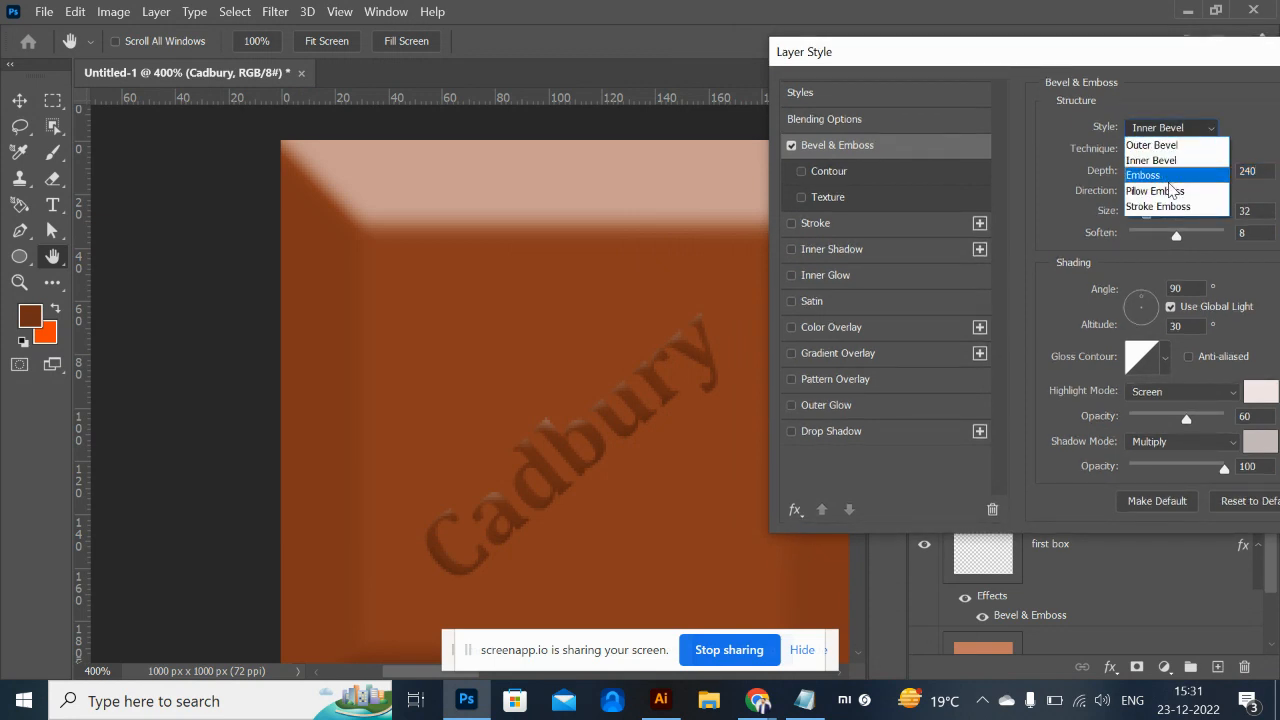
pyautogui.click(1170, 176)
pyautogui.moveTo(1145, 58); pyautogui.dragTo(1041, 70)
pyautogui.moveTo(1048, 214); pyautogui.dragTo(1035, 224)
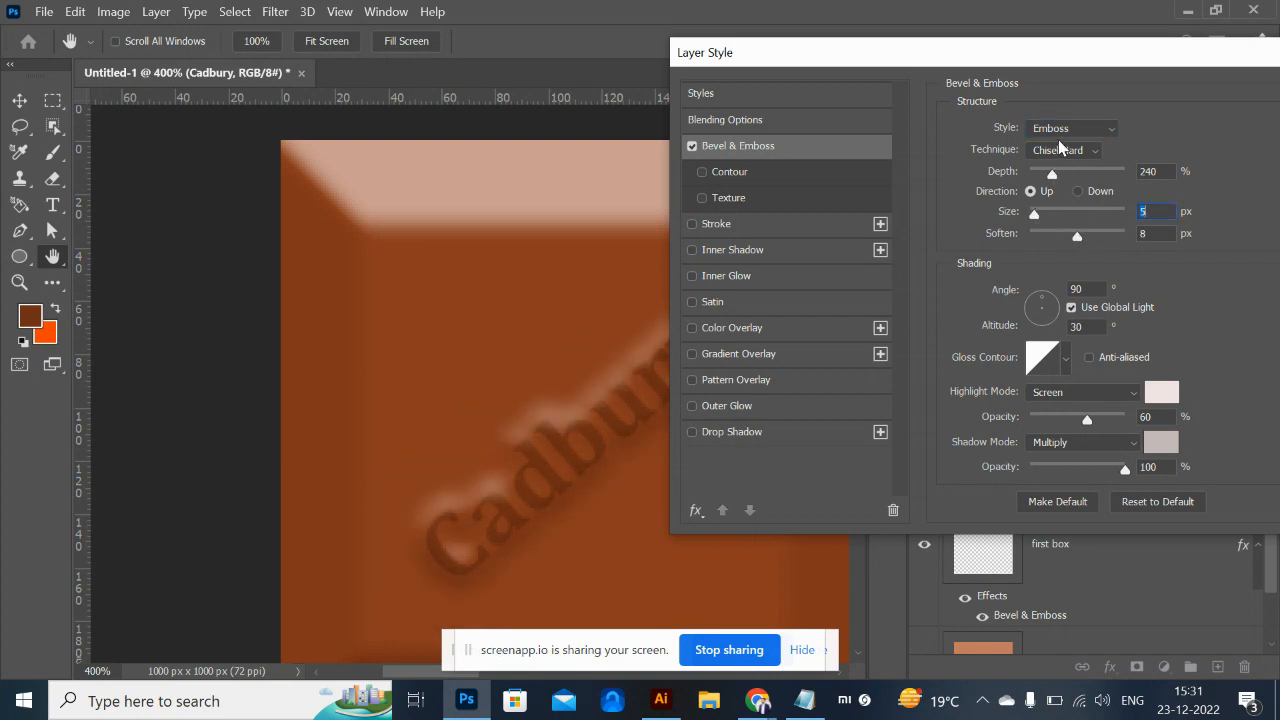
# Try Pillow Emboss on the text, set Soften to 0 px, and return the style to Emboss.
pyautogui.click(1062, 131)
pyautogui.click(1080, 195)
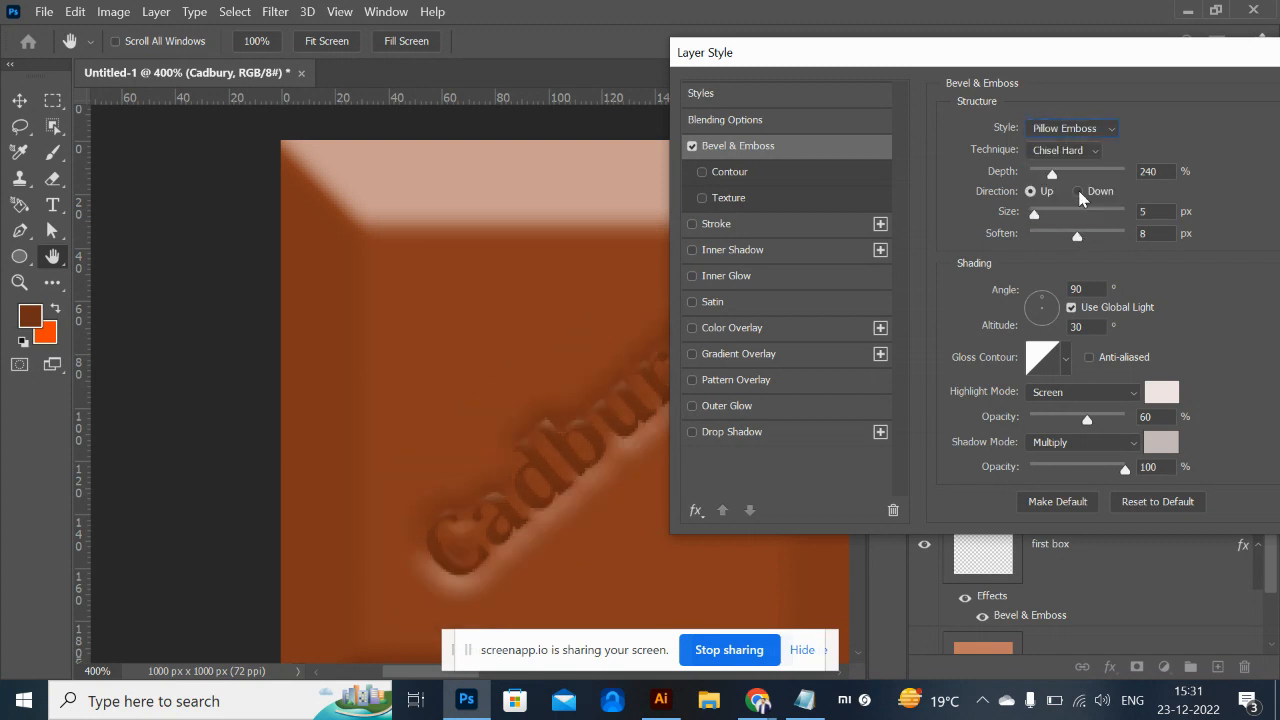
pyautogui.moveTo(1083, 236); pyautogui.dragTo(1028, 233)
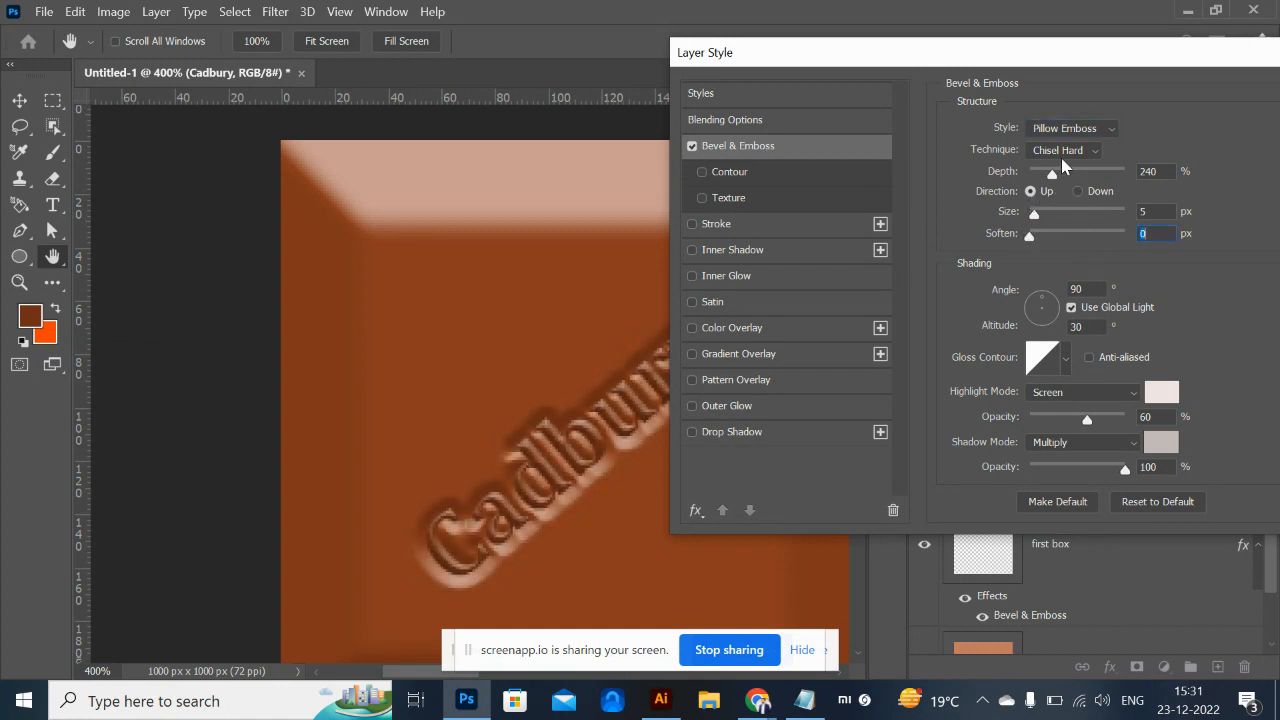
pyautogui.click(1065, 129)
pyautogui.click(1064, 172)
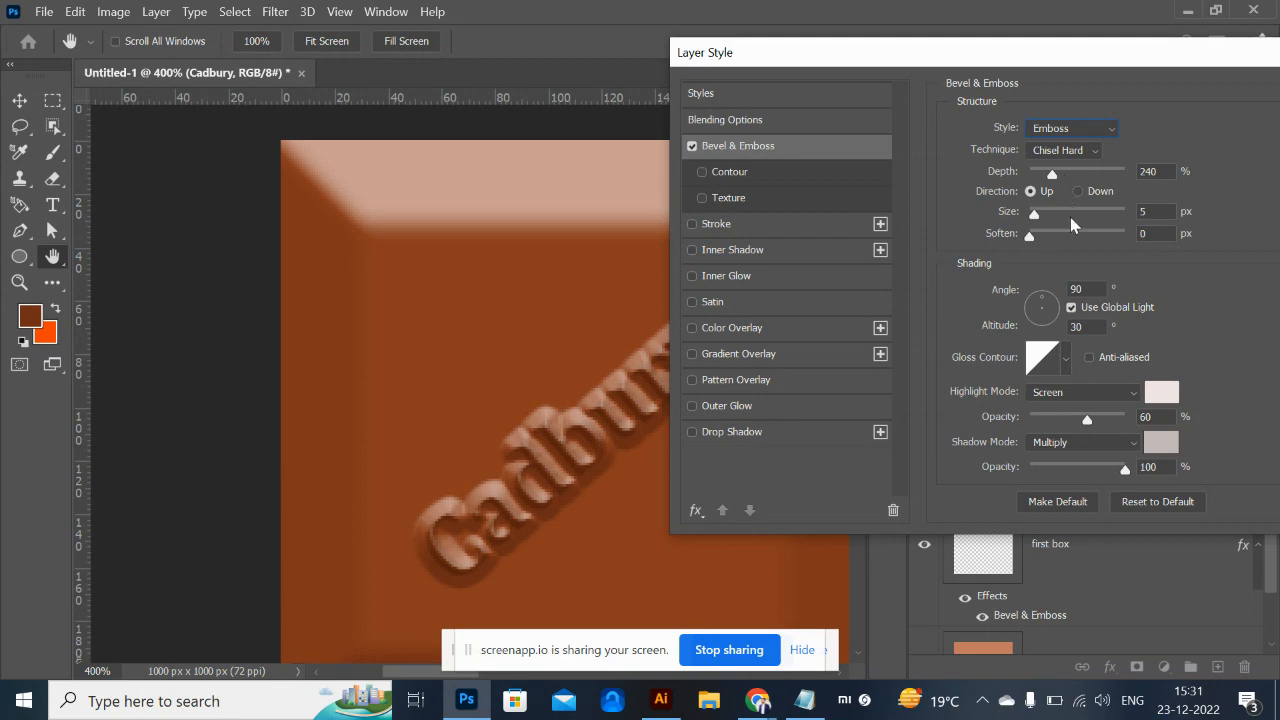
# Set the Bevel & Emboss highlight color of the Cadbury text to #8b3c1d, sampled from the chocolate square.
pyautogui.moveTo(808, 60); pyautogui.dragTo(780, 25)
pyautogui.click(1123, 366)
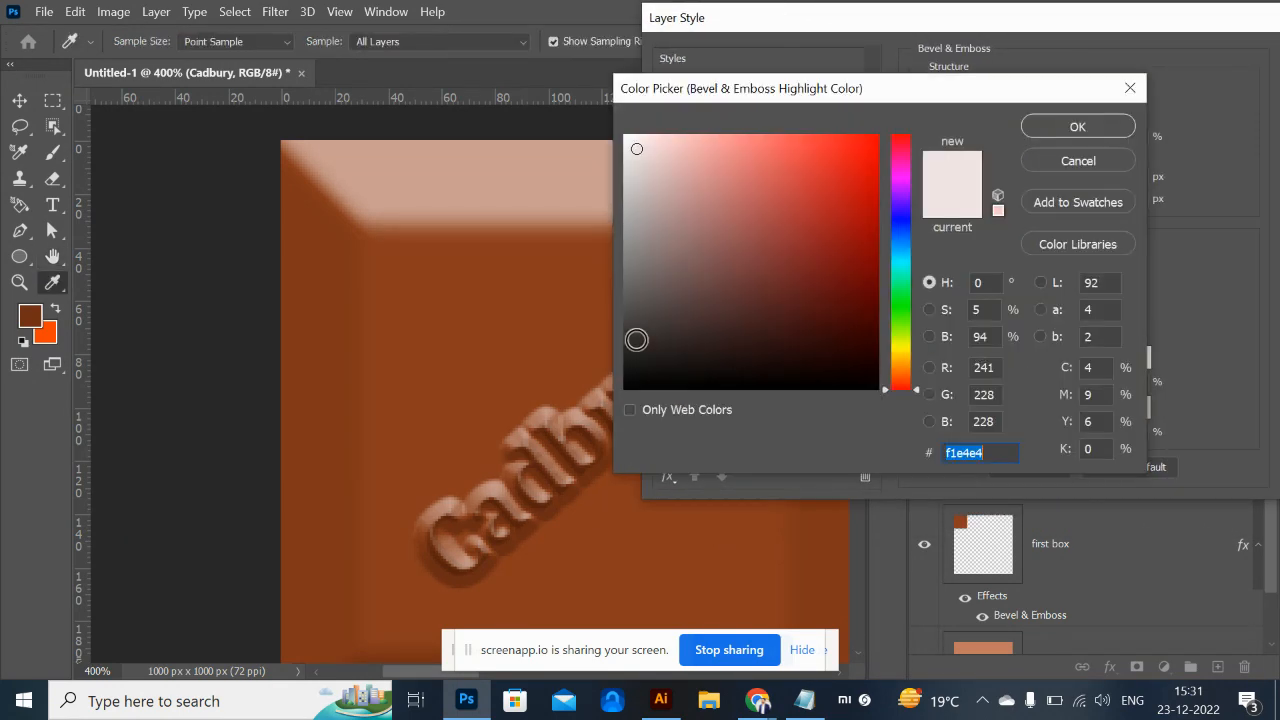
pyautogui.click(523, 371)
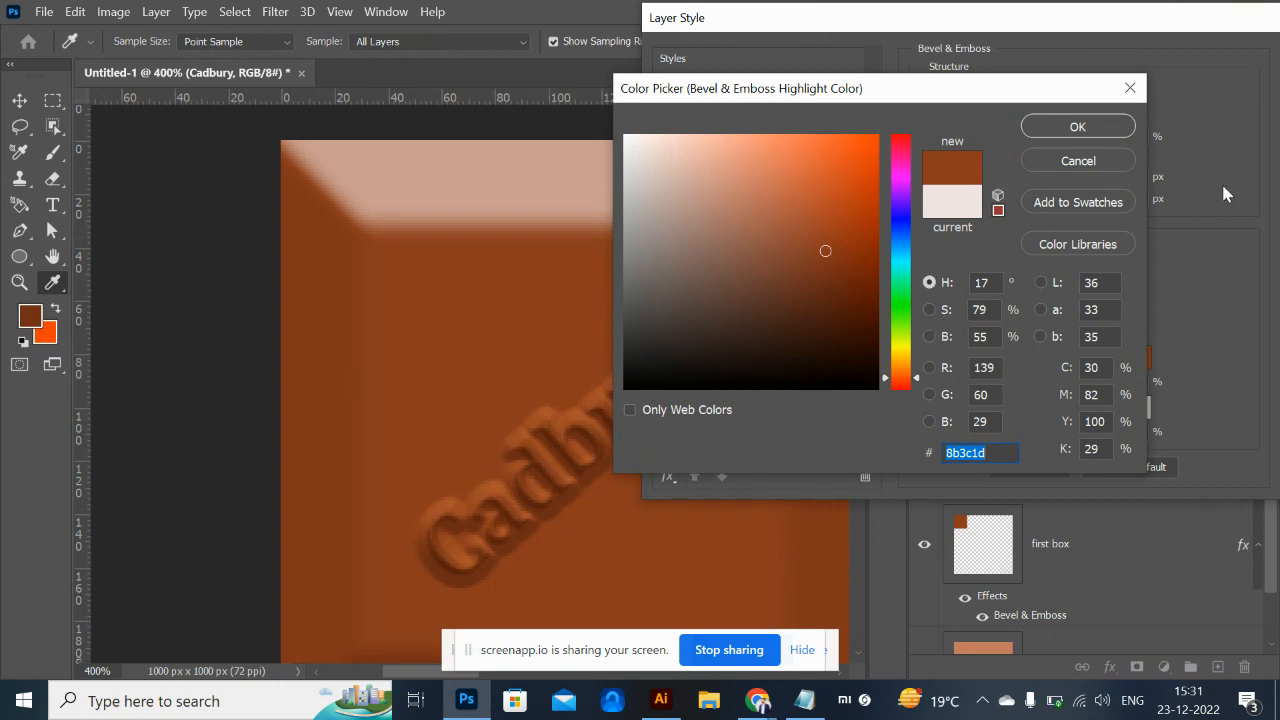
pyautogui.click(1078, 127)
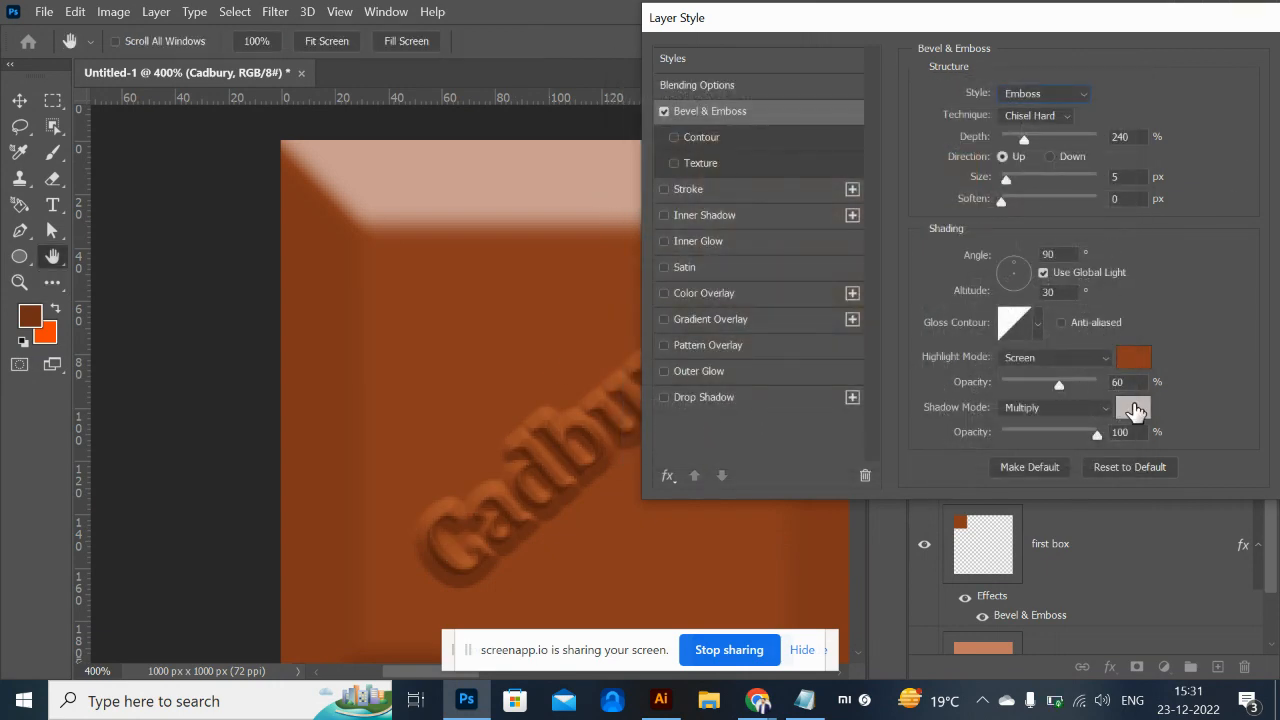
# Set the text's Bevel & Emboss shadow color to a light dusty pink and apply the layer style.
pyautogui.click(1133, 410)
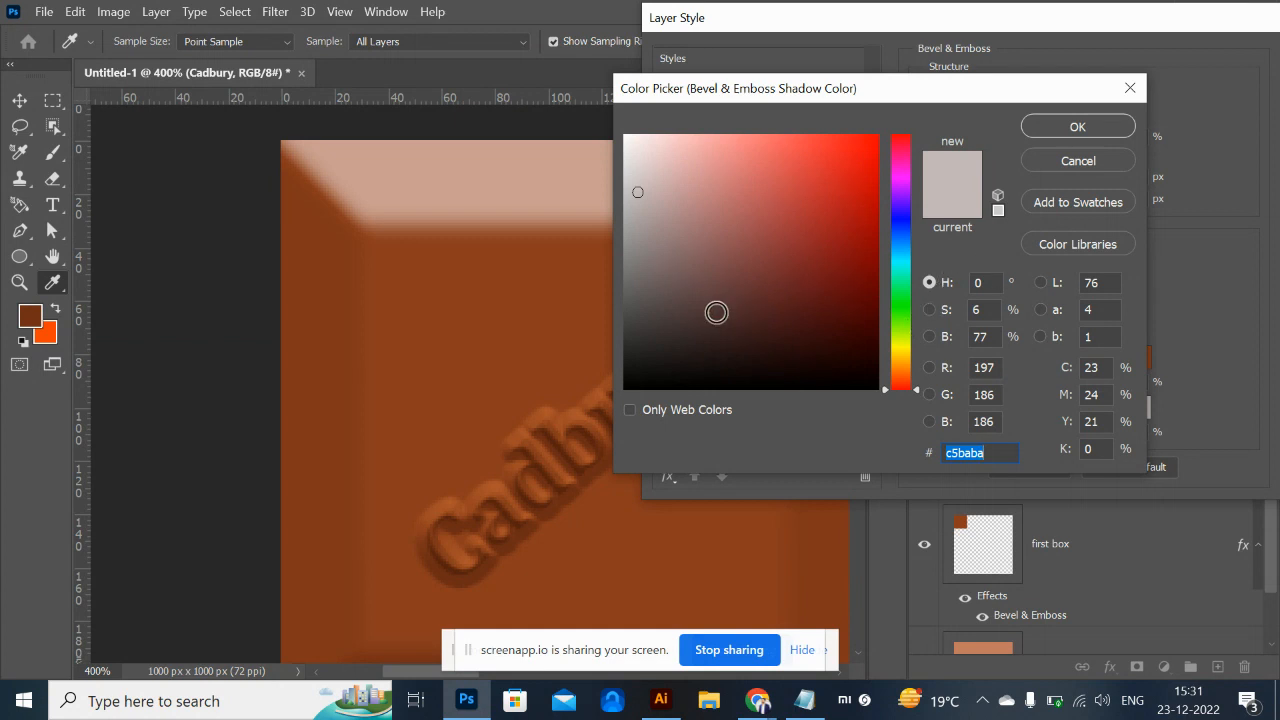
pyautogui.click(666, 292)
pyautogui.moveTo(668, 259); pyautogui.dragTo(666, 205)
pyautogui.click(1110, 128)
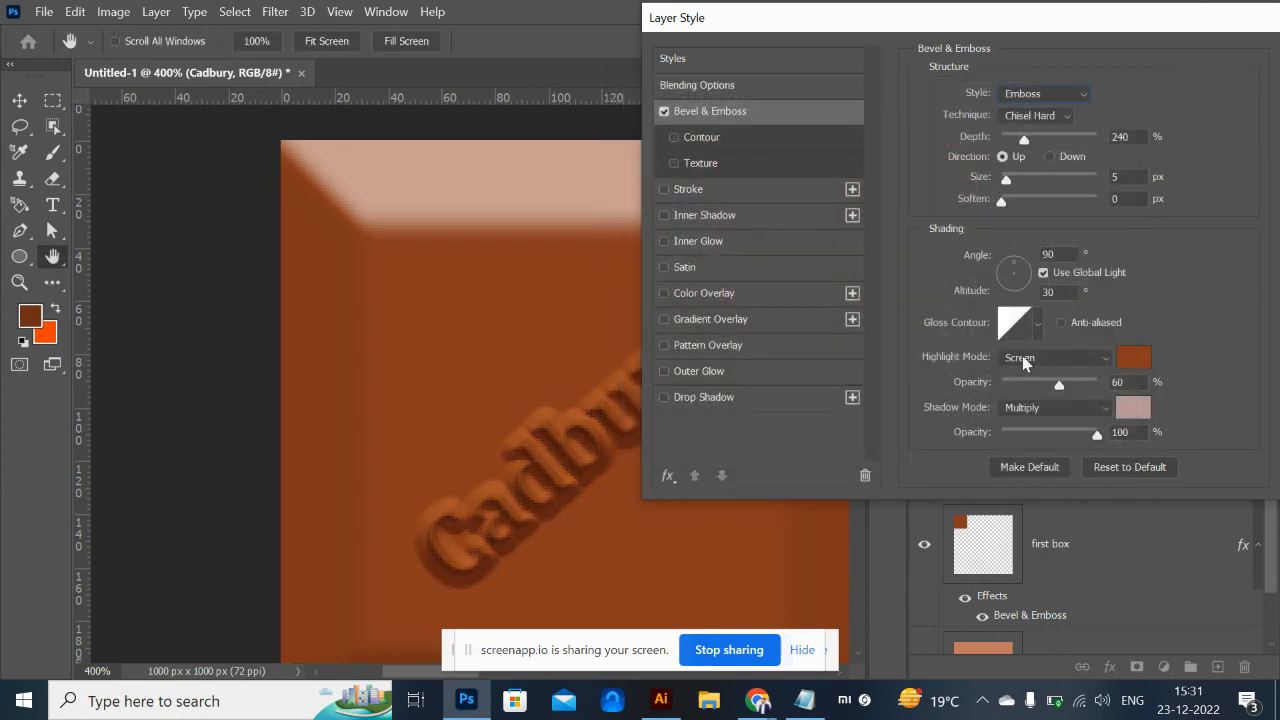
pyautogui.moveTo(760, 17); pyautogui.dragTo(438, 26)
pyautogui.click(1008, 72)
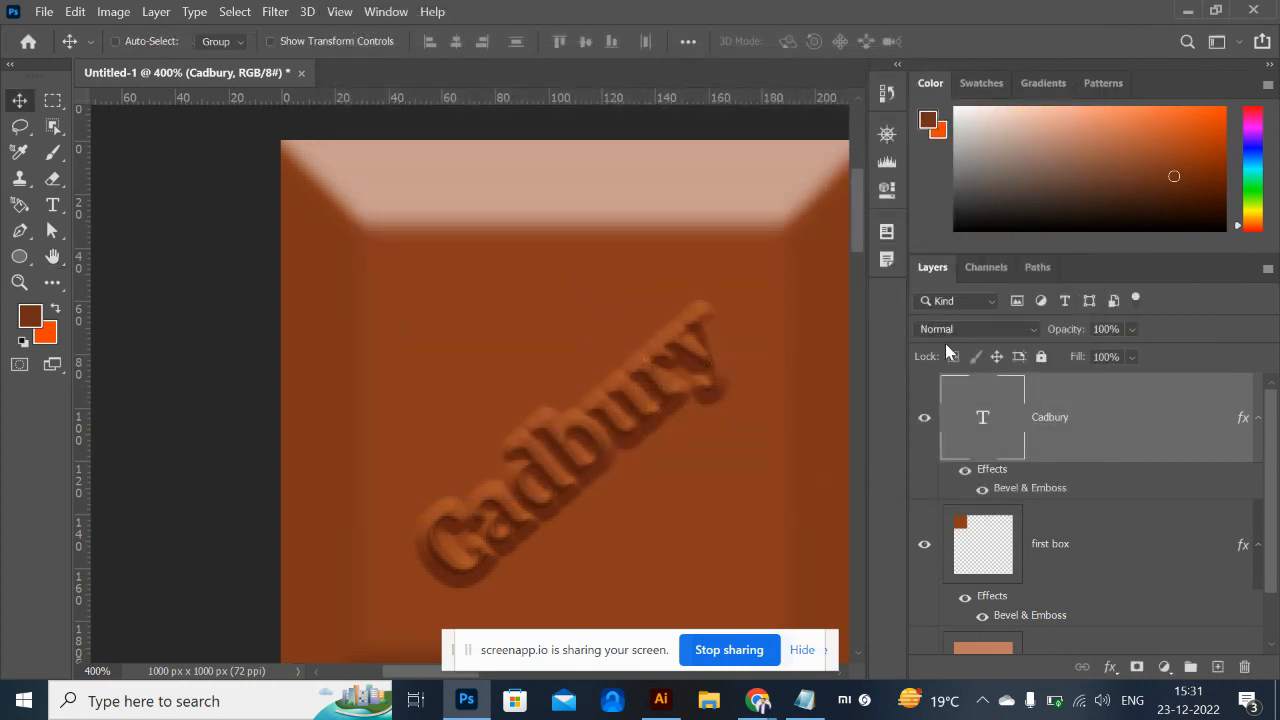
# Examine the embossed Cadbury lettering on the chocolate square, both close up and at actual size.
pyautogui.hotkey('ctrl', '-')
pyautogui.hotkey('ctrl', '-')
pyautogui.hotkey('ctrl', '-')
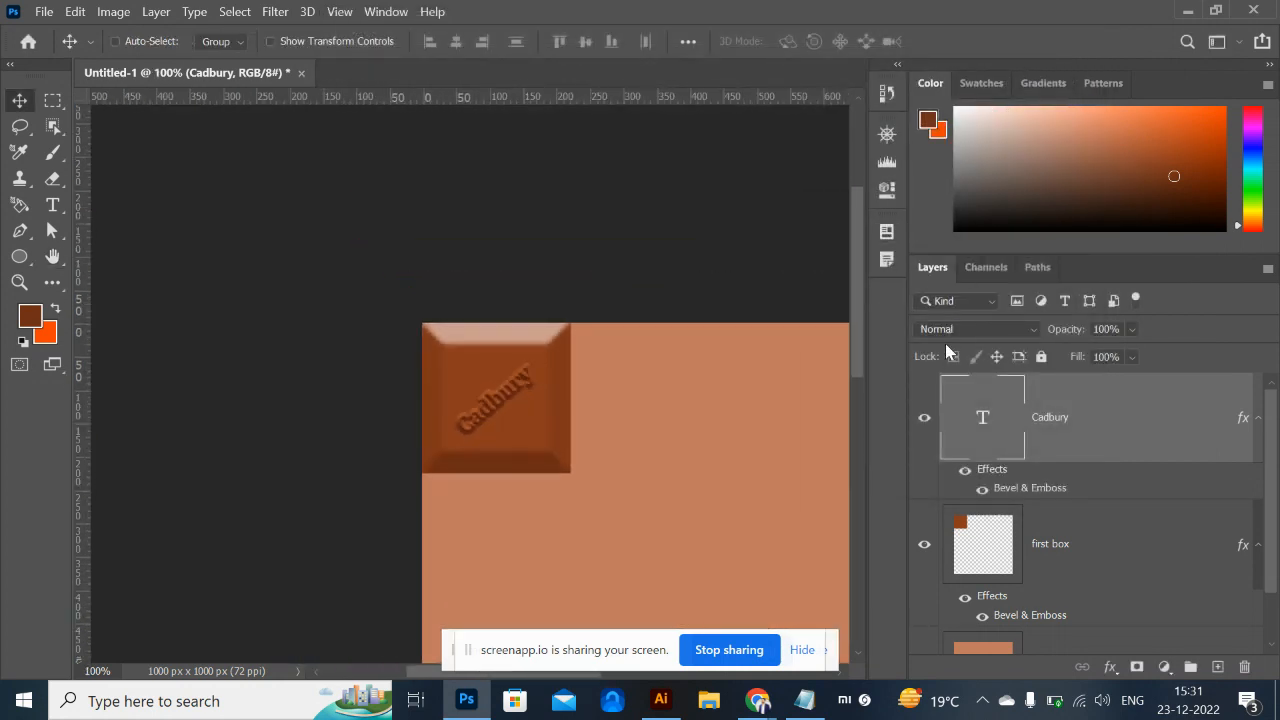
pyautogui.hotkey('ctrl', '+')
pyautogui.hotkey('ctrl', '+')
pyautogui.hotkey('ctrl', '+')
pyautogui.hotkey('ctrl', '+')
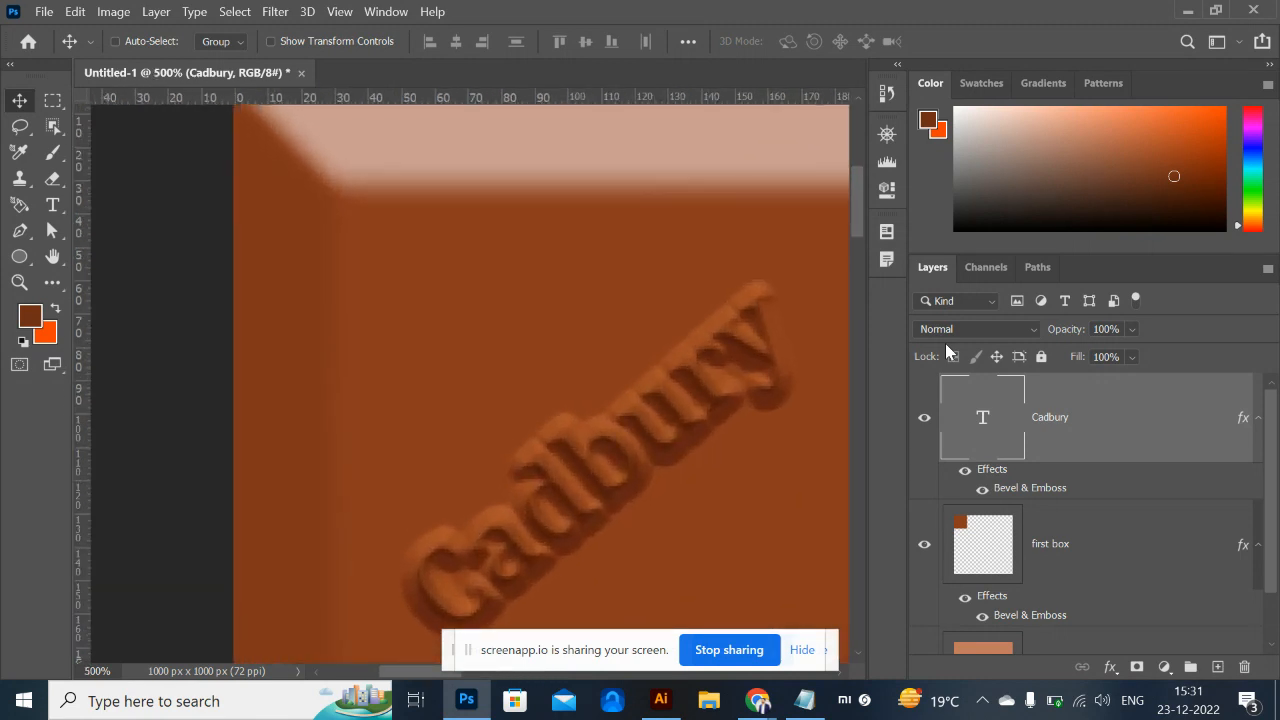
pyautogui.hotkey('ctrl', '-')
pyautogui.hotkey('ctrl', '-')
pyautogui.hotkey('ctrl', '-')
pyautogui.hotkey('ctrl', '-')
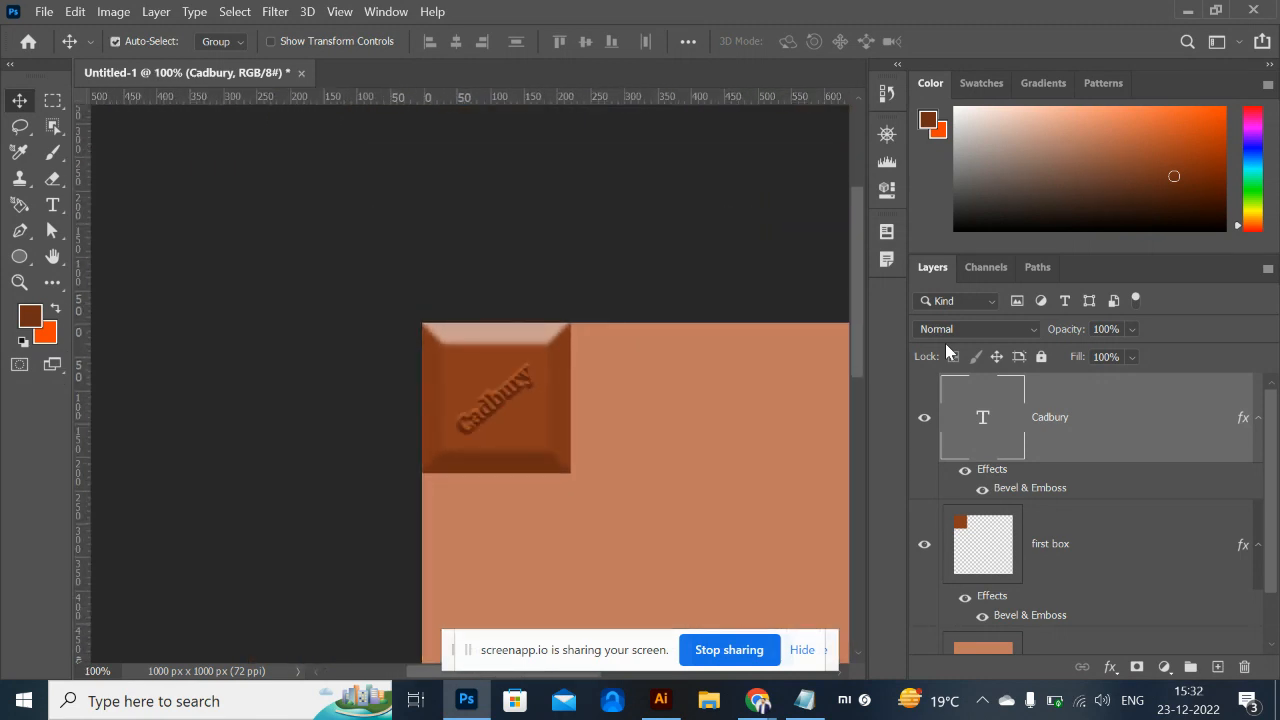
# Select the Cadbury text and first box together and duplicate them twice to the right, forming a row of three chocolate squares.
pyautogui.moveTo(569, 363); pyautogui.dragTo(490, 325)
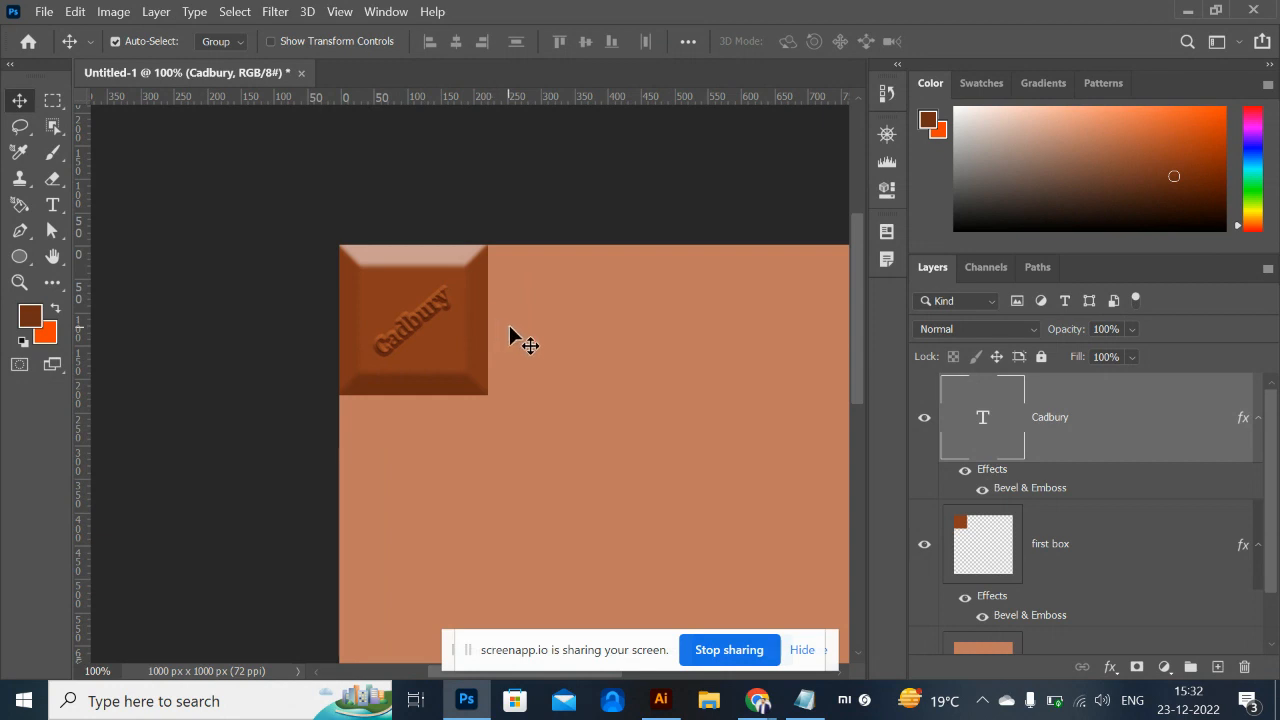
pyautogui.keyDown('shift'); pyautogui.click(394, 274); pyautogui.keyUp('shift')
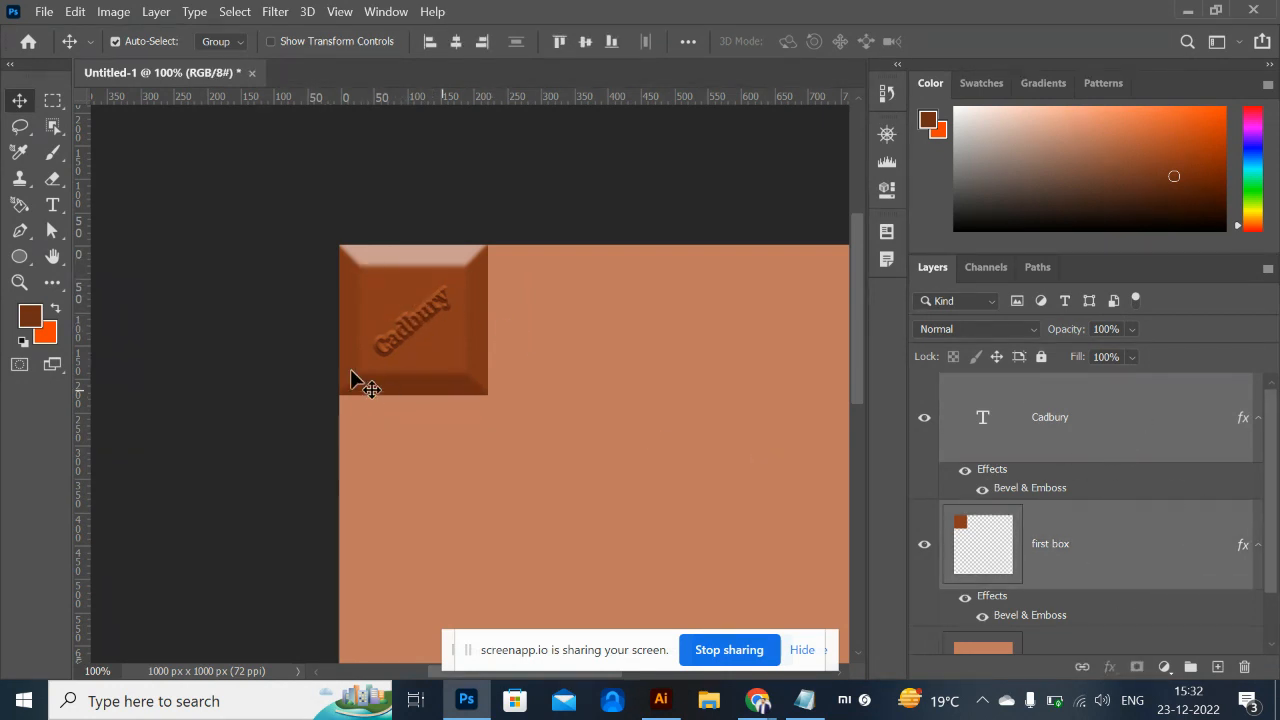
pyautogui.click(281, 201)
pyautogui.moveTo(281, 201); pyautogui.dragTo(460, 376)
pyautogui.scroll(-2, 1276, 467)
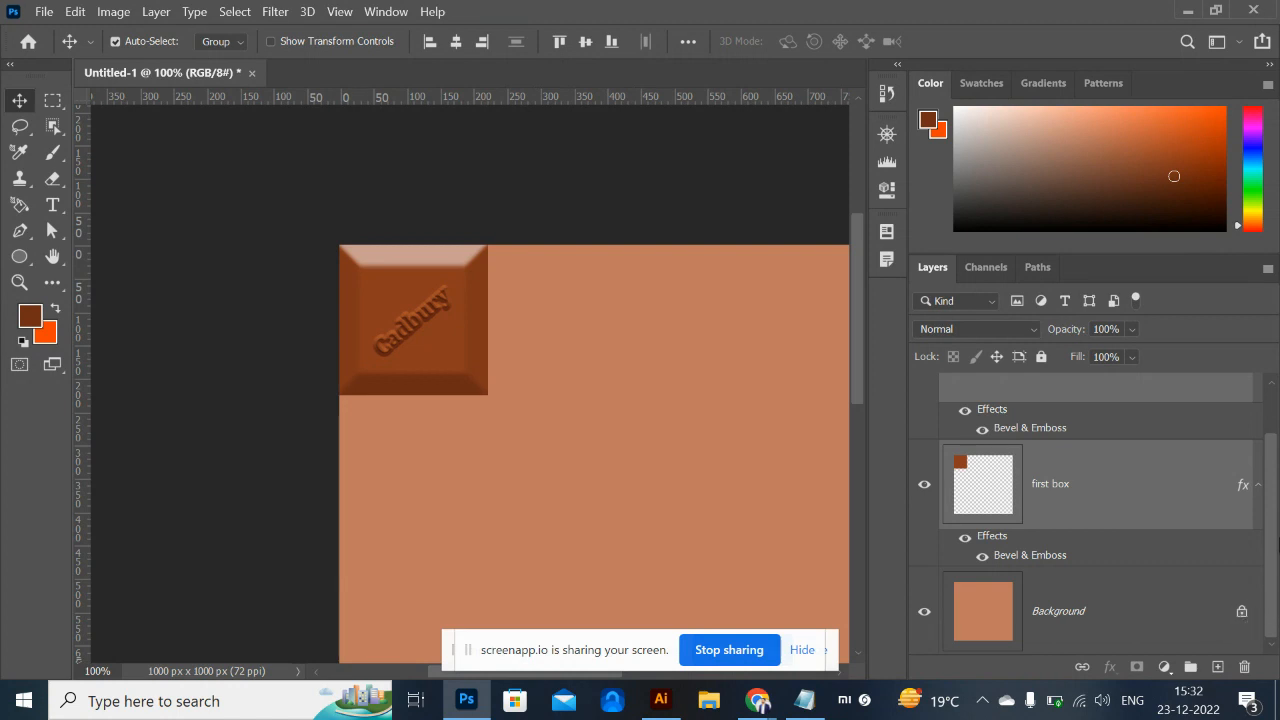
pyautogui.scroll(2, 1276, 490)
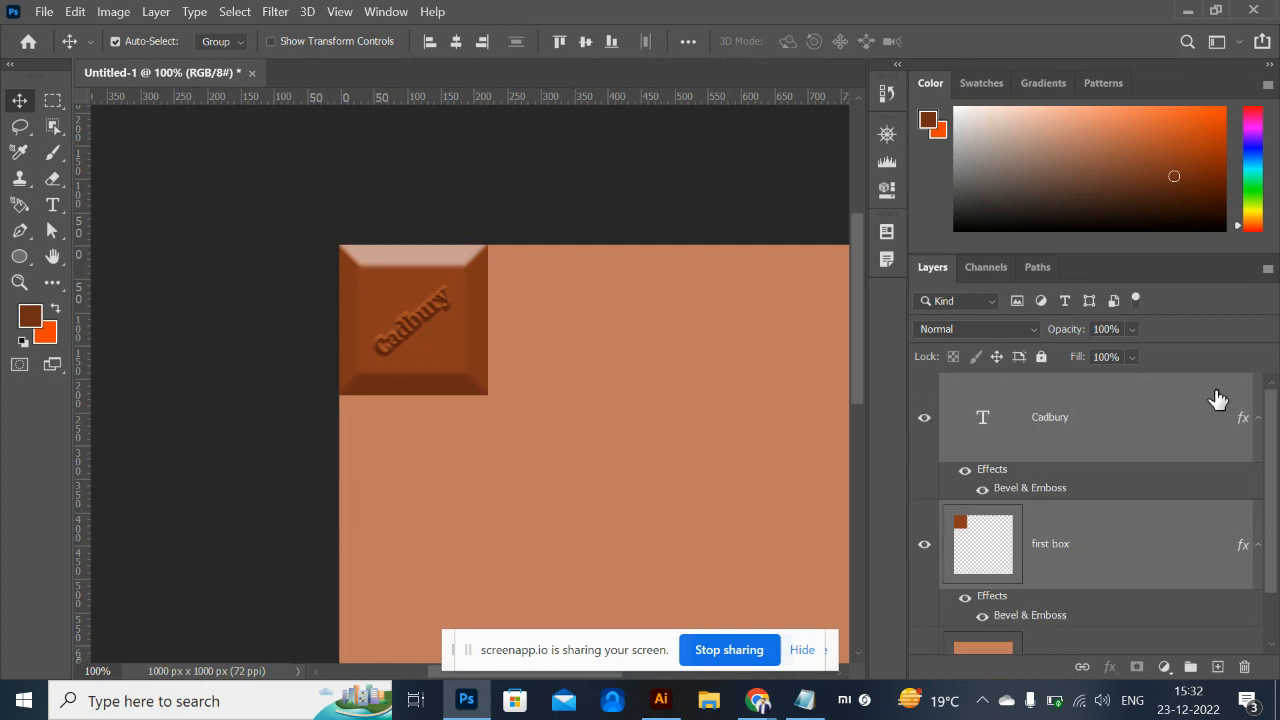
pyautogui.keyDown('alt'); pyautogui.moveTo(391, 346); pyautogui.dragTo(712, 340); pyautogui.keyUp('alt')
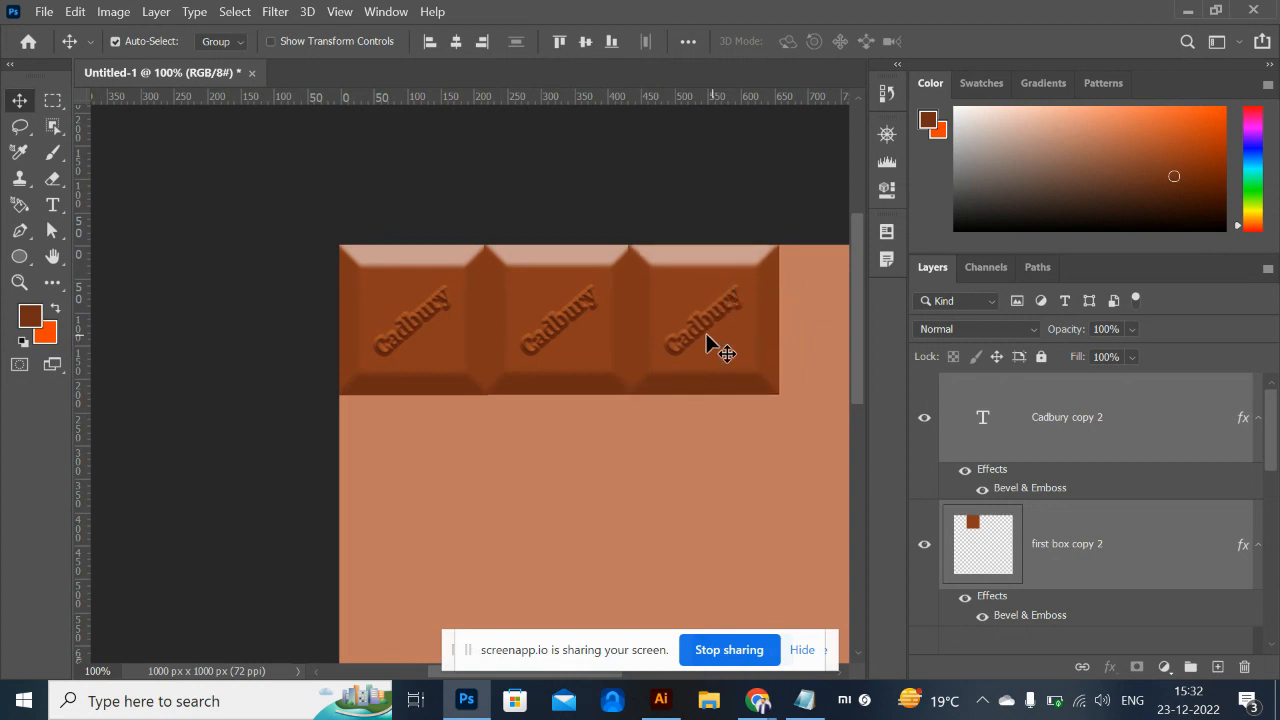
# Select the whole row of three squares and duplicate it downward until the bar has four adjoining rows.
pyautogui.hscroll(1, 643, 505)
pyautogui.moveTo(292, 222); pyautogui.dragTo(766, 414)
pyautogui.moveTo(703, 337); pyautogui.dragTo(733, 474)
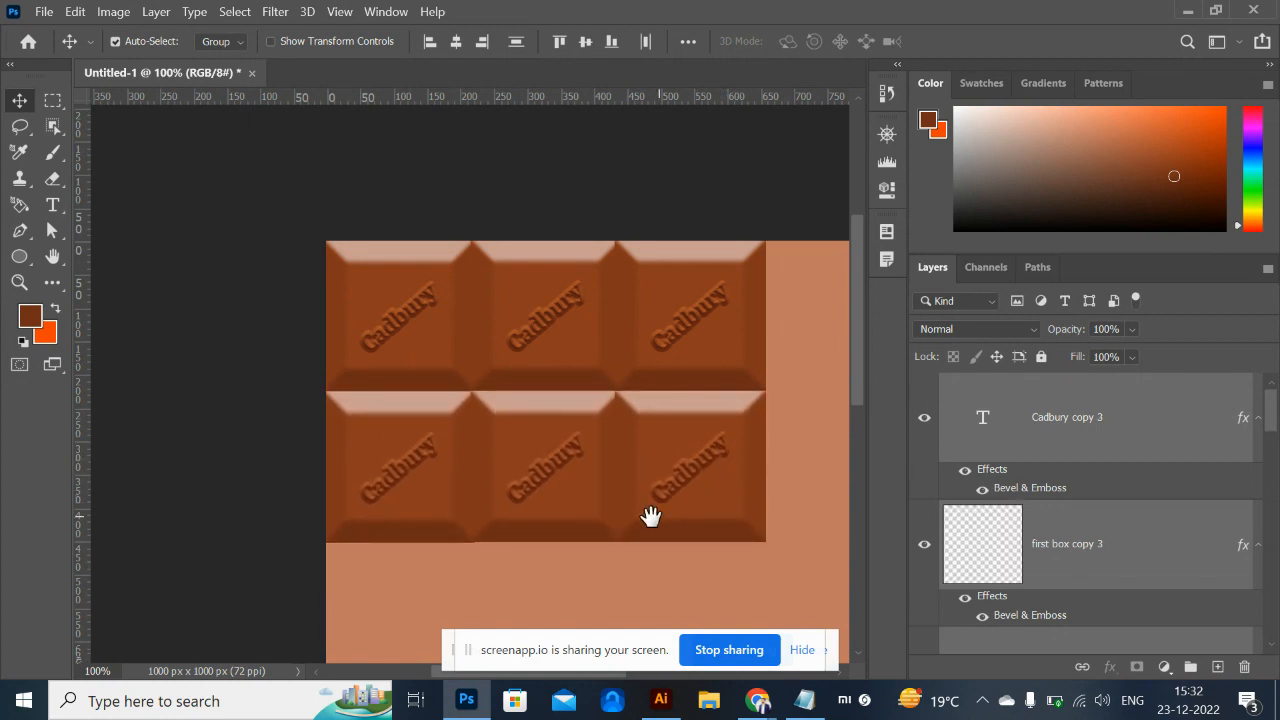
pyautogui.moveTo(651, 514); pyautogui.dragTo(674, 434)
pyautogui.moveTo(640, 549); pyautogui.dragTo(679, 413)
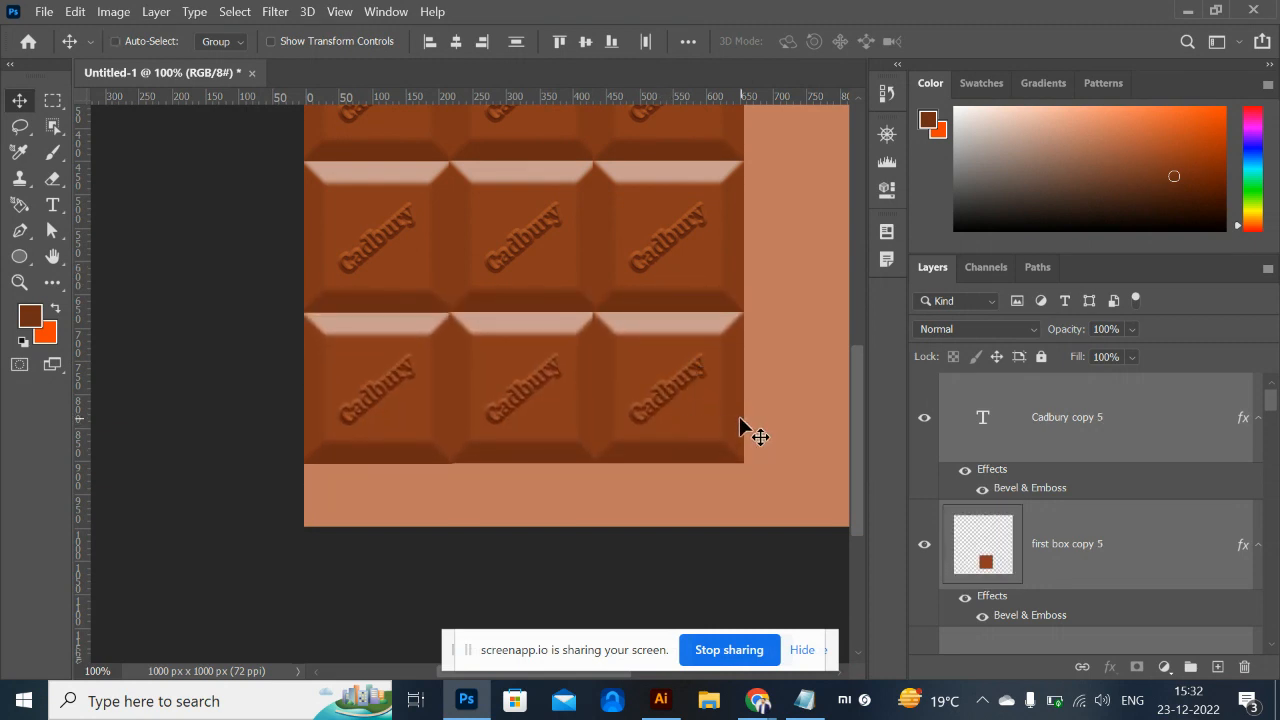
pyautogui.hotkey('ctrl', '-')
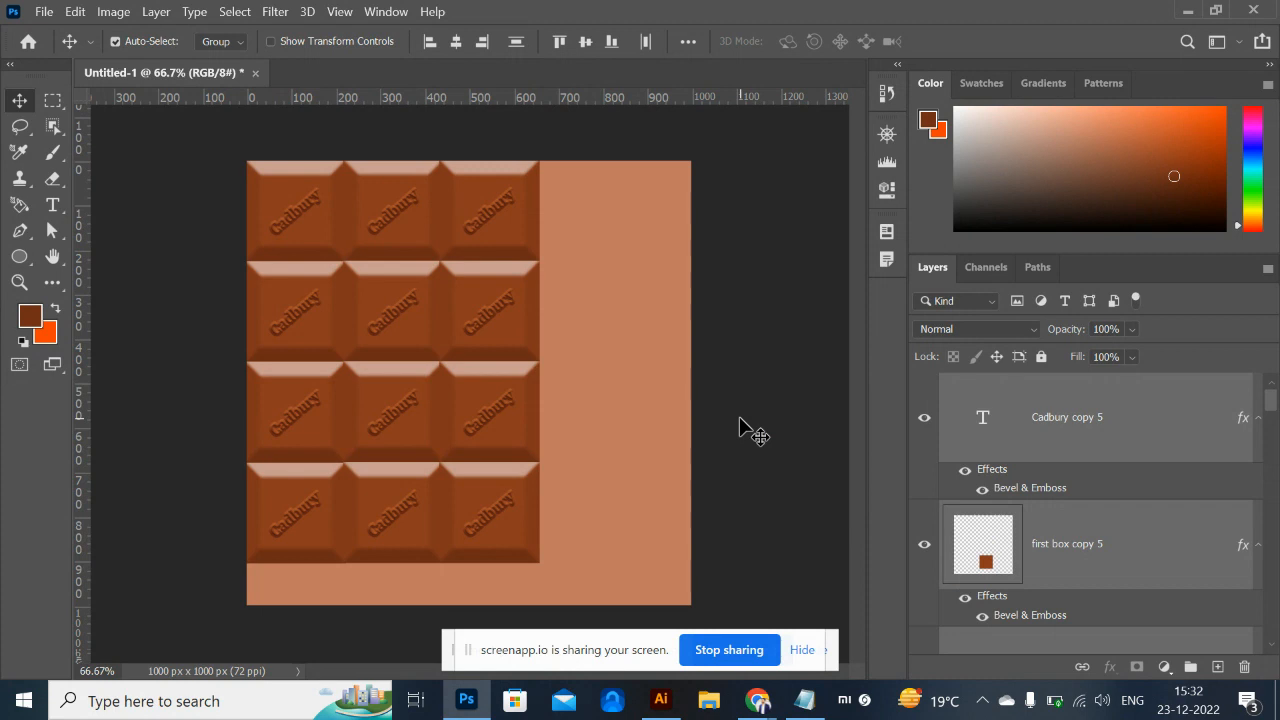
# Duplicate the bottom row of squares below itself as a fifth row running past the canvas edge, and deselect the layers.
pyautogui.click(628, 482)
pyautogui.moveTo(226, 492); pyautogui.dragTo(502, 605)
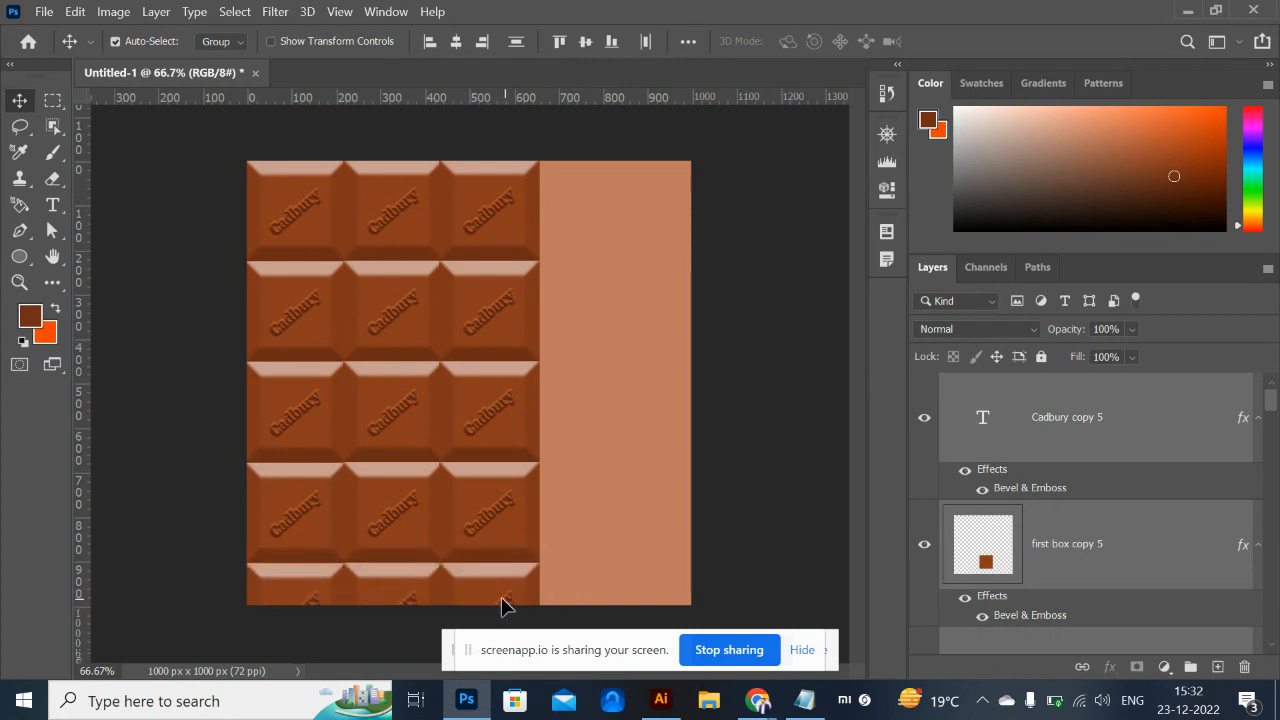
pyautogui.click(670, 468)
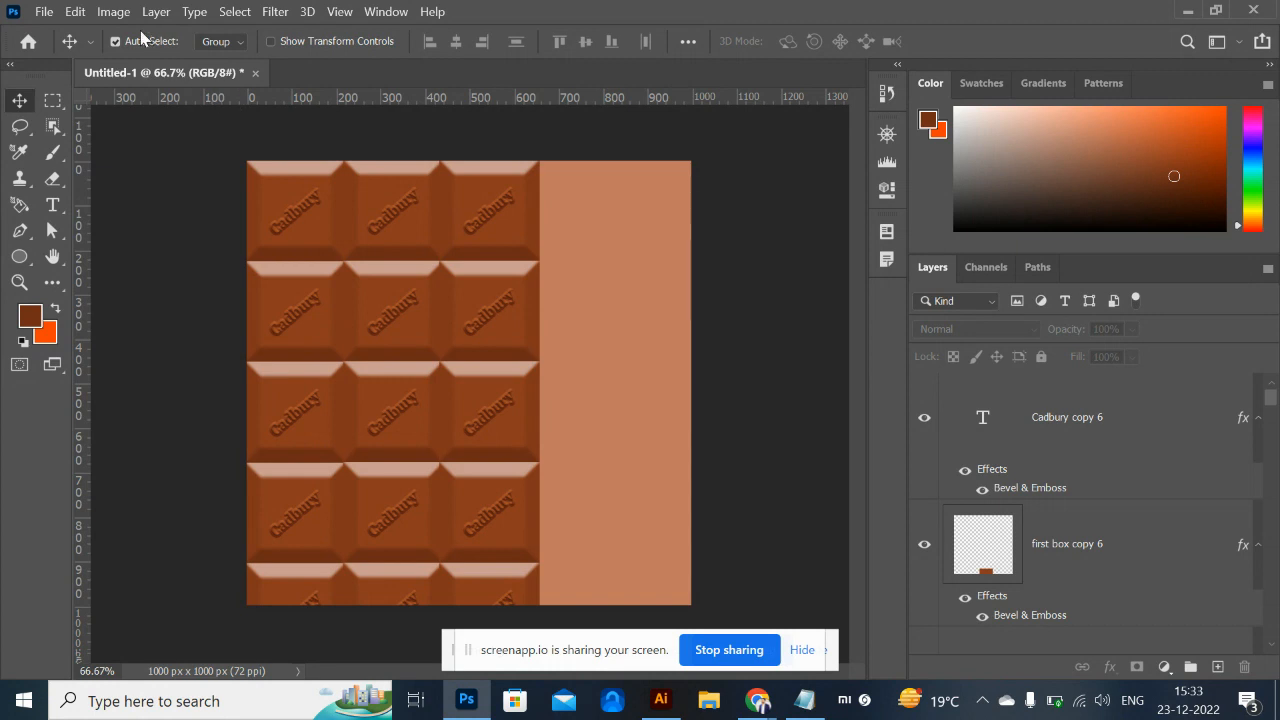
# Try Reveal All on the image to extend the canvas around the chocolate bar, and undo it.
pyautogui.click(113, 11)
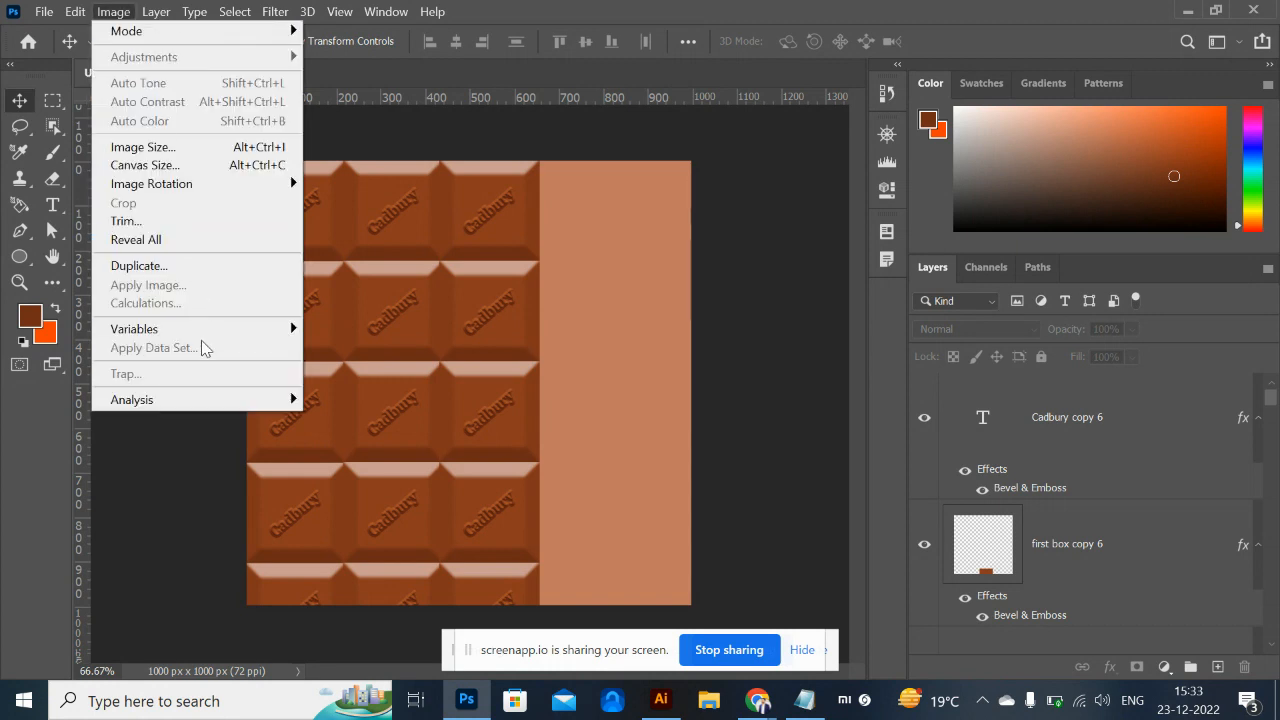
pyautogui.click(160, 240)
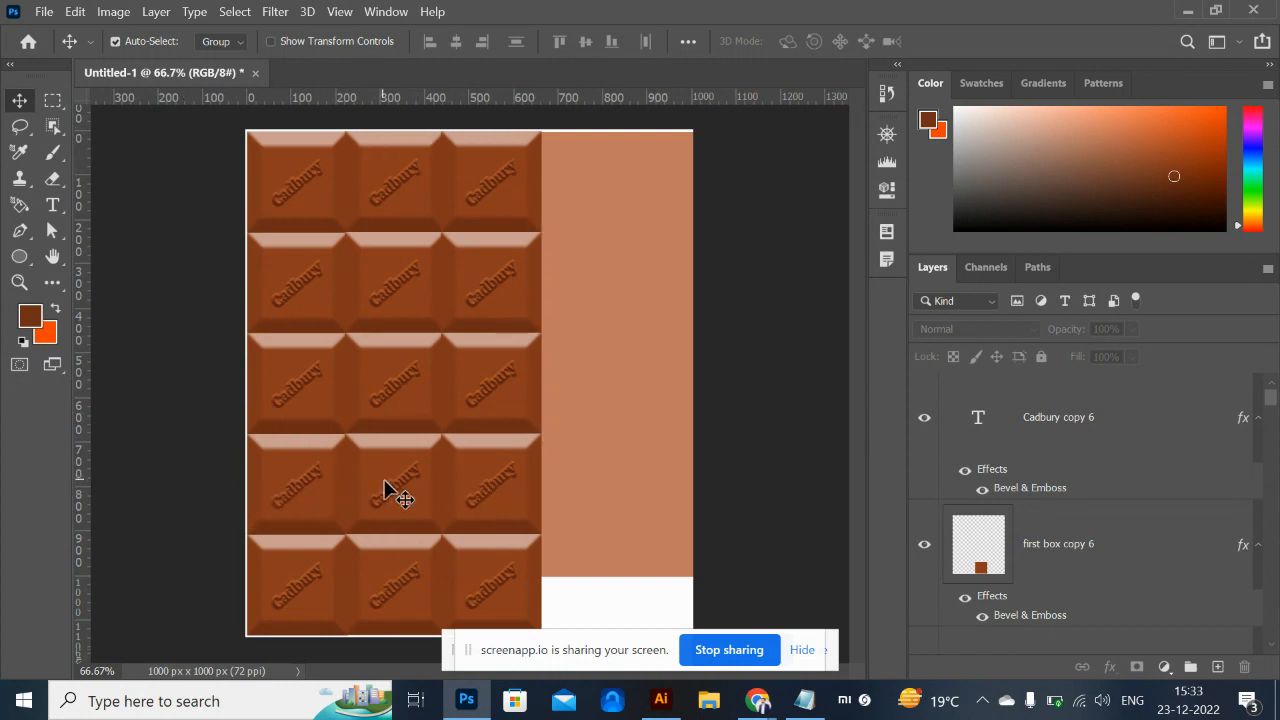
pyautogui.hotkey('ctrl', 'z')
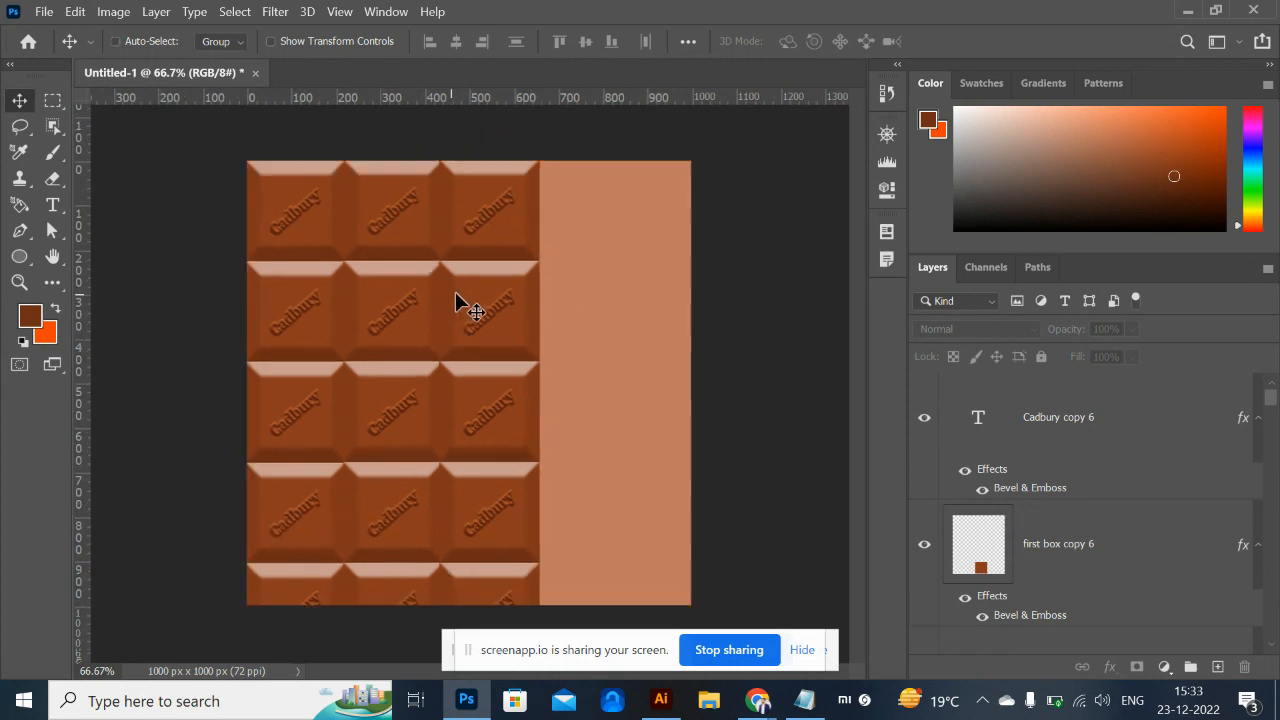
pyautogui.click(116, 12)
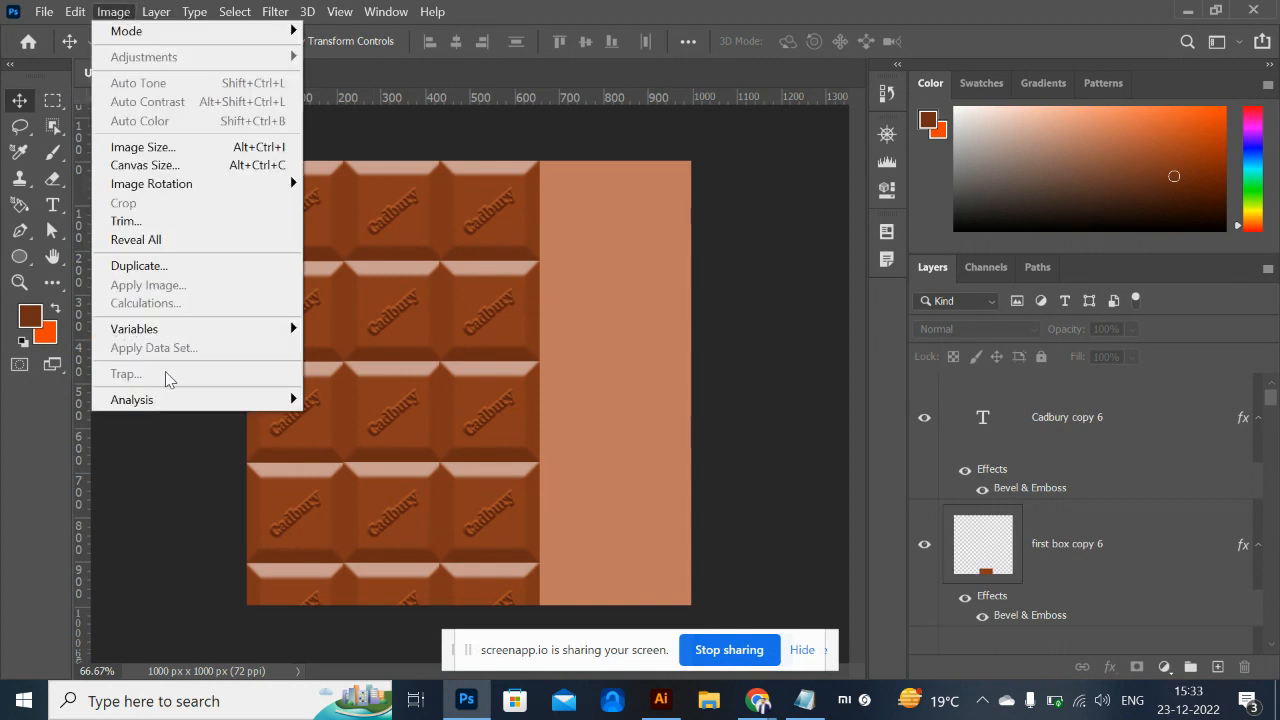
pyautogui.click(192, 241)
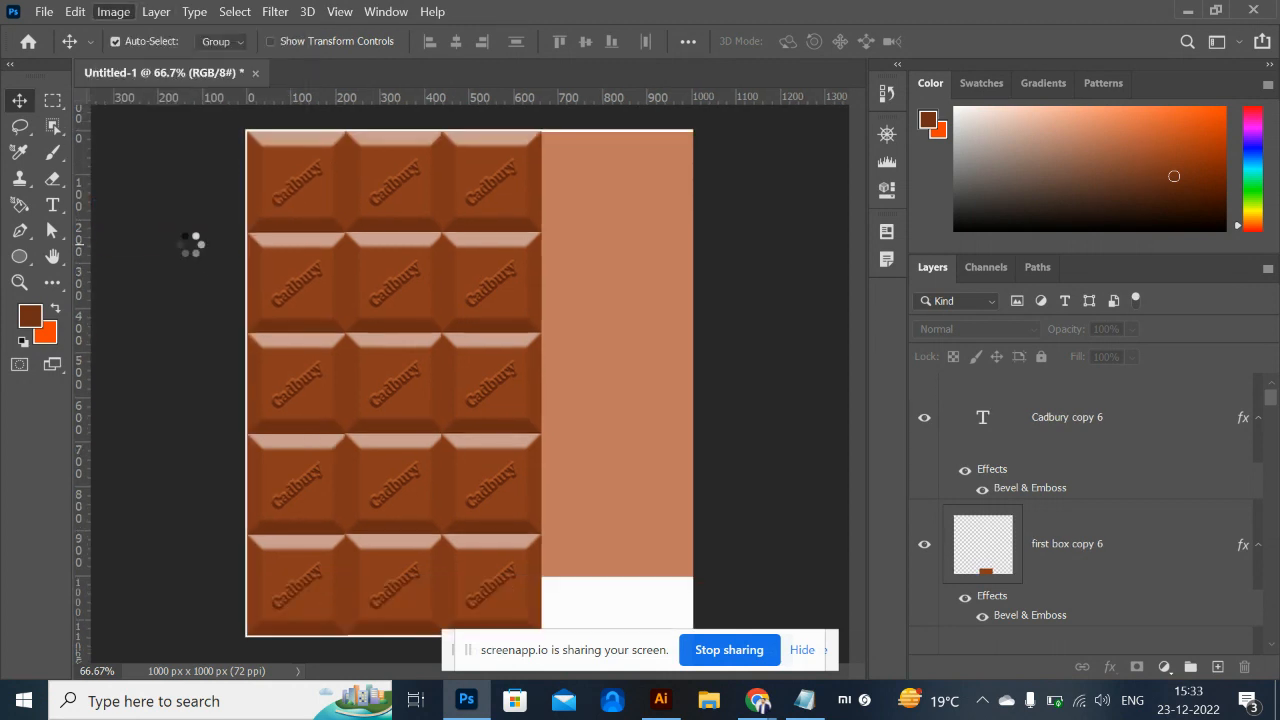
pyautogui.hotkey('ctrl', 'z')
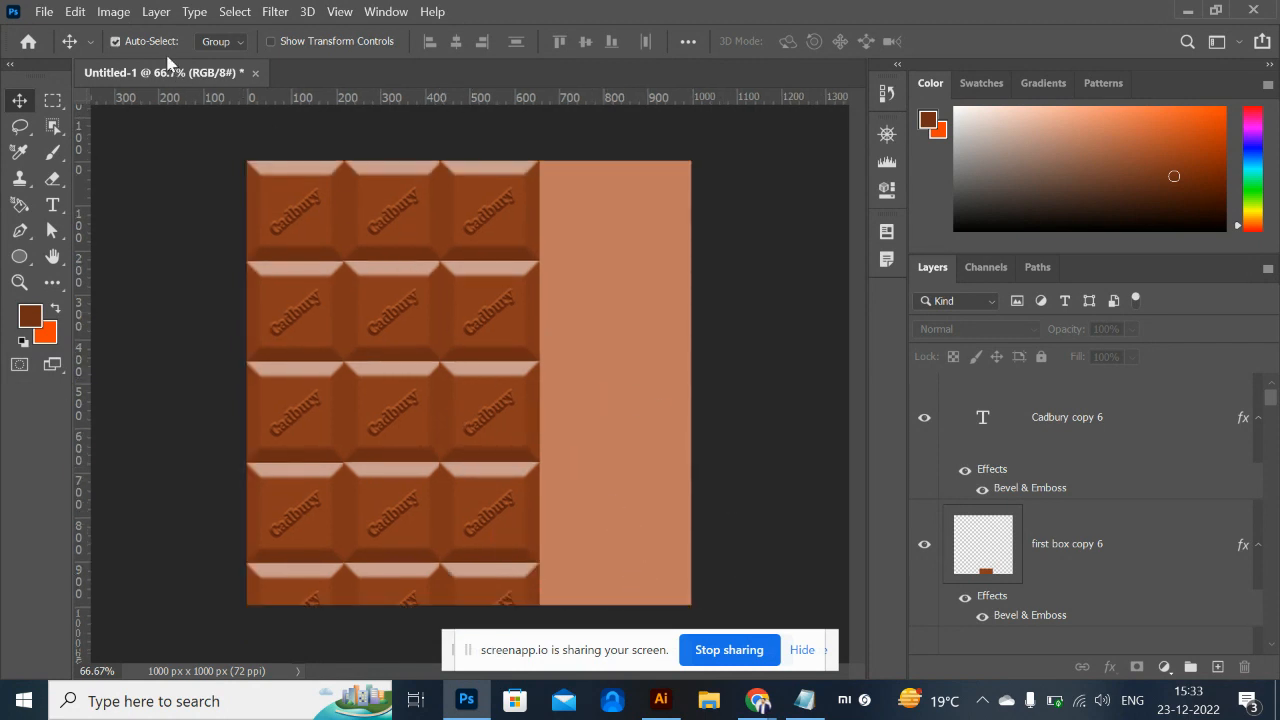
# Extend the canvas with Reveal All so it includes the complete fifth row of chocolate squares.
pyautogui.click(113, 12)
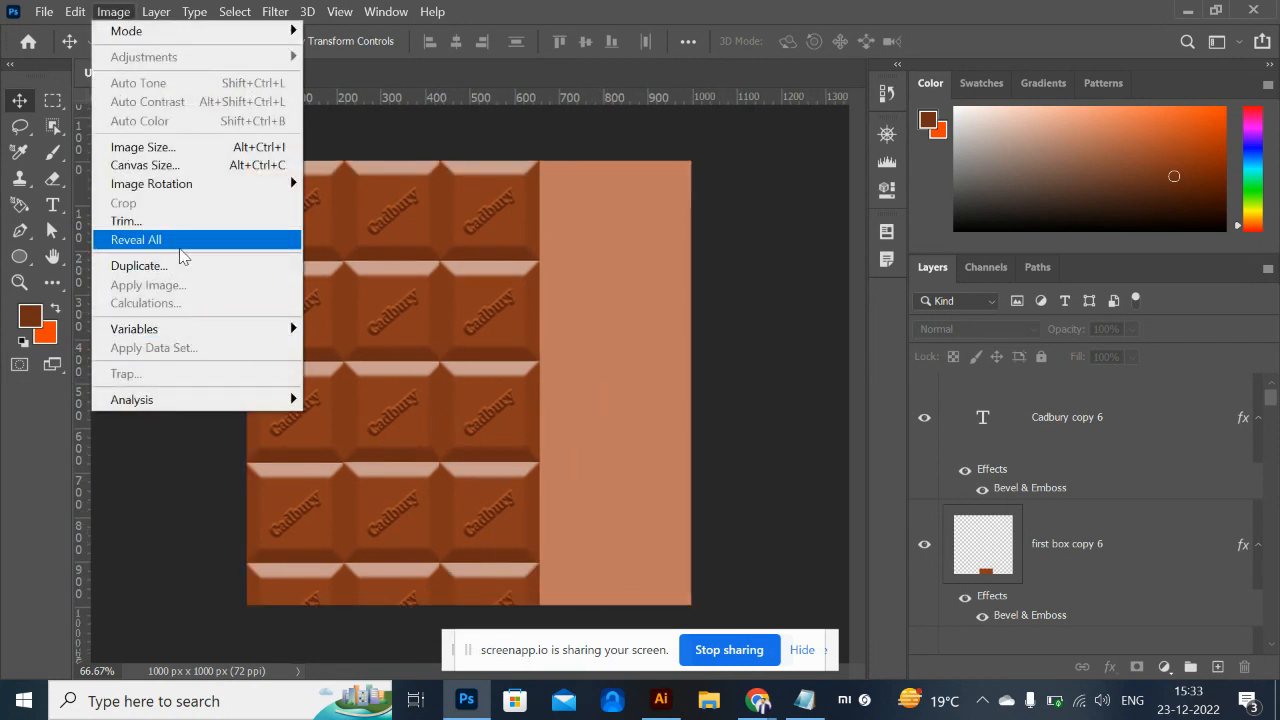
pyautogui.click(178, 241)
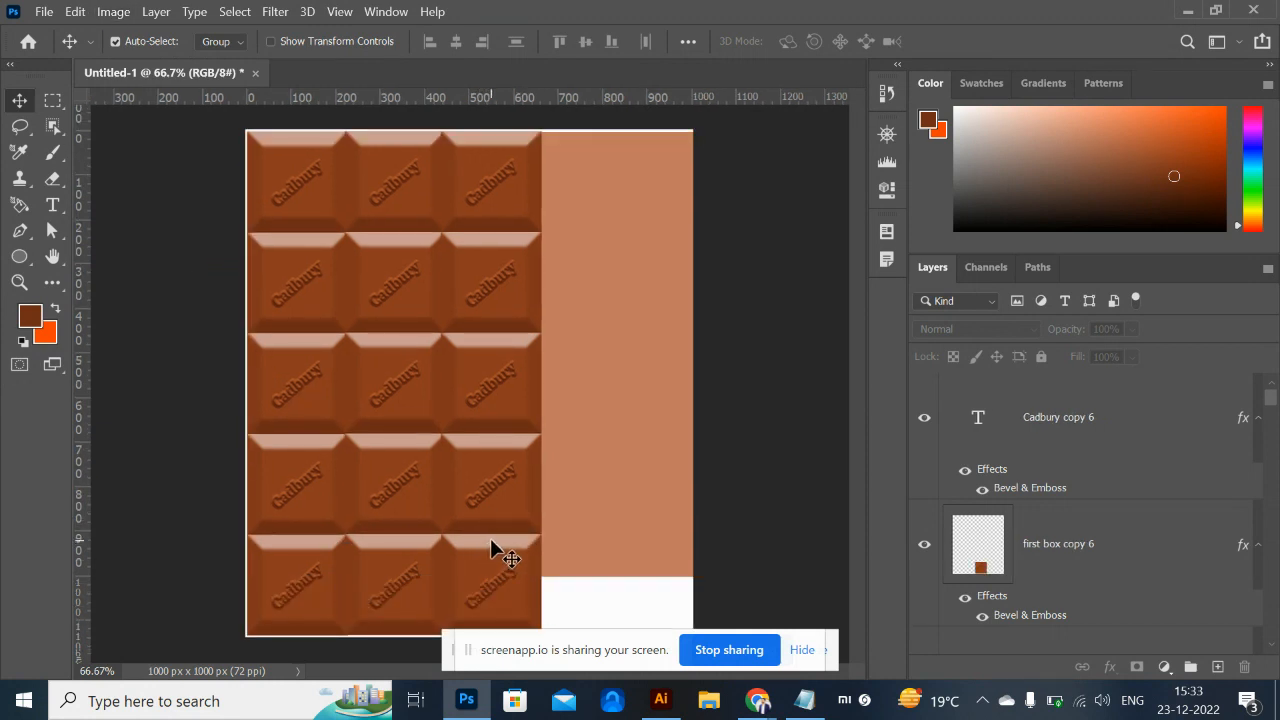
pyautogui.hotkey('ctrl', 'z')
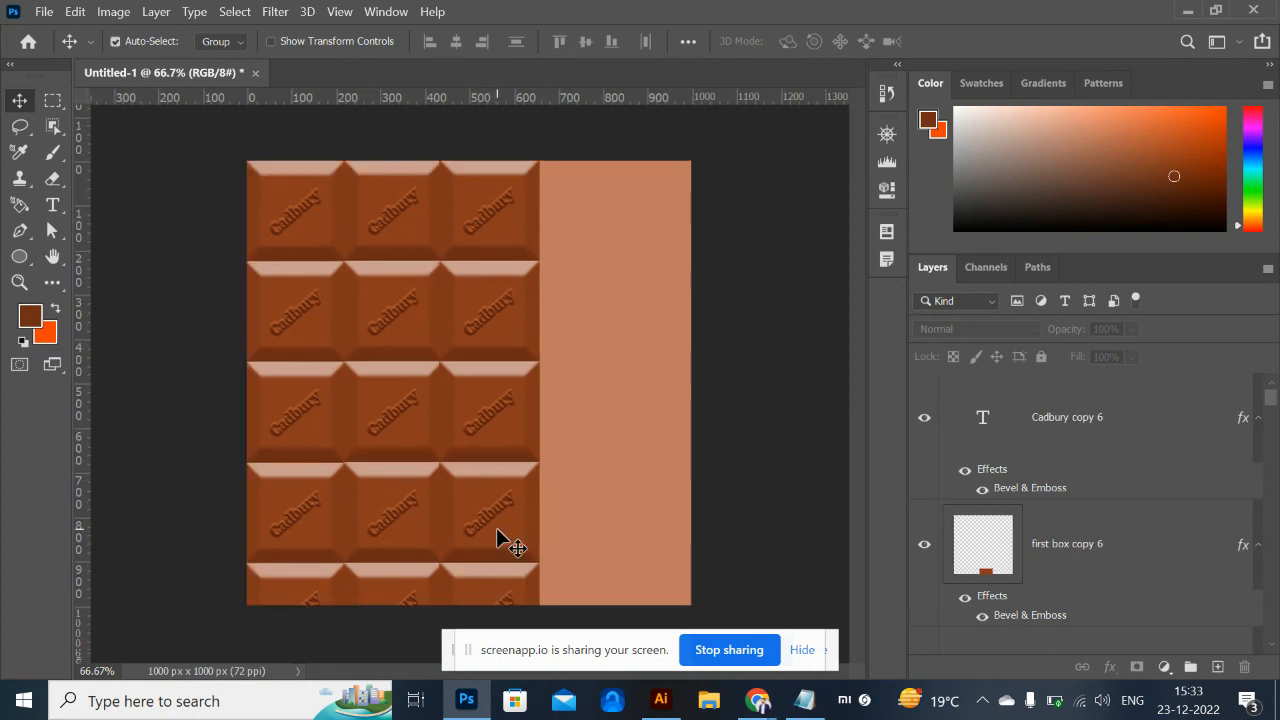
pyautogui.hotkey('ctrl', 'shift', 'z')
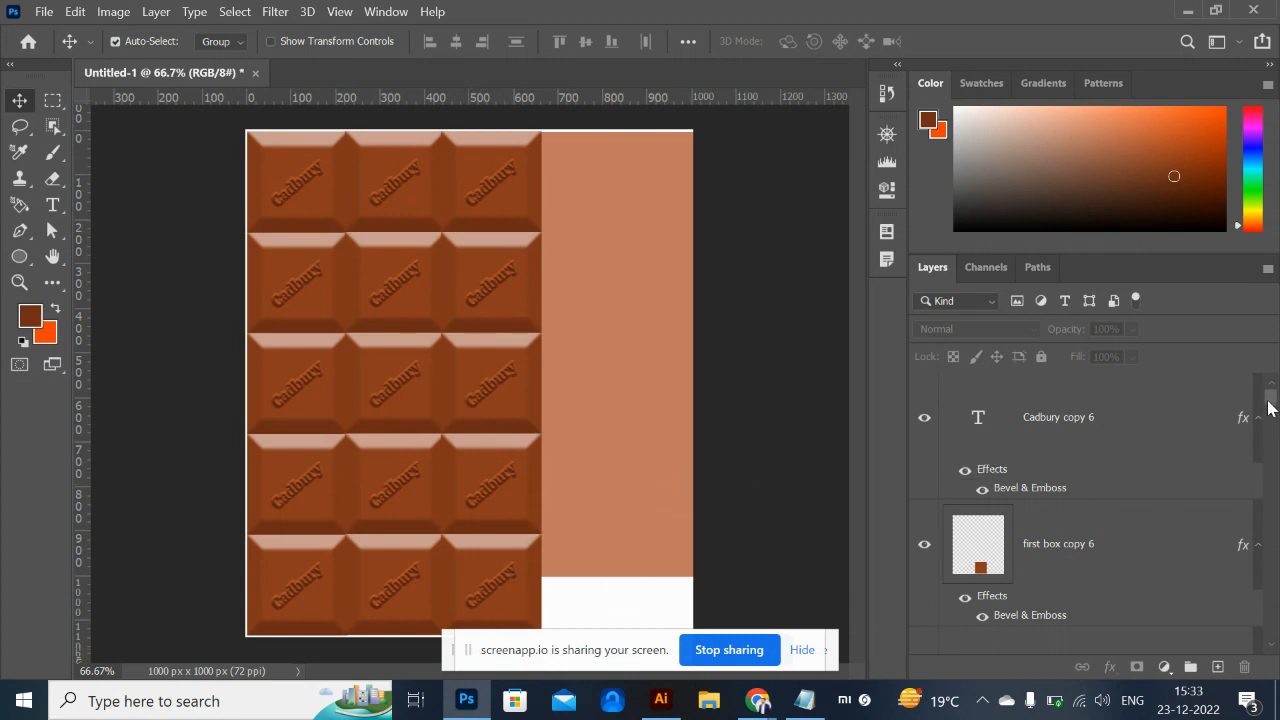
# Hide the Background layer and trim the transparent pixels from all four sides of the chocolate bar.
pyautogui.moveTo(1270, 405); pyautogui.dragTo(1270, 630)
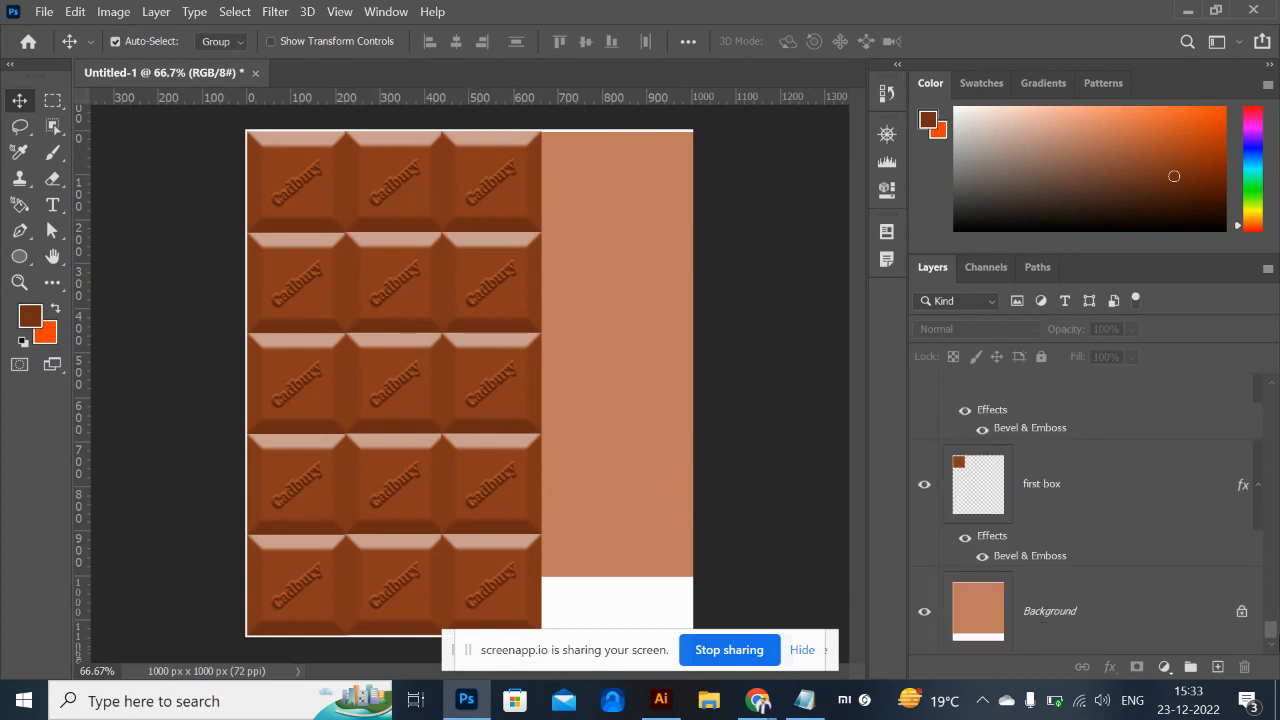
pyautogui.click(927, 619)
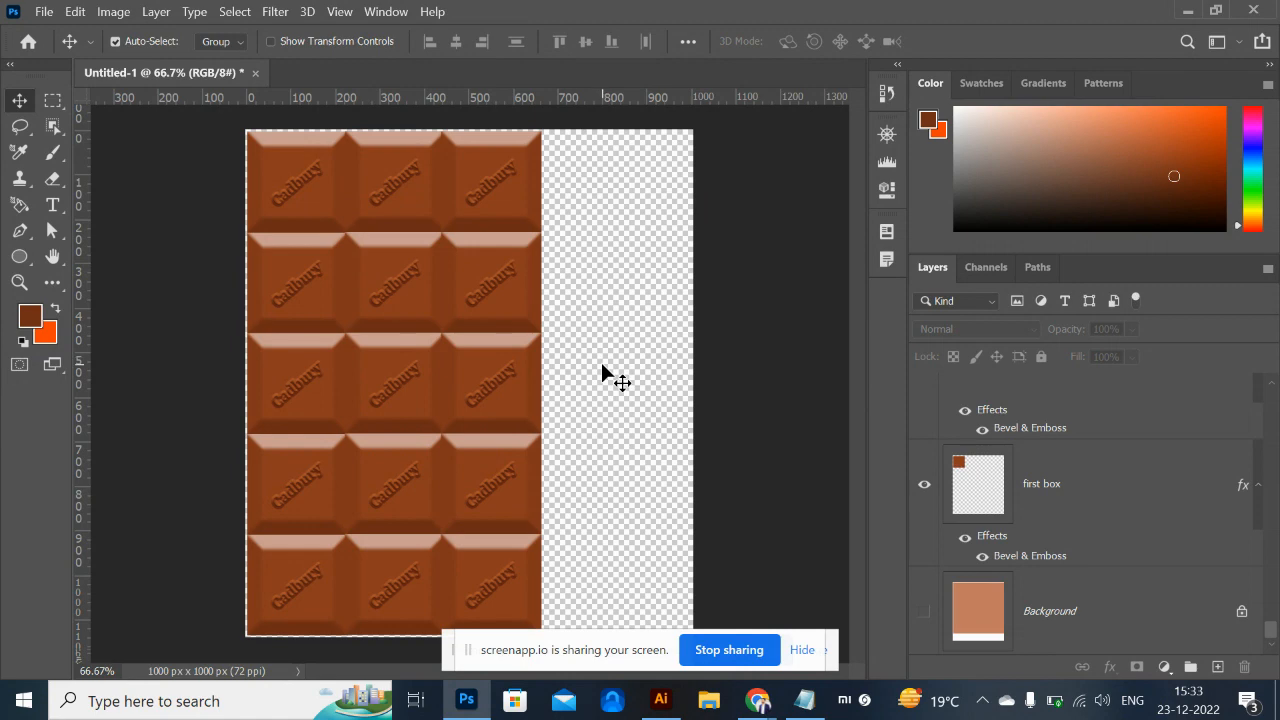
pyautogui.click(114, 12)
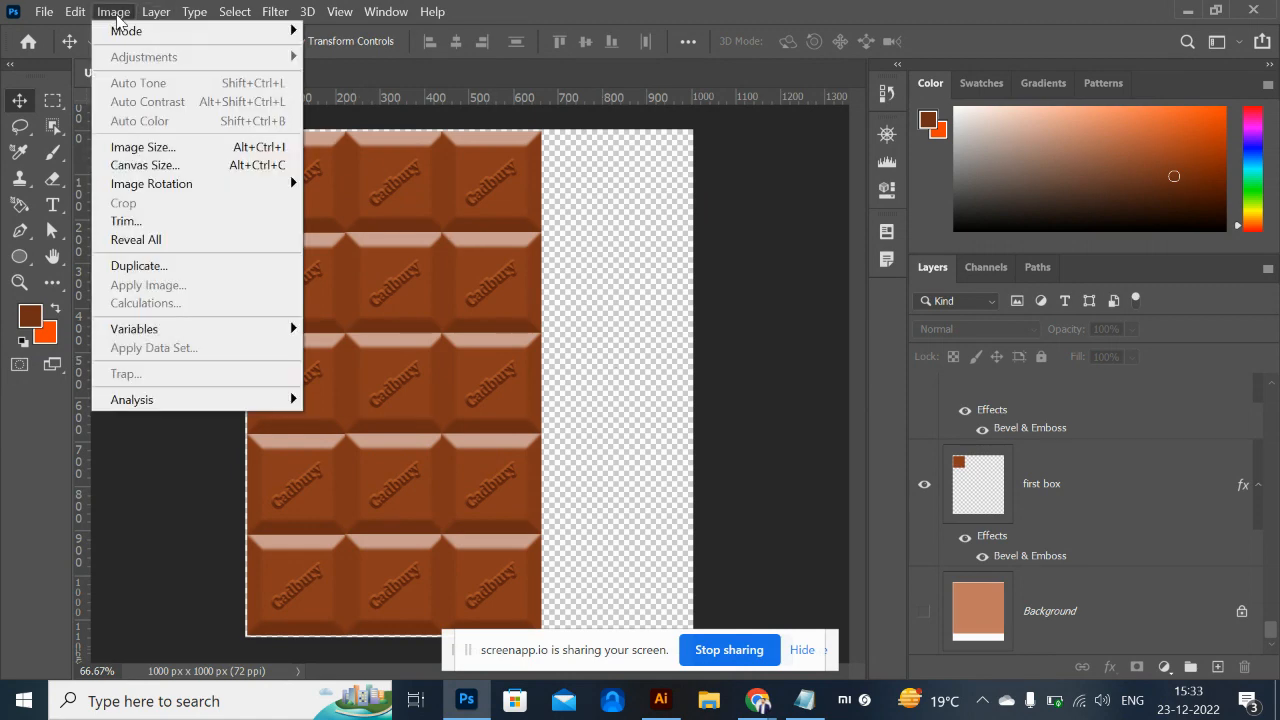
pyautogui.click(167, 228)
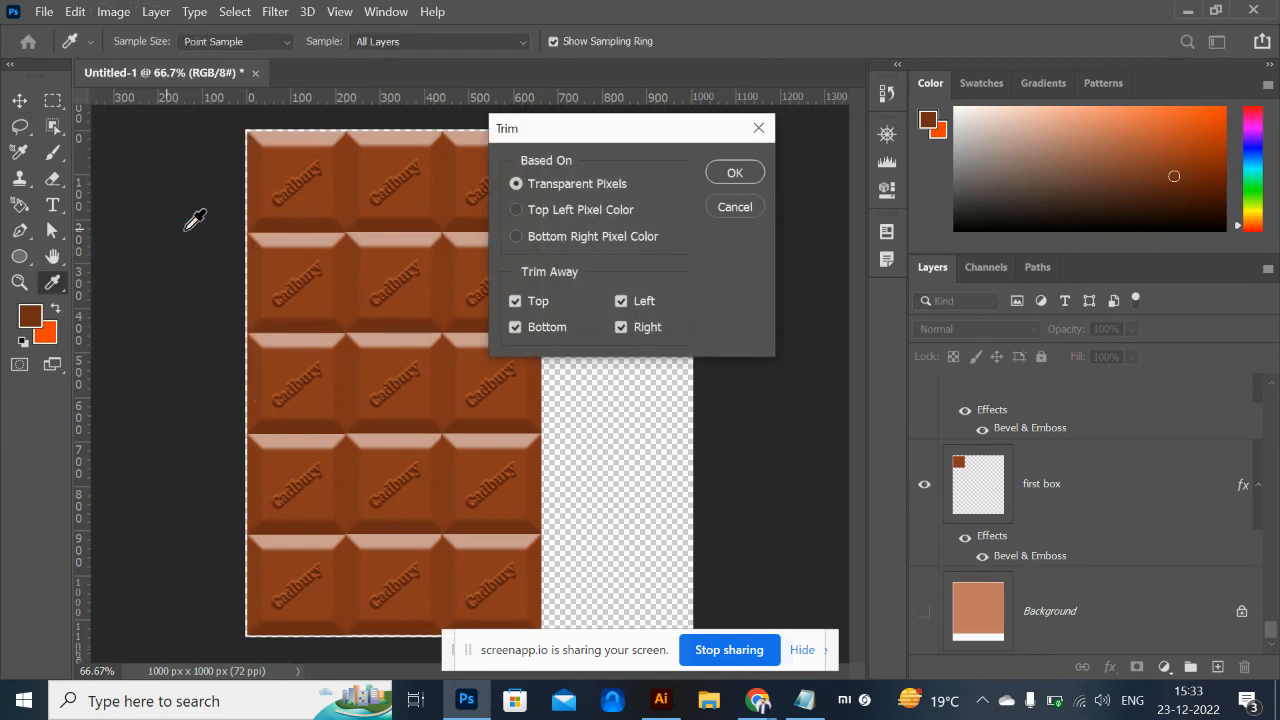
pyautogui.click(731, 174)
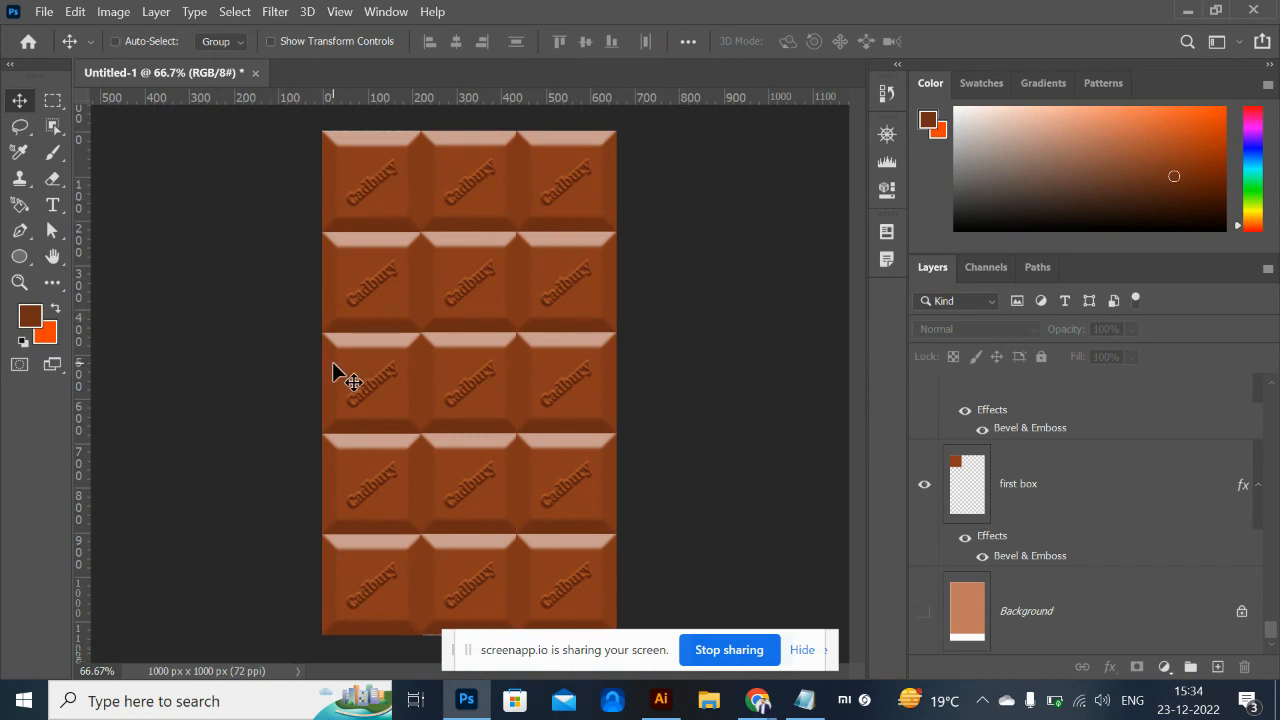
# Save the document on the computer as a Photoshop file named chocolate in the OneDrive Documents folder.
pyautogui.hotkey('ctrl', 's')
pyautogui.click(733, 514)
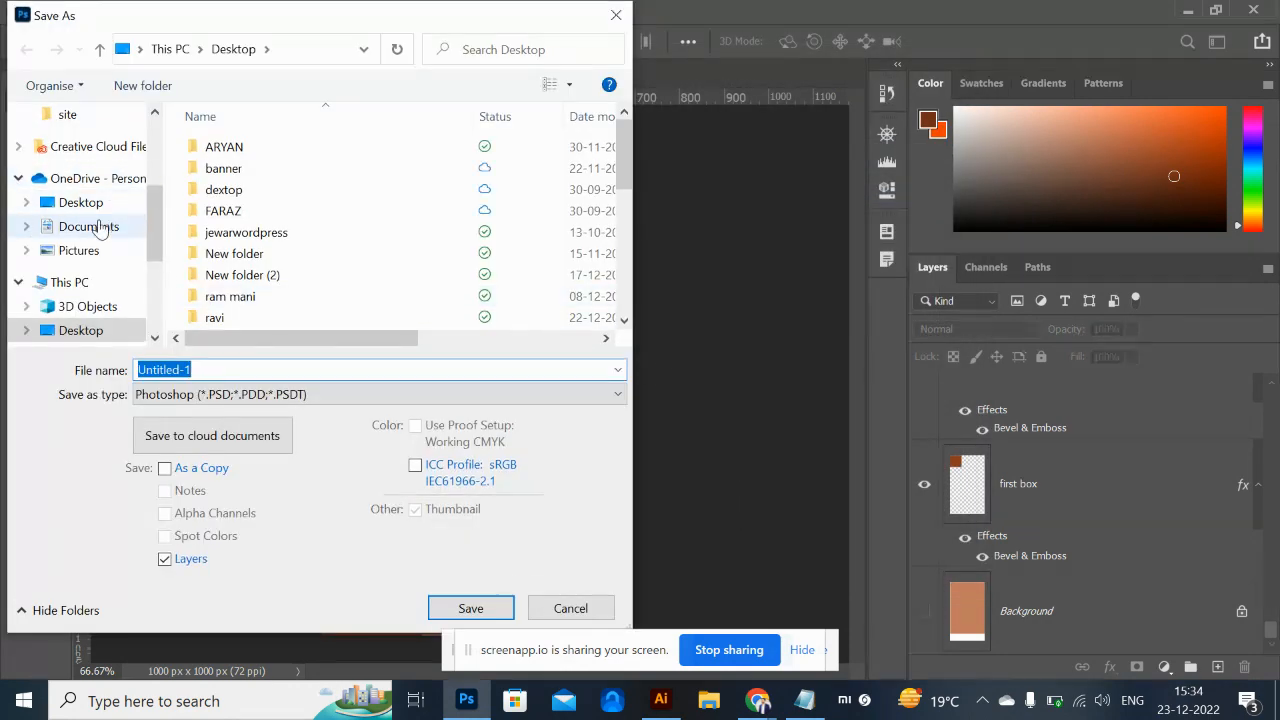
pyautogui.click(98, 227)
pyautogui.write('chocolate')
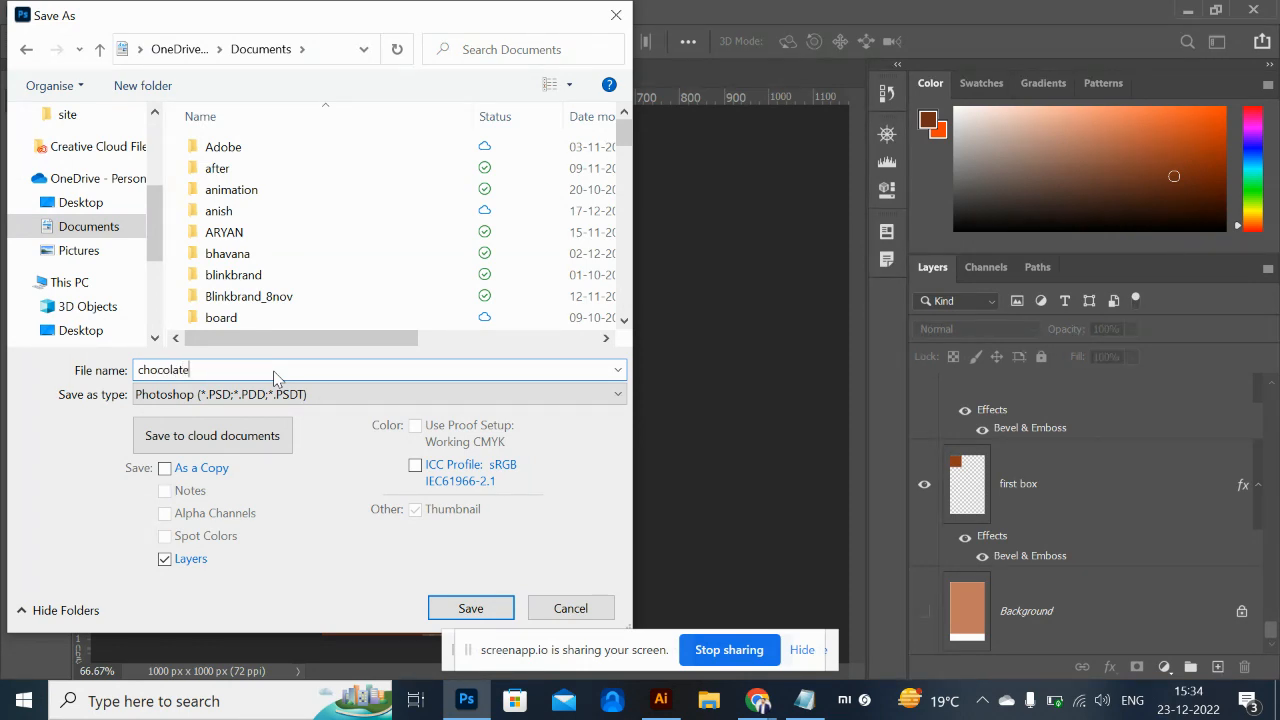
pyautogui.click(449, 608)
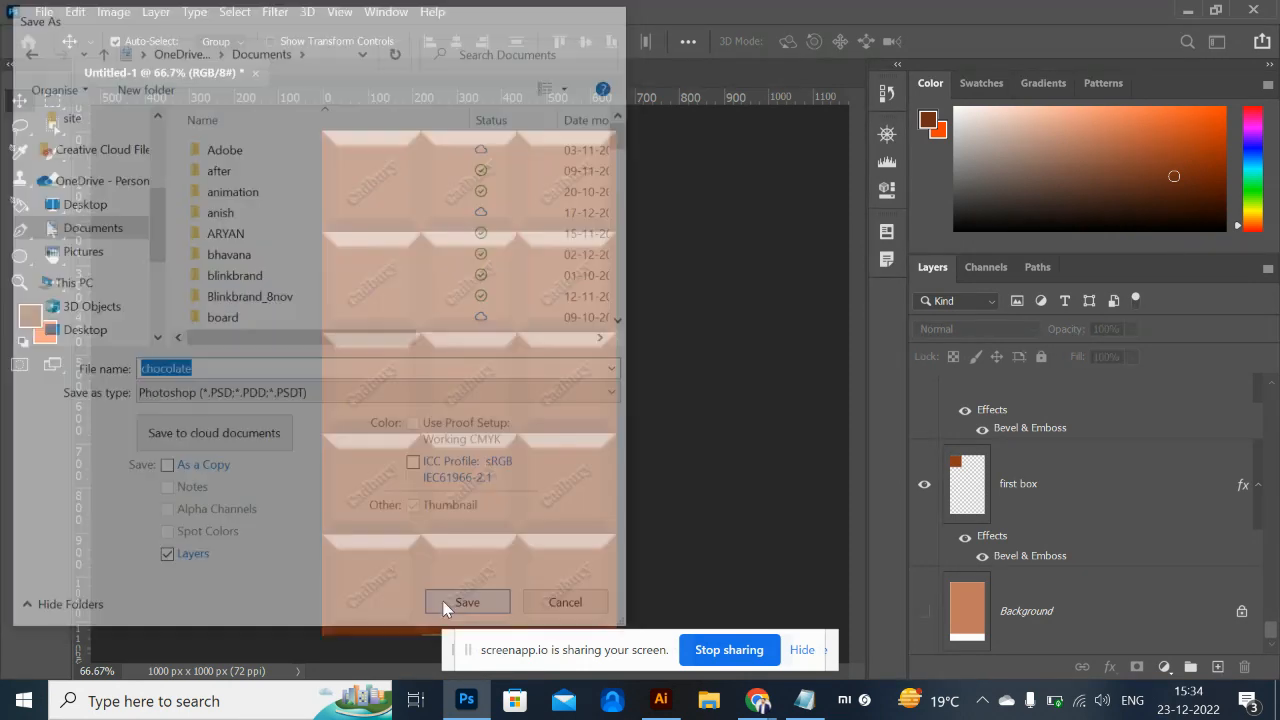
pyautogui.click(859, 181)
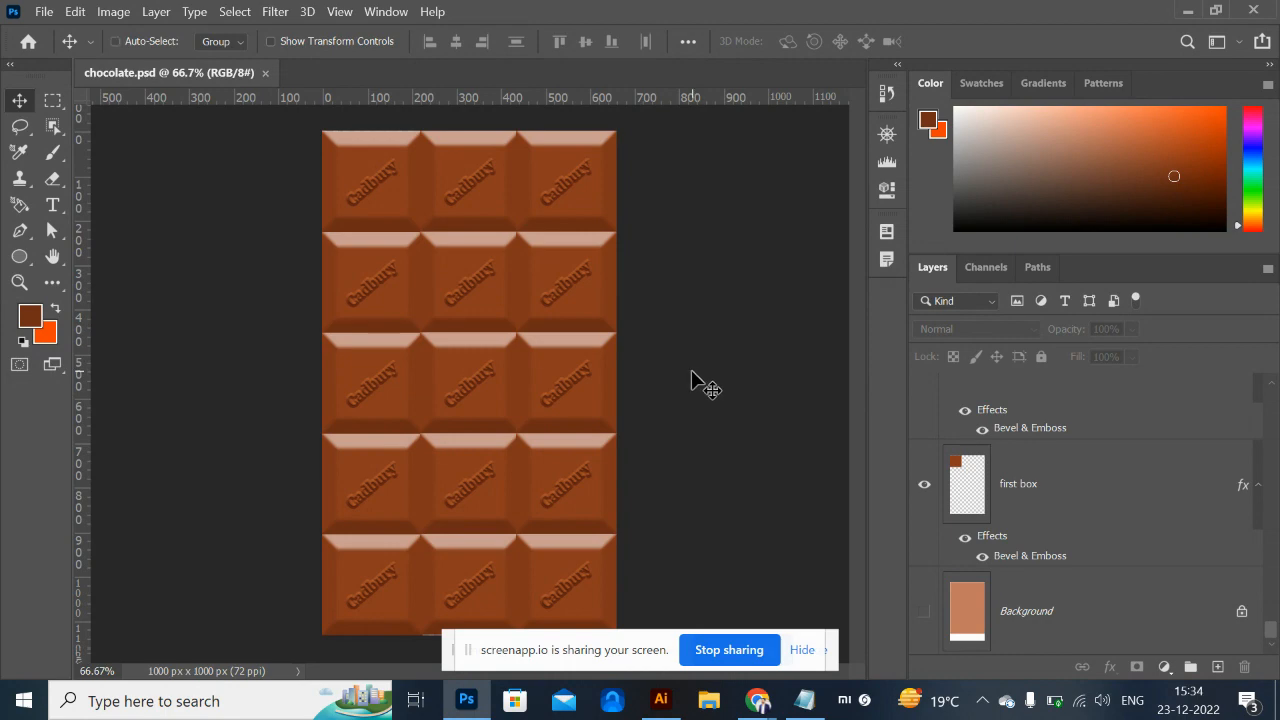
pyautogui.click(44, 11)
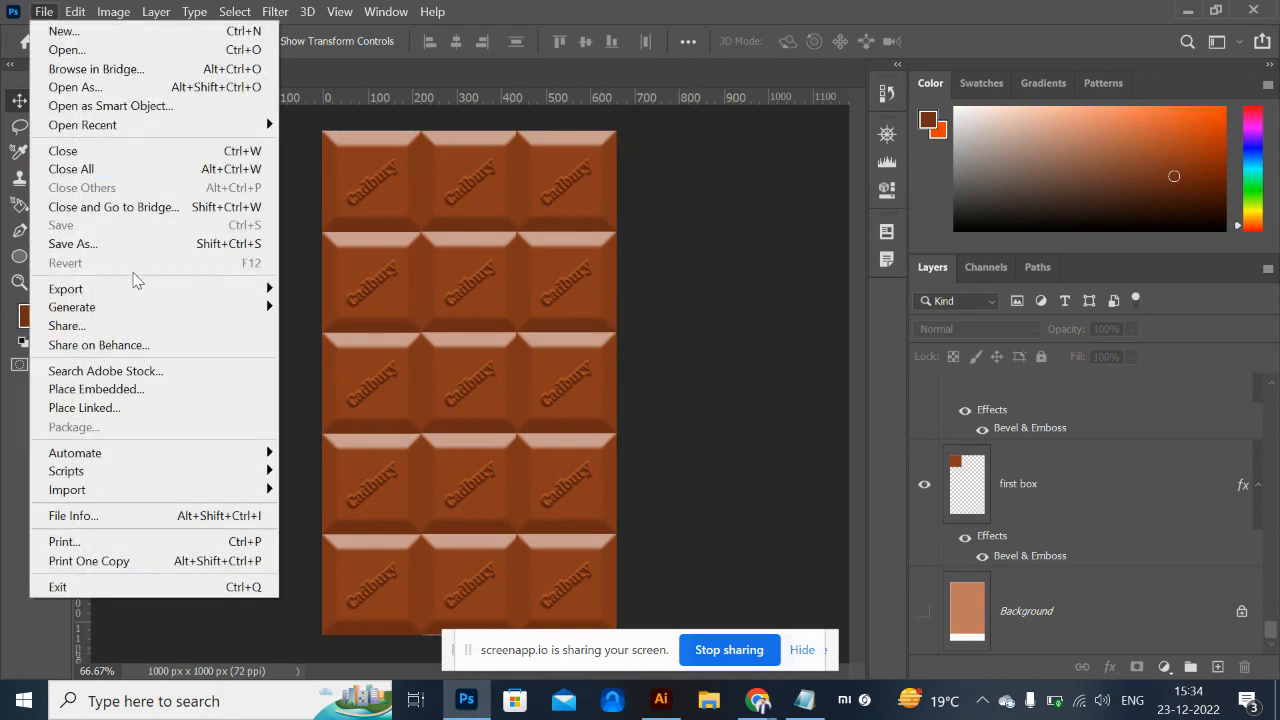
pyautogui.moveTo(150, 292)
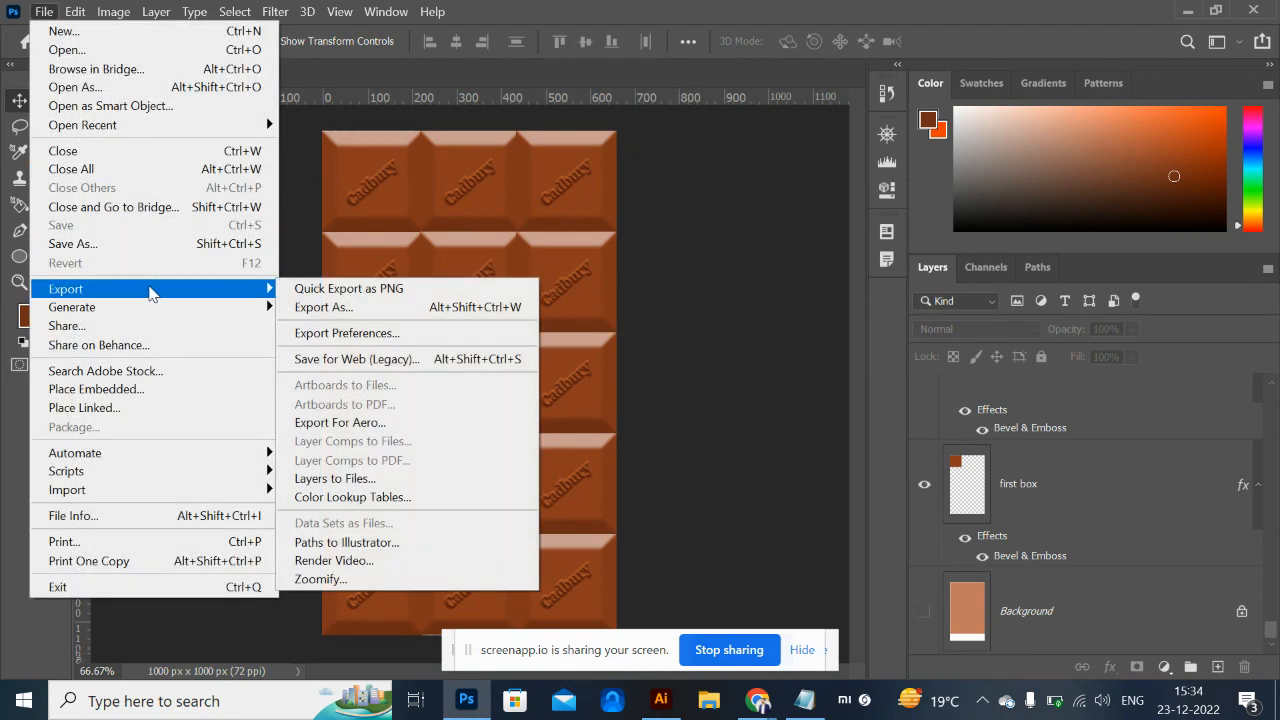
pyautogui.click(332, 308)
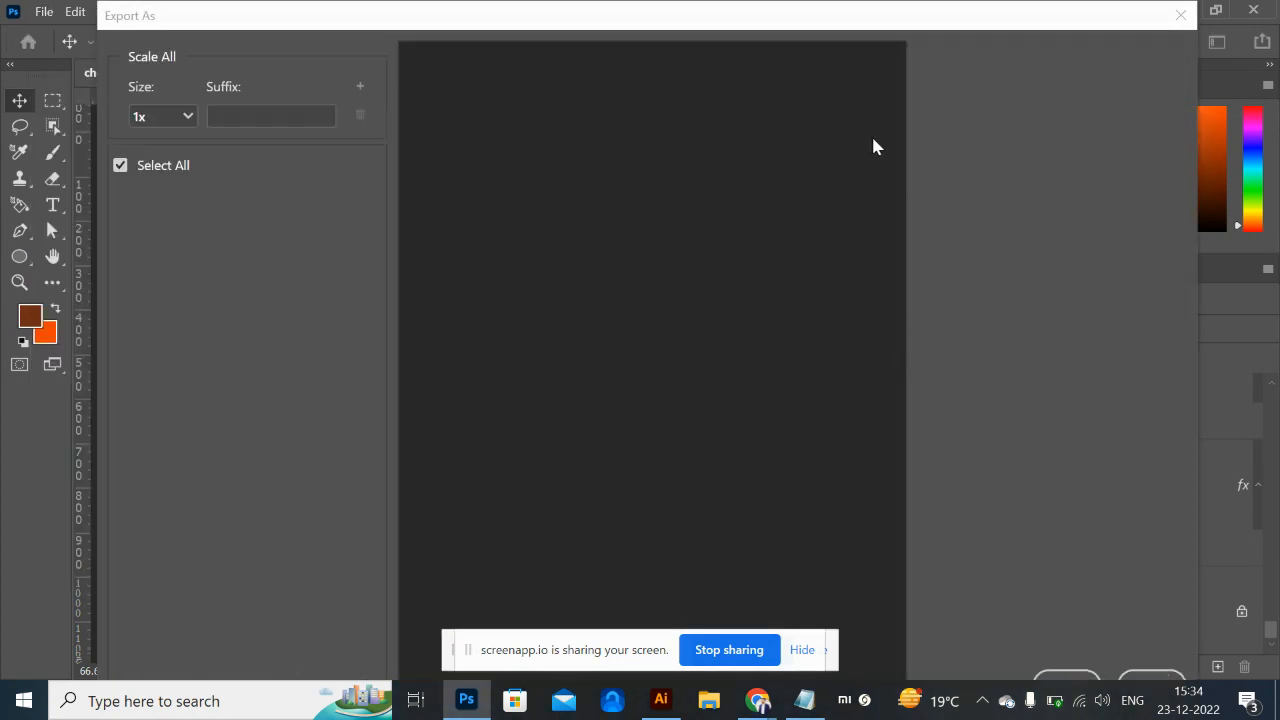
pyautogui.click(1087, 95)
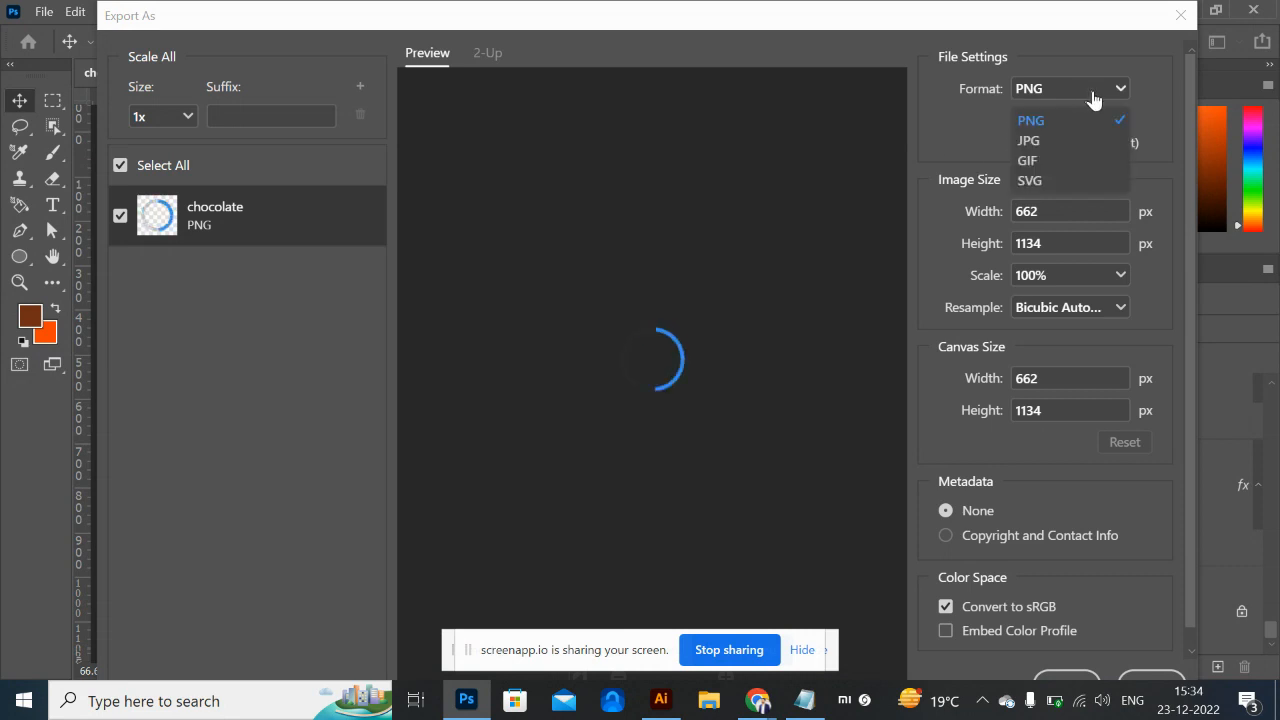
pyautogui.click(1078, 137)
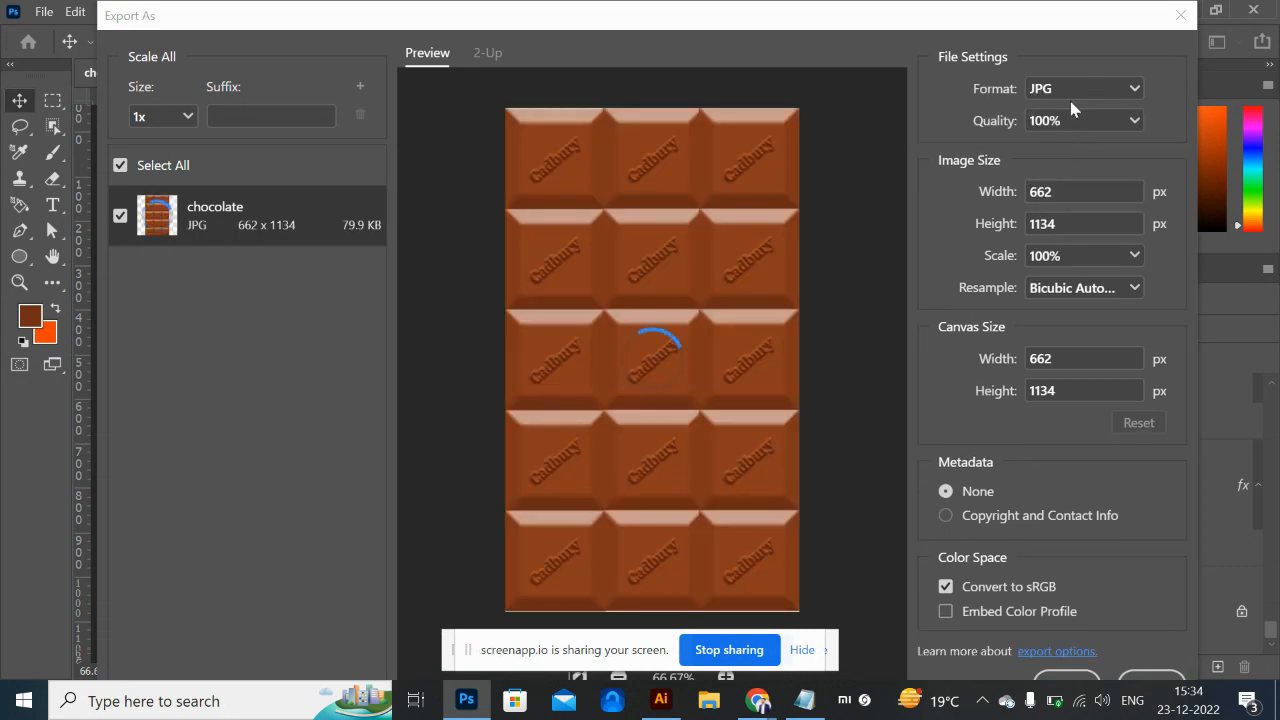
pyautogui.click(1066, 684)
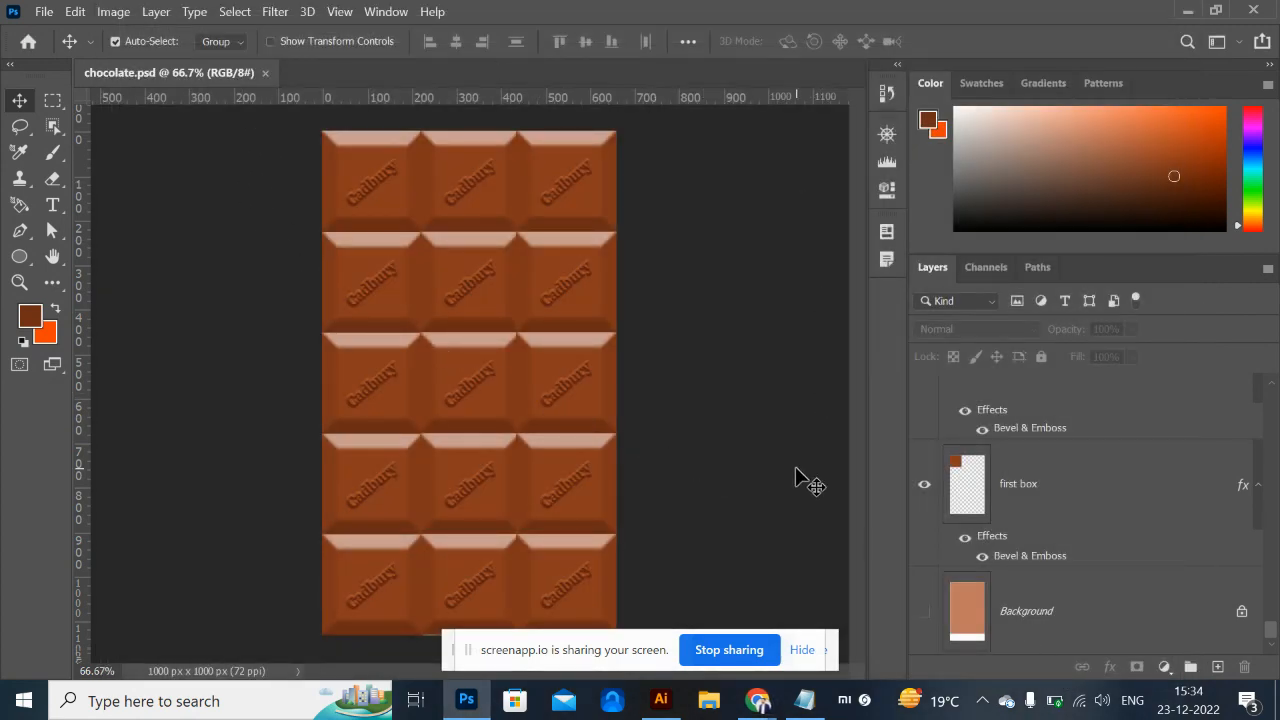
# Save a JPEG copy named chocolate on the computer in the Documents folder, with image quality 12.
pyautogui.hotkey('ctrl', 'shift', 's')
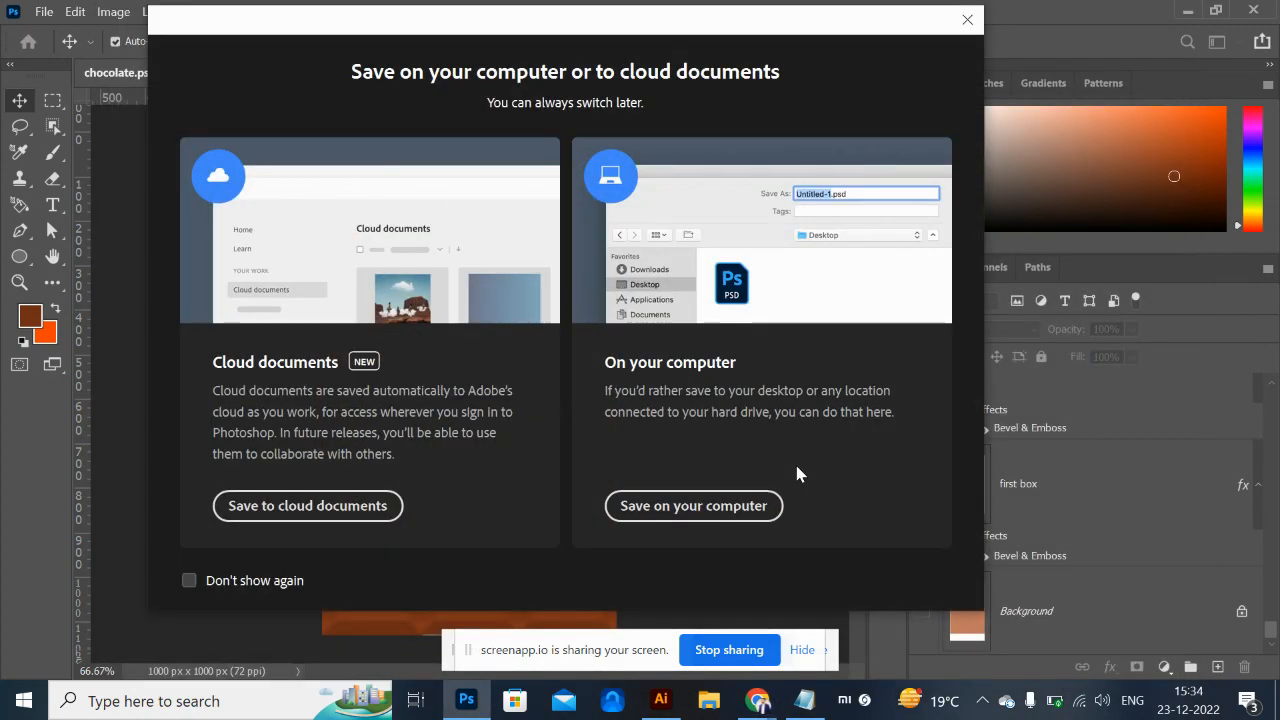
pyautogui.click(737, 506)
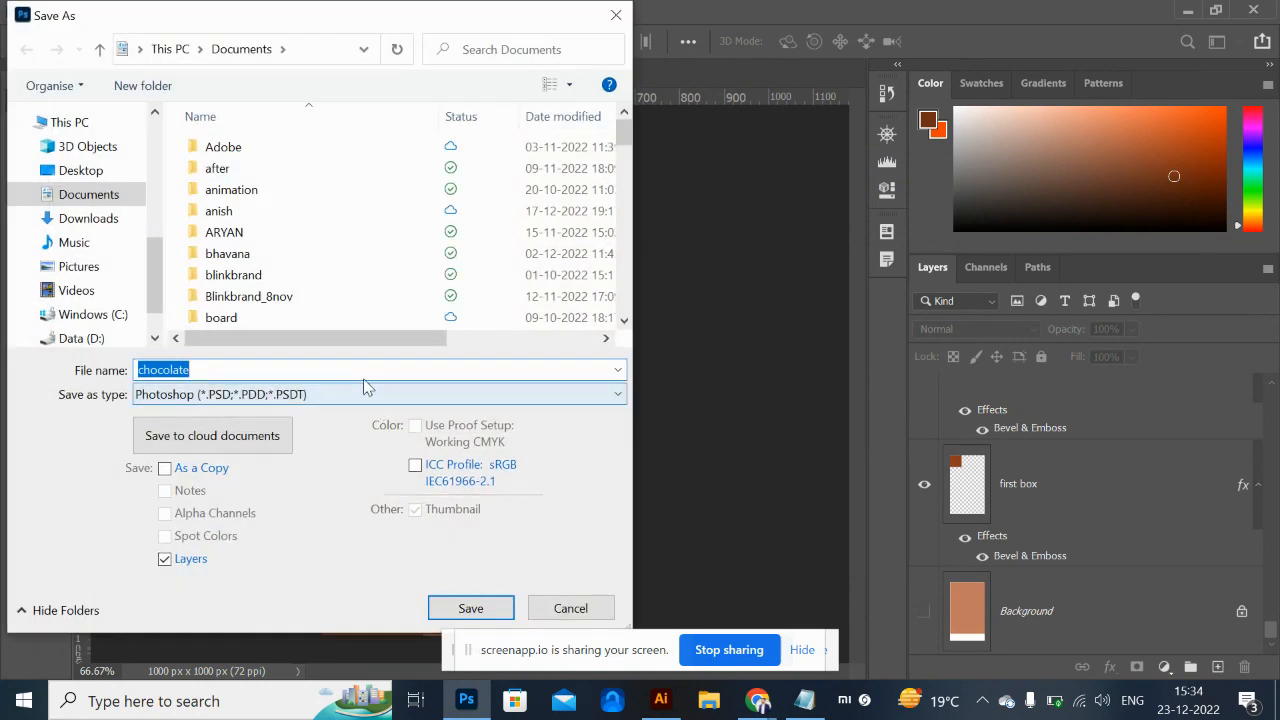
pyautogui.click(368, 404)
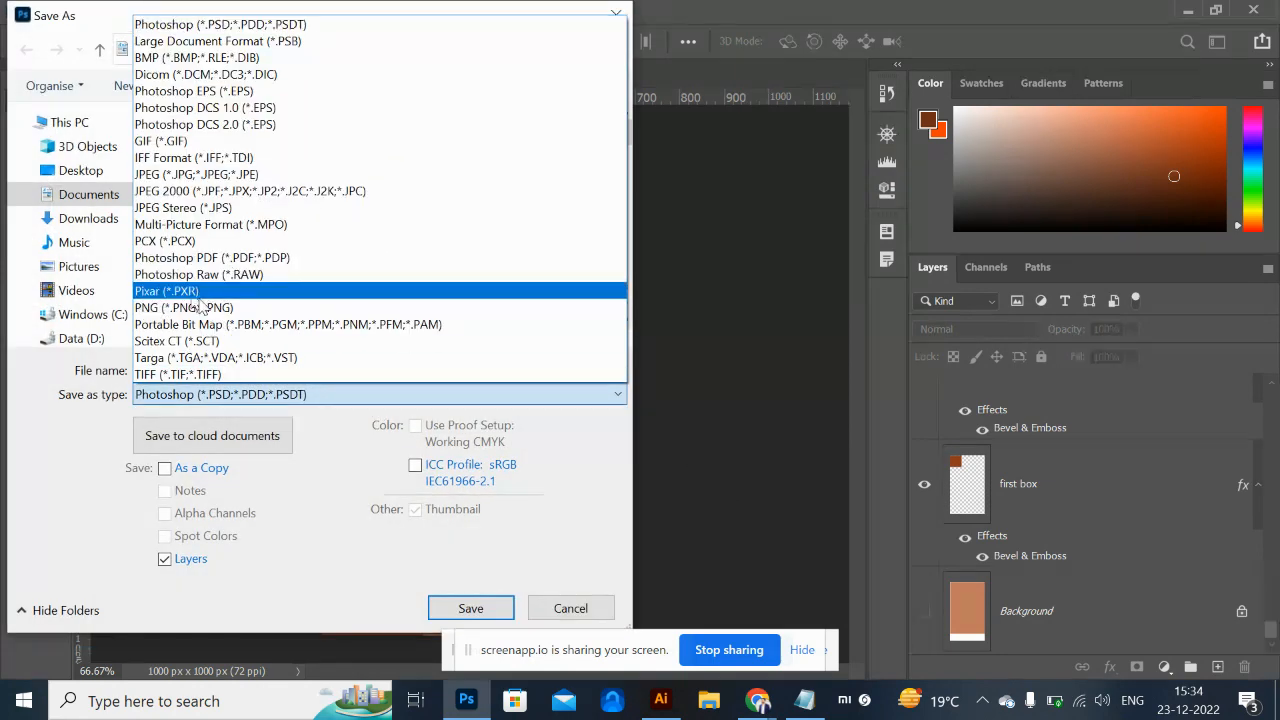
pyautogui.click(212, 176)
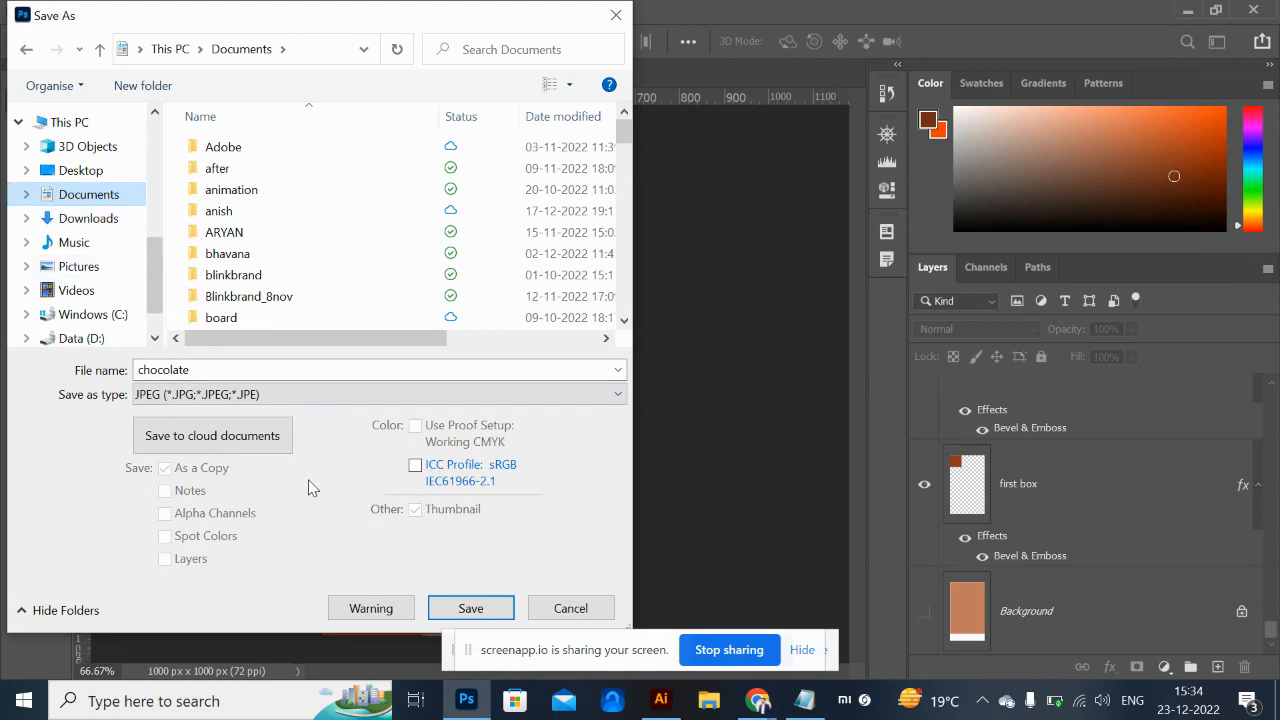
pyautogui.click(464, 607)
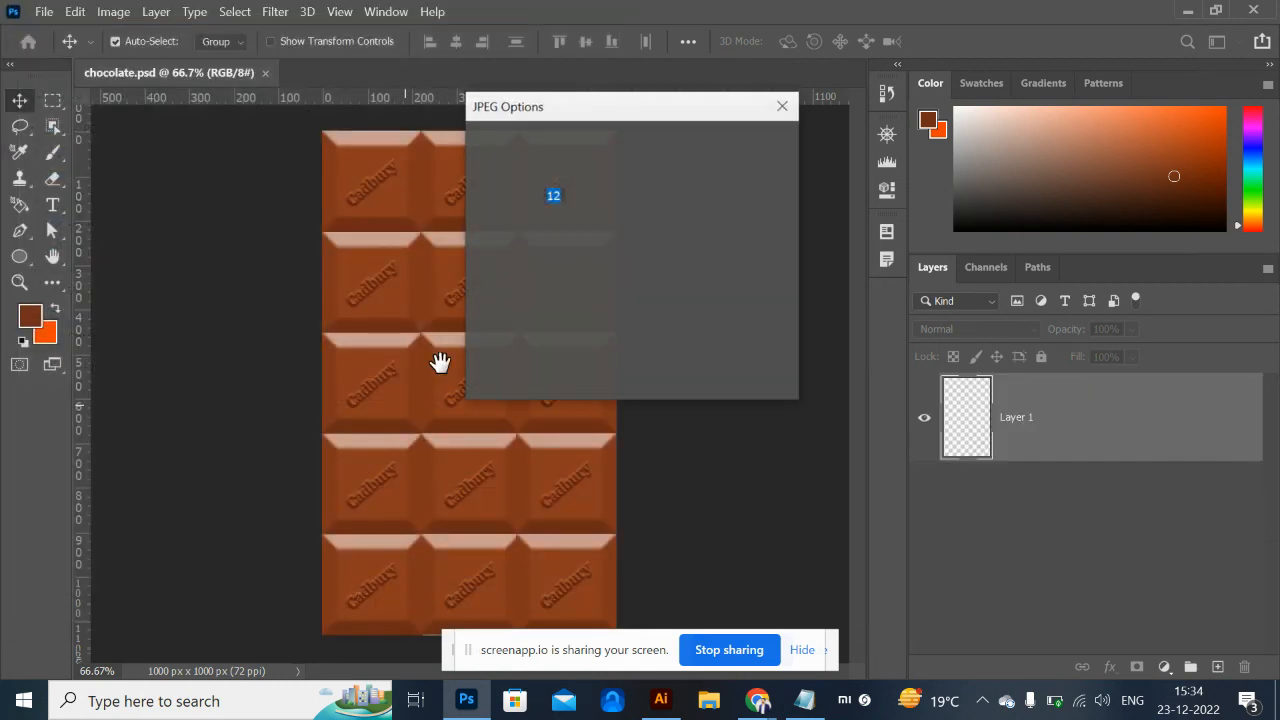
pyautogui.click(756, 150)
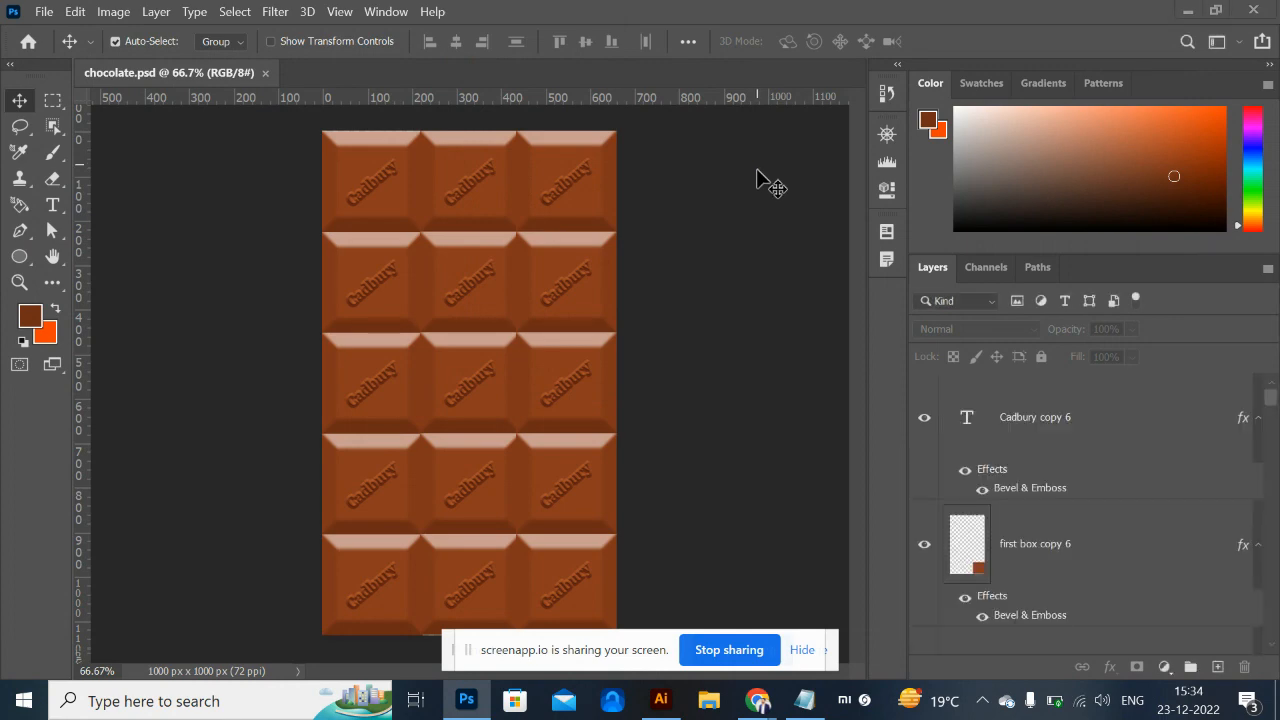
# Switch to File Explorer, view the exported chocolate JPEG from the Documents folder, and close the image viewer.
pyautogui.press('super+e')
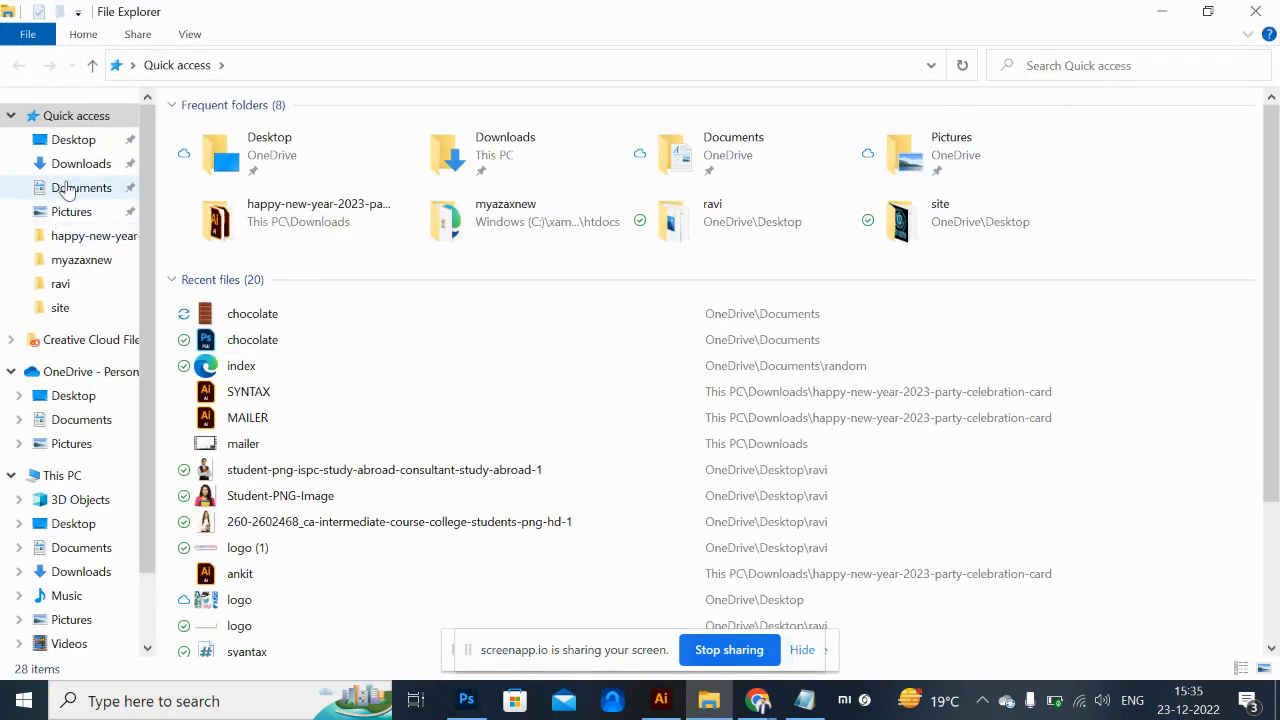
pyautogui.click(66, 189)
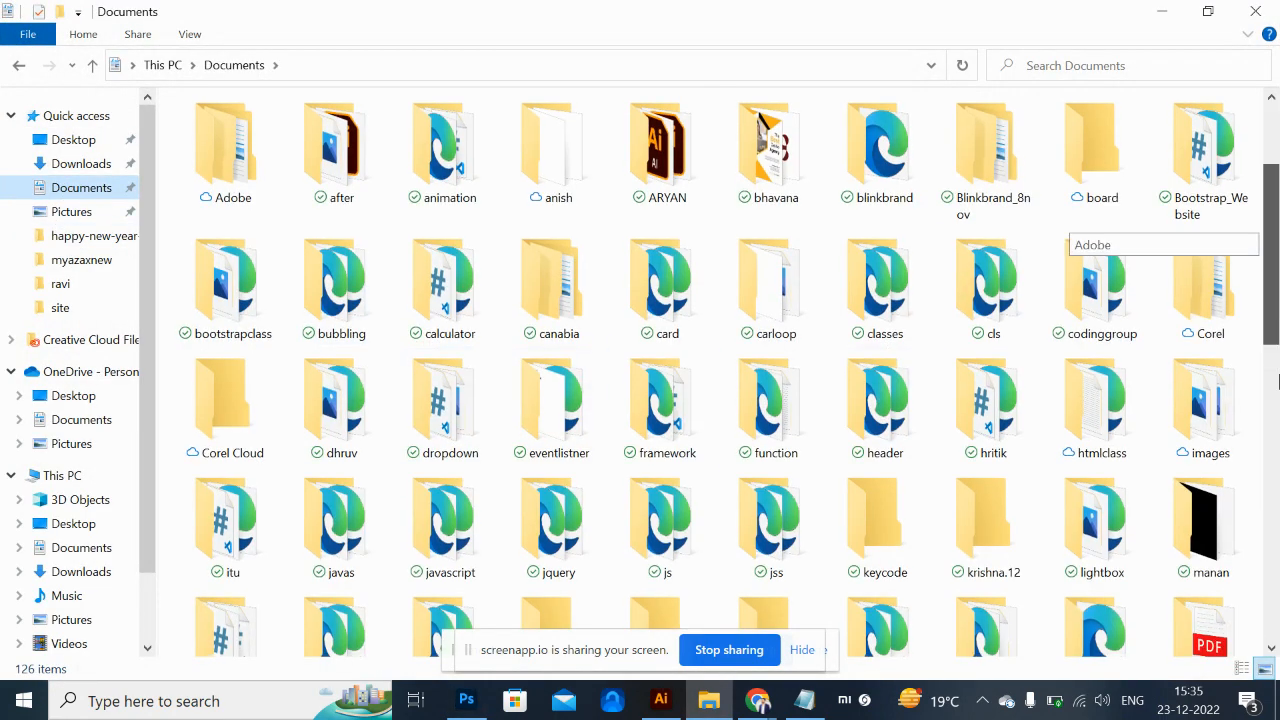
pyautogui.scroll(-8, 1200, 250)
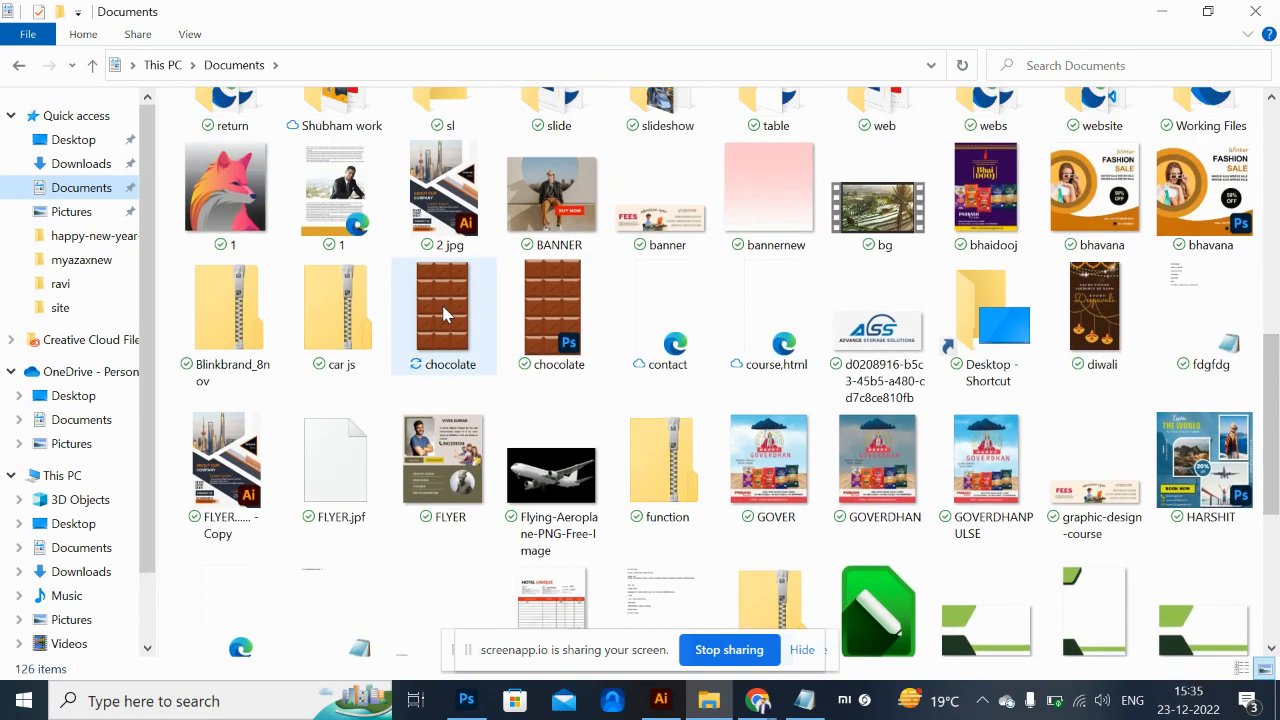
pyautogui.click(442, 306)
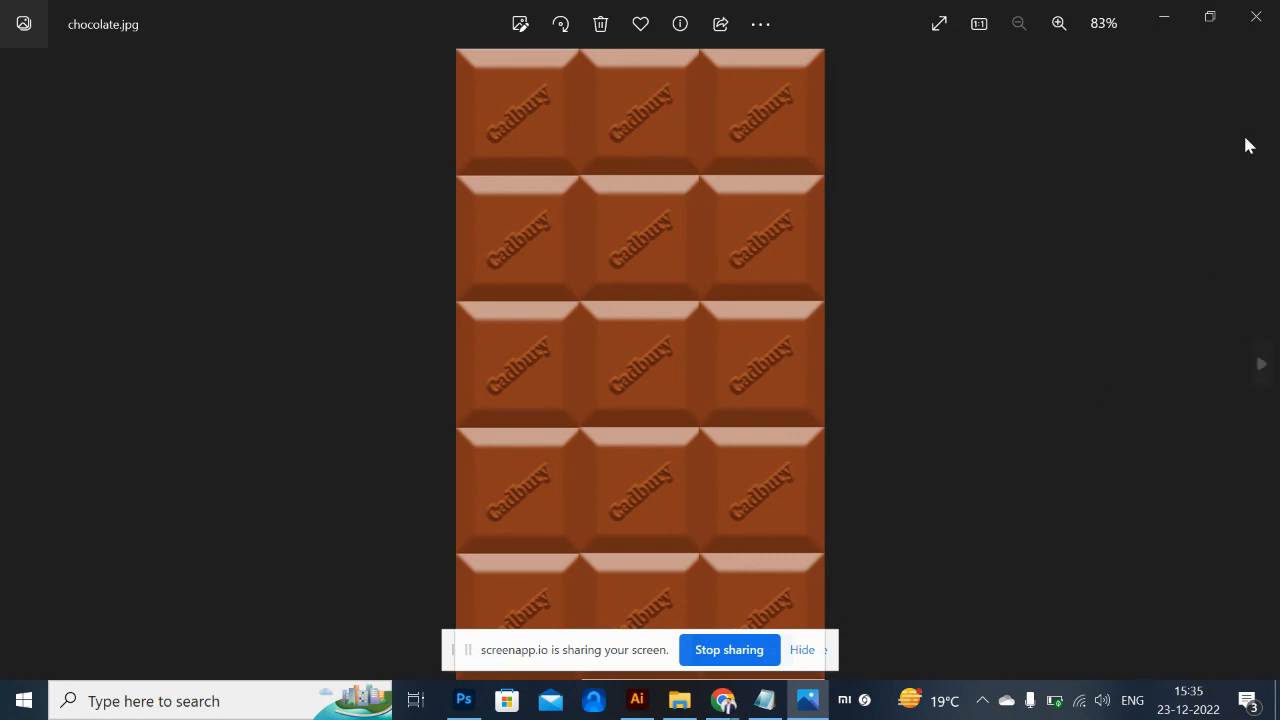
pyautogui.click(1256, 20)
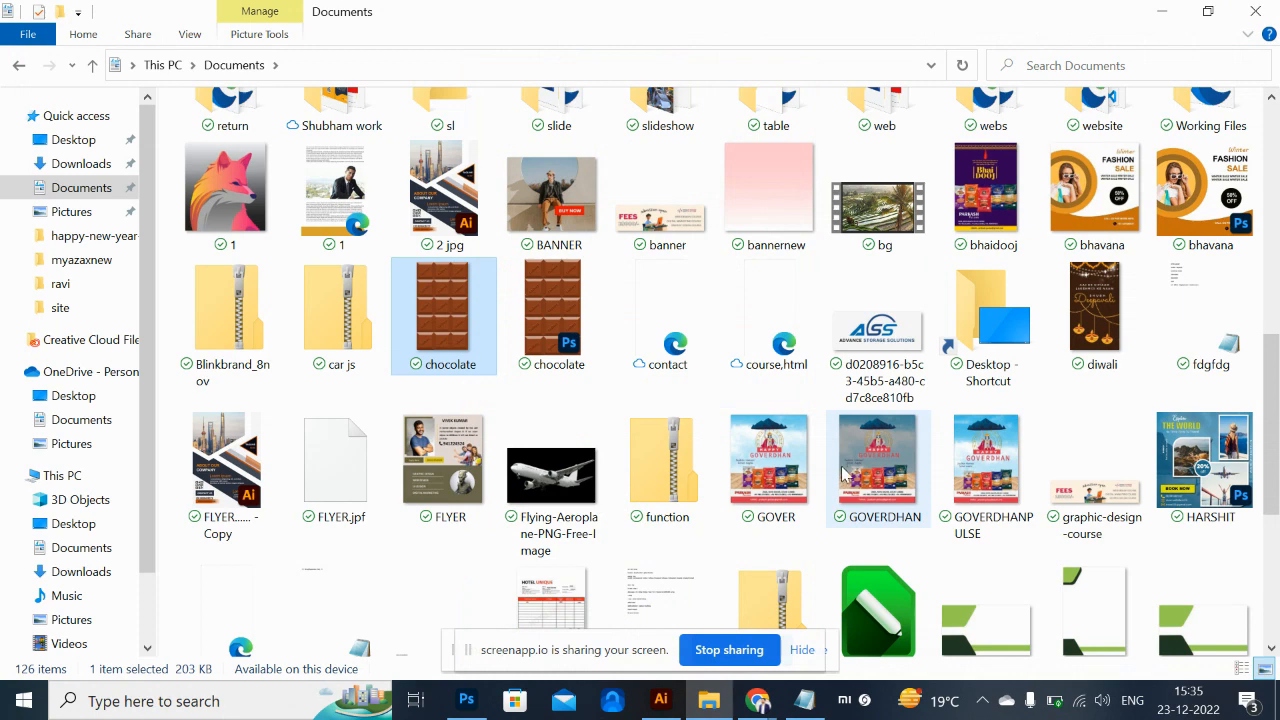
# Return to Photoshop and create a new 13.889 × 13.889 inch RGB document at 72 ppi.
pyautogui.hotkey('alt', 'Tab')
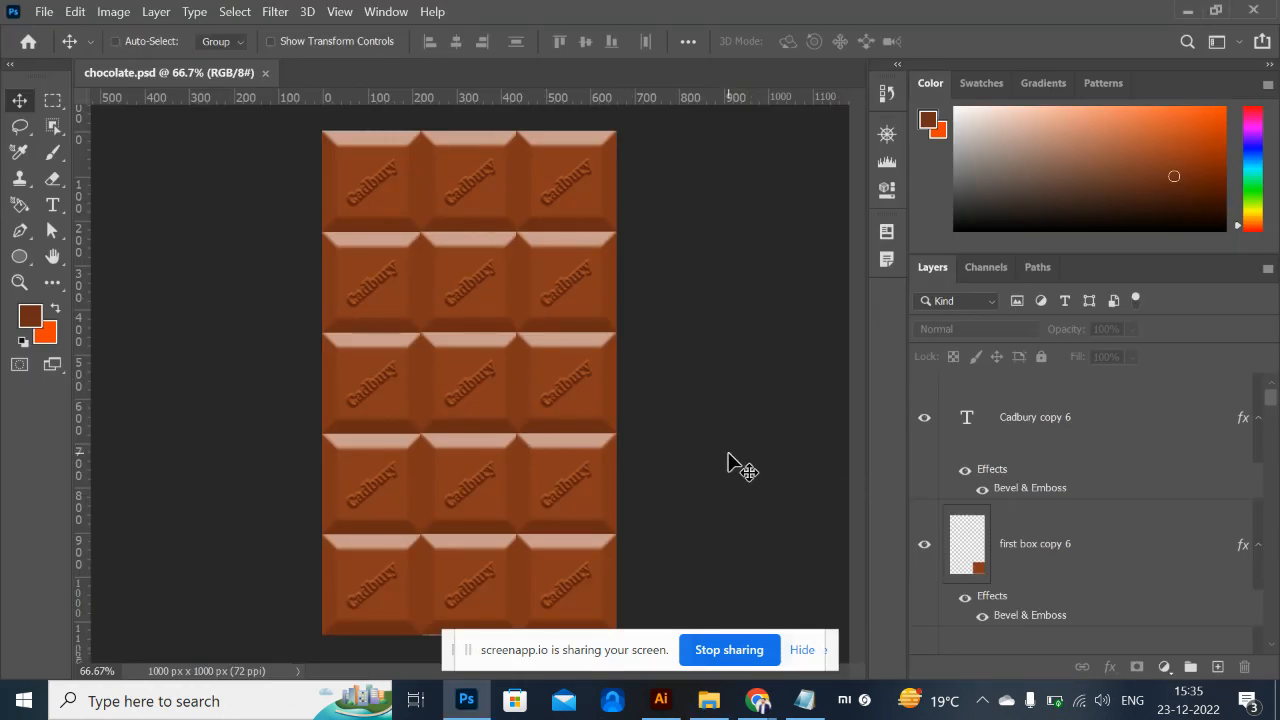
pyautogui.hotkey('ctrl', '+')
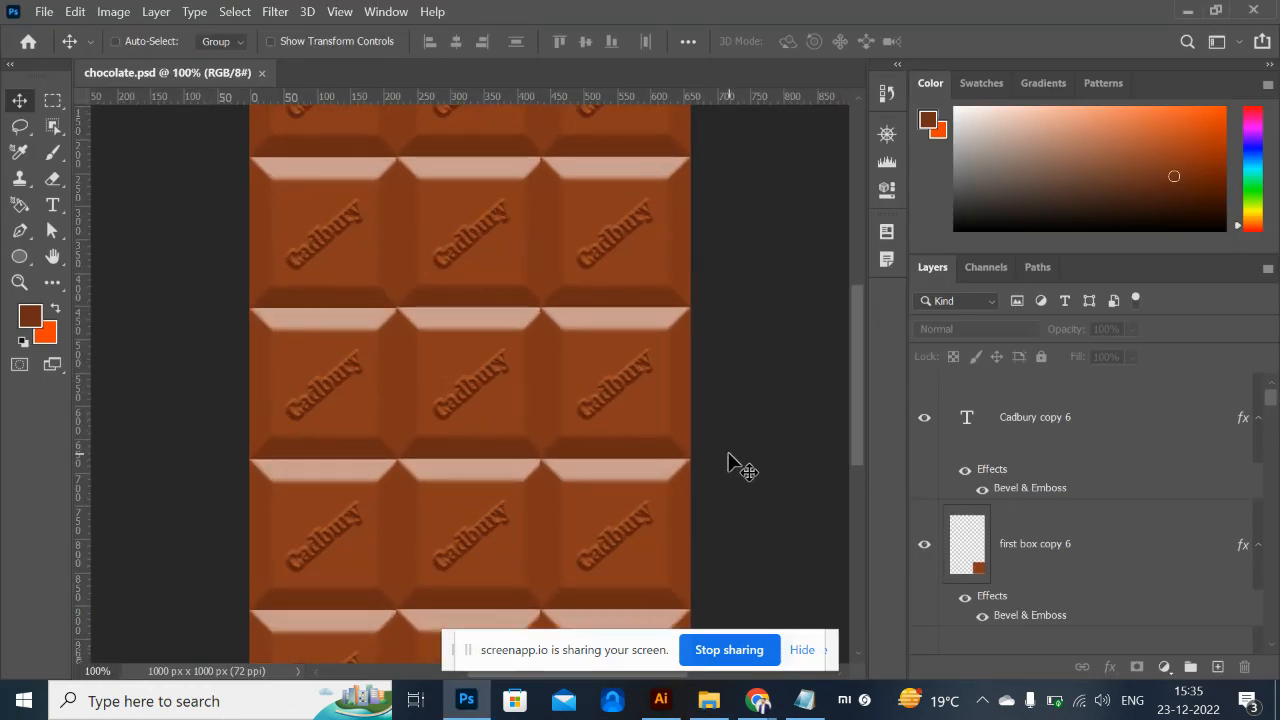
pyautogui.hotkey('ctrl', 'n')
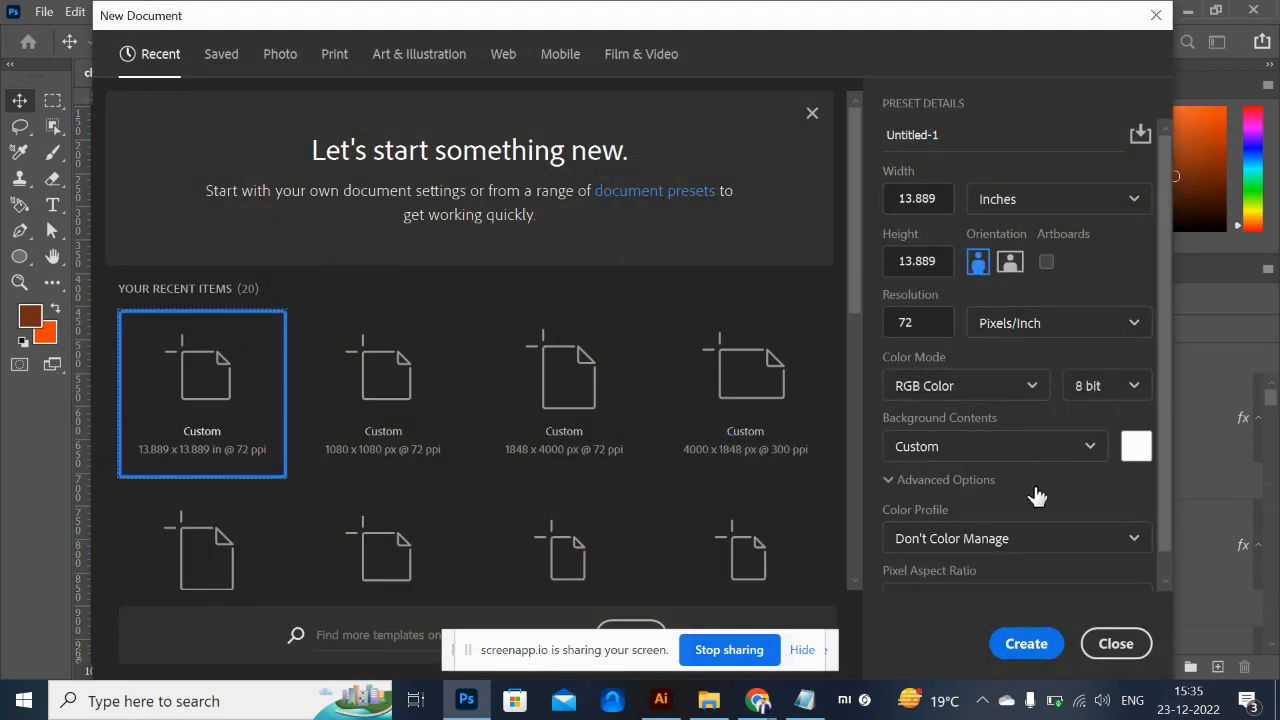
pyautogui.click(1027, 646)
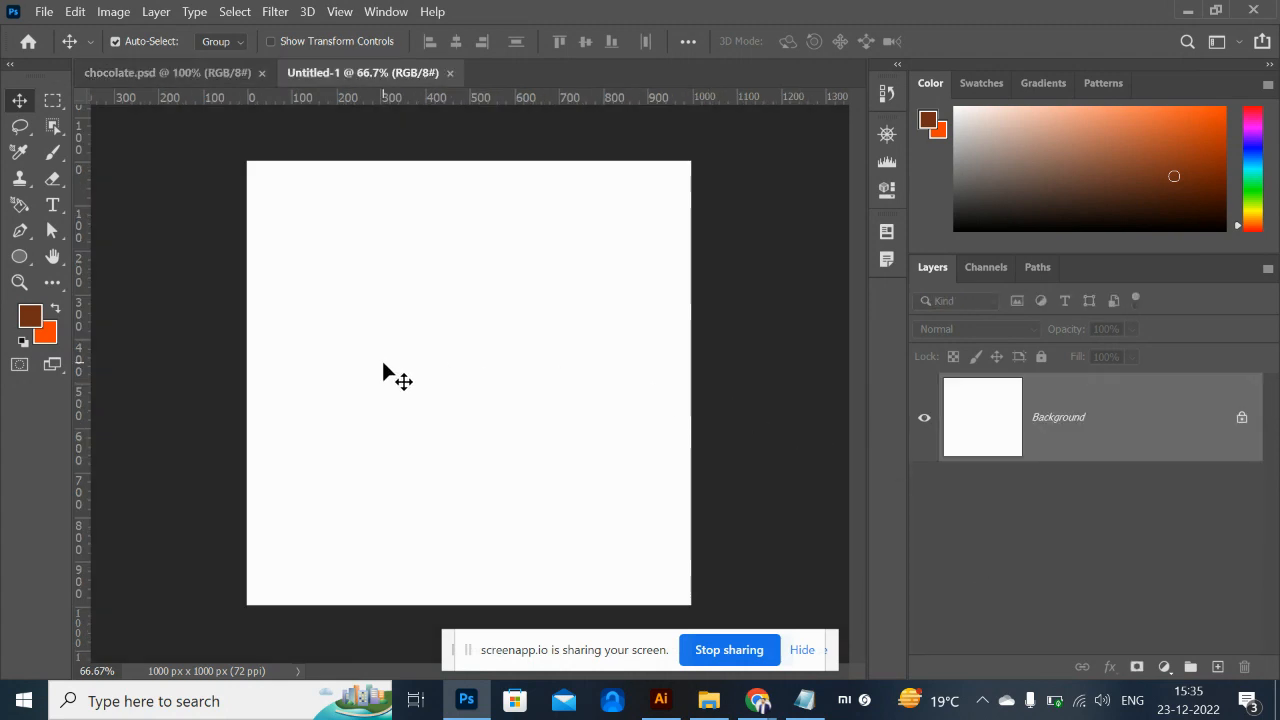
# Set the foreground color to light gray e0dbd9 and fill the Background layer with it.
pyautogui.click(30, 316)
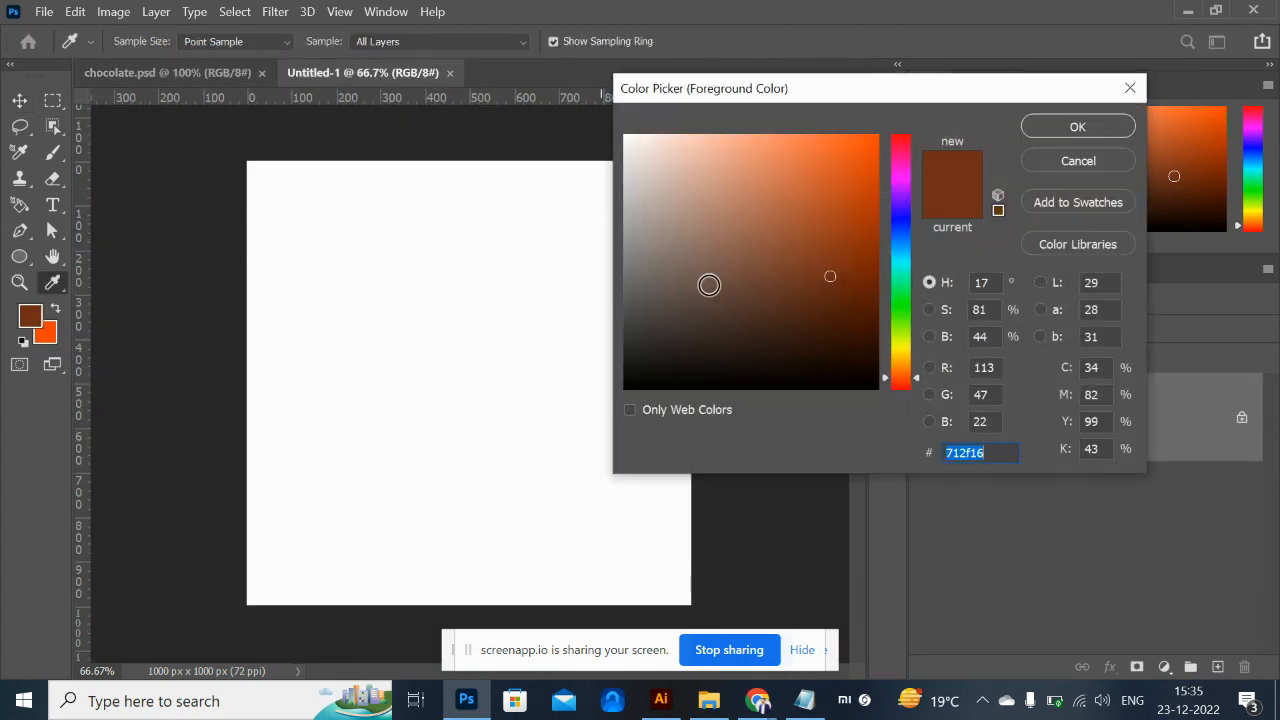
pyautogui.click(654, 177)
pyautogui.moveTo(654, 177); pyautogui.dragTo(632, 165)
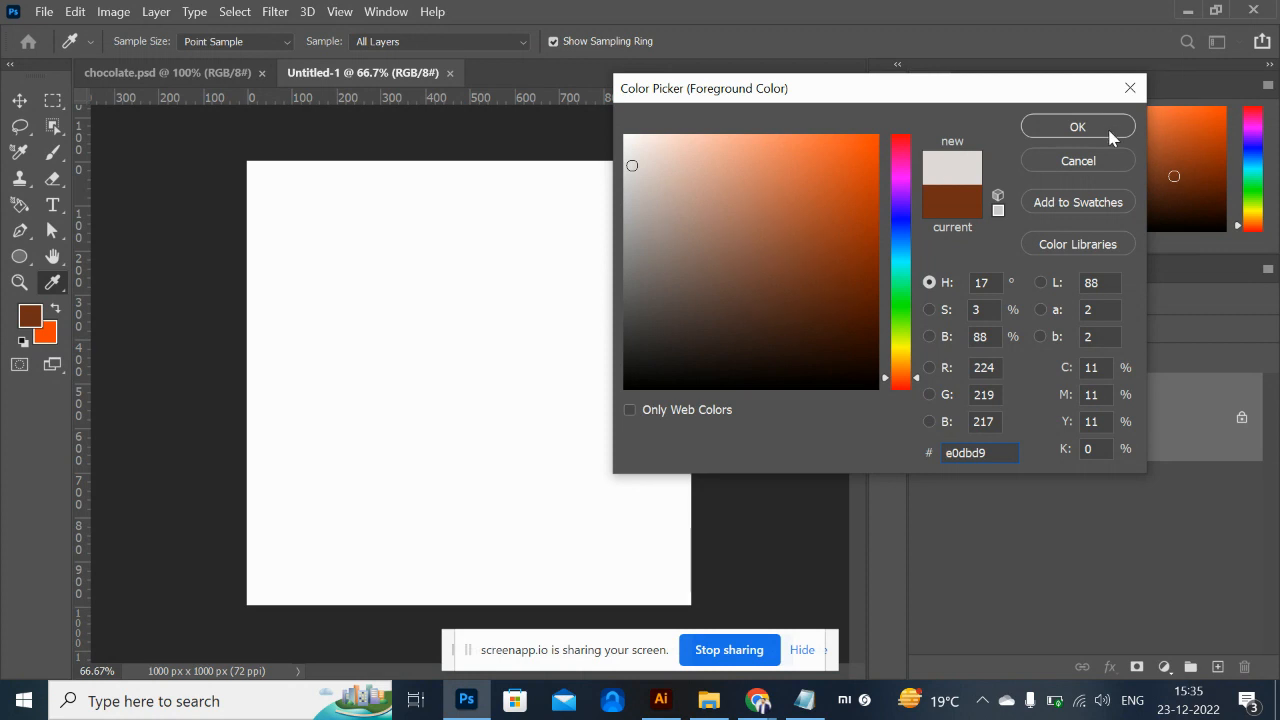
pyautogui.click(1077, 126)
pyautogui.press('v')
pyautogui.hotkey('alt', 'BackSpace')
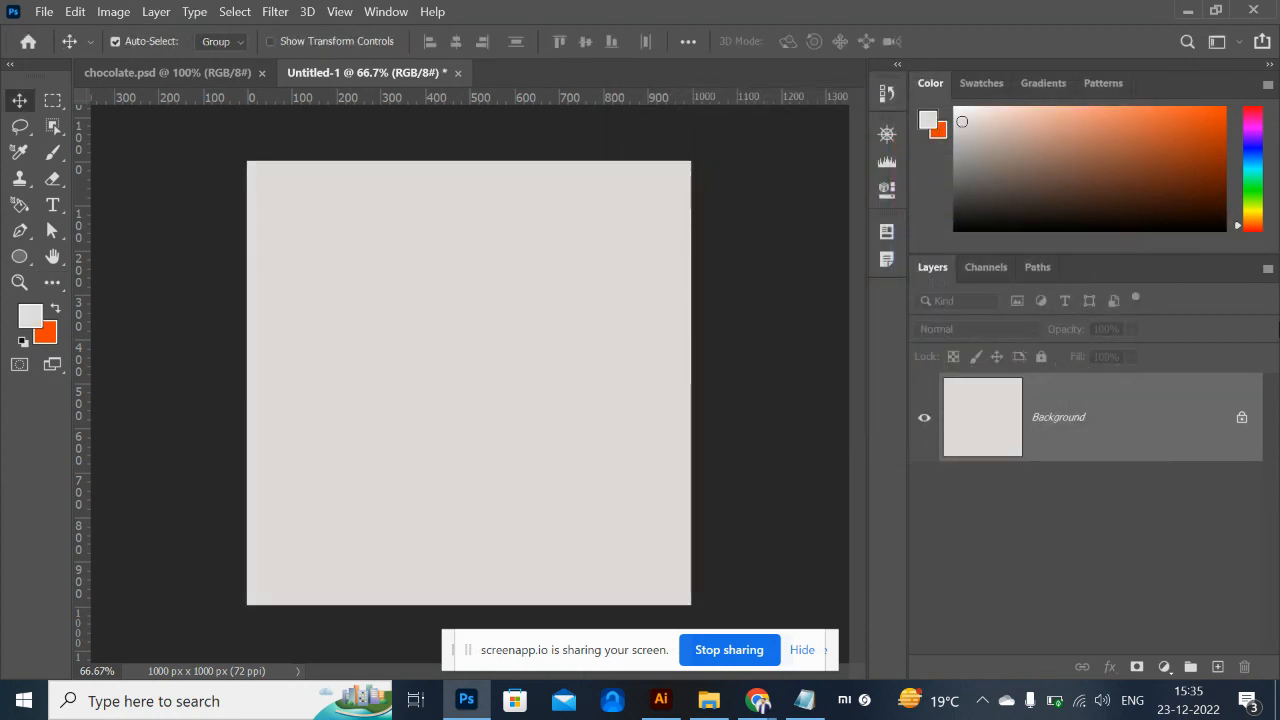
# Draw an elliptical marquee selection about 530 px wide and 285 px high in the upper middle of the canvas.
pyautogui.click(48, 110)
pyautogui.rightClick(48, 112)
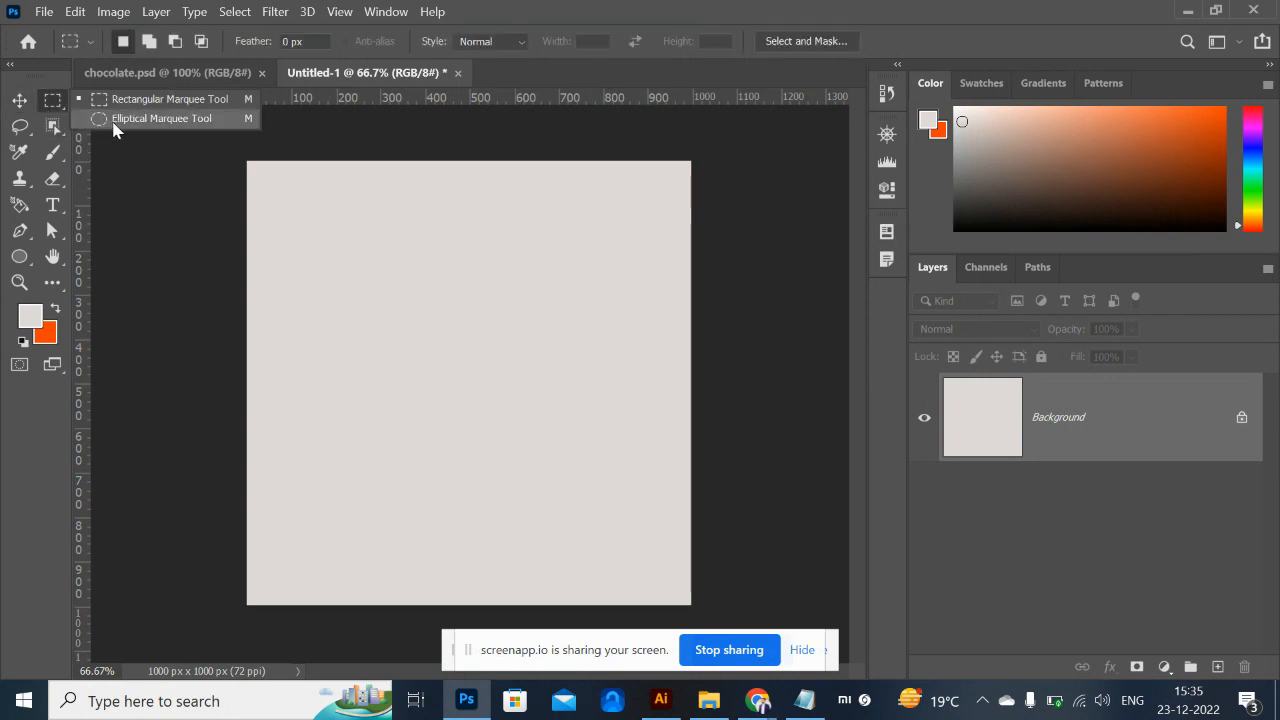
pyautogui.click(150, 118)
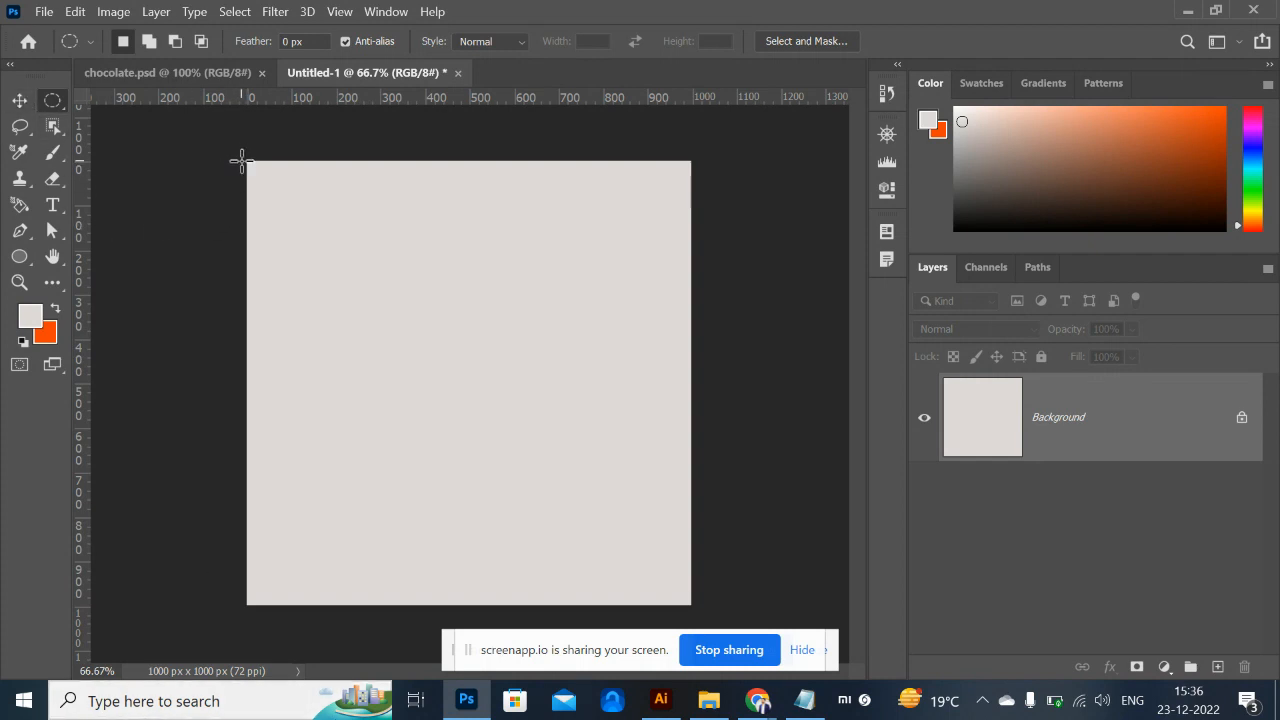
pyautogui.moveTo(241, 160); pyautogui.dragTo(571, 483)
pyautogui.click(343, 340)
pyautogui.click(431, 329)
pyautogui.moveTo(326, 267); pyautogui.dragTo(562, 394)
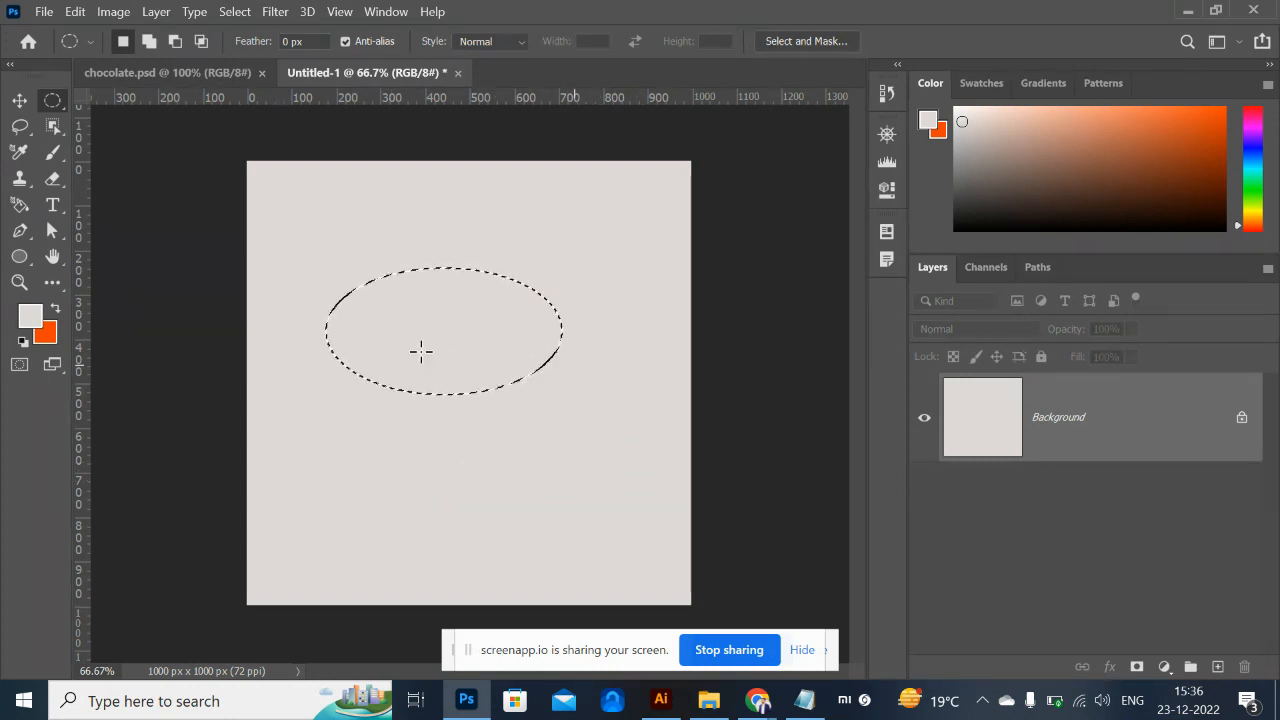
# Clear the ellipse and practice elliptical marquees, ending with a circular selection about 545 px in diameter near the canvas center.
pyautogui.rightClick(53, 101)
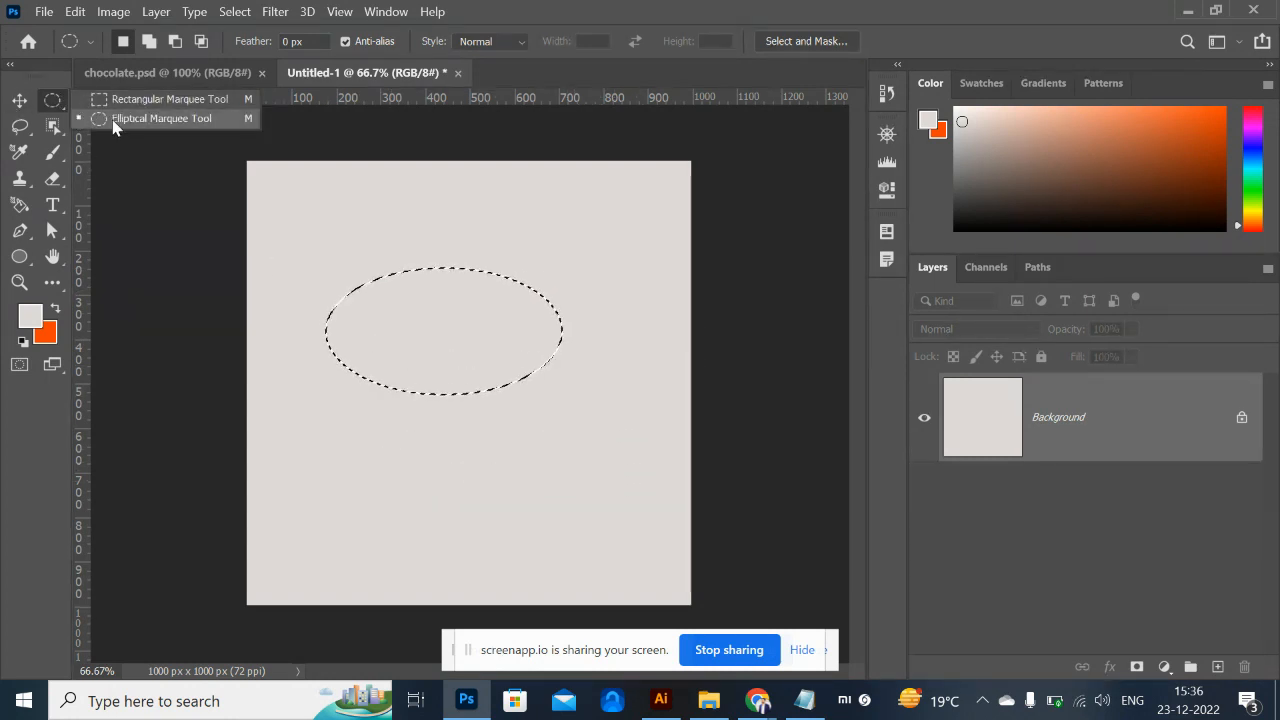
pyautogui.click(113, 120)
pyautogui.click(451, 320)
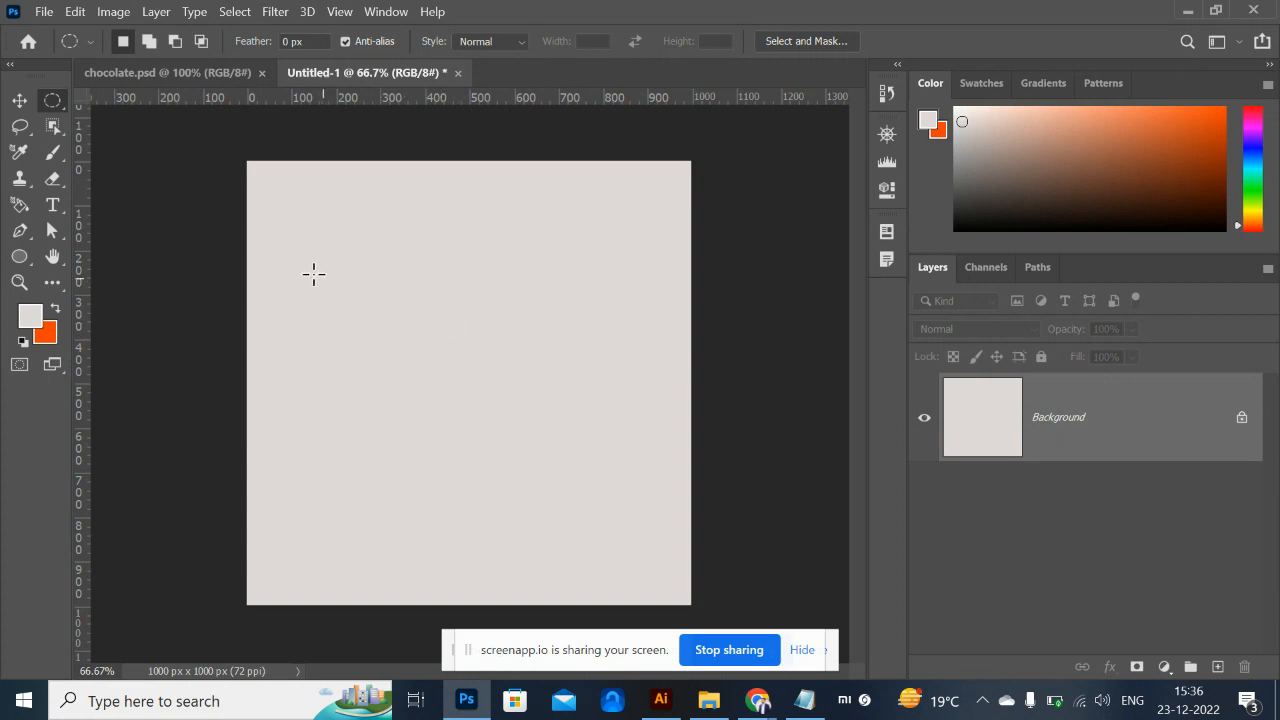
pyautogui.moveTo(305, 267); pyautogui.dragTo(451, 366)
pyautogui.click(457, 380)
pyautogui.moveTo(362, 282); pyautogui.dragTo(609, 514)
pyautogui.click(552, 436)
pyautogui.moveTo(467, 367); pyautogui.dragTo(537, 497)
pyautogui.click(484, 369)
pyautogui.moveTo(484, 369); pyautogui.dragTo(557, 484)
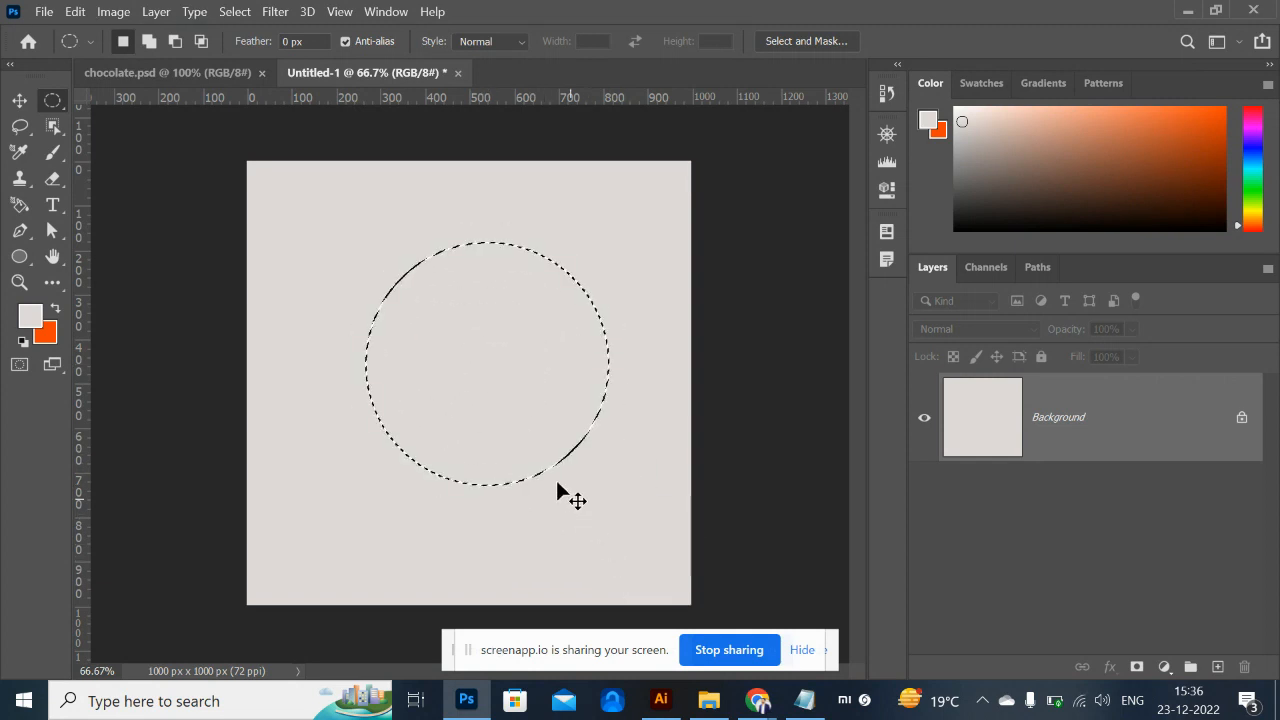
# Replace the circular selection with a wide elliptical marquee about 770 px wide and 500 px high.
pyautogui.click(449, 335)
pyautogui.moveTo(325, 269); pyautogui.dragTo(666, 491)
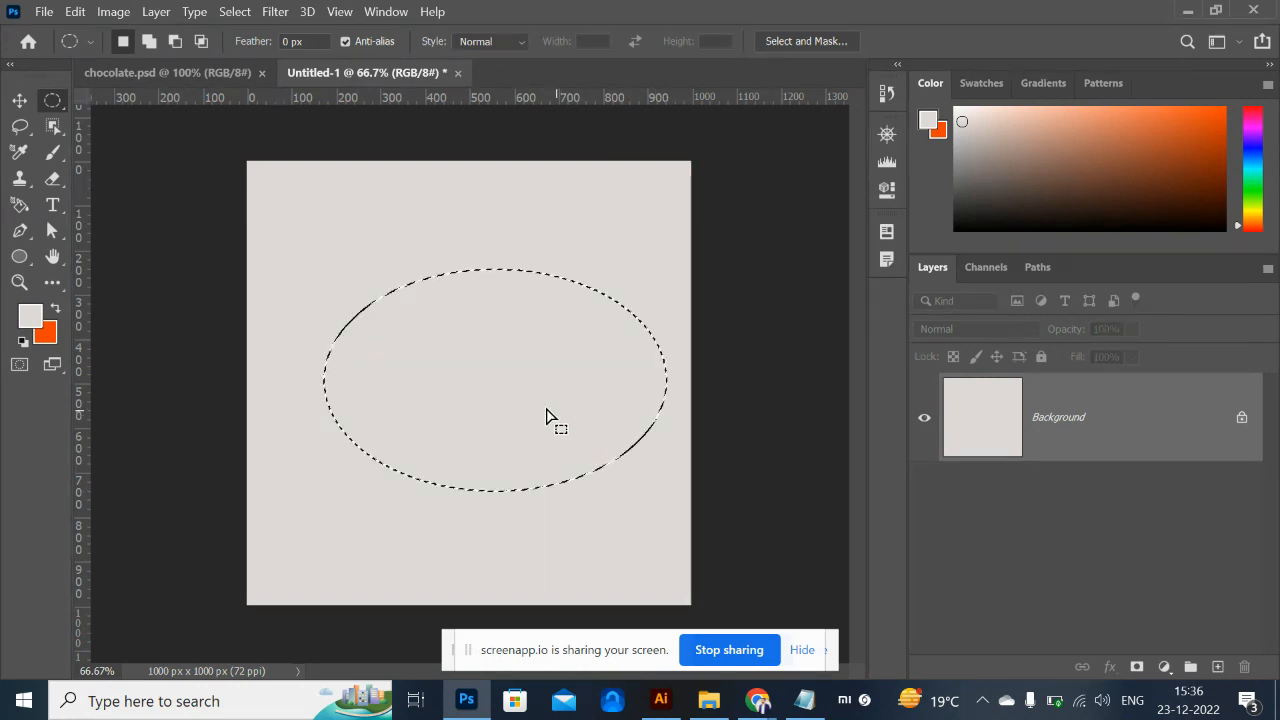
# Reposition the wide elliptical selection slightly up and to the left, keeping it in the upper middle of the canvas.
pyautogui.moveTo(549, 420); pyautogui.dragTo(514, 397)
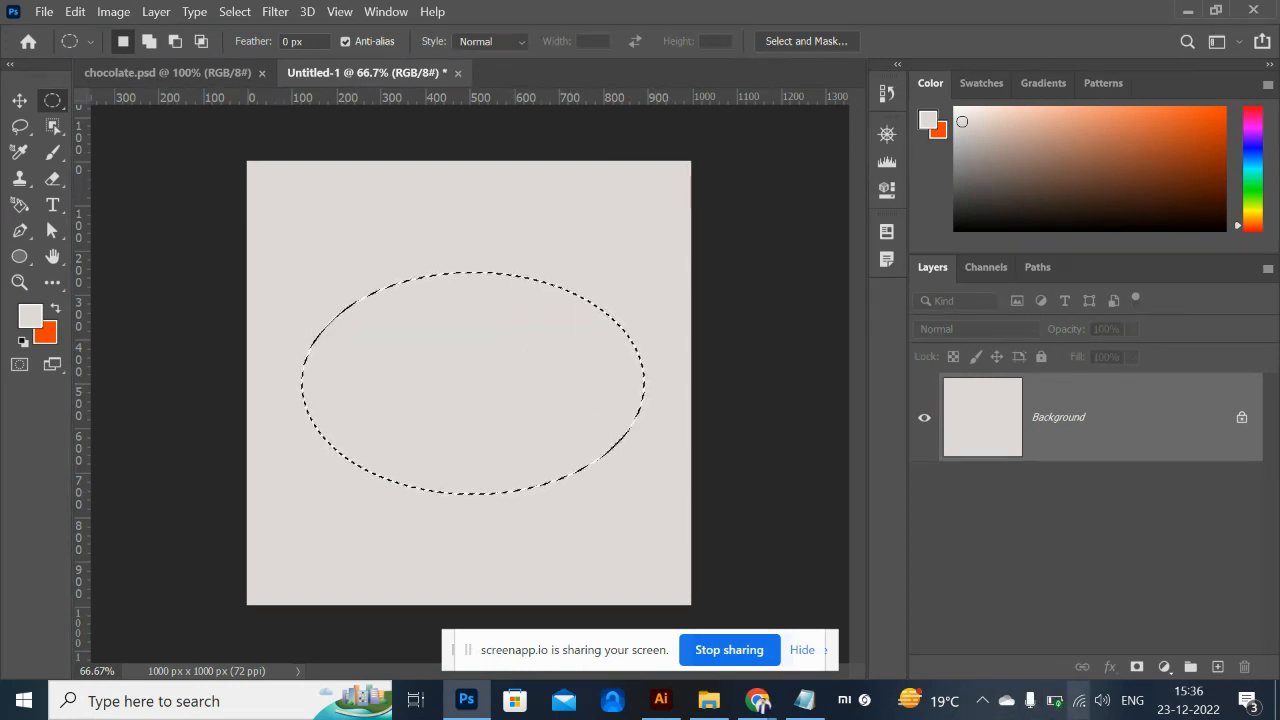
pyautogui.moveTo(451, 389); pyautogui.dragTo(455, 377)
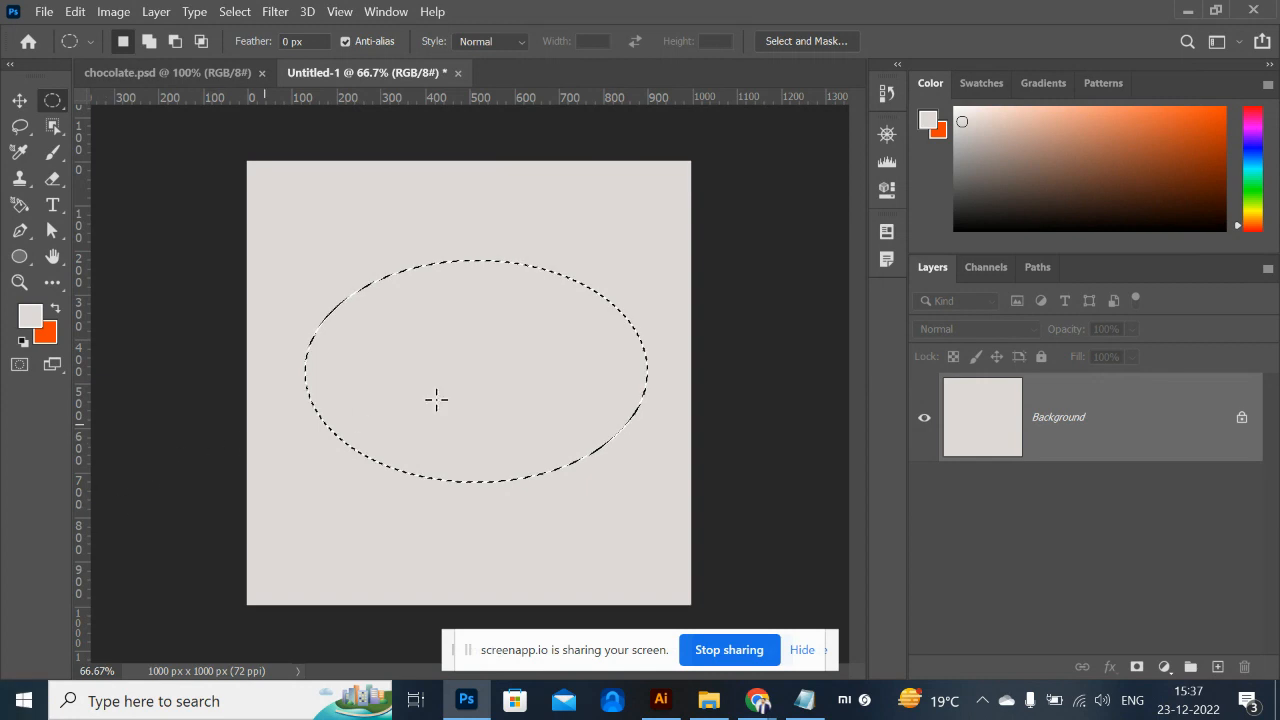
pyautogui.moveTo(481, 390)
pyautogui.mouseDown()
pyautogui.moveTo(467, 367)
pyautogui.moveTo(469, 381)
pyautogui.mouseUp()
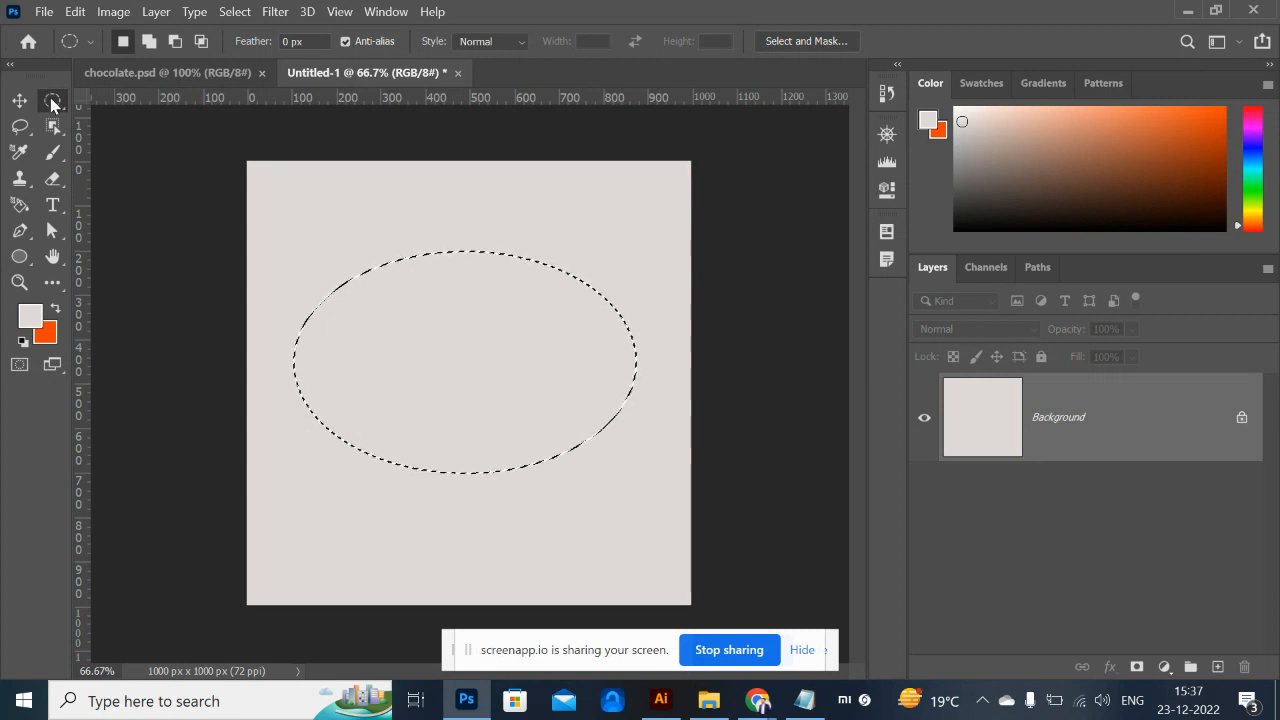
# Add a new layer and fill the elliptical selection on it with the gray foreground color cfcac9.
pyautogui.click(1217, 667)
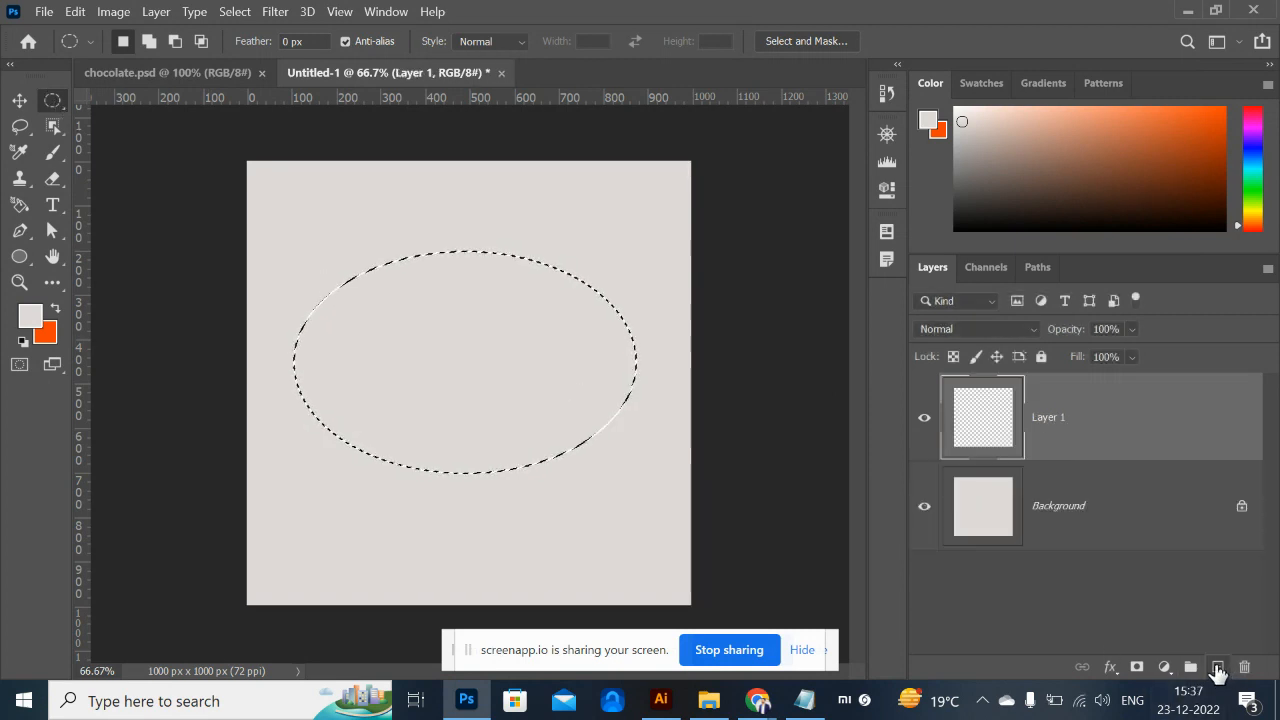
pyautogui.click(30, 316)
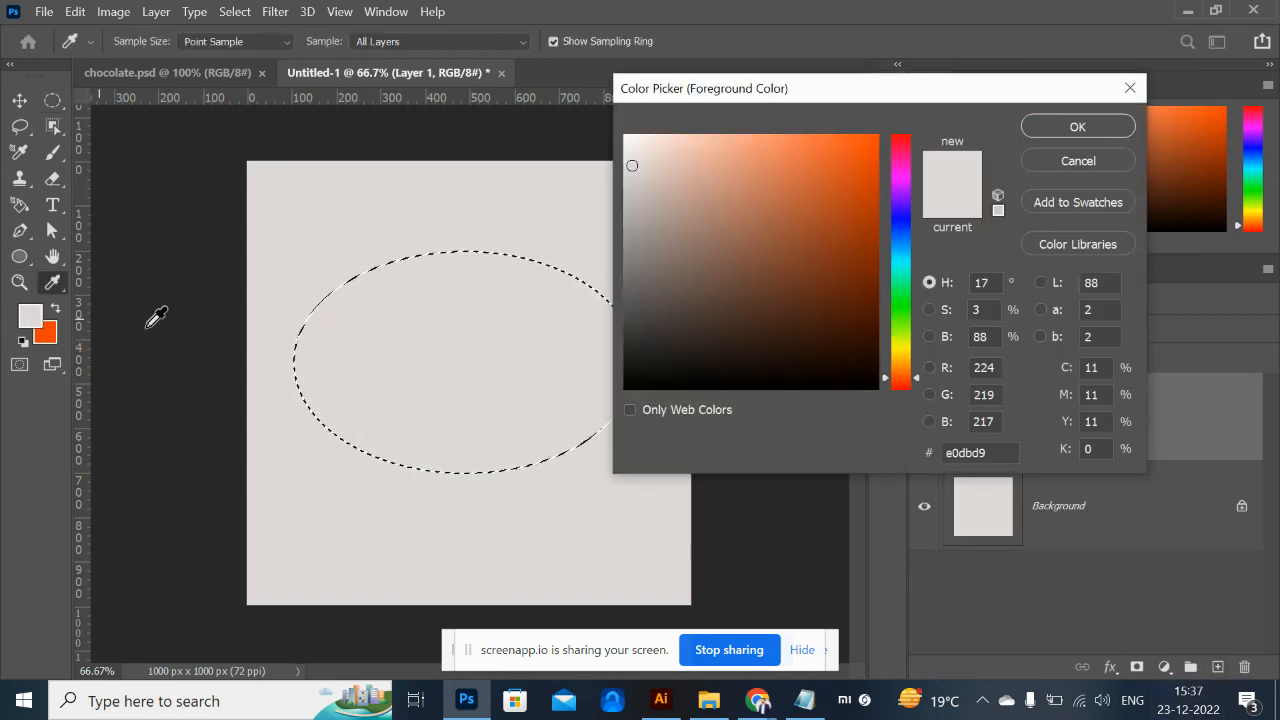
pyautogui.click(645, 210)
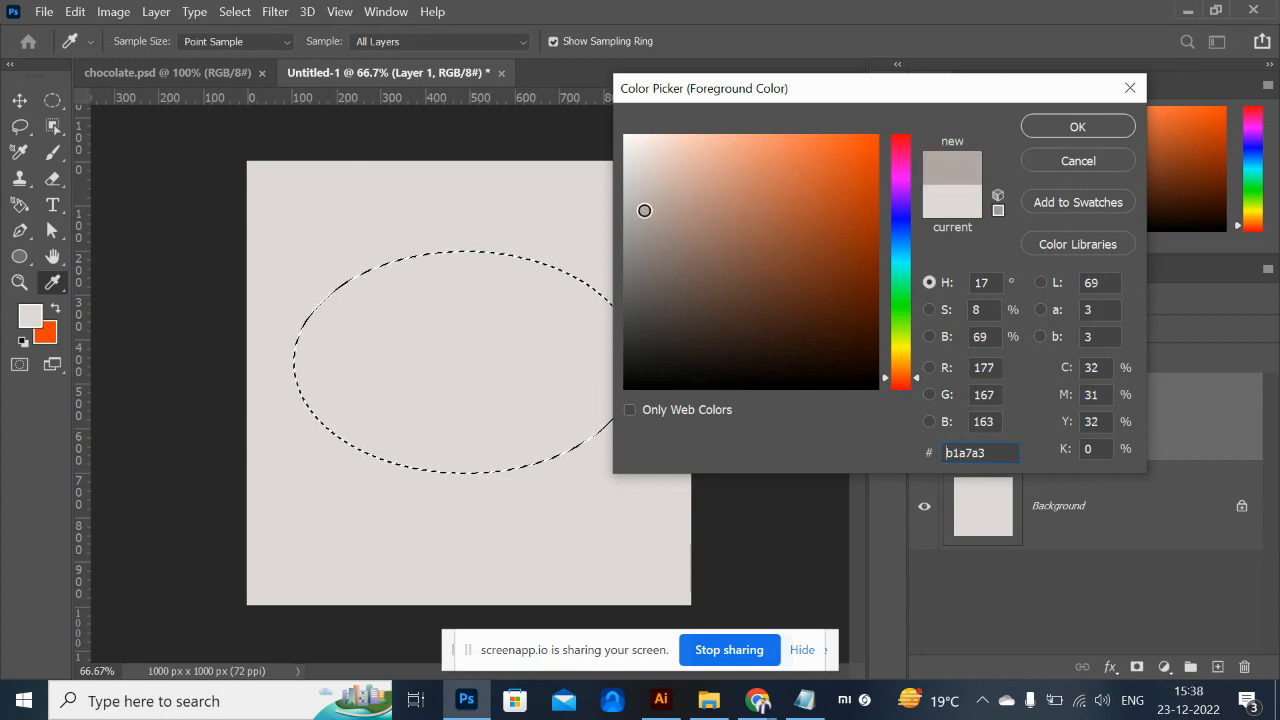
pyautogui.moveTo(644, 210); pyautogui.dragTo(631, 181)
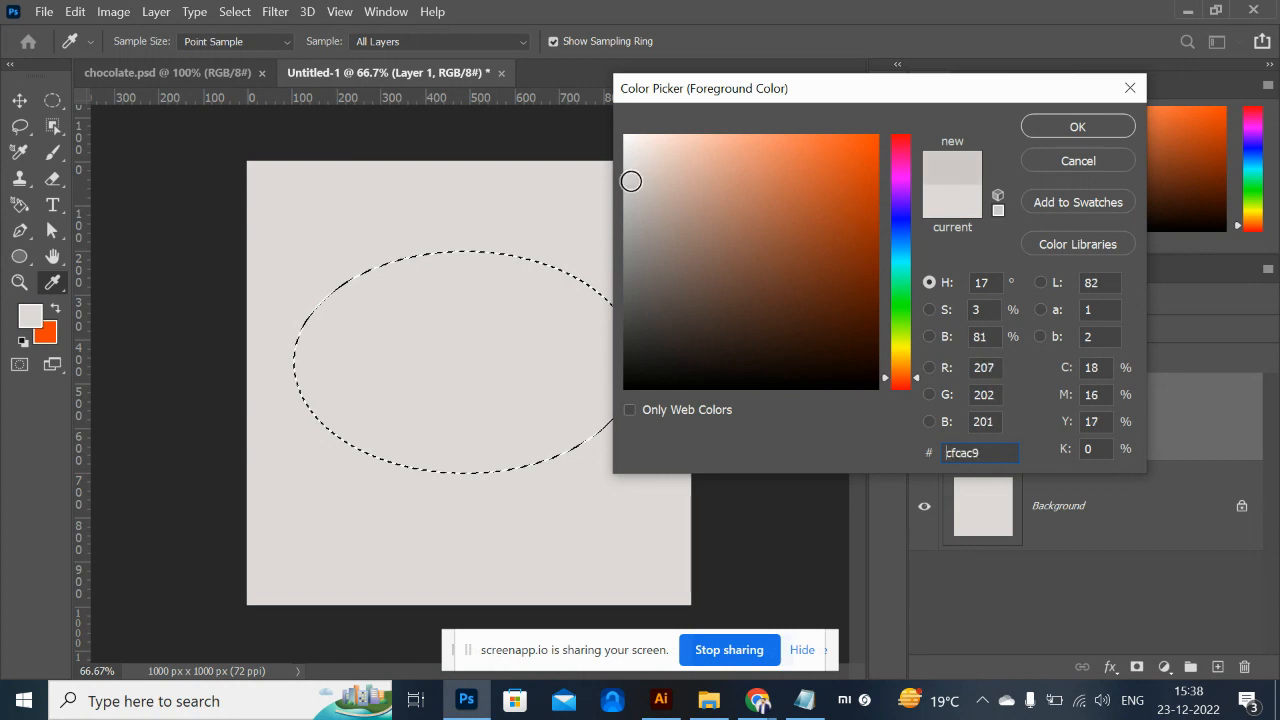
pyautogui.click(1080, 128)
pyautogui.hotkey('alt', 'BackSpace')
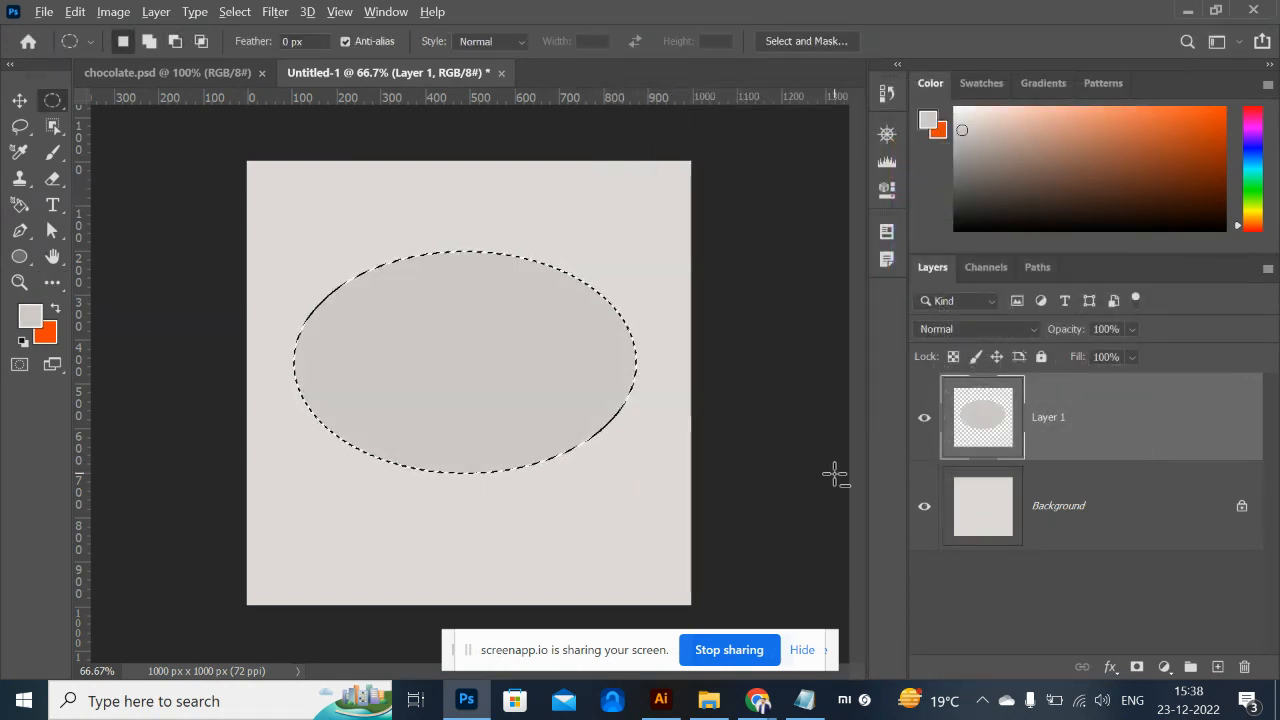
# Replace the ellipse's fill on Layer 1 with the lighter gray e1dddc and clear the selection.
pyautogui.hotkey('ctrl', 'd')
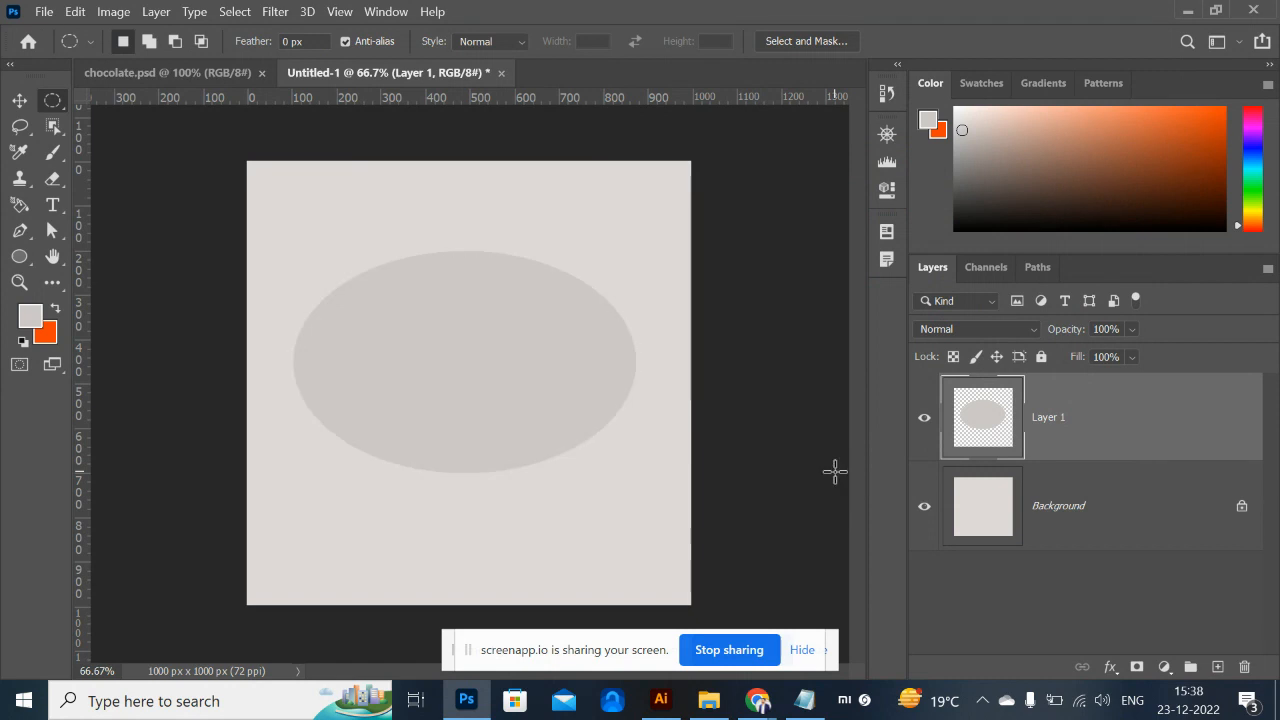
pyautogui.hotkey('ctrl', 'shift', 'd')
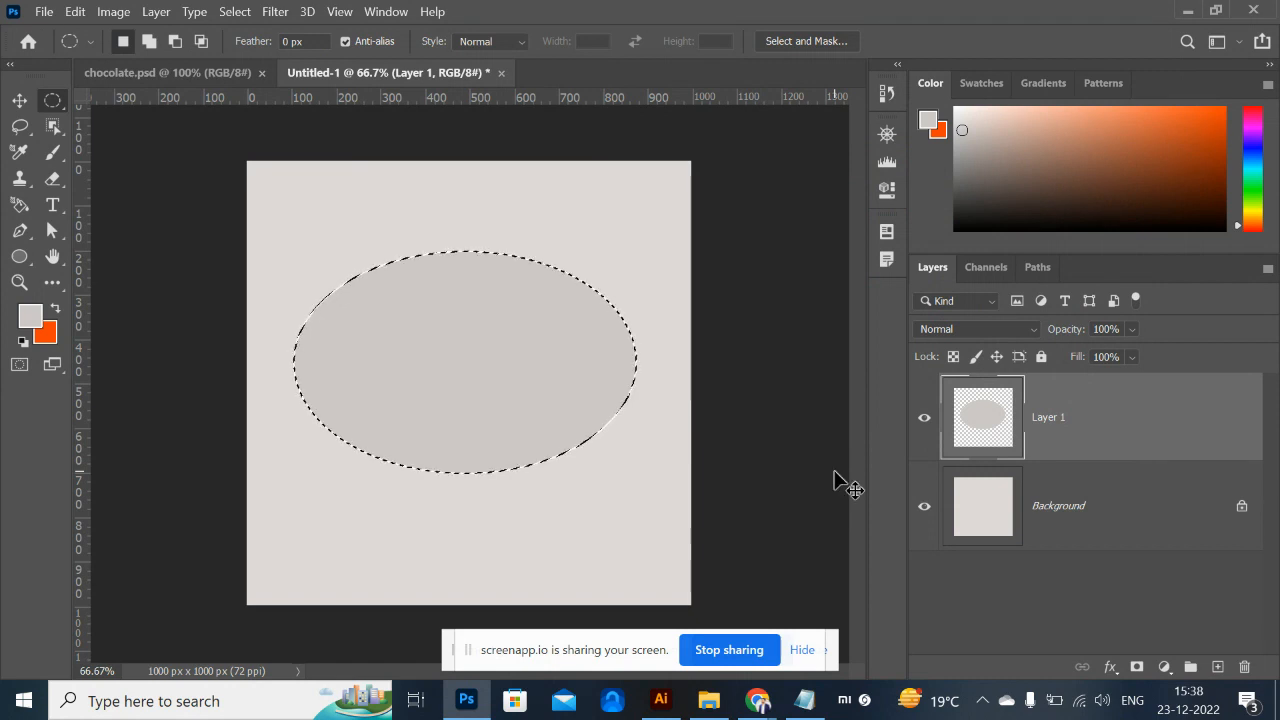
pyautogui.press('Delete')
pyautogui.click(30, 316)
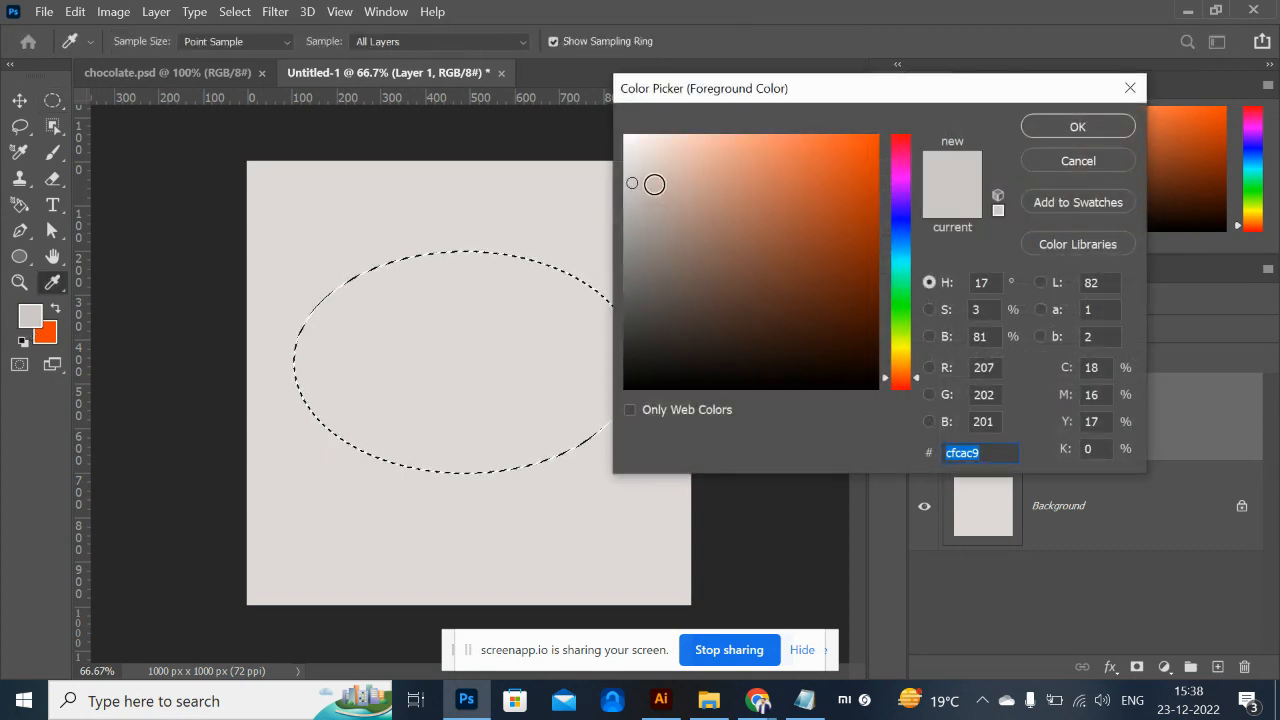
pyautogui.moveTo(636, 176); pyautogui.dragTo(636, 167)
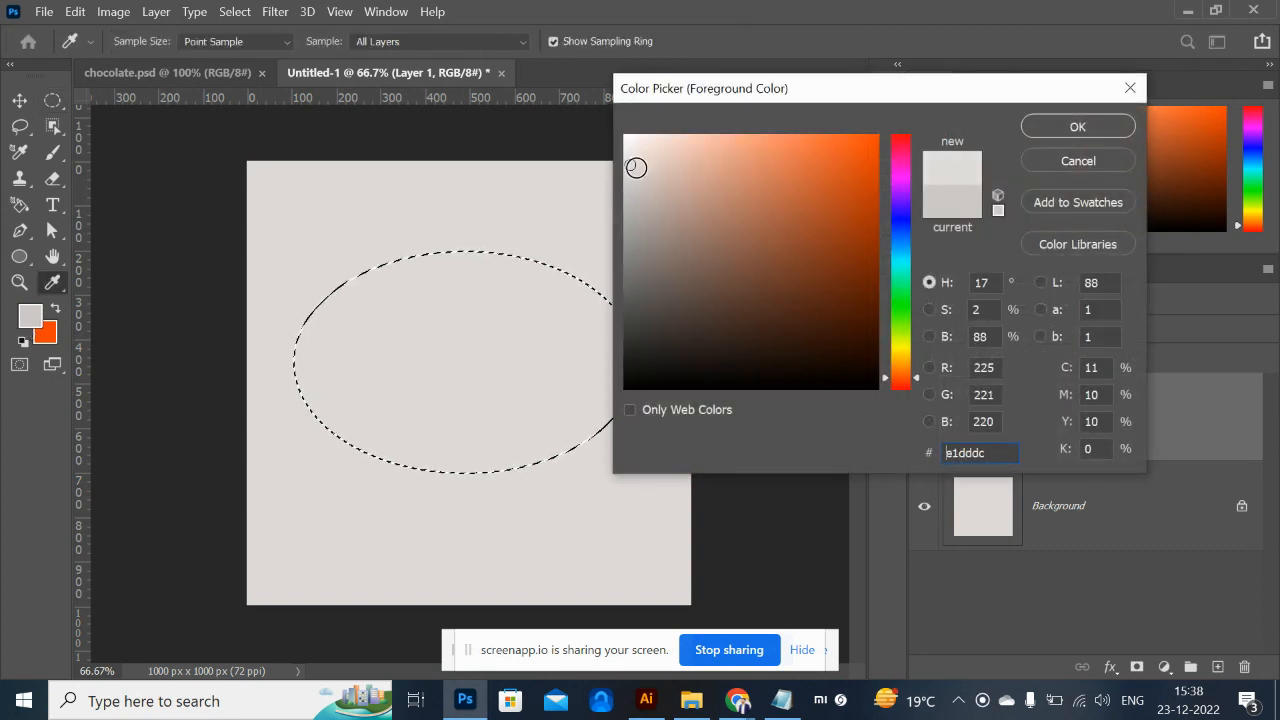
pyautogui.click(1066, 127)
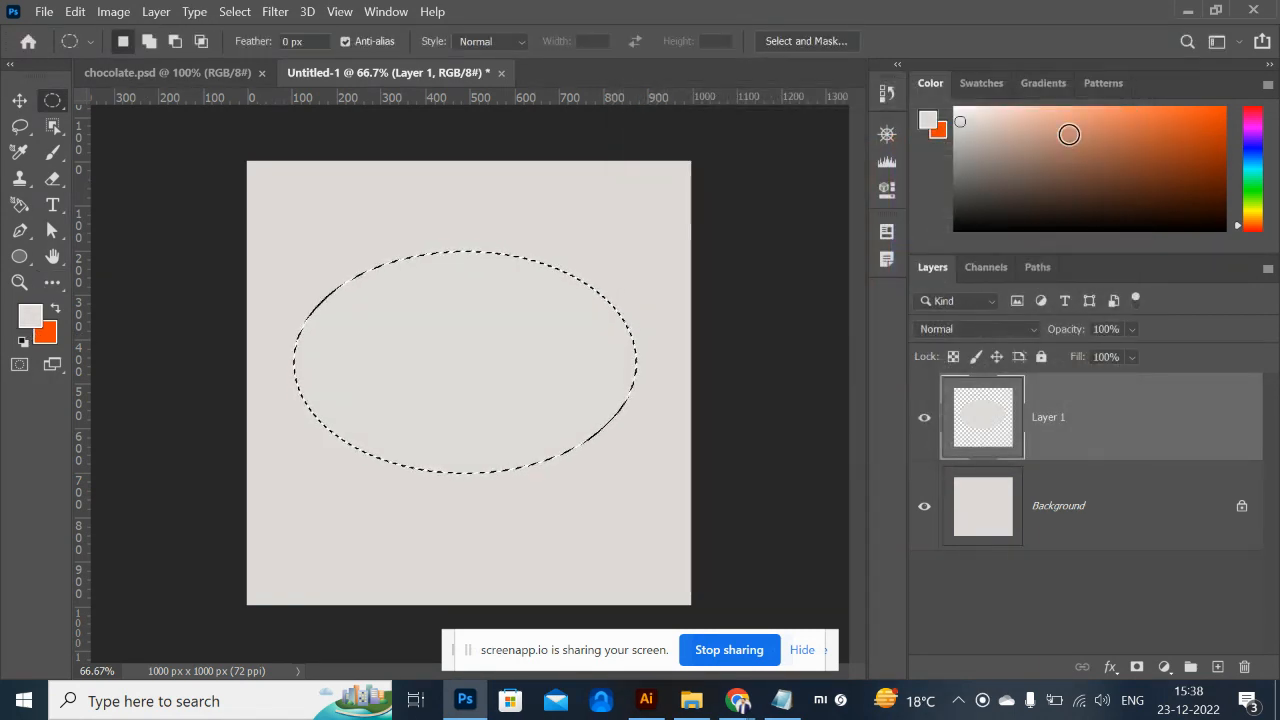
pyautogui.hotkey('alt', 'BackSpace')
pyautogui.hotkey('ctrl', 'd')
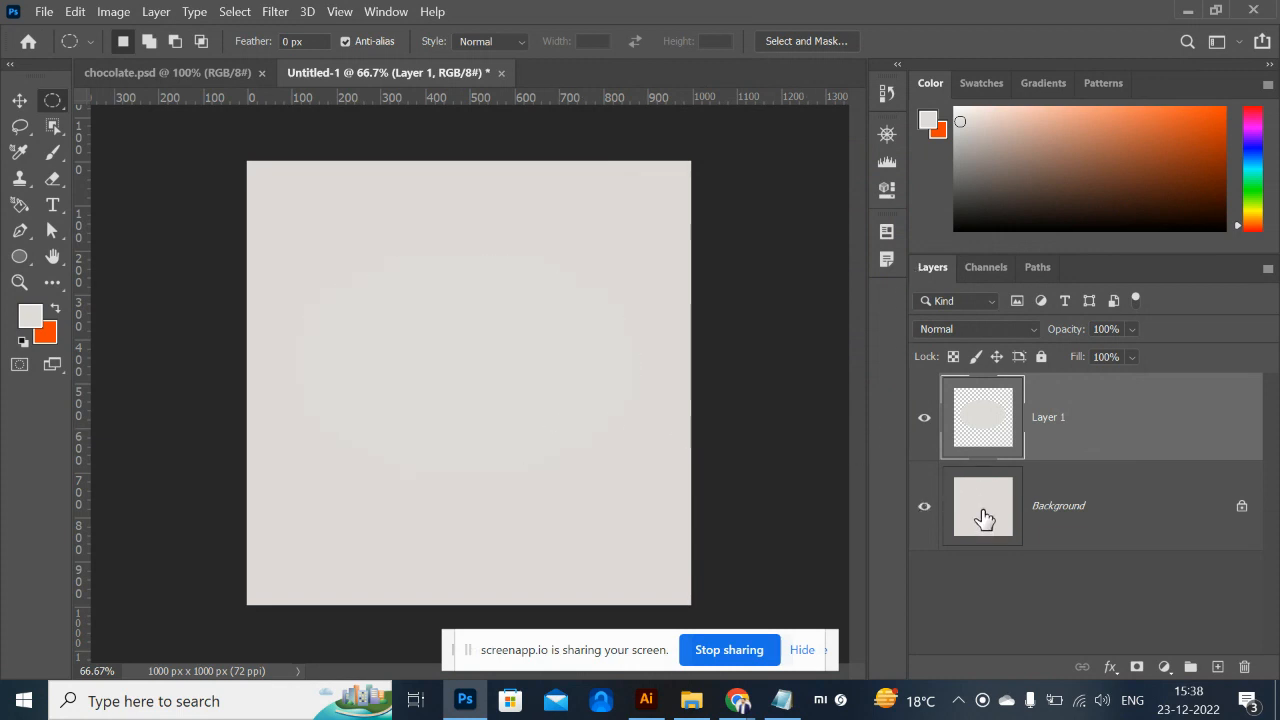
# Hide the Background layer so that only the ellipse on Layer 1 shows.
pyautogui.click(924, 507)
pyautogui.click(924, 518)
pyautogui.click(924, 518)
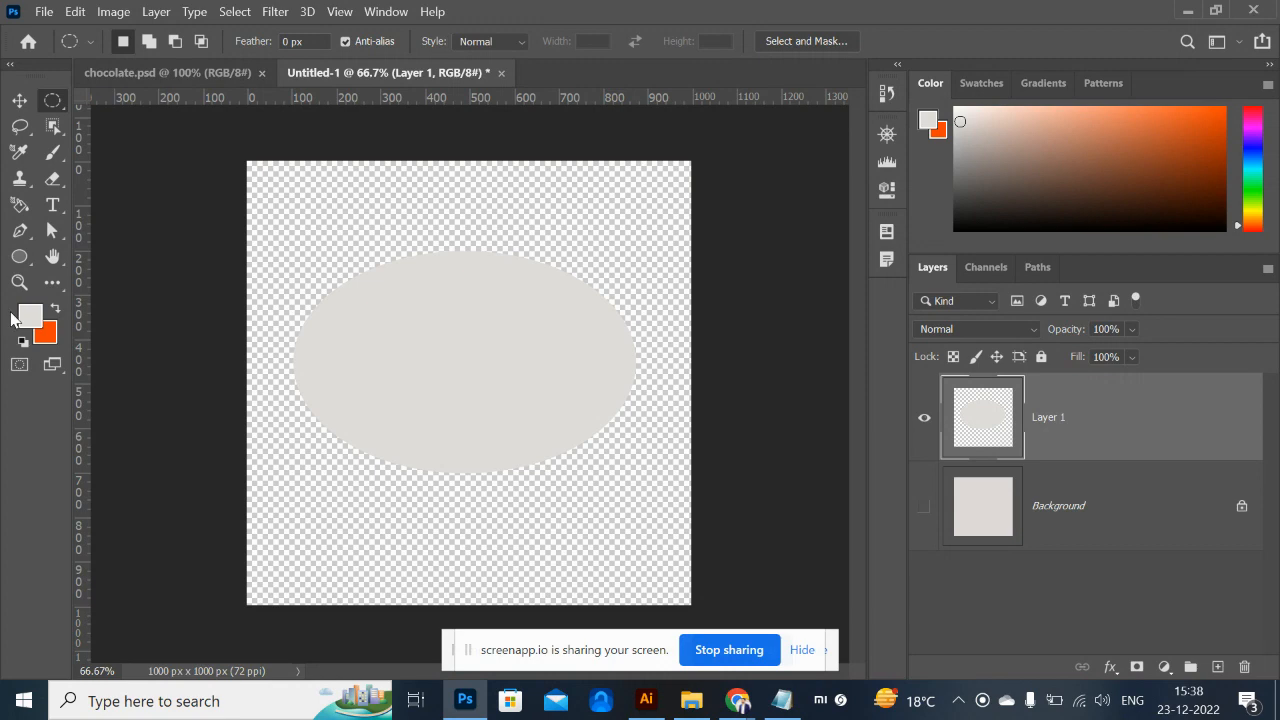
# Add a Bevel & Emboss effect to Layer 1 with Inner Bevel style, Smooth technique and a size of 103 px.
pyautogui.hotkey('ctrl', '+')
pyautogui.hotkey('ctrl', '+')
pyautogui.hotkey('ctrl', '-')
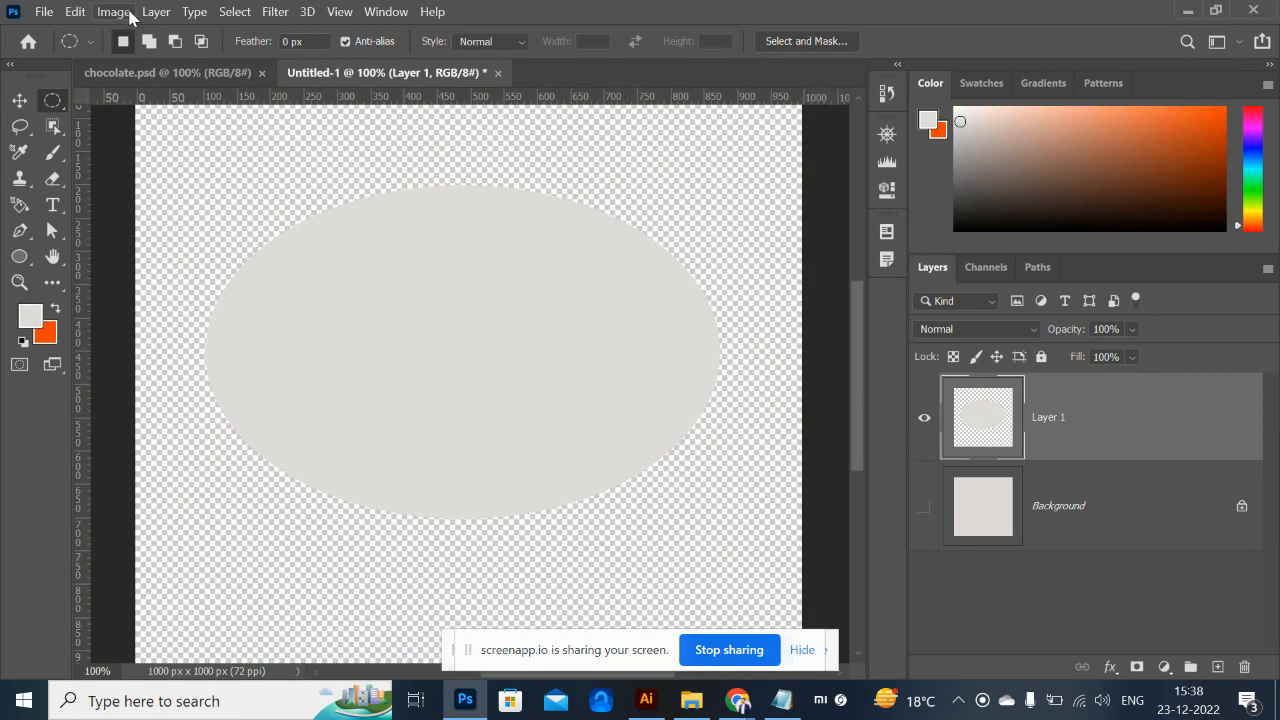
pyautogui.click(1110, 667)
pyautogui.click(1183, 506)
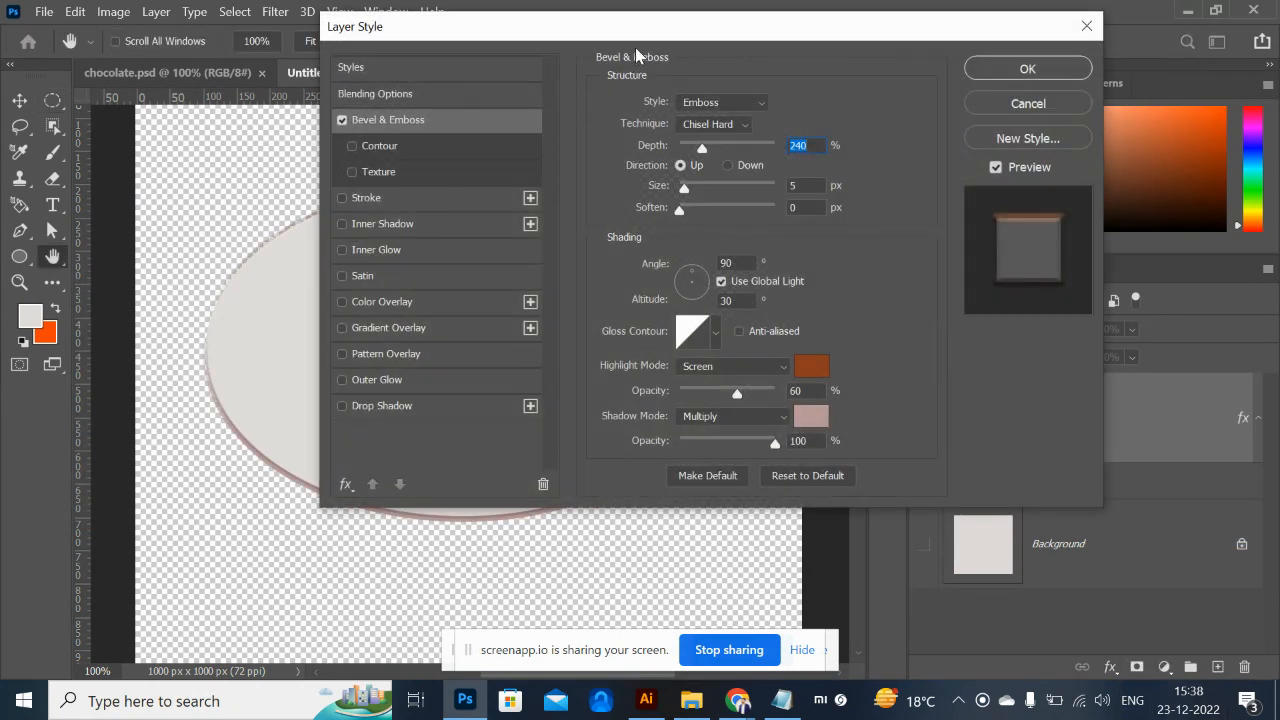
pyautogui.moveTo(655, 34); pyautogui.dragTo(1016, 35)
pyautogui.click(1108, 128)
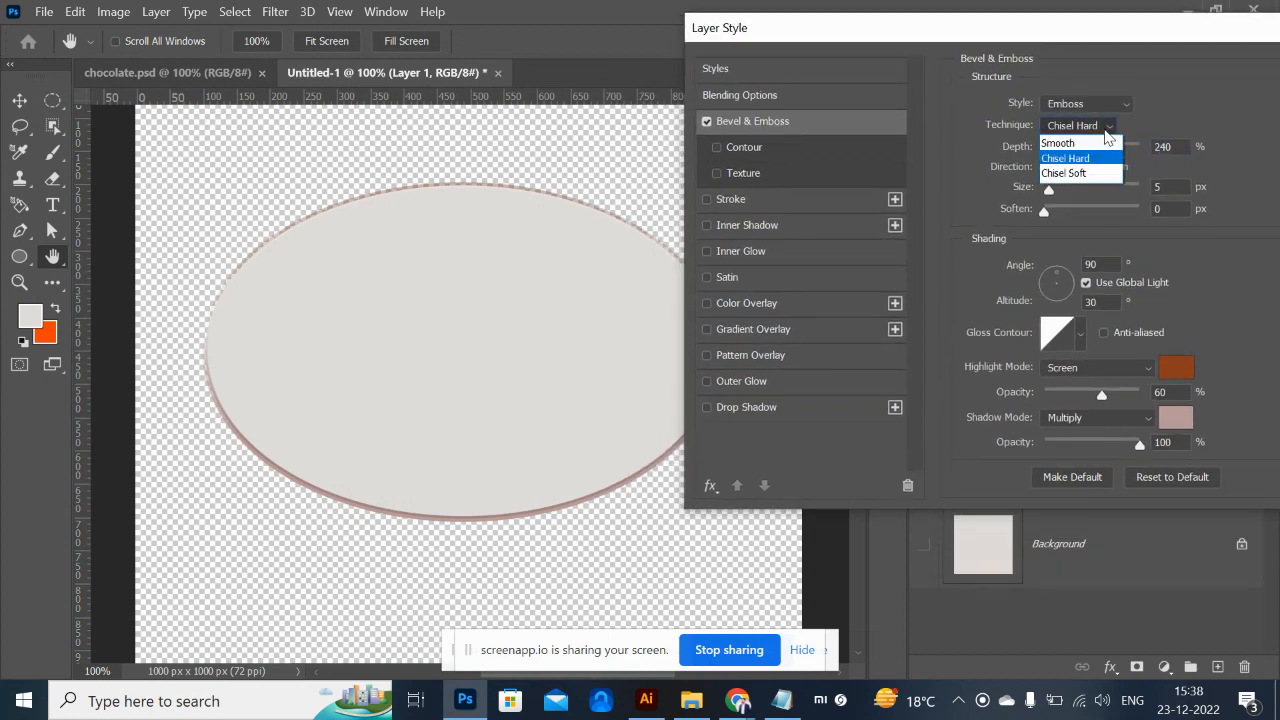
pyautogui.click(1107, 141)
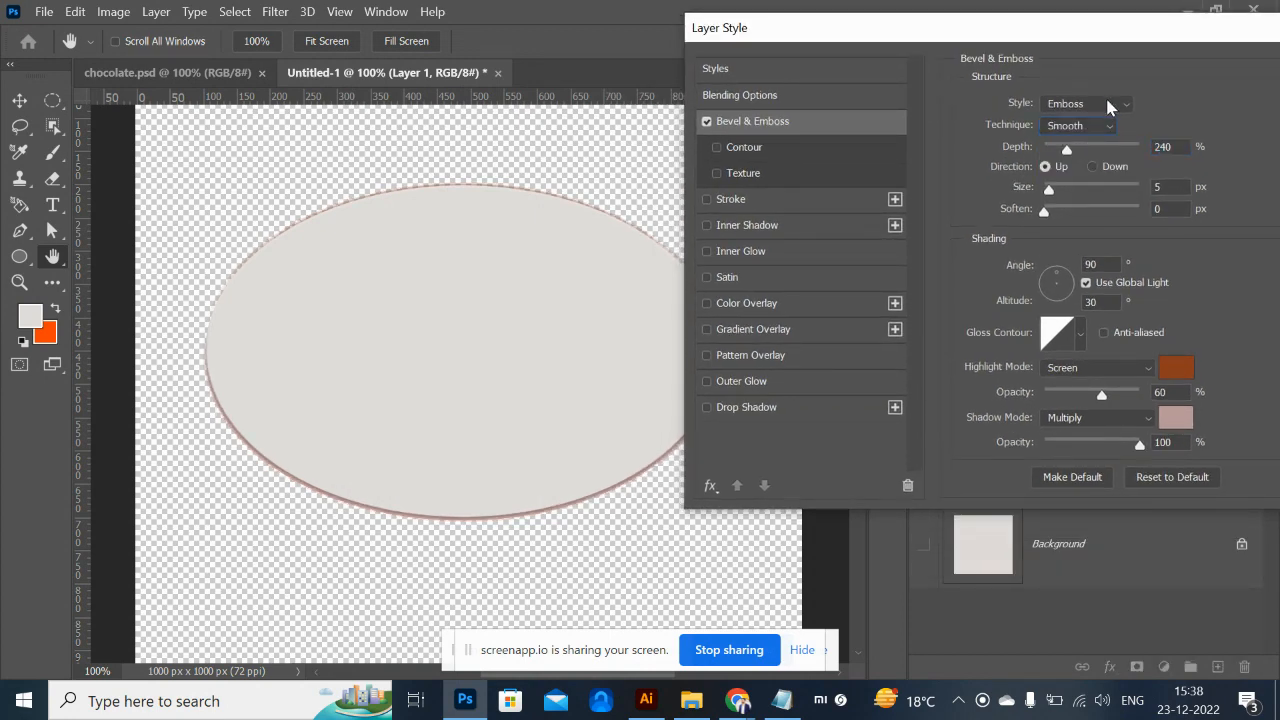
pyautogui.click(1108, 106)
pyautogui.click(1097, 140)
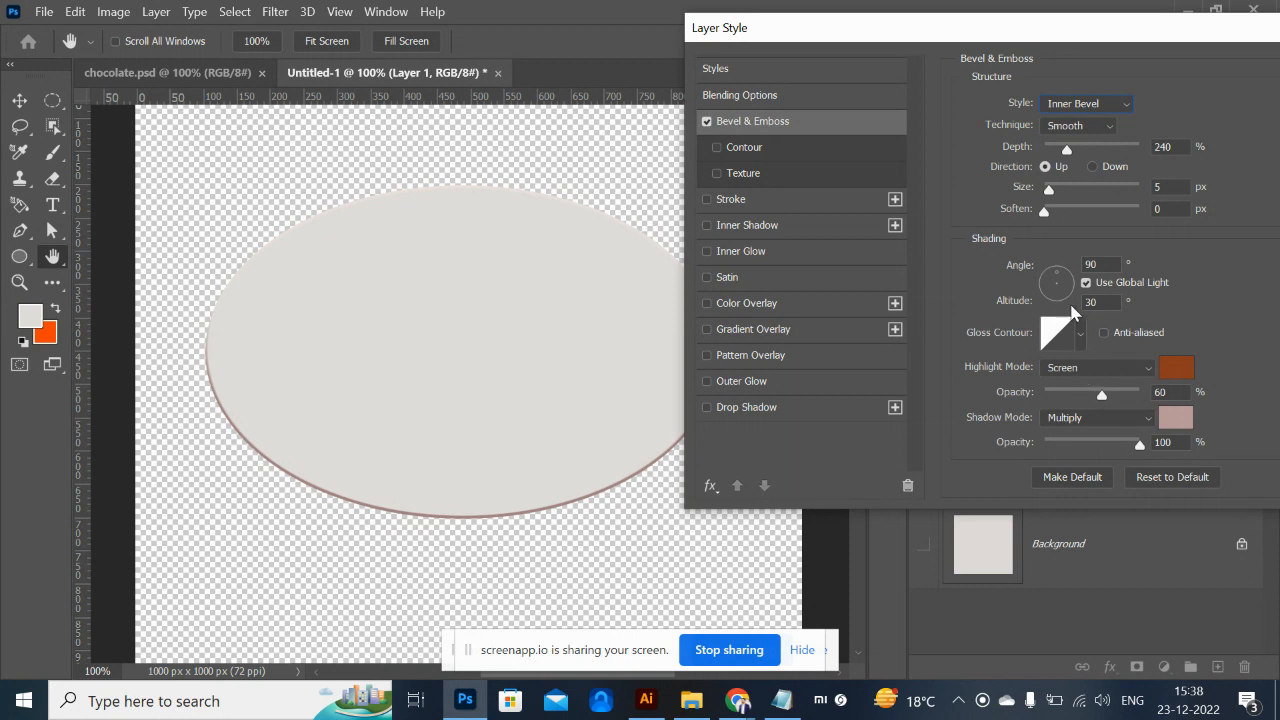
pyautogui.moveTo(1052, 190); pyautogui.dragTo(1091, 198)
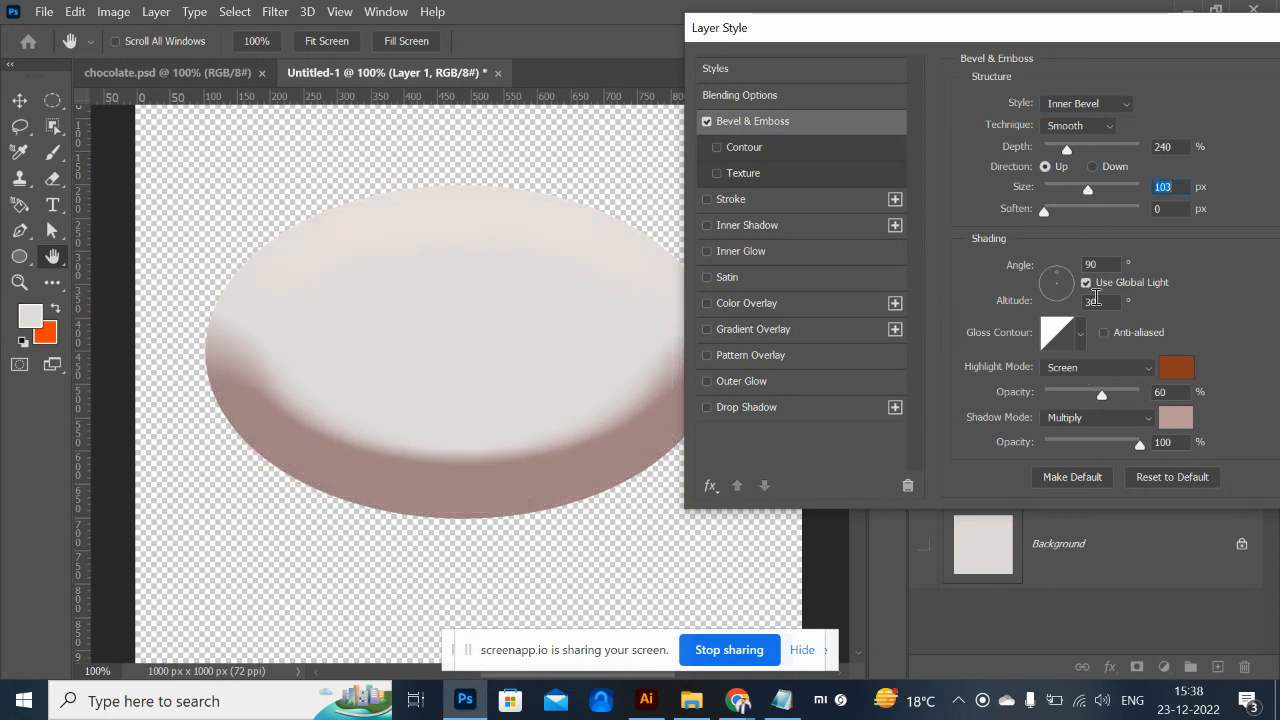
# Set the bevel's highlight color to pale peach efd5ca.
pyautogui.click(1176, 369)
pyautogui.click(666, 160)
pyautogui.click(662, 151)
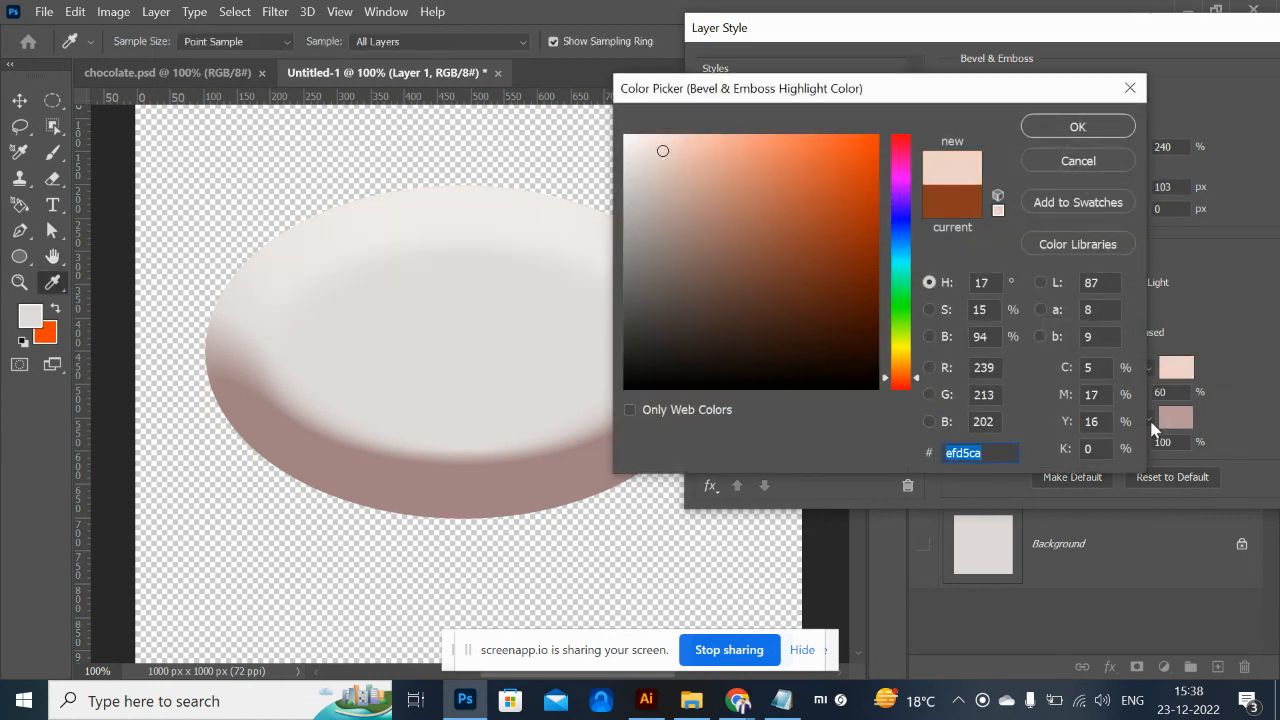
pyautogui.click(1079, 127)
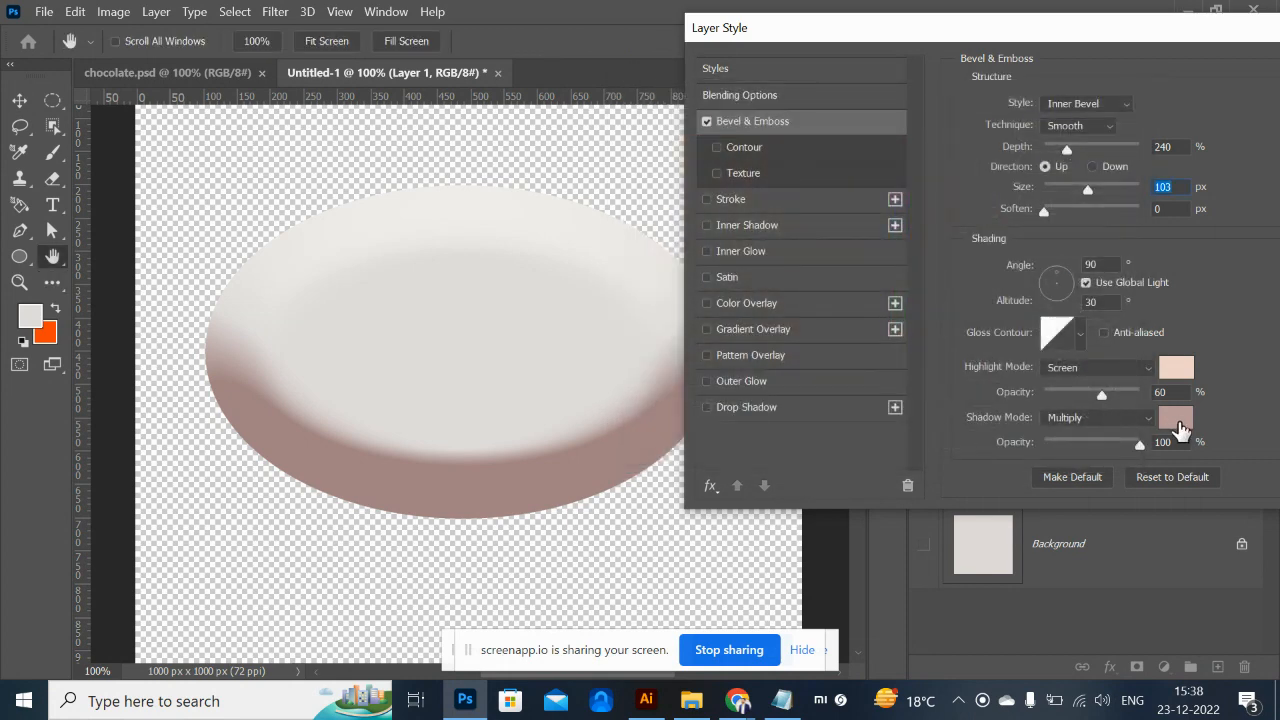
# Set the bevel's shadow color to gray a19d9d and apply the layer style.
pyautogui.click(1176, 418)
pyautogui.click(630, 229)
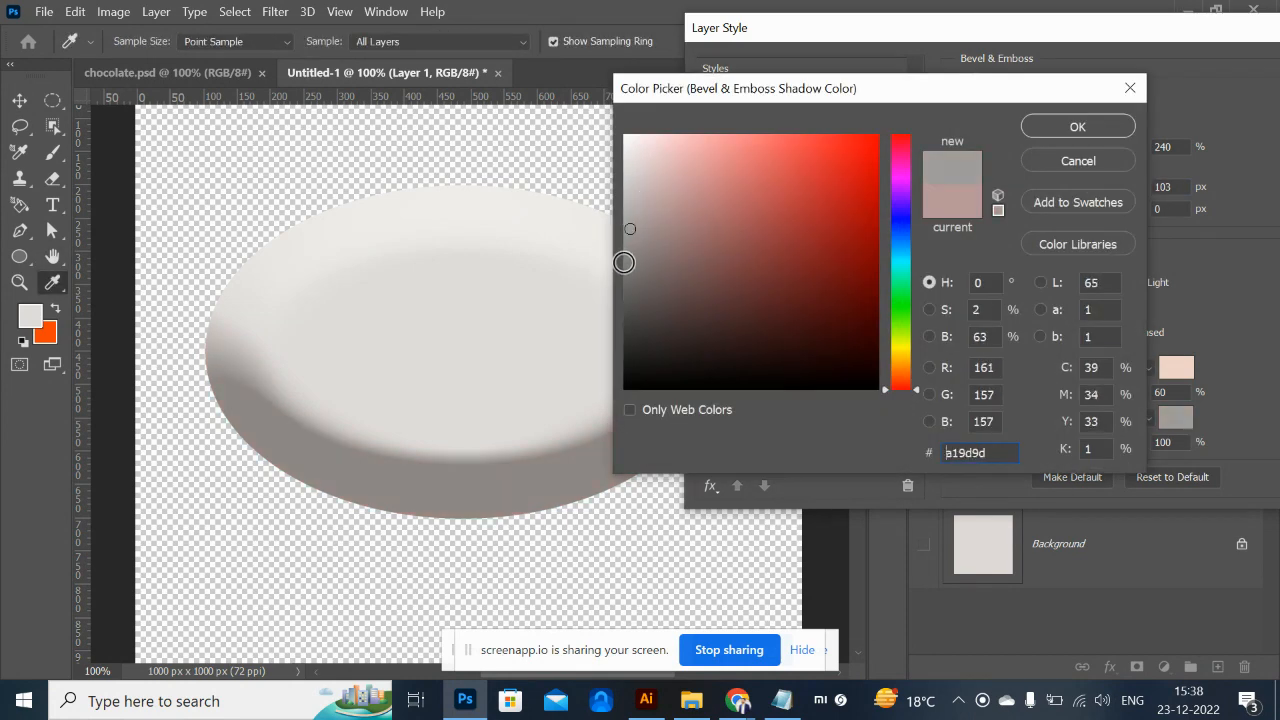
pyautogui.click(1077, 127)
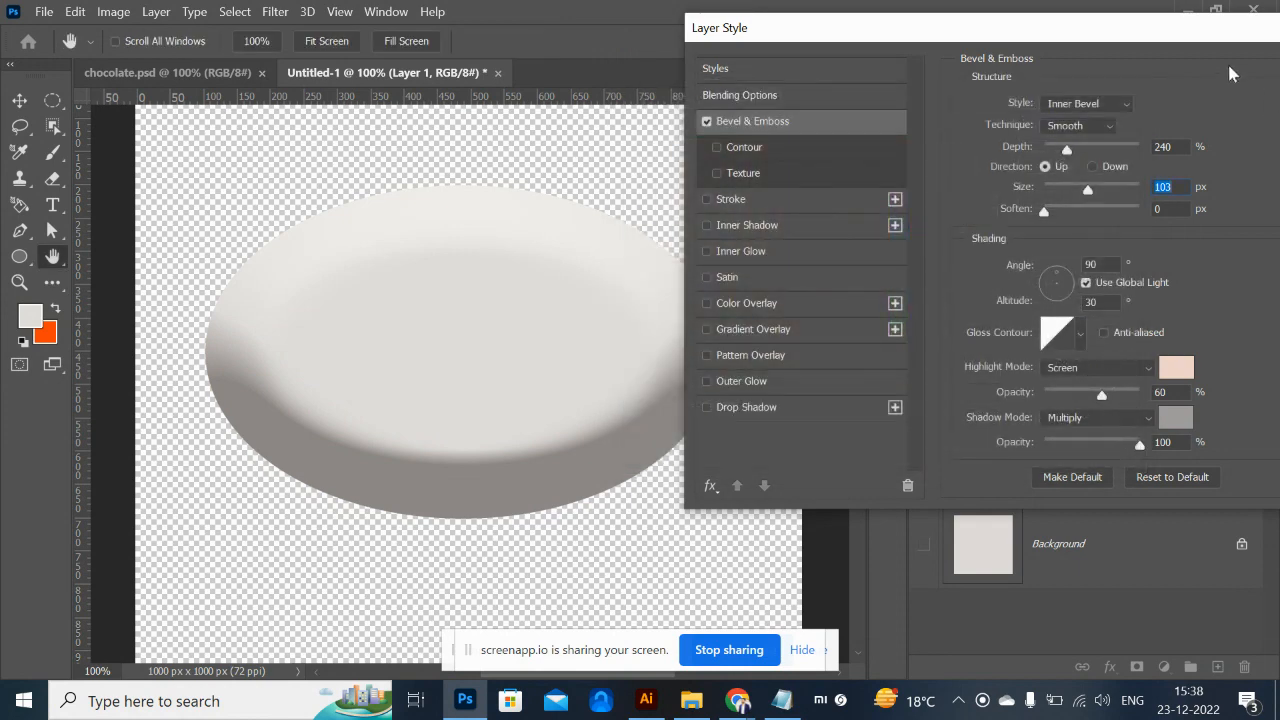
pyautogui.moveTo(1183, 34); pyautogui.dragTo(820, 122)
pyautogui.click(1035, 162)
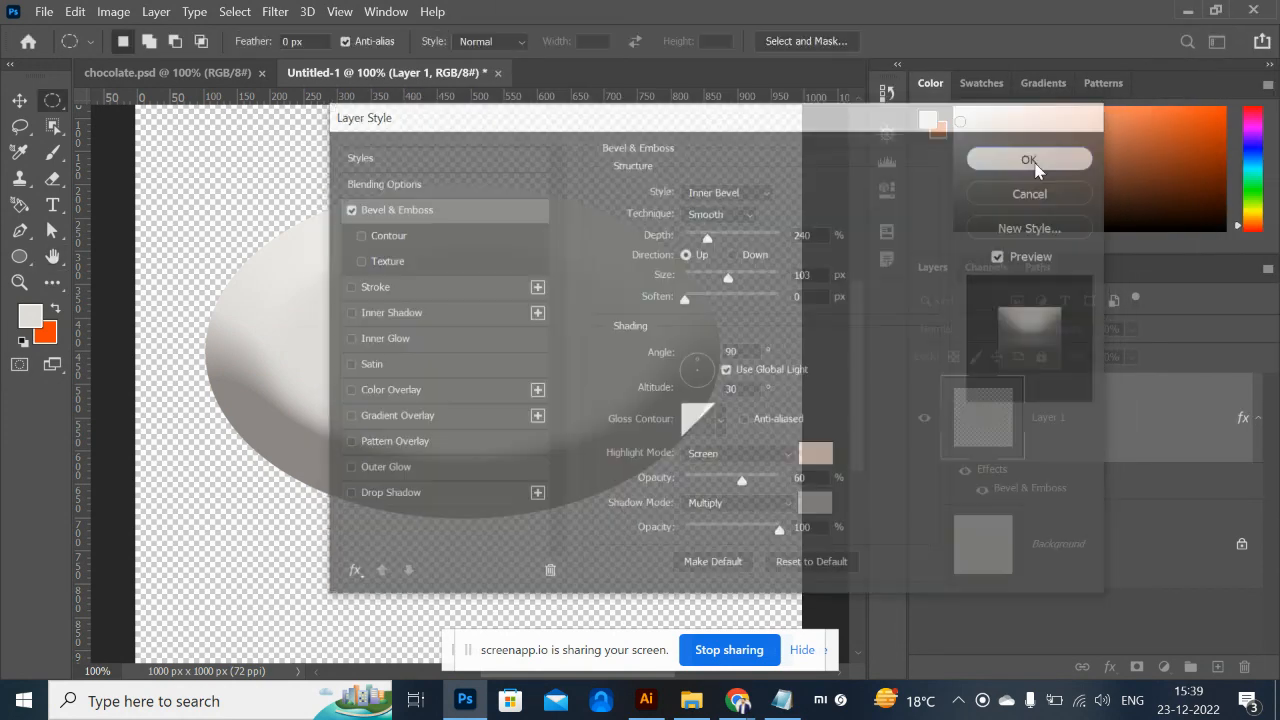
# Move the beveled ellipse slightly lower and scale it proportionally to about 117%.
pyautogui.hotkey('ctrl', '-')
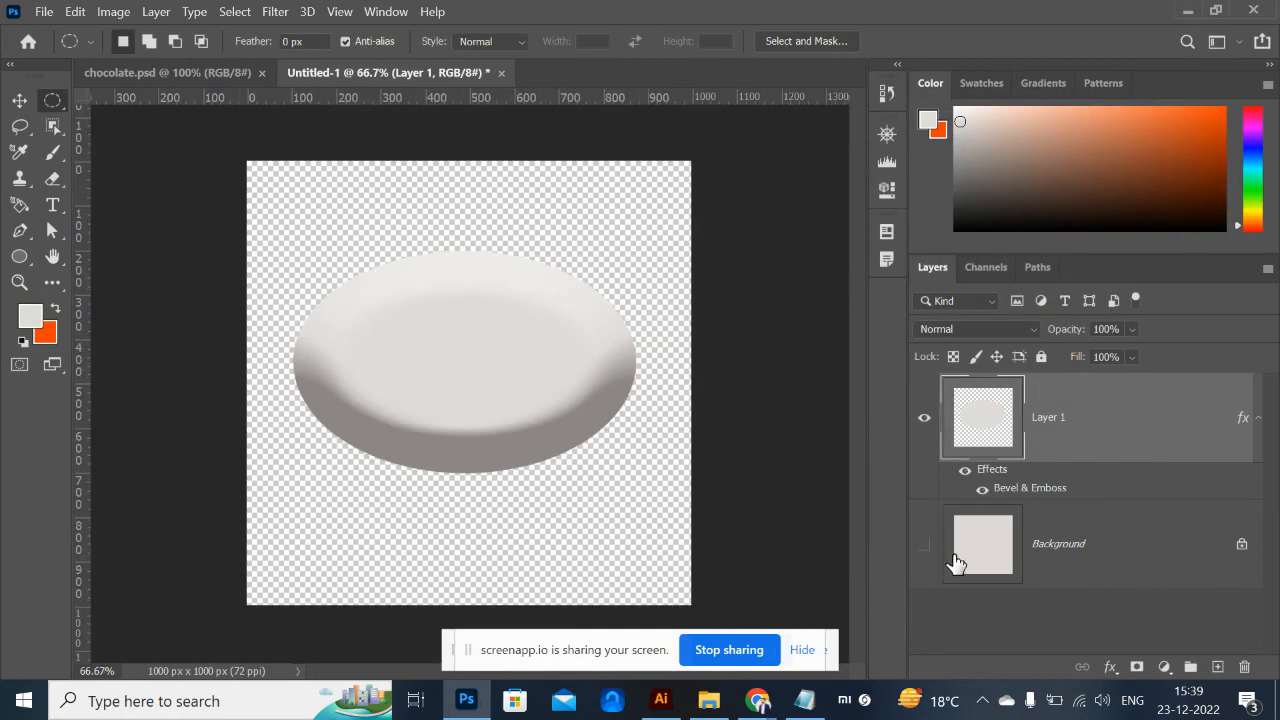
pyautogui.press('v')
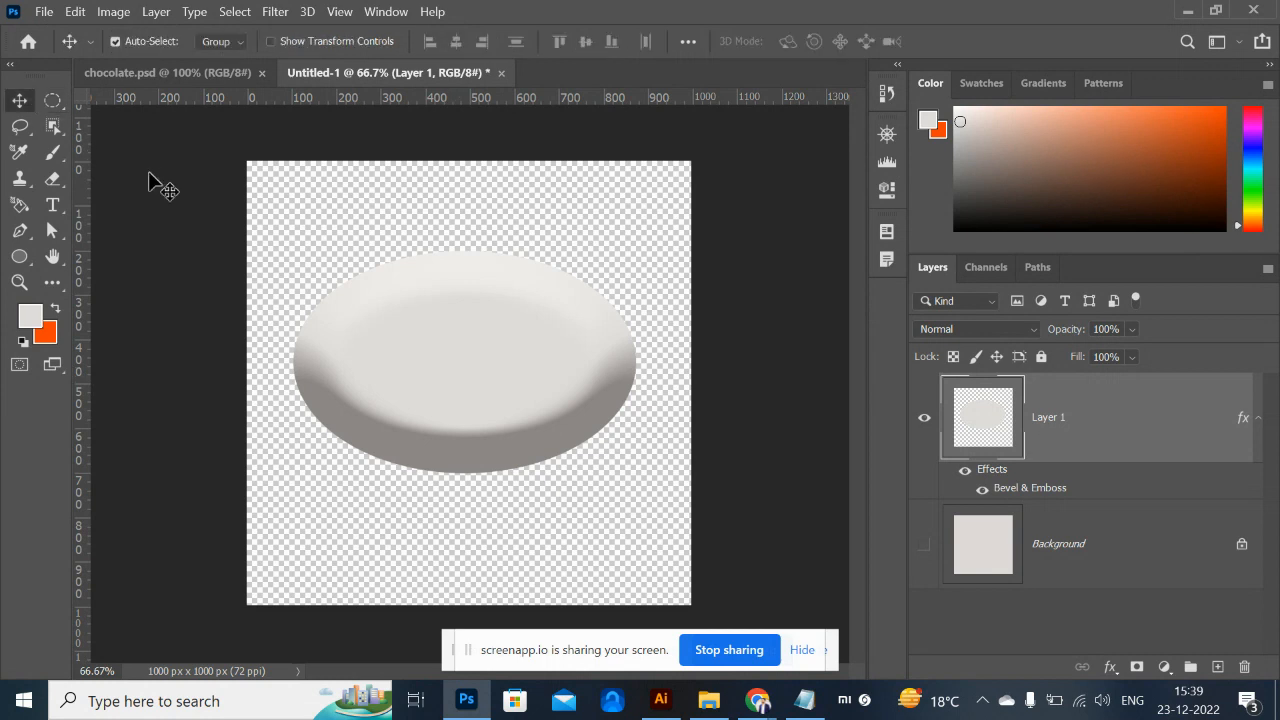
pyautogui.moveTo(512, 372); pyautogui.dragTo(520, 392)
pyautogui.hotkey('ctrl', 't')
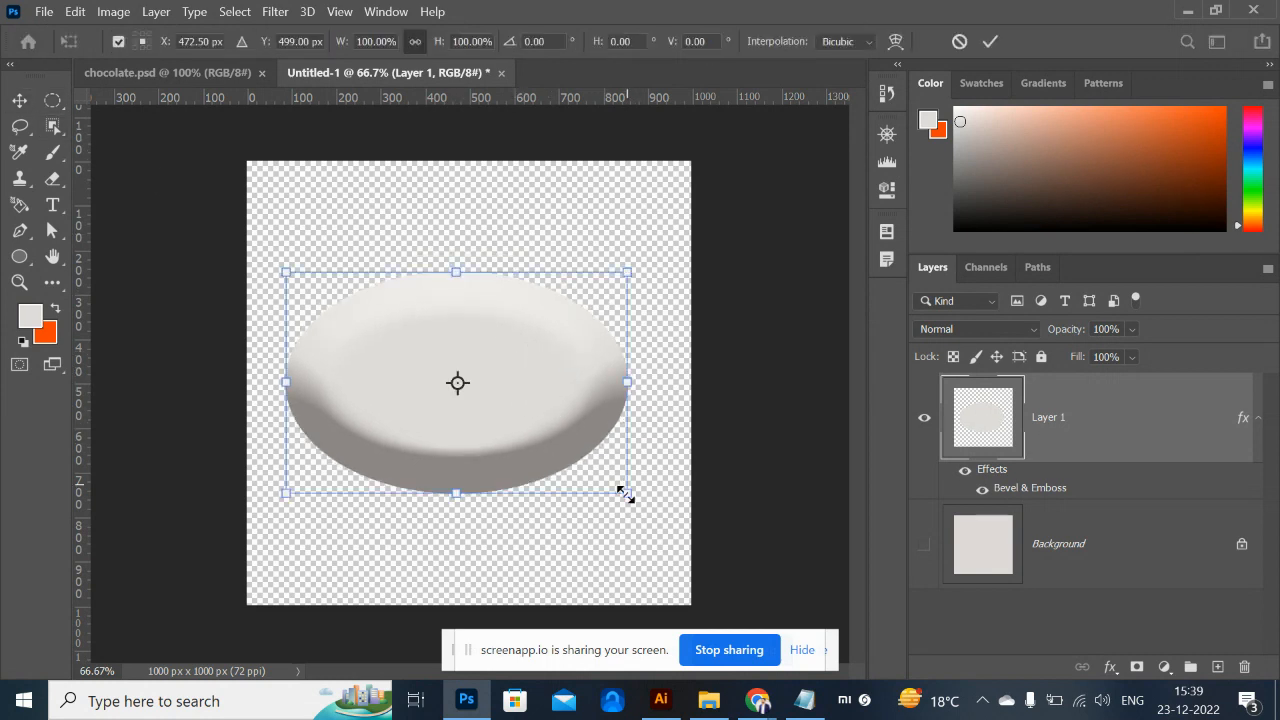
pyautogui.moveTo(627, 493); pyautogui.dragTo(654, 520)
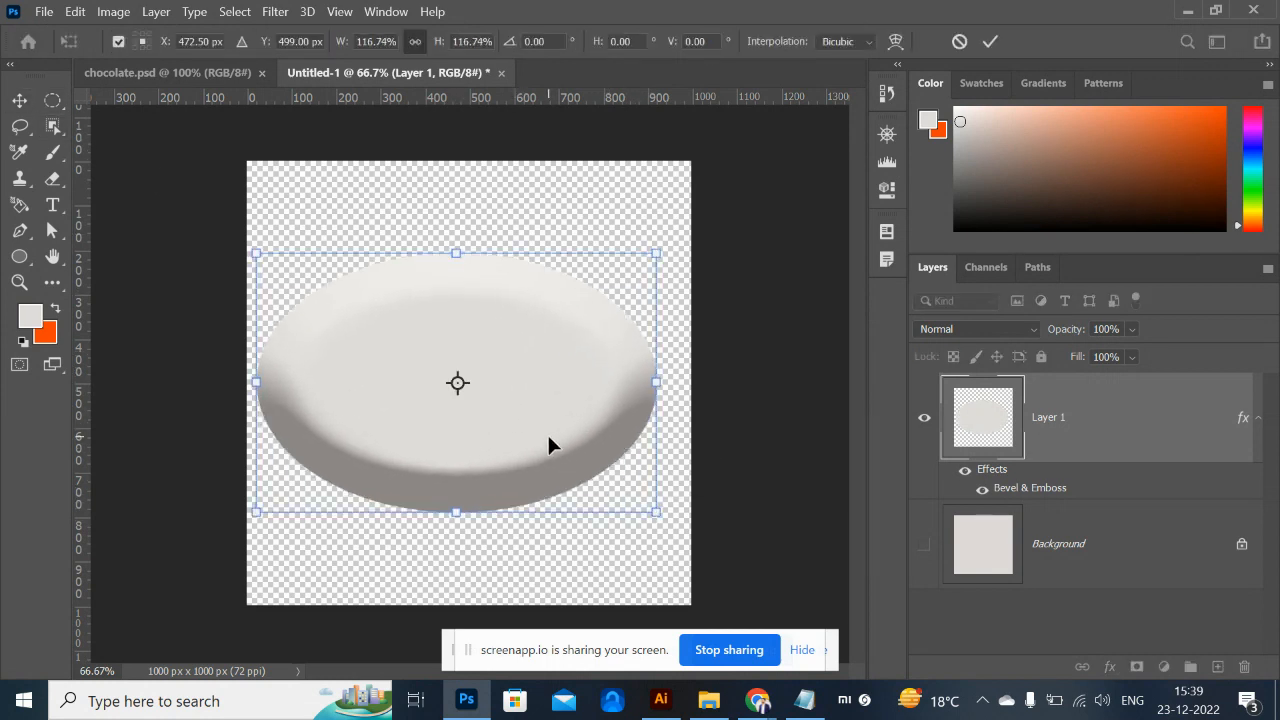
pyautogui.press('Return')
# Show the Background layer again and move the beveled ellipse to the center of the canvas.
pyautogui.click(924, 546)
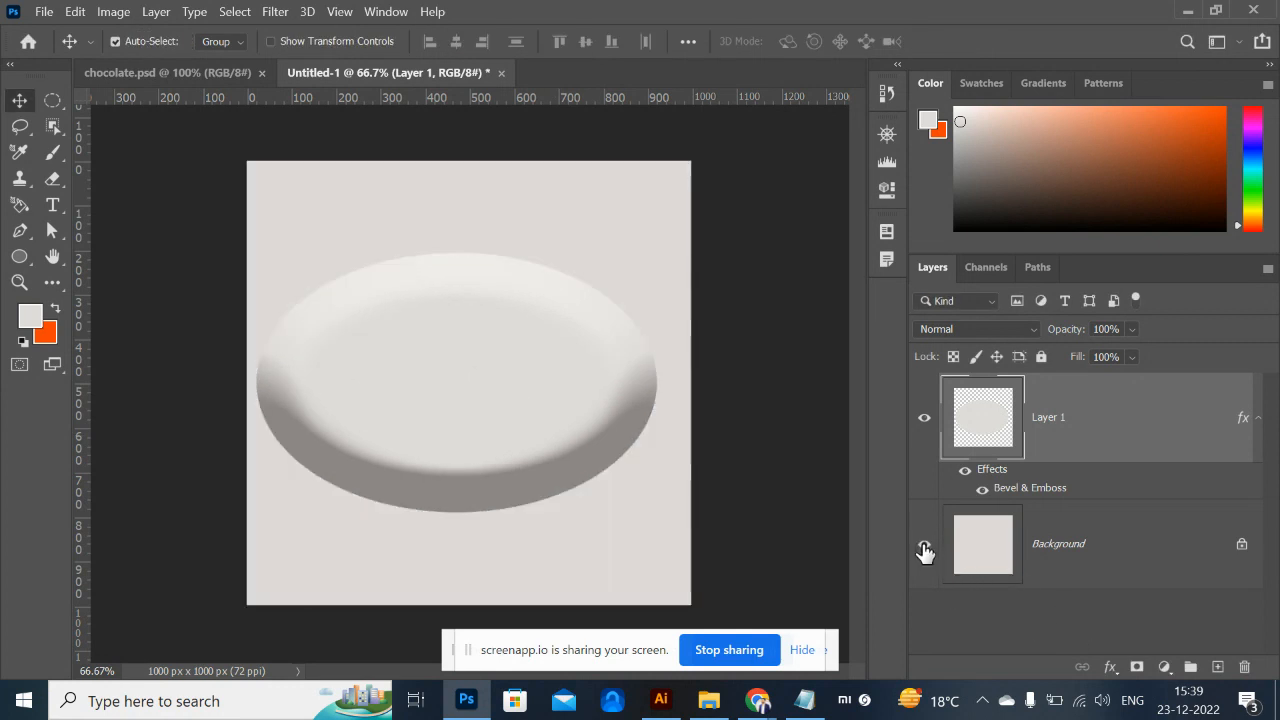
pyautogui.moveTo(416, 393); pyautogui.dragTo(435, 388)
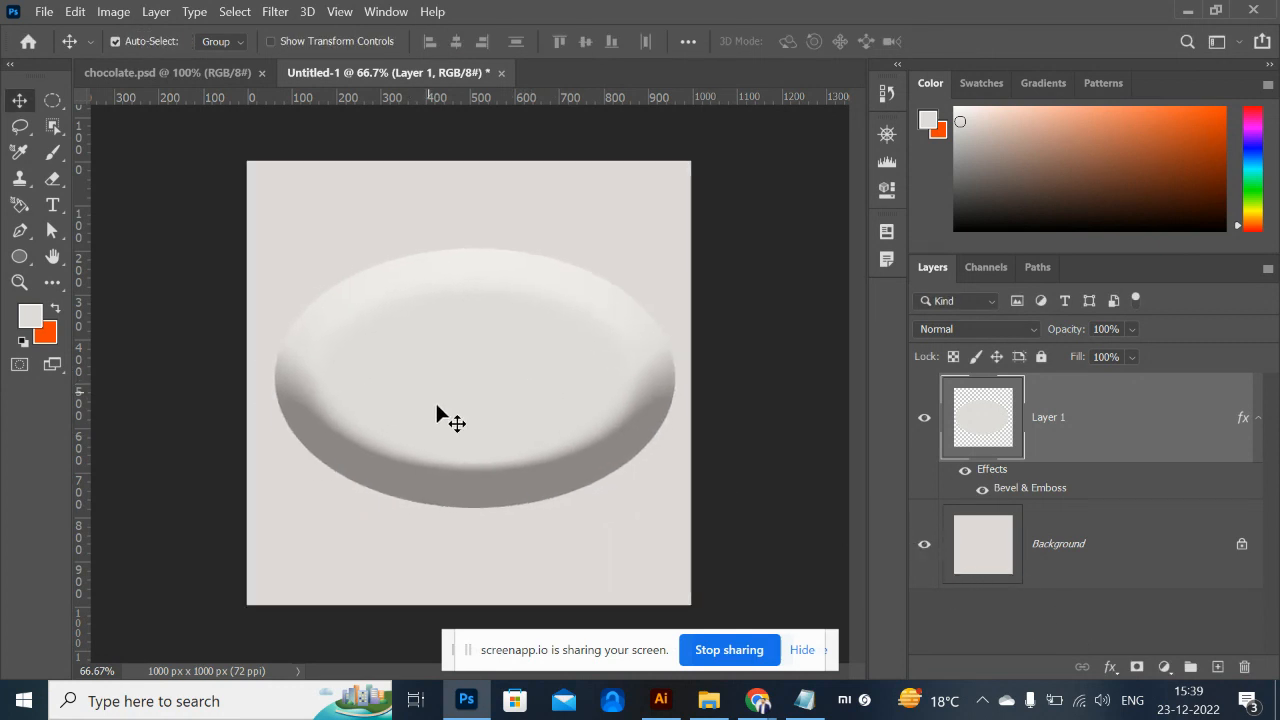
pyautogui.moveTo(514, 420); pyautogui.dragTo(485, 370)
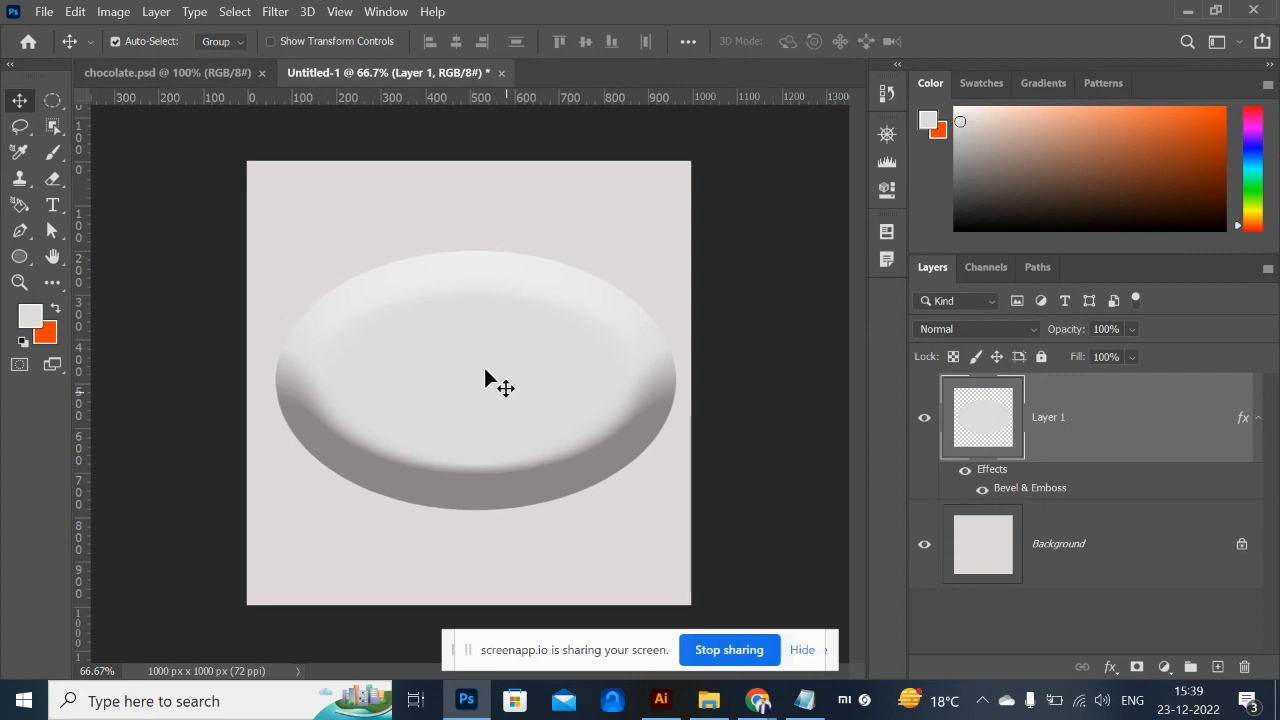
# Switch to the Chrome window with the Google results for "flyer design".
pyautogui.hotkey('alt', 'Tab')
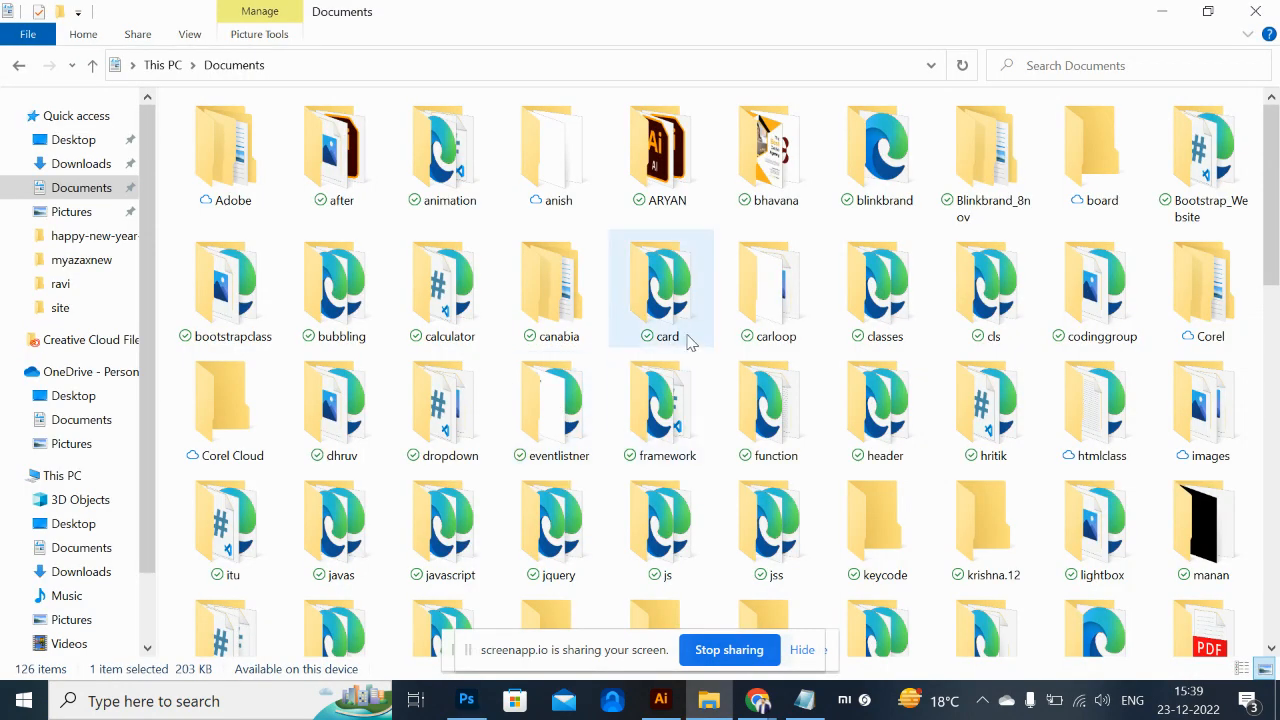
pyautogui.hotkey('alt', 'Tab')
pyautogui.hotkey('alt', 'Tab')
pyautogui.hotkey('alt', 'Tab')
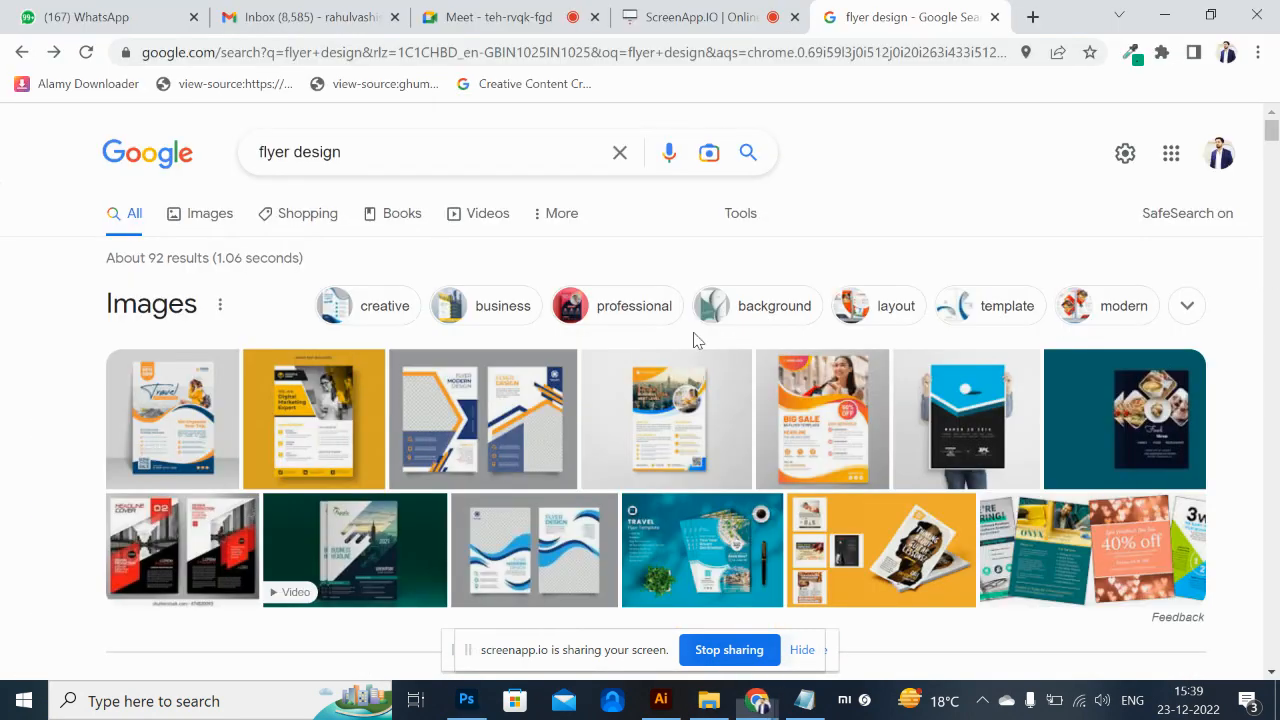
# Search Google Images for "dove png", refining the query to "dove logo png".
pyautogui.tripleClick(446, 149)
pyautogui.write('dove png')
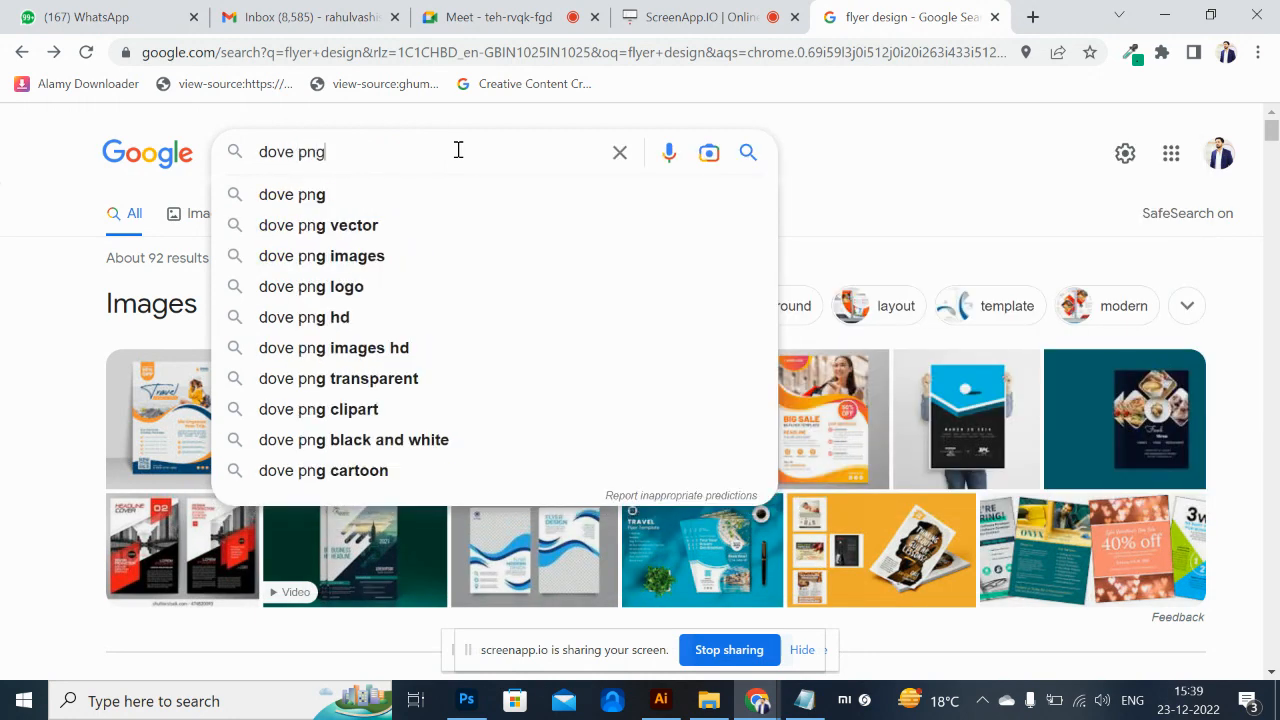
pyautogui.press('Return')
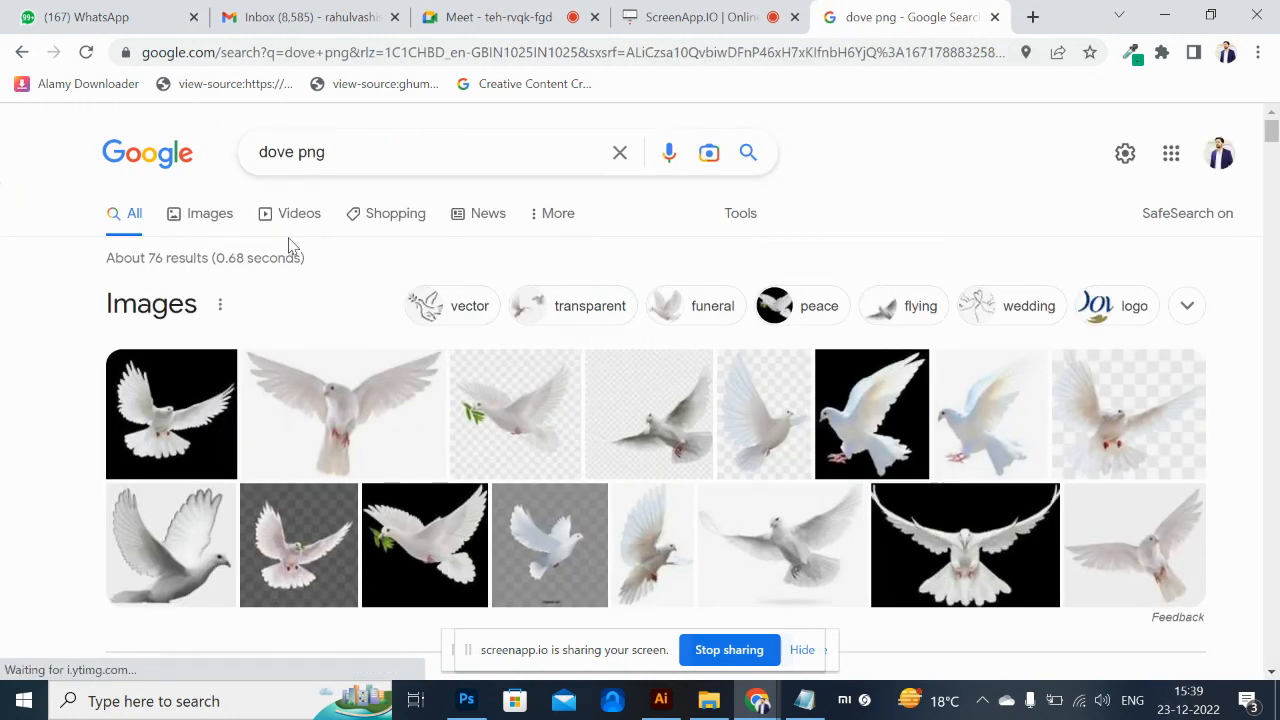
pyautogui.click(219, 214)
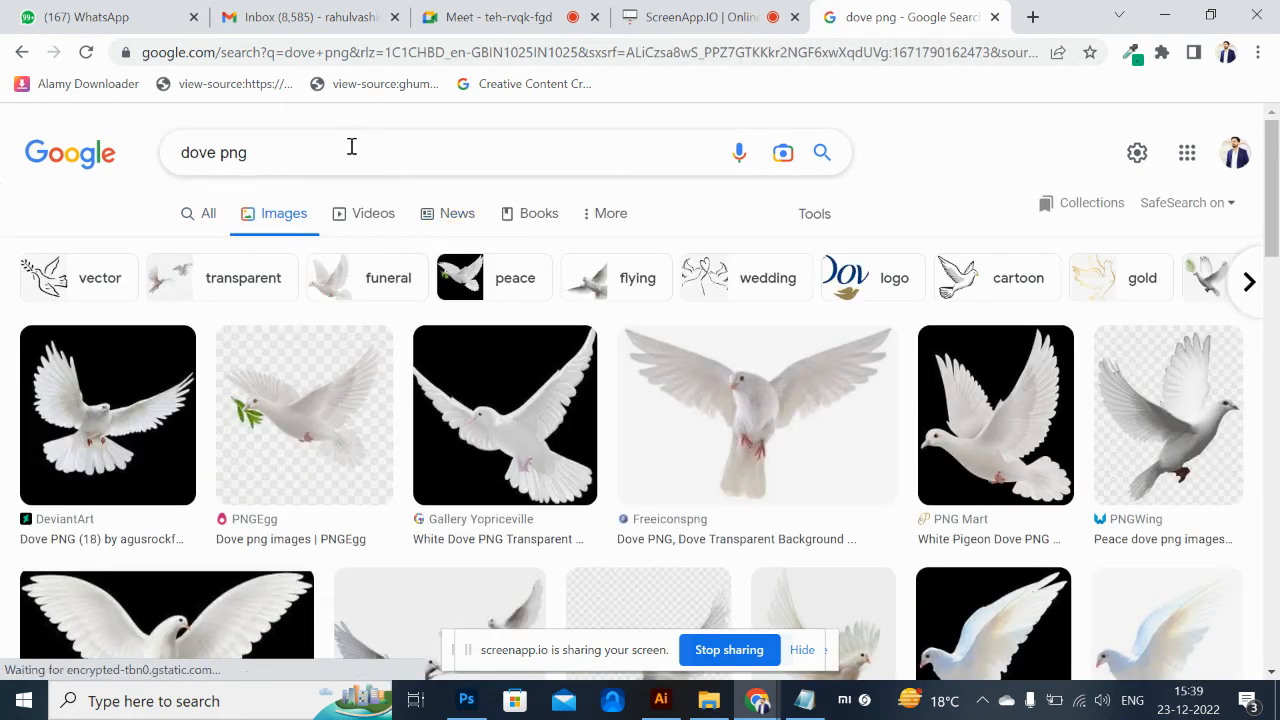
pyautogui.click(252, 153)
pyautogui.write('logo')
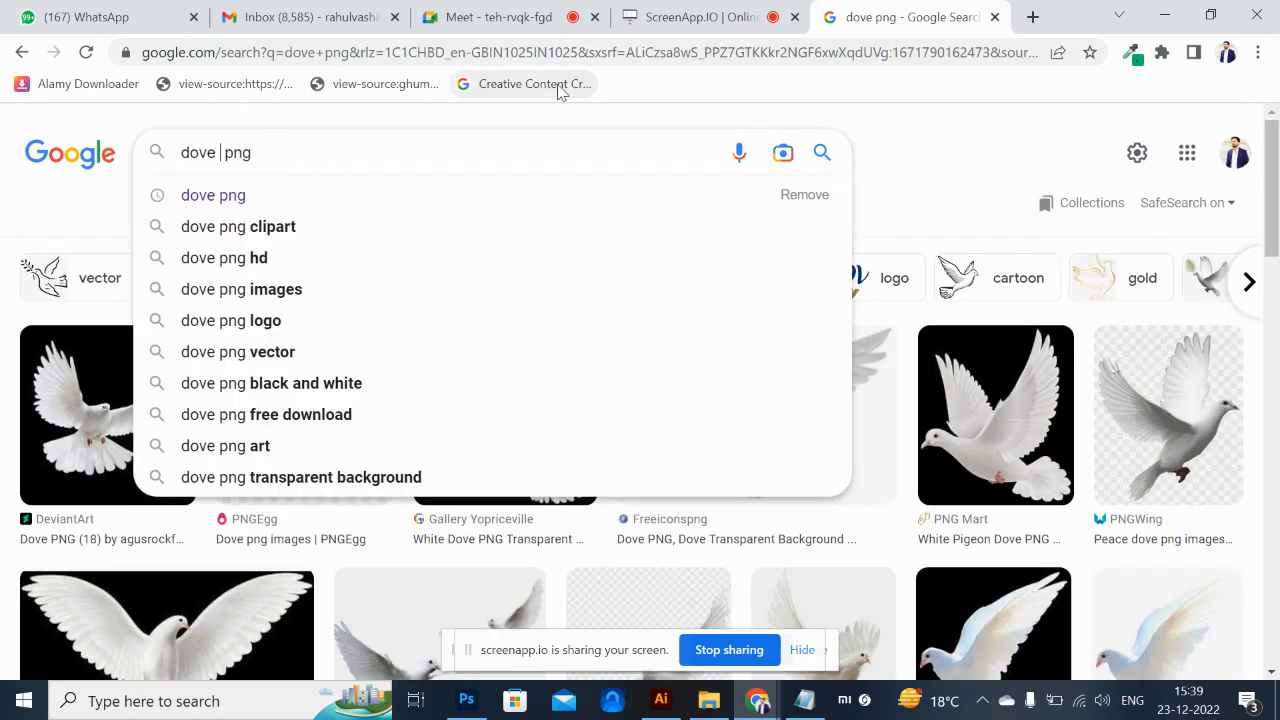
pyautogui.press('Return')
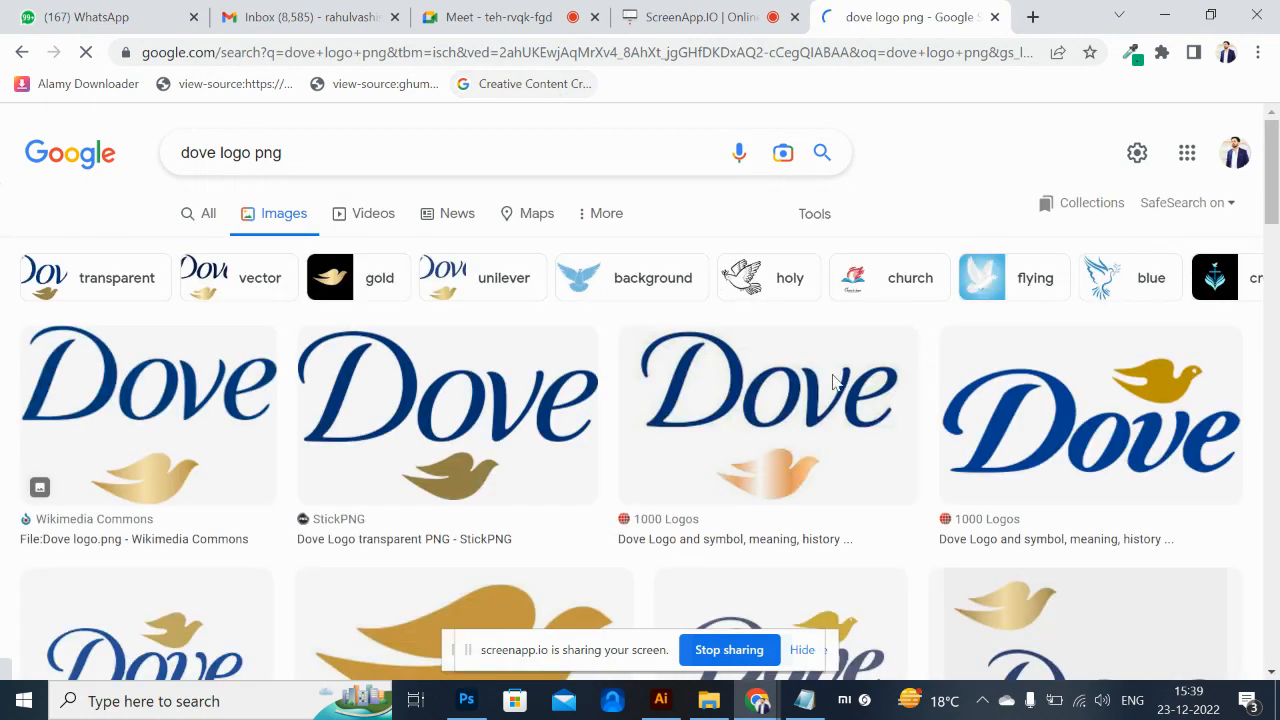
# Preview and close the 1000 Logos Dove result, and filter the image results to transparent ones.
pyautogui.click(1088, 465)
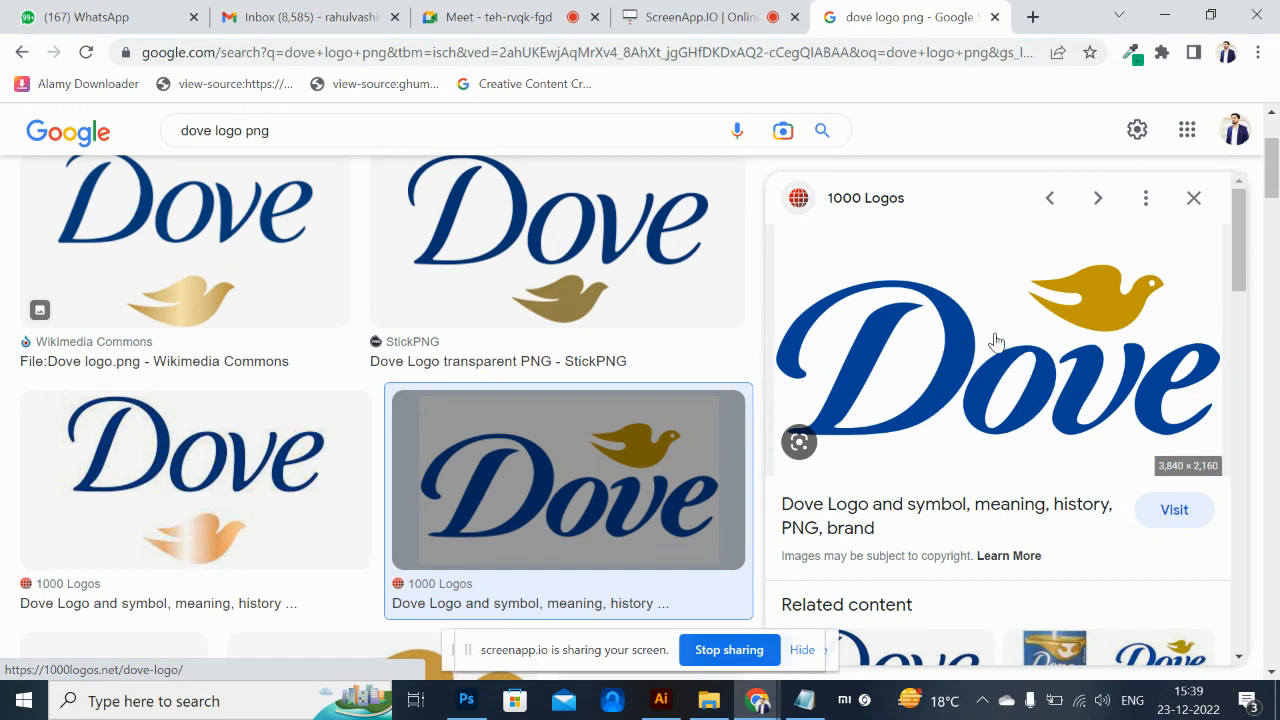
pyautogui.click(1193, 198)
pyautogui.scroll(2, 830, 250)
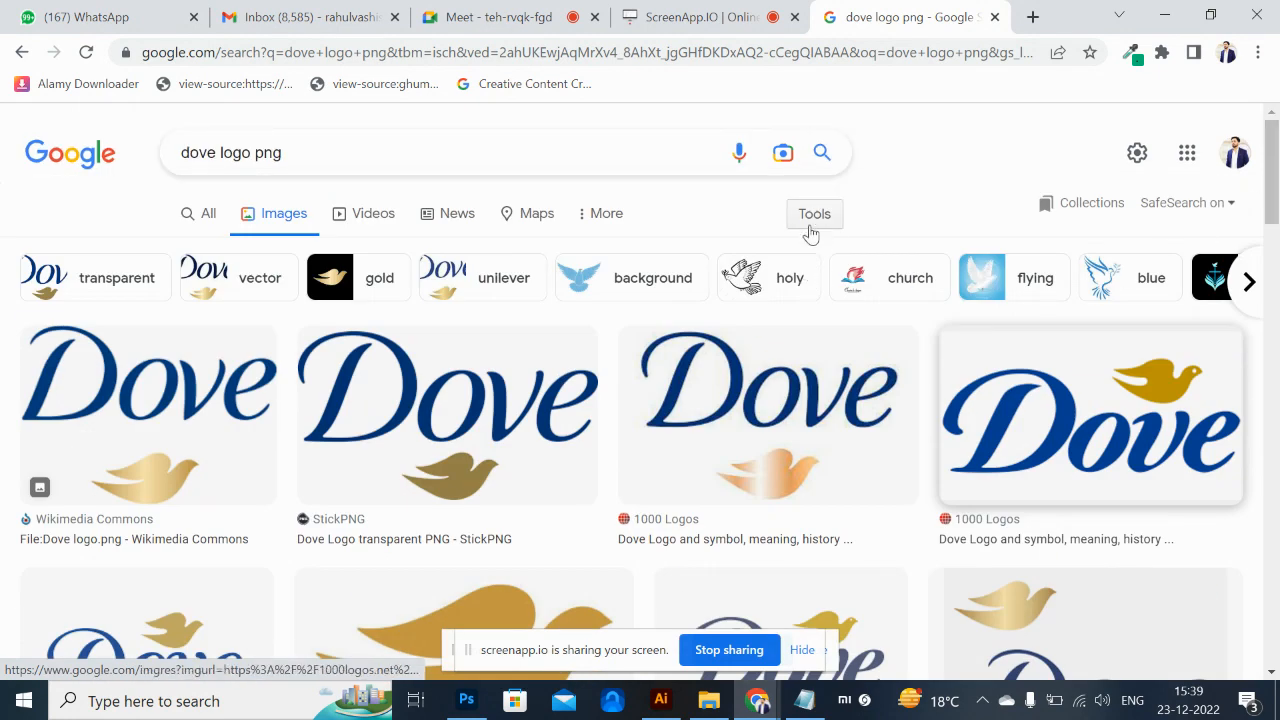
pyautogui.click(811, 222)
pyautogui.click(260, 251)
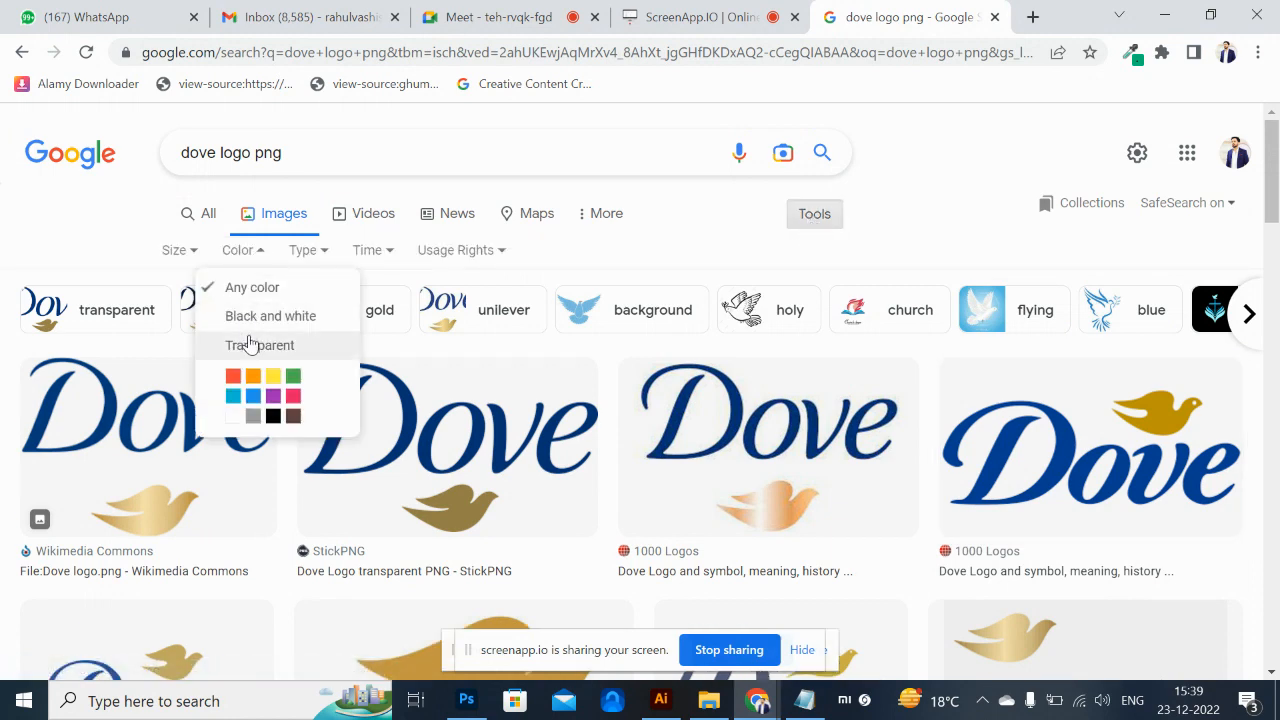
pyautogui.click(252, 345)
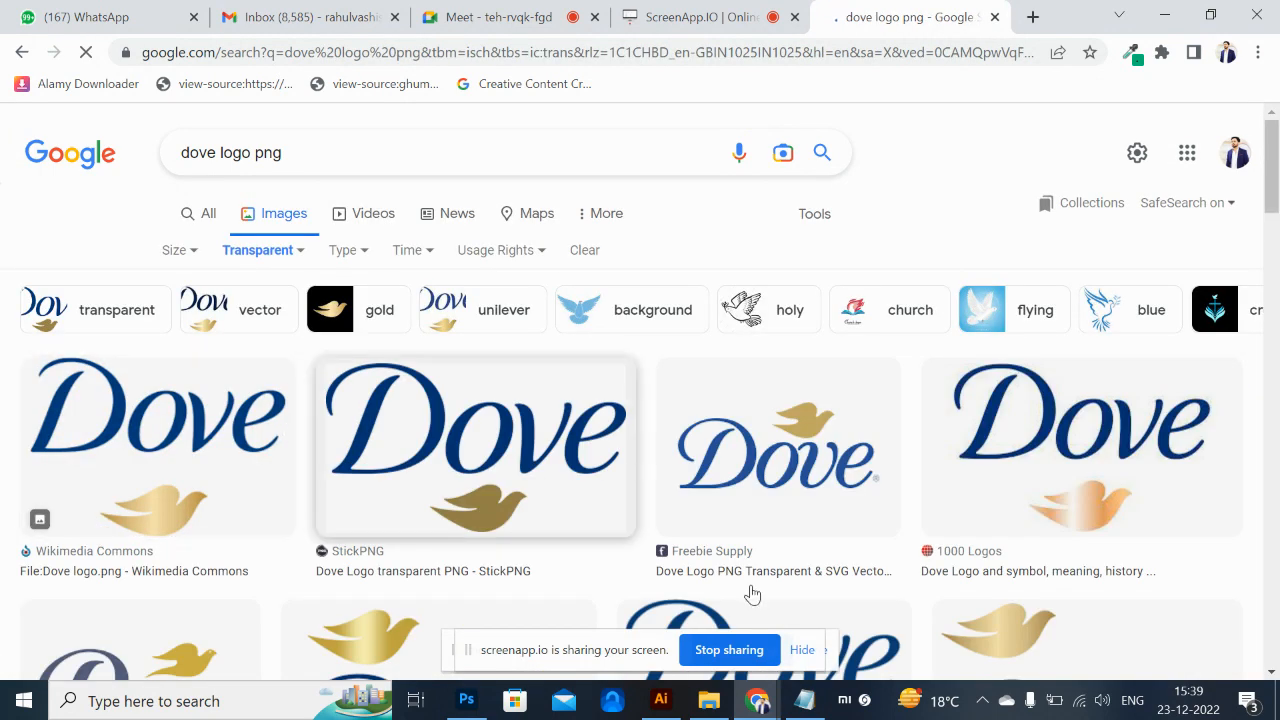
# Open the StickPNG Dove logo result and save its image as a PNG in the ravi folder.
pyautogui.click(509, 491)
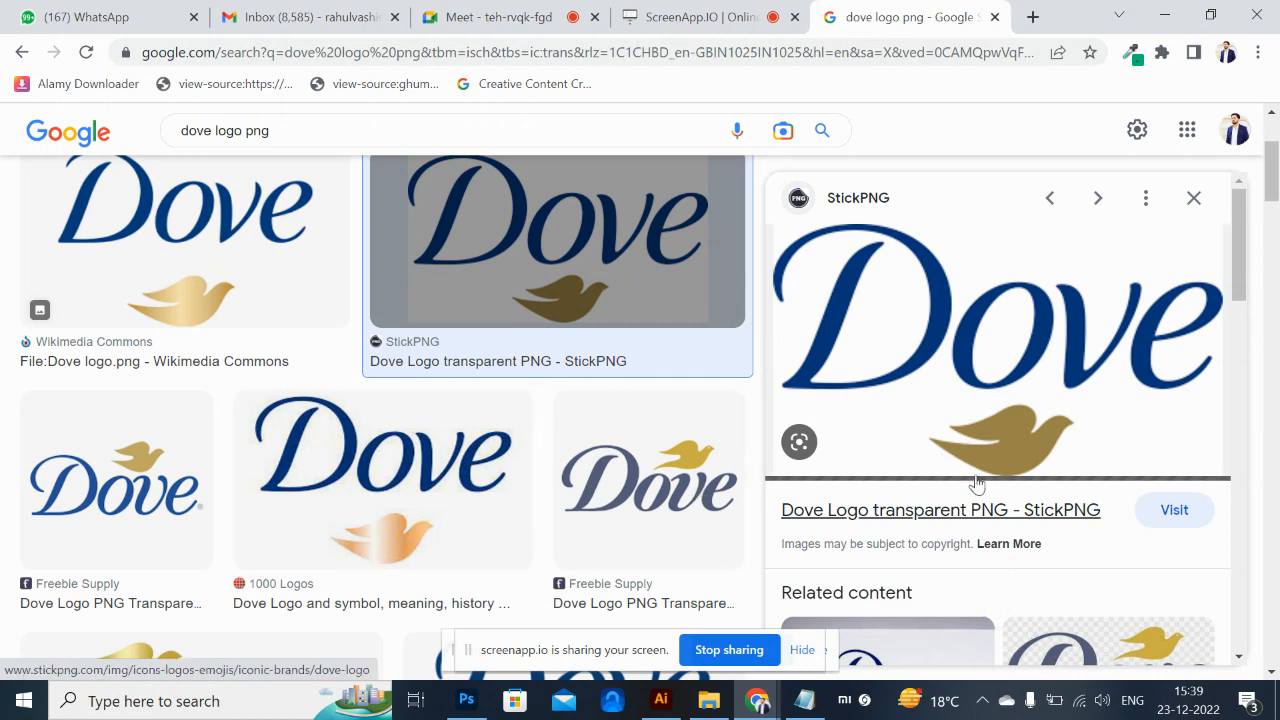
pyautogui.rightClick(1033, 355)
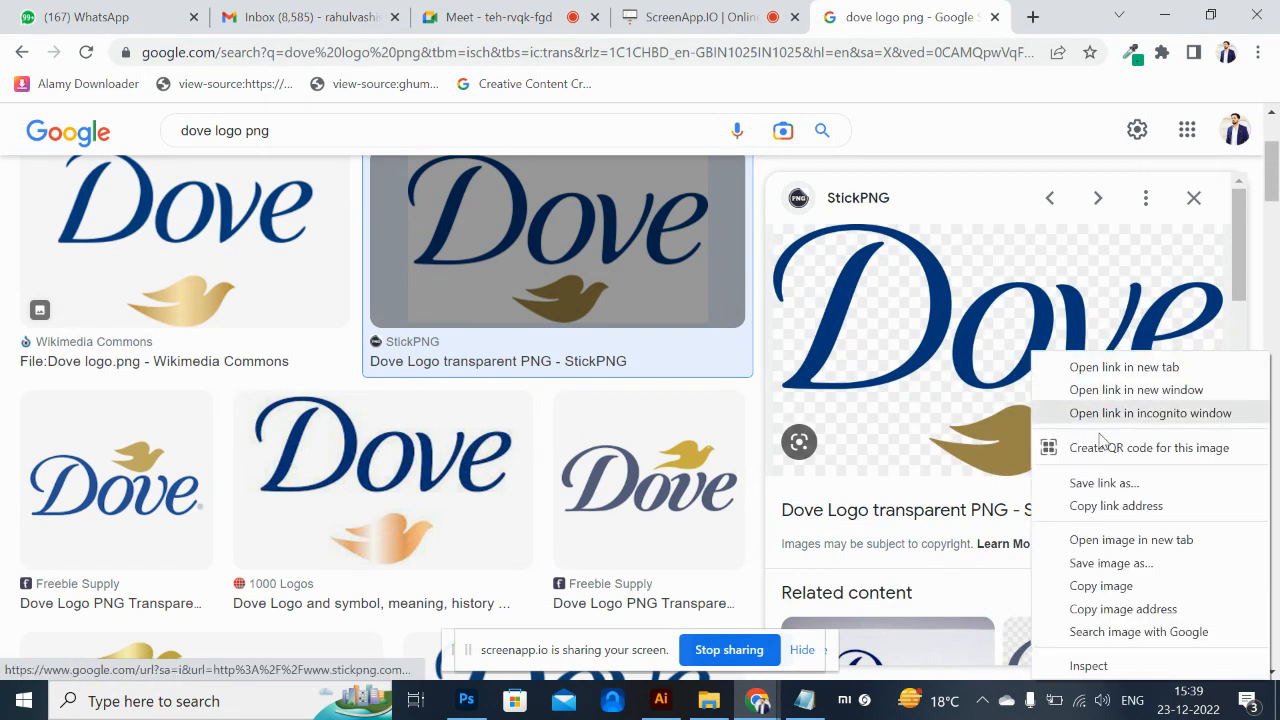
pyautogui.click(1109, 567)
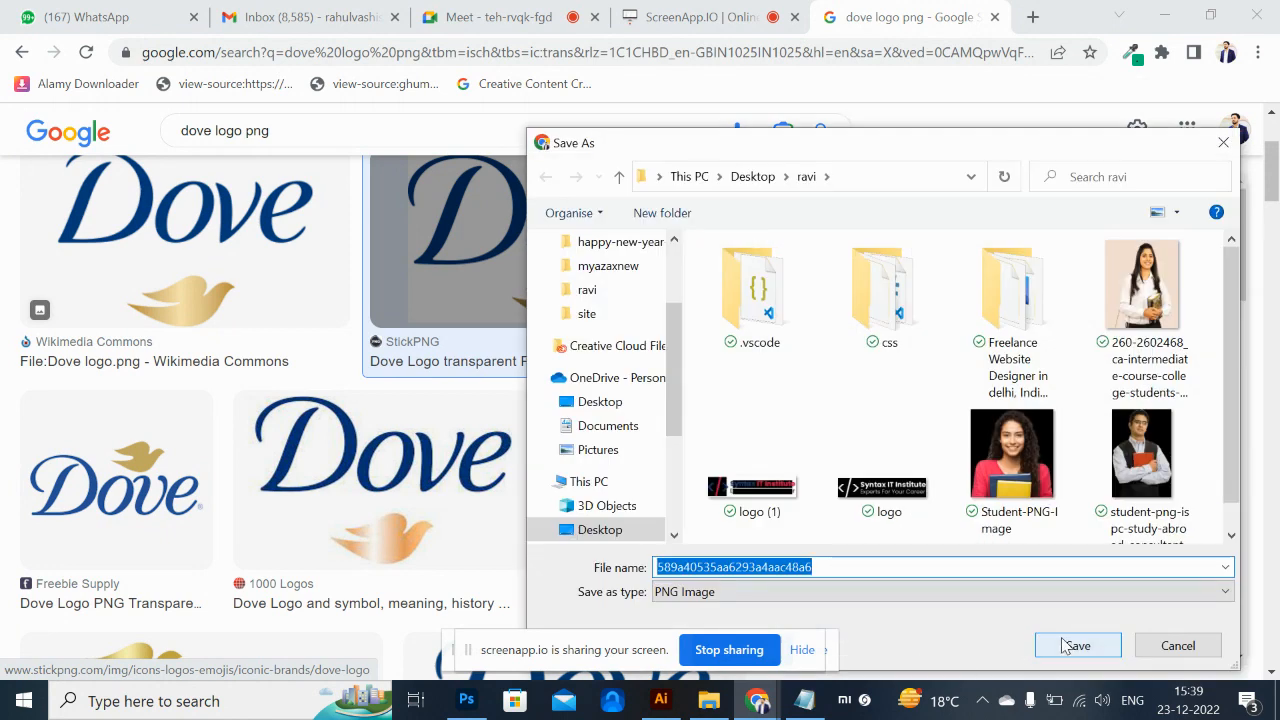
pyautogui.click(1067, 646)
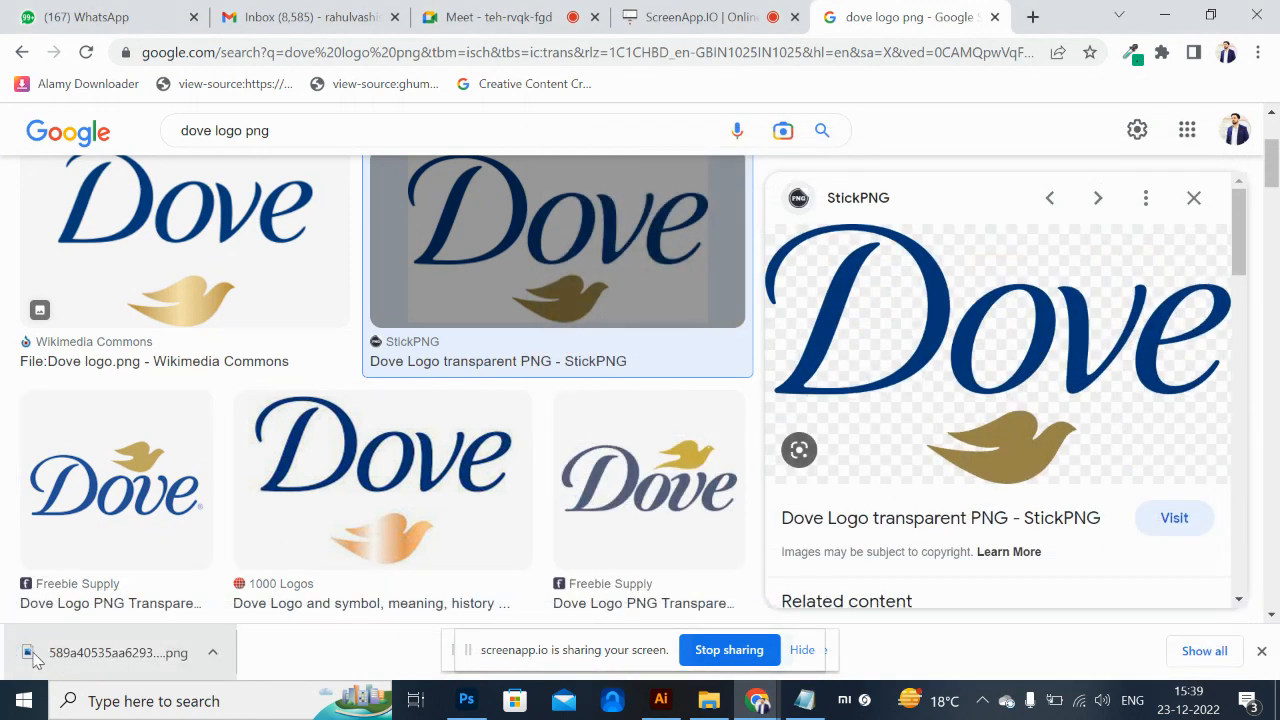
# Place the downloaded Dove logo into the Photoshop document, scale it down over the ellipse, and delete it.
pyautogui.moveTo(44, 665); pyautogui.dragTo(512, 366)
pyautogui.hotkey('alt', 'Tab')
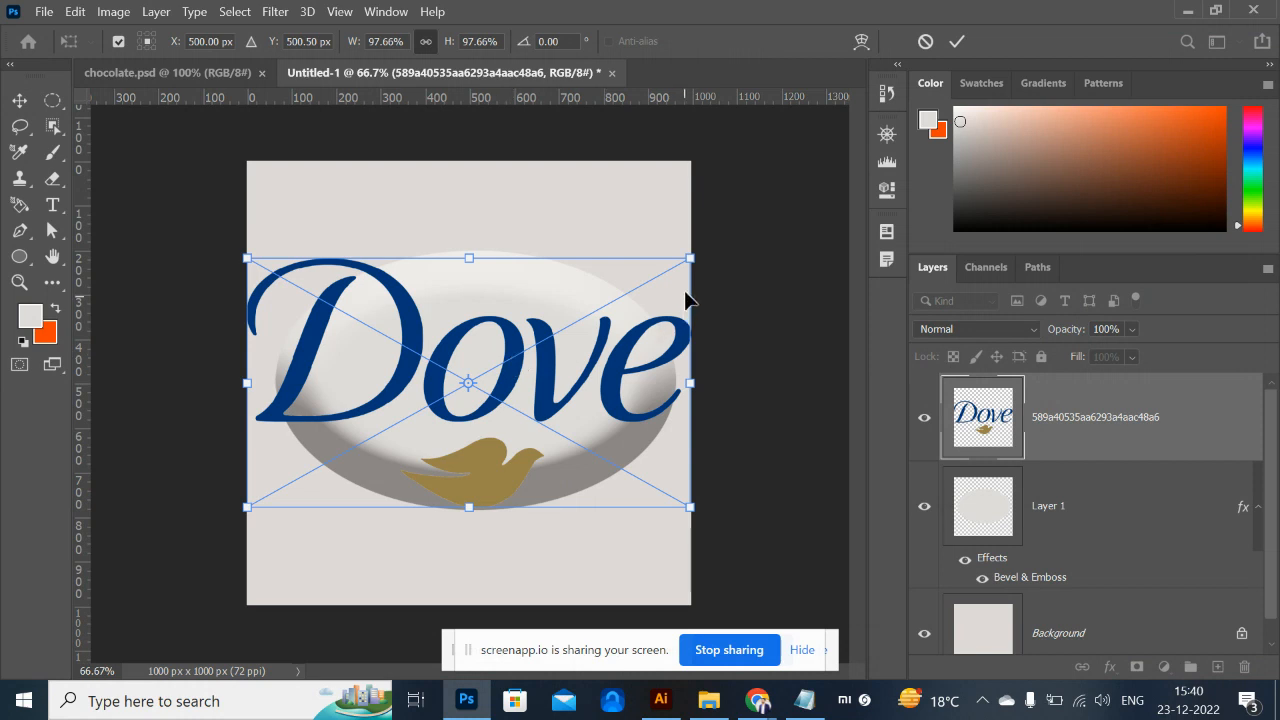
pyautogui.moveTo(690, 261); pyautogui.dragTo(549, 367)
pyautogui.press('Return')
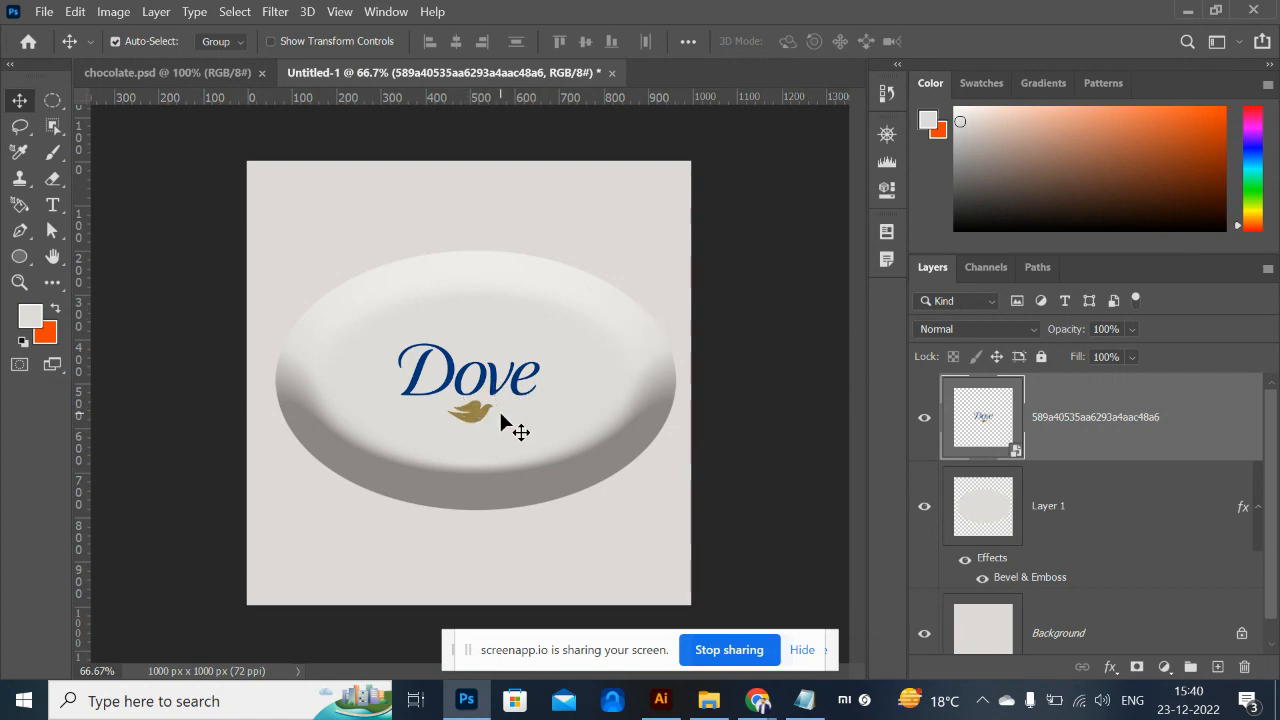
pyautogui.press('Delete')
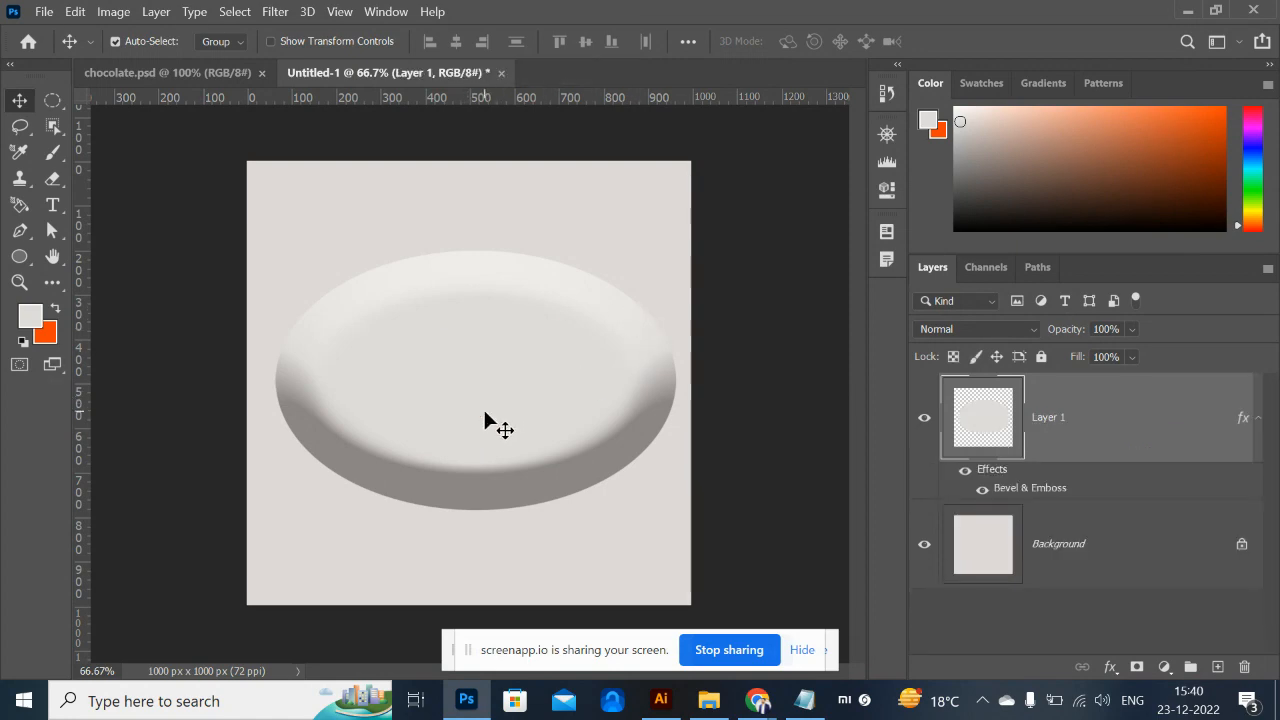
# Place the downloaded Dove logo from Chrome again, shrink it to about 34% on the ellipse, and remove its layer.
pyautogui.hotkey('alt', 'Tab')
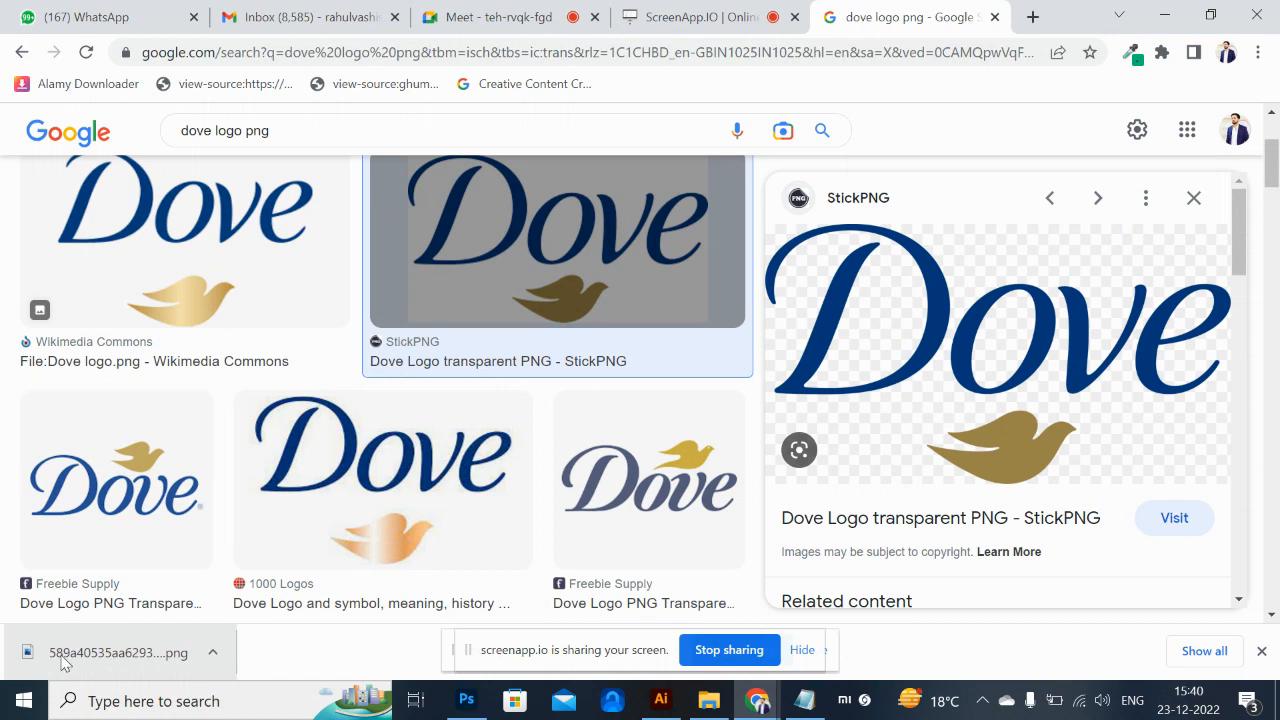
pyautogui.moveTo(118, 652); pyautogui.dragTo(477, 486)
pyautogui.hotkey('alt', 'Tab')
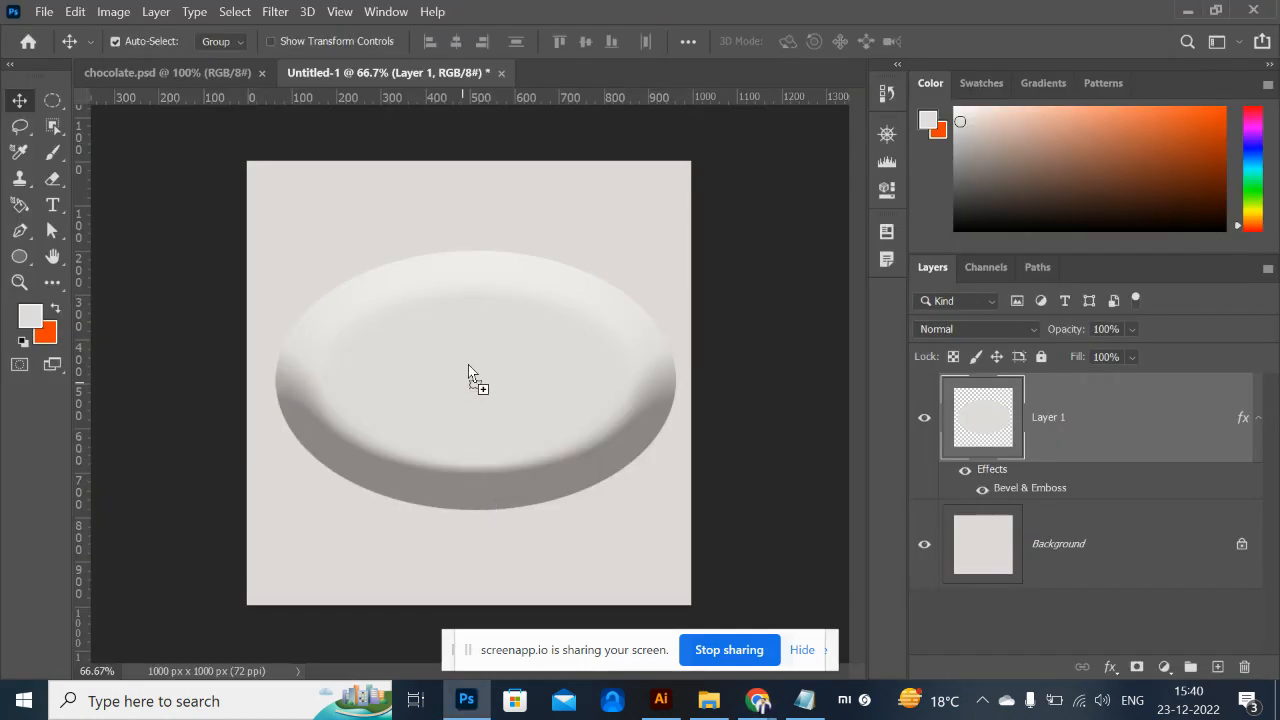
pyautogui.moveTo(468, 364); pyautogui.dragTo(470, 370)
pyautogui.moveTo(686, 260); pyautogui.dragTo(548, 343)
pyautogui.press('Return')
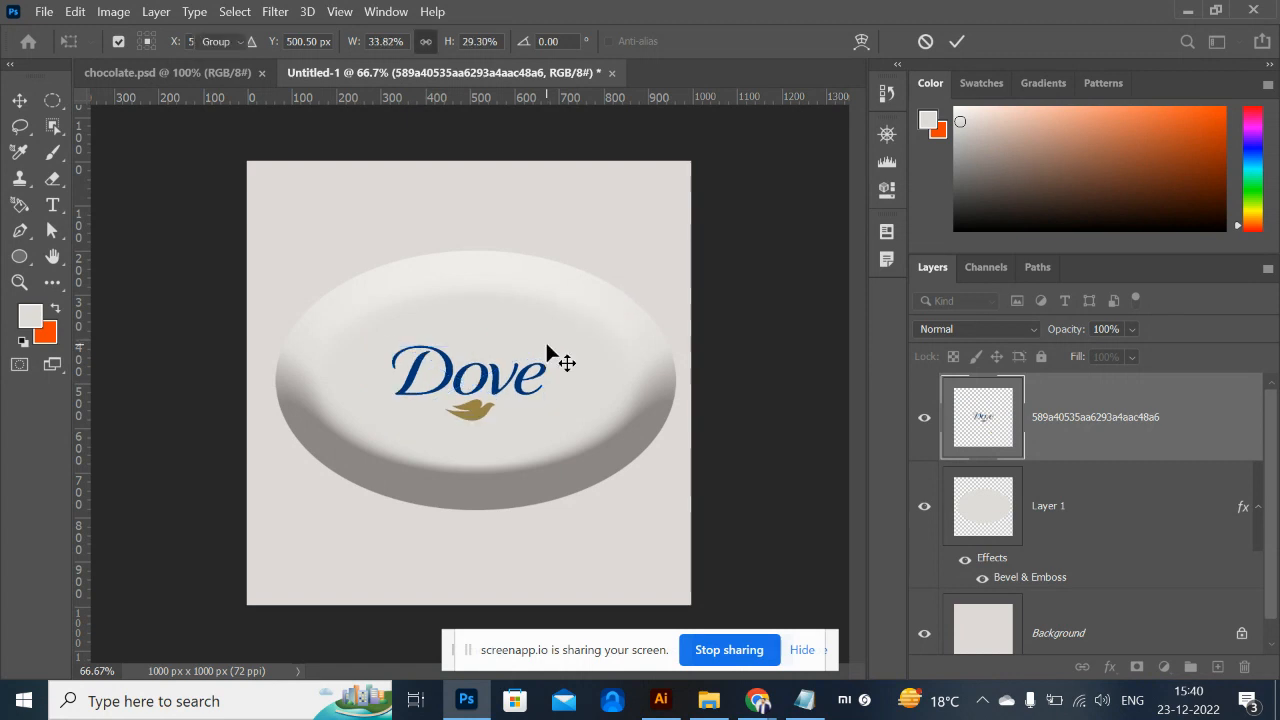
pyautogui.press('Delete')
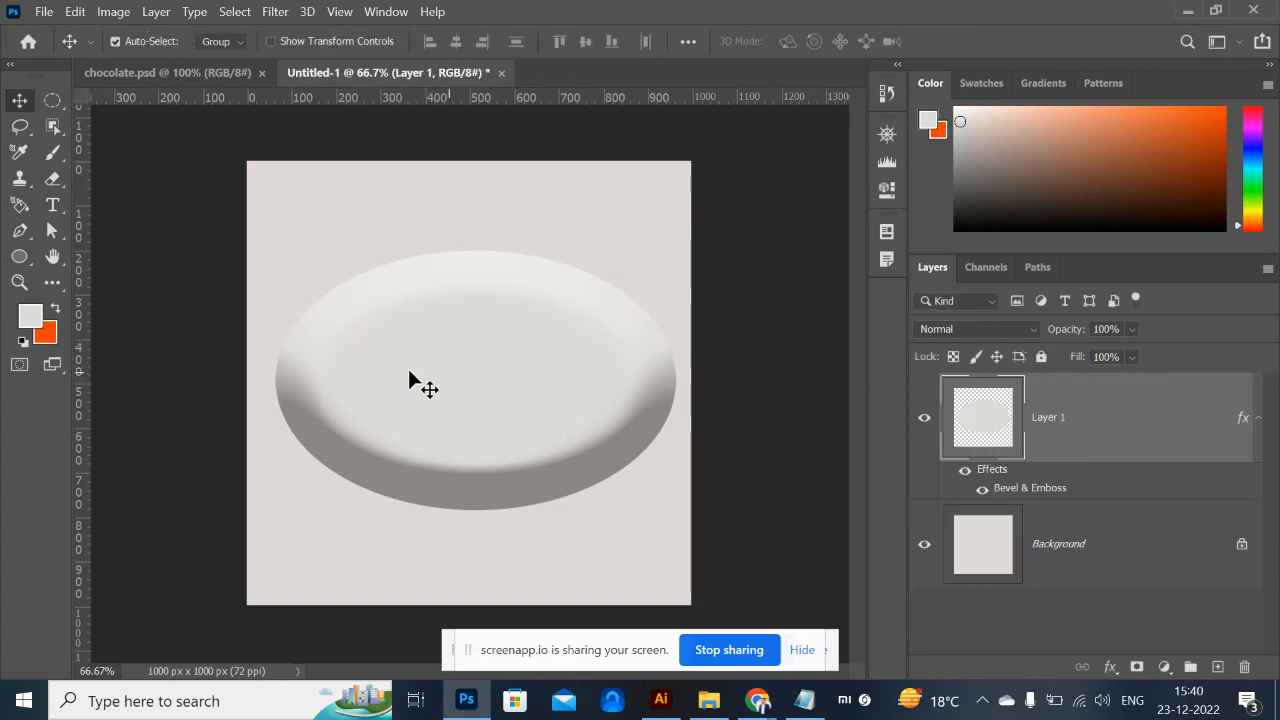
pyautogui.click(44, 11)
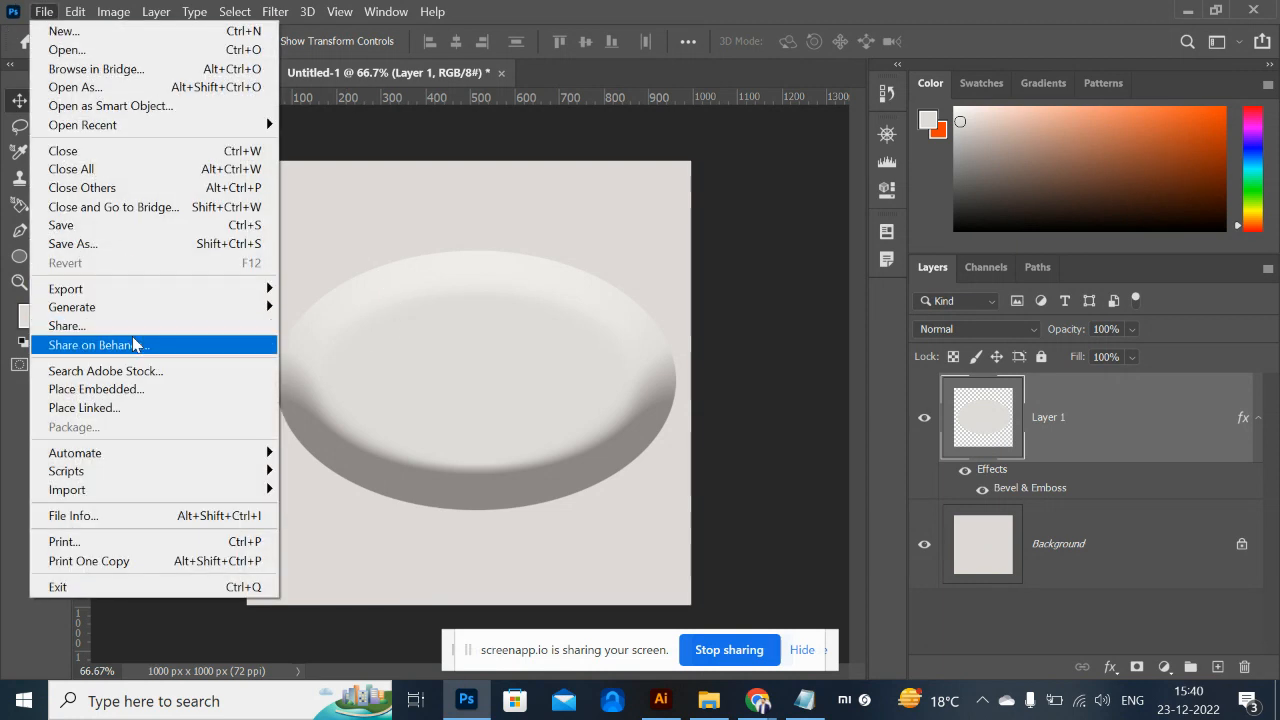
pyautogui.moveTo(126, 492)
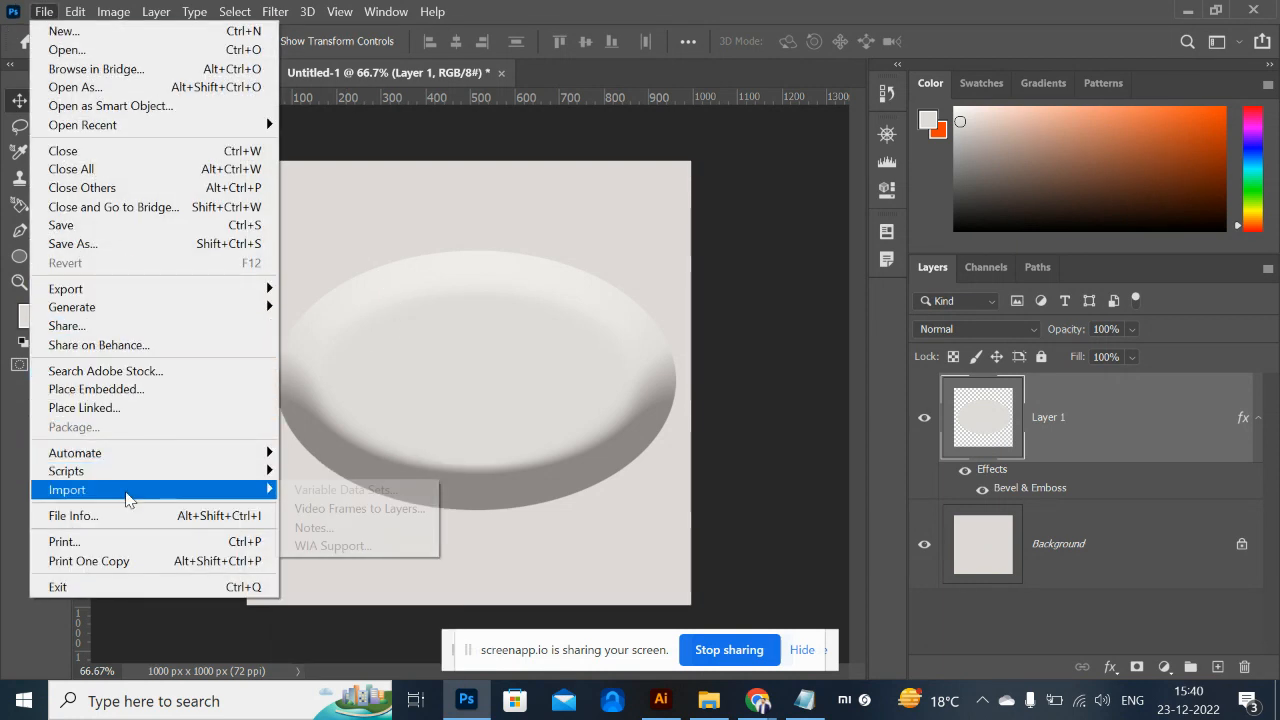
pyautogui.moveTo(185, 476)
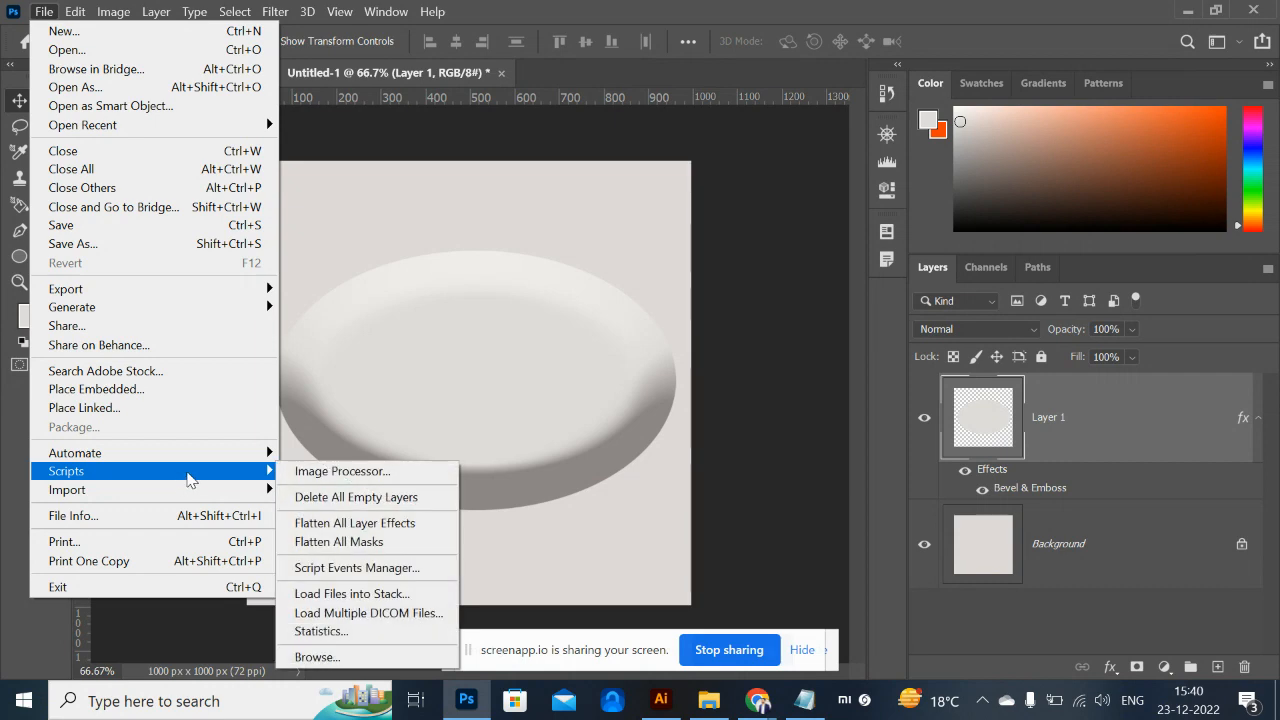
pyautogui.click(507, 368)
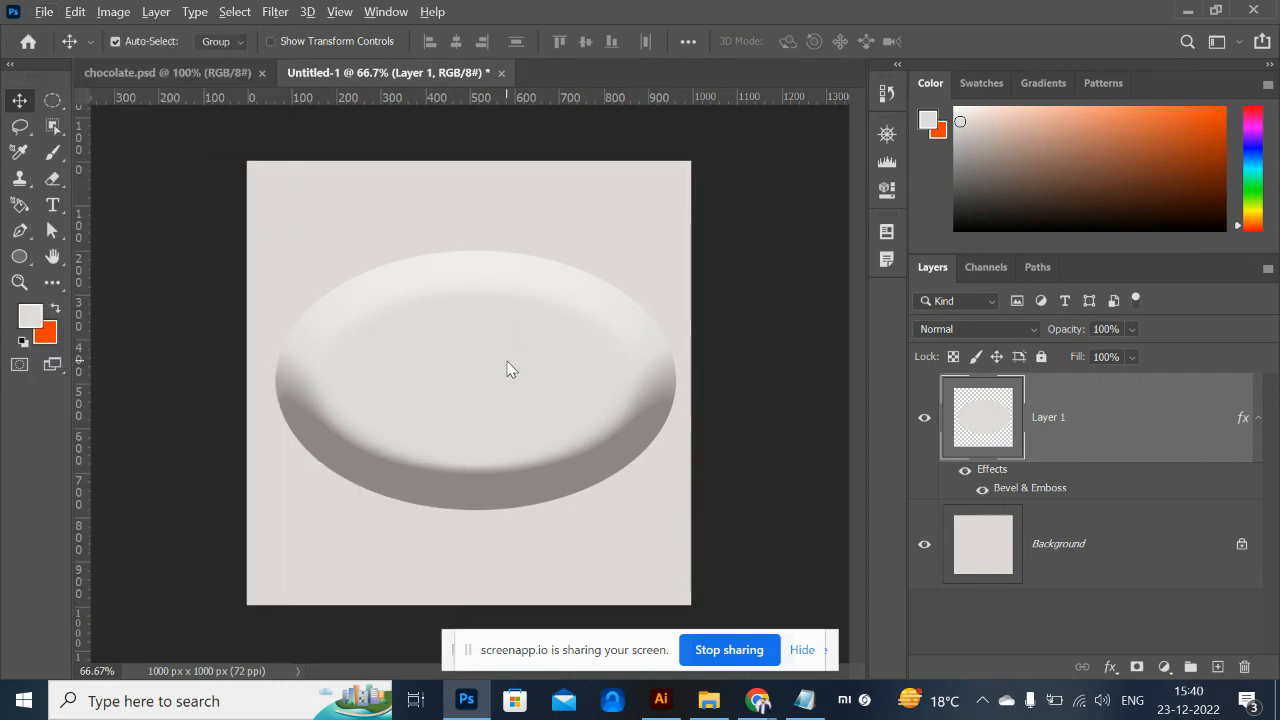
# Place the downloaded Dove logo PNG in the Photoshop document and scale it to 28.90% at the center of the ellipse.
pyautogui.hotkey('alt', 'Tab')
pyautogui.moveTo(135, 658); pyautogui.dragTo(529, 386)
pyautogui.hotkey('alt', 'Tab')
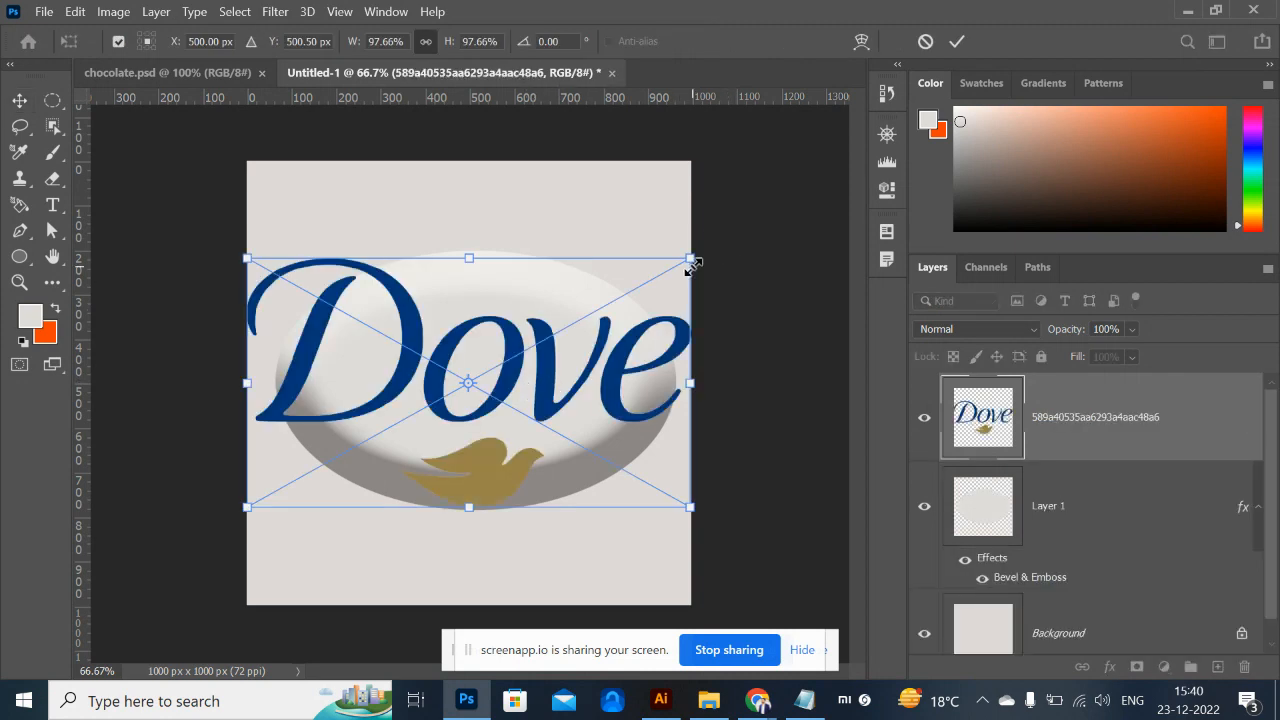
pyautogui.moveTo(692, 262); pyautogui.dragTo(534, 347)
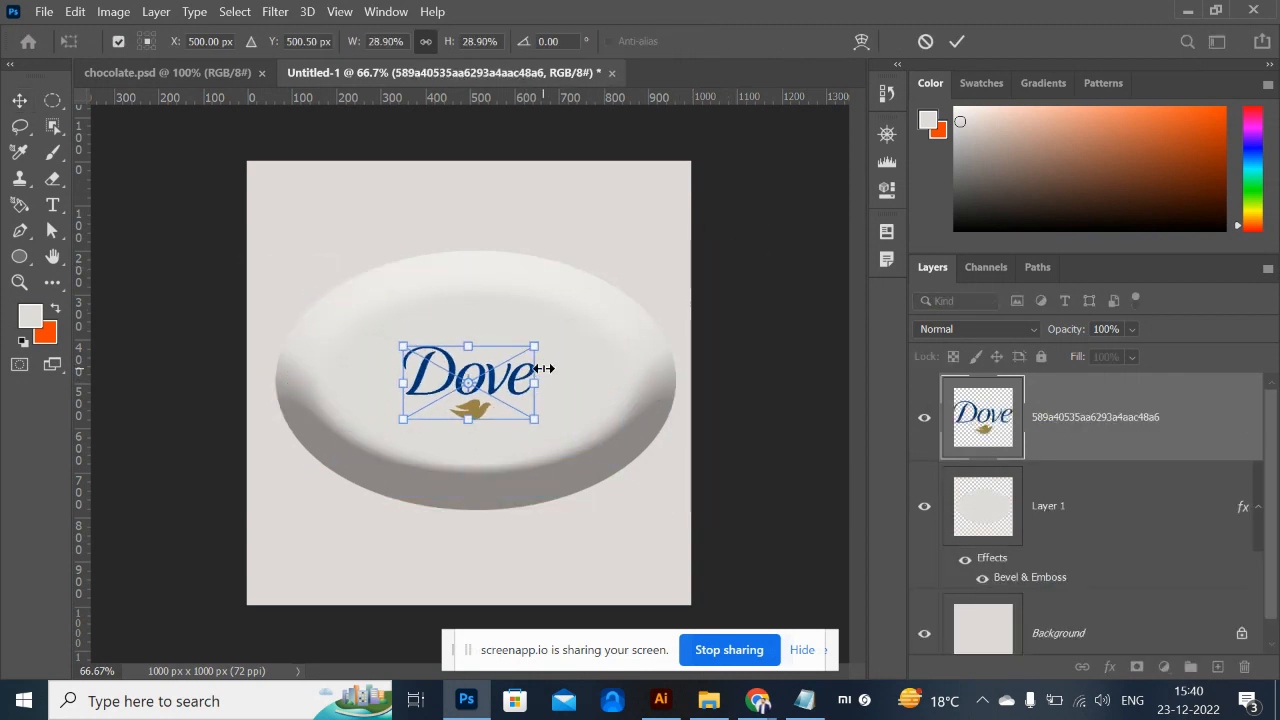
pyautogui.press('Return')
# Enlarge the placed Dove logo proportionally about its center on the beveled ellipse.
pyautogui.hotkey('ctrl', '+')
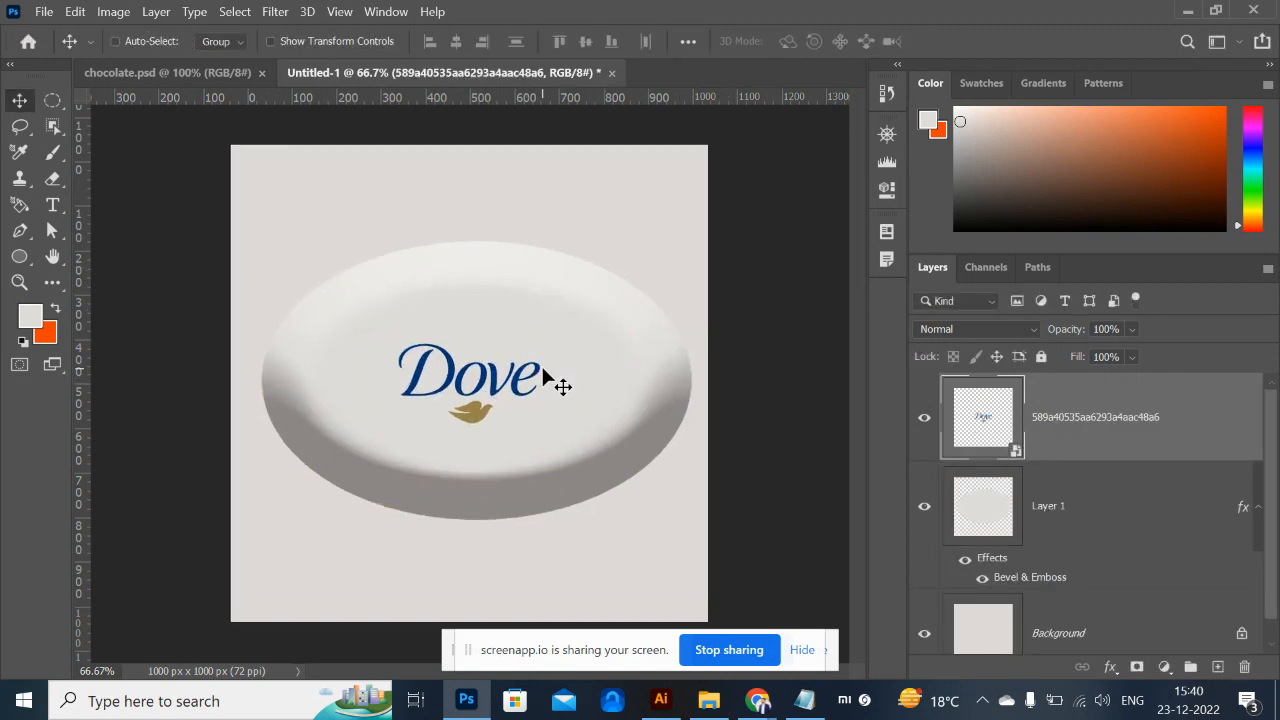
pyautogui.hotkey('ctrl', '+')
pyautogui.hotkey('ctrl', '+')
pyautogui.moveTo(541, 391)
pyautogui.mouseDown()
pyautogui.moveTo(546, 373)
pyautogui.moveTo(586, 357)
pyautogui.moveTo(540, 375)
pyautogui.mouseUp()
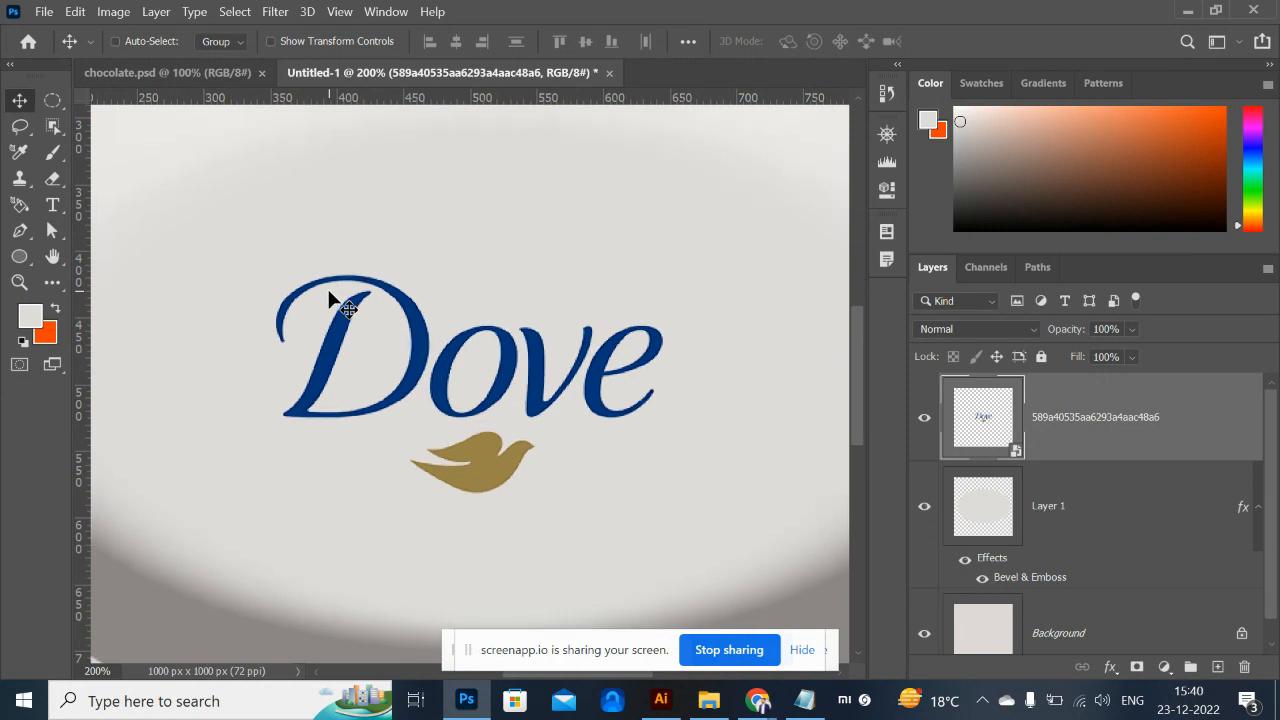
pyautogui.hotkey('ctrl', '-')
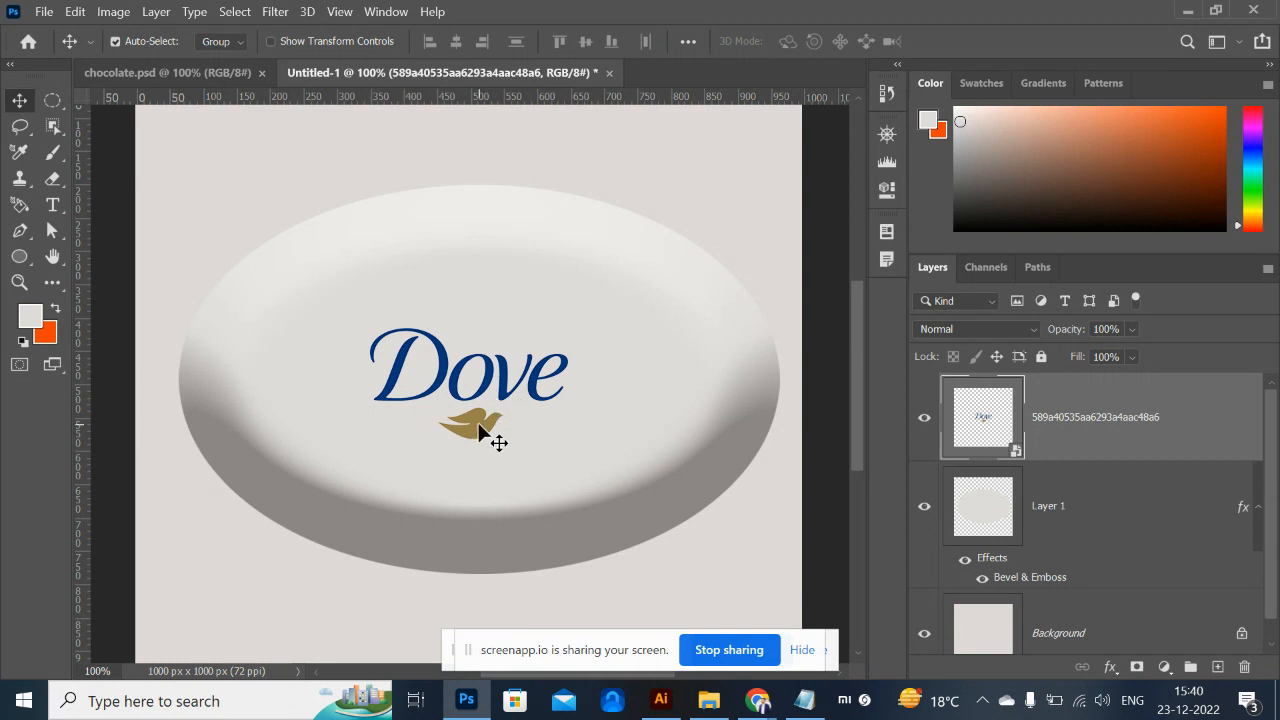
pyautogui.hotkey('ctrl', 't')
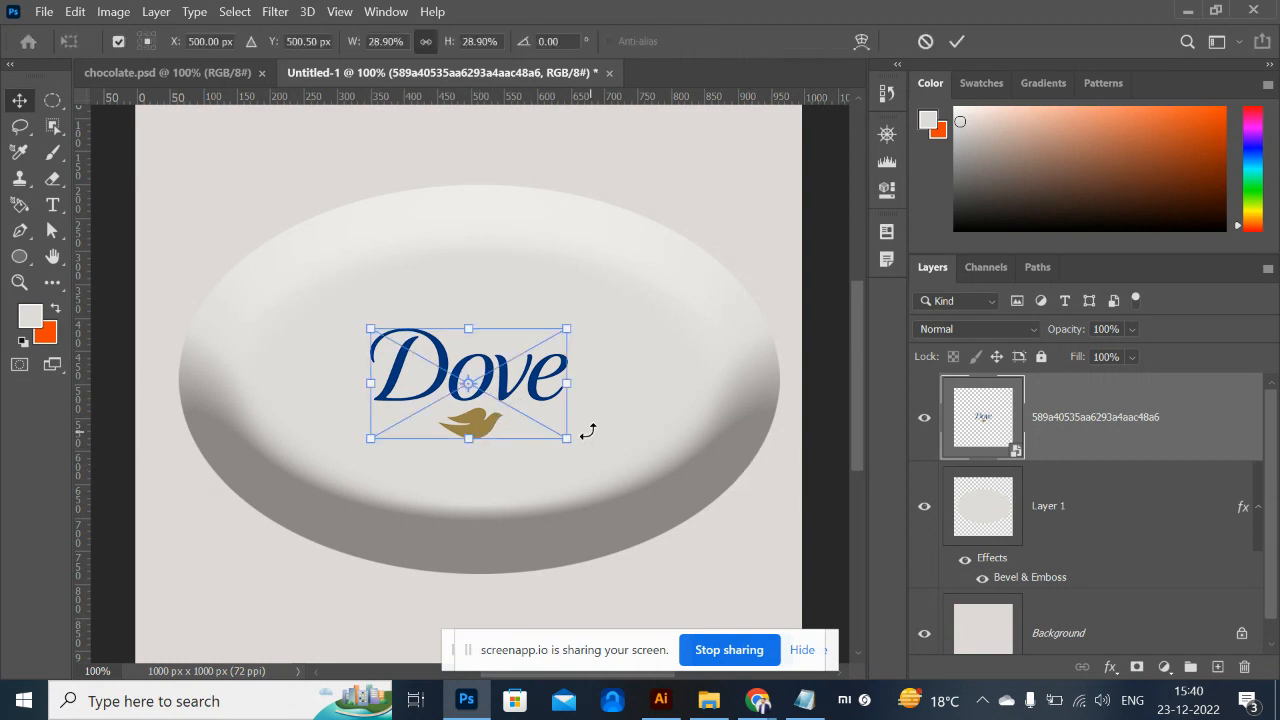
pyautogui.moveTo(566, 446); pyautogui.dragTo(592, 478)
pyautogui.press('Return')
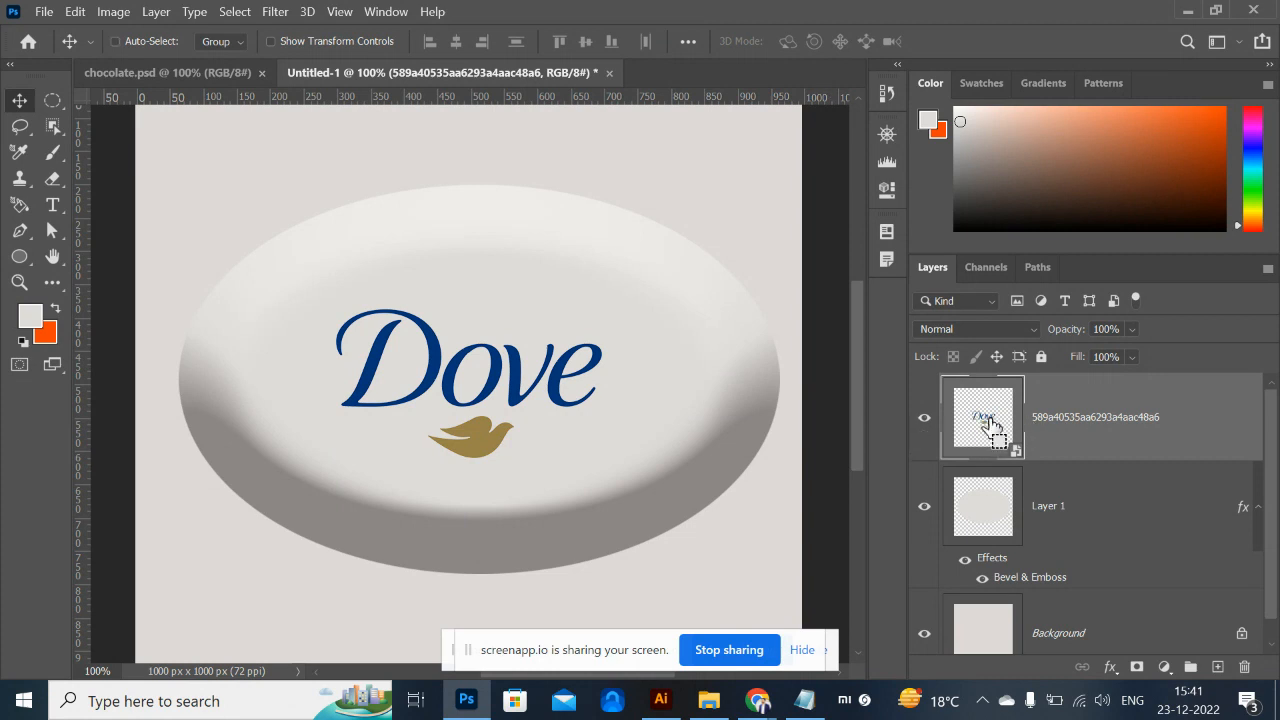
# Load the Dove logo's outline as a selection, clear it, and load the Layer 1 ellipse's outline instead.
pyautogui.keyDown('ctrl'); pyautogui.click(990, 425); pyautogui.keyUp('ctrl')
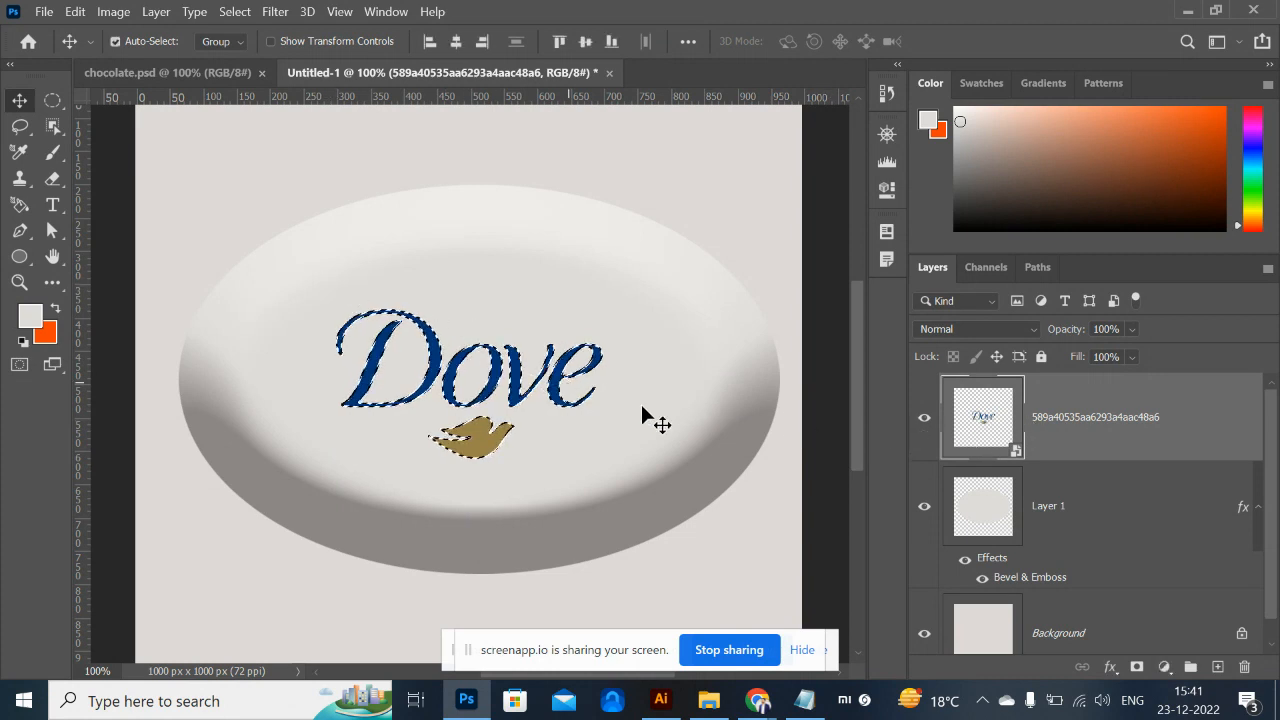
pyautogui.hotkey('ctrl', 'd')
pyautogui.keyDown('ctrl'); pyautogui.click(980, 515); pyautogui.keyUp('ctrl')
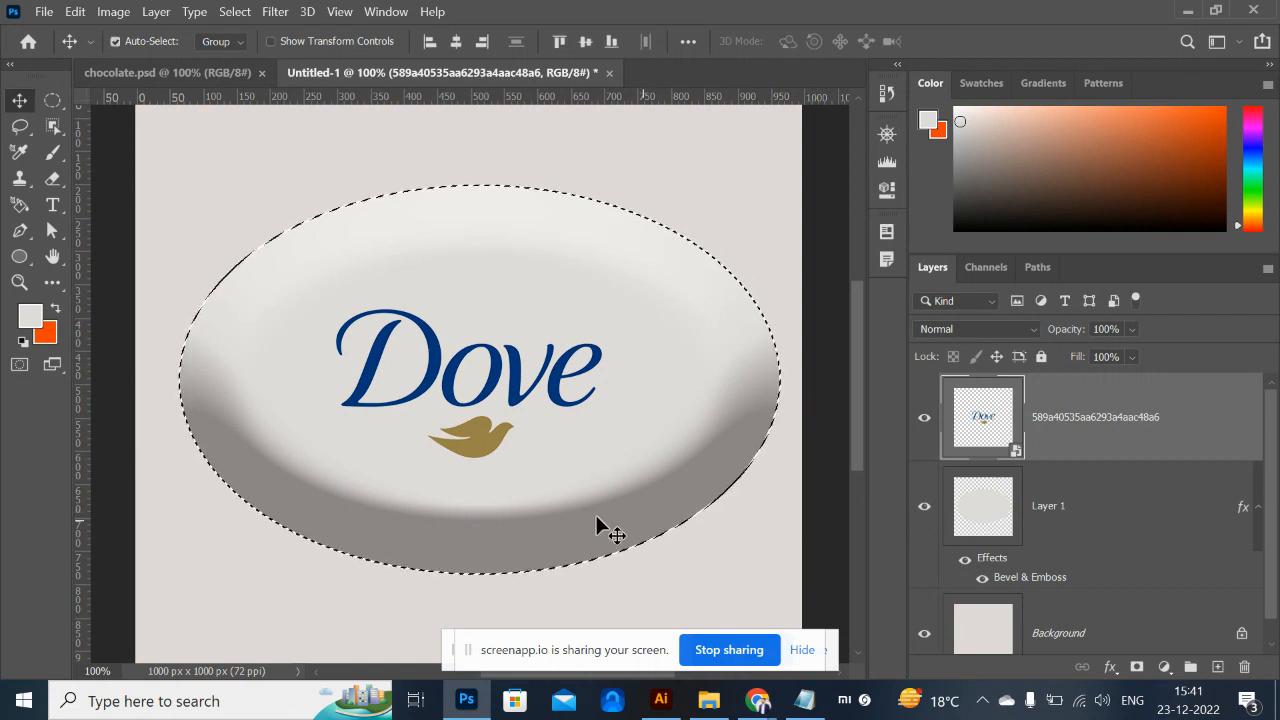
# Make the Background layer active and load the Dove logo layer's outline as a selection.
pyautogui.click(984, 609)
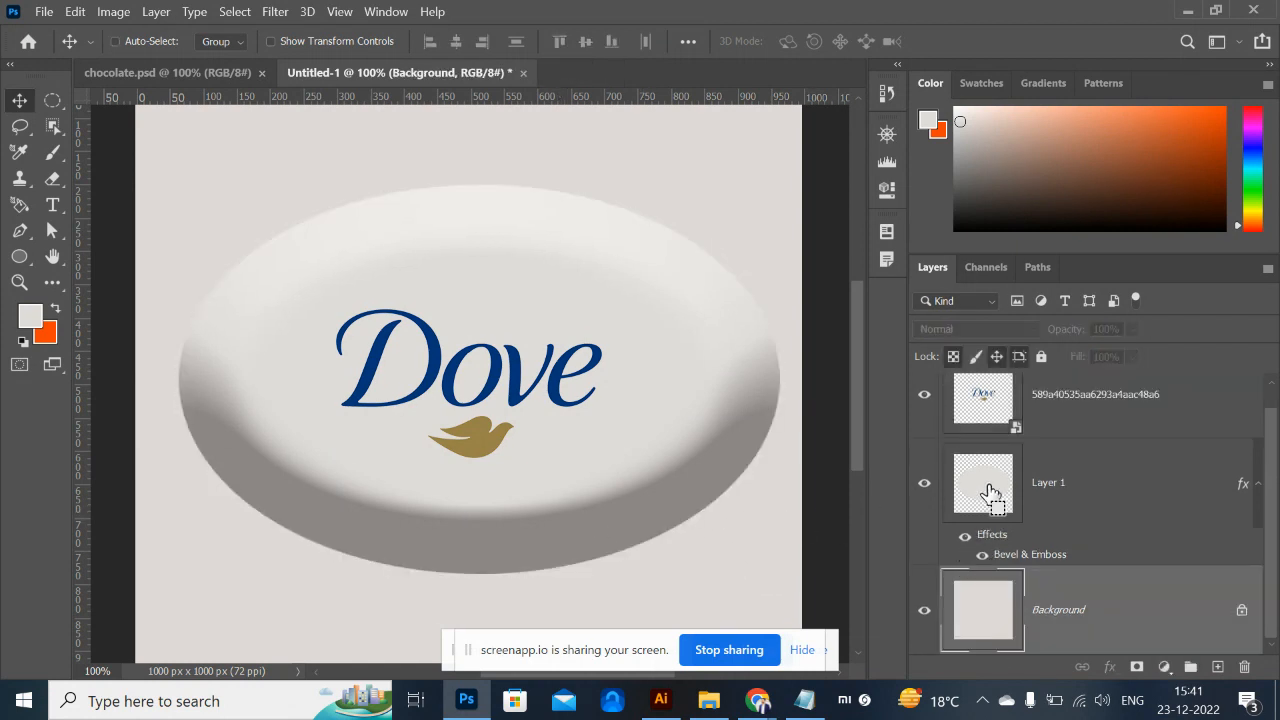
pyautogui.keyDown('ctrl'); pyautogui.click(993, 408); pyautogui.keyUp('ctrl')
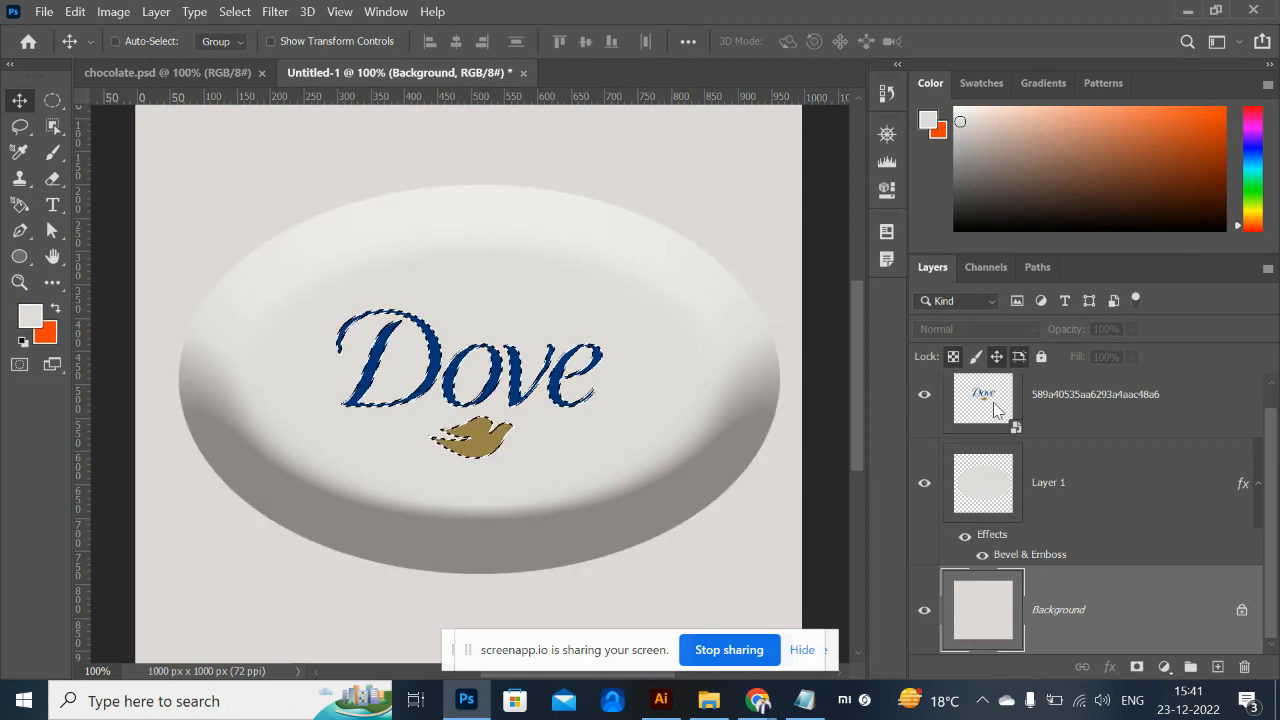
# Switch the selection between the Dove logo's outline and the Layer 1 ellipse's outline, ending with the logo's.
pyautogui.hotkey('ctrl', 'd')
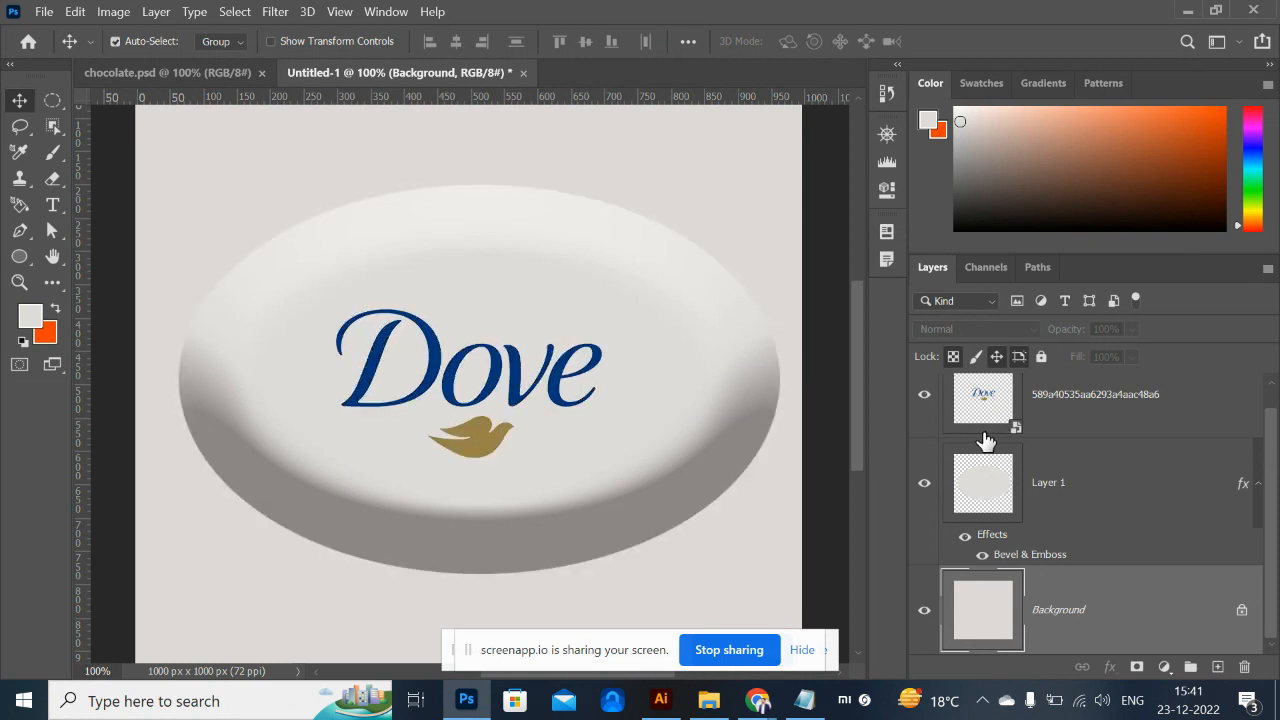
pyautogui.keyDown('ctrl'); pyautogui.click(981, 405); pyautogui.keyUp('ctrl')
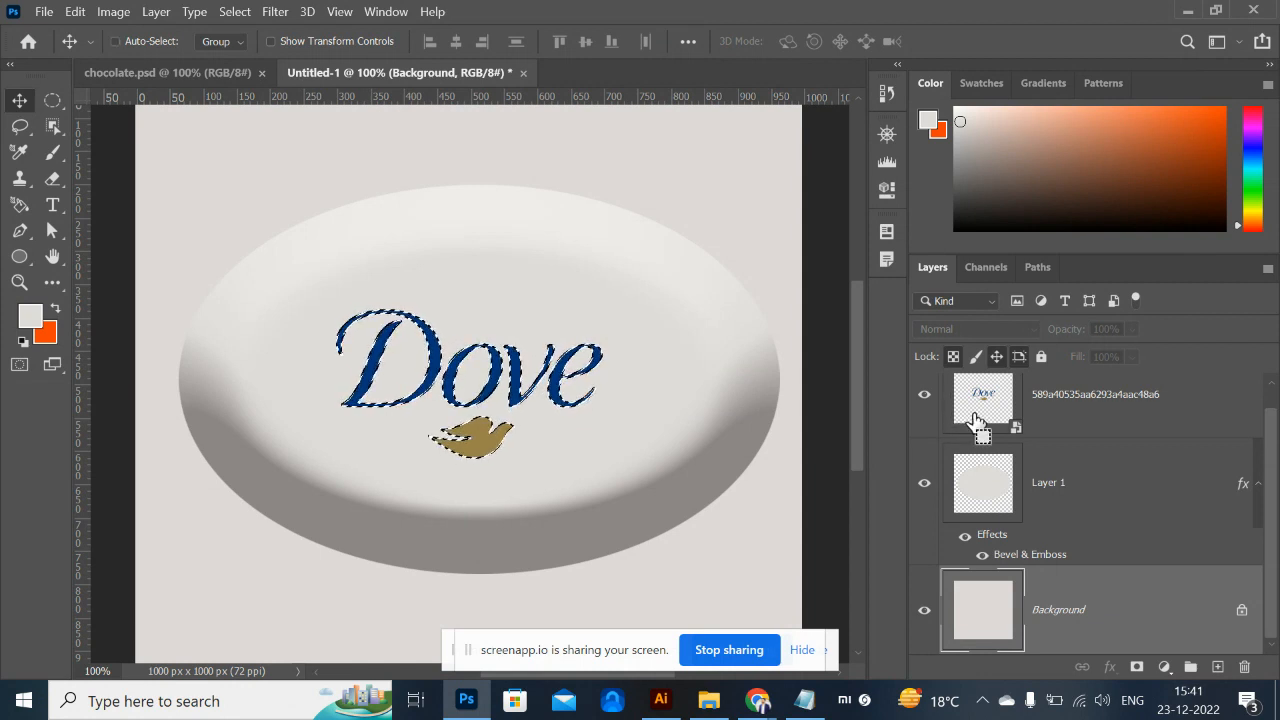
pyautogui.hotkey('ctrl', 'd')
pyautogui.keyDown('ctrl'); pyautogui.click(984, 501); pyautogui.keyUp('ctrl')
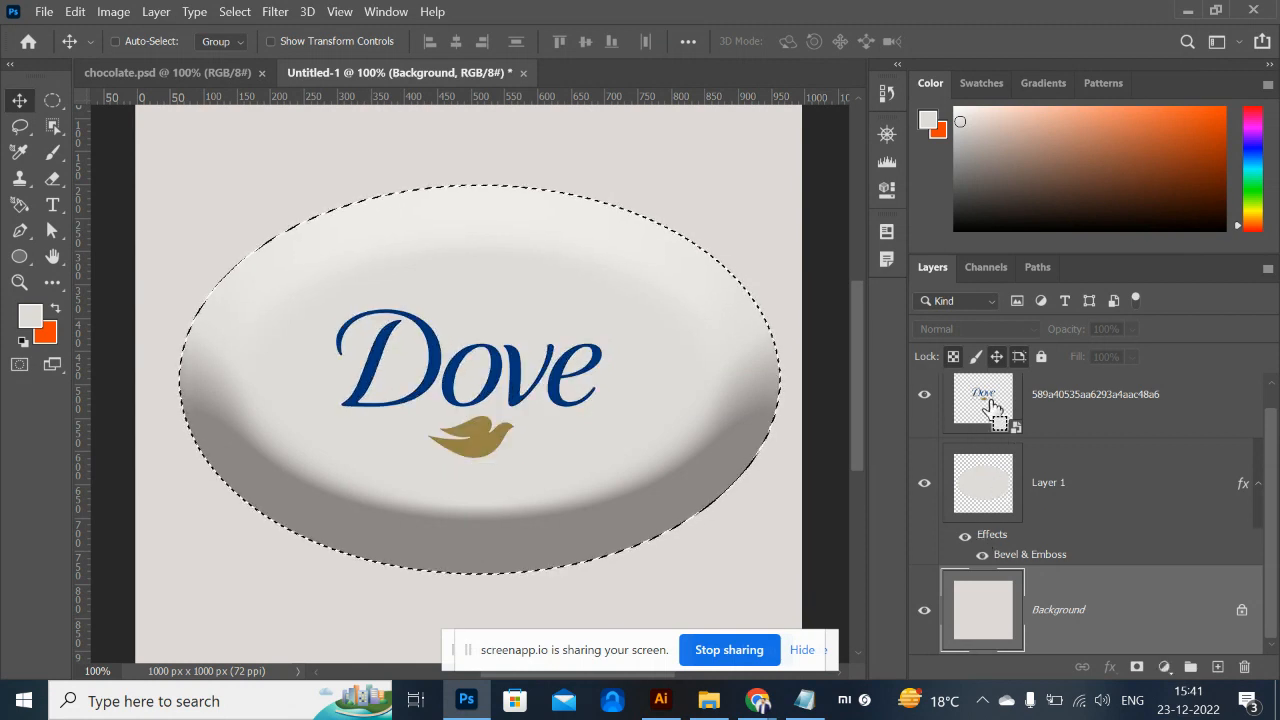
pyautogui.keyDown('ctrl'); pyautogui.click(988, 405); pyautogui.keyUp('ctrl')
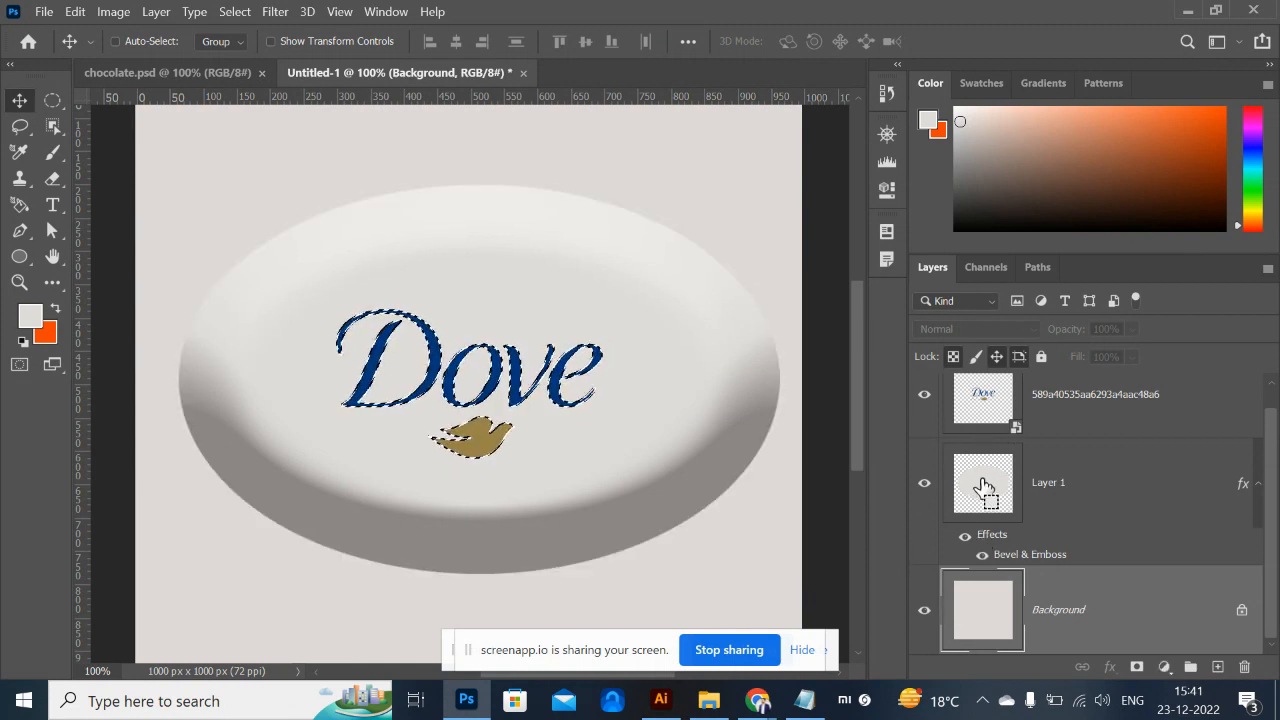
pyautogui.keyDown('ctrl'); pyautogui.click(984, 490); pyautogui.keyUp('ctrl')
pyautogui.keyDown('ctrl'); pyautogui.click(978, 405); pyautogui.keyUp('ctrl')
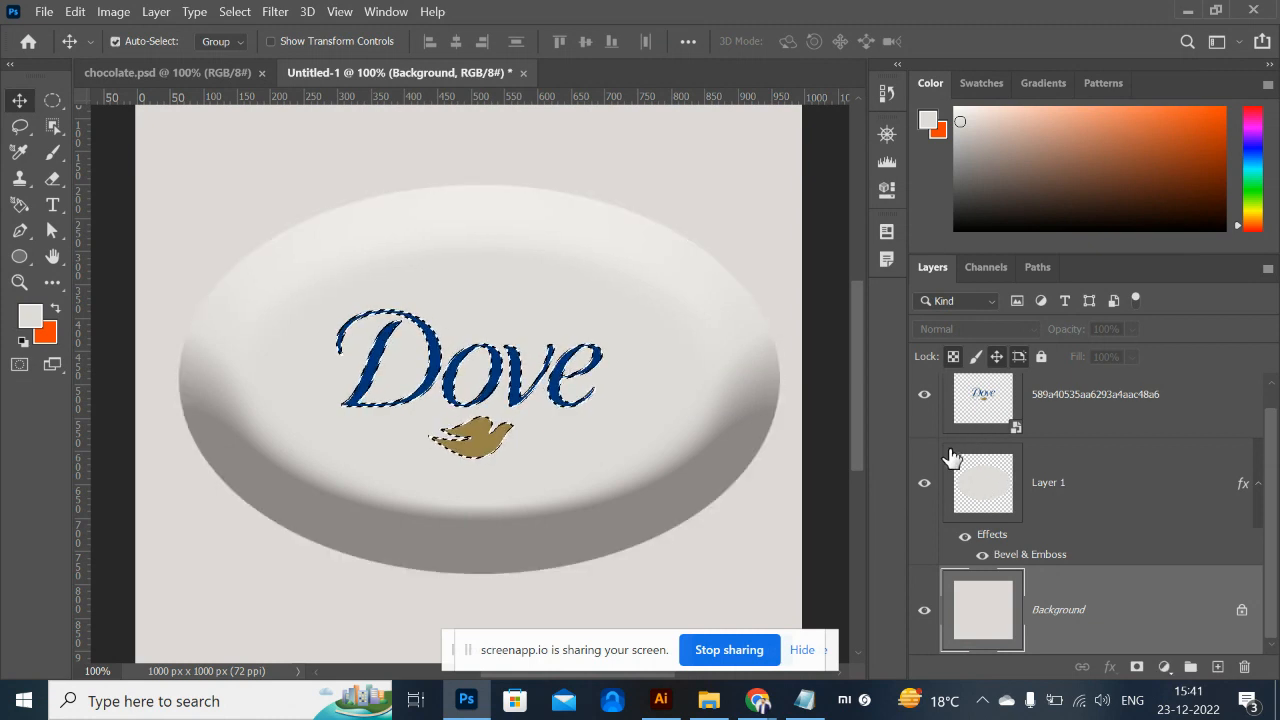
# Hide the Dove logo layer, fill its outline selection with light gray on a new layer, and deselect.
pyautogui.click(1049, 414)
pyautogui.click(922, 422)
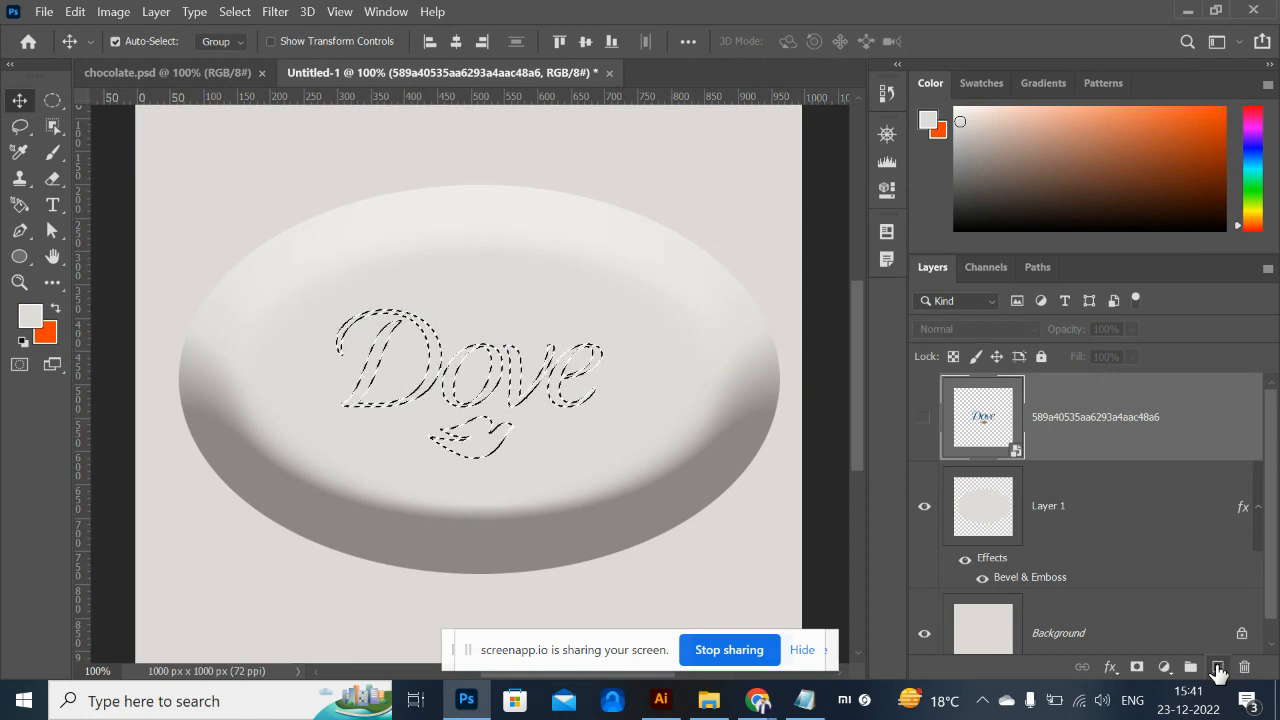
pyautogui.click(1217, 666)
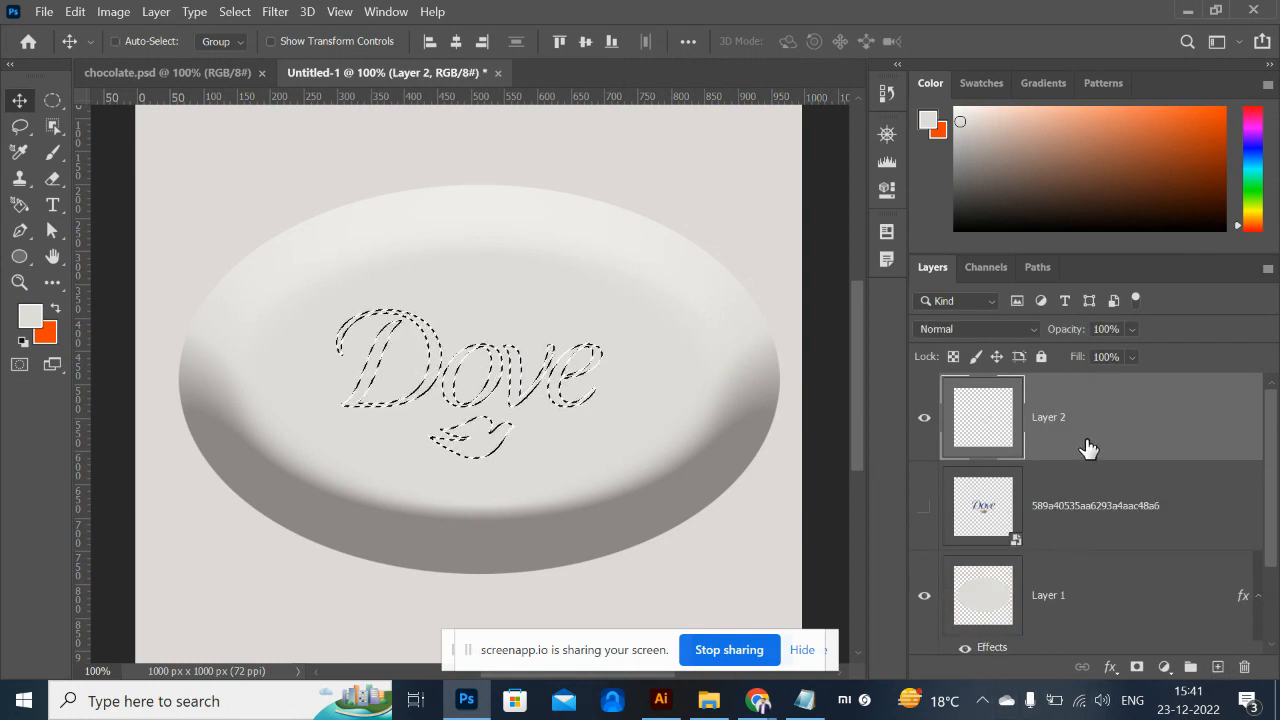
pyautogui.hotkey('ctrl', 'd')
# Examine the gray logo fill on its own by temporarily hiding Layer 1 and the Background layer.
pyautogui.click(921, 611)
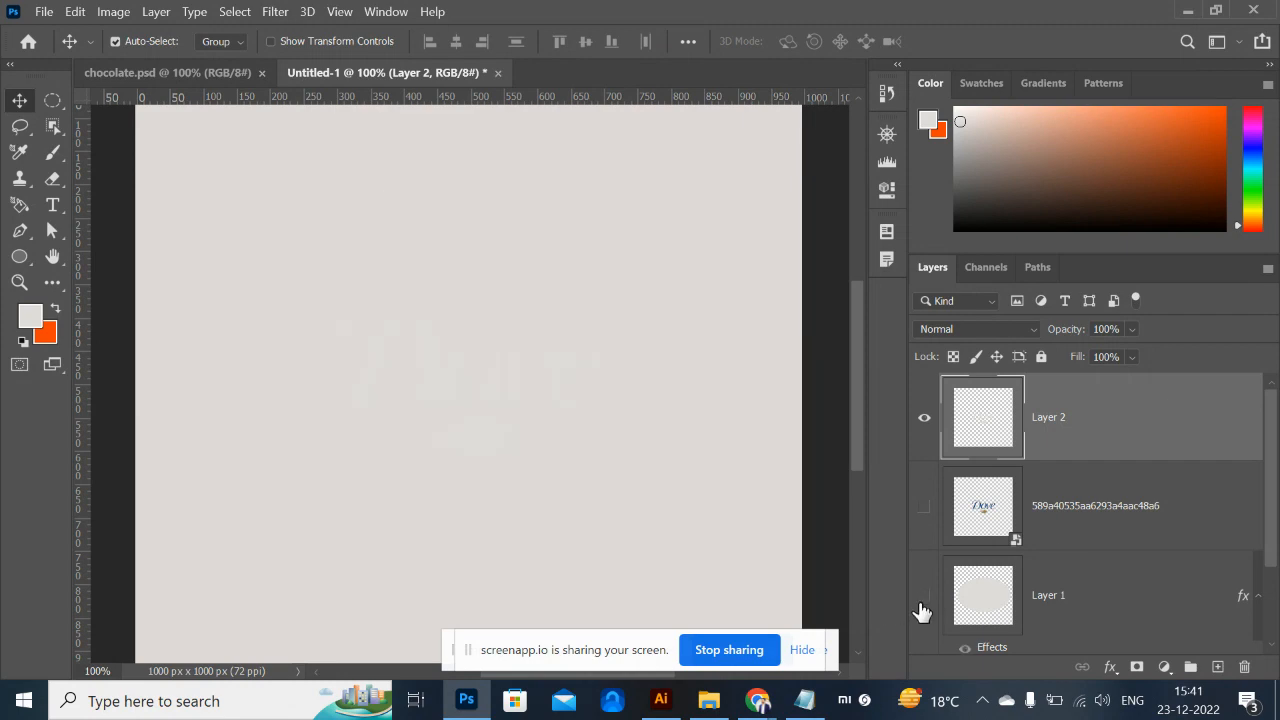
pyautogui.scroll(-3, 1268, 430)
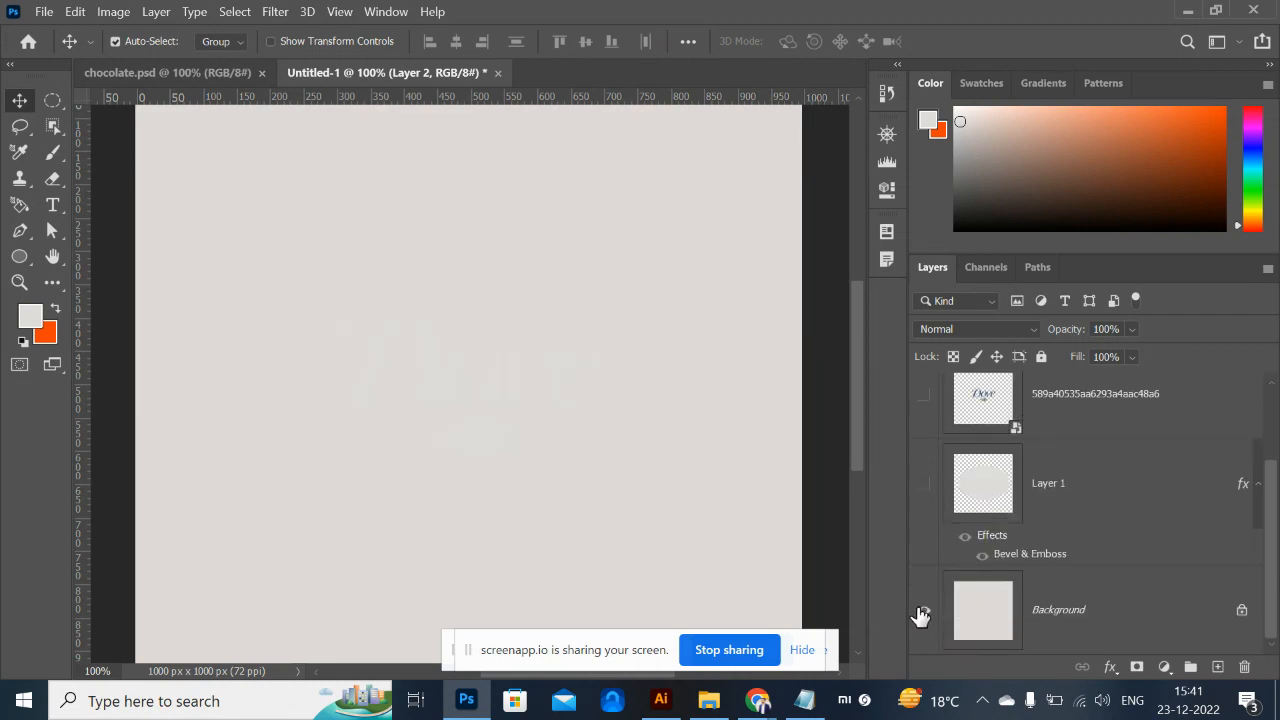
pyautogui.click(922, 612)
pyautogui.hotkey('ctrl', '+')
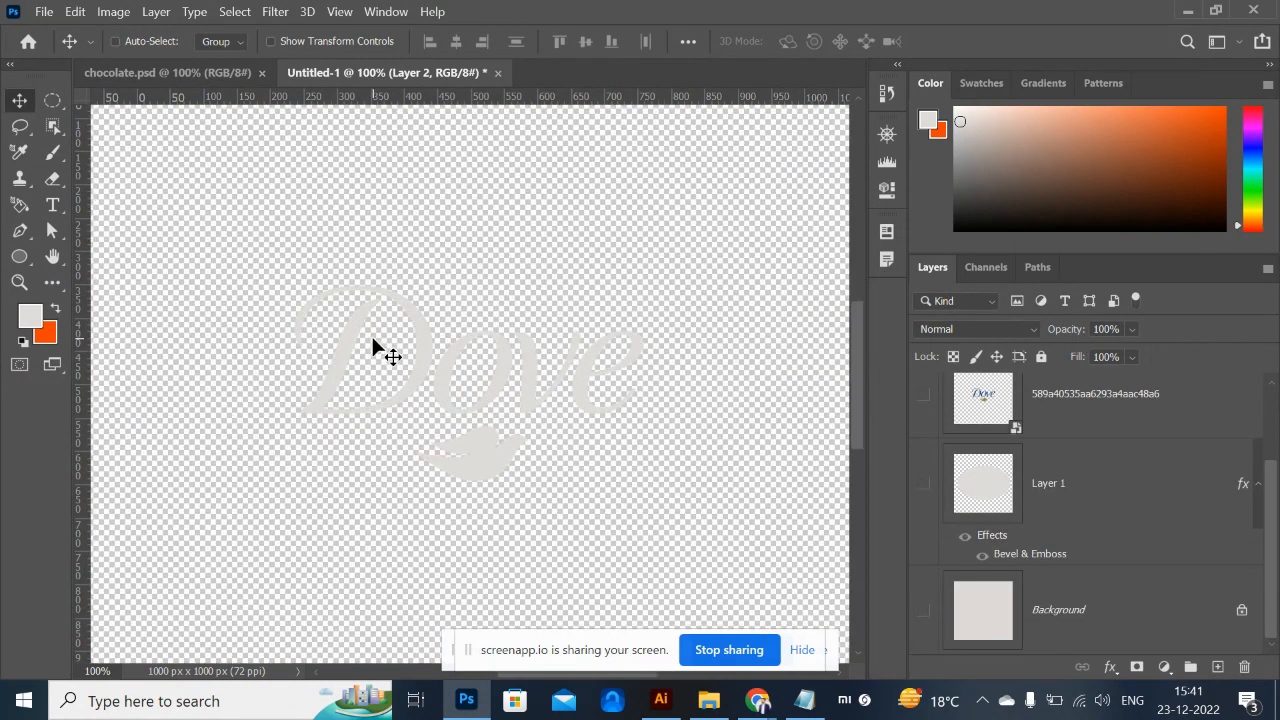
pyautogui.hotkey('ctrl', '-')
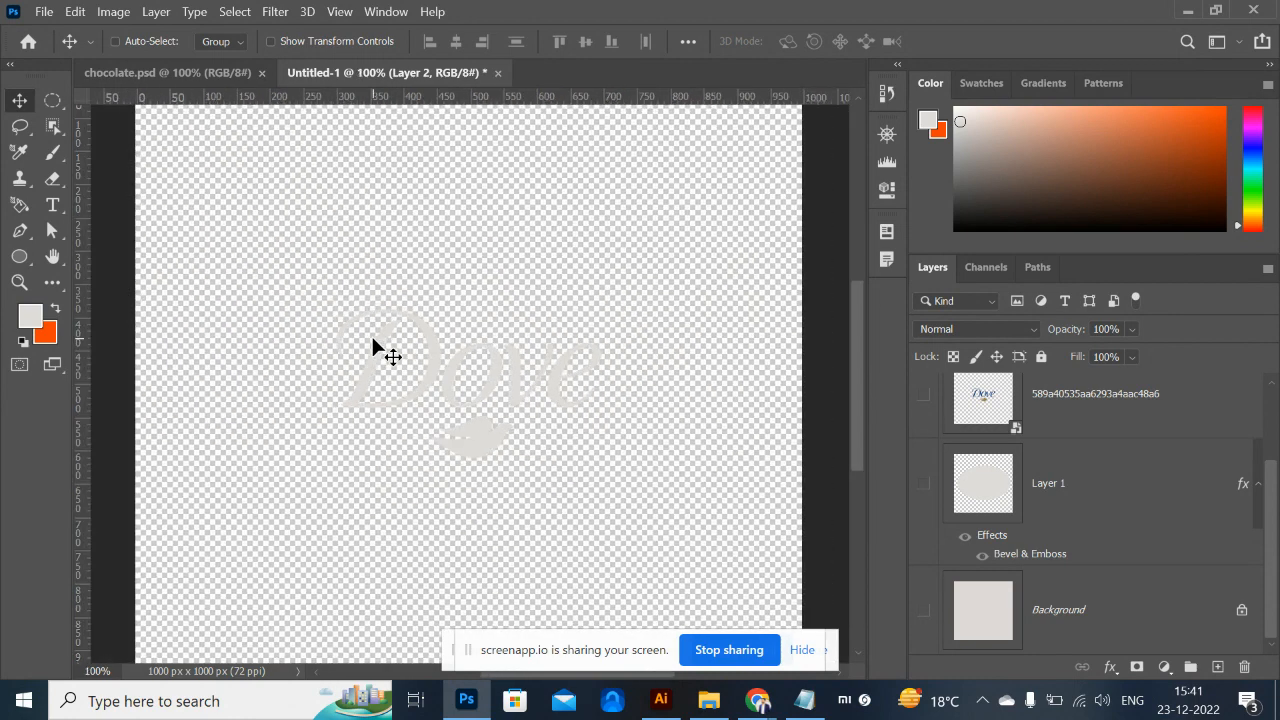
pyautogui.click(924, 612)
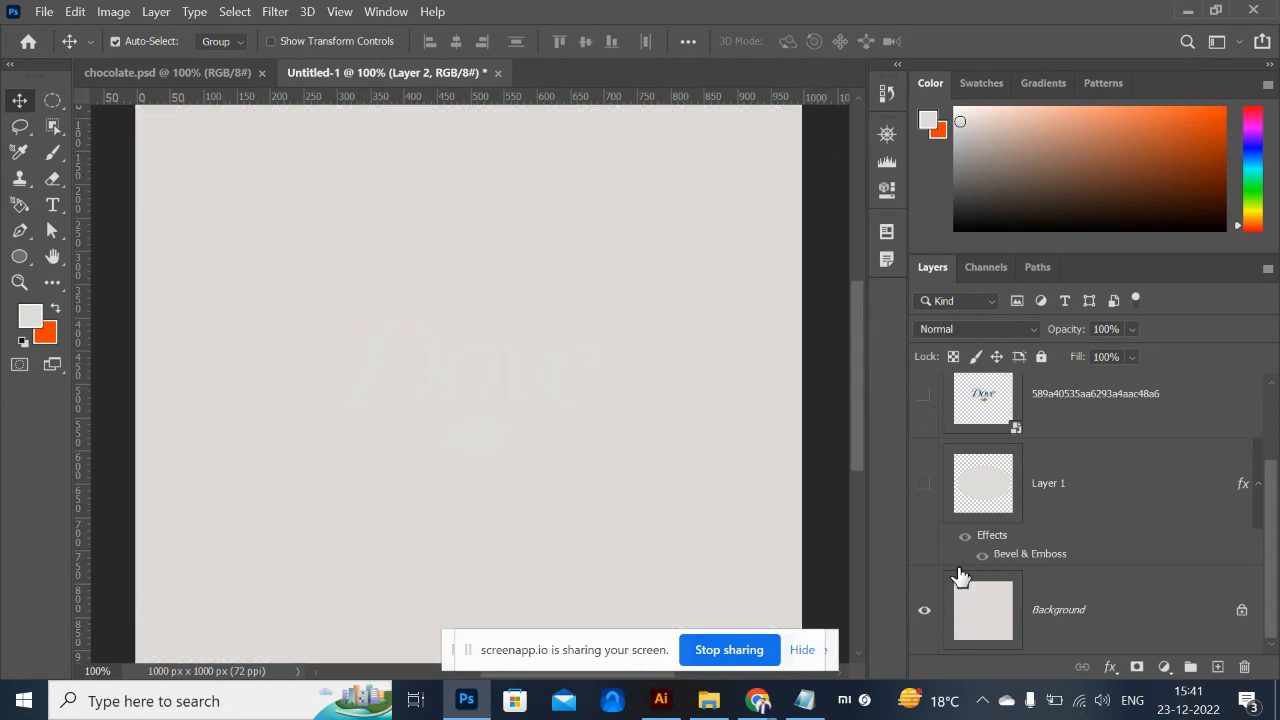
pyautogui.click(924, 484)
pyautogui.scroll(2, 1270, 520)
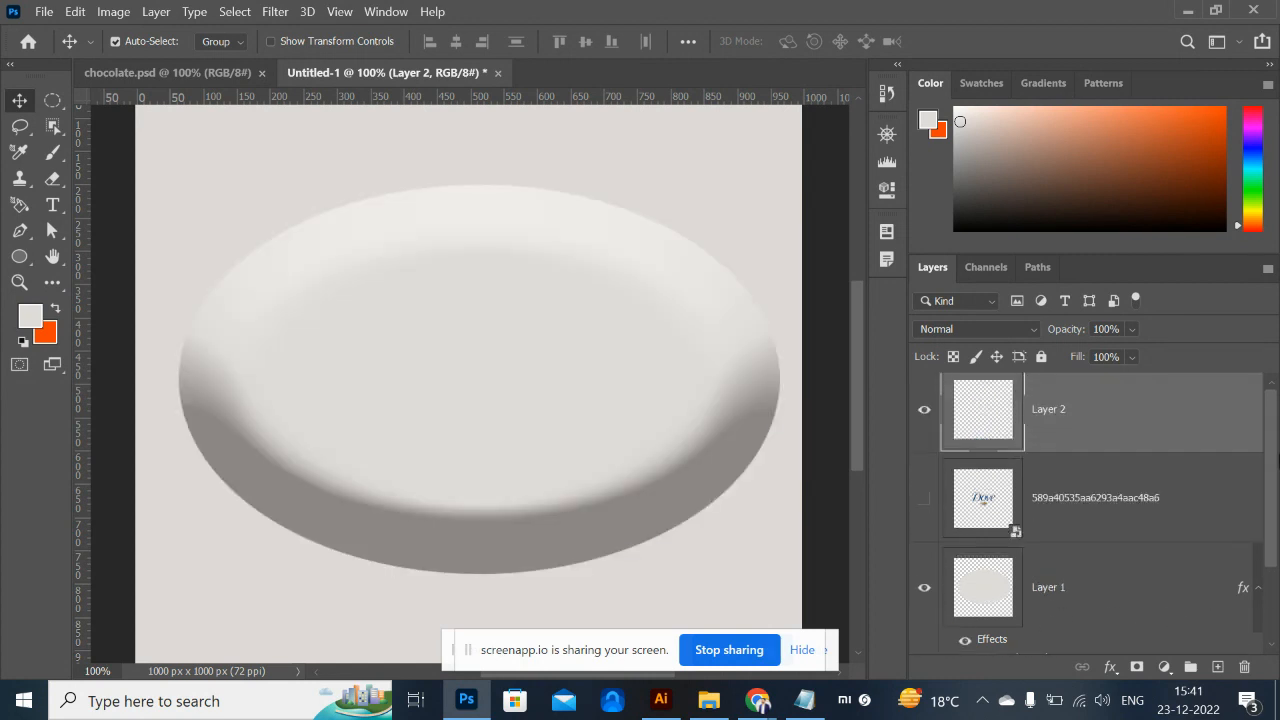
# Add a Bevel & Emboss effect to Layer 2 with the style set to Emboss.
pyautogui.click(1110, 667)
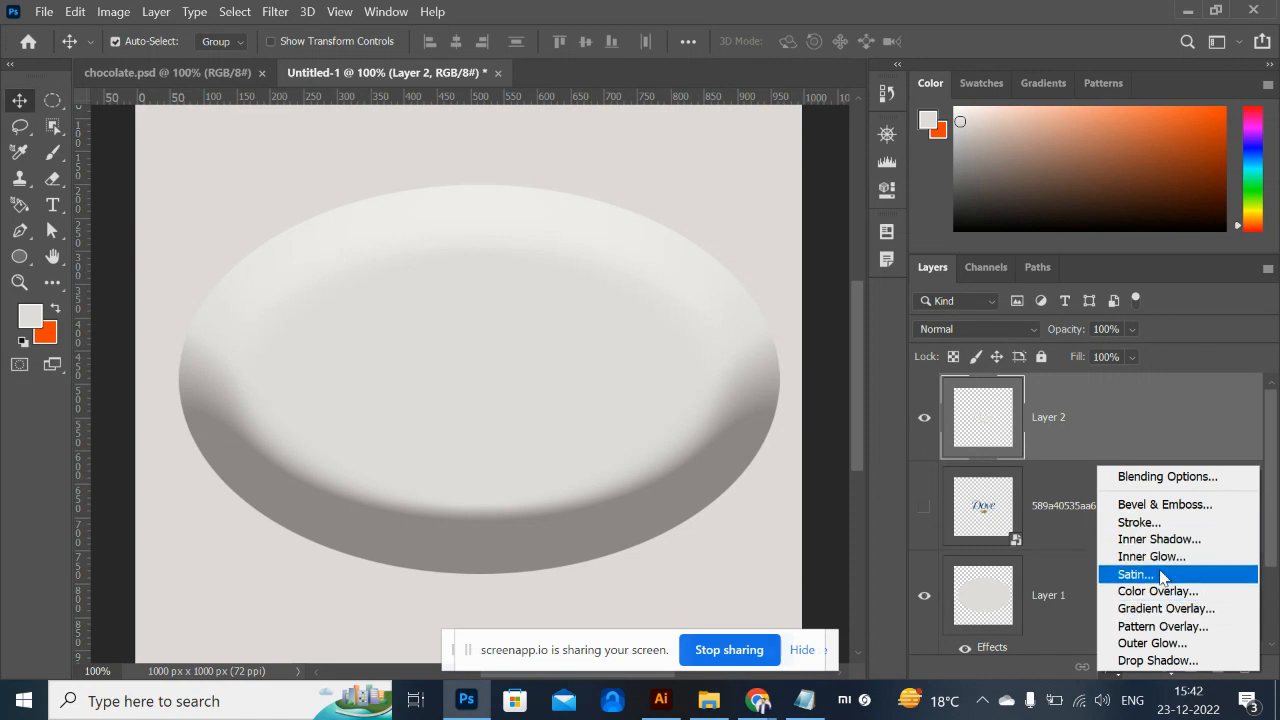
pyautogui.click(1156, 506)
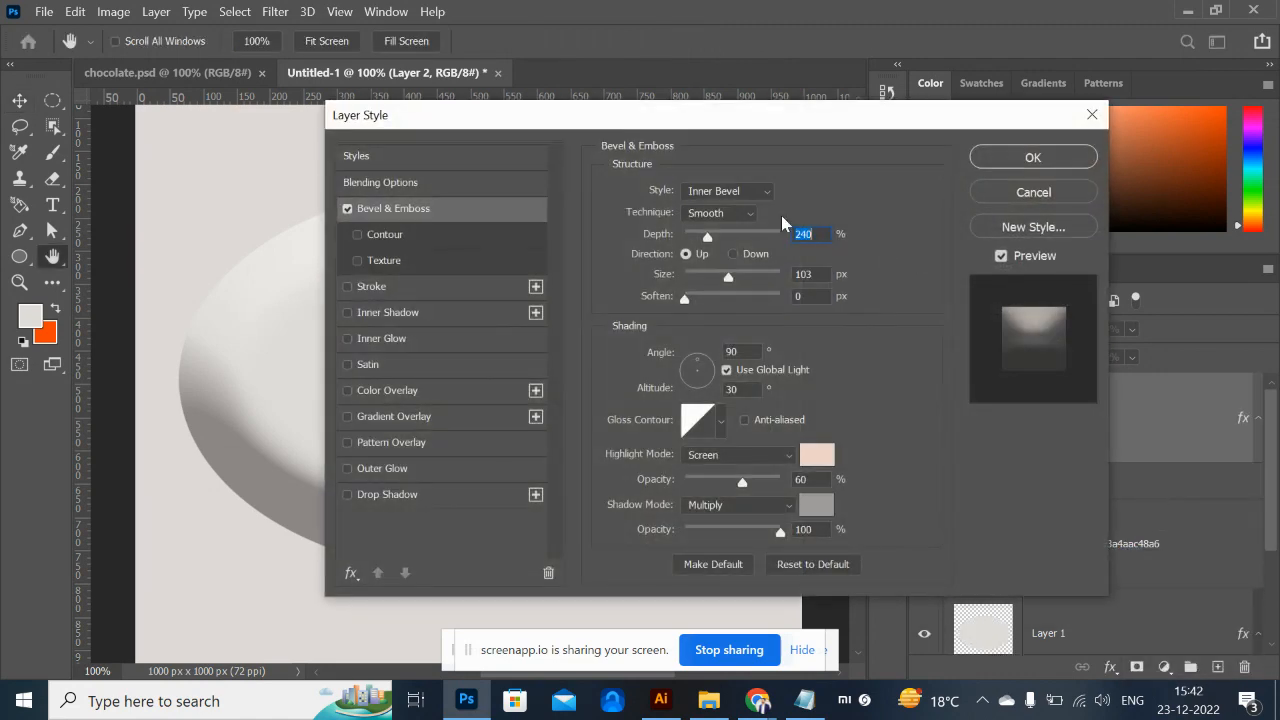
pyautogui.moveTo(600, 127); pyautogui.dragTo(967, 103)
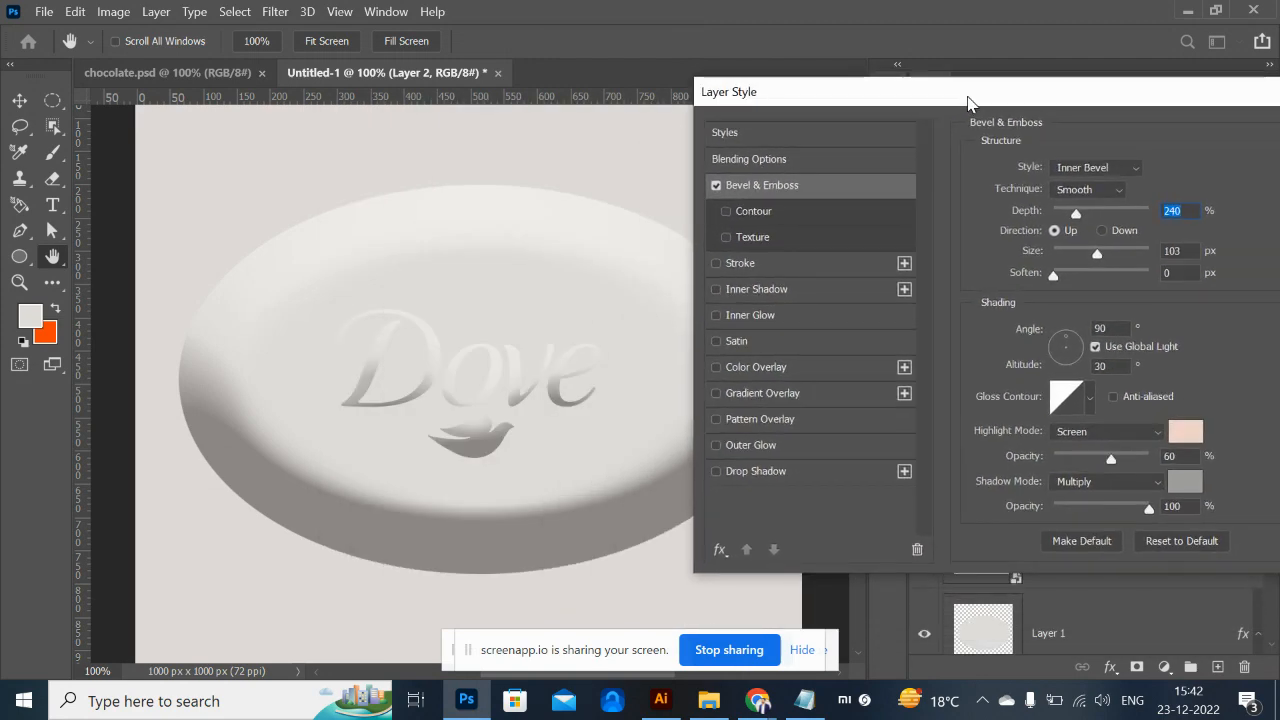
pyautogui.click(1124, 167)
pyautogui.click(1106, 210)
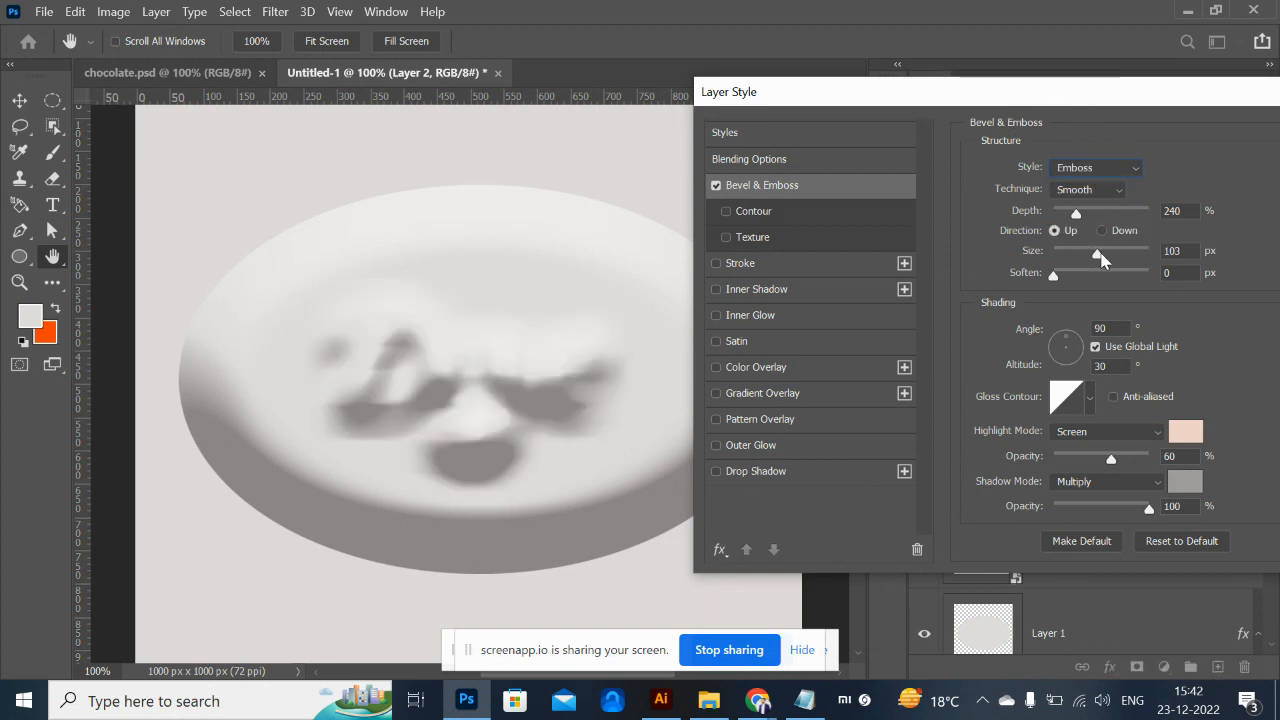
# Set Layer 2's emboss size to 8 px, depth to 74% and soften to 3 px, and apply the effect.
pyautogui.moveTo(1101, 259); pyautogui.dragTo(1062, 262)
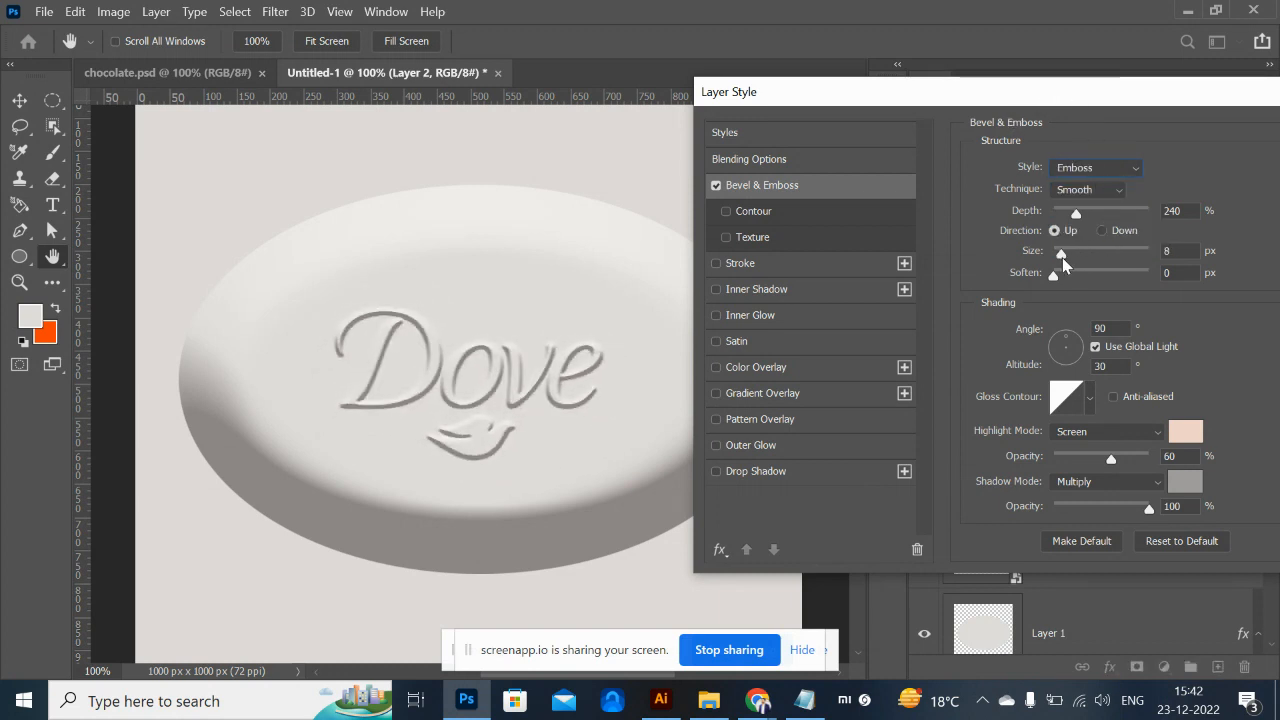
pyautogui.moveTo(1076, 213)
pyautogui.mouseDown()
pyautogui.moveTo(1109, 213)
pyautogui.moveTo(1059, 220)
pyautogui.mouseUp()
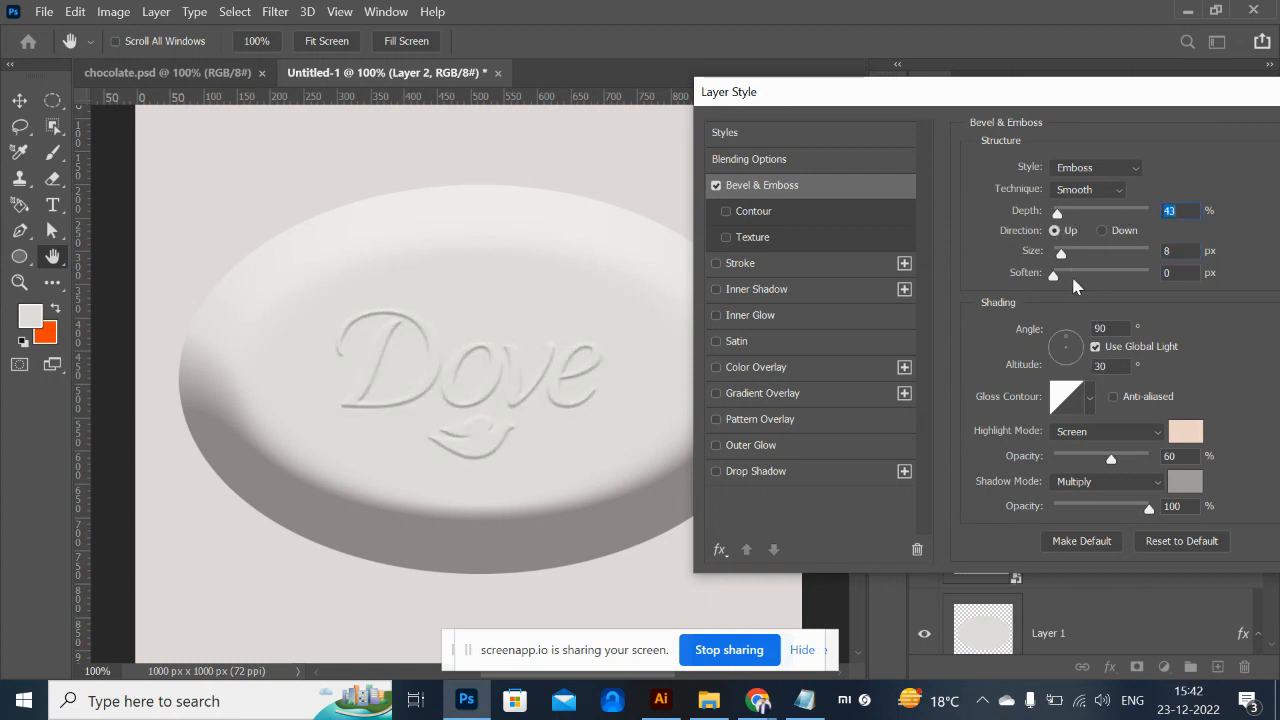
pyautogui.moveTo(1054, 284); pyautogui.dragTo(1094, 288)
pyautogui.click(1068, 276)
pyautogui.moveTo(1057, 213)
pyautogui.mouseDown()
pyautogui.moveTo(1074, 218)
pyautogui.moveTo(1059, 216)
pyautogui.mouseUp()
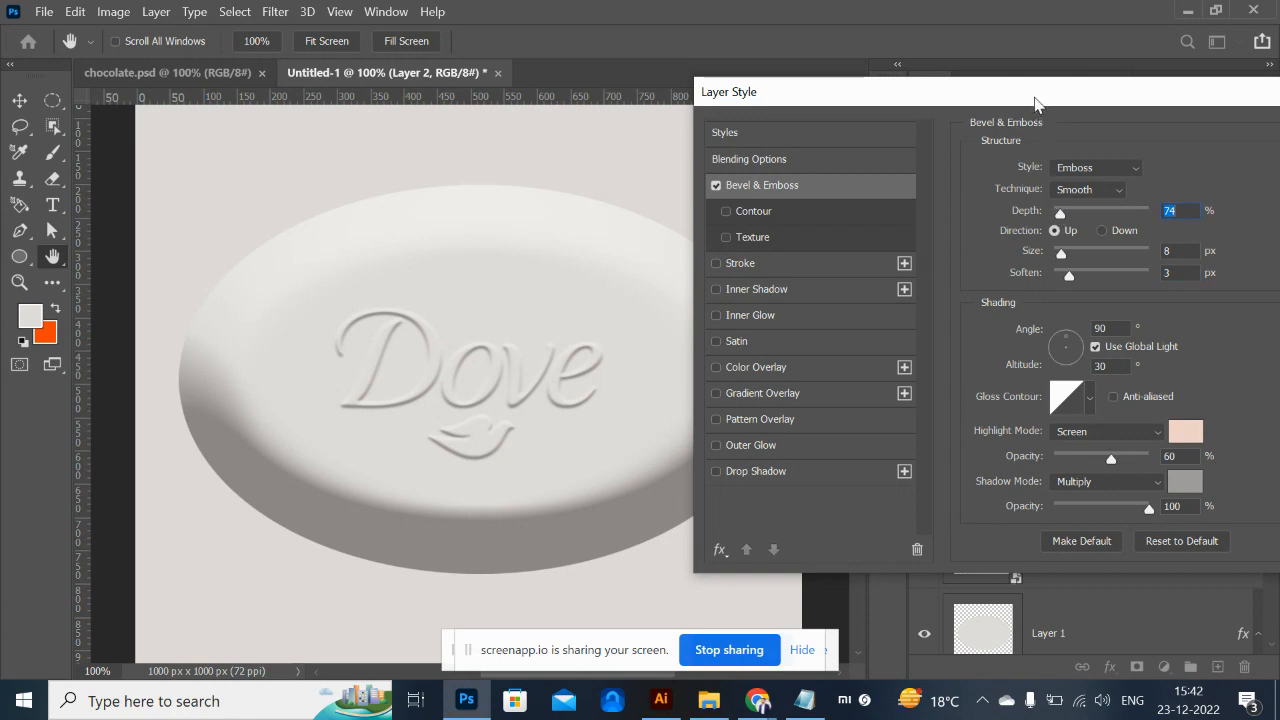
pyautogui.moveTo(1030, 88); pyautogui.dragTo(520, 135)
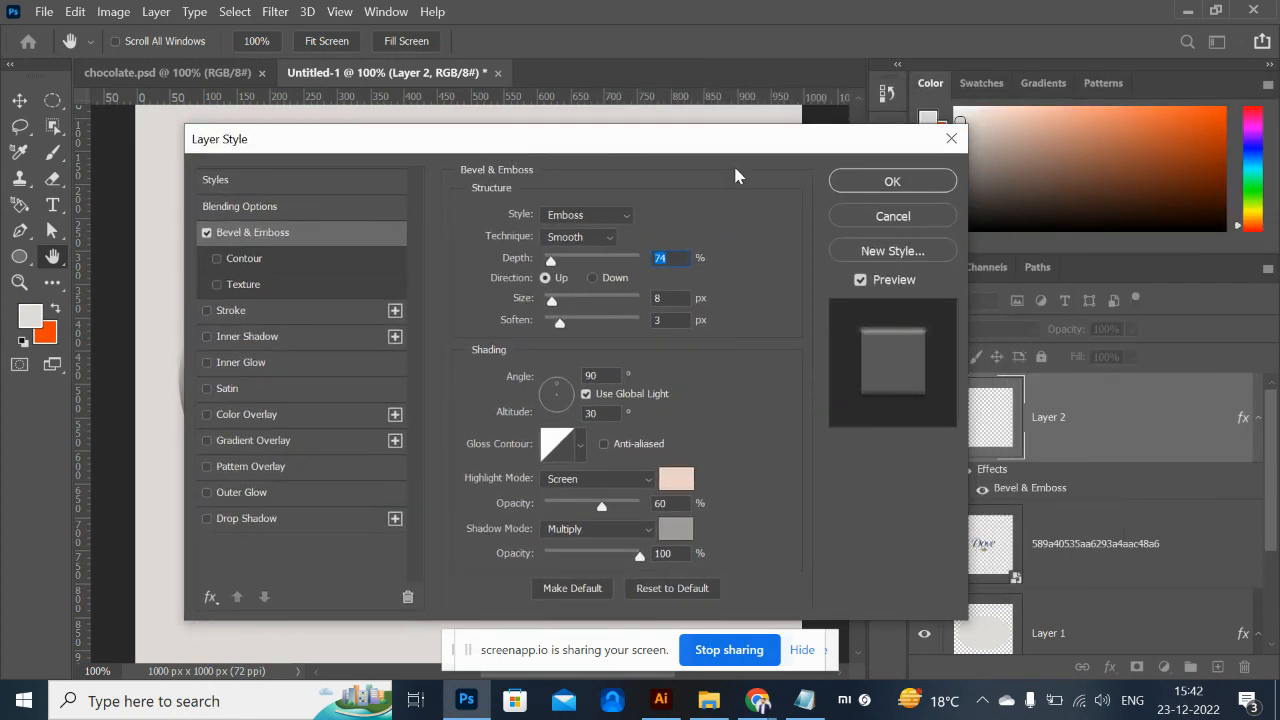
pyautogui.click(862, 184)
# Delete the embossed Layer 2 and the hidden Dove logo layer.
pyautogui.hotkey('ctrl', '-')
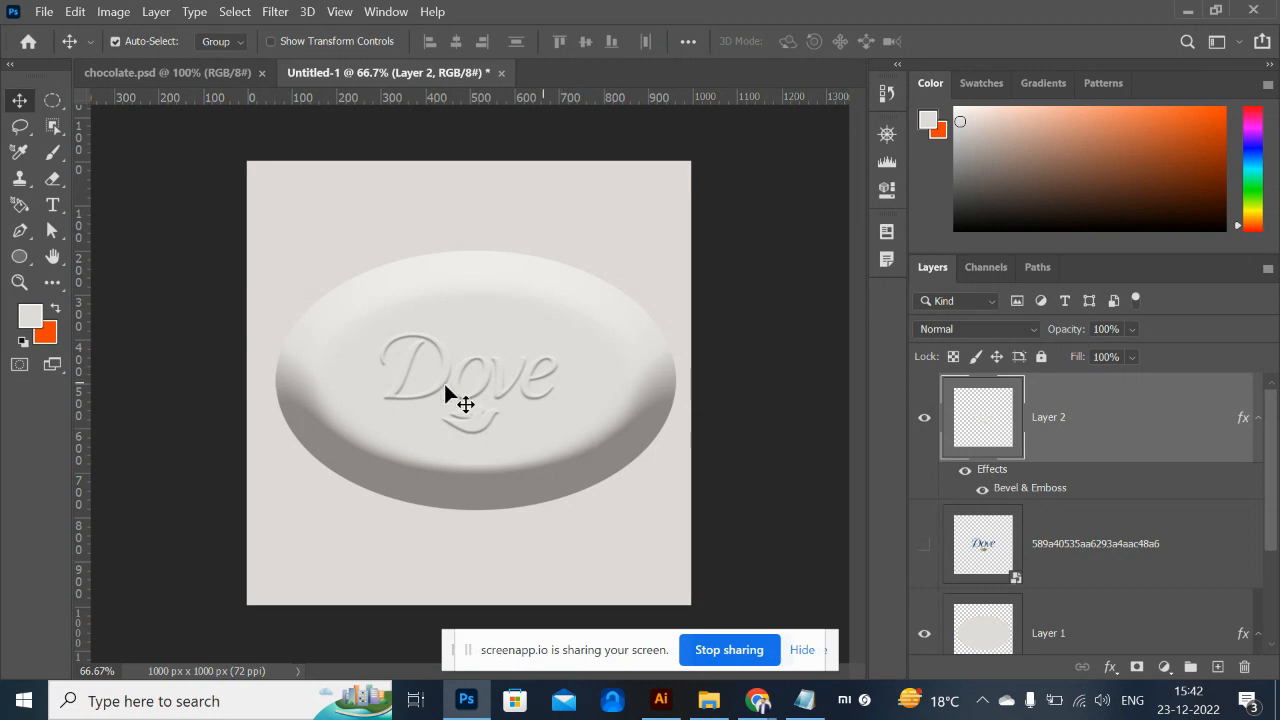
pyautogui.press('Delete')
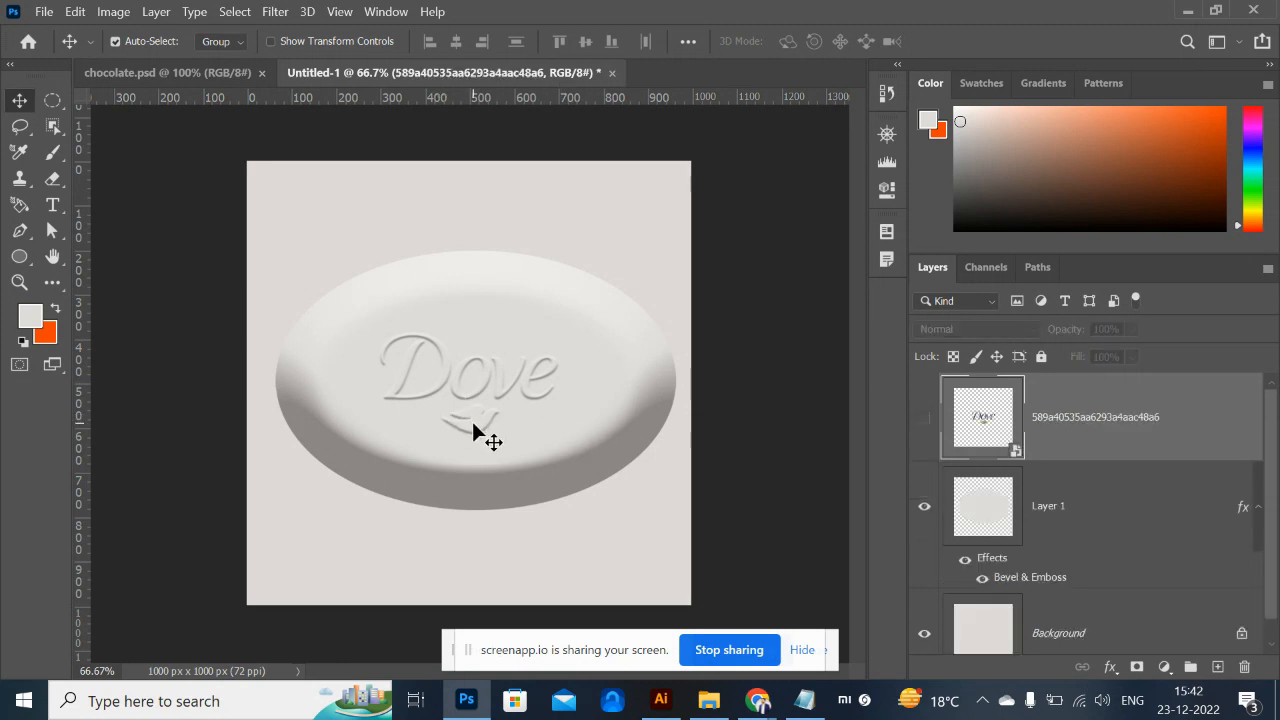
pyautogui.press('Delete')
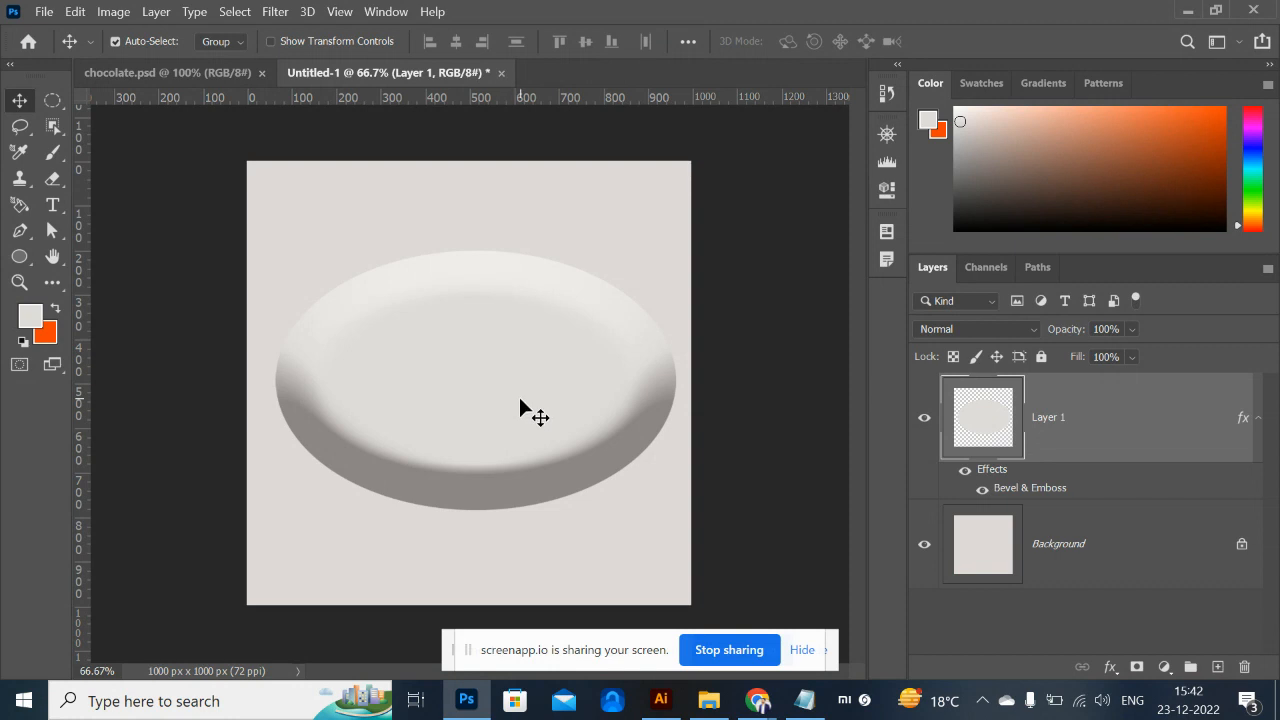
# Place the downloaded Dove logo PNG from the browser into the Photoshop document and scale it down about the ellipse's center.
pyautogui.hotkey('alt', 'Tab')
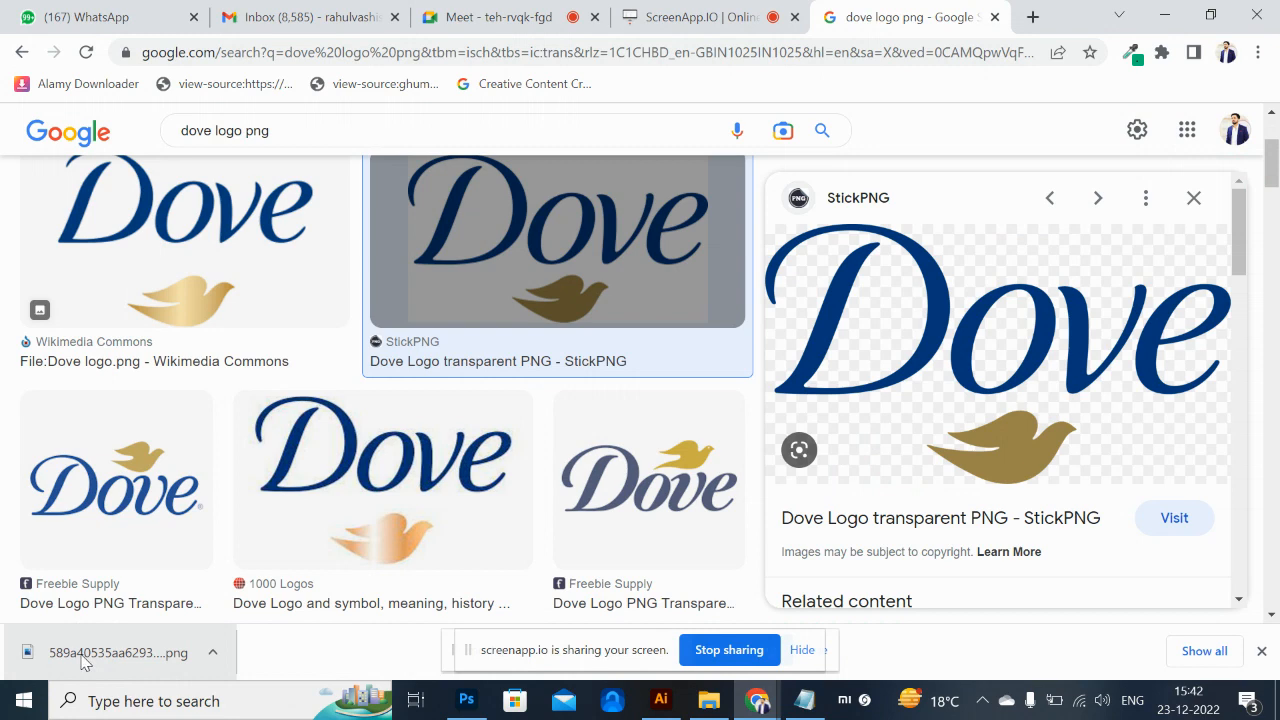
pyautogui.moveTo(85, 662); pyautogui.dragTo(470, 385)
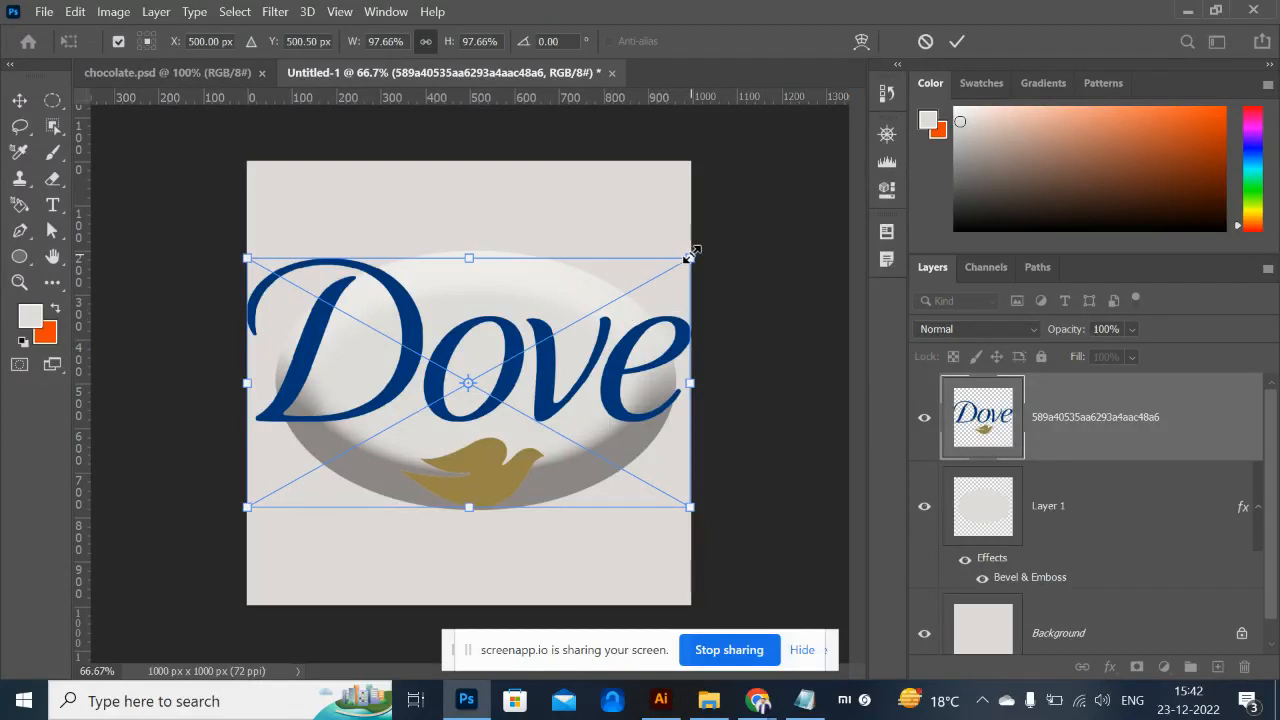
pyautogui.moveTo(690, 254); pyautogui.dragTo(540, 365)
pyautogui.press('Return')
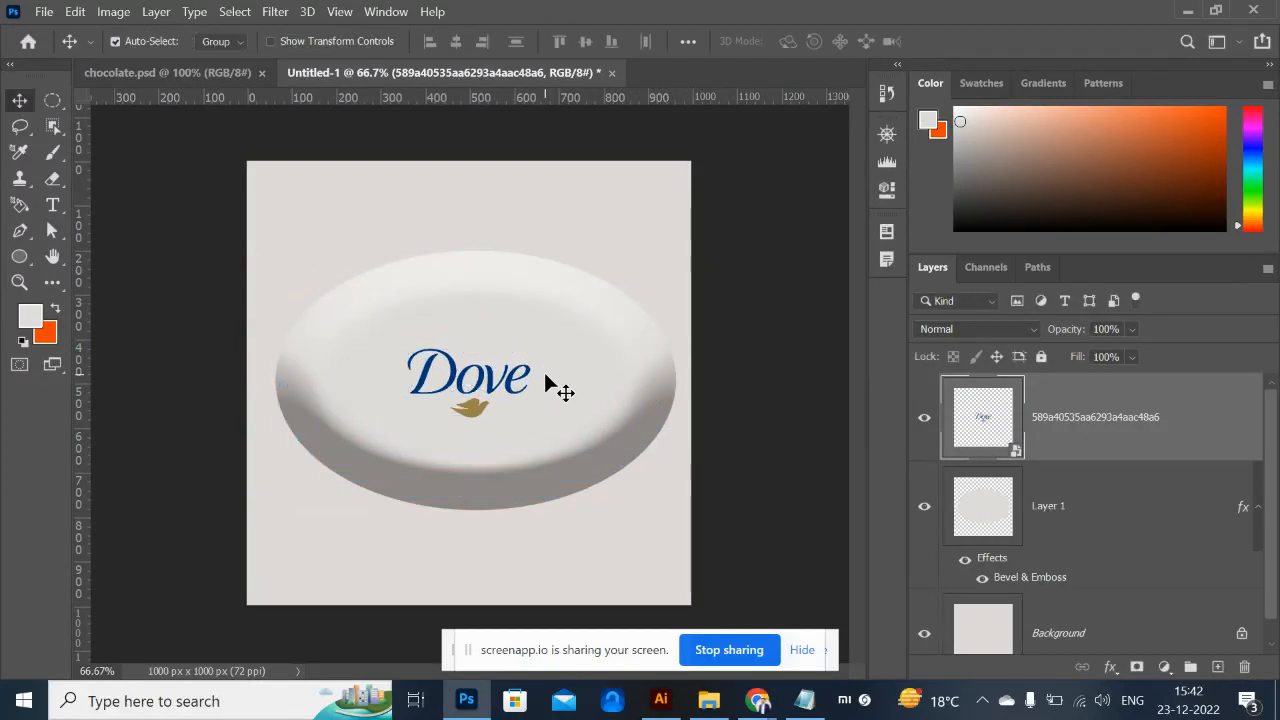
# Load the Layer 1 ellipse's outline as a selection and clear it.
pyautogui.click(555, 452)
pyautogui.keyDown('ctrl'); pyautogui.click(996, 510); pyautogui.keyUp('ctrl')
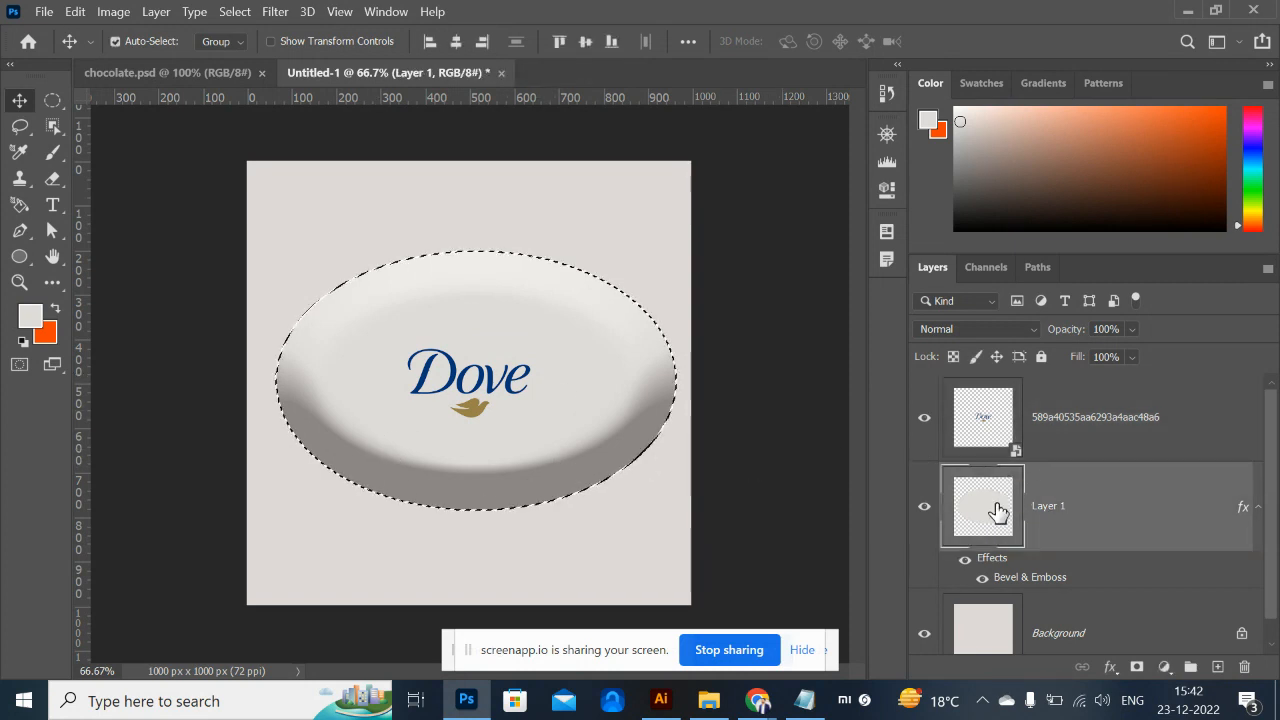
pyautogui.hotkey('ctrl', 'd')
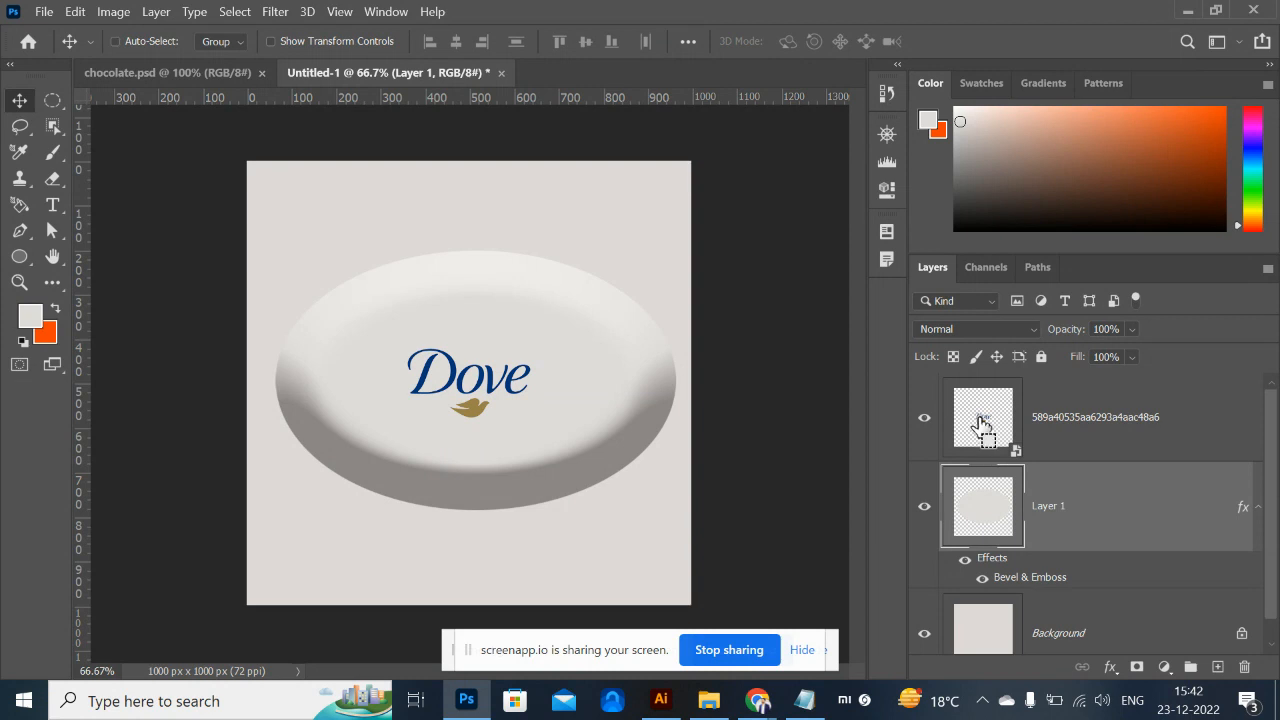
# Load the Dove logo's outline as a selection and delete the logo layer.
pyautogui.keyDown('ctrl'); pyautogui.click(981, 425); pyautogui.keyUp('ctrl')
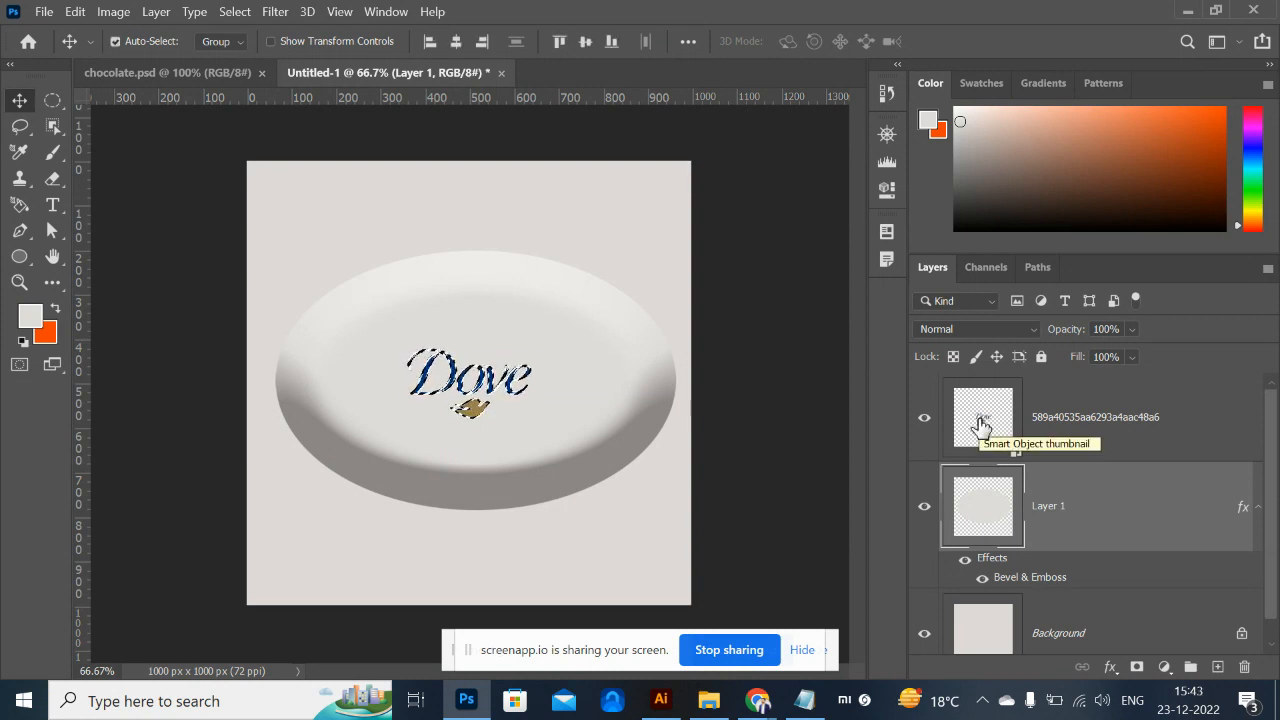
pyautogui.click(981, 425)
pyautogui.click(925, 430)
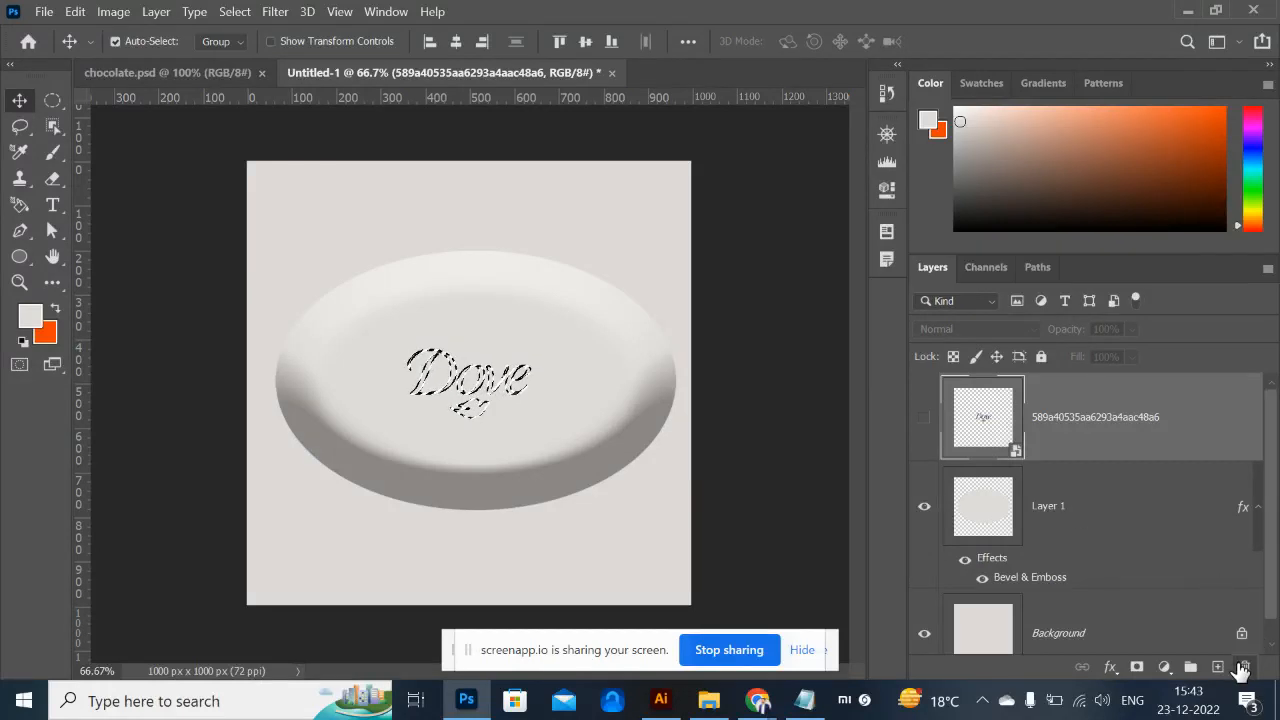
pyautogui.click(1243, 667)
pyautogui.click(628, 290)
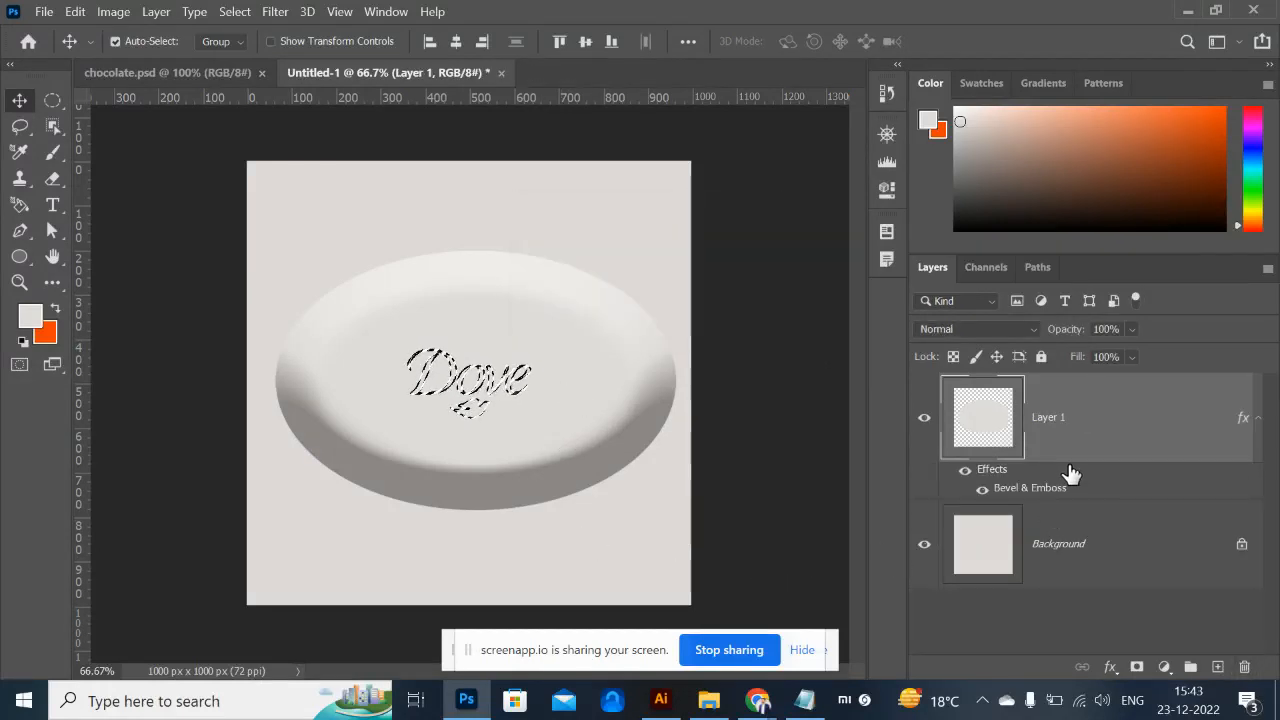
# Add a new layer above Layer 1, fill the Dove outline selection with orange, and deselect.
pyautogui.click(1217, 667)
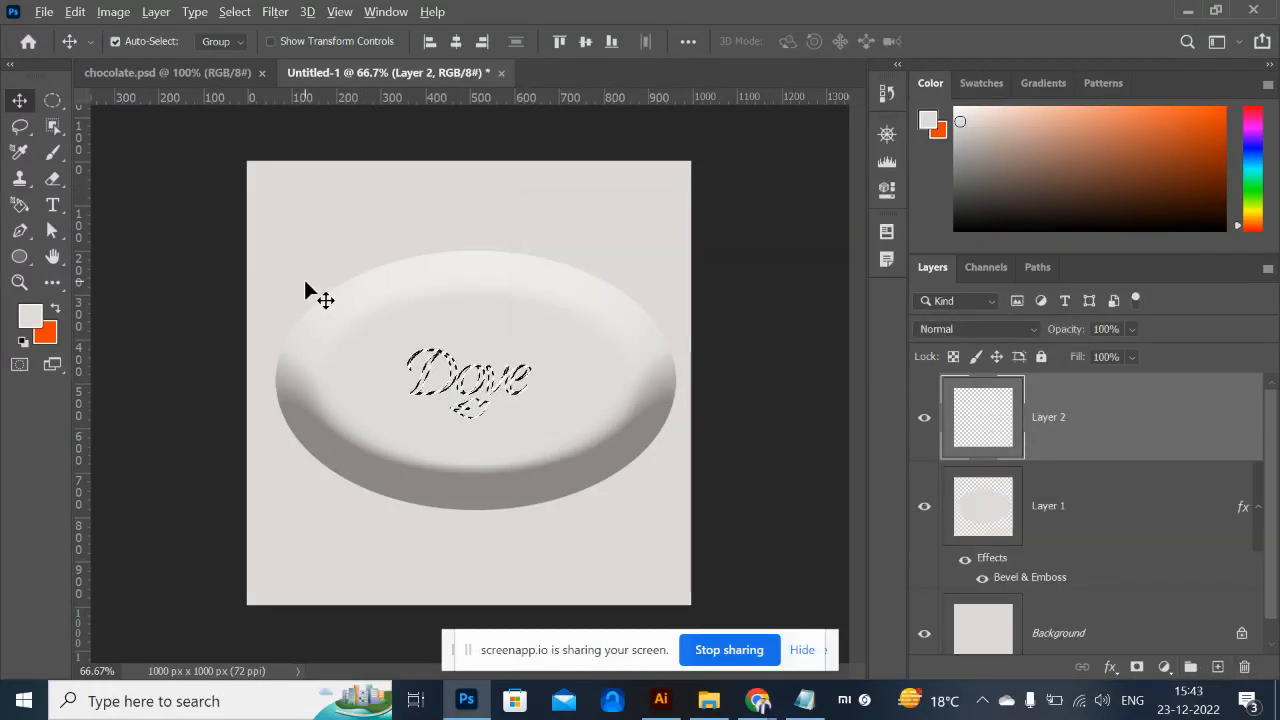
pyautogui.hotkey('alt', 'BackSpace')
pyautogui.hotkey('ctrl', 'd')
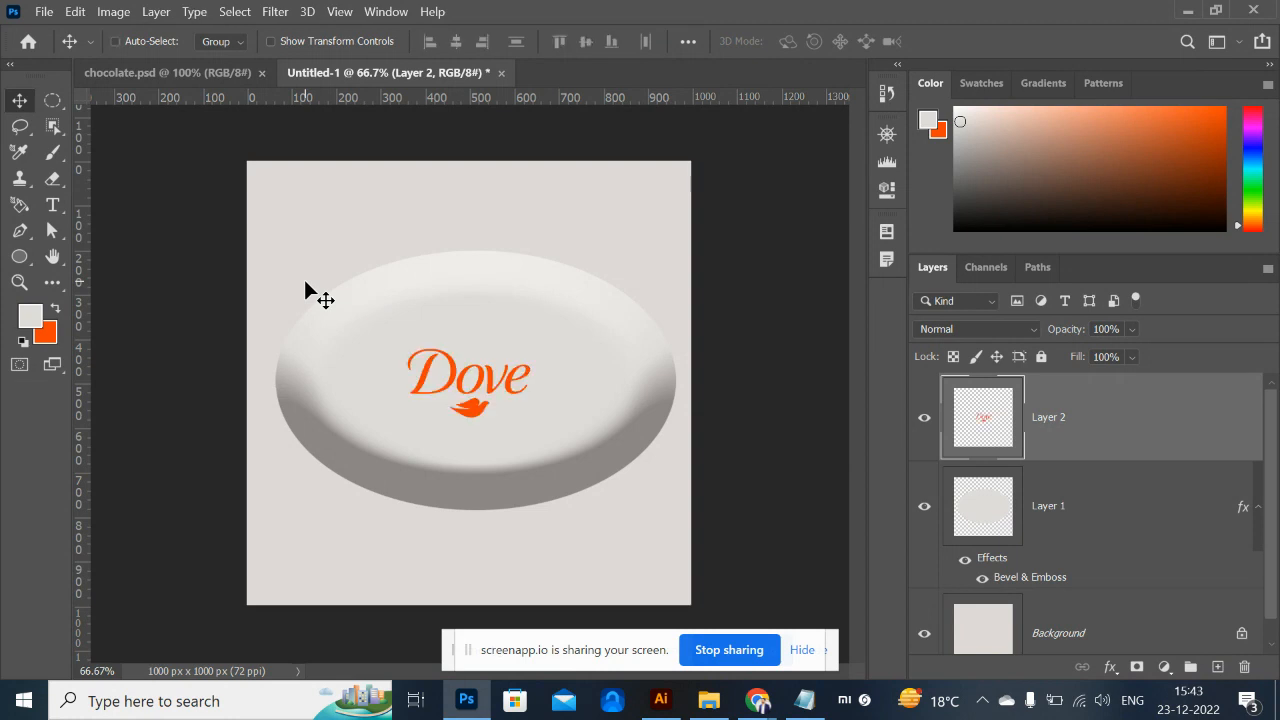
pyautogui.hotkey('ctrl', '+')
pyautogui.hotkey('ctrl', '+')
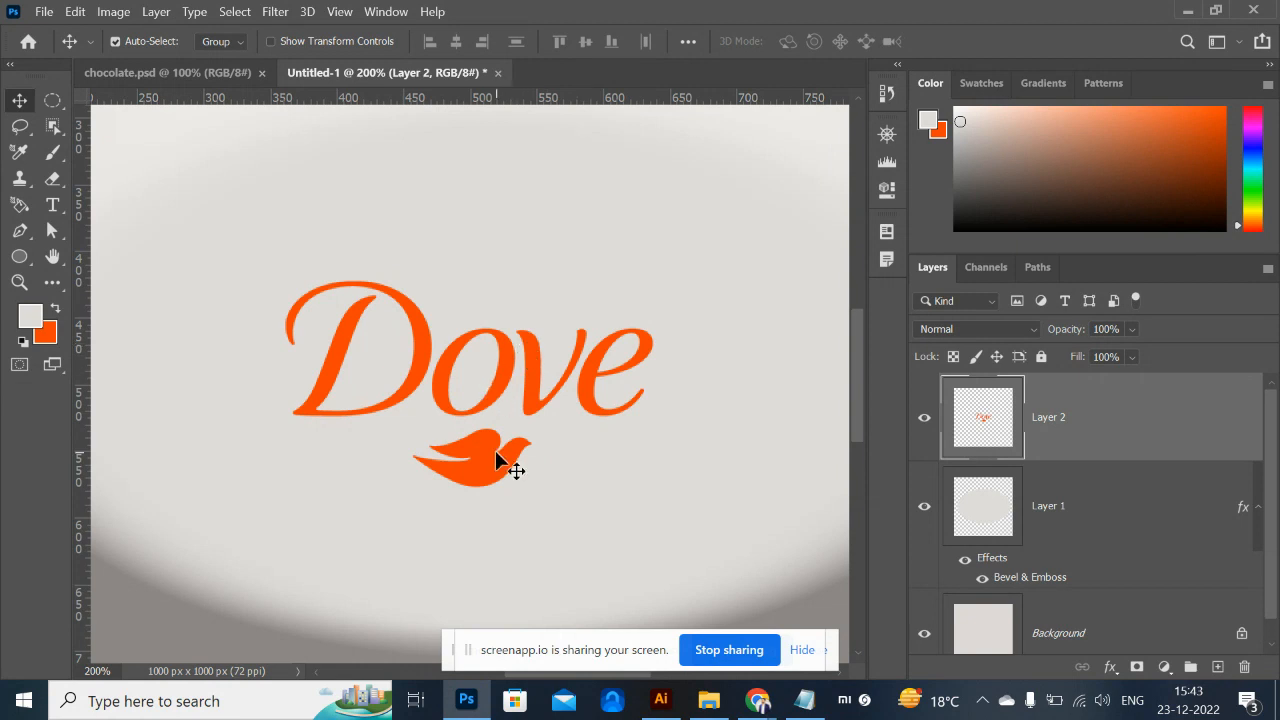
# Load the Dove logo's outline from Layer 2 as a selection, delete its orange fill, and deselect.
pyautogui.keyDown('ctrl'); pyautogui.click(986, 422); pyautogui.keyUp('ctrl')
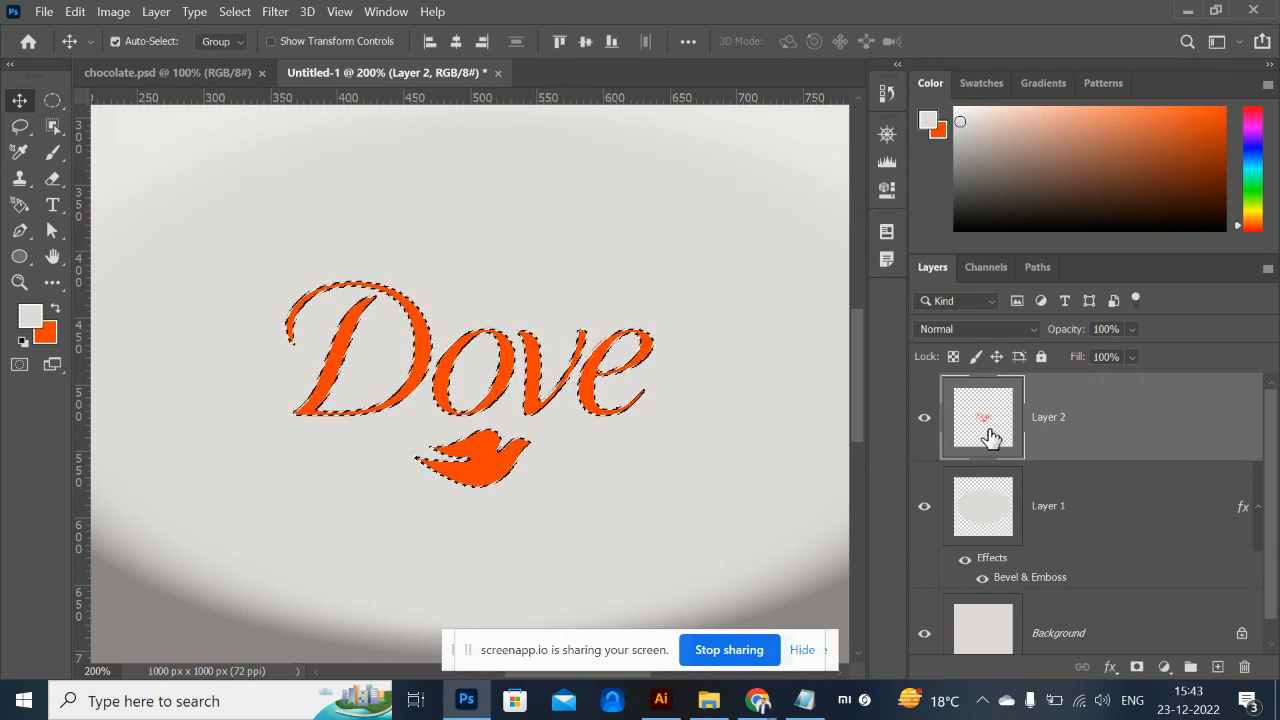
pyautogui.press('Delete')
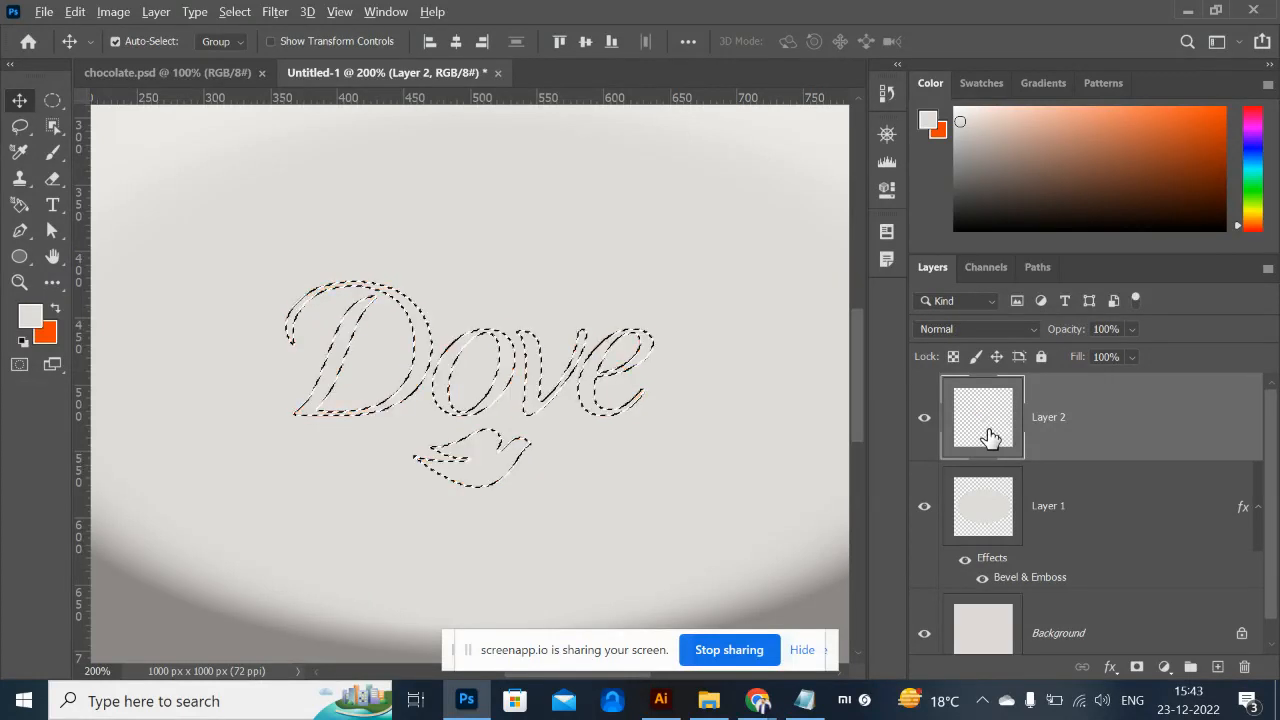
pyautogui.hotkey('ctrl', 'd')
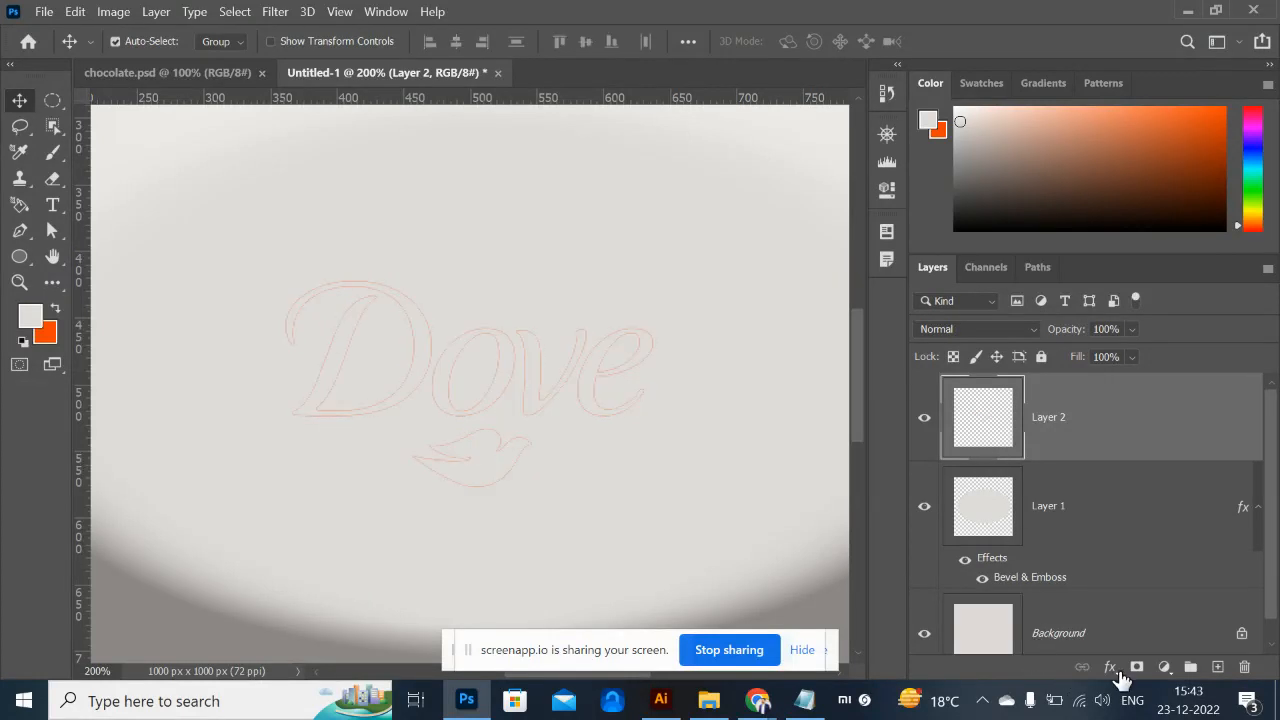
# Apply Bevel & Emboss to Layer 2 with Emboss style, Smooth technique, 74% depth, 8 px size and 3 px soften.
pyautogui.click(1111, 668)
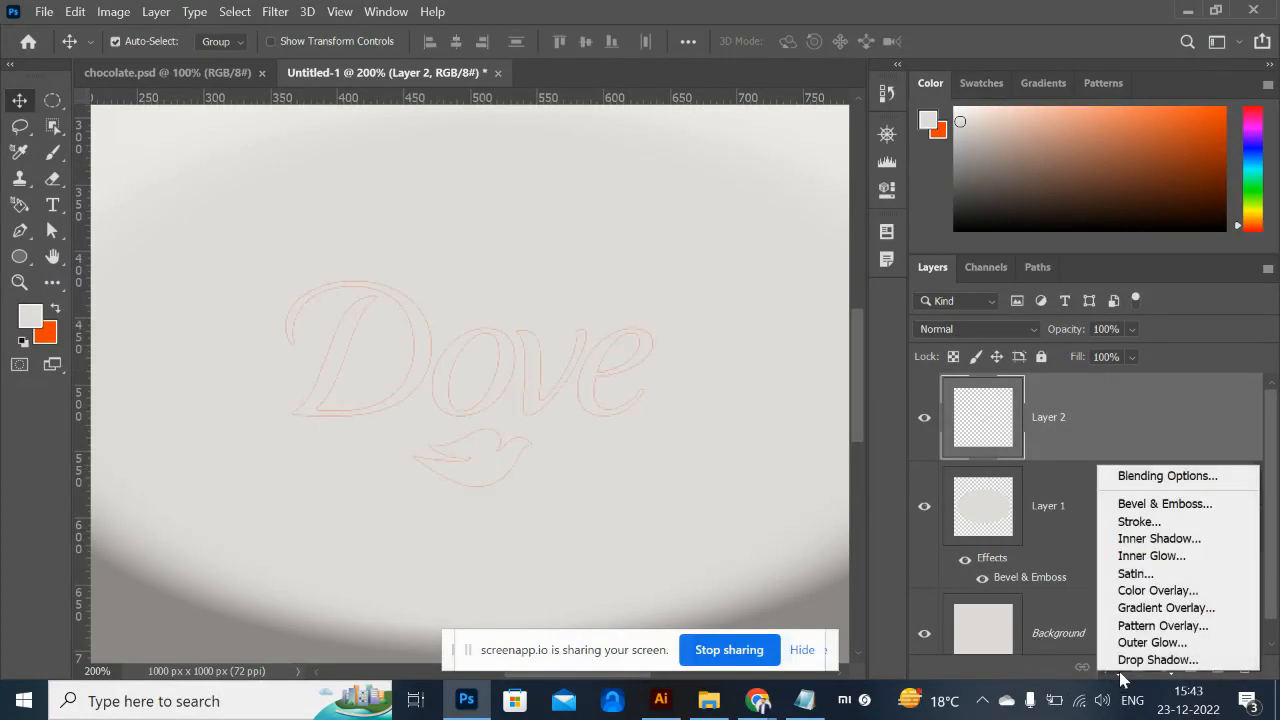
pyautogui.click(1163, 505)
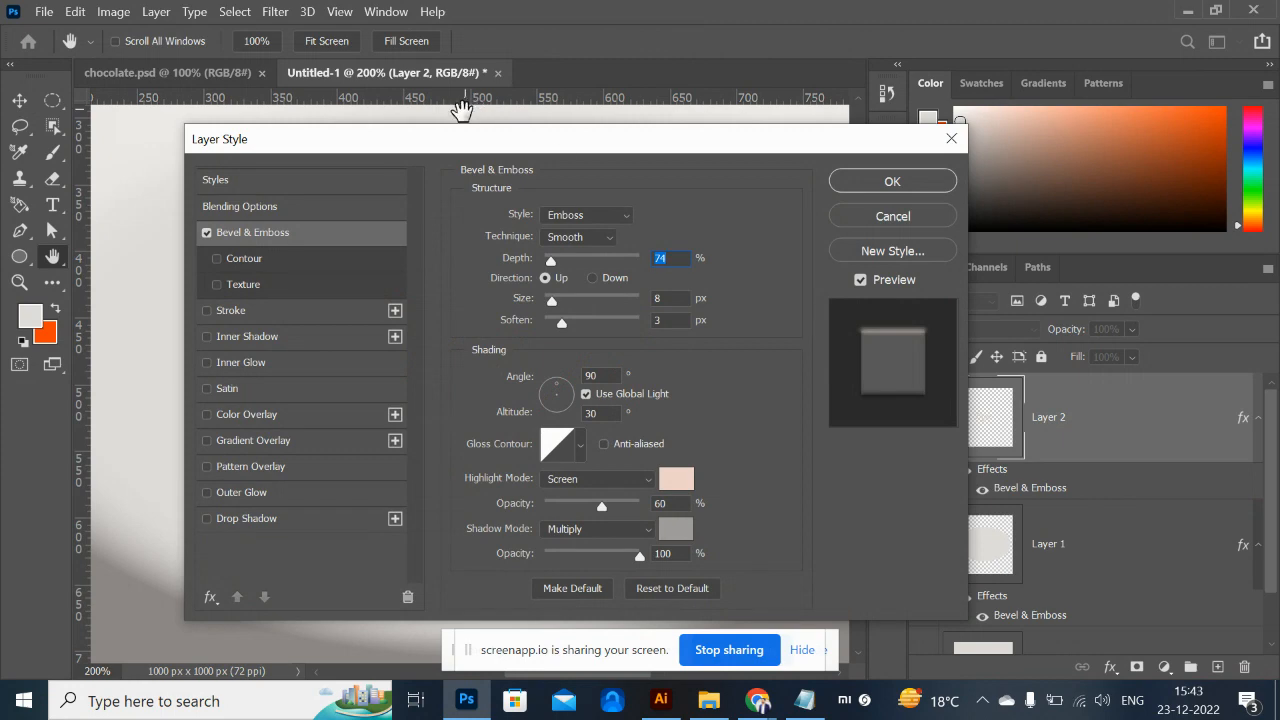
pyautogui.moveTo(461, 140); pyautogui.dragTo(476, 67)
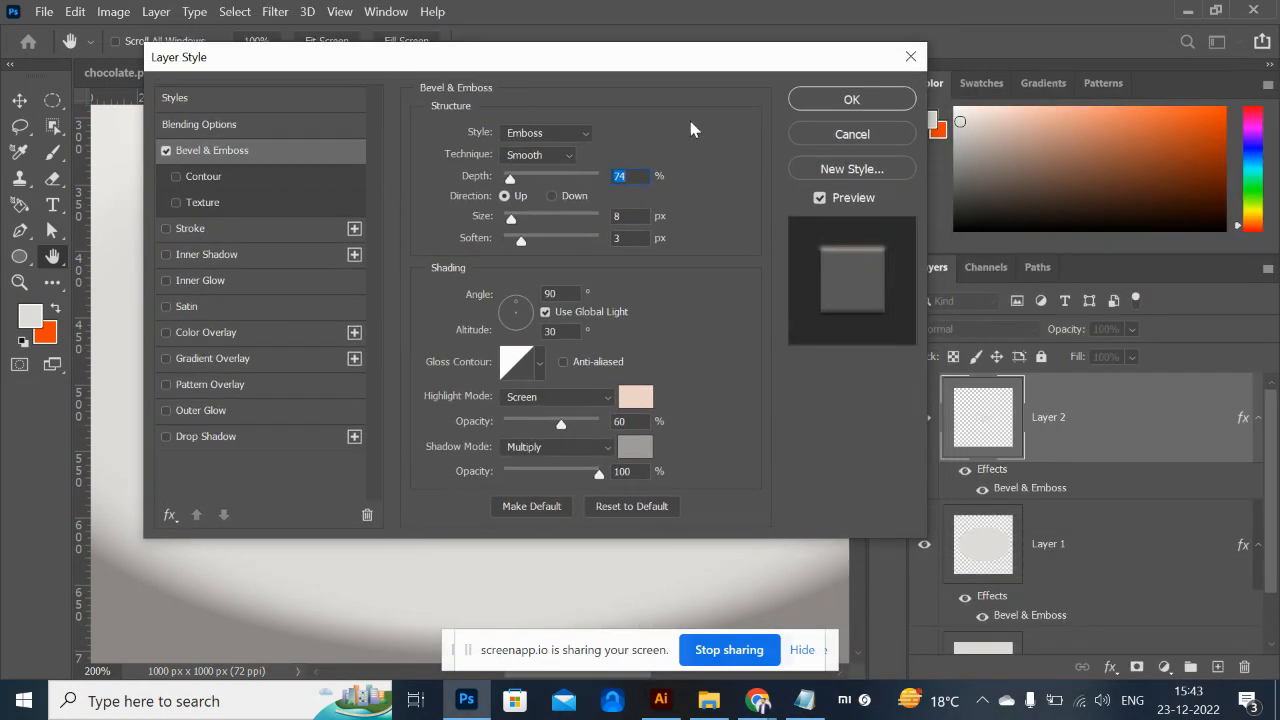
pyautogui.click(820, 98)
# Examine the embossed Dove logo on the soap up close and as a whole, and compare it with the chocolate.psd lettering.
pyautogui.scroll(-3, 453, 378)
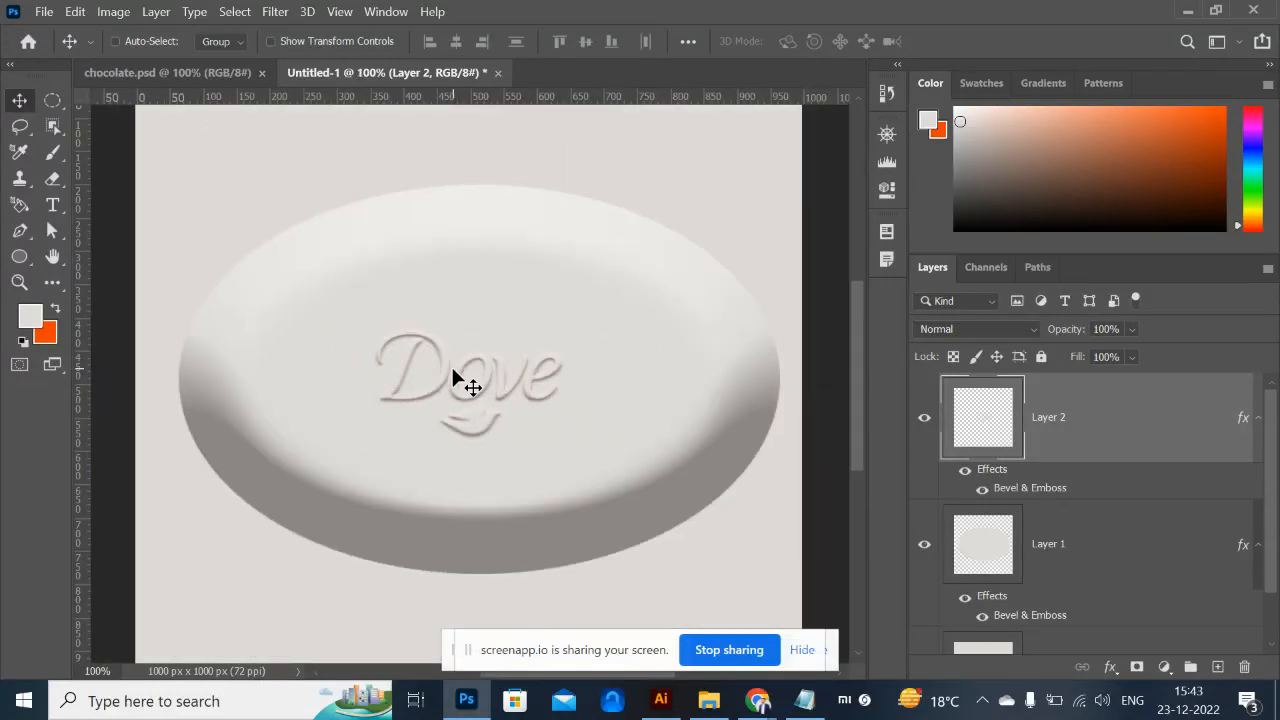
pyautogui.scroll(1, 453, 378)
pyautogui.scroll(2, 453, 378)
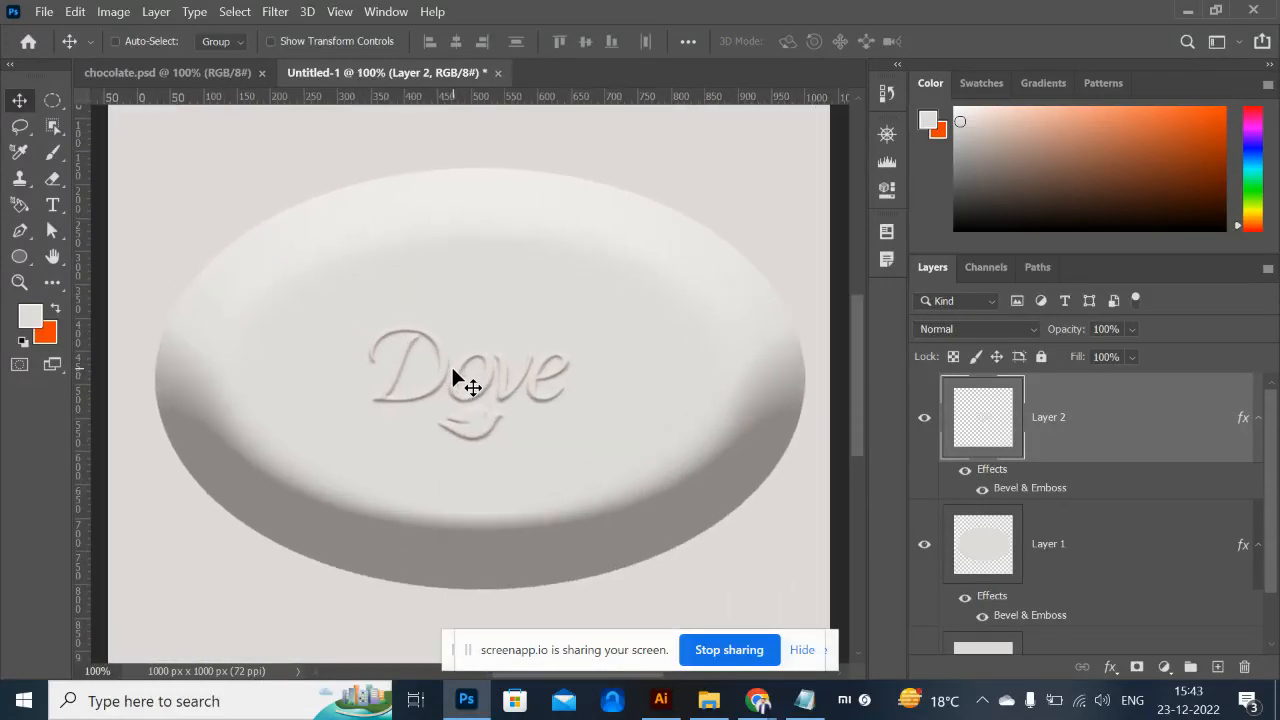
pyautogui.scroll(-2, 453, 378)
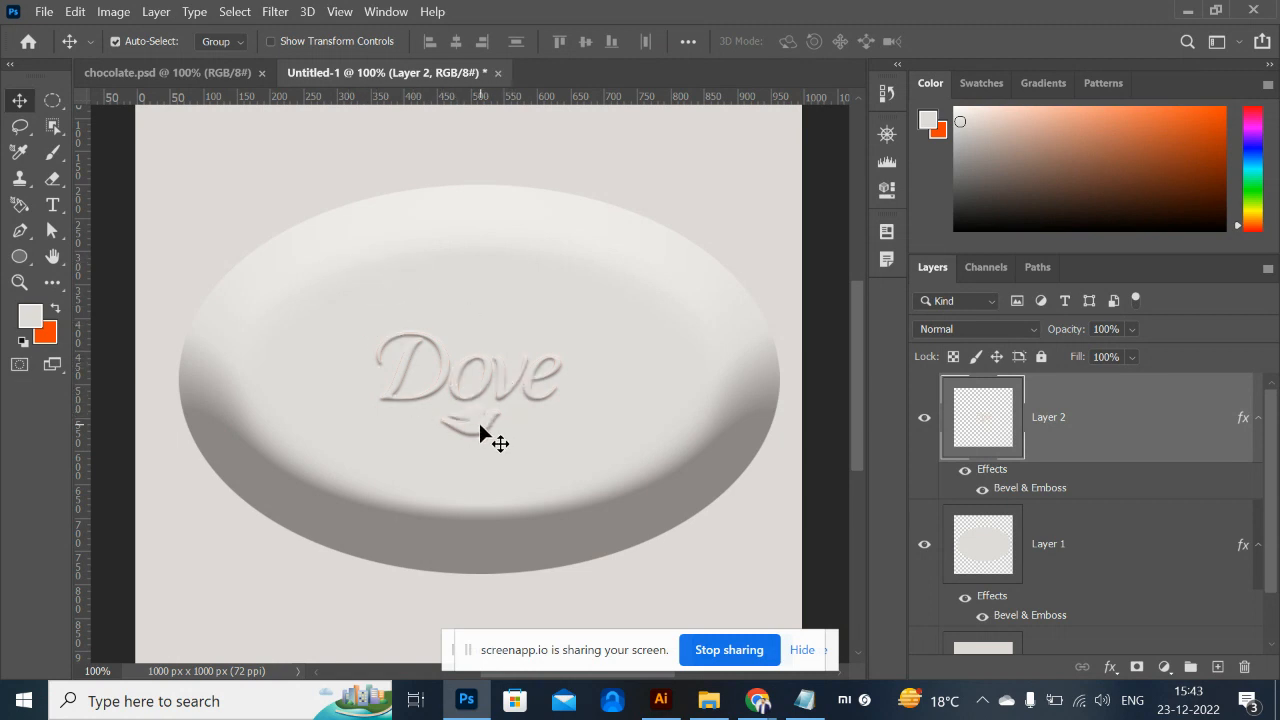
pyautogui.scroll(1, 480, 426)
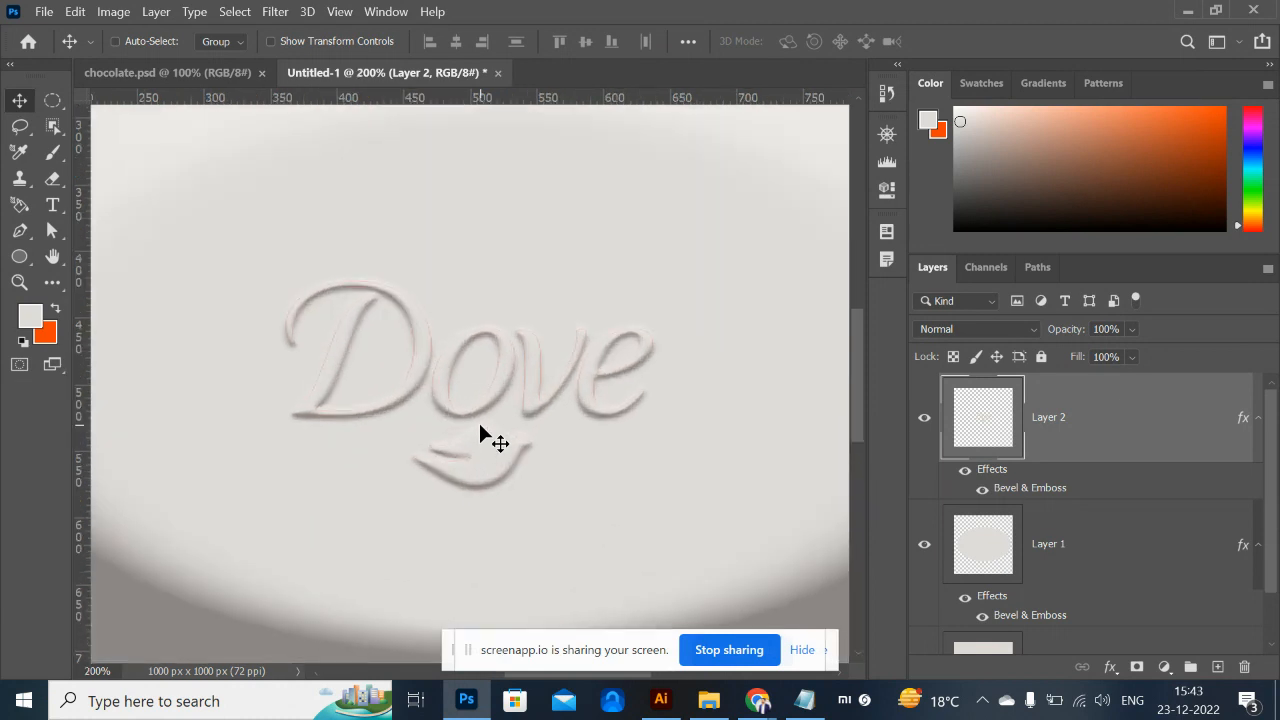
pyautogui.click(200, 72)
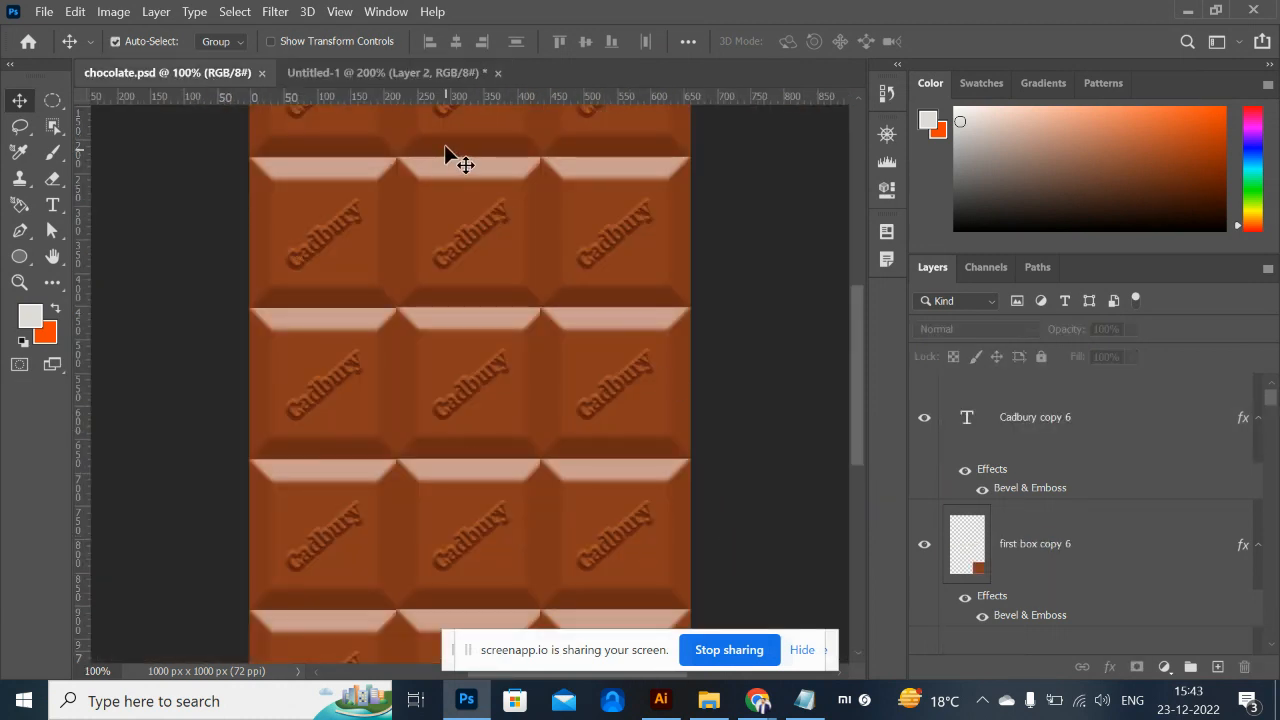
pyautogui.click(451, 73)
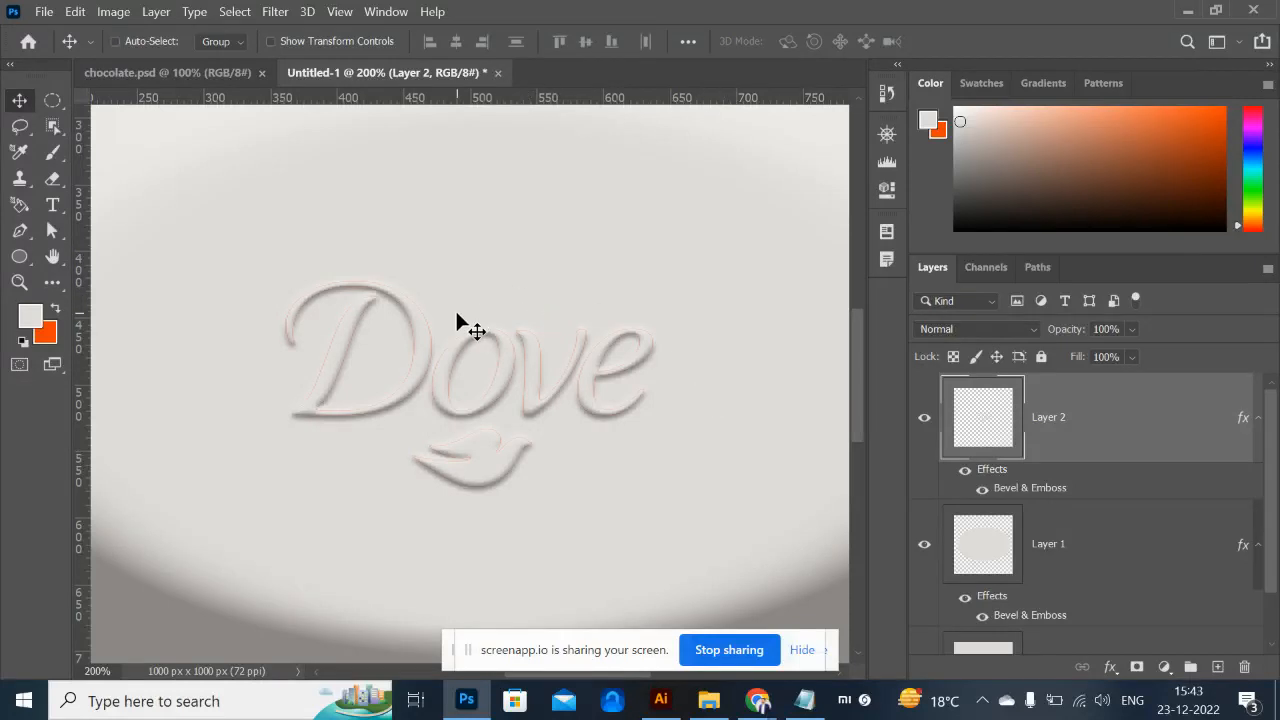
pyautogui.scroll(-1, 457, 315)
pyautogui.scroll(3, 457, 318)
pyautogui.scroll(-3, 457, 316)
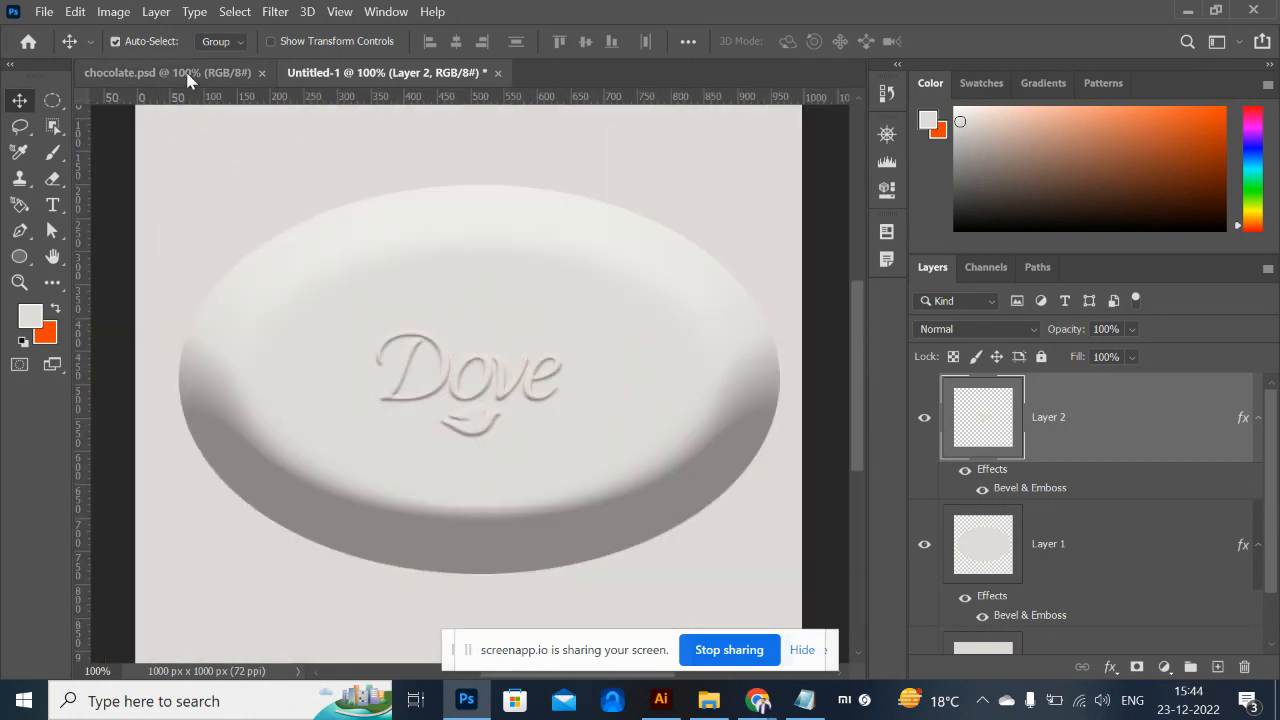
# In chocolate.psd, delete all the copied boxes and Cadbury texts, keeping only the first box with its text.
pyautogui.click(165, 72)
pyautogui.scroll(-1, 336, 350)
pyautogui.scroll(1, 339, 425)
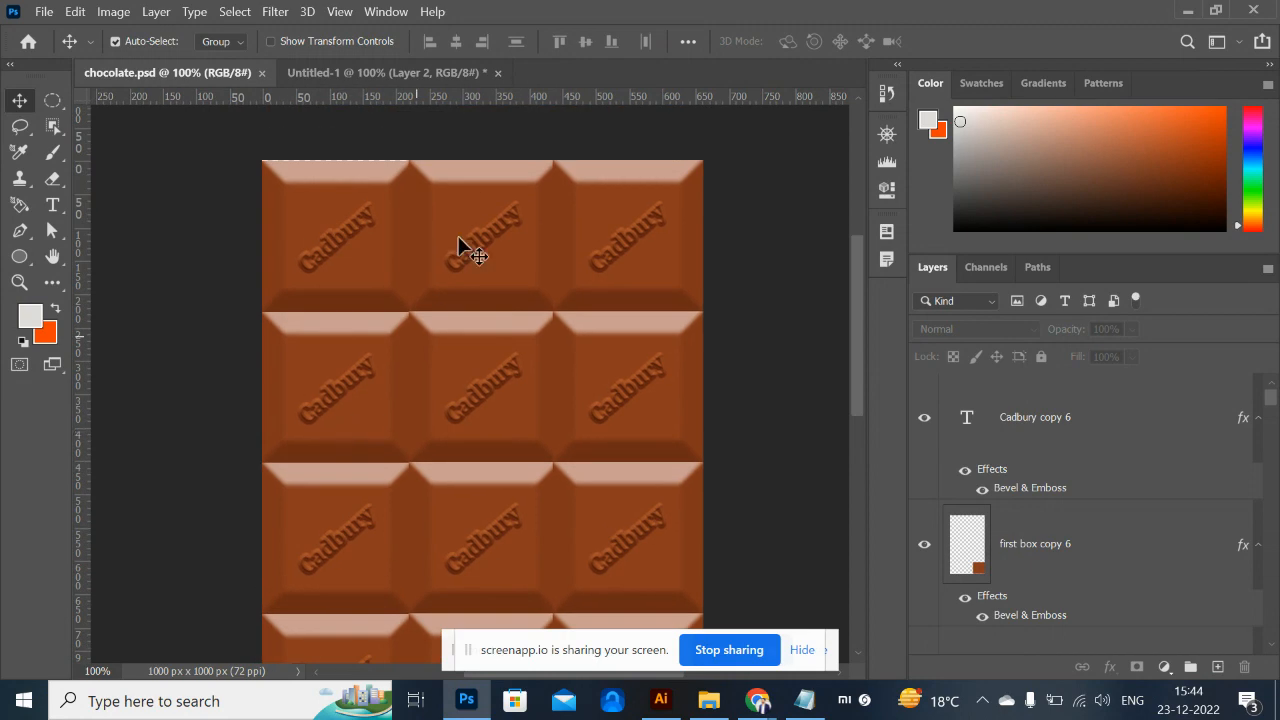
pyautogui.moveTo(465, 140); pyautogui.dragTo(751, 386)
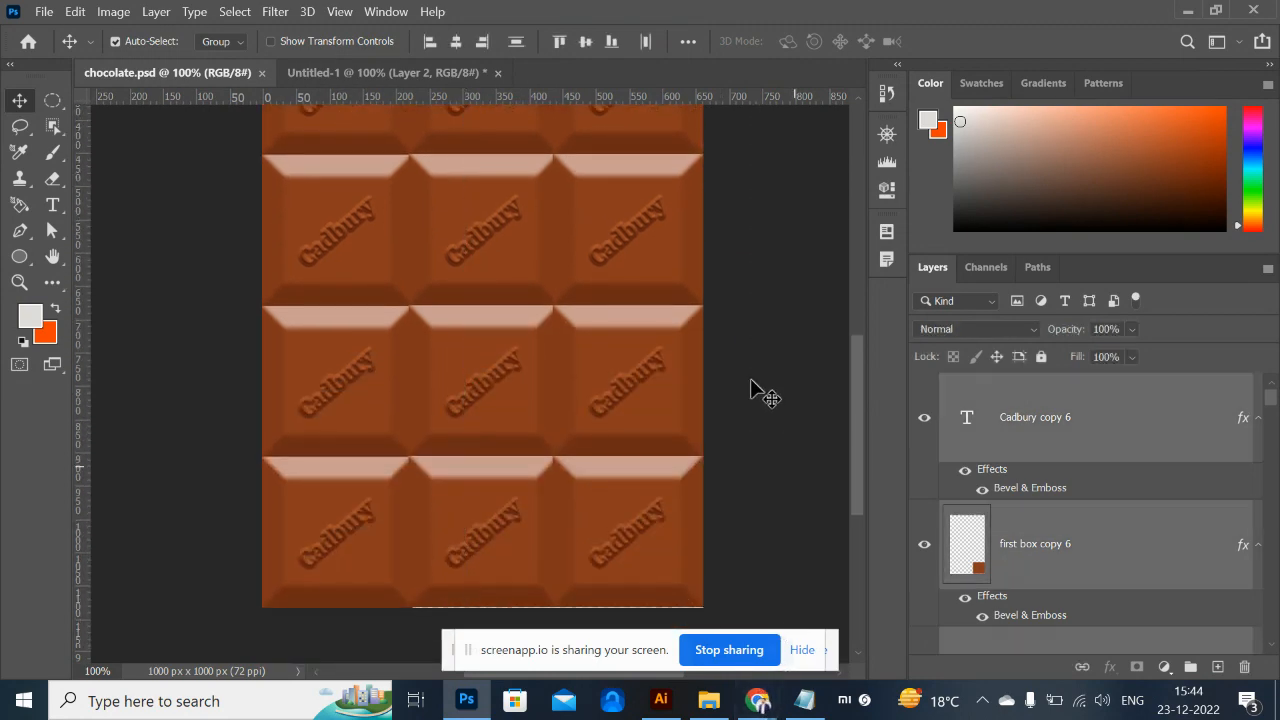
pyautogui.press('Delete')
pyautogui.moveTo(374, 314); pyautogui.dragTo(634, 552)
pyautogui.press('Delete')
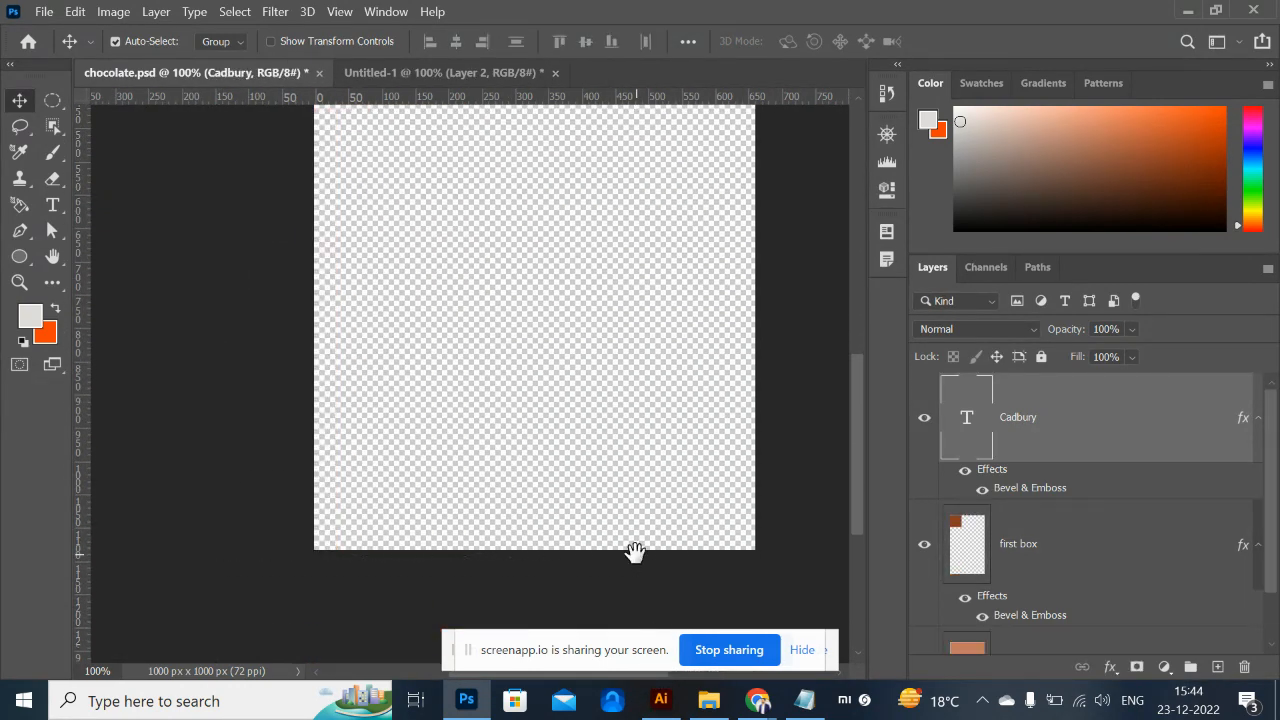
# Delete the Cadbury text layer from the first chocolate box.
pyautogui.moveTo(463, 371); pyautogui.dragTo(517, 614)
pyautogui.moveTo(489, 349); pyautogui.dragTo(483, 468)
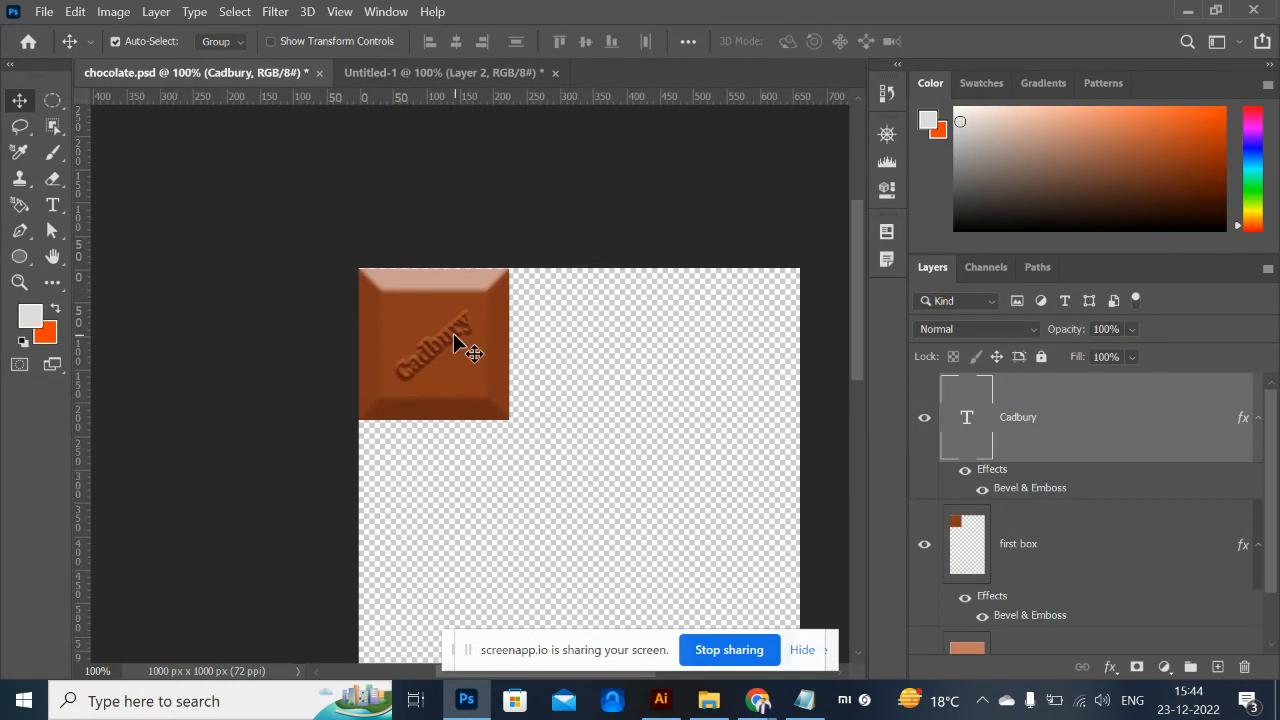
pyautogui.press('Delete')
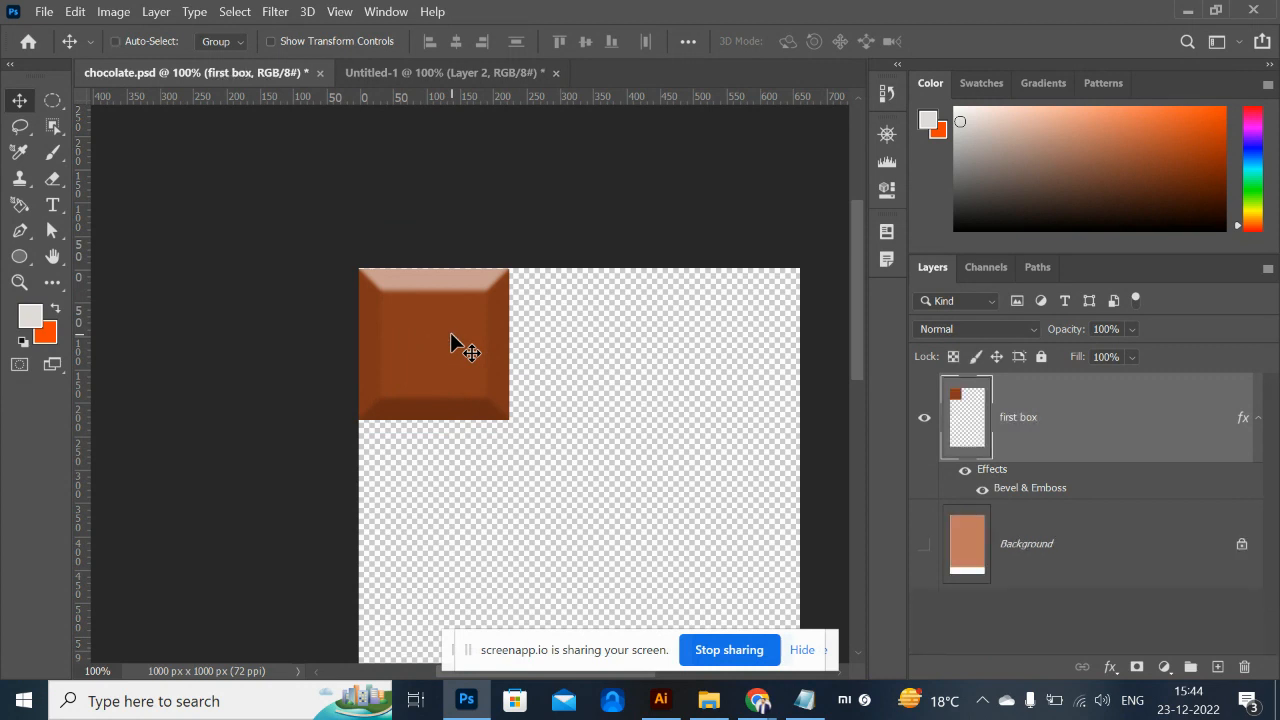
pyautogui.scroll(2, 450, 332)
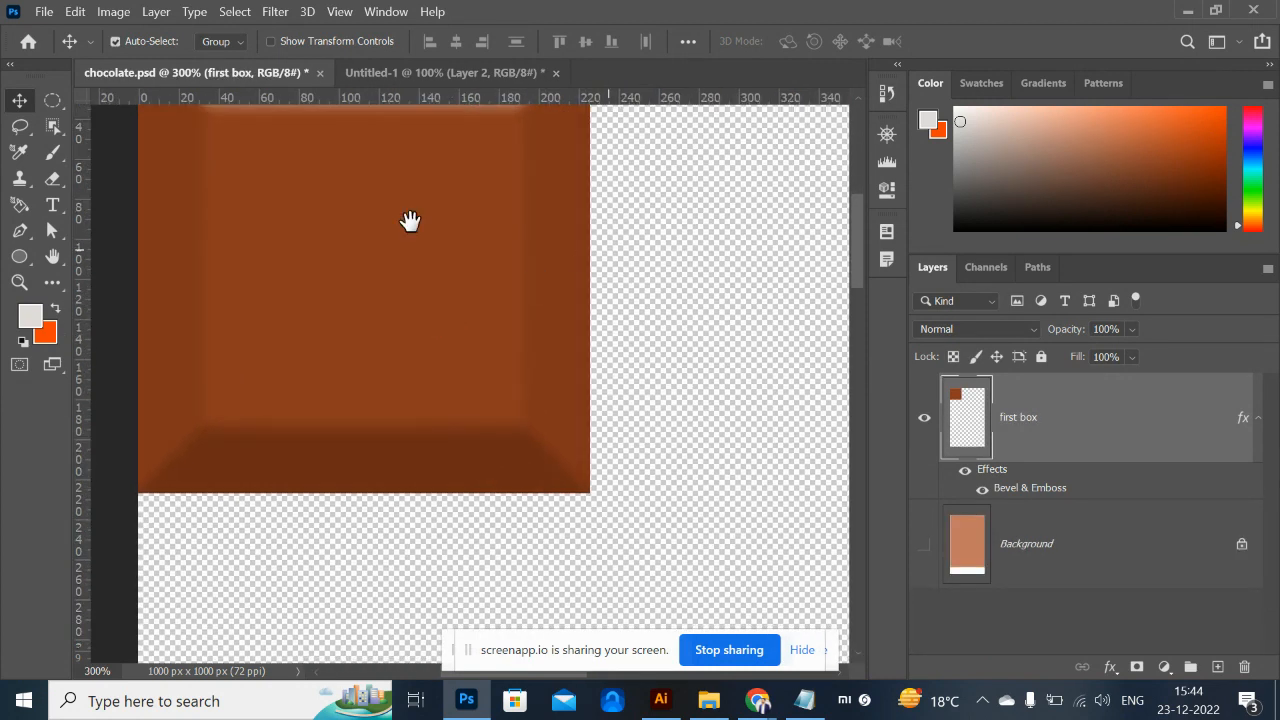
pyautogui.moveTo(332, 303); pyautogui.dragTo(520, 431)
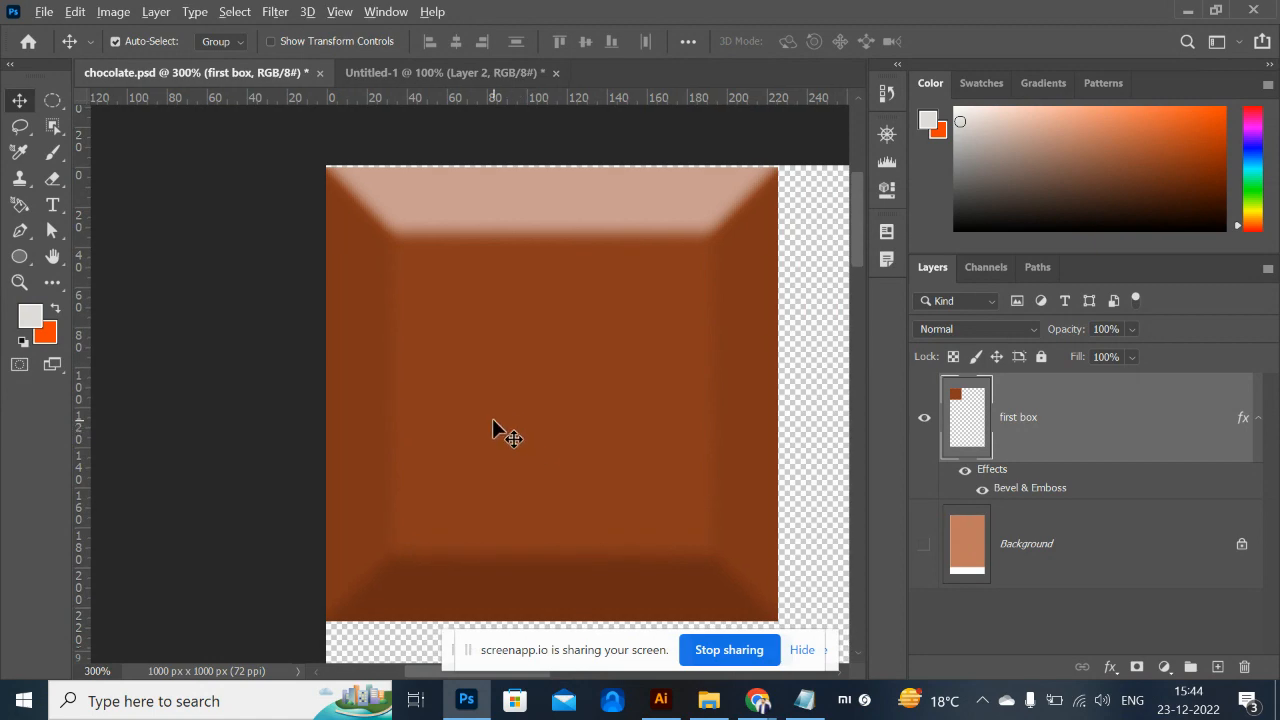
# Switch to the Chrome browser and search Google Images for "cadbury logo".
pyautogui.hotkey('alt', 'Tab')
pyautogui.doubleClick(419, 127)
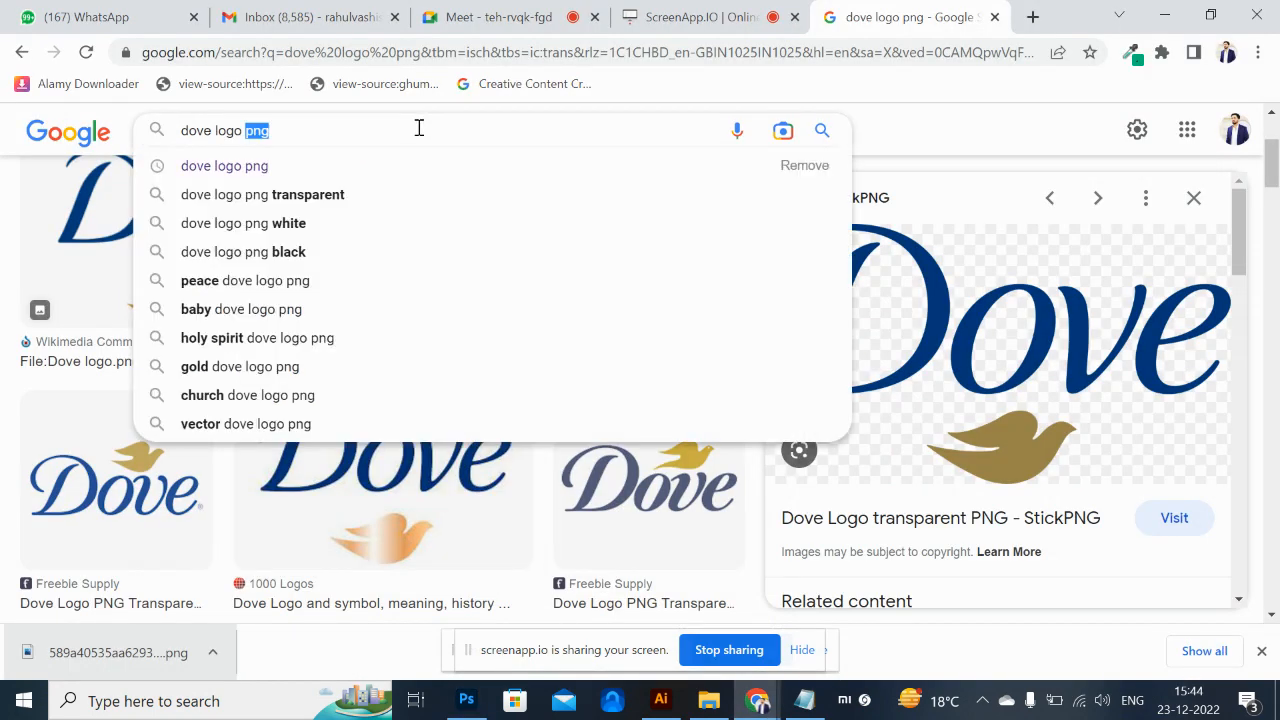
pyautogui.write('ca')
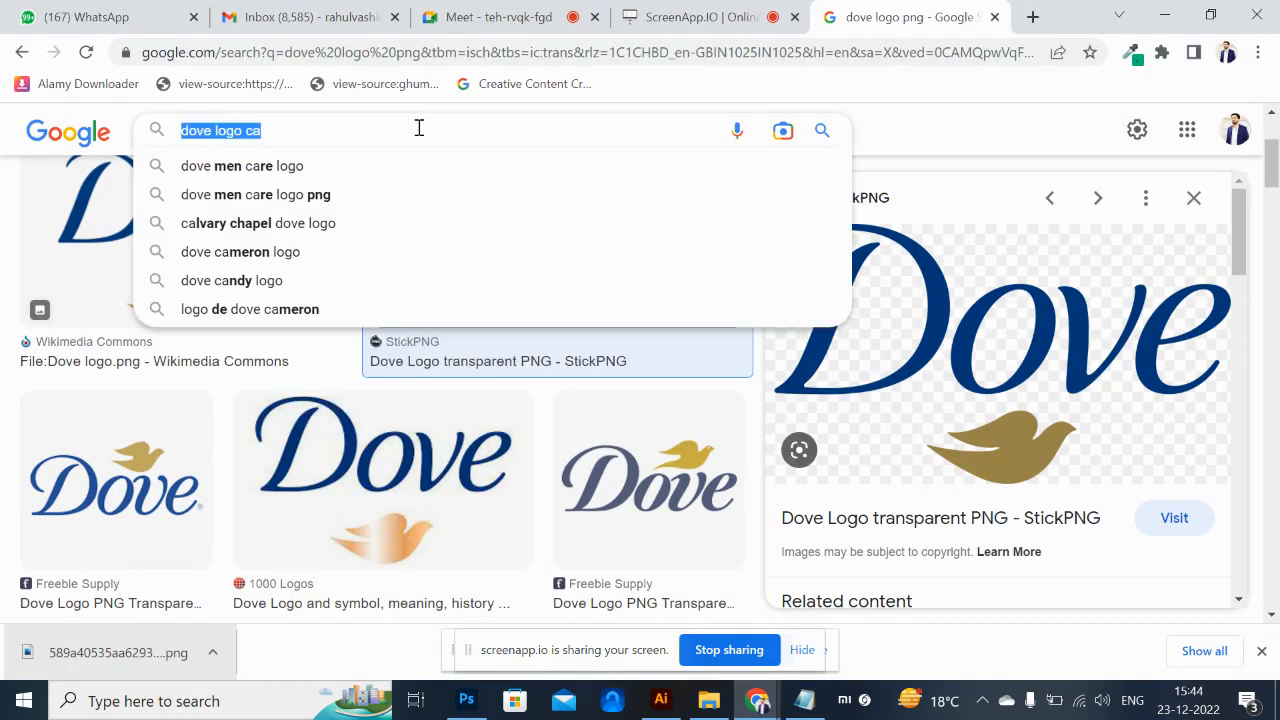
pyautogui.write('car')
pyautogui.press('BackSpace')
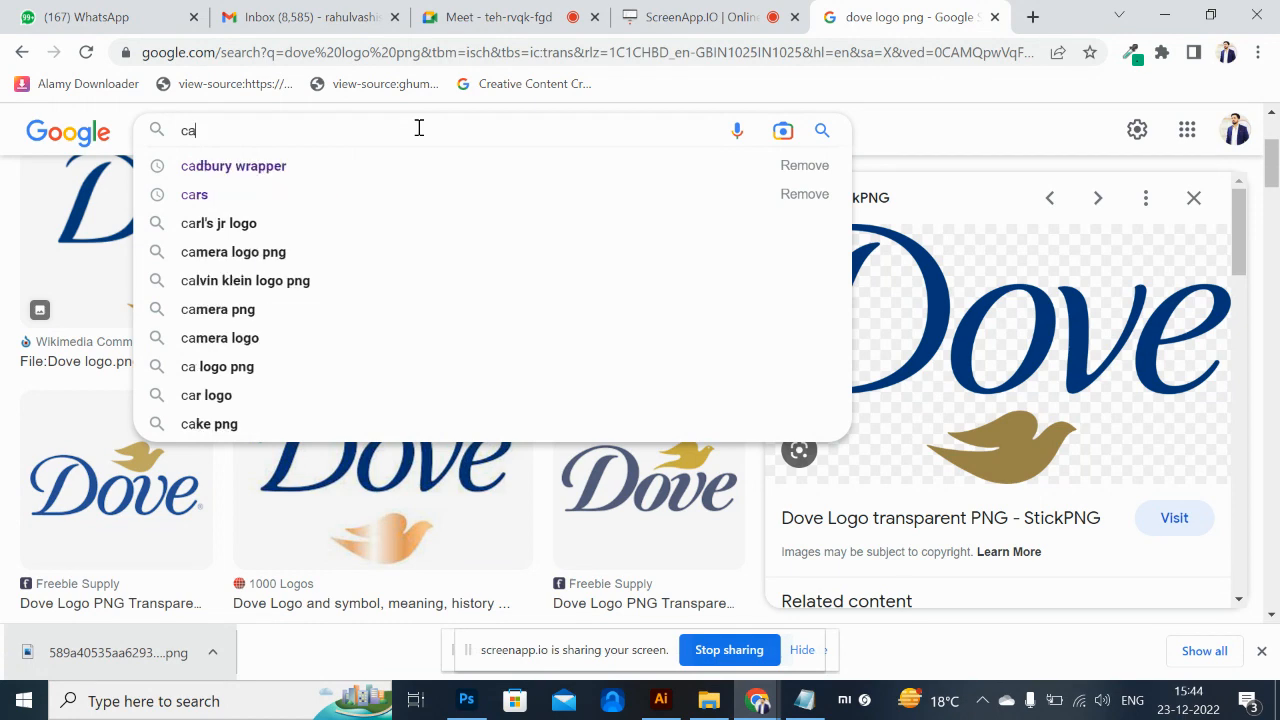
pyautogui.write('dbur')
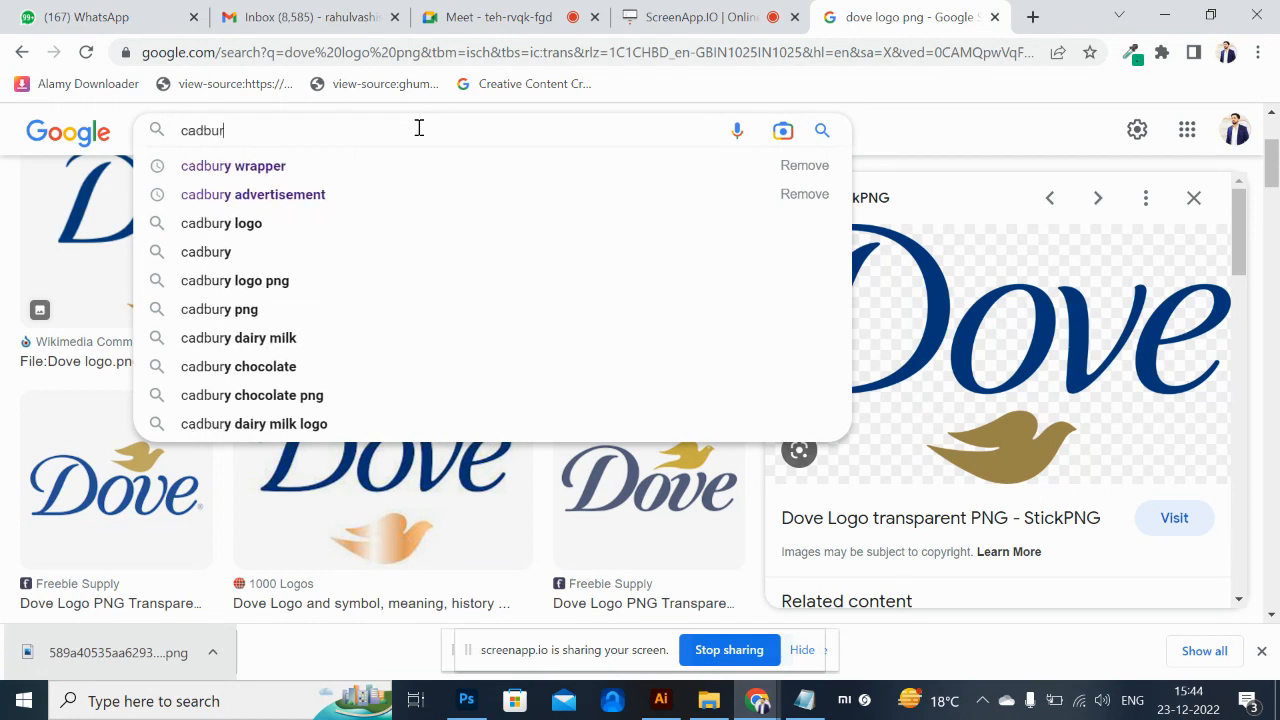
pyautogui.press('Down')
pyautogui.press('Down')
pyautogui.press('Down')
pyautogui.press('Return')
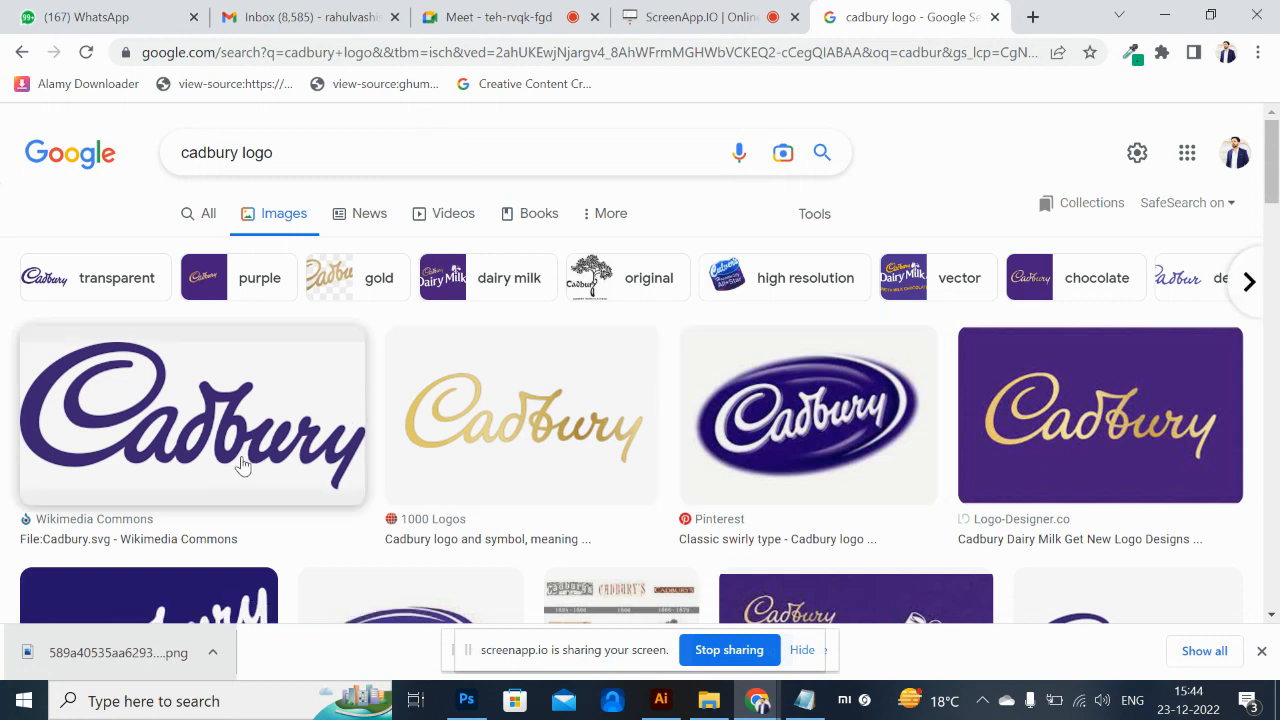
# Filter the image results to transparent ones and browse the Cadbury logos.
pyautogui.click(810, 214)
pyautogui.click(268, 251)
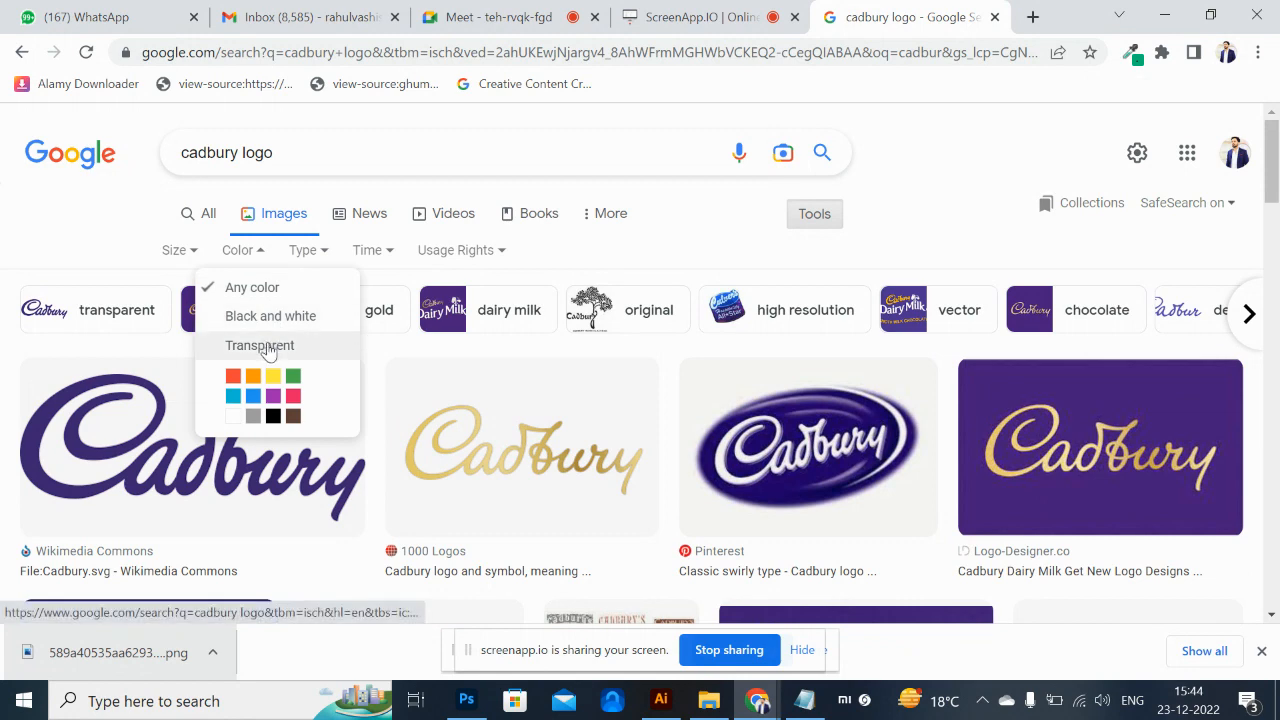
pyautogui.click(257, 343)
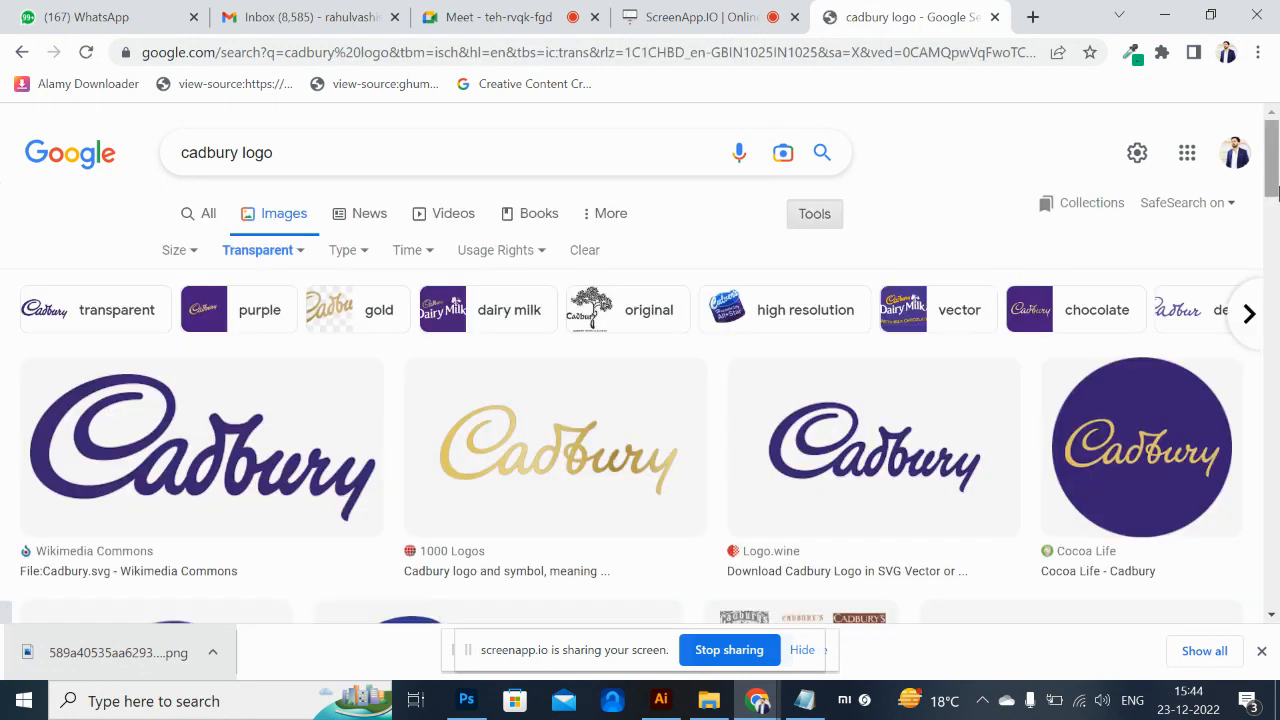
pyautogui.scroll(-7, 1275, 280)
pyautogui.moveTo(1275, 268); pyautogui.dragTo(1272, 140)
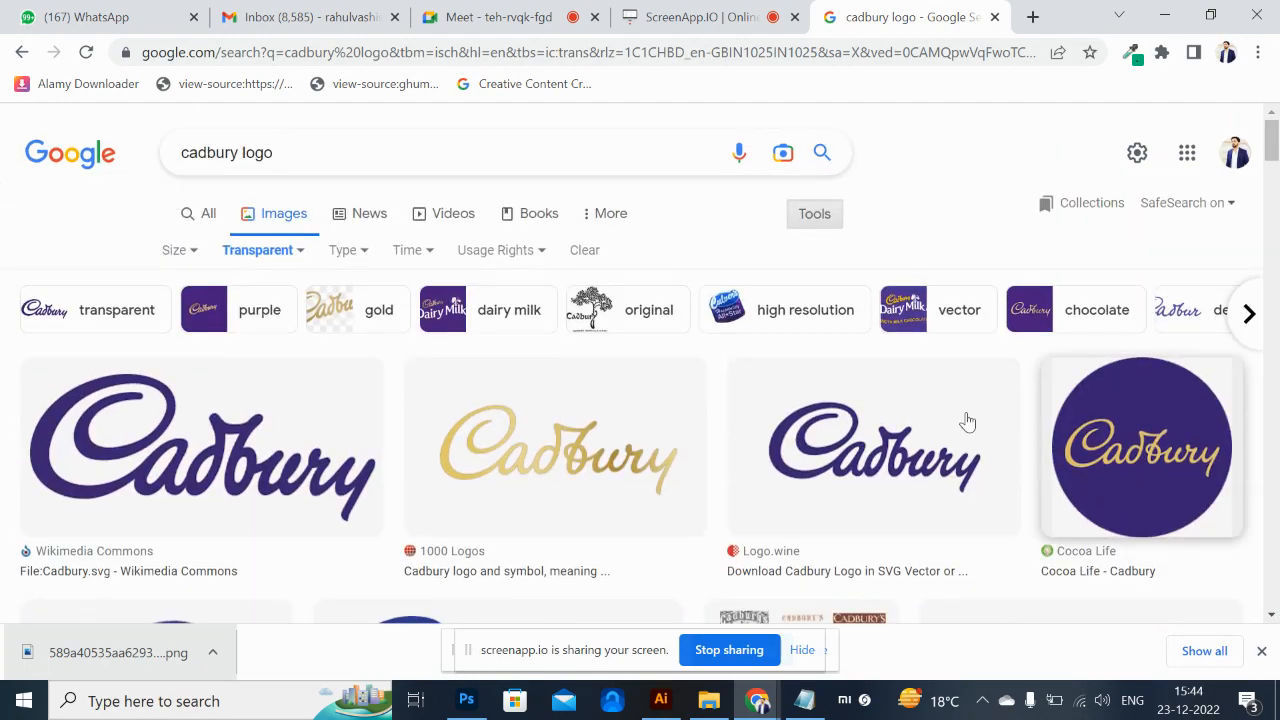
# Open the Wikimedia Commons Cadbury logo and save it as Cadbury.svg.png.
pyautogui.click(277, 478)
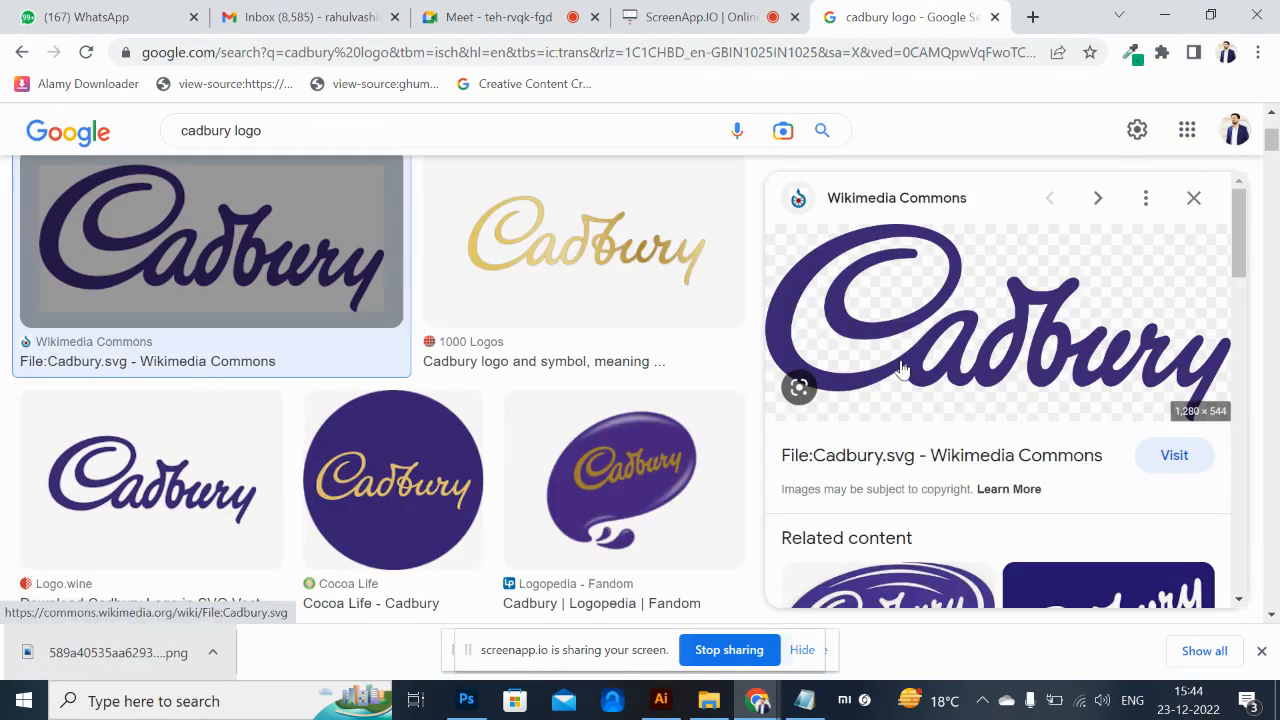
pyautogui.rightClick(948, 345)
pyautogui.click(1055, 555)
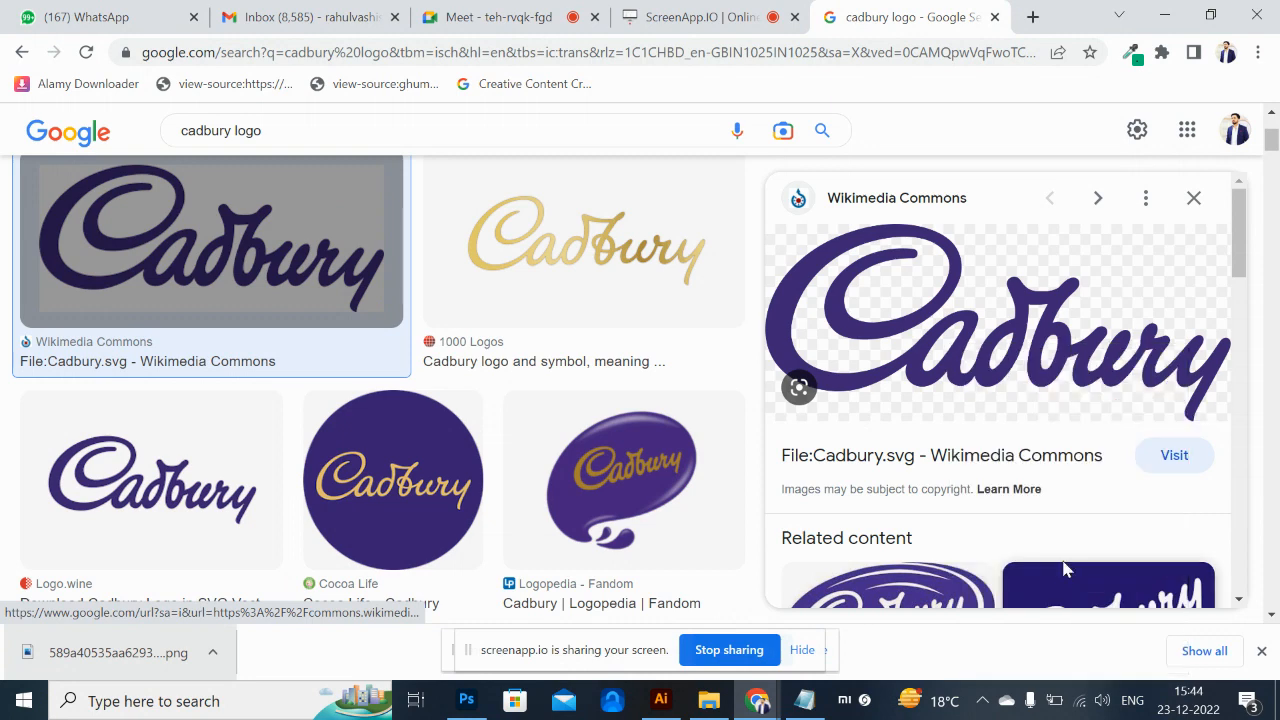
pyautogui.click(1077, 645)
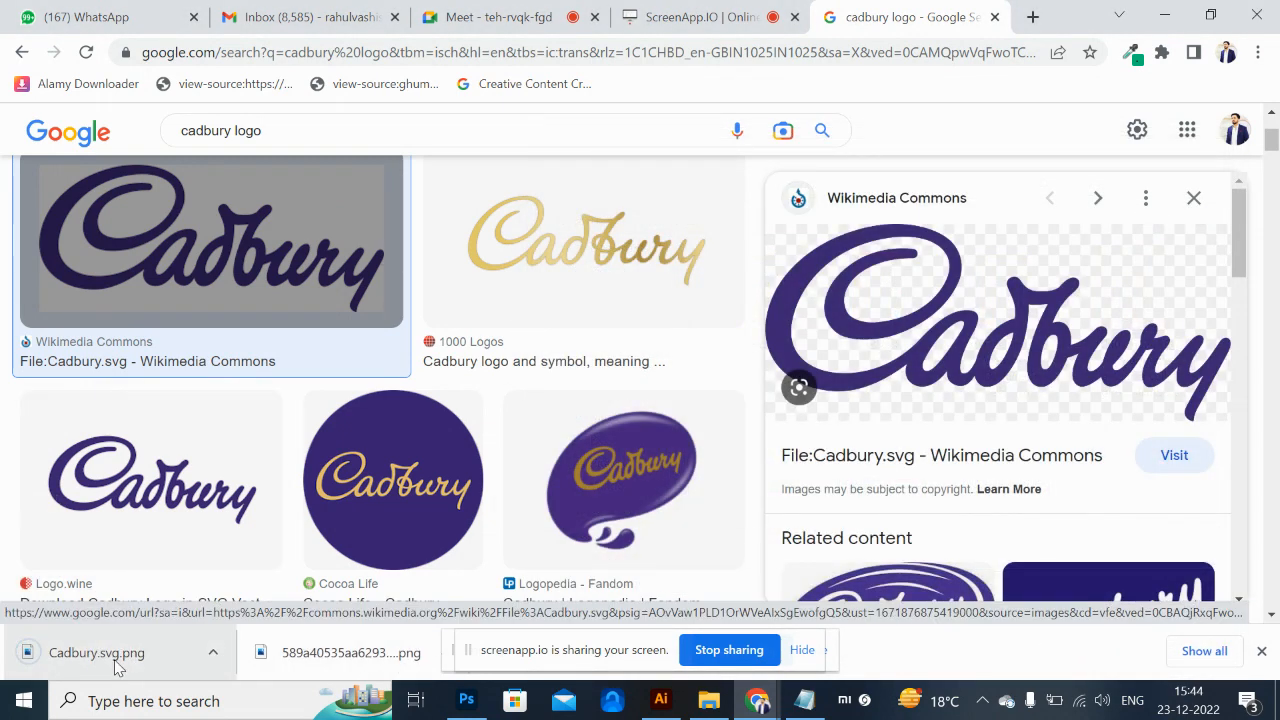
# Place Cadbury.svg.png into Photoshop's chocolate.psd, scale it to 9.37%, rotate it about -29°, and position it on the first box.
pyautogui.moveTo(95, 668); pyautogui.dragTo(701, 418)
pyautogui.hotkey('alt', 'Tab')
pyautogui.moveTo(545, 368); pyautogui.dragTo(546, 366)
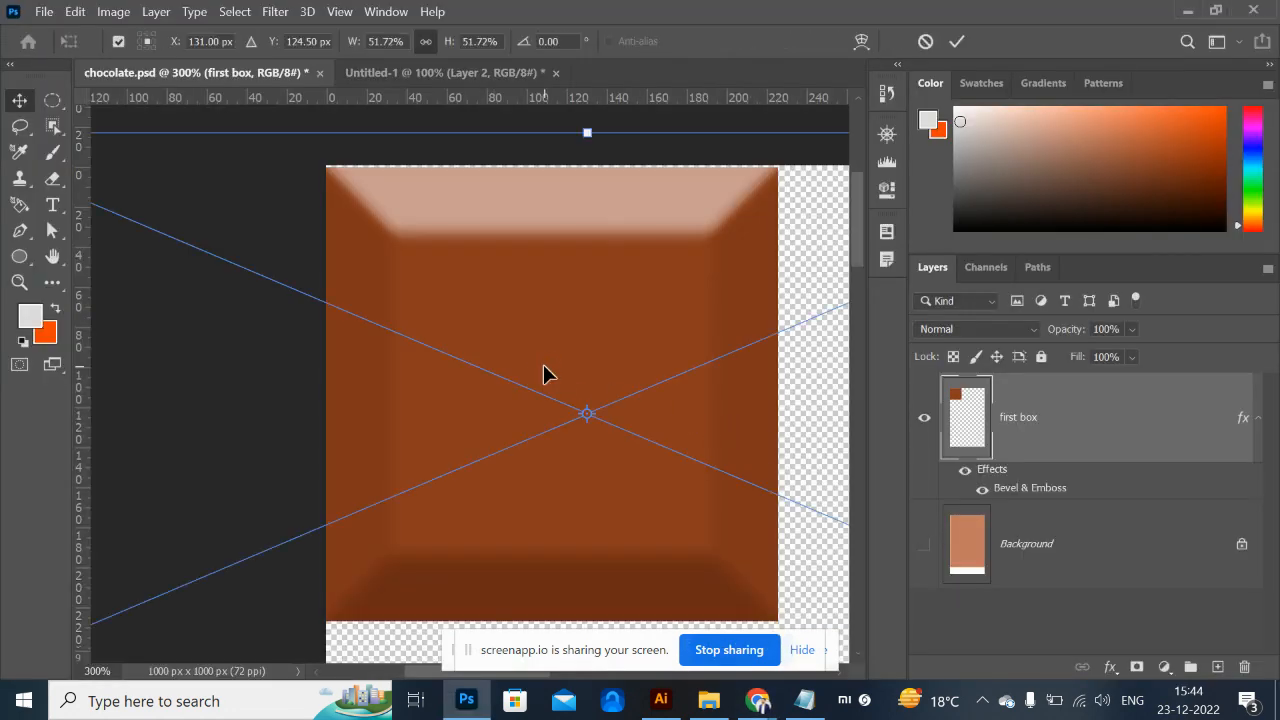
pyautogui.hotkey('ctrl', '1')
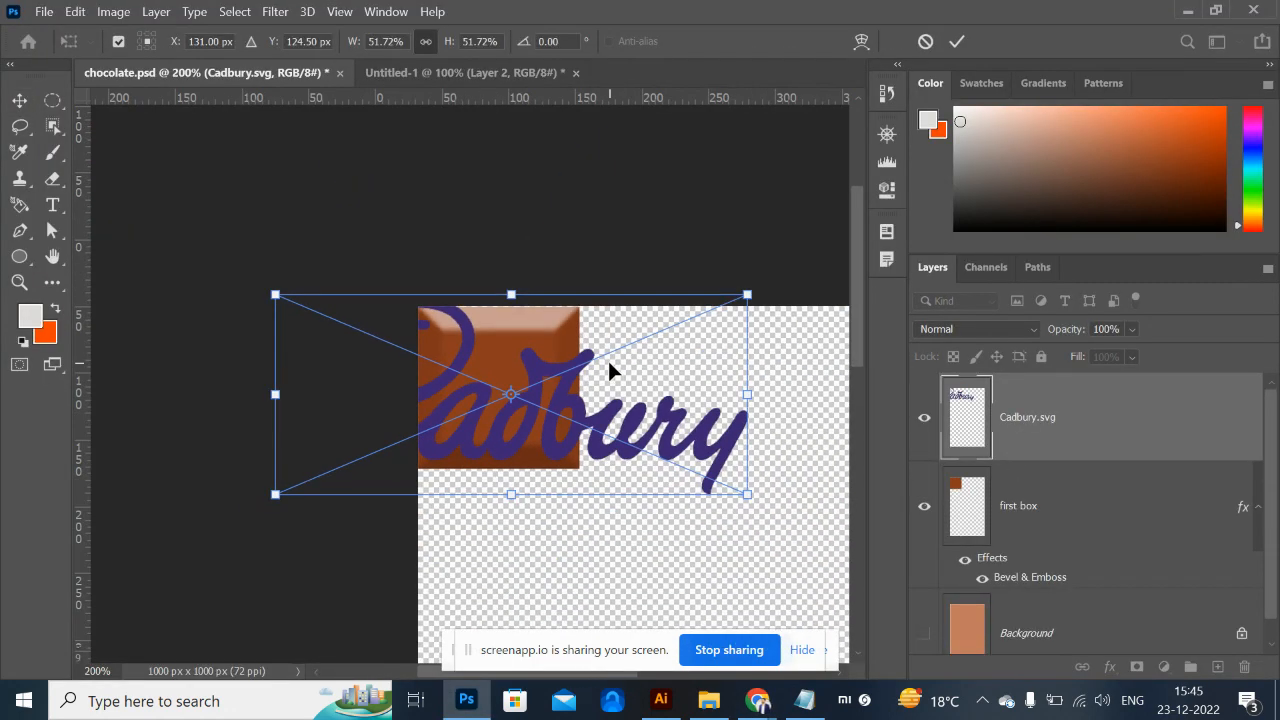
pyautogui.moveTo(727, 301); pyautogui.dragTo(551, 340)
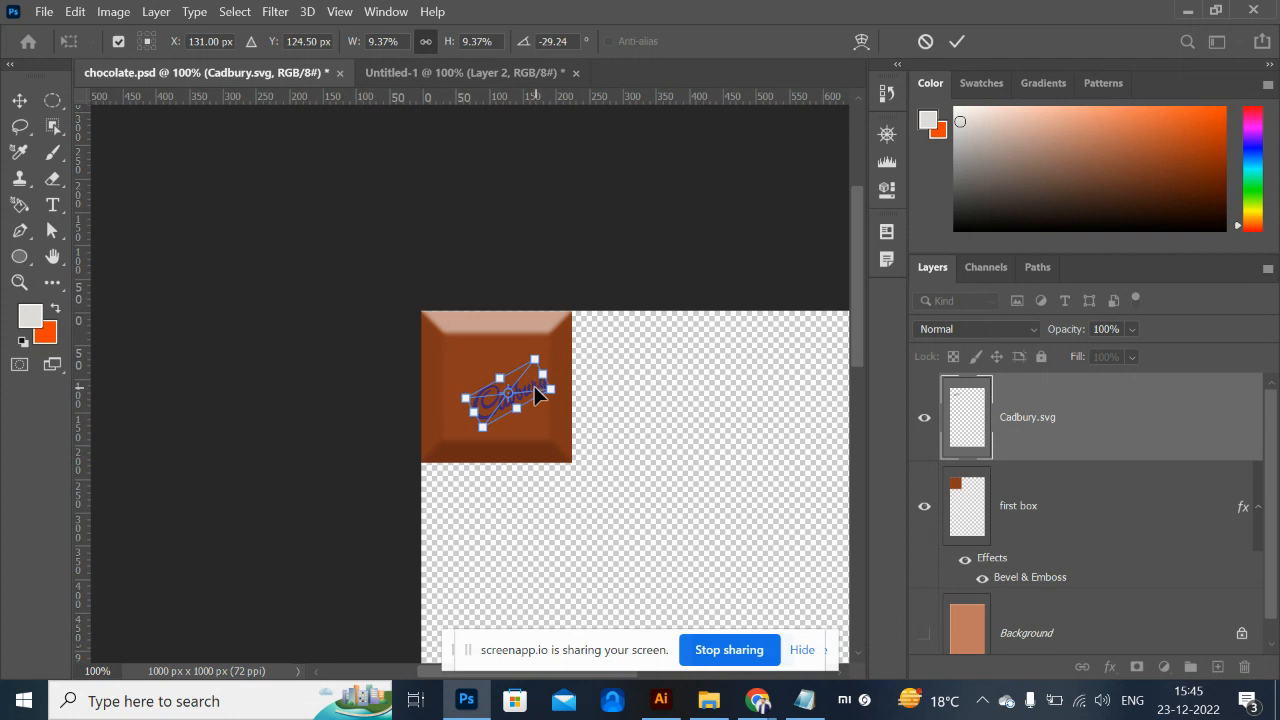
pyautogui.moveTo(538, 394); pyautogui.dragTo(526, 387)
pyautogui.press('Return')
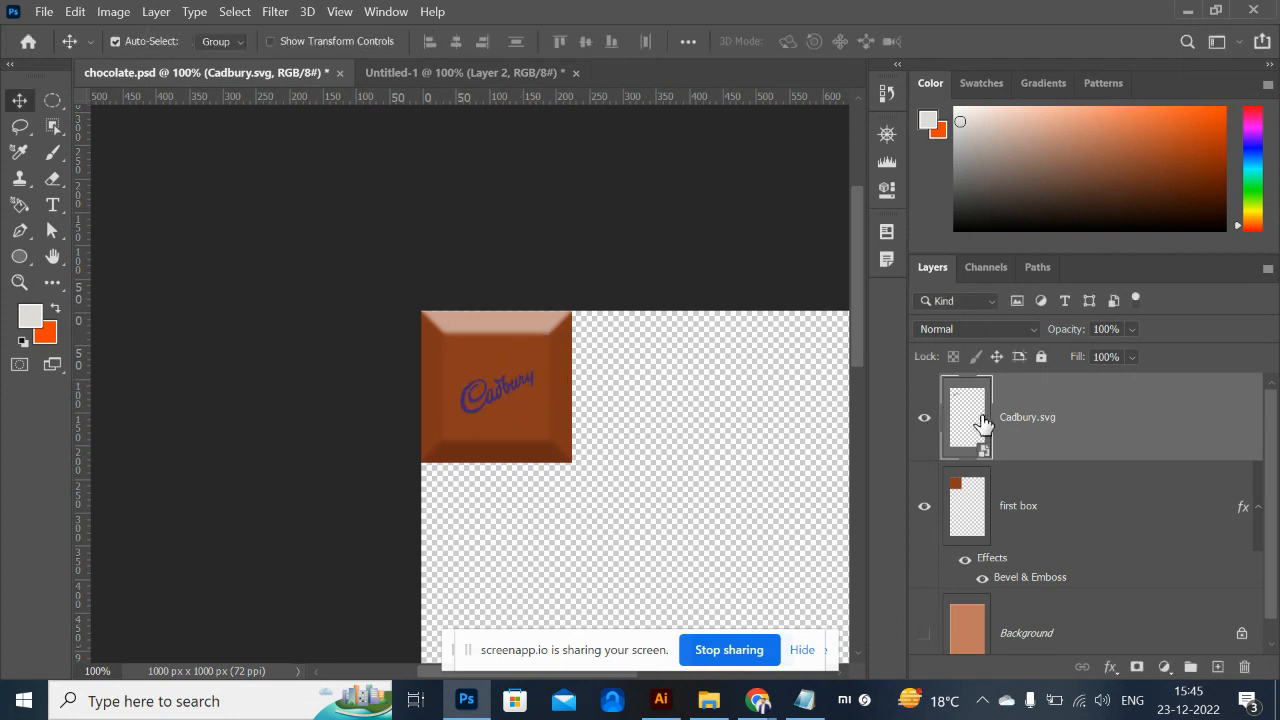
# Load the Cadbury logo's outline as a selection, add a new layer above the first box, and delete the Cadbury.svg layer.
pyautogui.keyDown('ctrl'); pyautogui.click(966, 425); pyautogui.keyUp('ctrl')
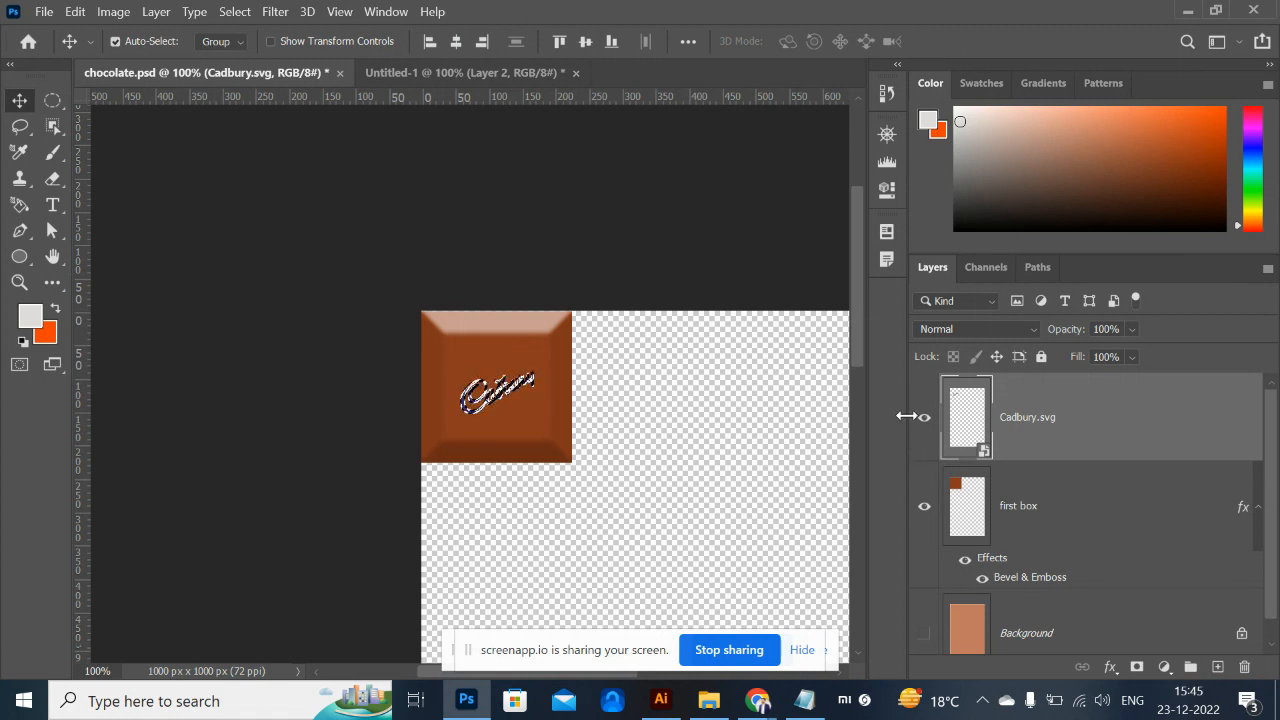
pyautogui.click(1054, 523)
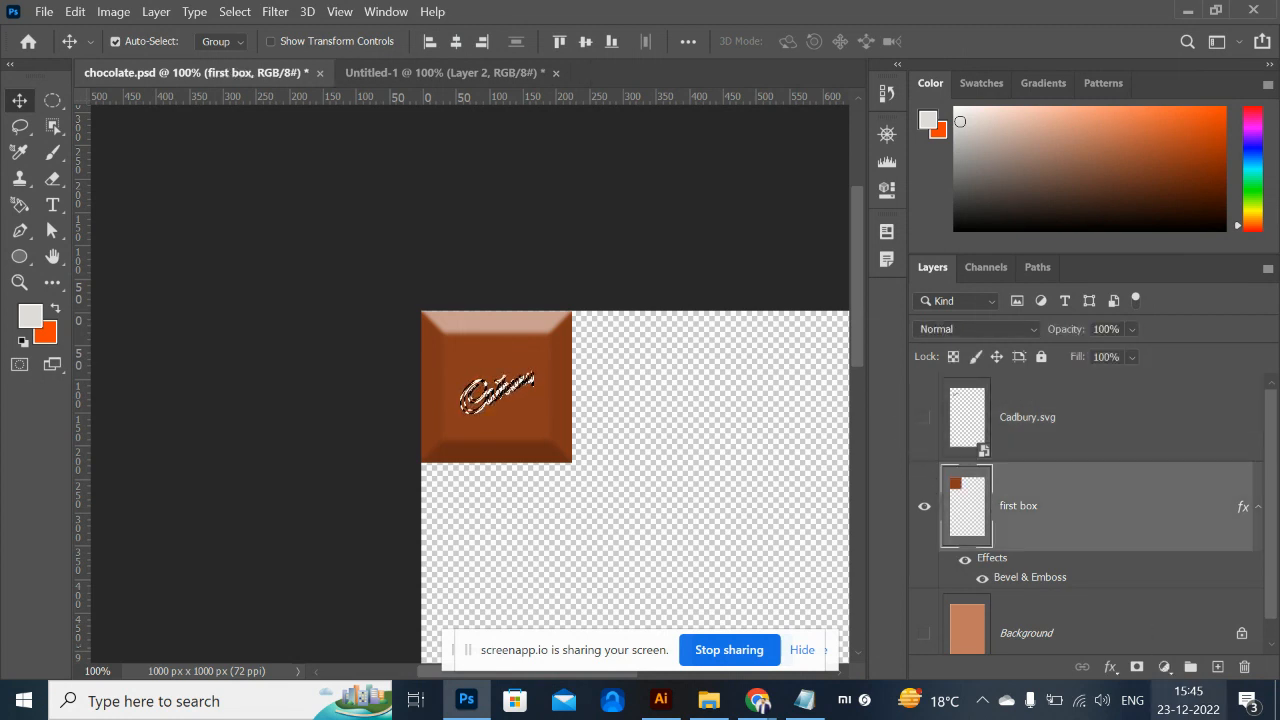
pyautogui.click(1216, 666)
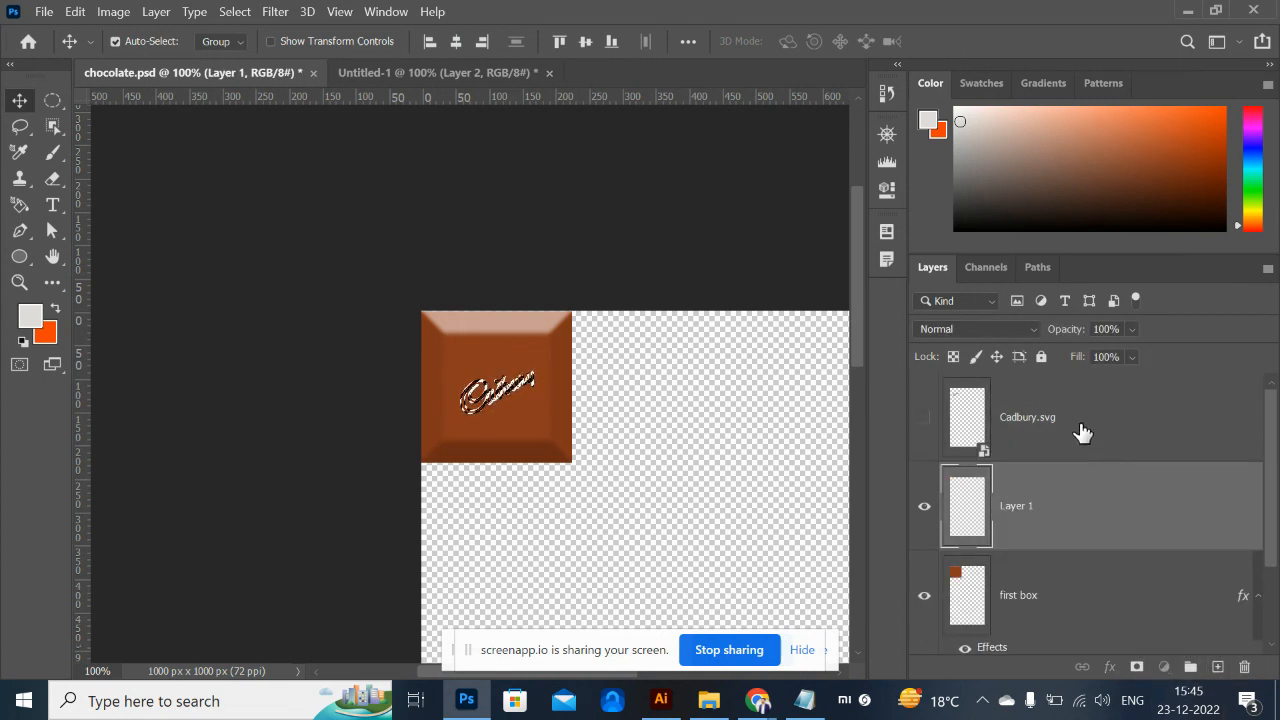
pyautogui.click(1083, 431)
pyautogui.click(1238, 668)
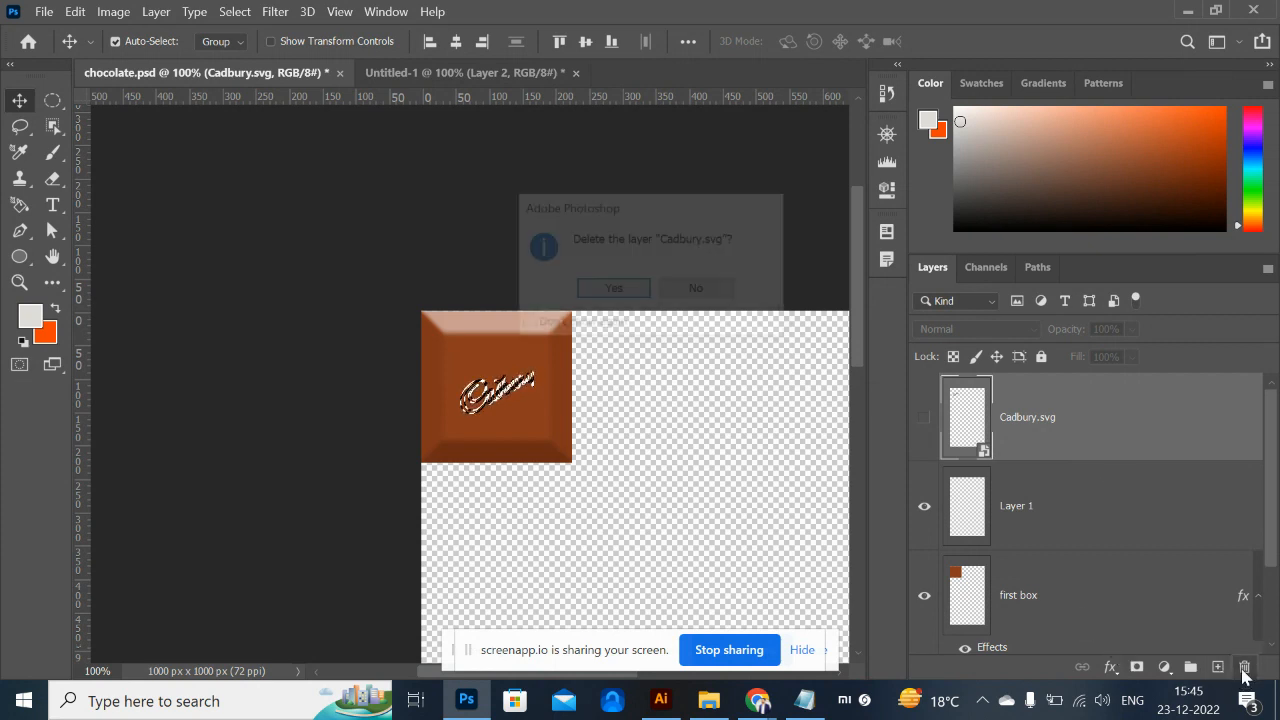
pyautogui.click(624, 291)
# Fill the logo selection on the new layer with a brown matching the chocolate box and deselect it.
pyautogui.moveTo(1160, 146); pyautogui.dragTo(1179, 163)
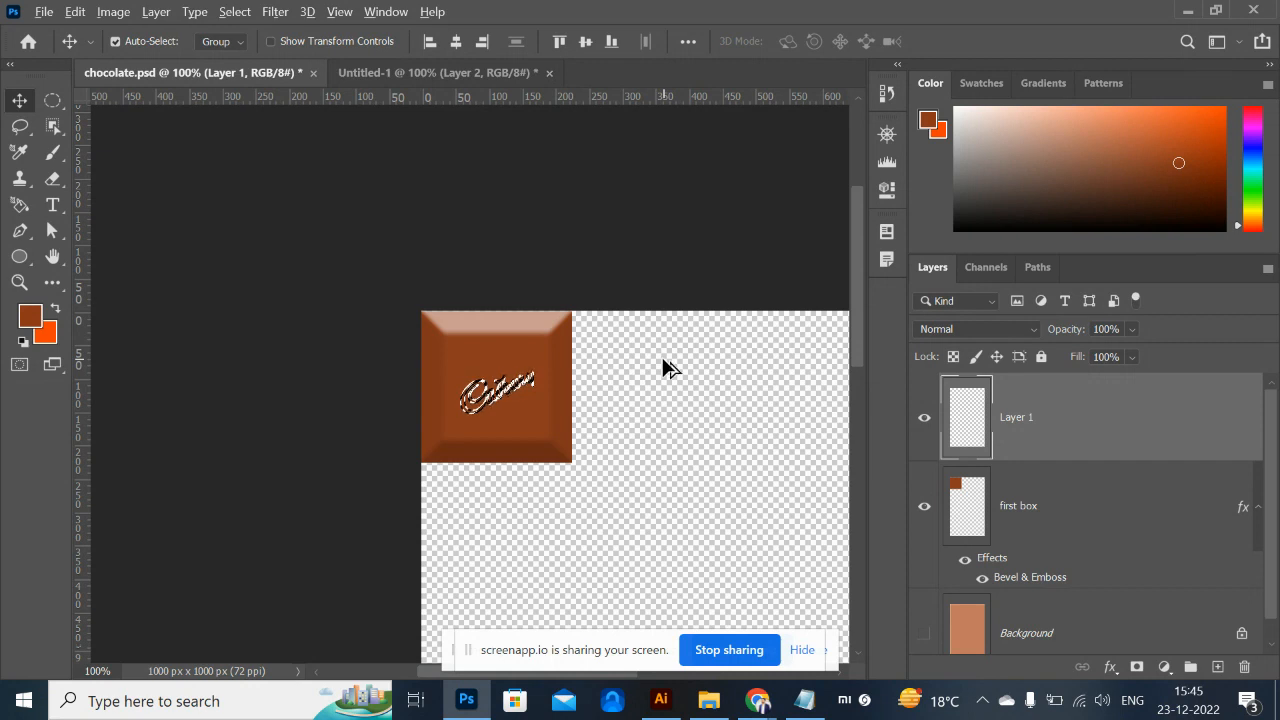
pyautogui.hotkey('ctrl', '+')
pyautogui.hotkey('ctrl', '+')
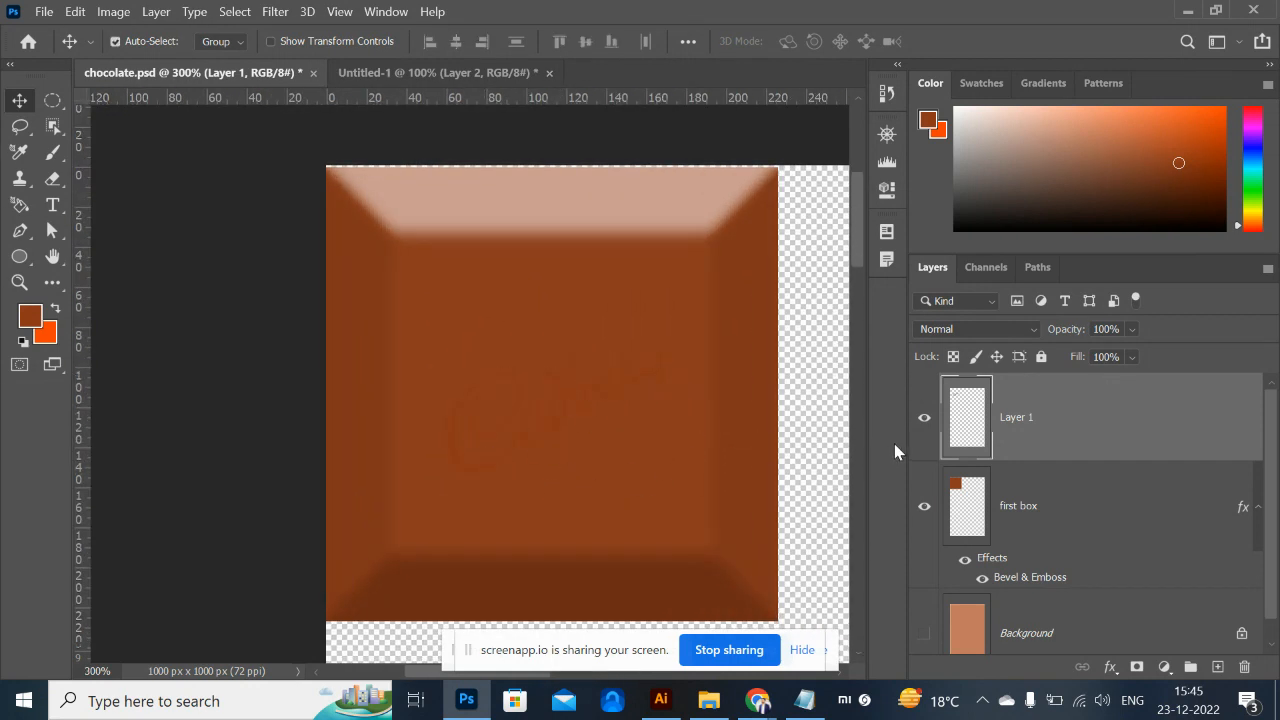
pyautogui.click(924, 508)
pyautogui.click(924, 508)
# Add a Bevel & Emboss effect to the logo layer with Emboss style, Smooth technique, 74% depth, 8 px size and 0 px soften.
pyautogui.click(1118, 666)
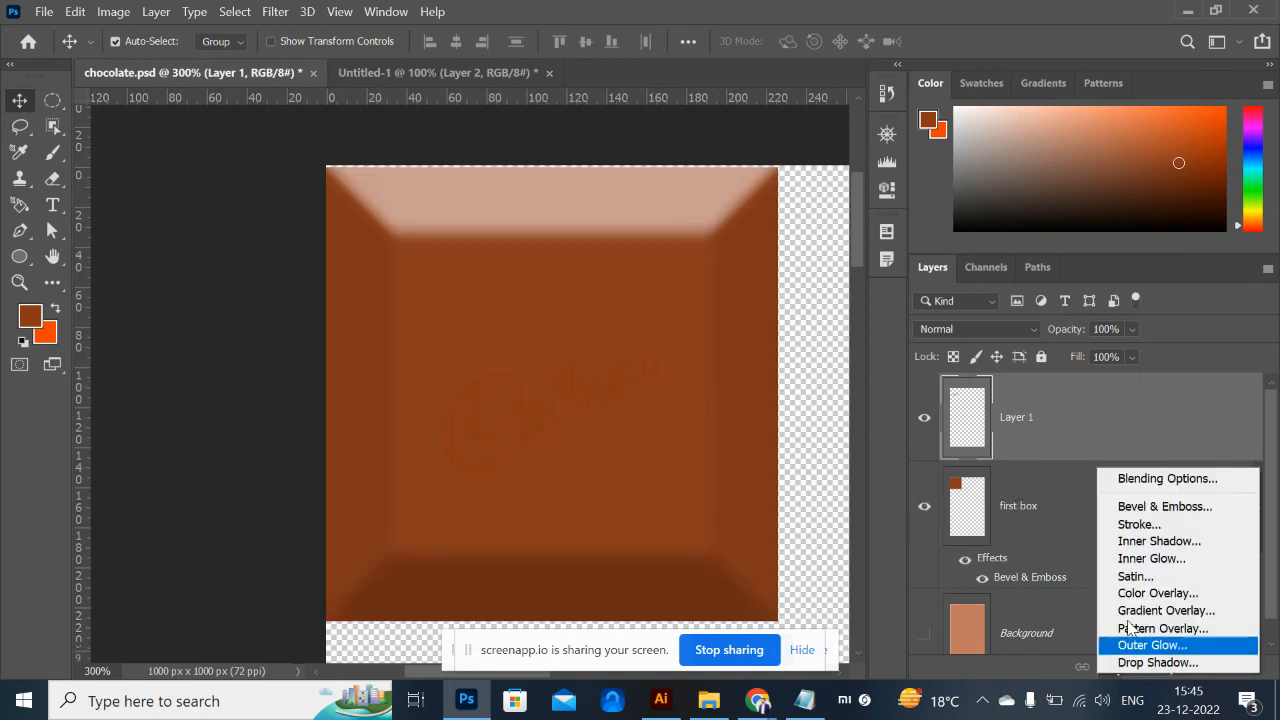
pyautogui.click(1165, 507)
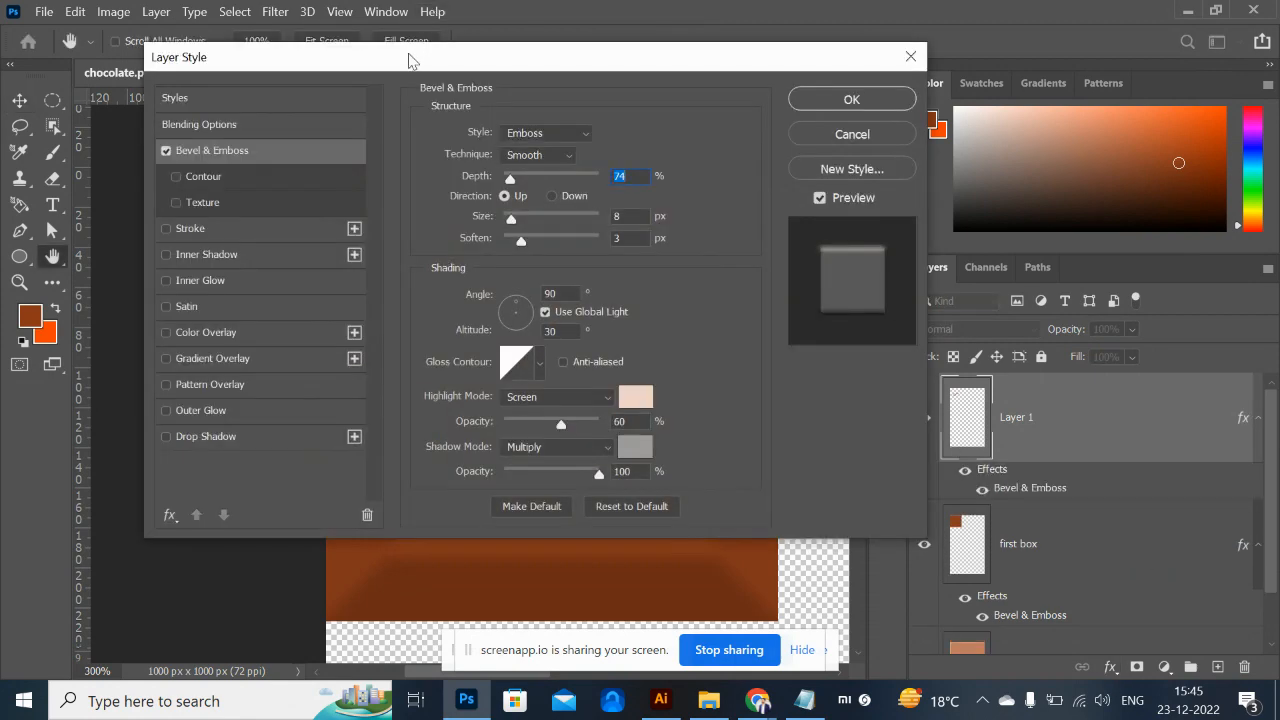
pyautogui.moveTo(408, 60); pyautogui.dragTo(931, 81)
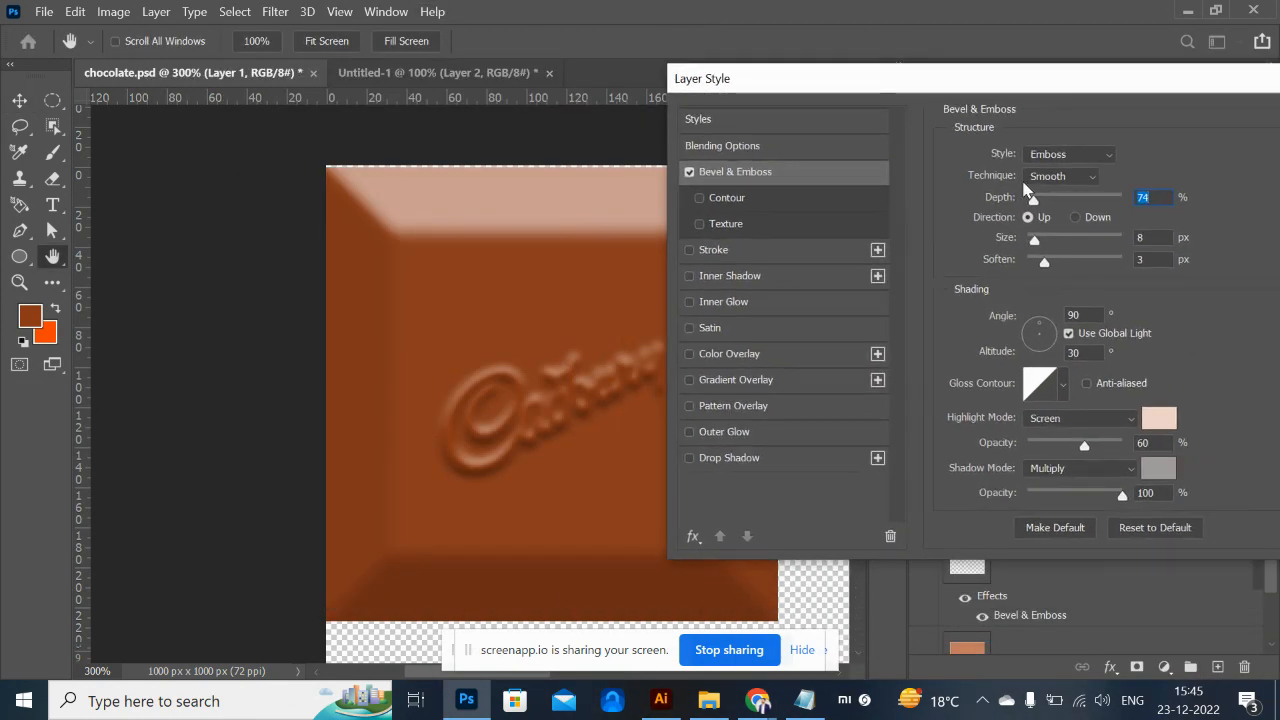
pyautogui.moveTo(1053, 263); pyautogui.dragTo(1045, 265)
pyautogui.moveTo(1080, 88); pyautogui.dragTo(810, 145)
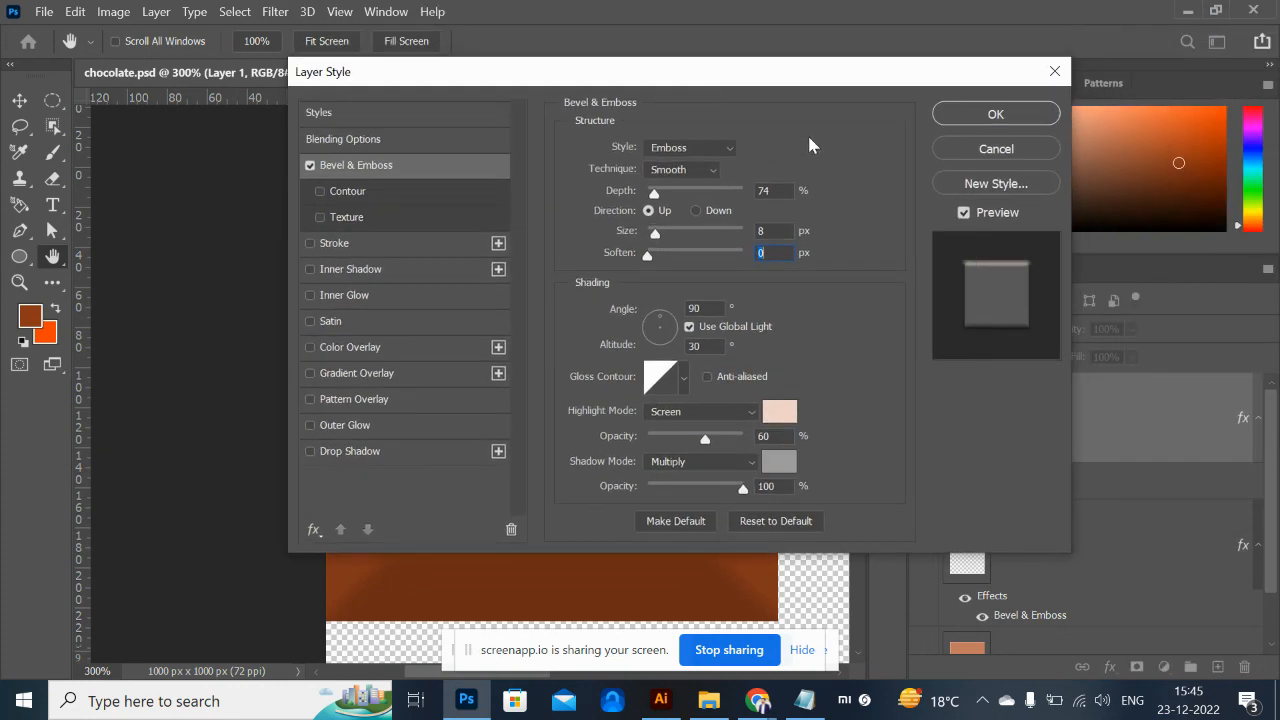
pyautogui.click(995, 114)
# Duplicate the first box together with its embossed logo and place the copy directly beside it on the right.
pyautogui.hotkey('ctrl', '-')
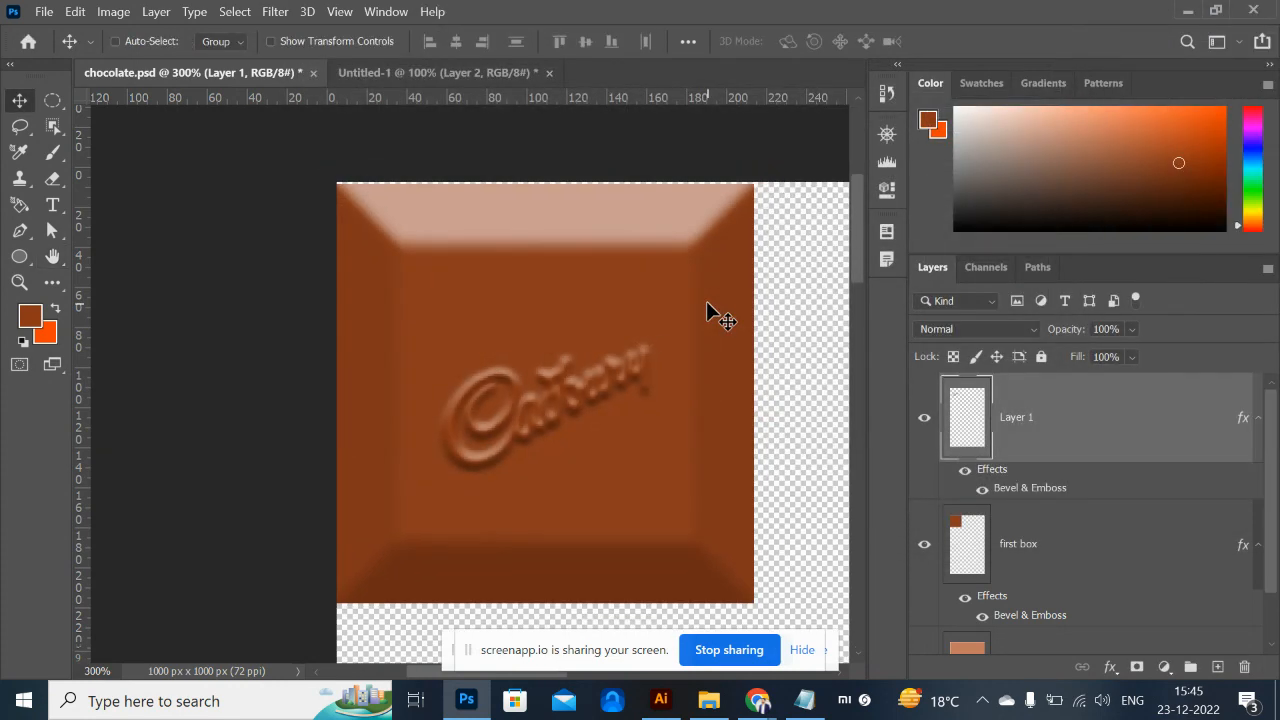
pyautogui.hotkey('ctrl', '-')
pyautogui.moveTo(424, 298); pyautogui.dragTo(660, 391)
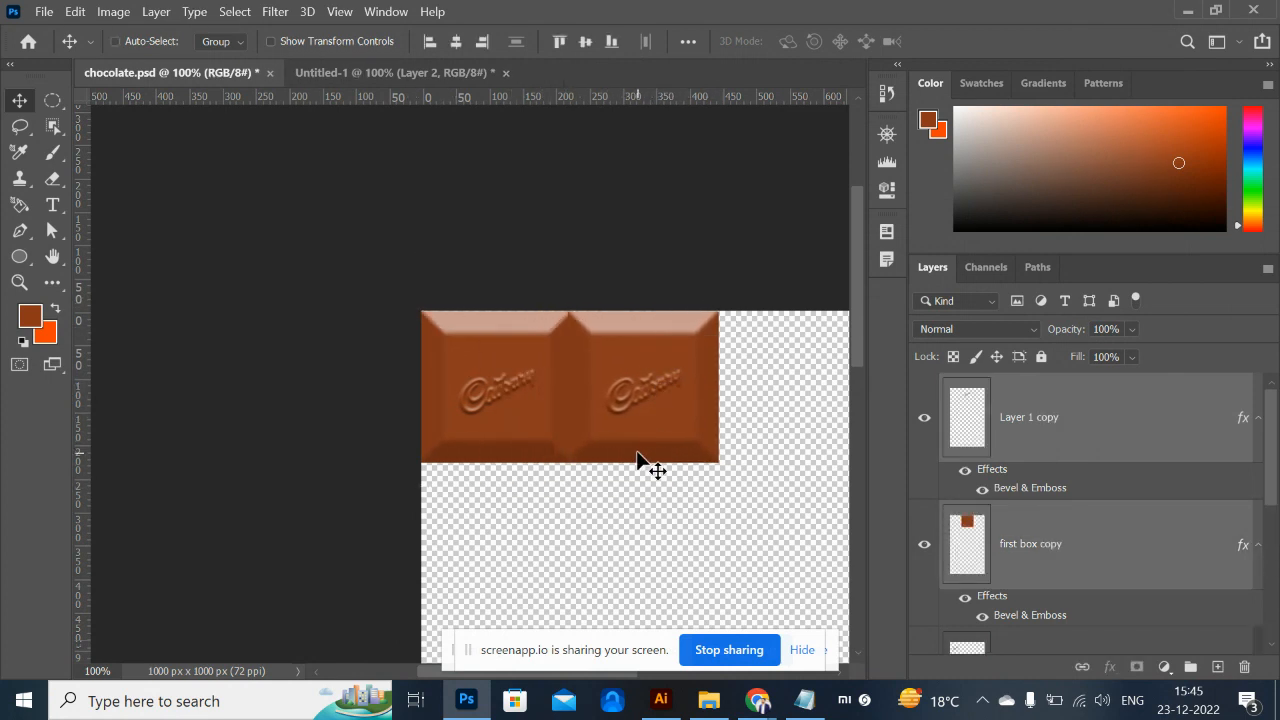
# Duplicate the two-box row downward repeatedly to build a chocolate bar of five rows.
pyautogui.hotkey('ctrl', '-')
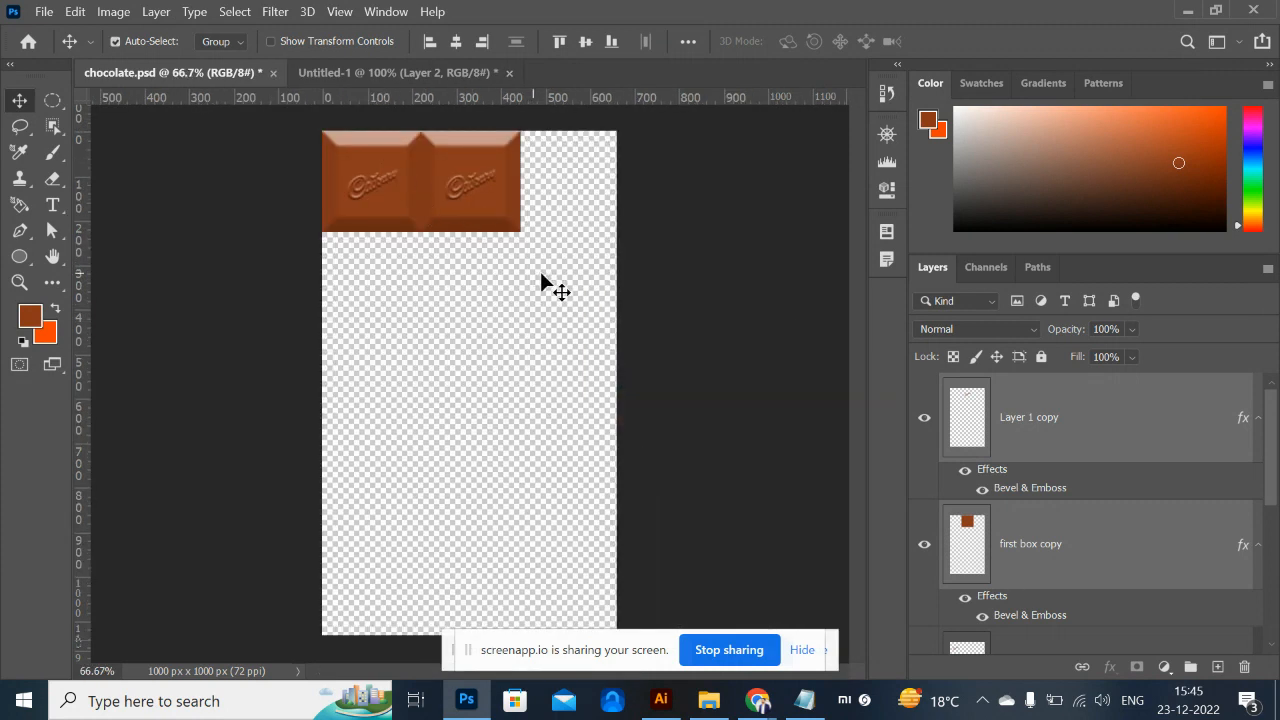
pyautogui.moveTo(540, 283); pyautogui.dragTo(312, 118)
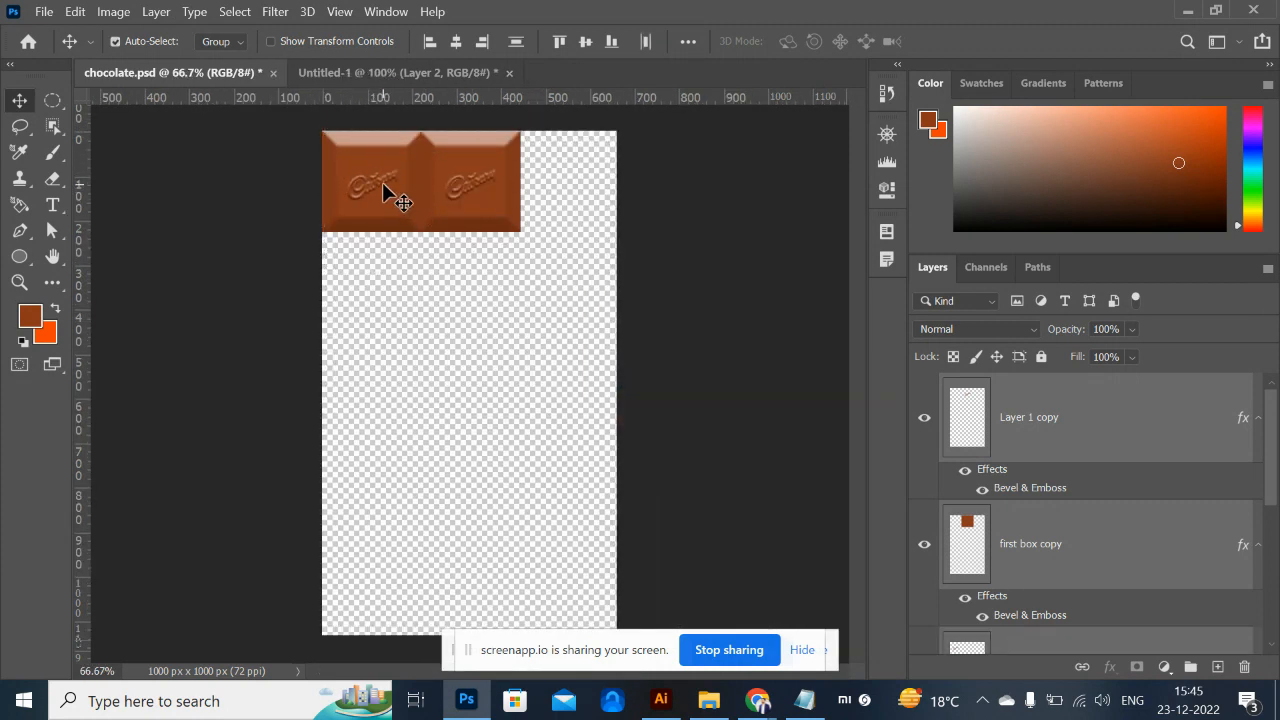
pyautogui.moveTo(382, 182); pyautogui.dragTo(378, 278)
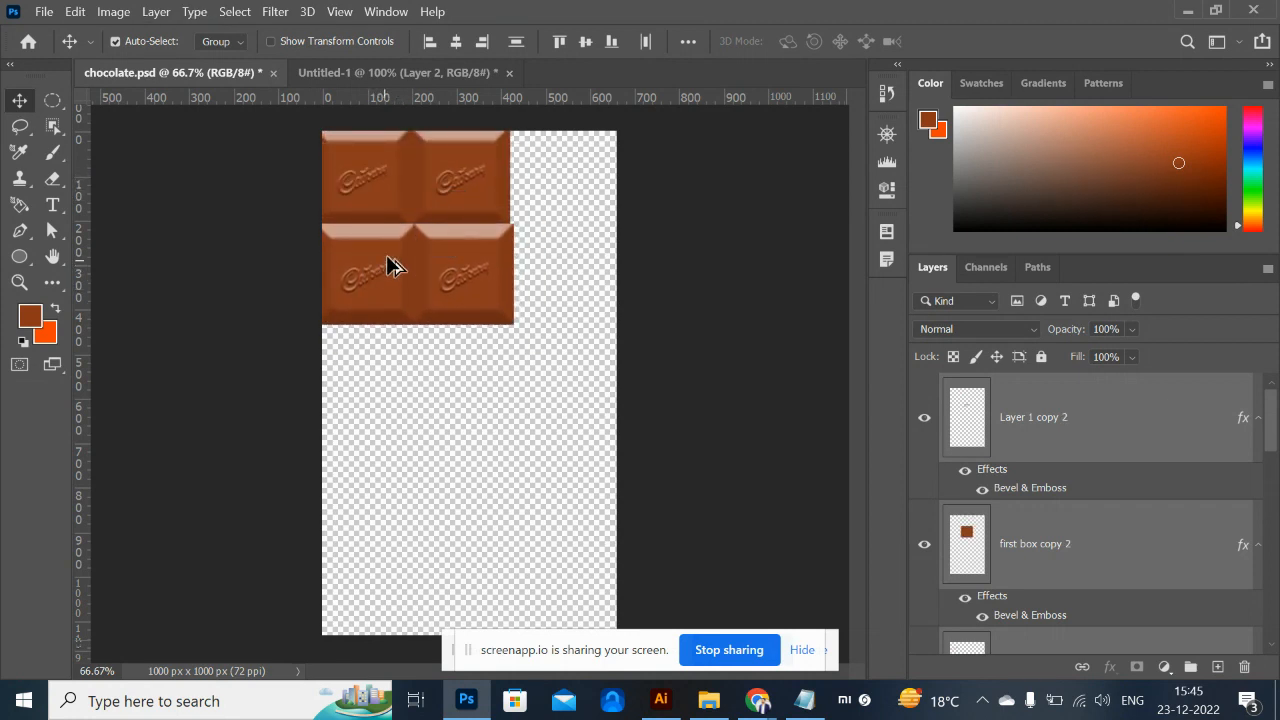
pyautogui.moveTo(274, 148); pyautogui.dragTo(446, 464)
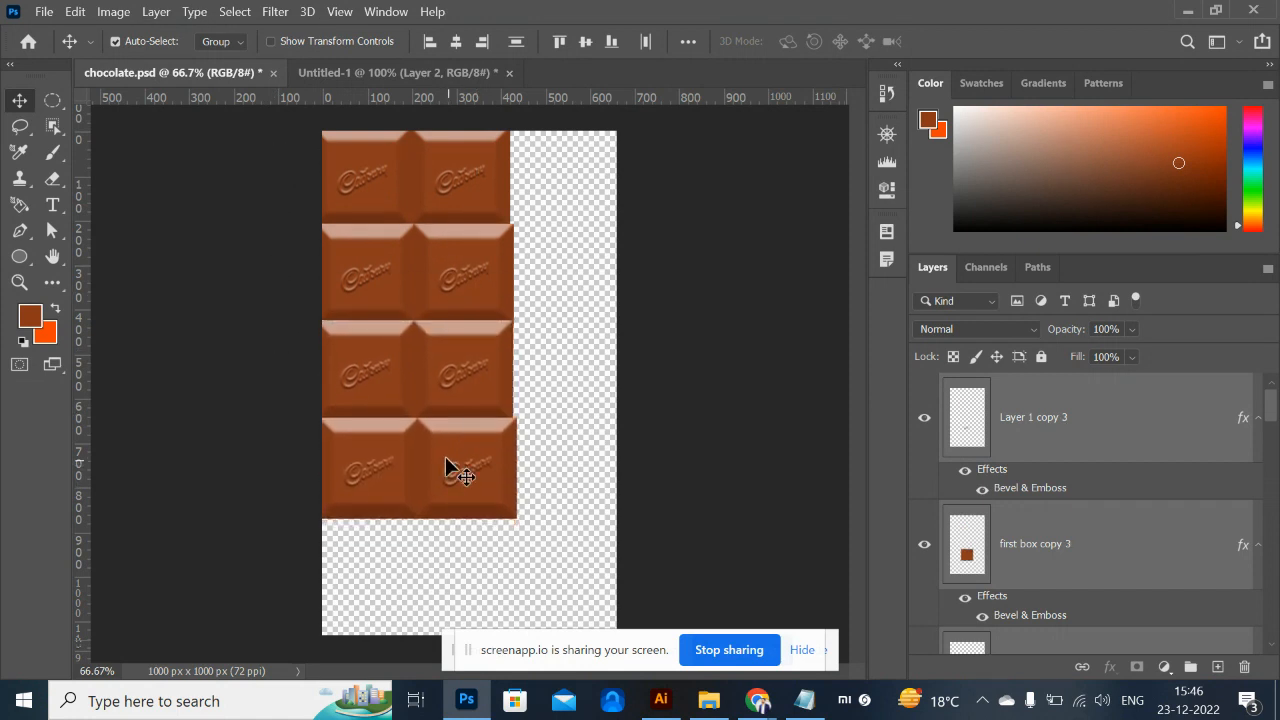
pyautogui.click(252, 192)
pyautogui.moveTo(257, 176); pyautogui.dragTo(285, 447)
pyautogui.moveTo(440, 466); pyautogui.dragTo(443, 563)
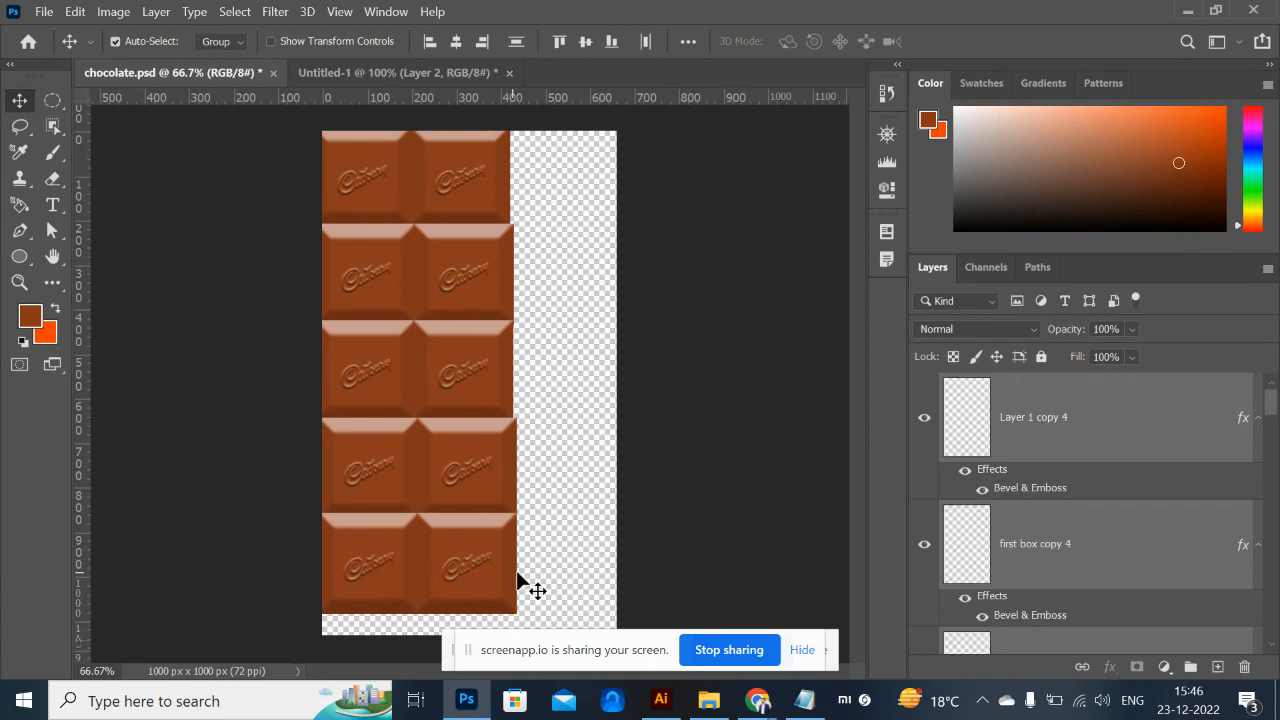
pyautogui.moveTo(566, 614); pyautogui.dragTo(266, 88)
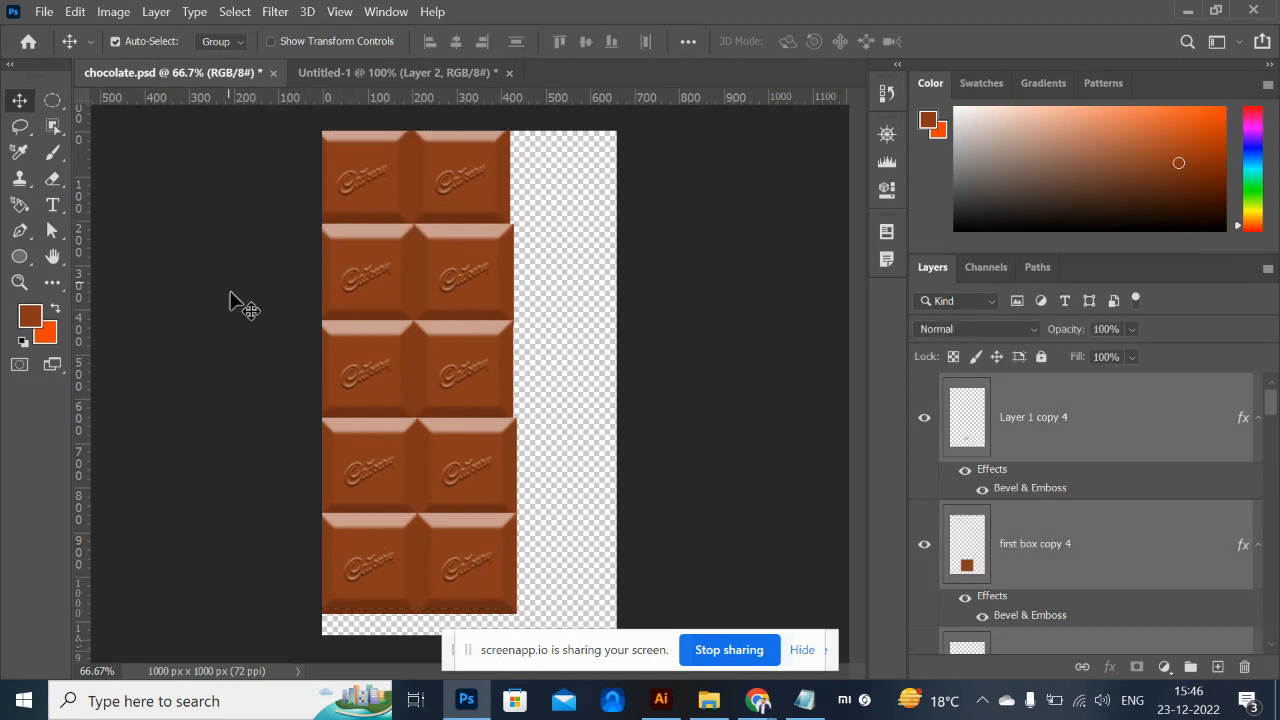
pyautogui.click(594, 484)
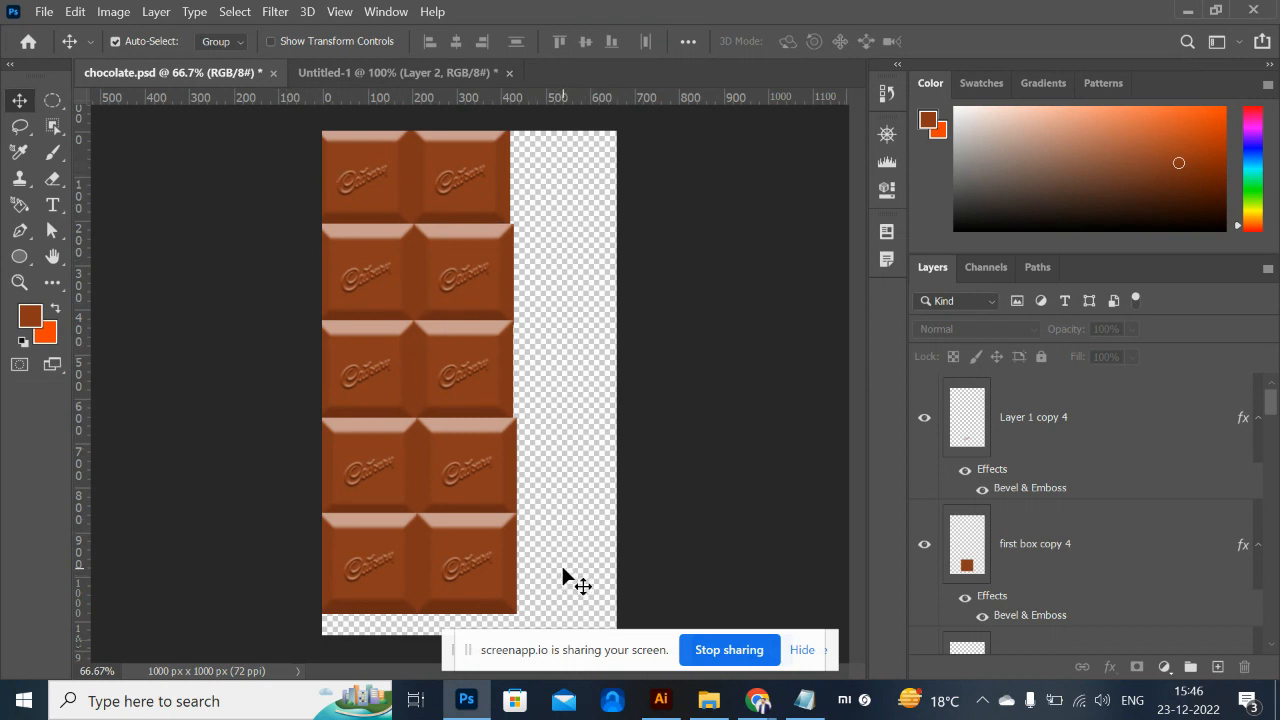
# Undo the row duplications back to the single row of two boxes.
pyautogui.hotkey('ctrl', 'z')
pyautogui.hotkey('ctrl', 'z')
pyautogui.hotkey('ctrl', 'z')
pyautogui.hotkey('ctrl', 'z')
pyautogui.hotkey('ctrl', 'z')
pyautogui.hotkey('ctrl', 'z')
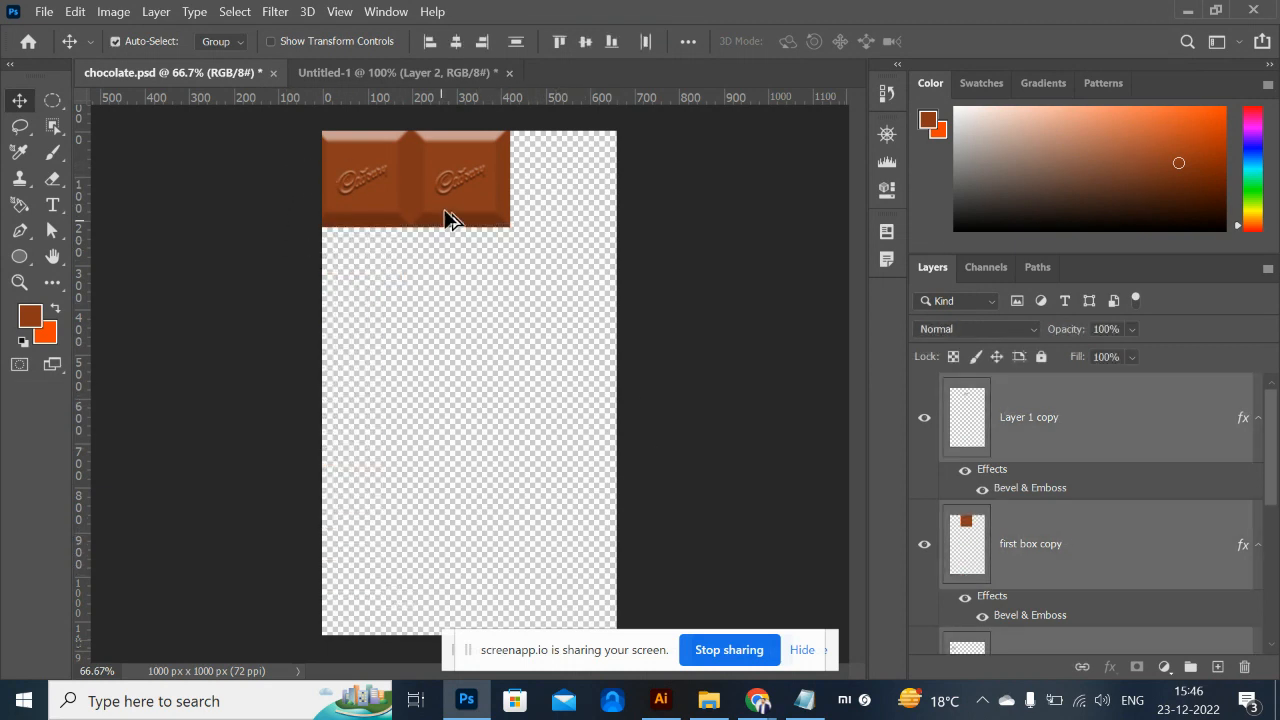
# Rebuild the bar by stacking copies of the two-box row with aligned side edges until it is two boxes wide and five high.
pyautogui.moveTo(450, 210); pyautogui.dragTo(446, 295)
pyautogui.moveTo(530, 366); pyautogui.dragTo(295, 128)
pyautogui.moveTo(383, 186); pyautogui.dragTo(391, 361)
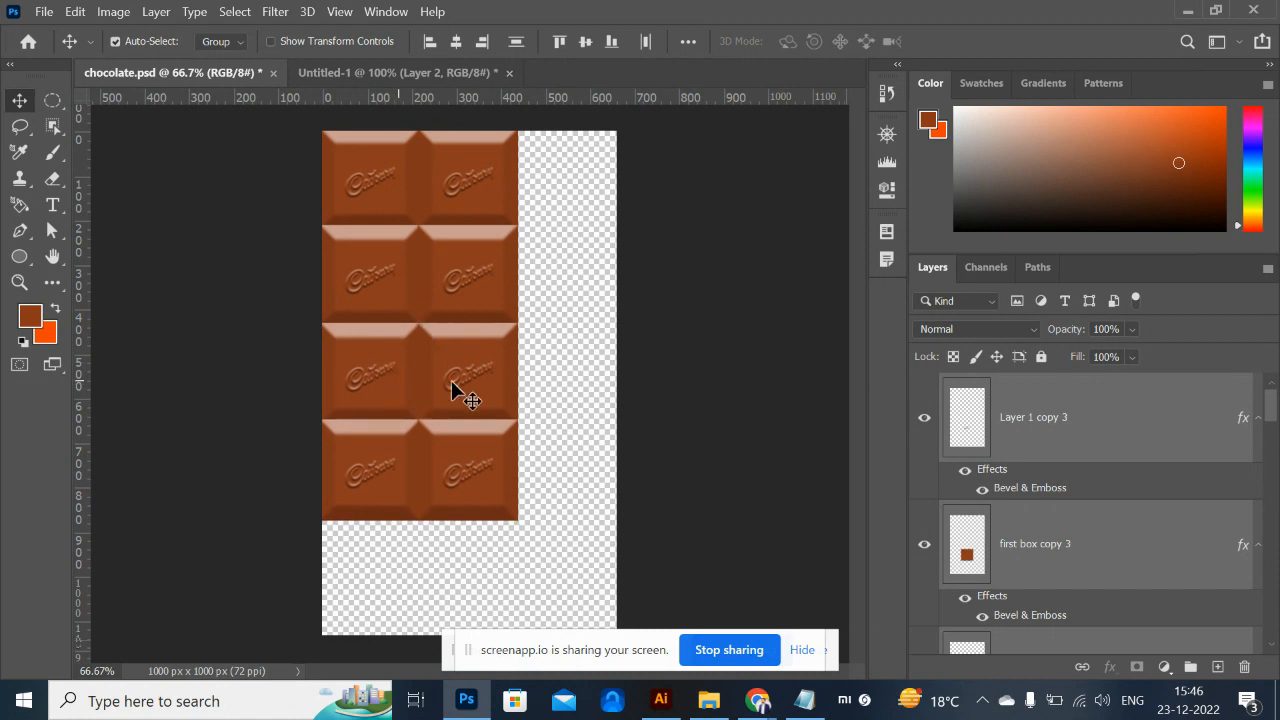
pyautogui.moveTo(554, 529); pyautogui.dragTo(298, 452)
pyautogui.moveTo(398, 468); pyautogui.dragTo(421, 567)
pyautogui.click(597, 549)
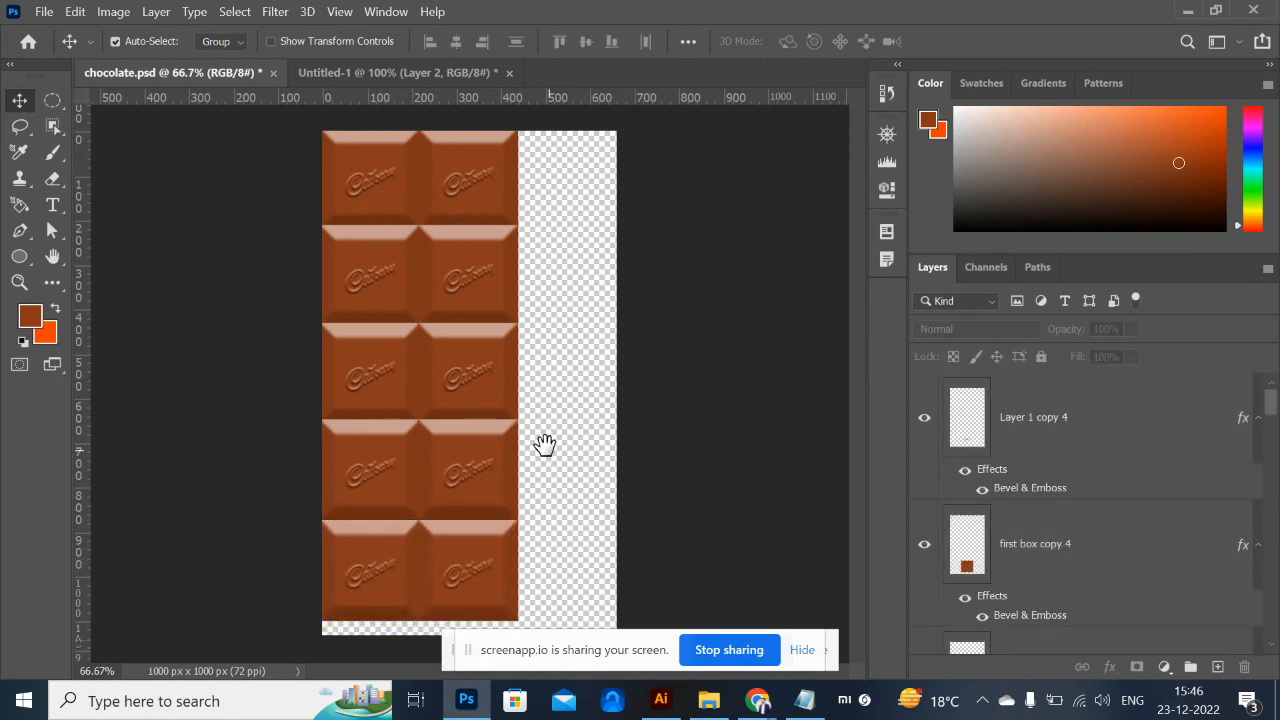